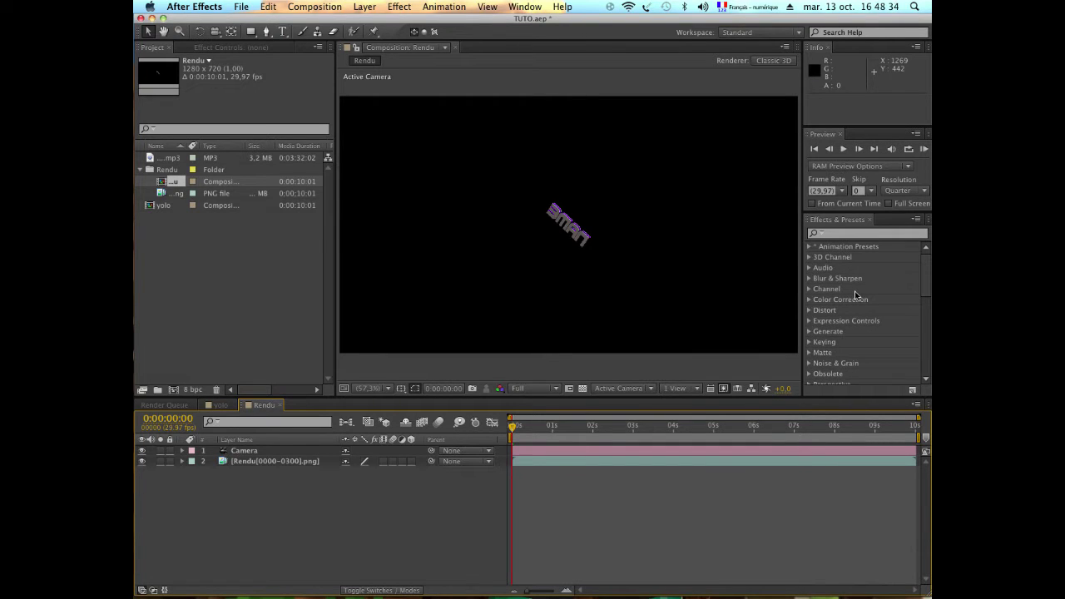
Switch between the yolo and Rendu compositions, then stop the running preview
left_click(217, 405)
left_click(264, 405)
left_click(217, 405)
left_click(263, 405)
mouse_move(310, 591)
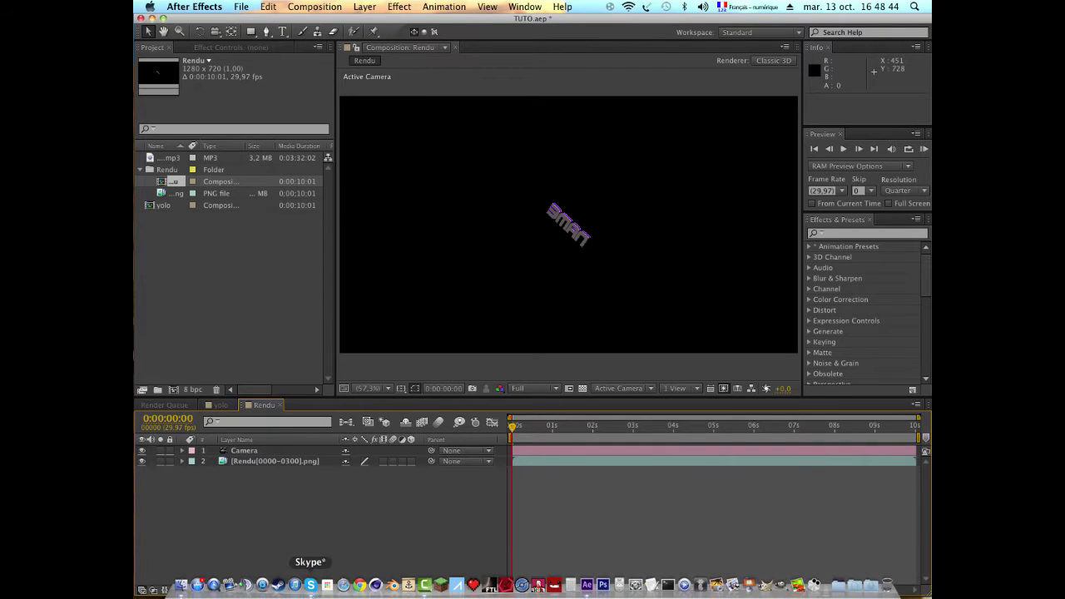
left_click(217, 405)
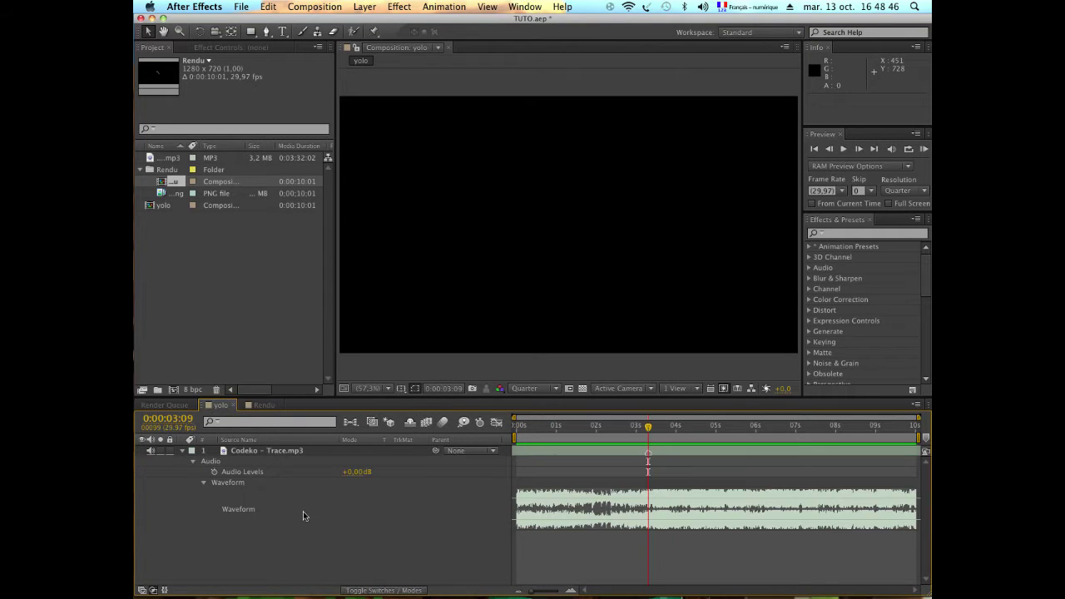
left_click(263, 406)
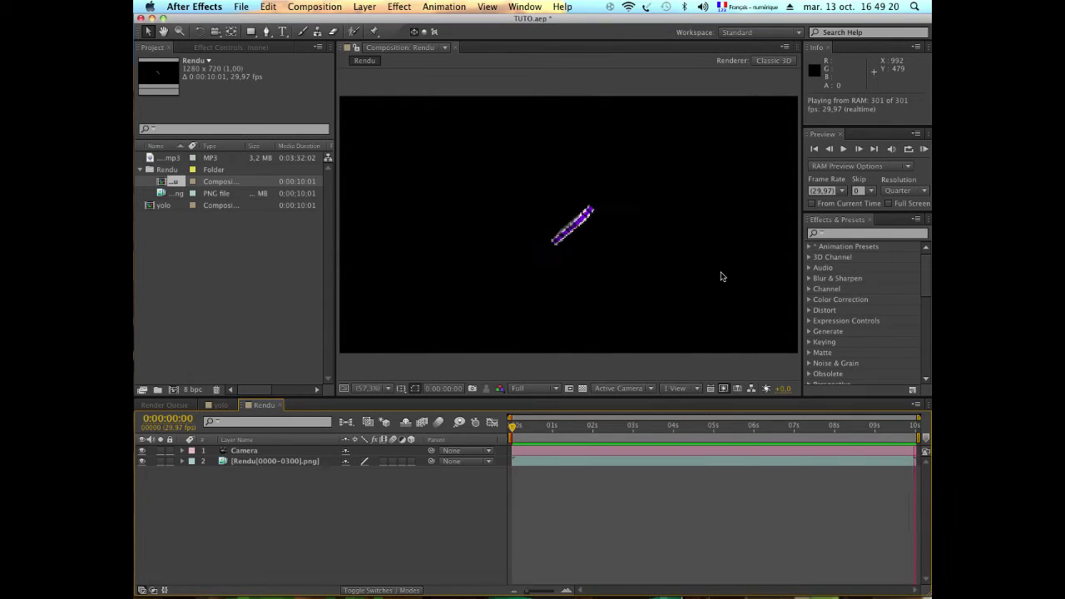
key("space")
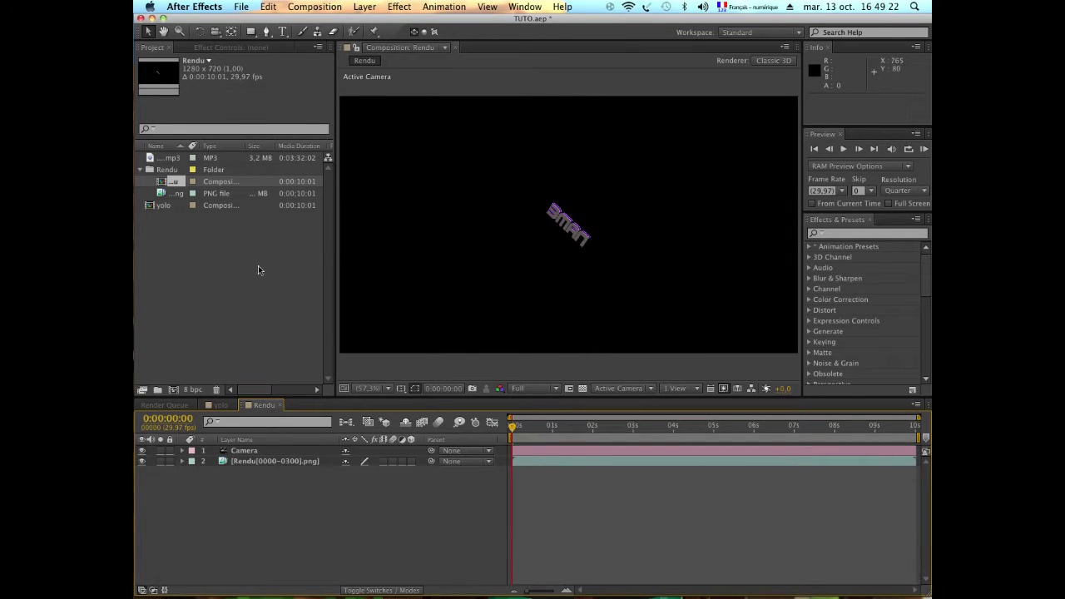
Copy the Codeko – Trace.mp3 layer from yolo into Rendu, placed at the bottom of the stack
left_click(221, 405)
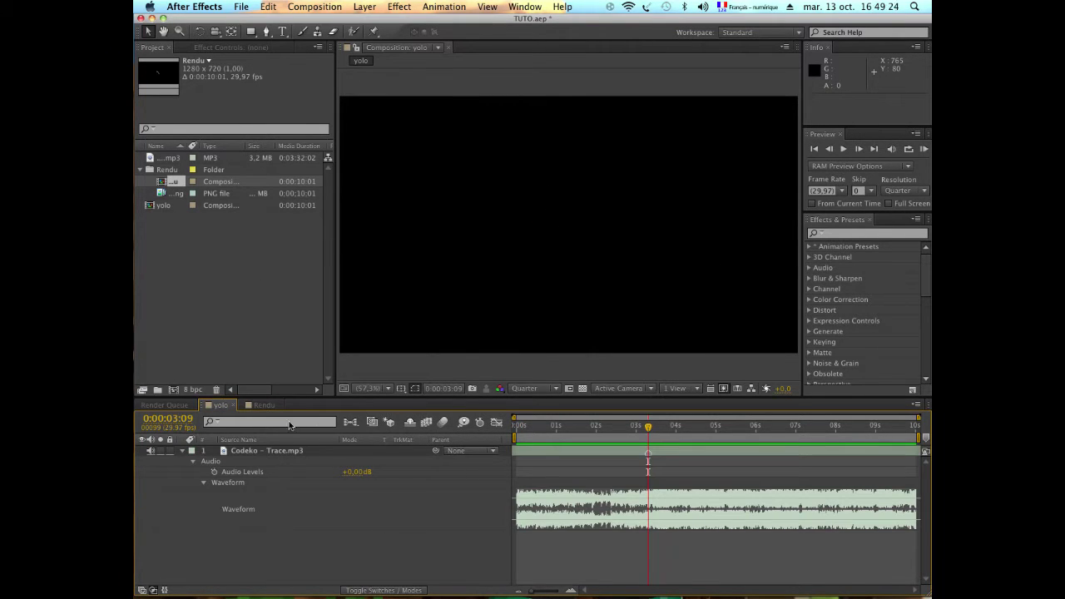
left_click(264, 406)
left_click(209, 405)
left_click(258, 450)
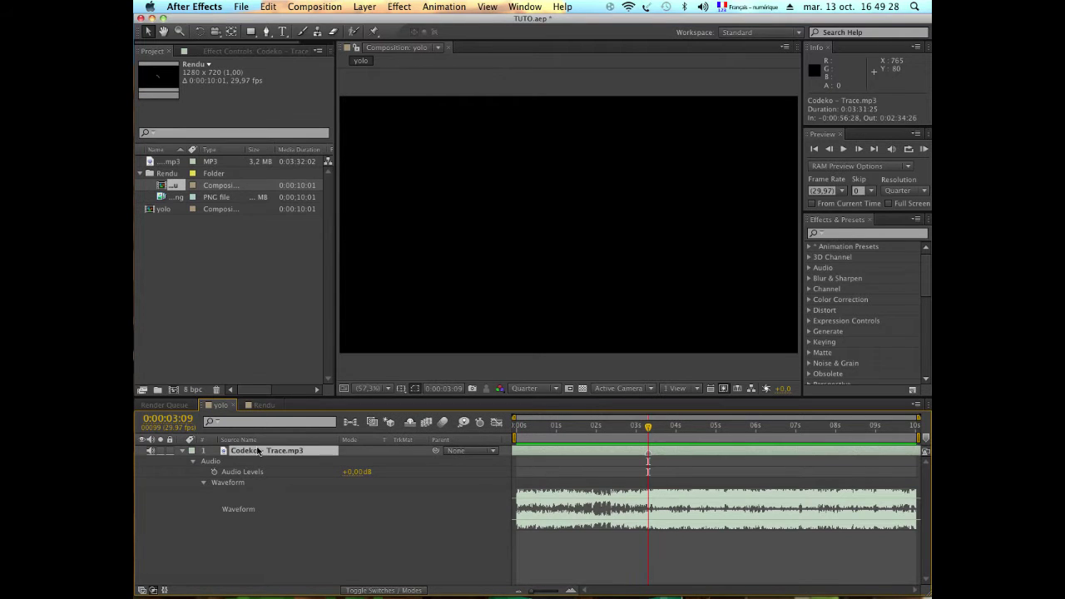
left_click(265, 405)
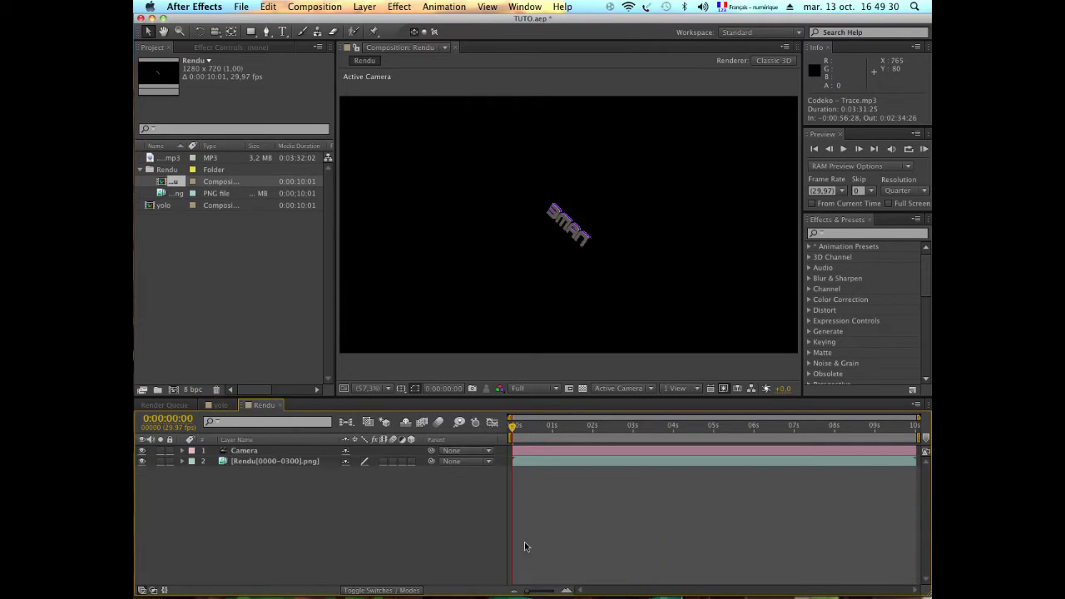
left_click(218, 405)
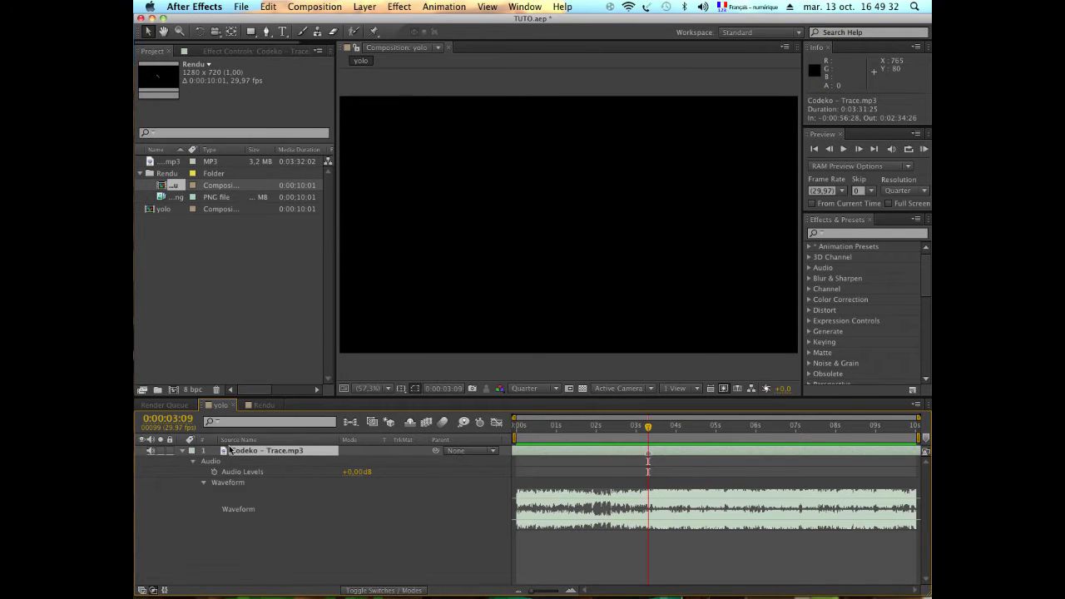
key("super+c")
left_click(260, 405)
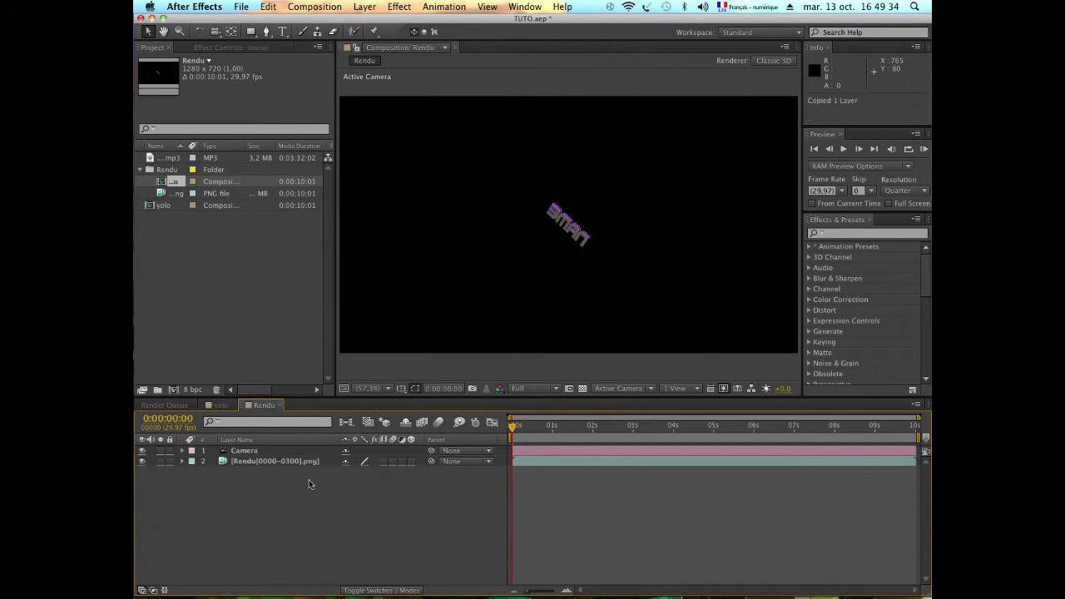
key("super+v")
left_click_drag(294, 453, 284, 505)
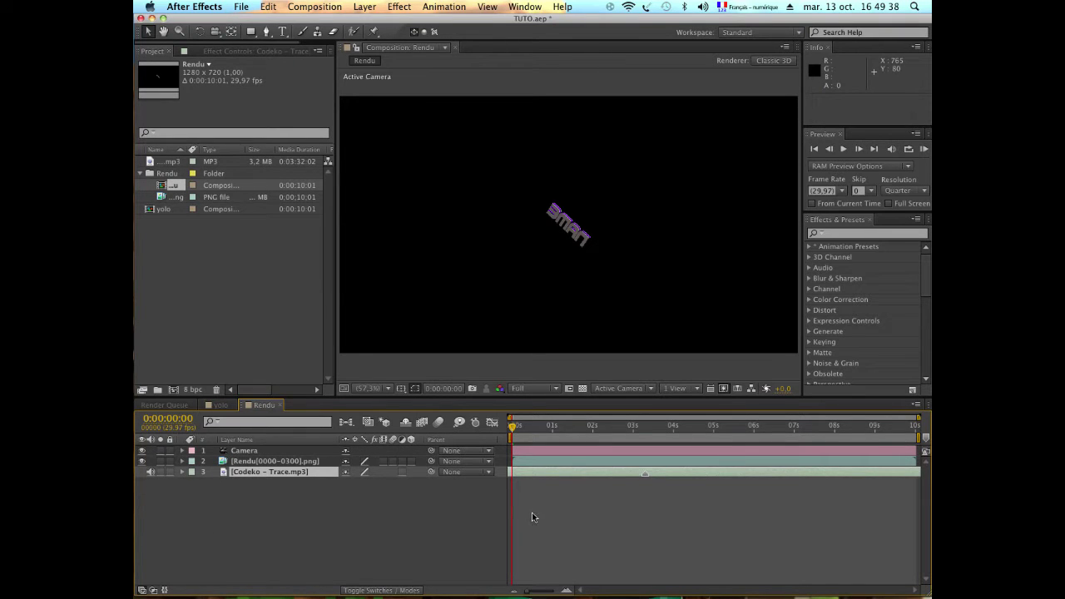
Preview Rendu with sound, adjusting the system playback volume along the way
key("space")
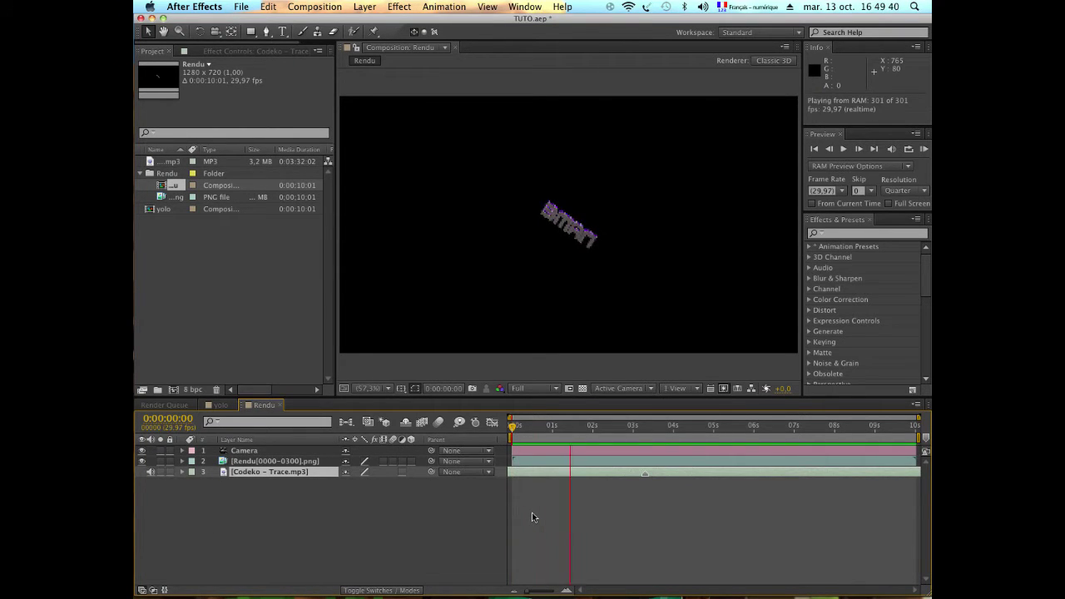
key("space")
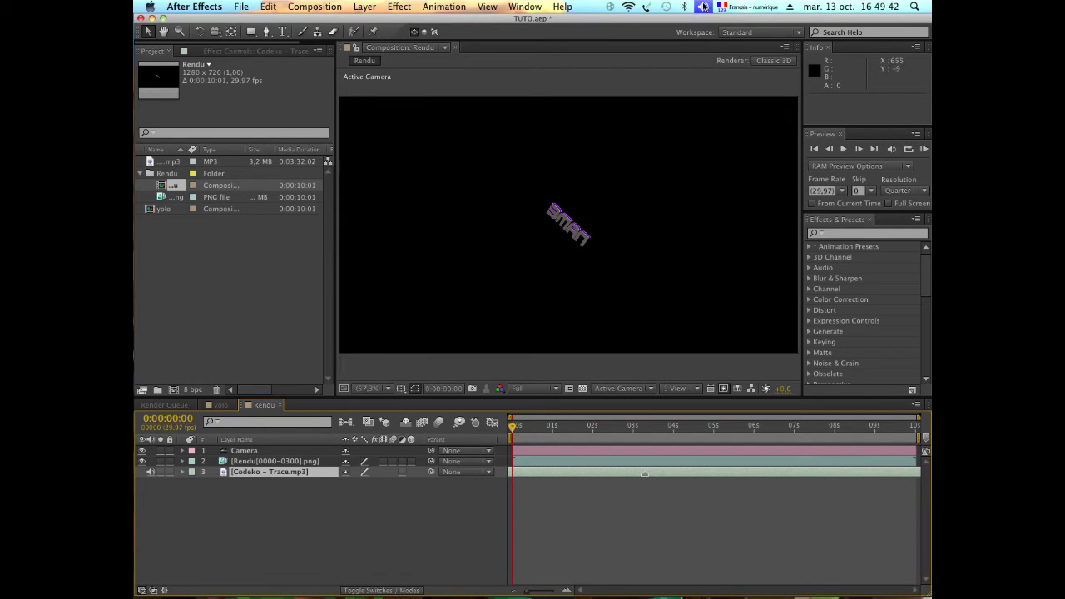
left_click(709, 6)
left_click_drag(704, 37, 707, 53)
key("space")
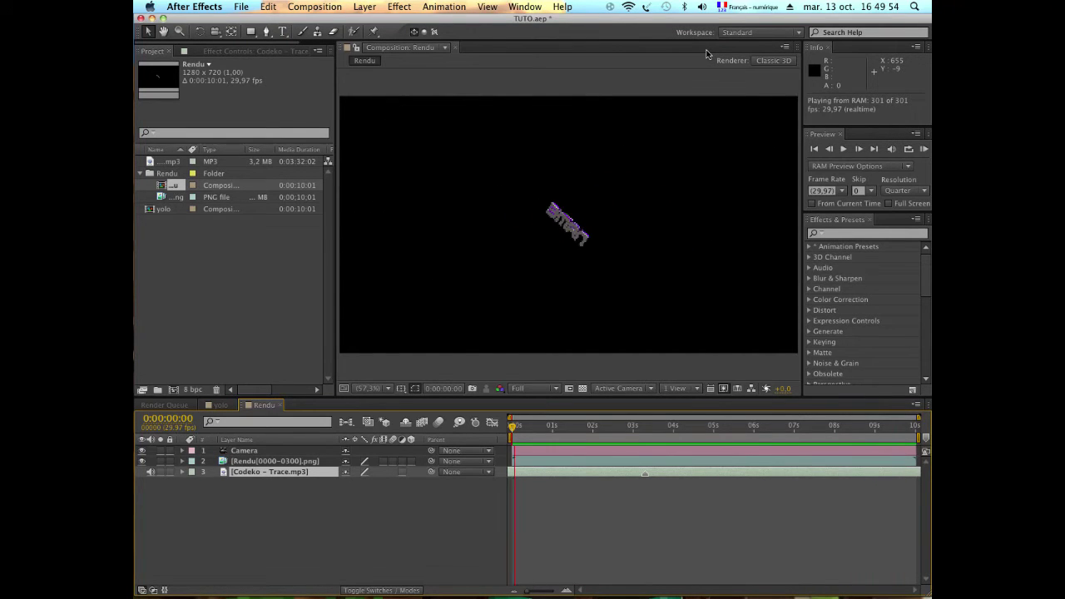
key("space")
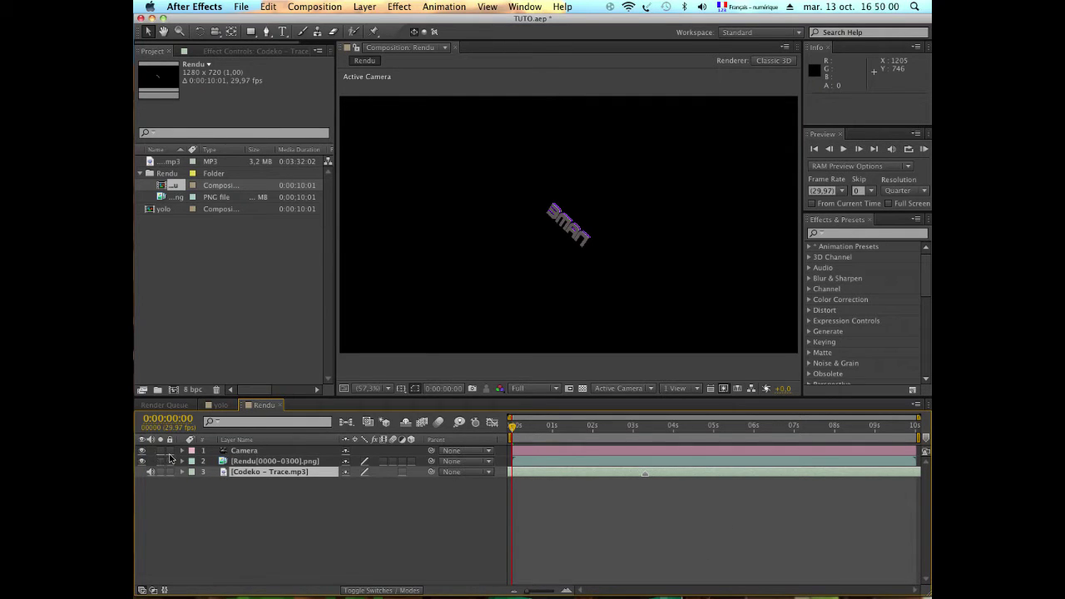
Set the viewer preview resolution to Quarter
left_click(366, 5)
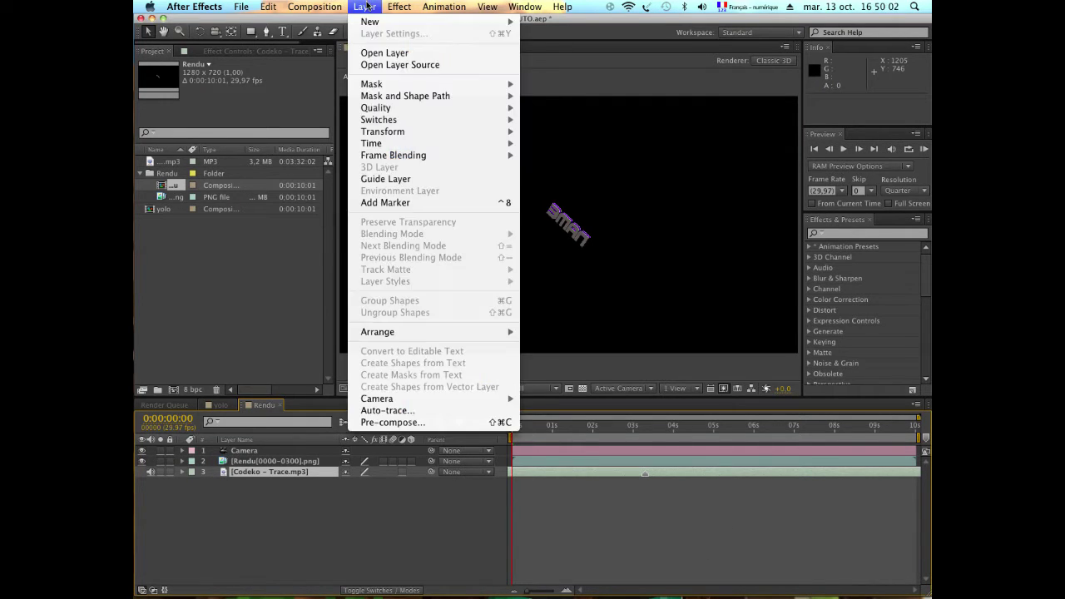
left_click(391, 40)
left_click(549, 389)
left_click(554, 456)
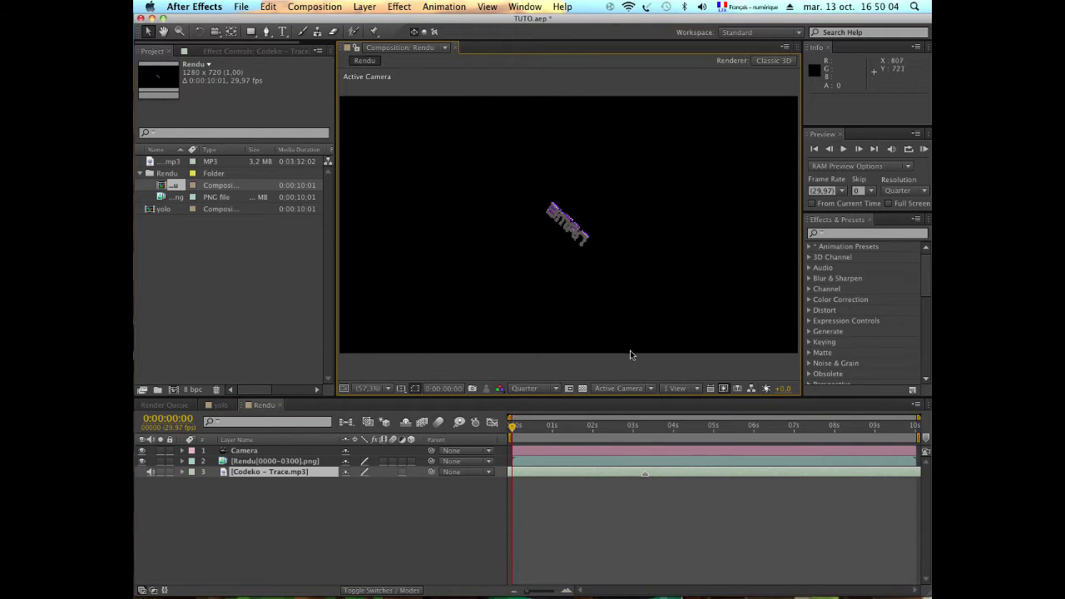
Create a black 1280×720 solid named Smoke and send it to the bottom of the stack
left_click(355, 5)
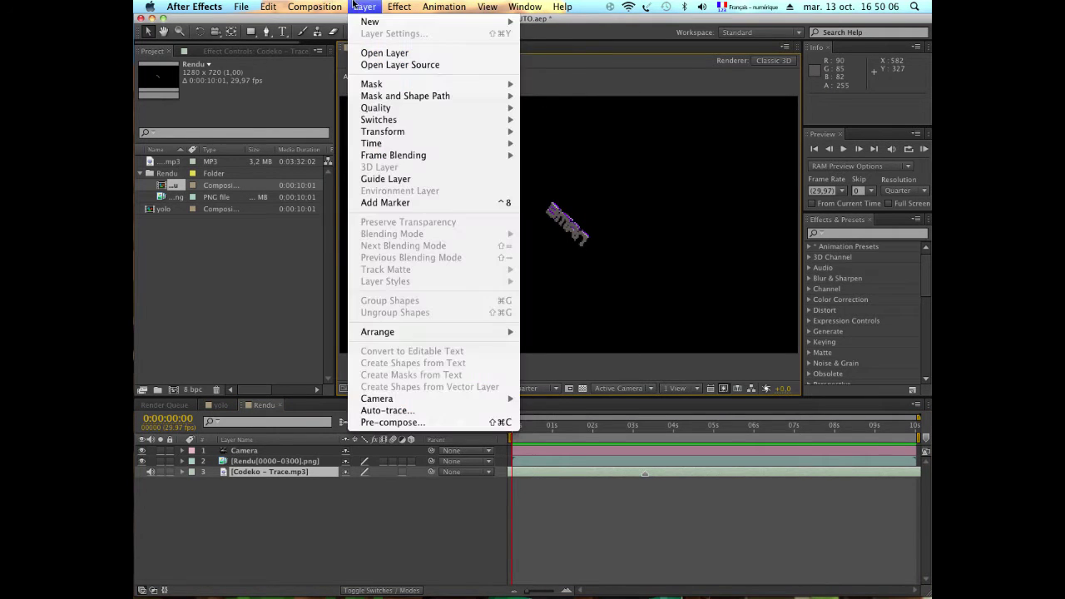
mouse_move(376, 25)
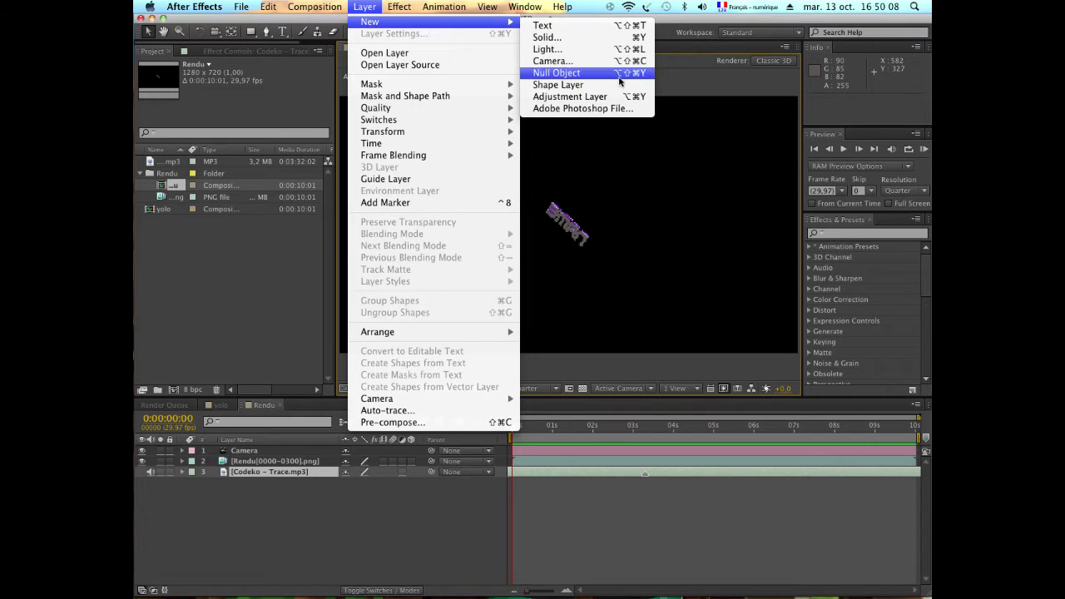
left_click(598, 49)
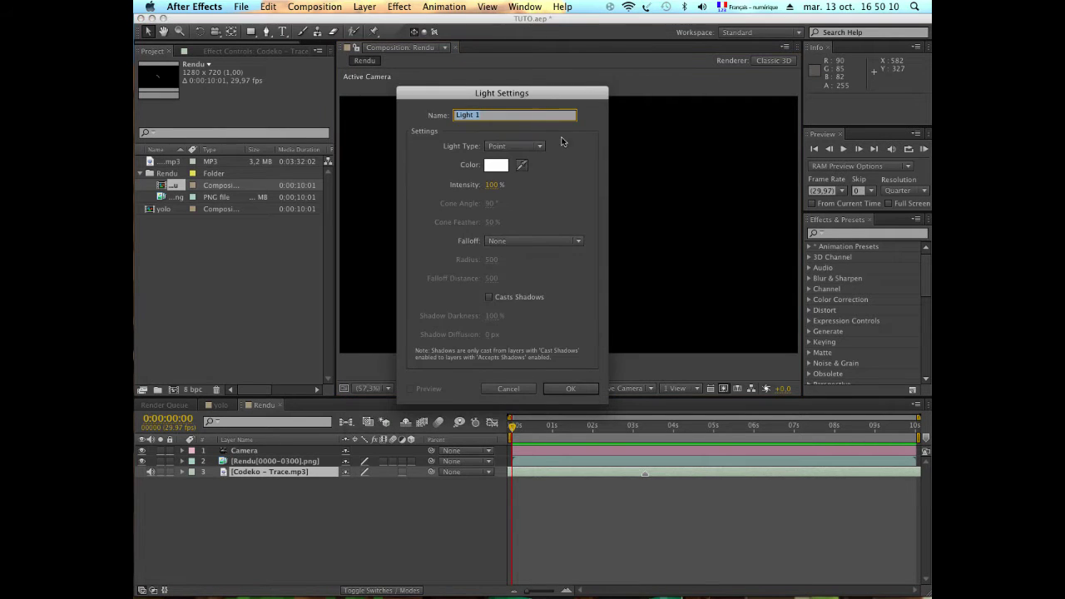
left_click(508, 389)
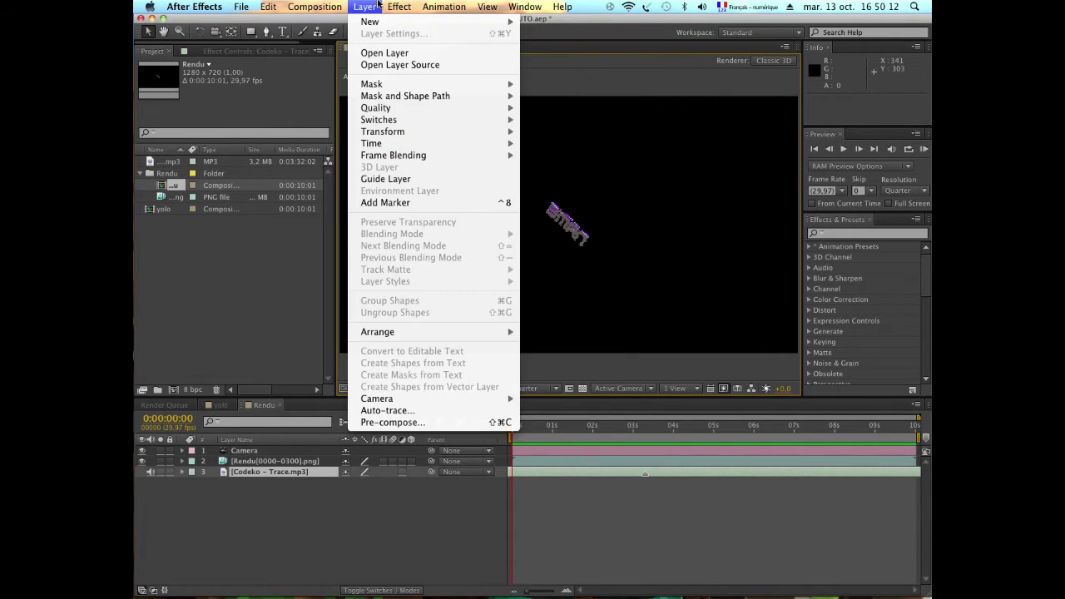
left_click(370, 6)
mouse_move(376, 29)
left_click(574, 38)
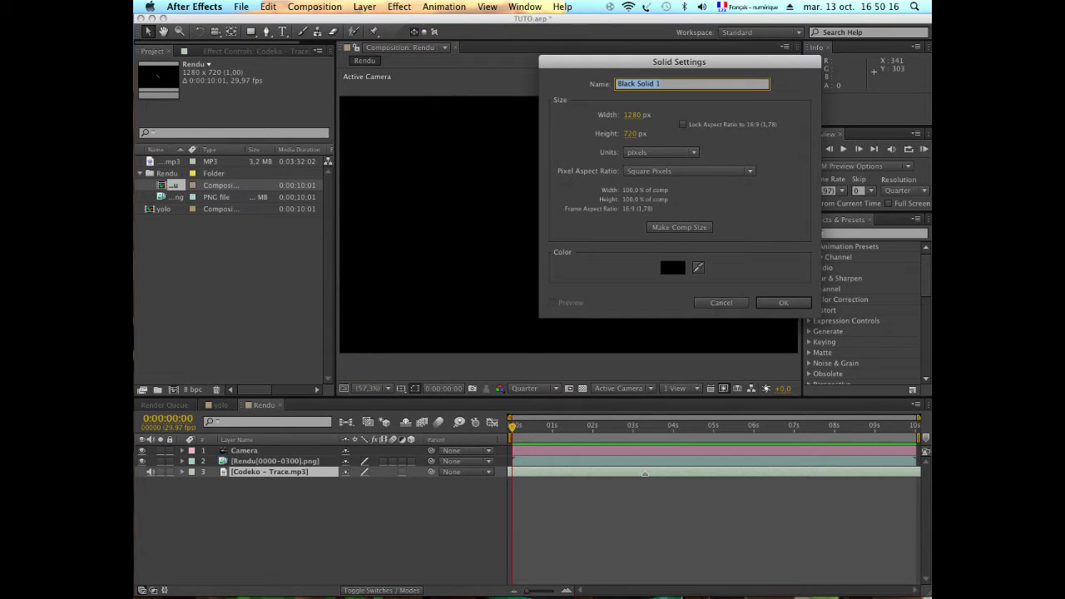
type("Smoke")
left_click(780, 302)
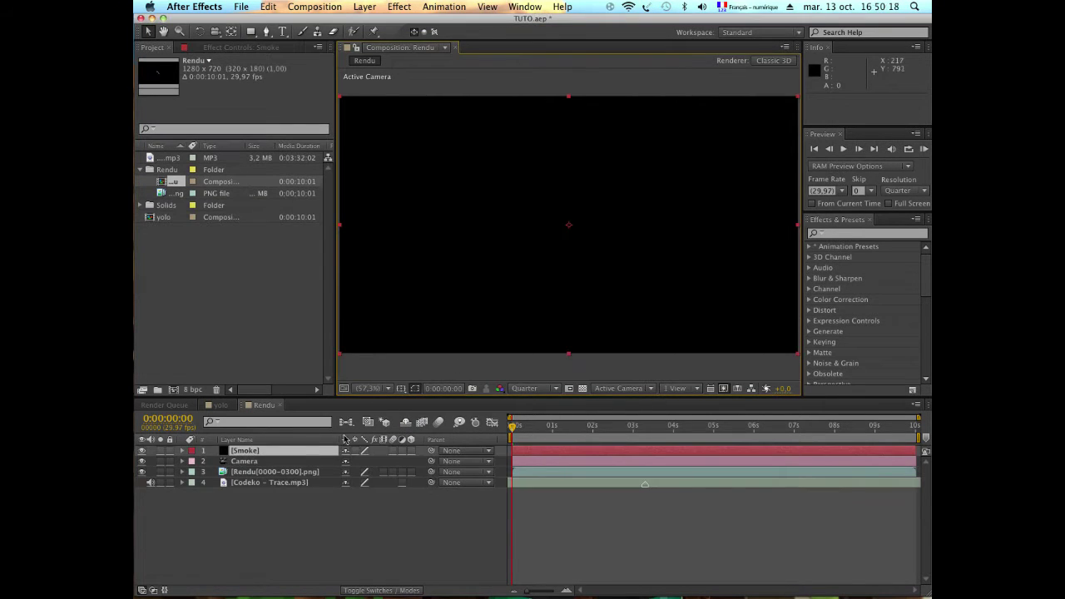
key("ctrl+shift+bracketleft")
Apply Trapcode Form from the Effect menu to the Smoke solid, producing a grey particle cube
left_click(396, 7)
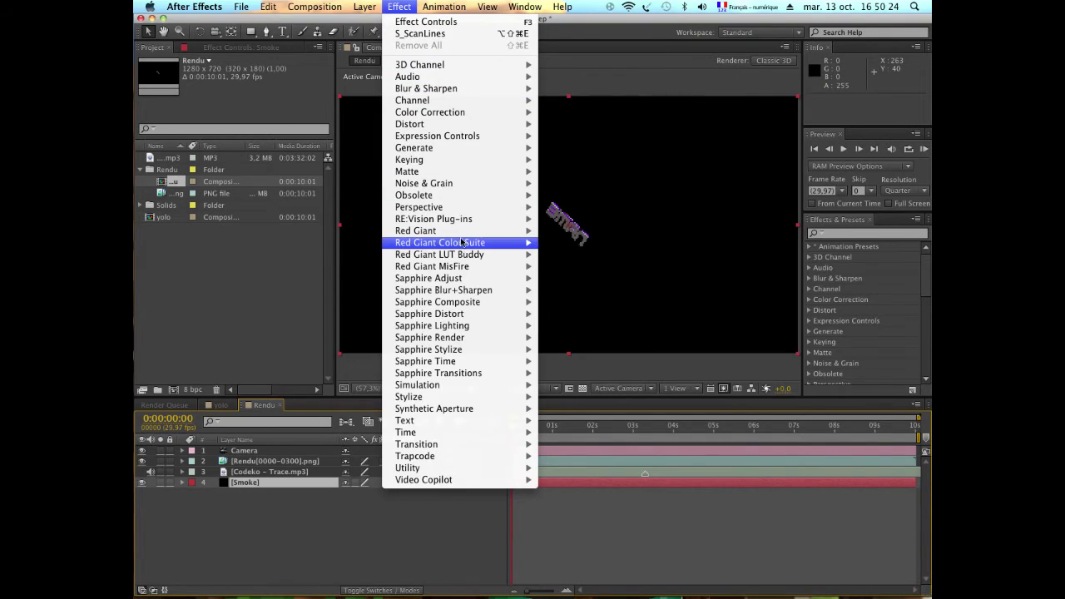
mouse_move(463, 421)
mouse_move(494, 482)
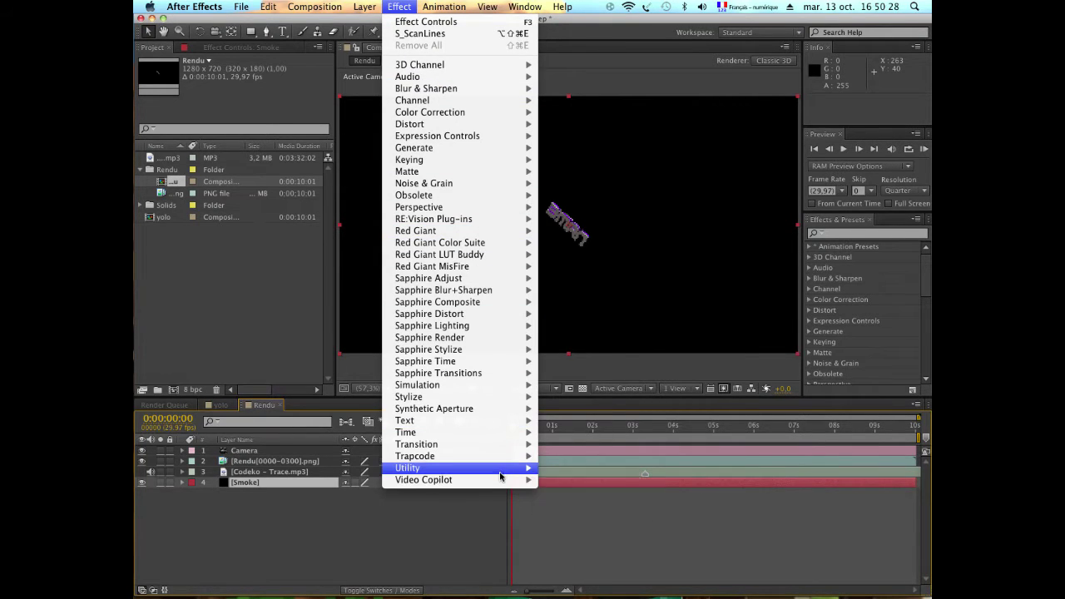
mouse_move(504, 455)
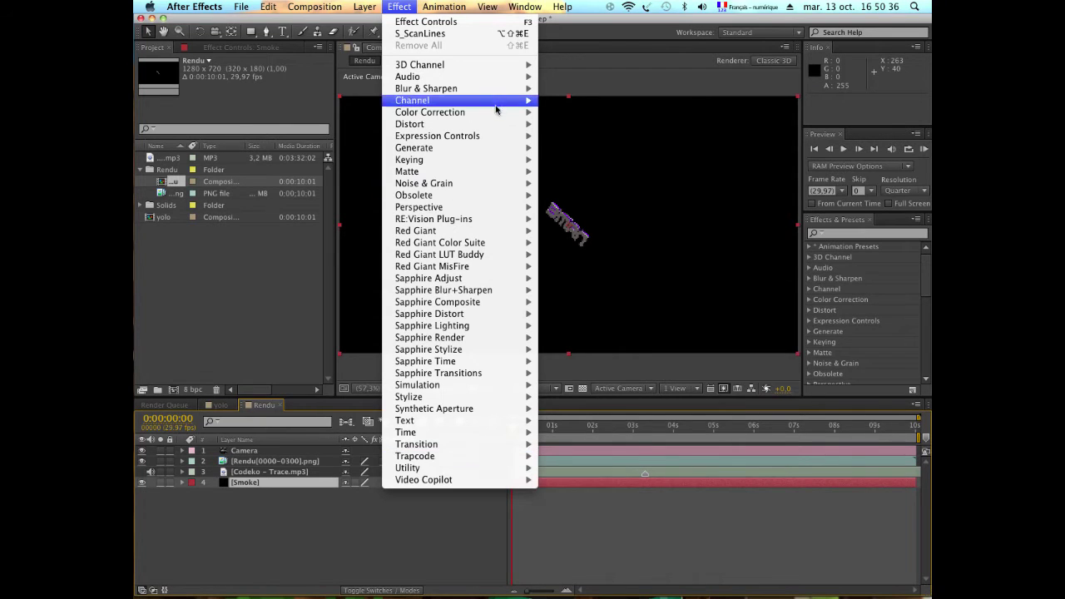
mouse_move(481, 269)
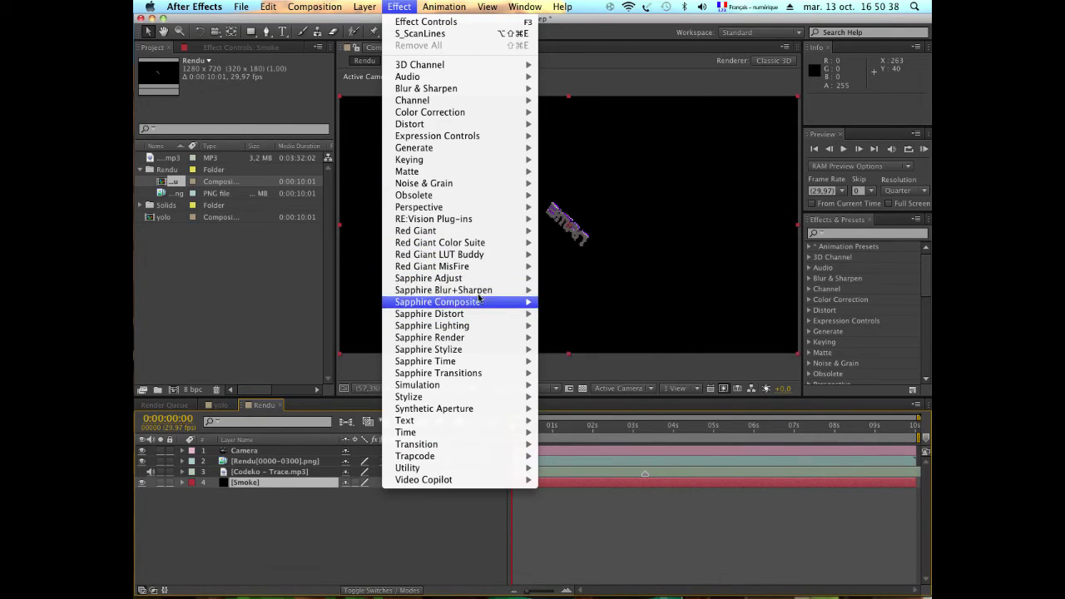
mouse_move(471, 376)
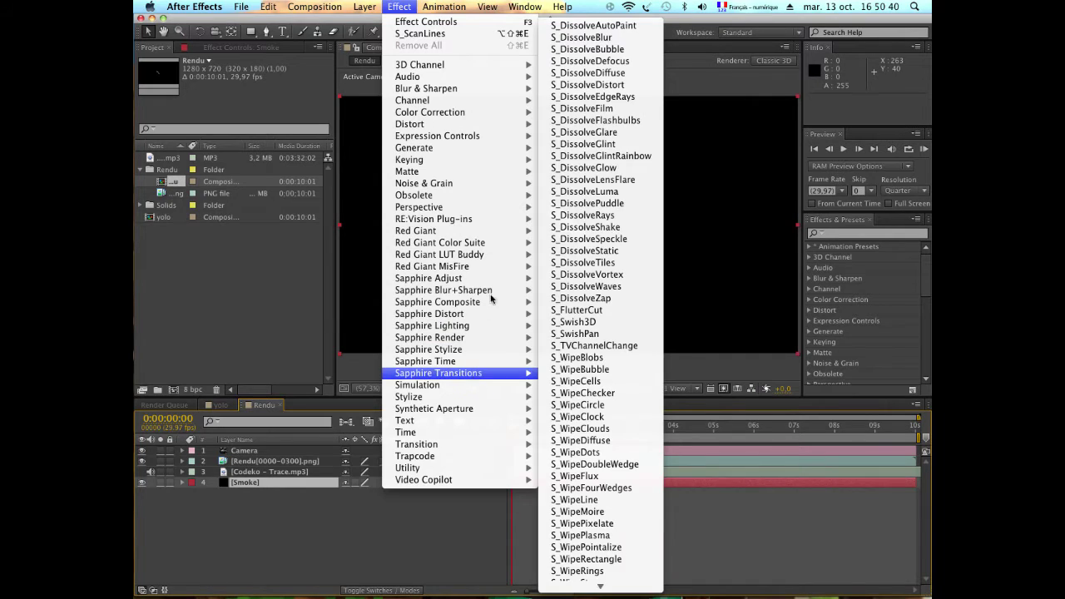
mouse_move(473, 316)
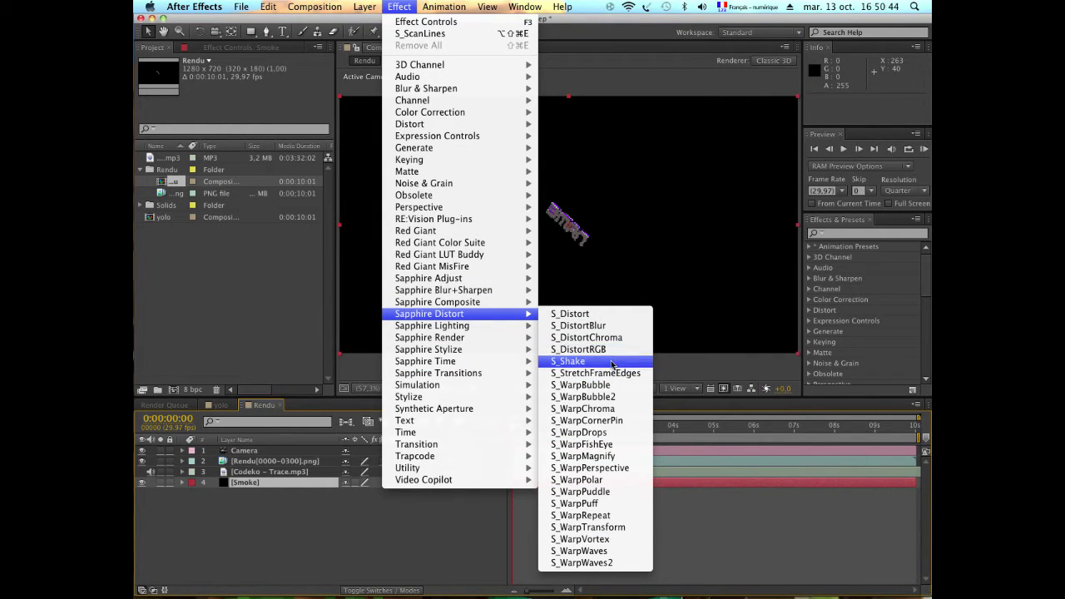
mouse_move(462, 339)
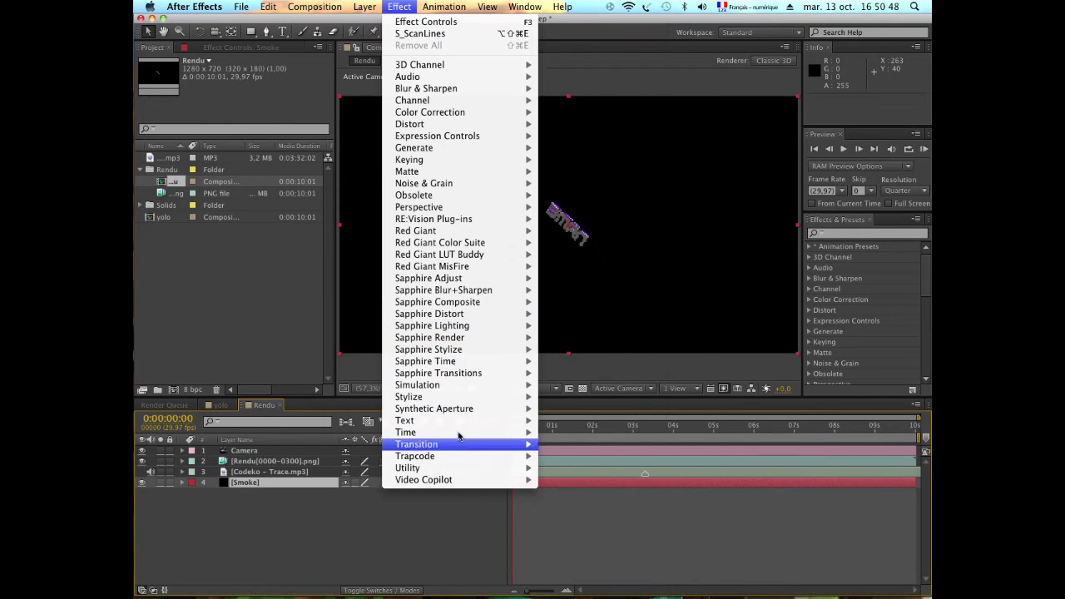
mouse_move(458, 457)
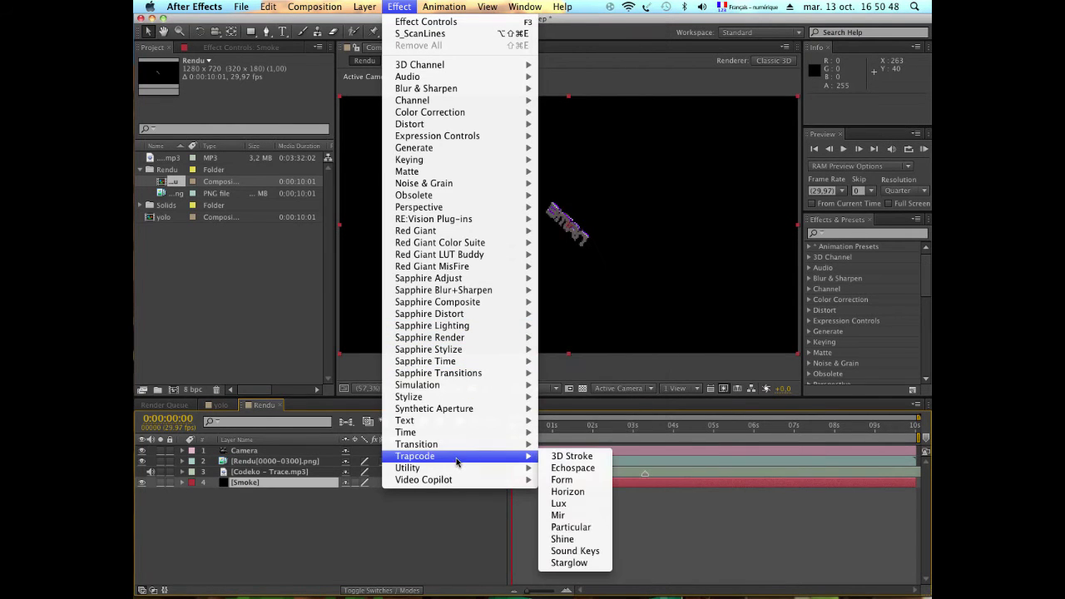
left_click(563, 479)
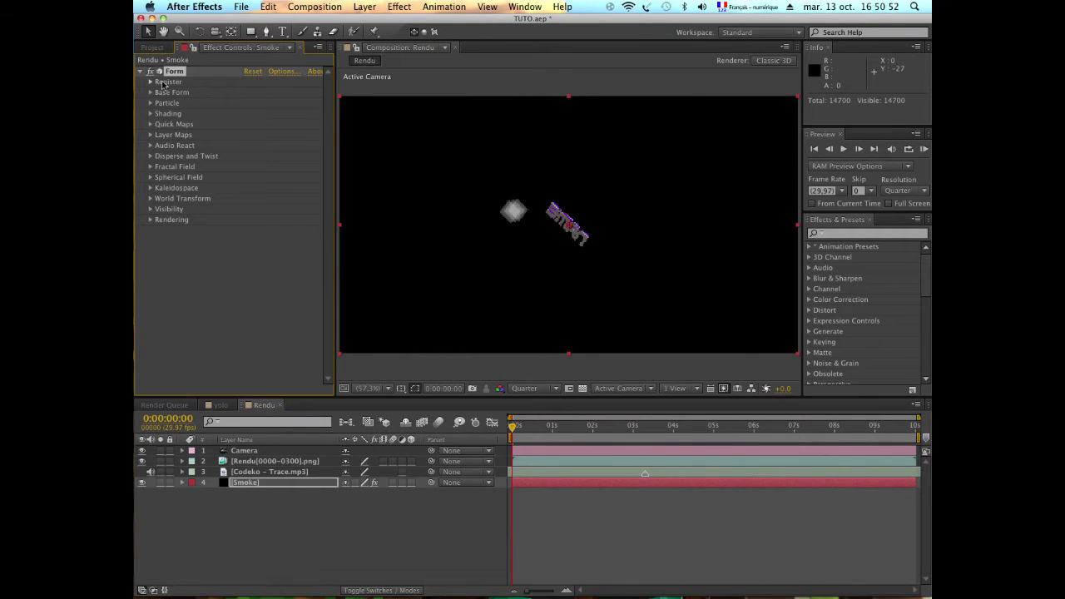
Set Form's Base Form Size X, Y and Z to 2000
left_click(150, 92)
left_click(252, 114)
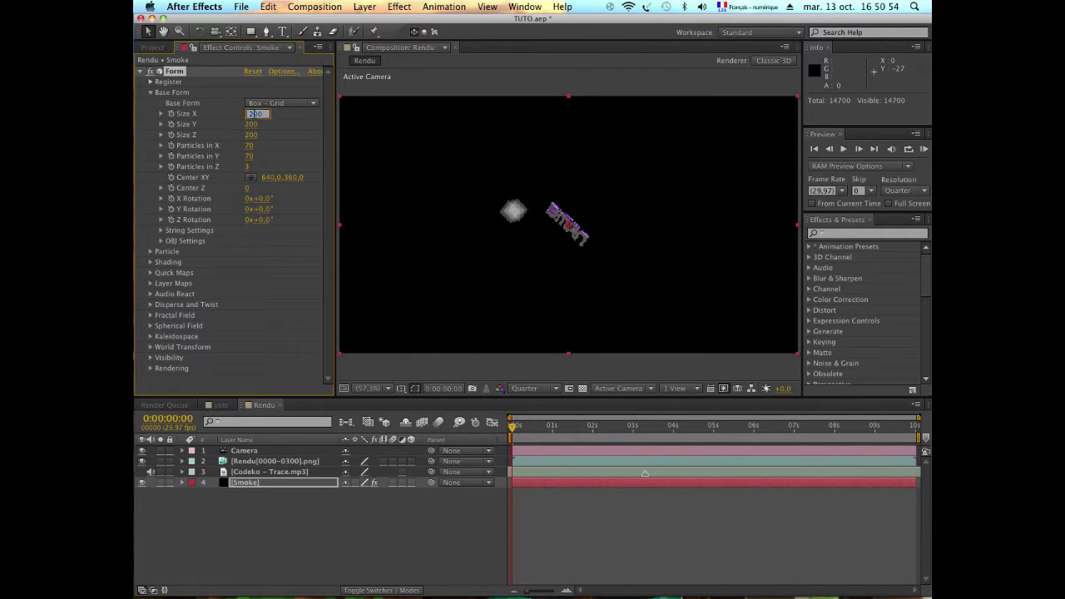
type("2000")
key("Tab")
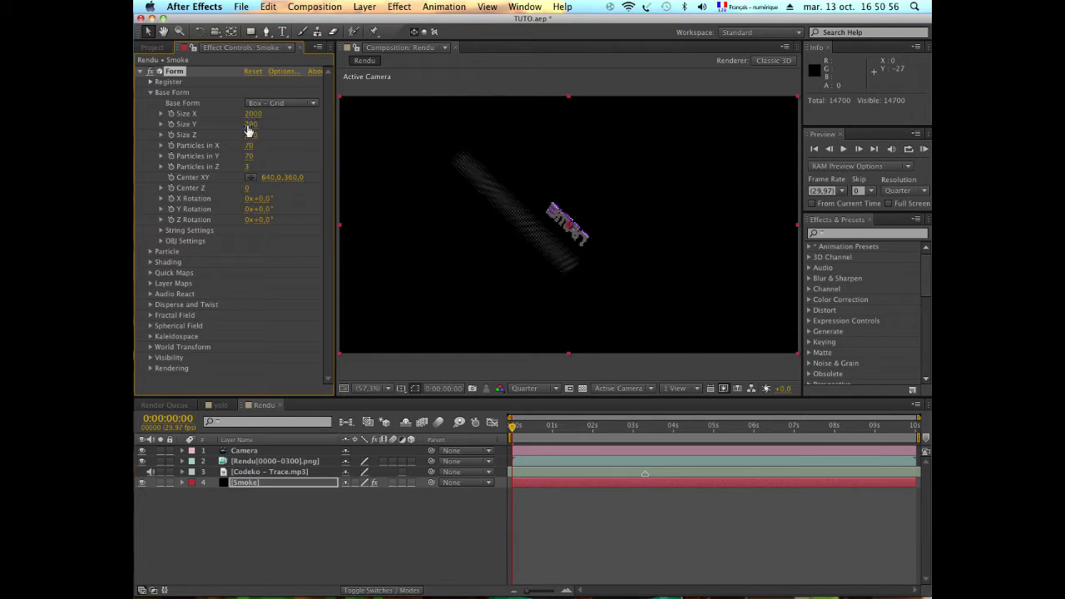
key("Tab")
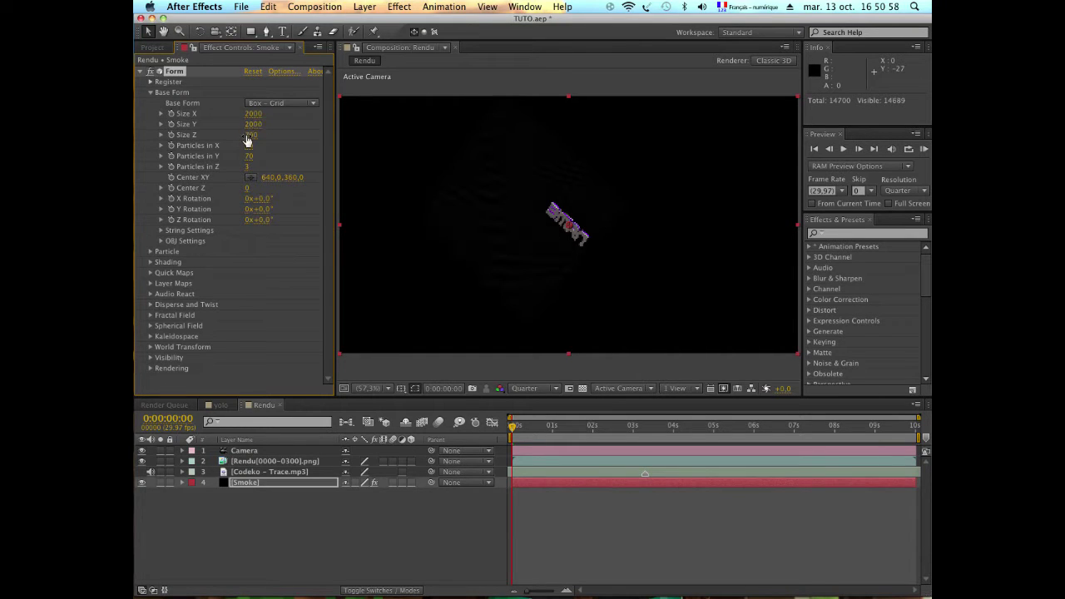
type("2000")
key("Return")
Hide the Rendu text layer, keep the Camera visible, and preview at Full resolution
left_click(142, 450)
left_click(141, 461)
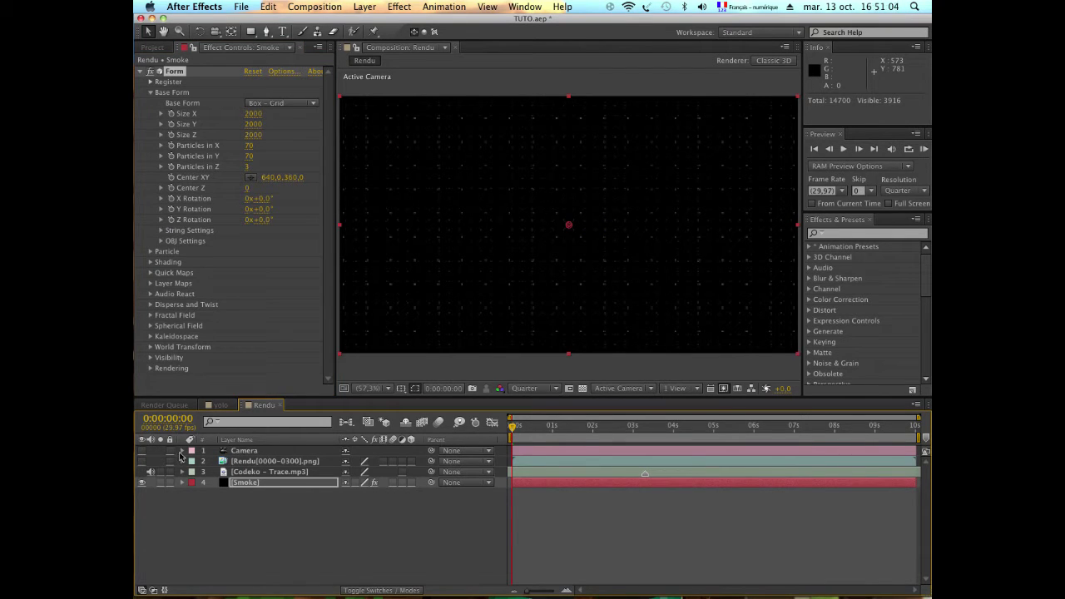
left_click(141, 450)
left_click(537, 389)
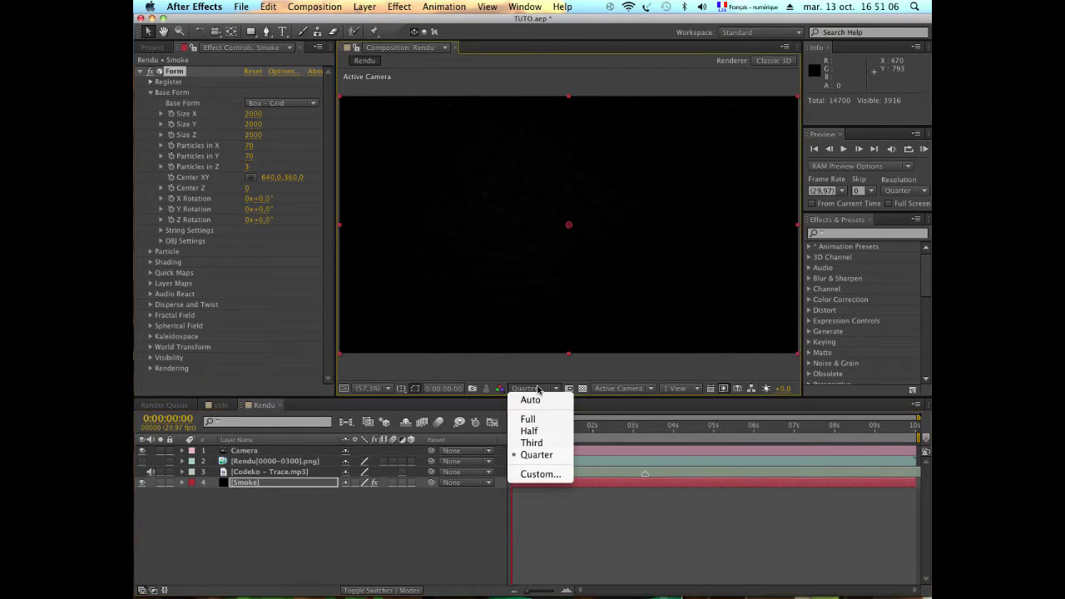
left_click(546, 418)
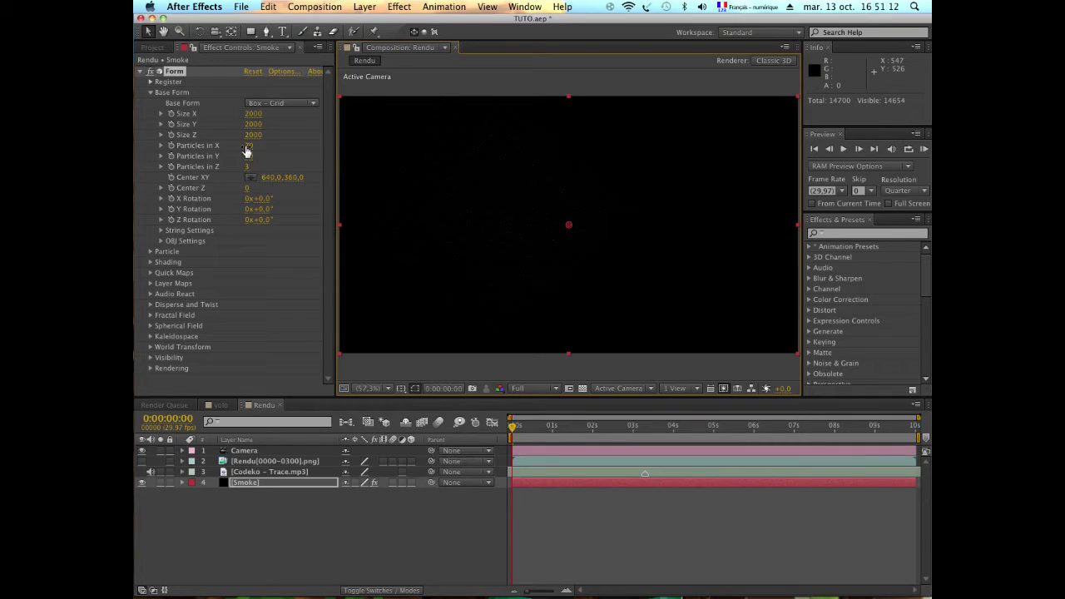
left_click(150, 252)
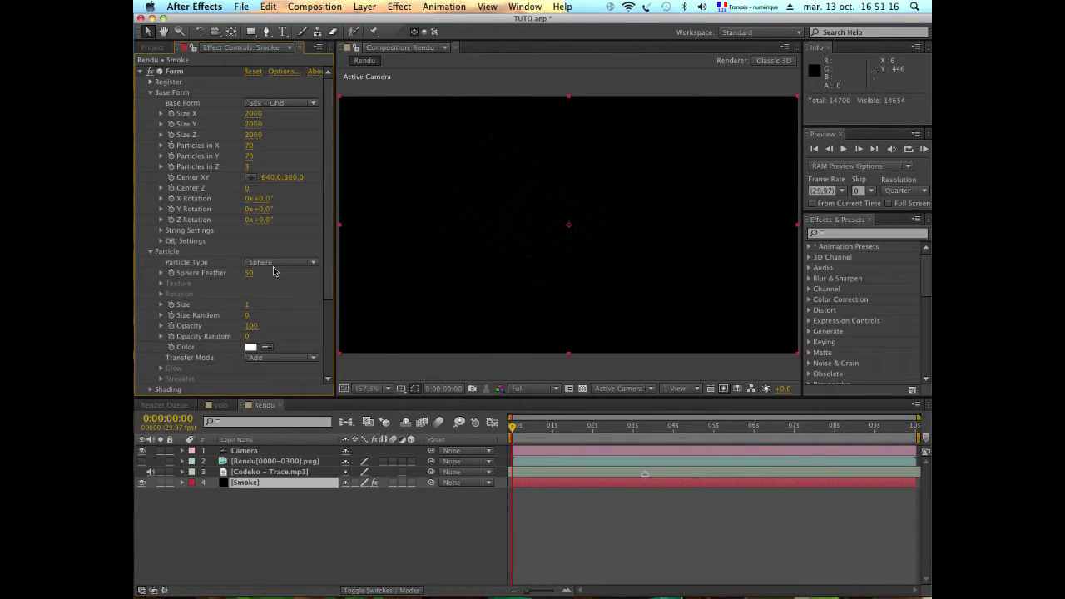
Make the particles grey Cloudlets with Cloudlet Feather 100 and Opacity Random 100
left_click(278, 264)
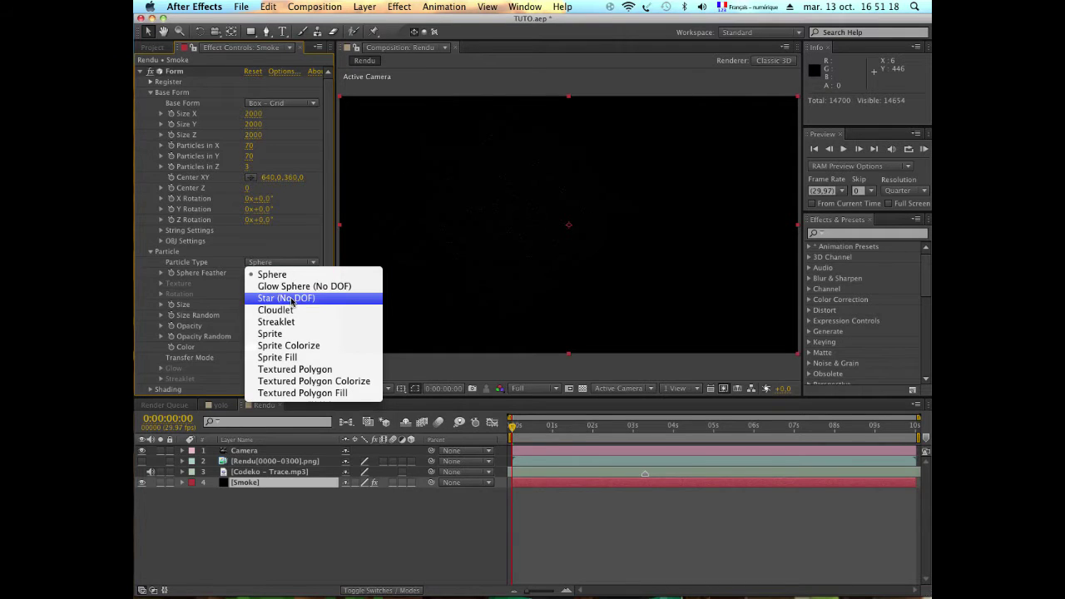
left_click(297, 266)
left_click(291, 263)
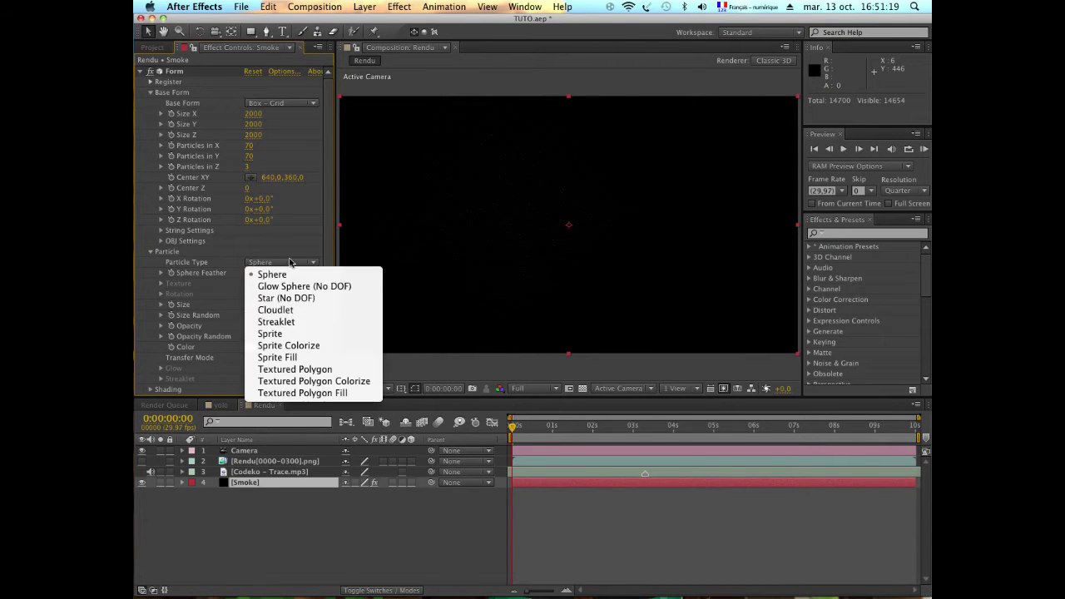
left_click(279, 310)
left_click(253, 274)
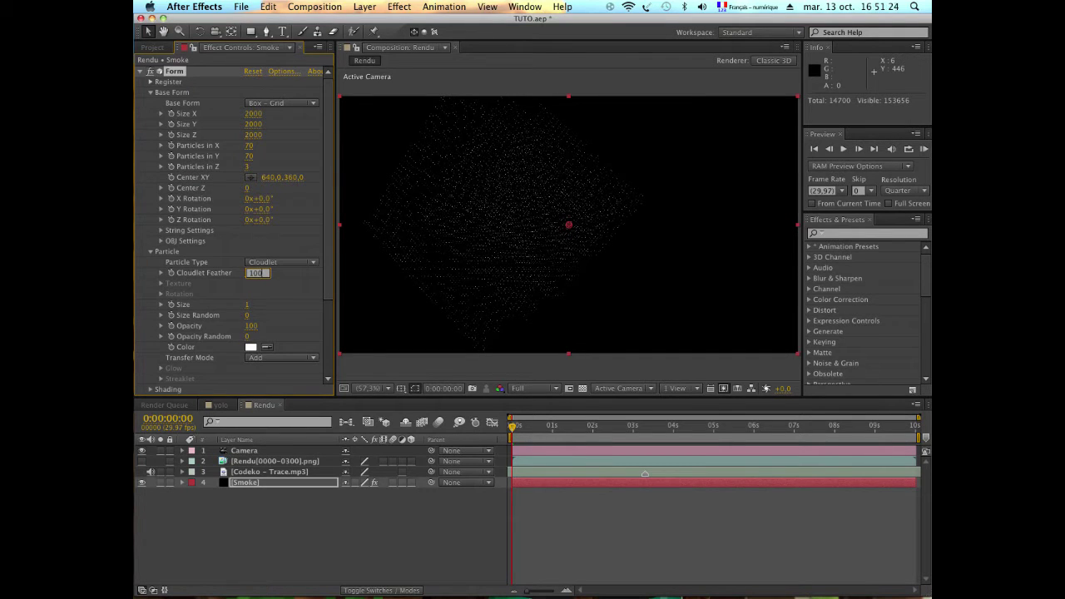
type("100")
key("Return")
left_click_drag(290, 332, 295, 331)
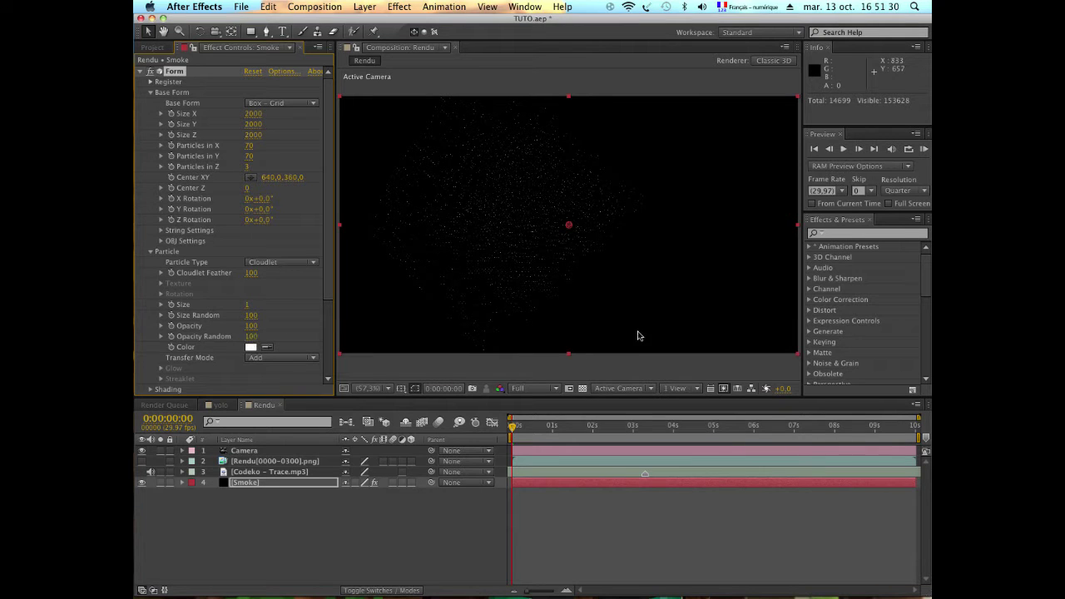
left_click(250, 347)
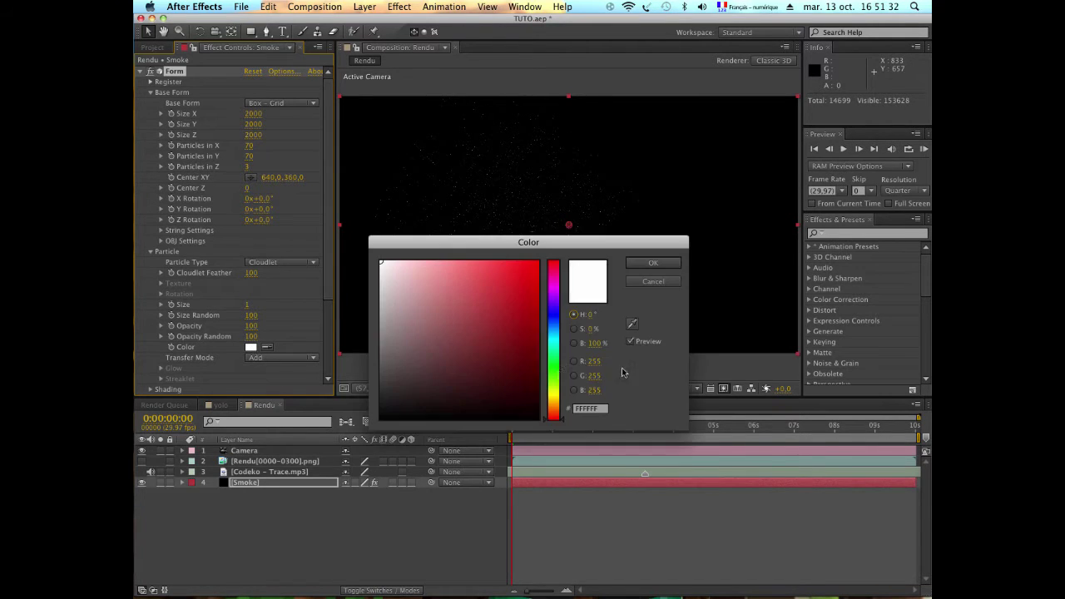
left_click_drag(400, 340, 380, 342)
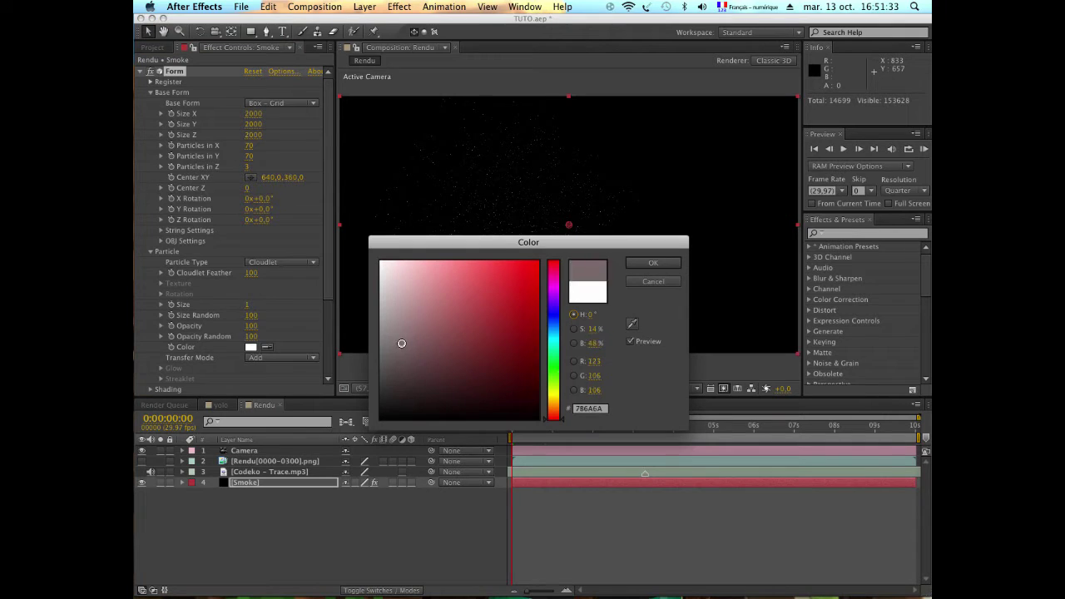
left_click(653, 263)
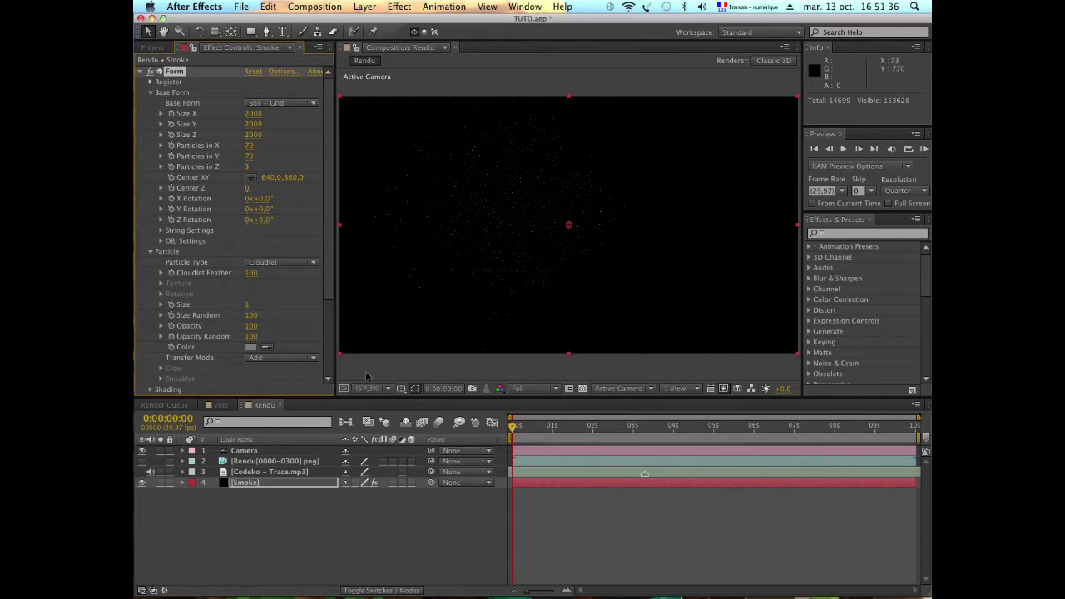
Set the particle Size to 20 and Opacity to 2
left_click(250, 326)
key("Return")
left_click(250, 304)
type("50")
key("Return")
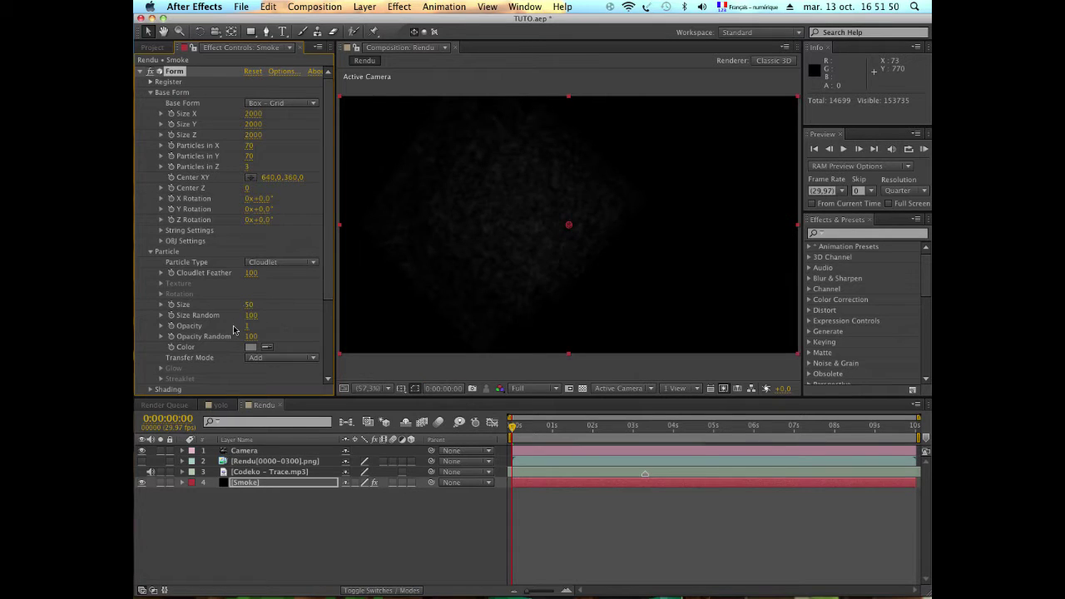
left_click(252, 306)
type("20")
key("Tab")
key("Tab")
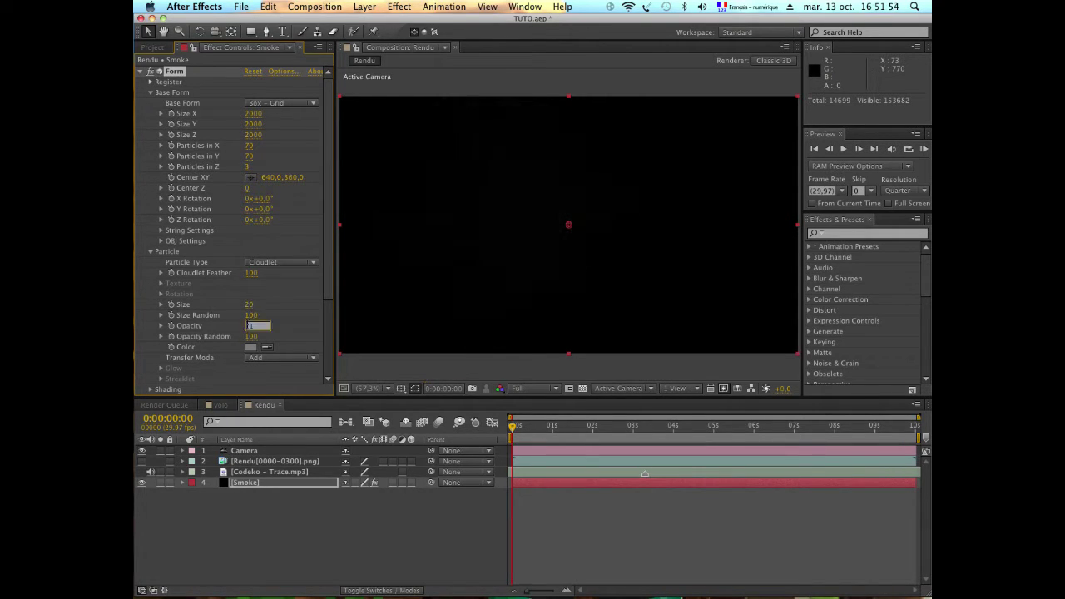
key("Return")
Set Form's Disperse and Twist Disperse to 500 and World Transform Scale to 500
scroll(304, 298, "down", 5)
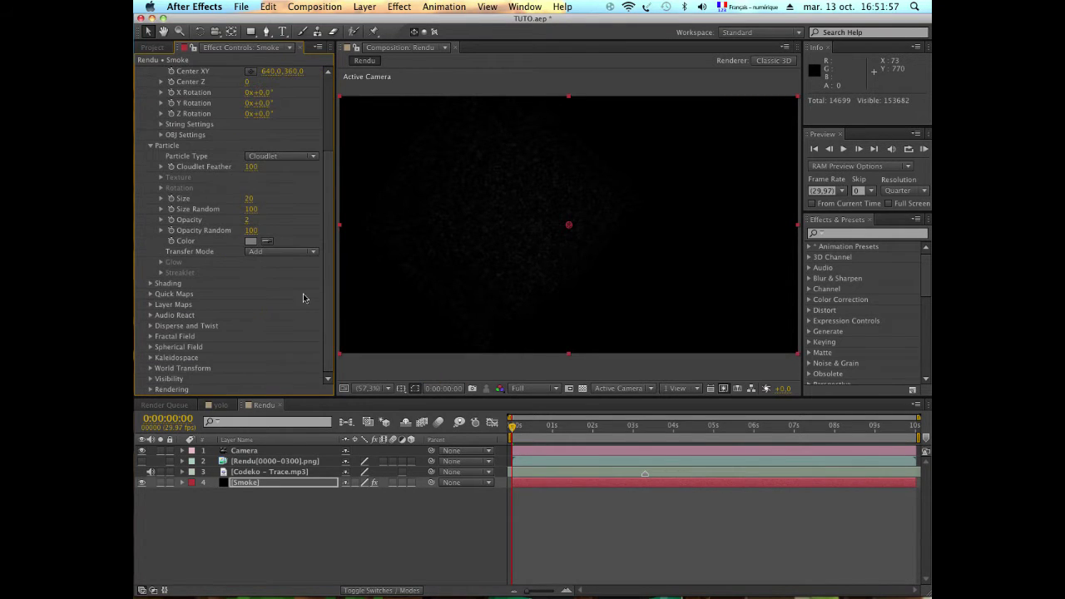
left_click(151, 326)
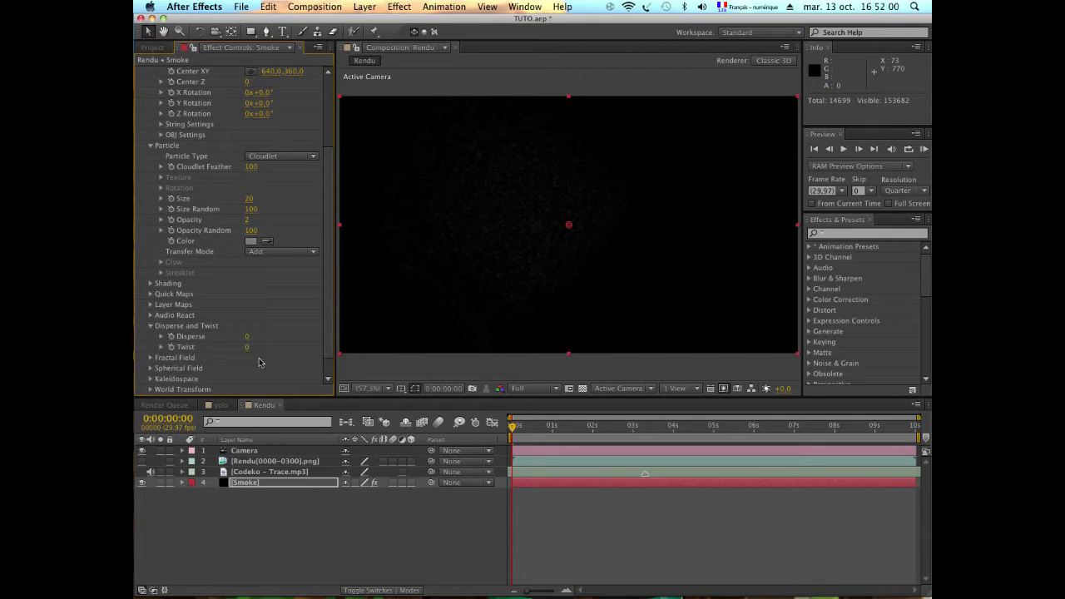
left_click(248, 336)
key("Return")
left_click(151, 389)
scroll(166, 366, "down", 3)
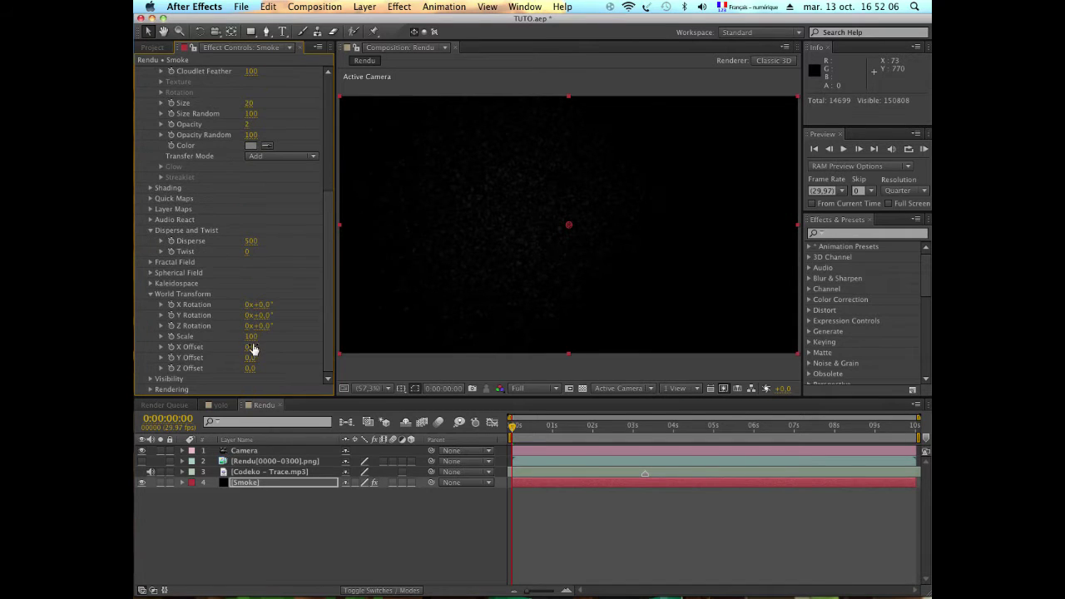
left_click(249, 337)
type("500")
key("Return")
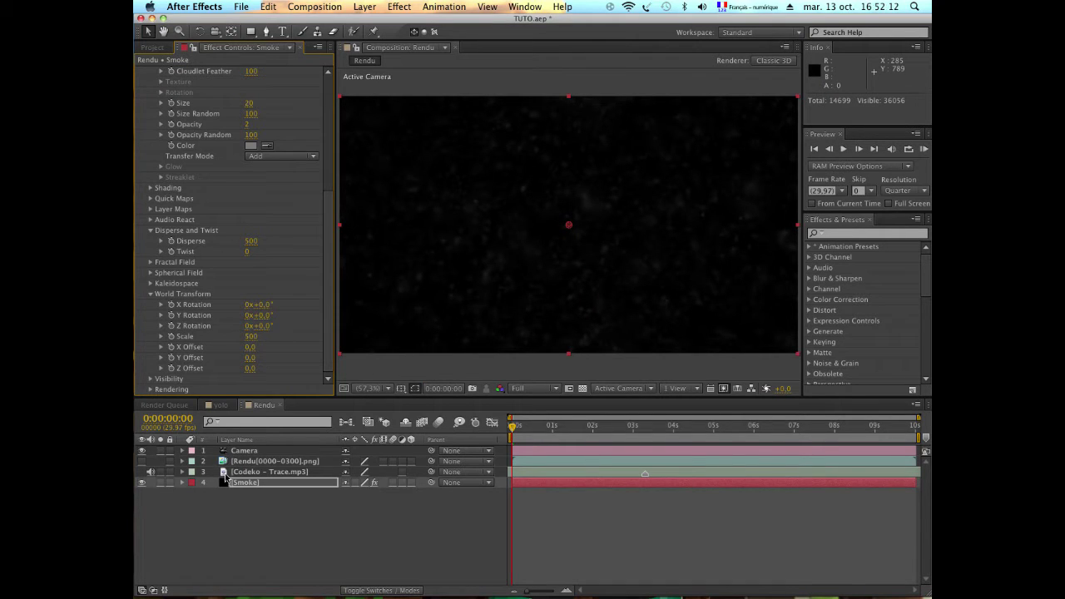
scroll(196, 224, "up", 1)
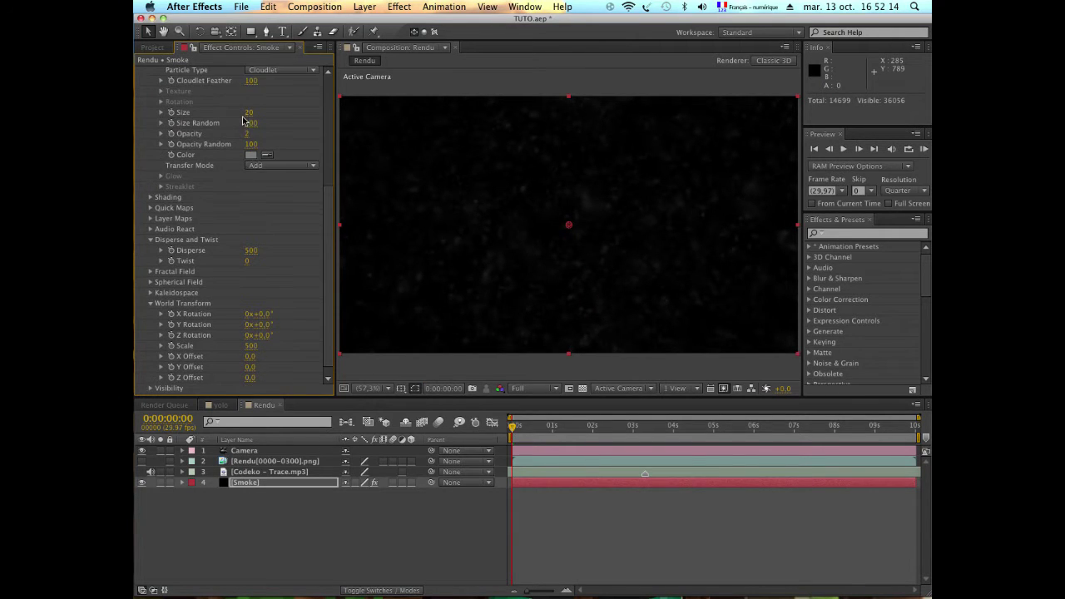
Set the Smoke particle Size to 50 and the particle colour to white
left_click(249, 111)
type("50")
key("Return")
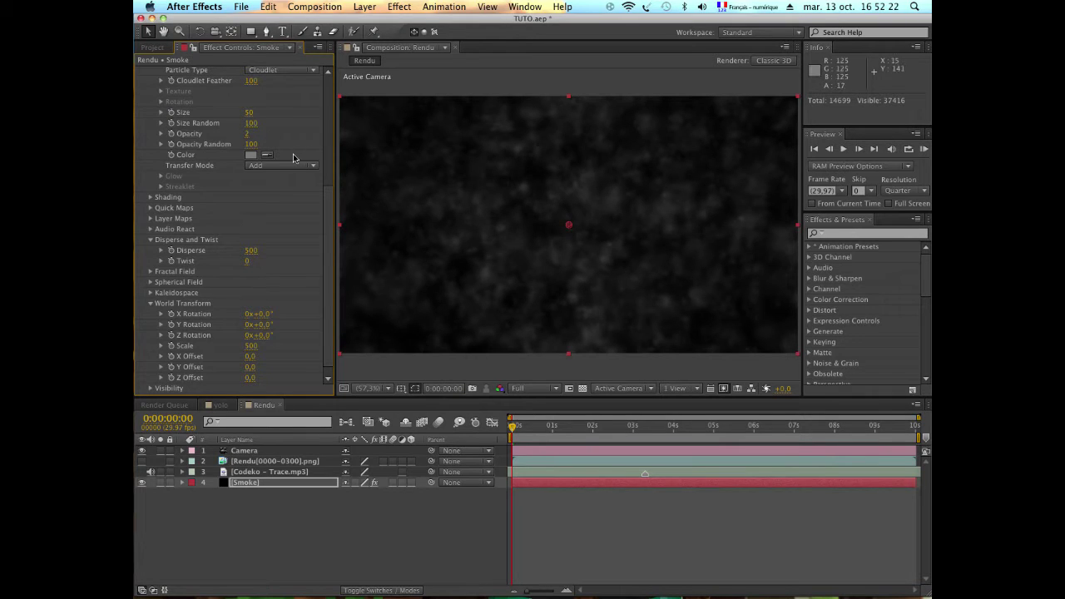
left_click(258, 156)
left_click_drag(456, 288, 381, 256)
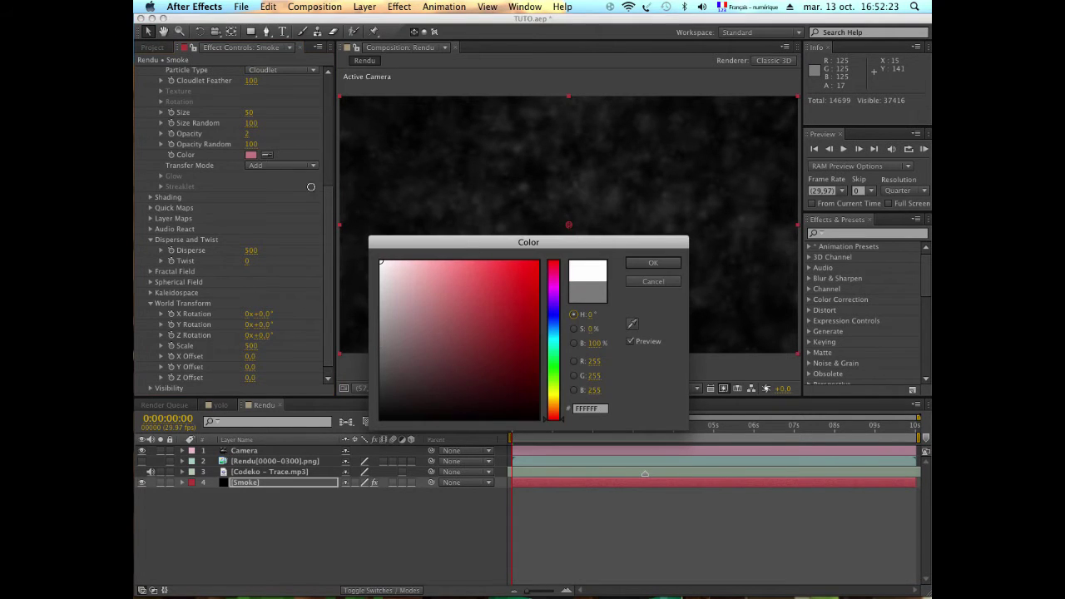
left_click(661, 263)
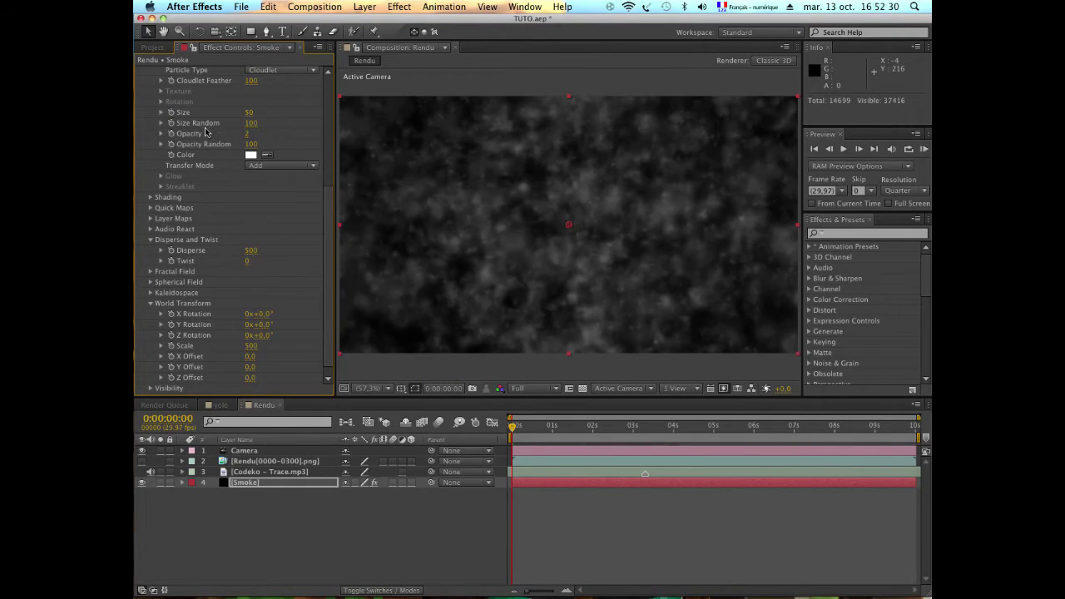
Reduce the particle Size to 30, review the Form settings, and deselect the Smoke layer
left_click(249, 112)
type("30")
key("Return")
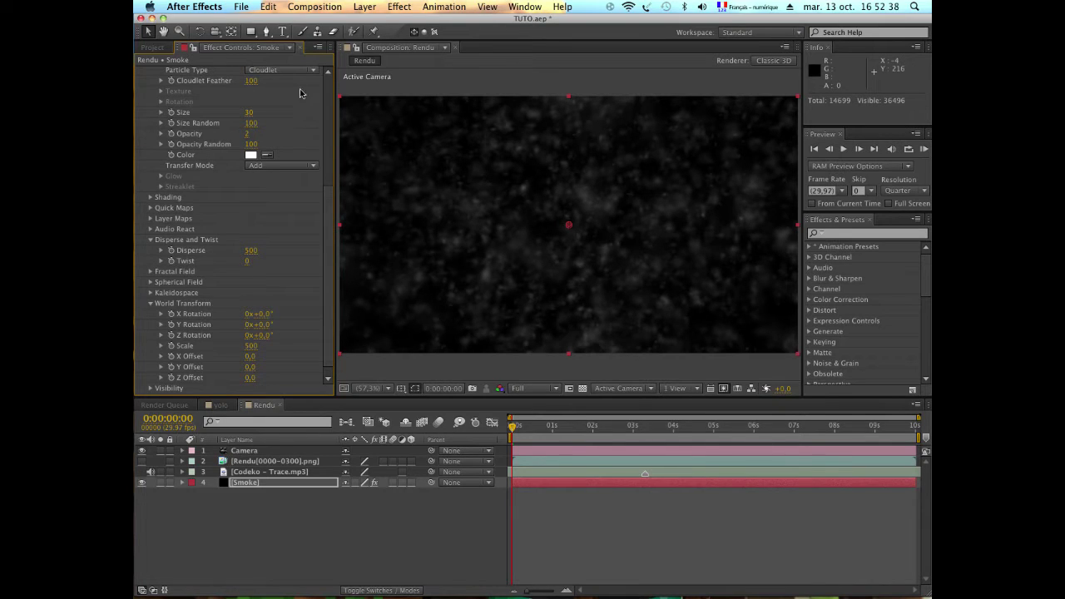
scroll(297, 160, "down", 1)
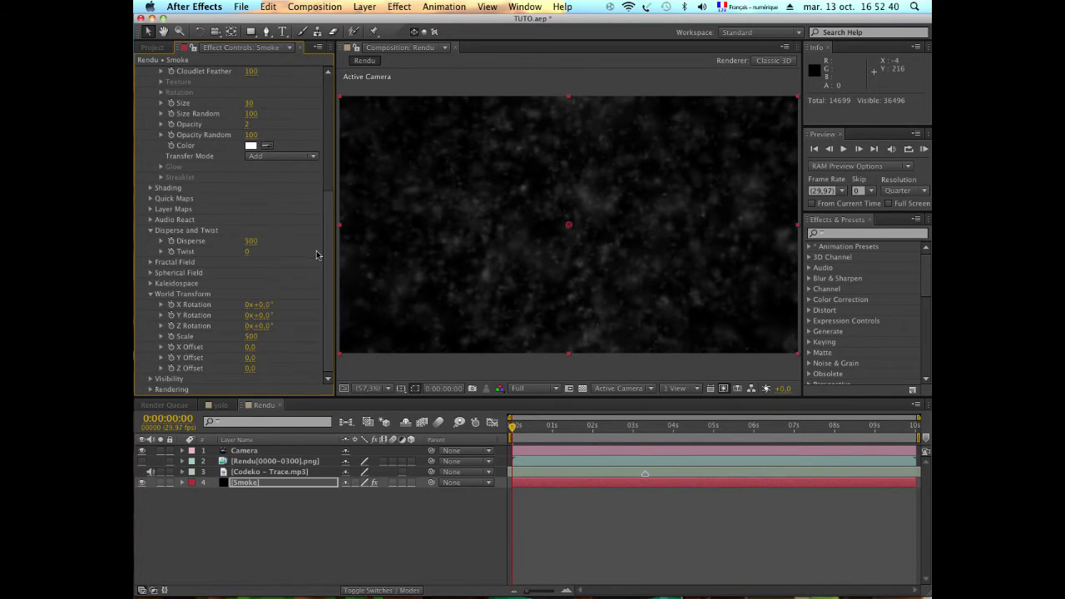
scroll(336, 287, "up", 2)
scroll(335, 287, "down", 2)
scroll(321, 319, "up", 5)
scroll(331, 309, "down", 4)
scroll(318, 347, "down", 2)
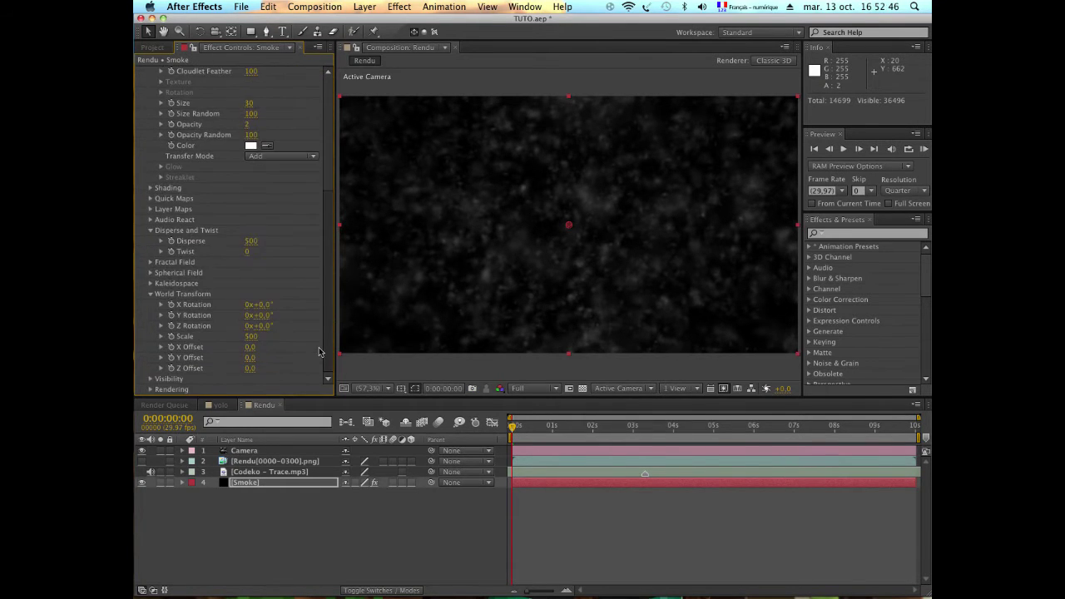
scroll(319, 347, "up", 6)
left_click(416, 328)
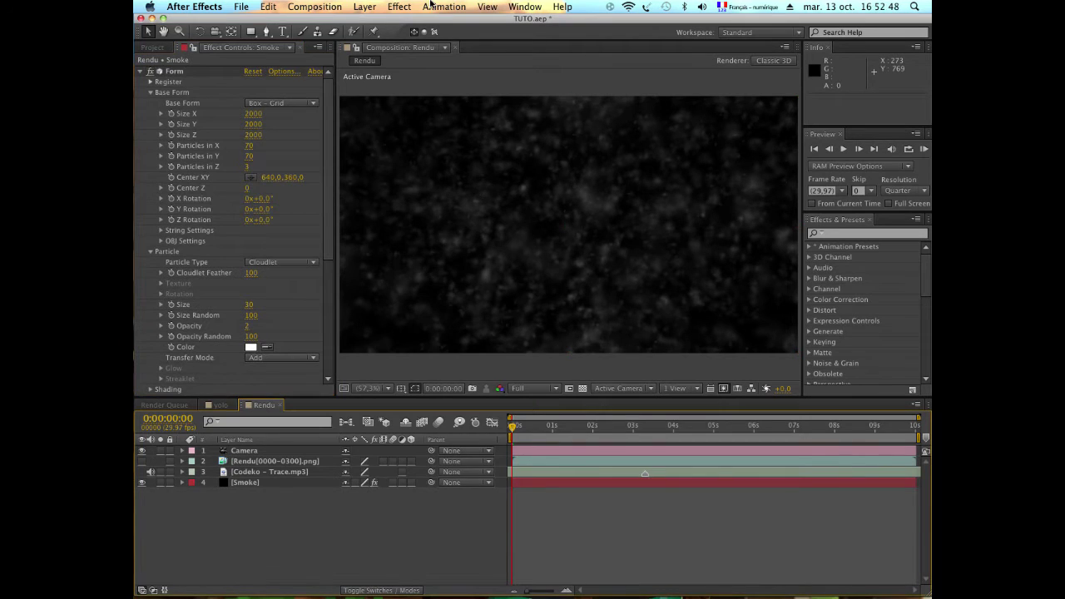
Create a black 1280×720 solid named Particvules and drag it just above the Smoke layer
left_click(376, 7)
mouse_move(374, 21)
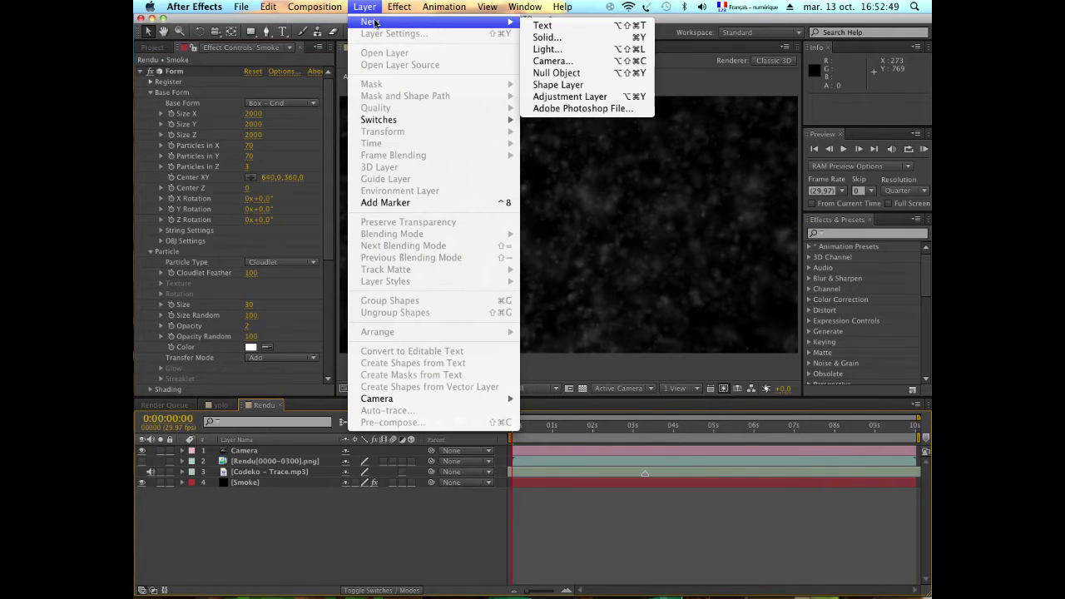
left_click(566, 36)
type("F")
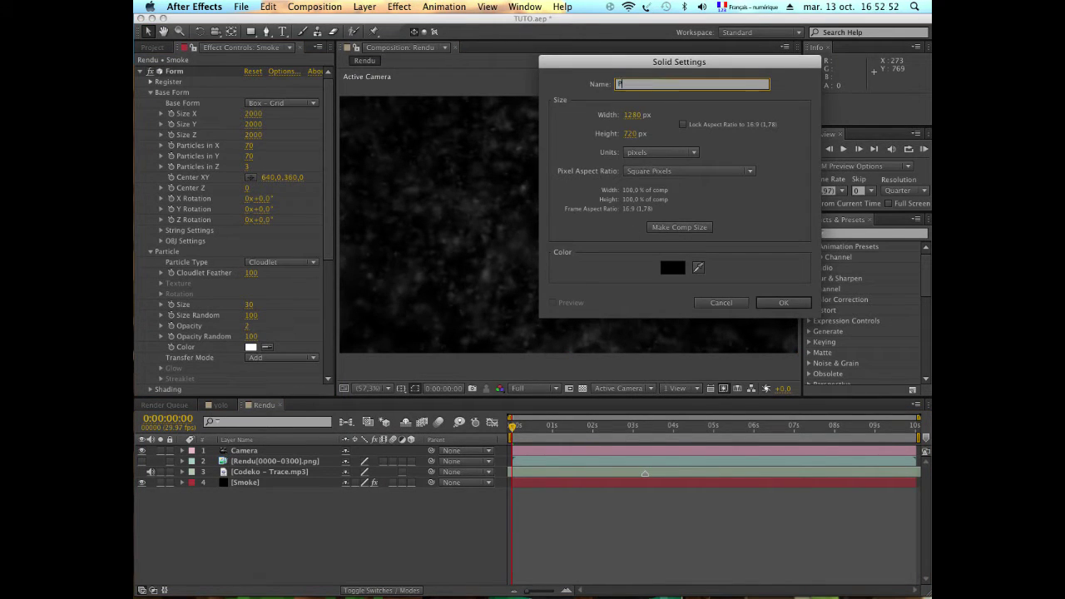
type("s")
key("Return")
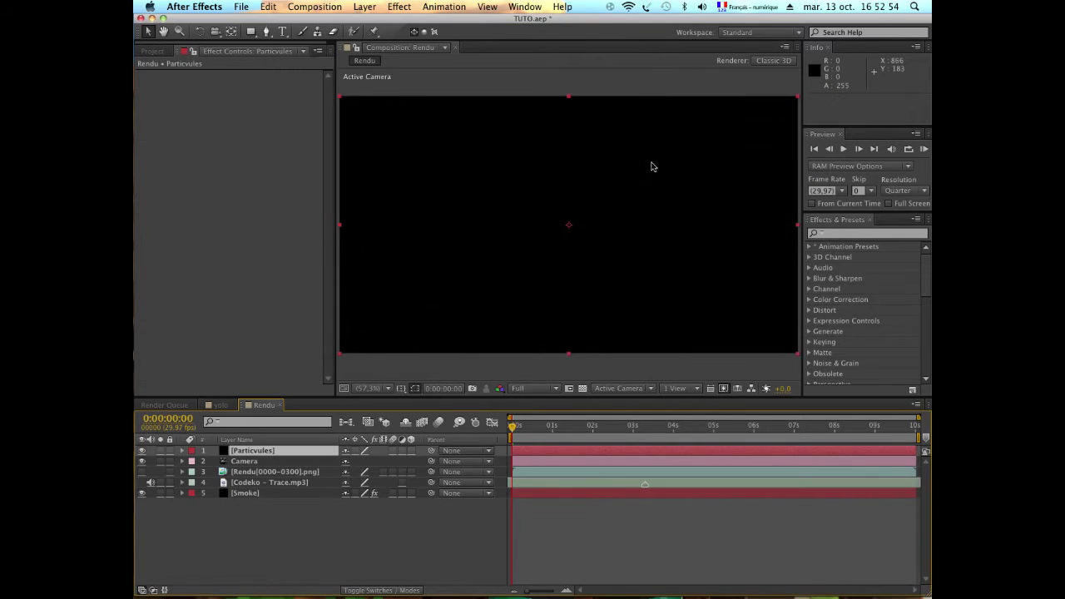
left_click_drag(308, 445, 299, 488)
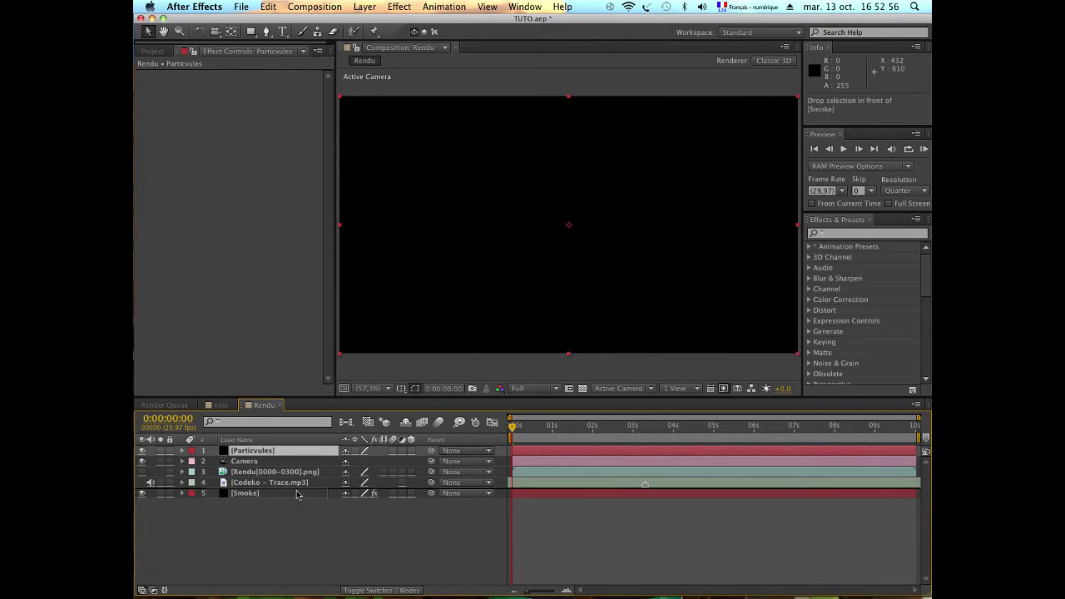
Apply Form to Particvules and set Base Form Size X, Y and Z to 2000
left_click(393, 7)
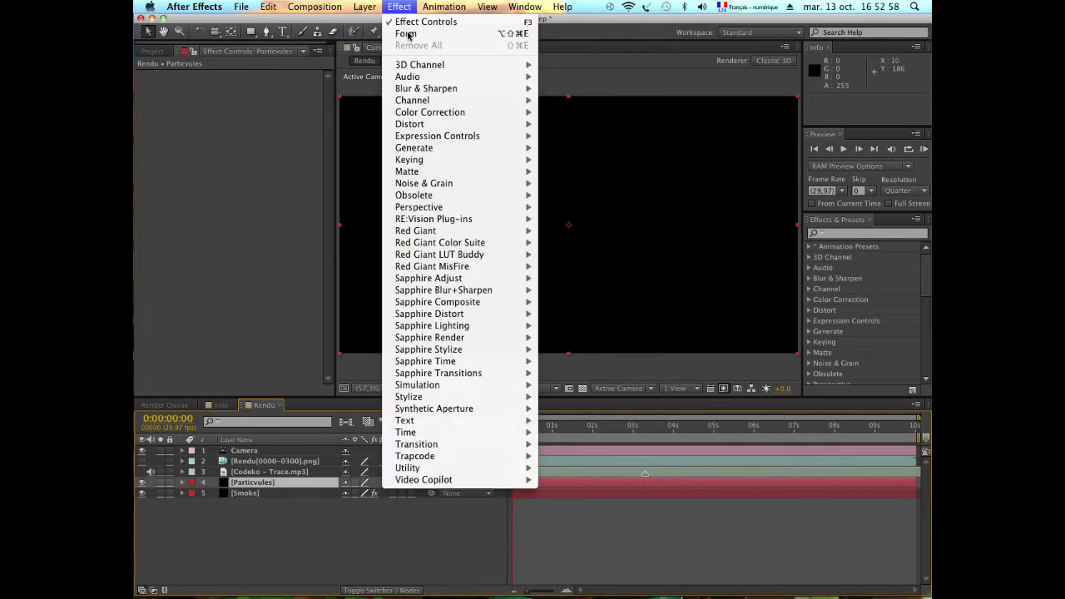
left_click(428, 35)
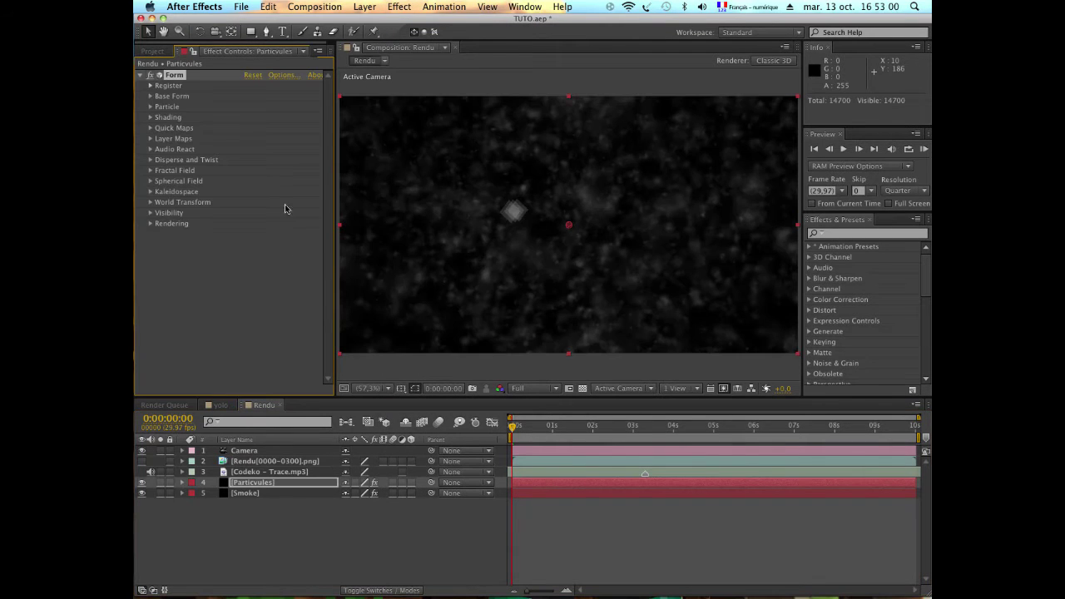
left_click(151, 96)
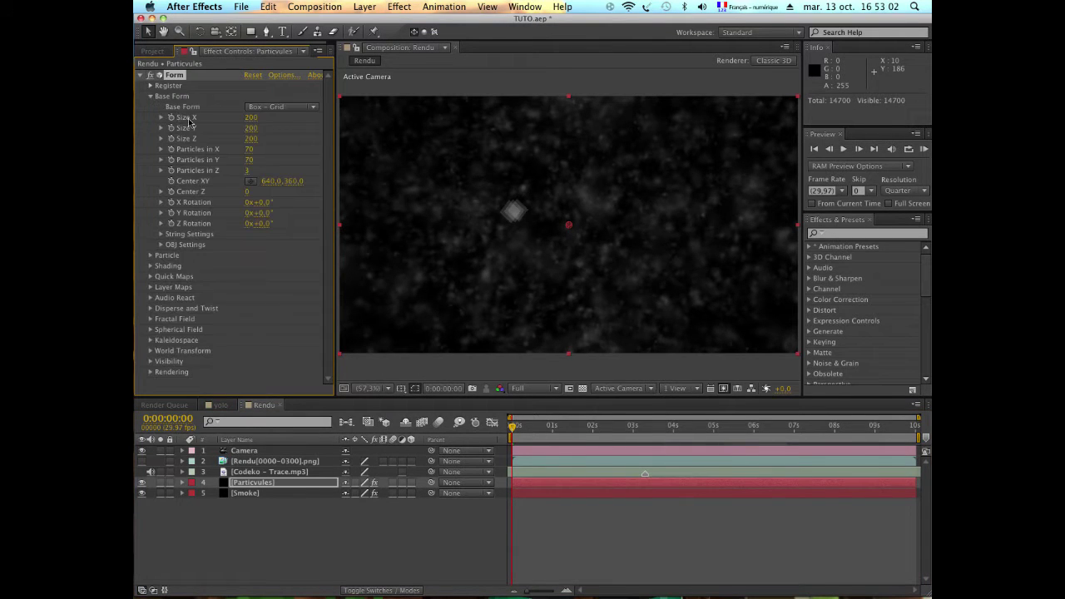
left_click(257, 118)
type("2000")
key("Tab")
key("Return")
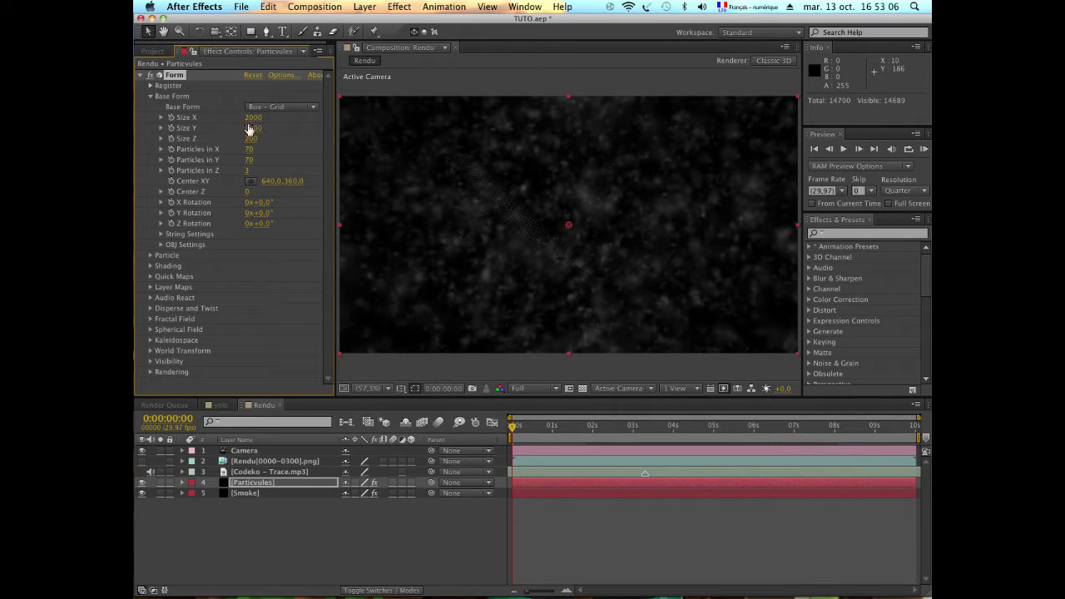
left_click(255, 139)
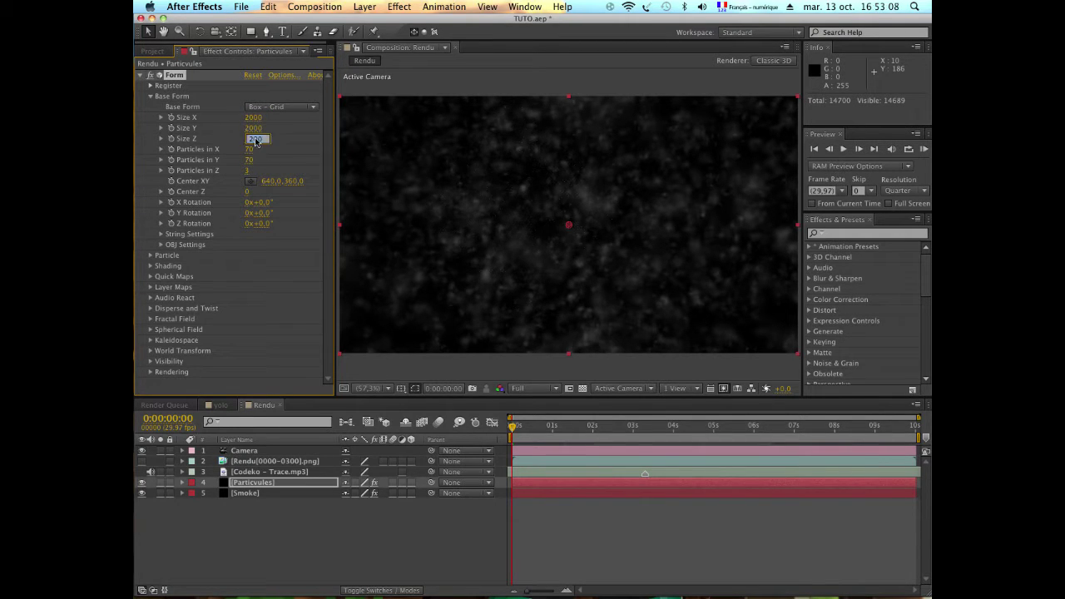
key("Return")
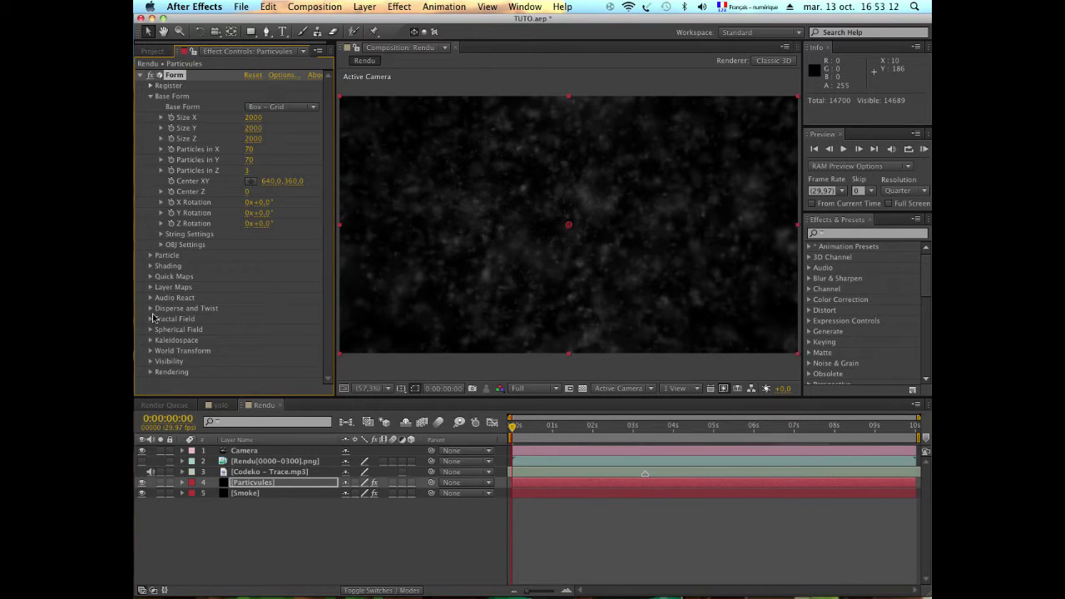
Set Form's World Transform Scale to 500
left_click(150, 352)
left_click(257, 358)
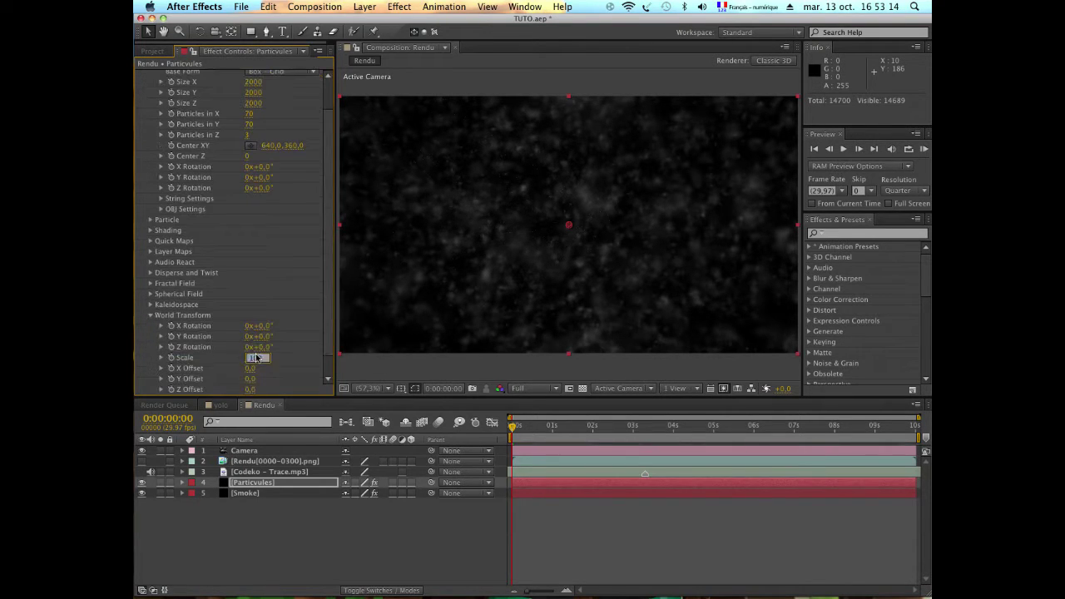
type("500")
key("Return")
scroll(259, 338, "up", 2)
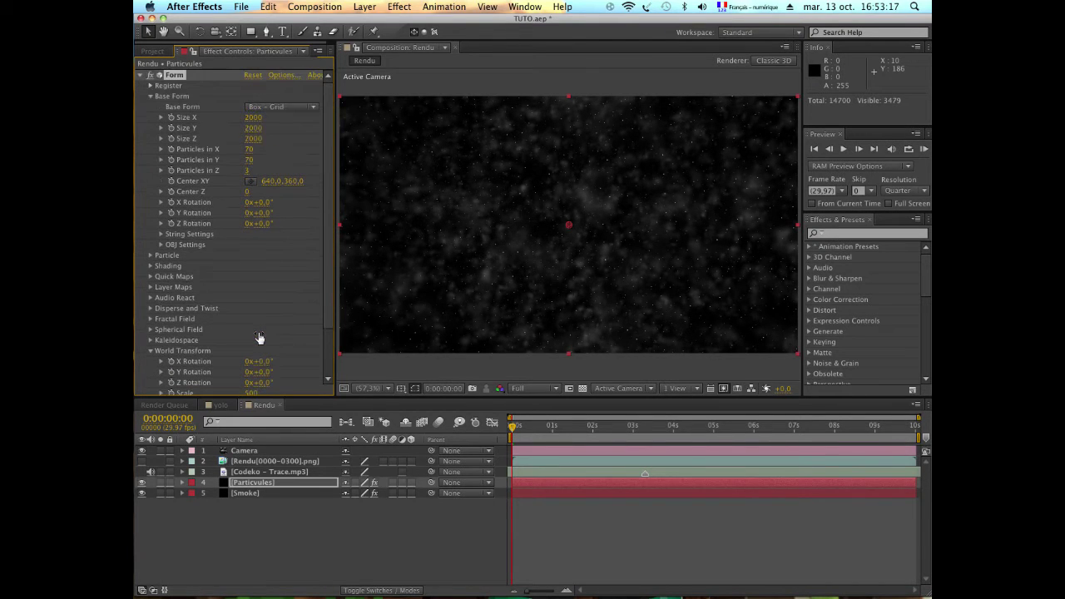
Switch the particles to Glow Sphere (No DOF) with Sphere Feather 50 and Size 3
left_click(151, 255)
left_click(281, 265)
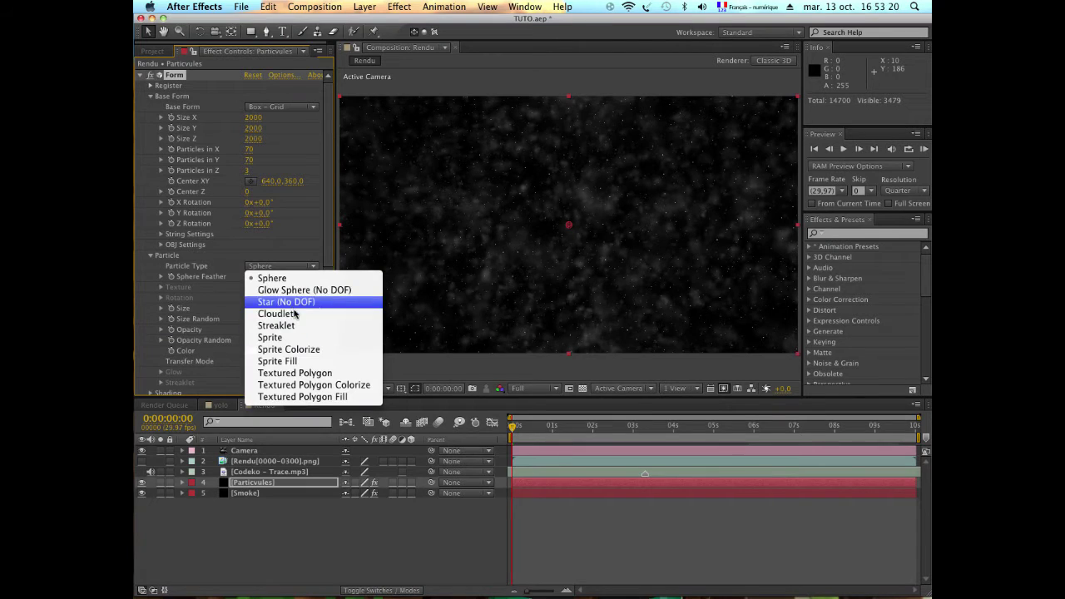
left_click(367, 290)
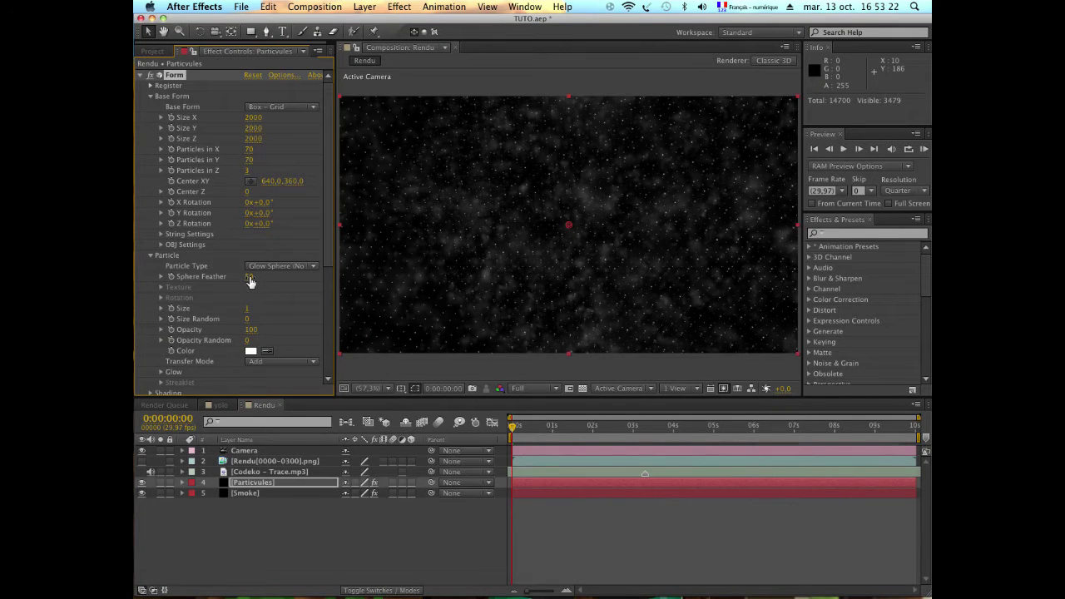
left_click(248, 277)
key("Return")
left_click(248, 310)
type("3")
key("Return")
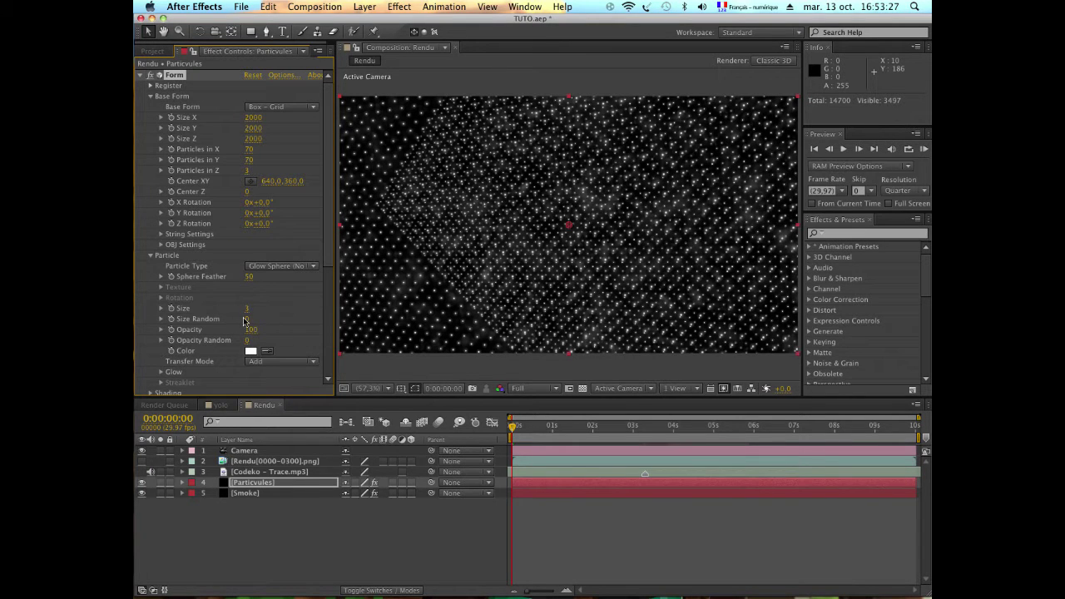
Set the particles' Size Random and Opacity Random to 100
left_click(249, 321)
type("100")
key("Return")
left_click(249, 319)
type("100")
key("Return")
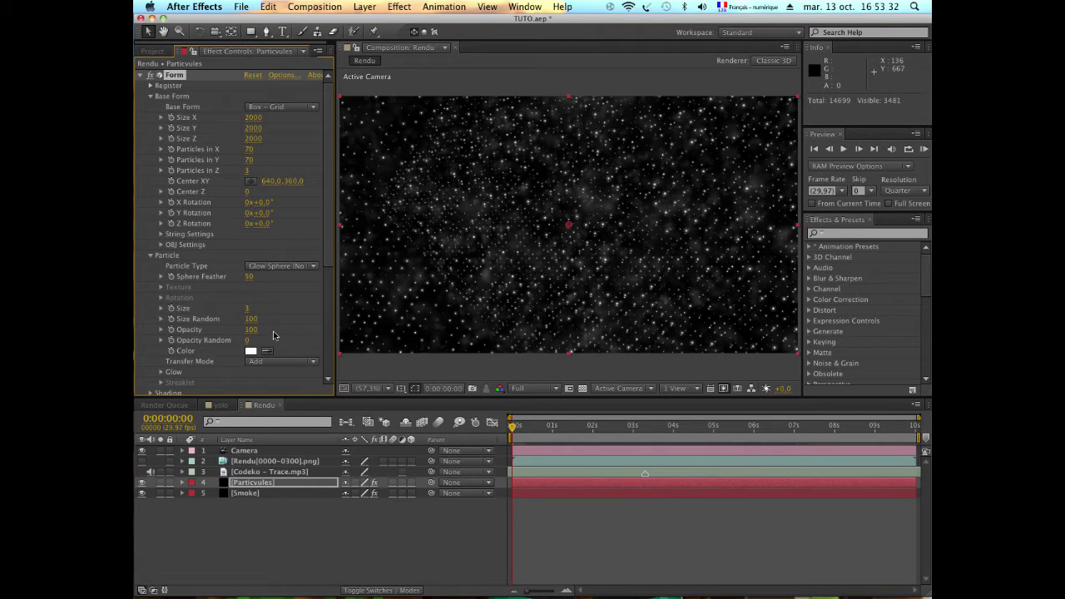
left_click(263, 332)
key("Return")
Set the Particvules Form Particle Color to purple, refining it twice to a brighter purple
left_click(253, 351)
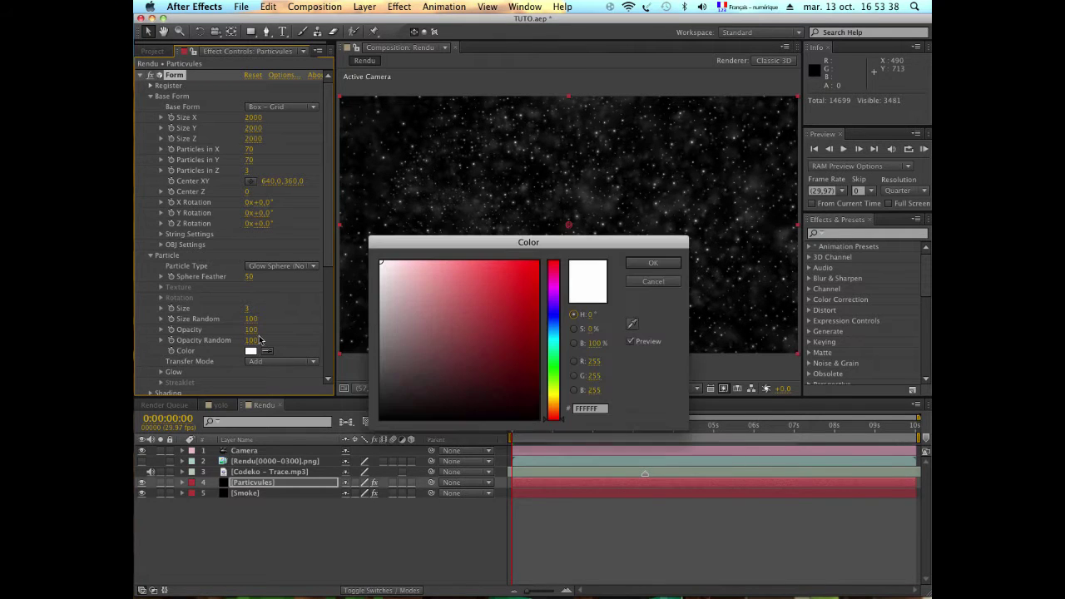
left_click(554, 298)
left_click(523, 302)
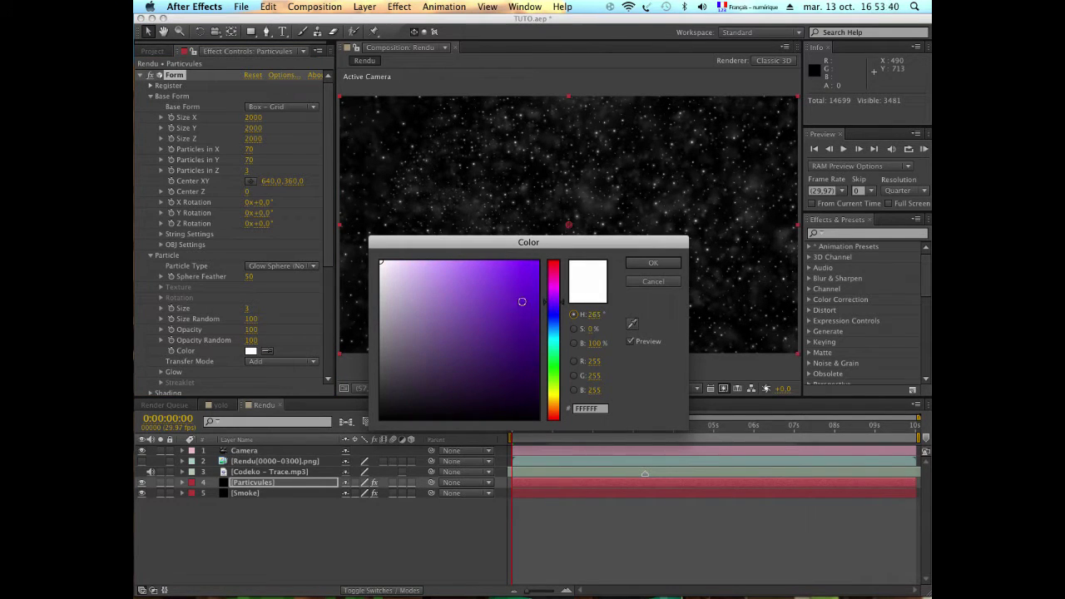
left_click(676, 264)
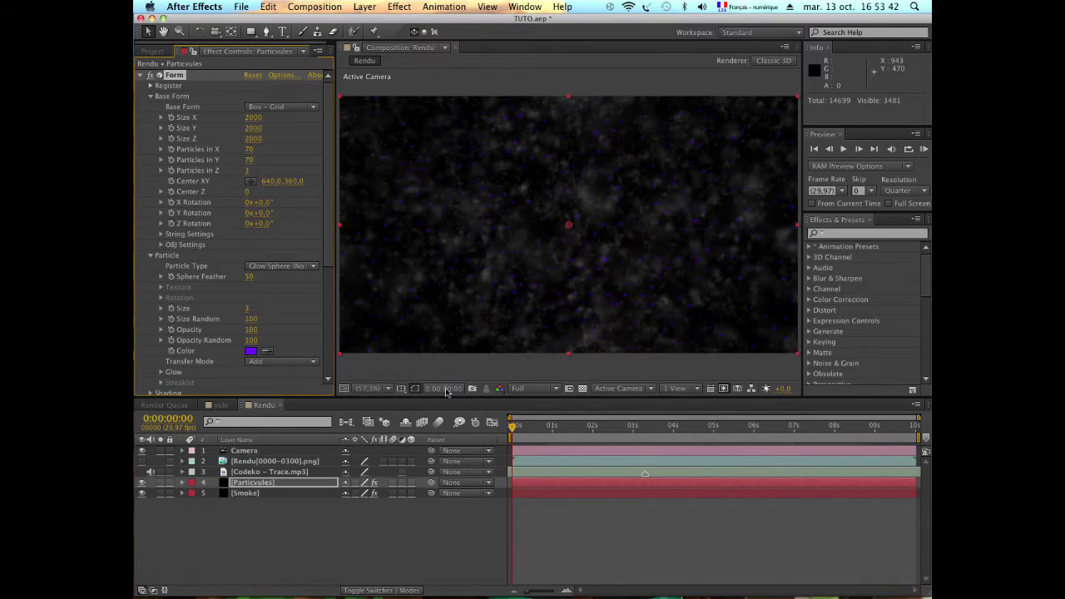
left_click(253, 351)
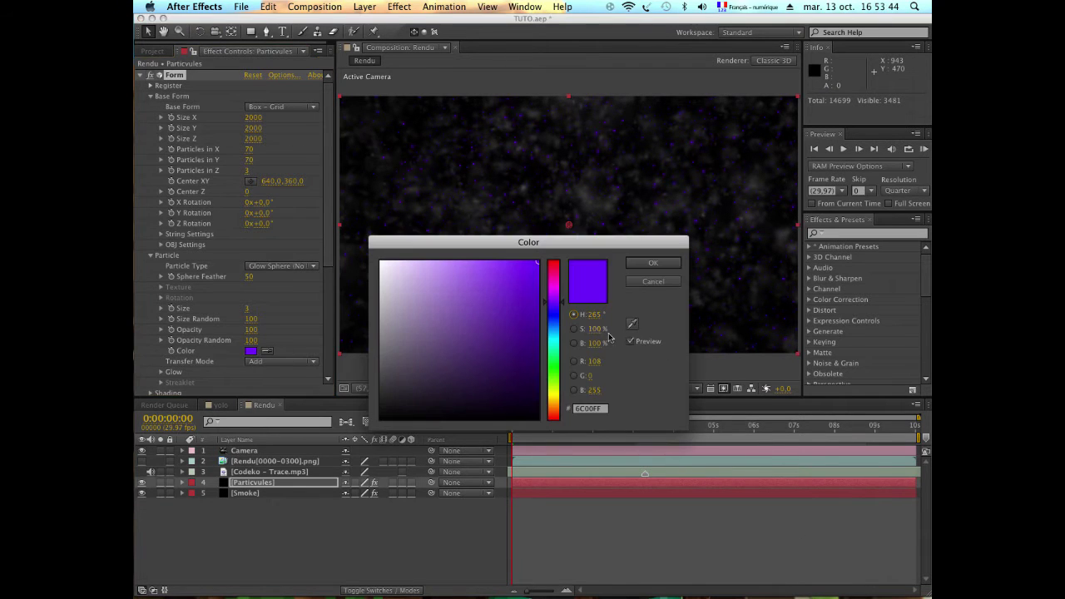
left_click_drag(514, 302, 517, 259)
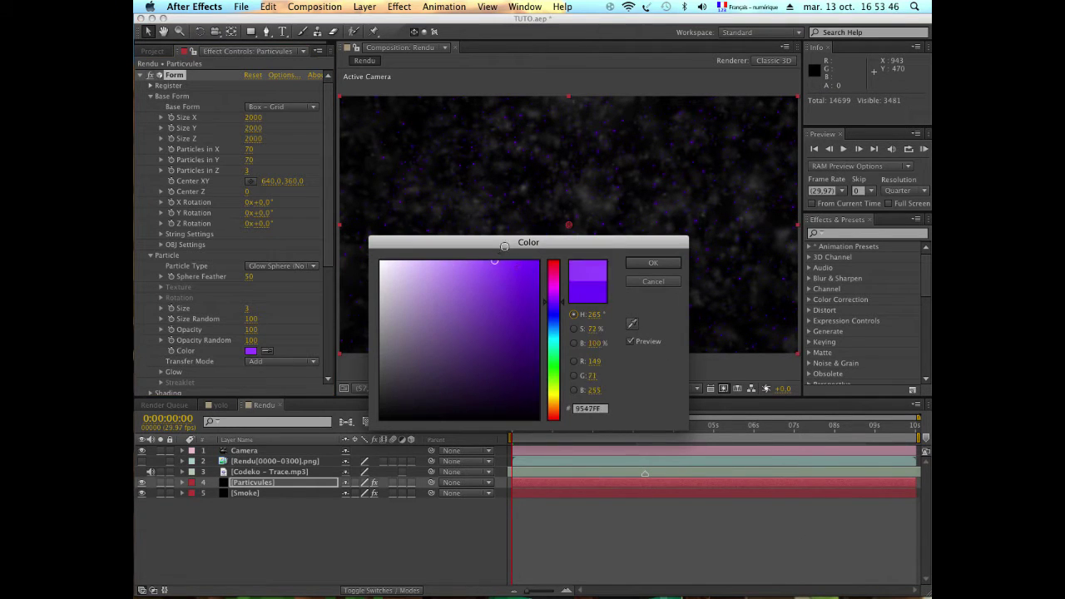
left_click(554, 309)
left_click(638, 263)
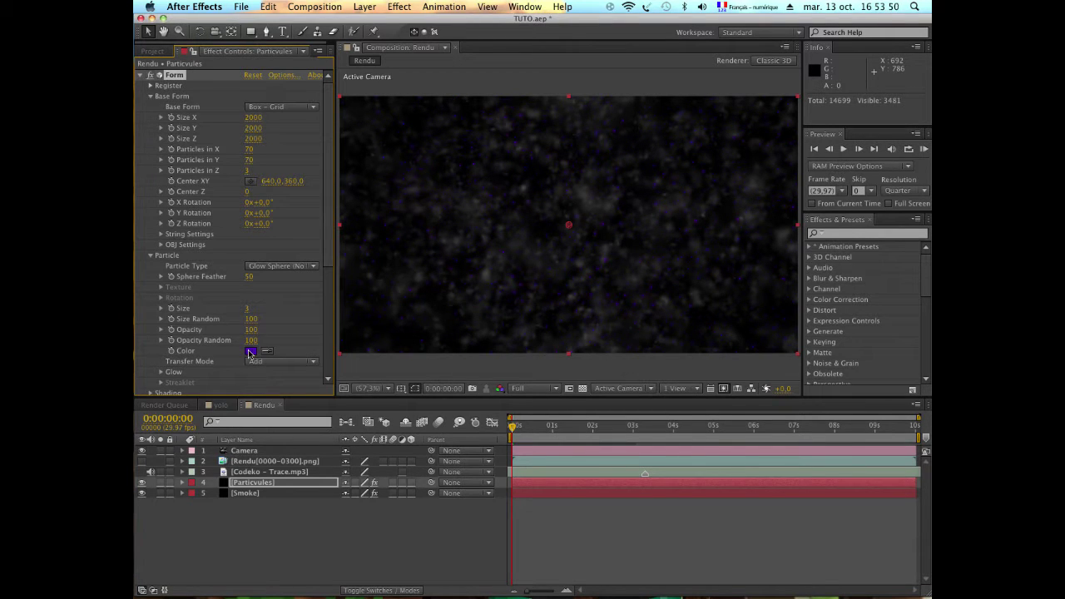
left_click(252, 350)
left_click(516, 270)
left_click(652, 263)
Expand Disperse and Twist and set Disperse to 500
scroll(284, 350, "down", 5)
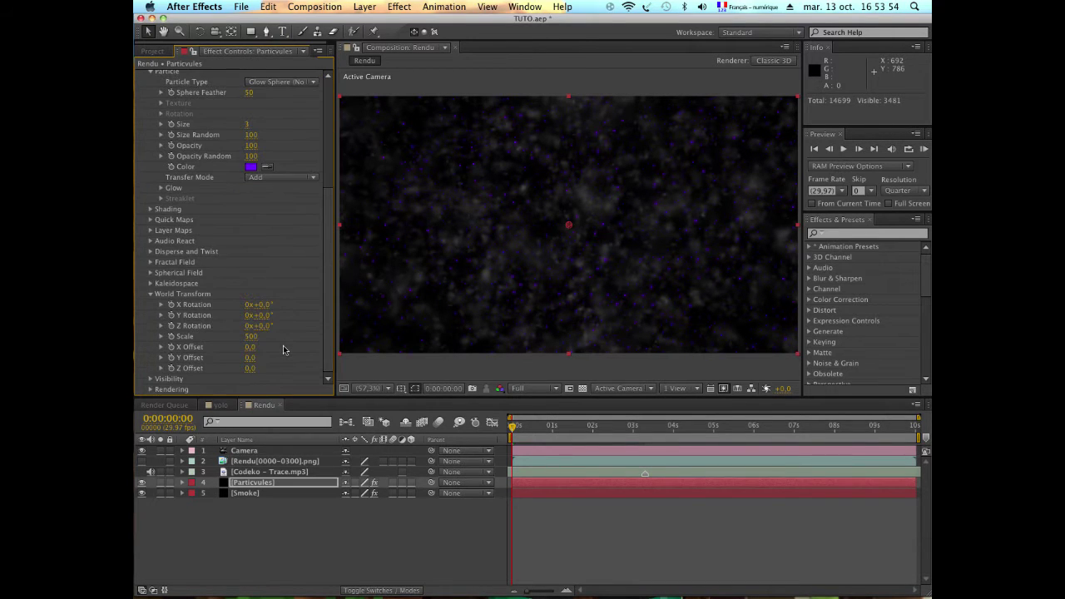
left_click(151, 251)
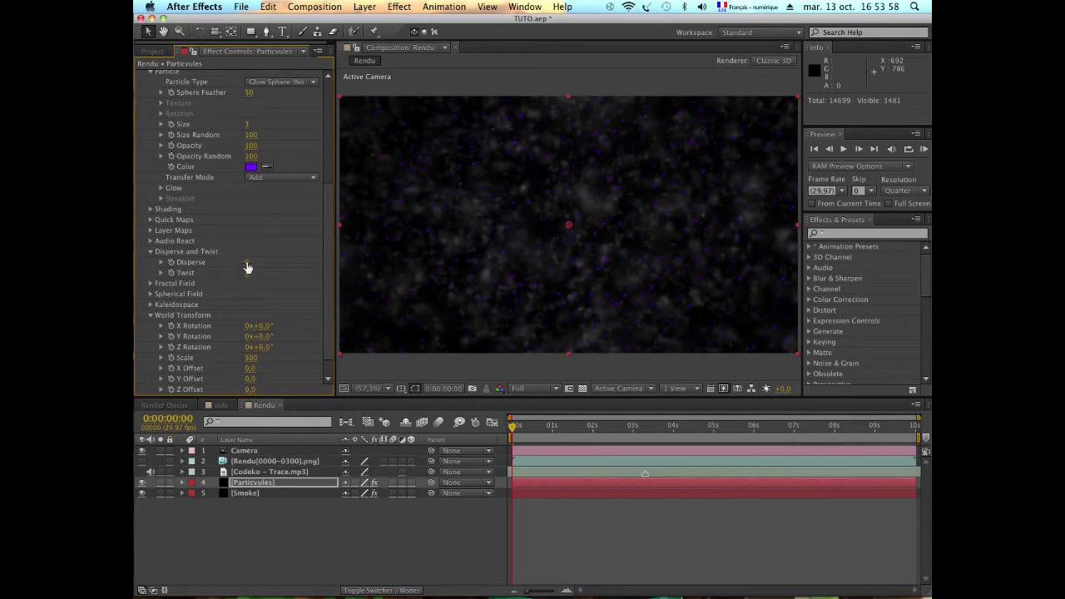
left_click(247, 263)
type("500")
key("Return")
scroll(307, 207, "up", 5)
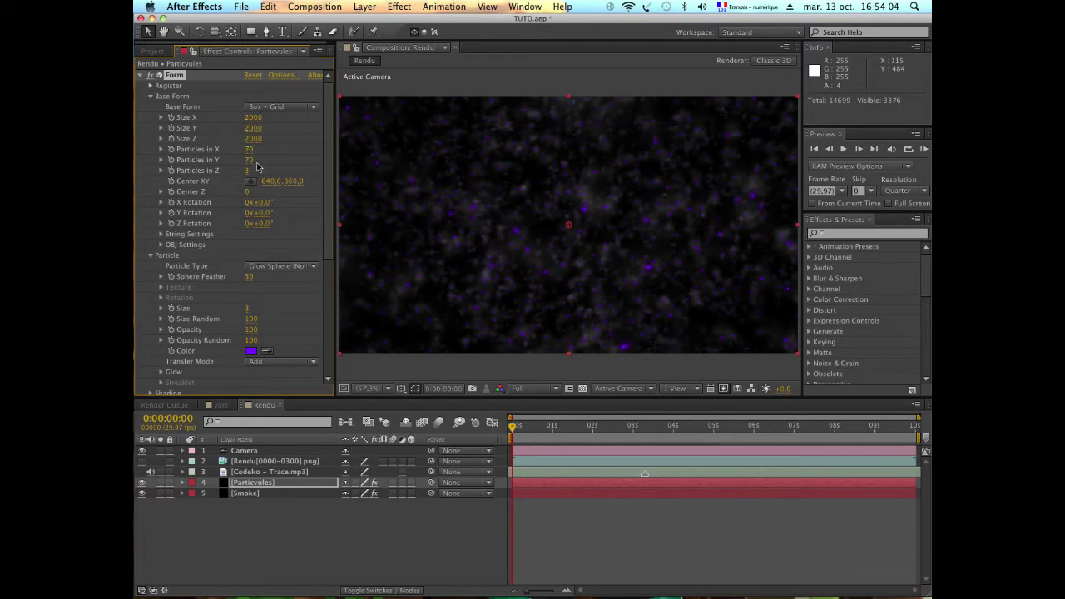
scroll(288, 220, "down", 5)
scroll(298, 240, "up", 5)
scroll(308, 307, "down", 3)
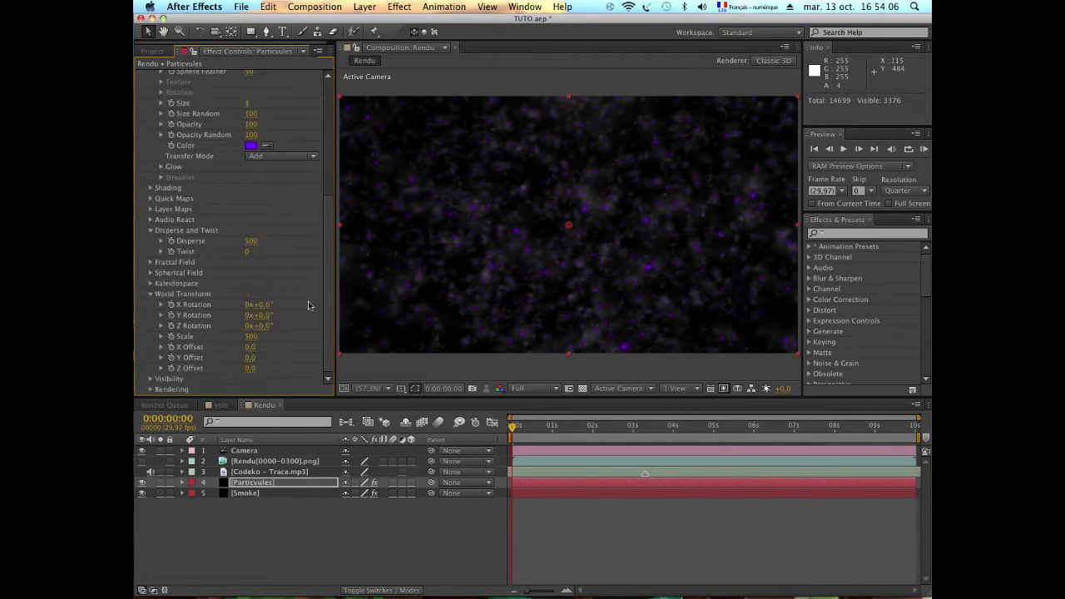
scroll(308, 250, "up", 3)
Edit Particles in X, then reselect the Particvules layer to show its Form settings
left_click(252, 152)
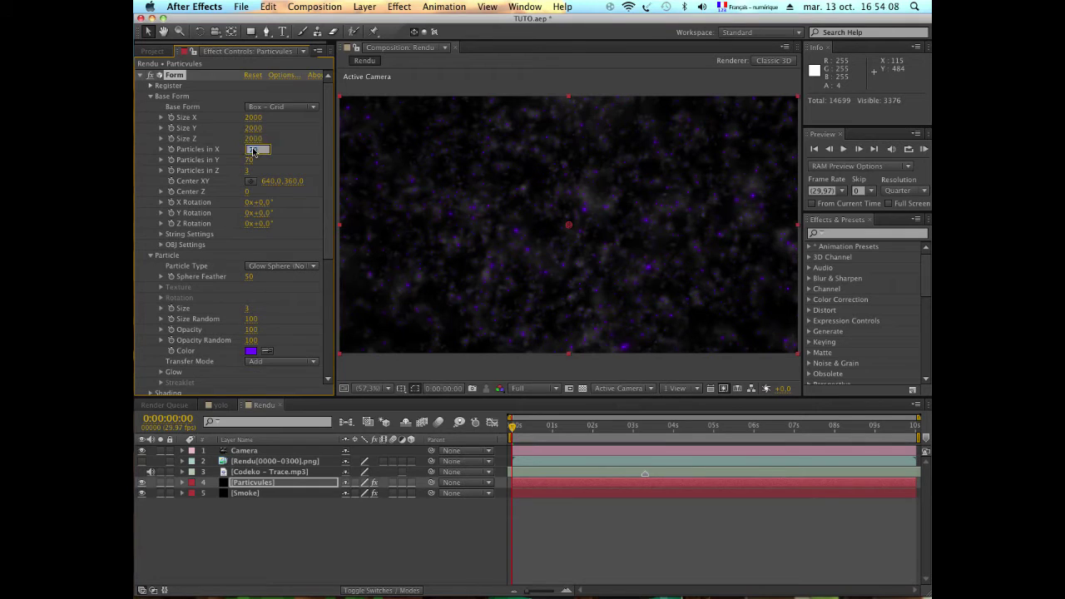
key("Return")
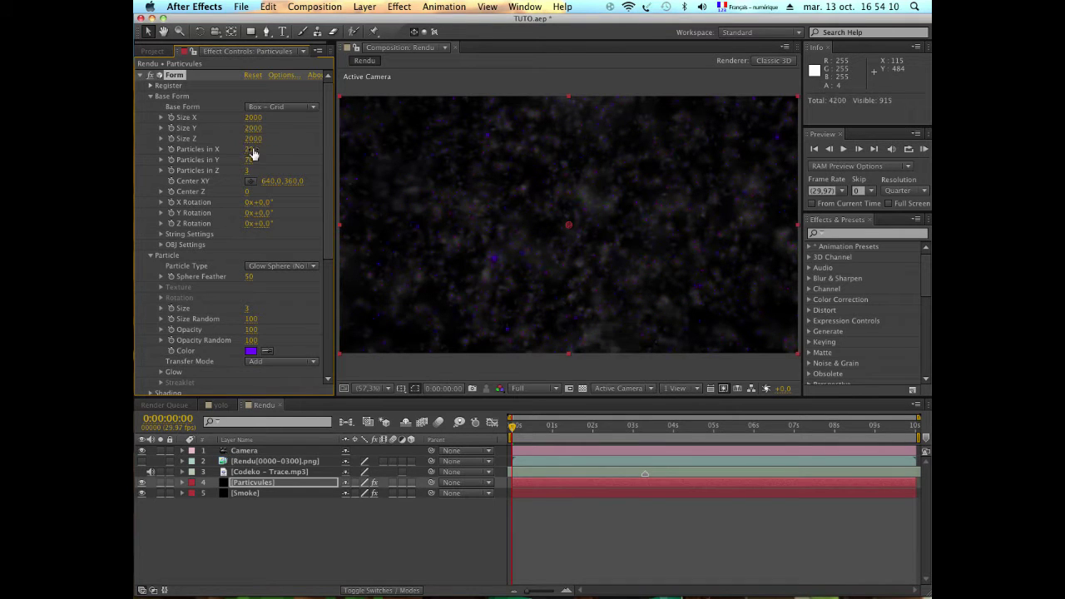
key("super+Up")
key("super+Up")
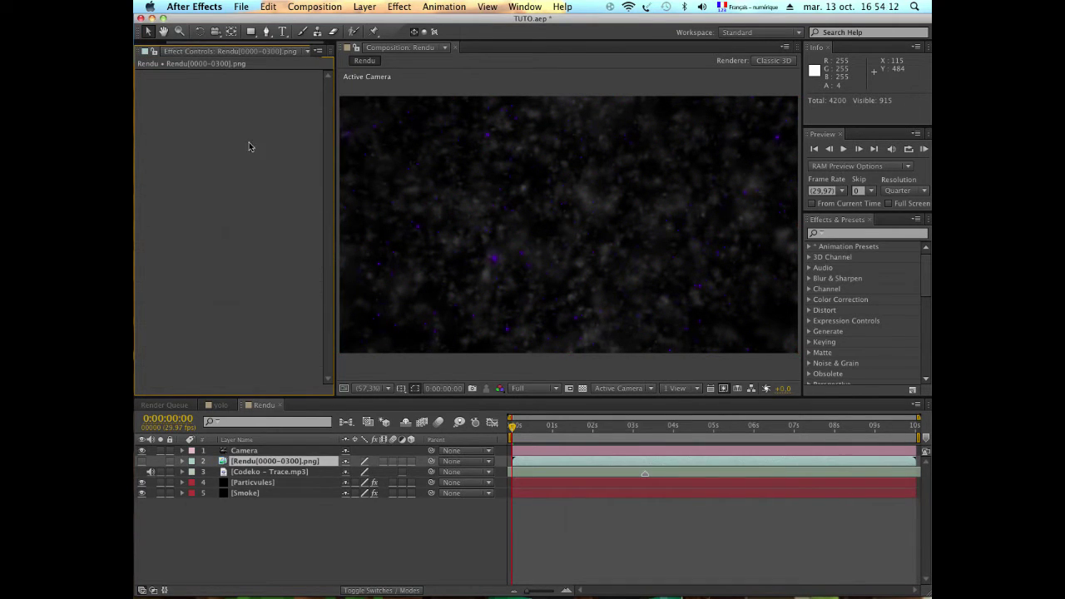
key("super+Down")
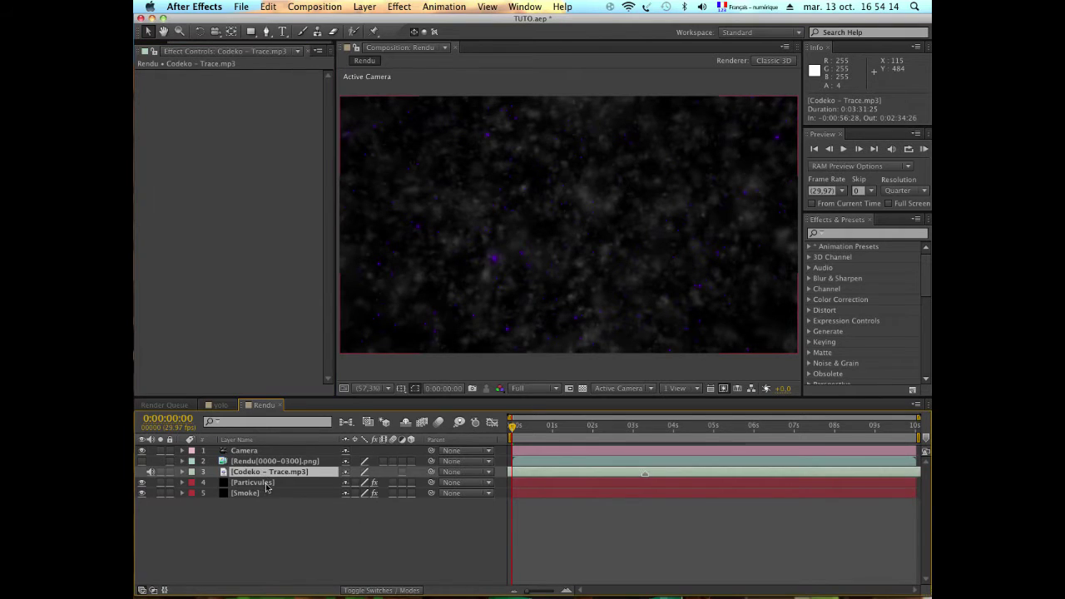
key("super+Down")
Set Particles in Y to 20, then change it to 50
left_click(250, 161)
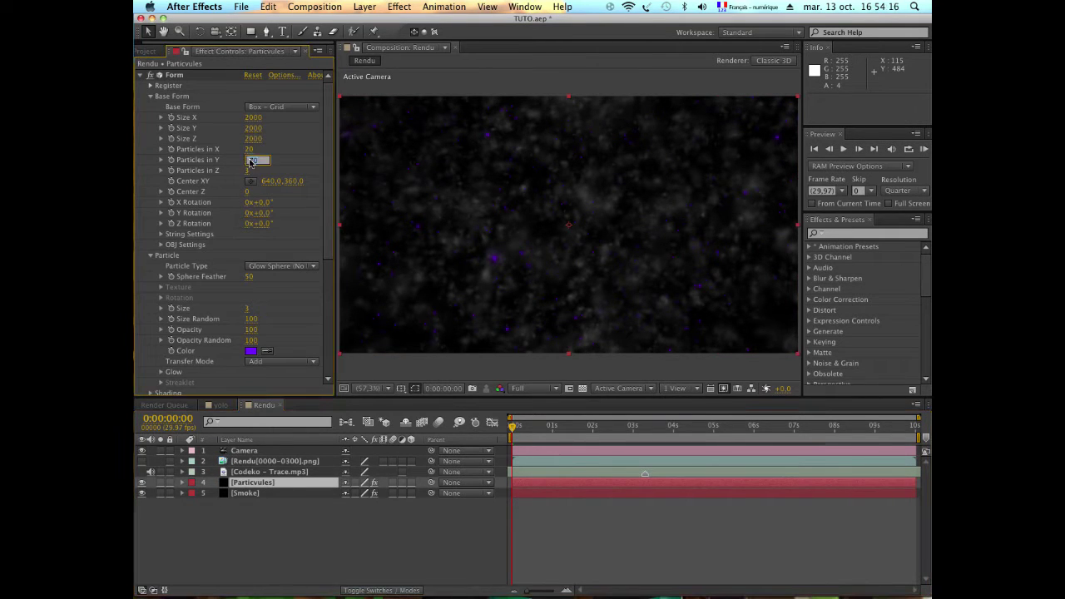
type("20")
key("Return")
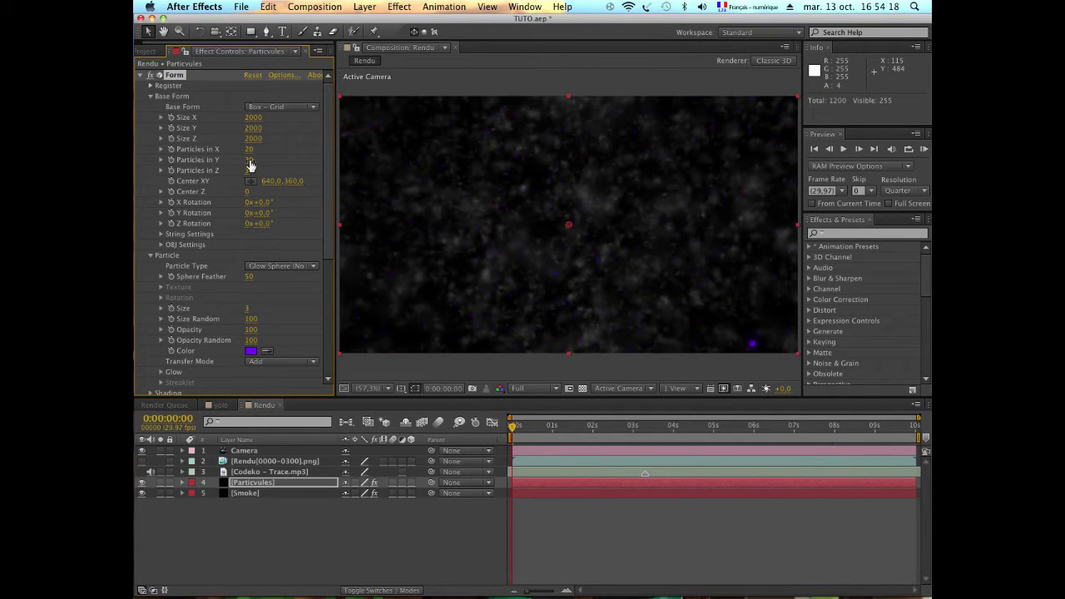
left_click(251, 162)
type("50")
key("Return")
Set Particles in X and Y both to 70, correcting a mistyped 700
left_click(249, 151)
key("Return")
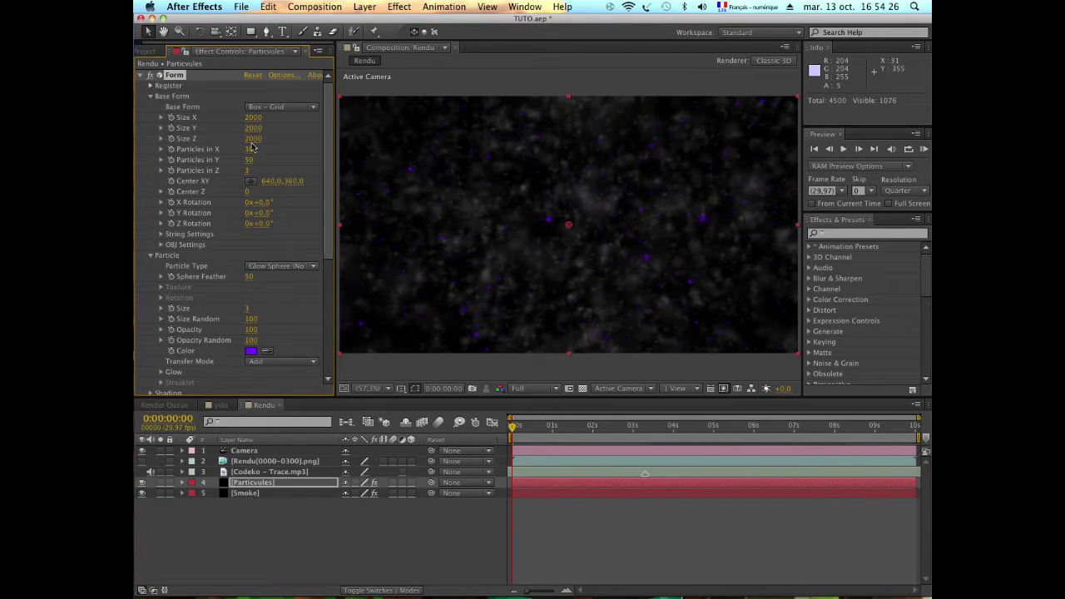
left_click(250, 151)
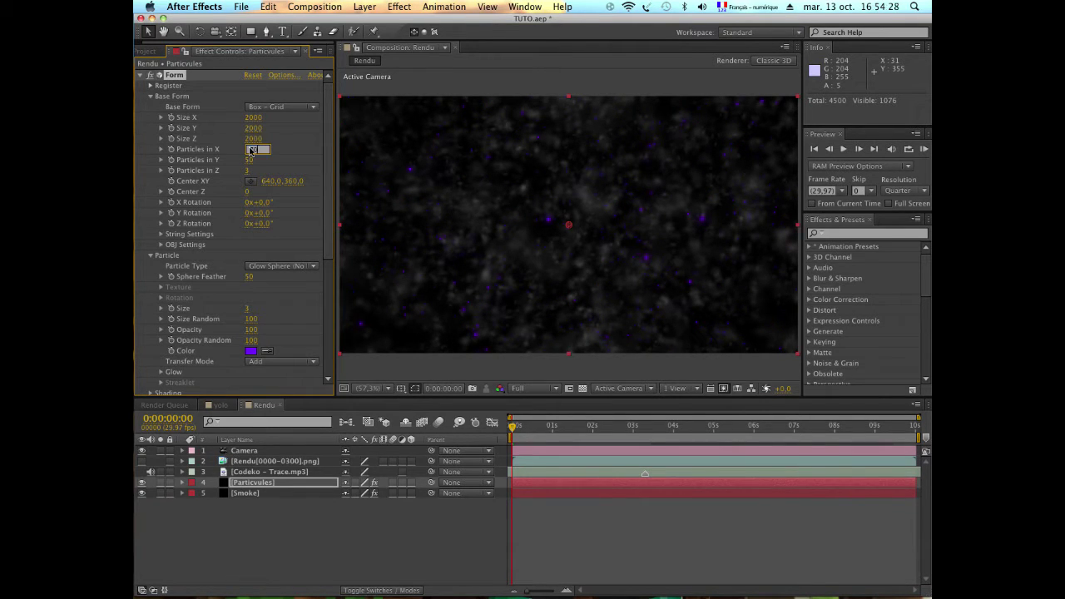
type("70")
key("Return")
left_click(250, 160)
type("70")
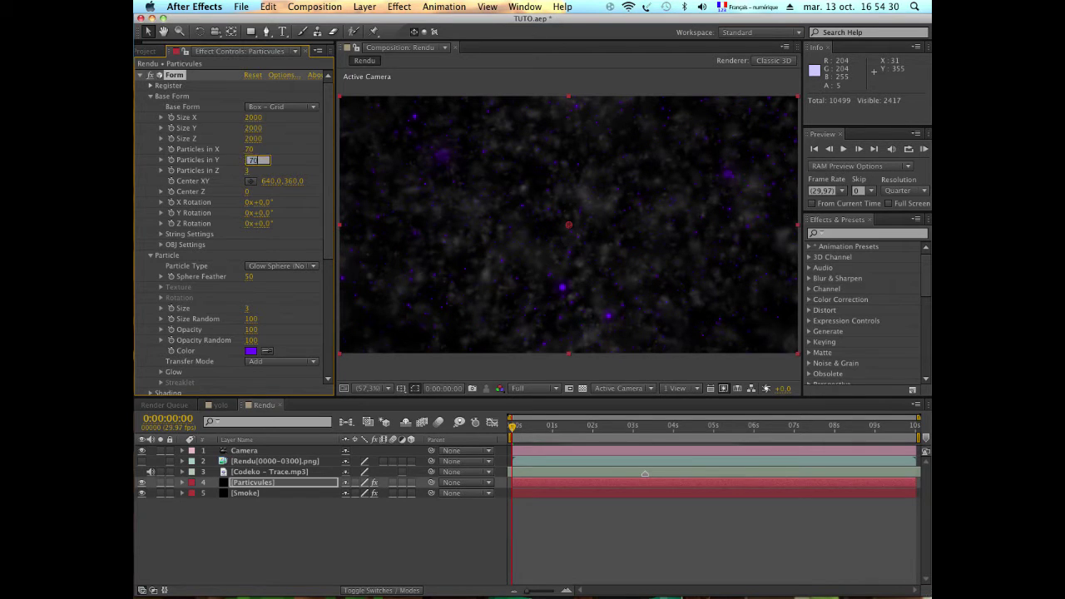
key("Return")
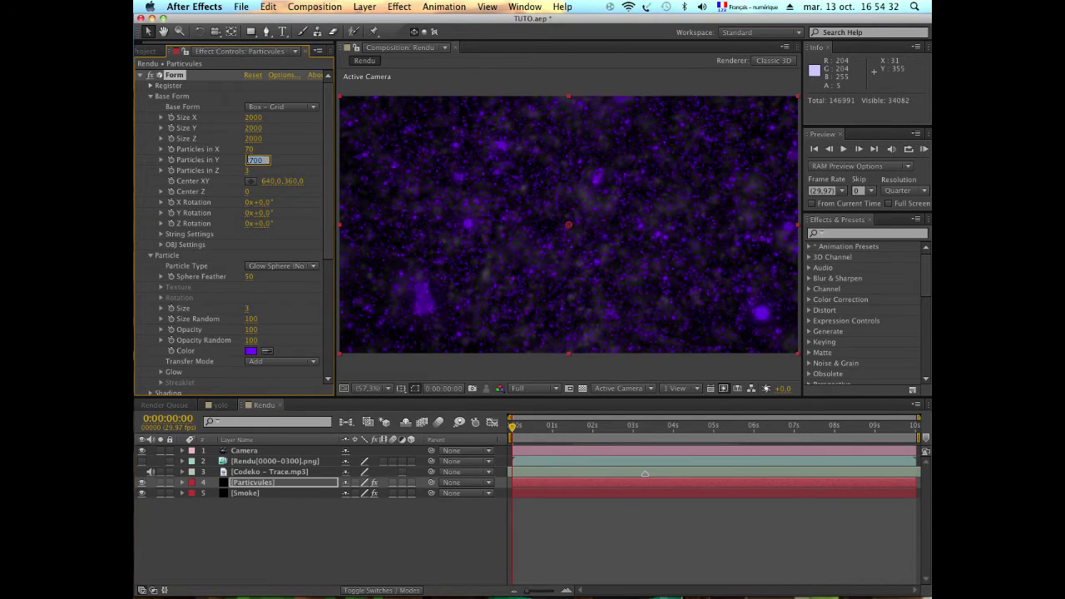
type("0")
key("Return")
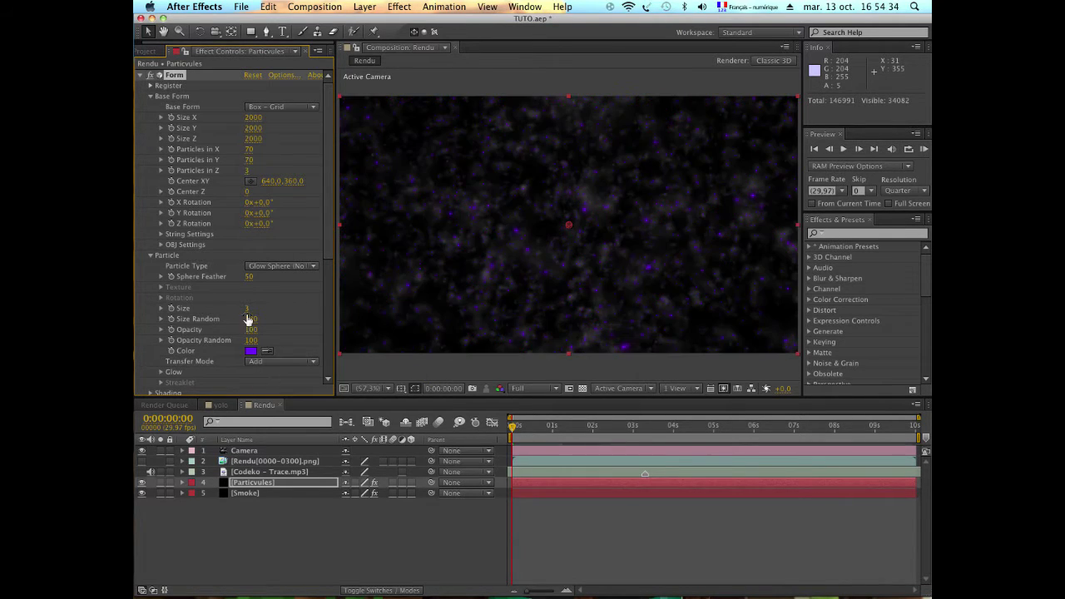
Set Disperse to 10, then lower it to 2
scroll(262, 346, "down", 5)
scroll(263, 346, "down", 7)
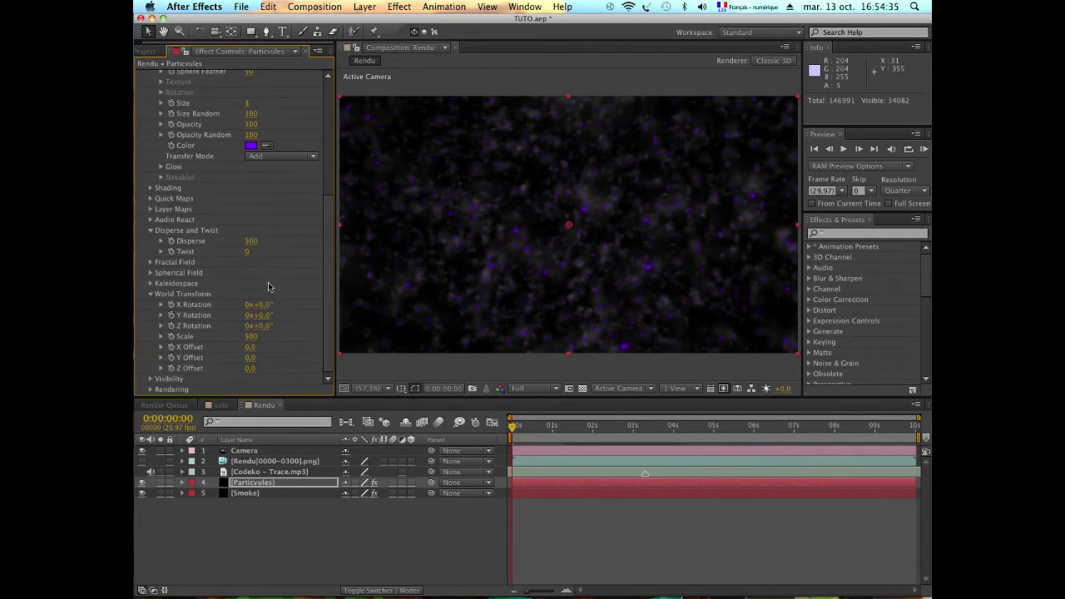
left_click(250, 240)
type("0")
key("Return")
left_click(253, 241)
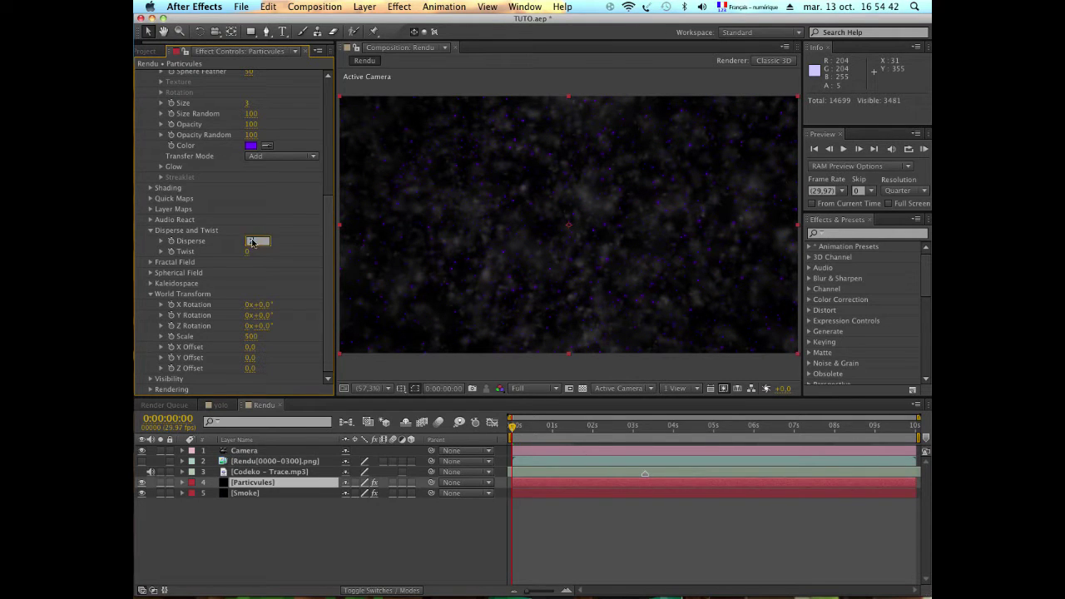
type("2")
key("Return")
Set Twist to 10, then reduce it, and check the particles at 3 seconds
left_click(246, 251)
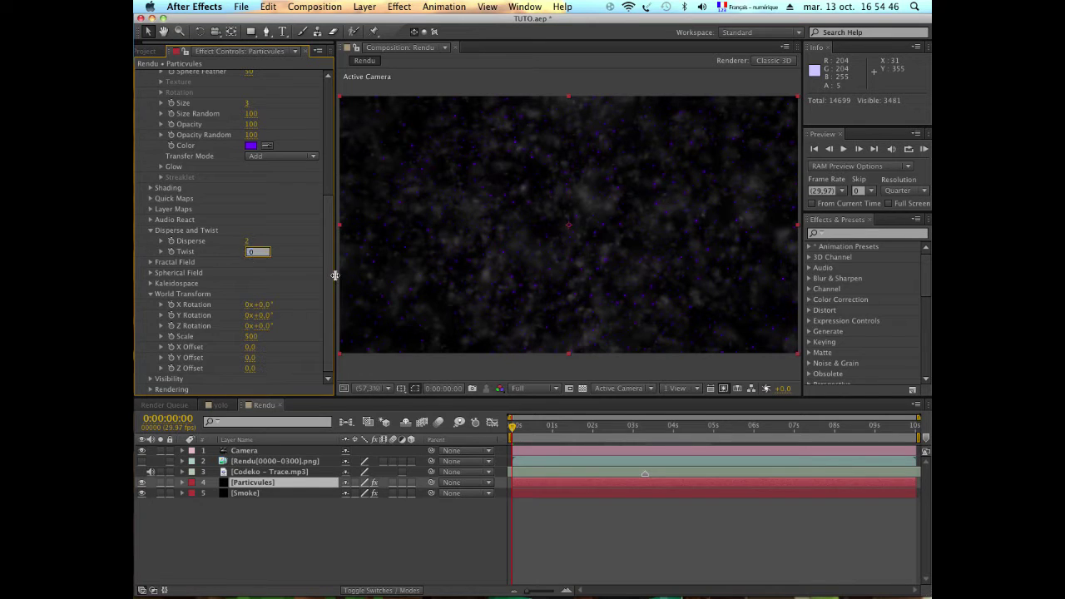
type("10")
key("Return")
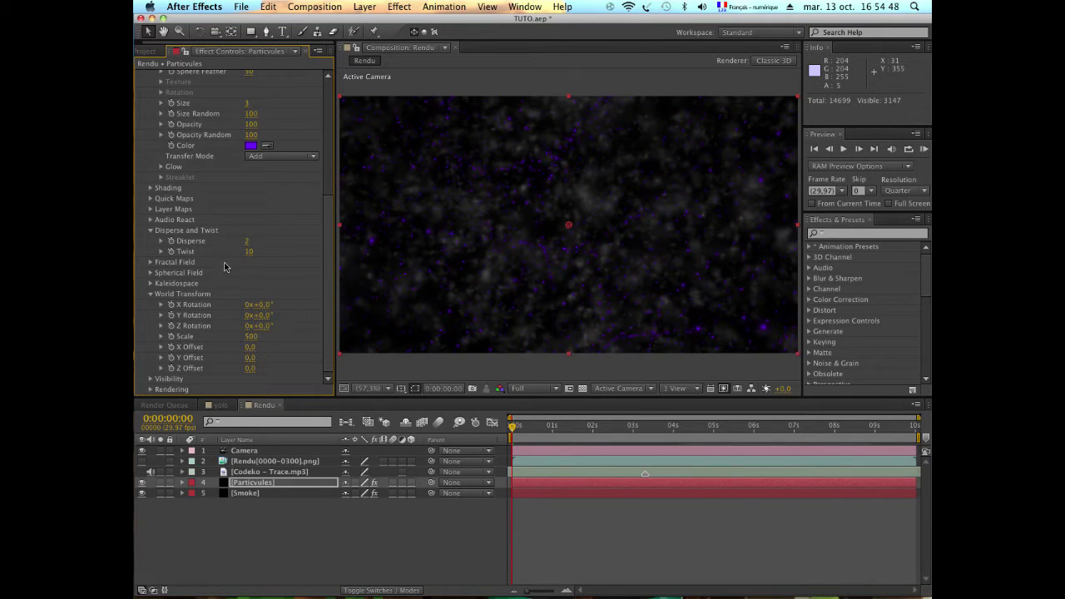
left_click(247, 252)
type("7")
key("Return")
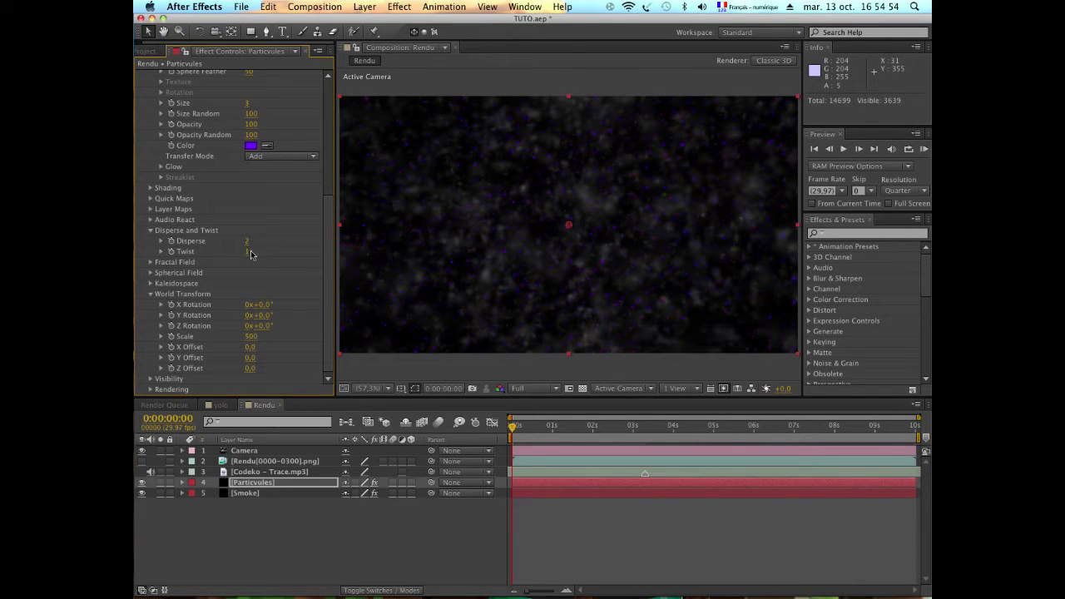
scroll(251, 255, "up", 1)
scroll(312, 329, "down", 1)
left_click(633, 431)
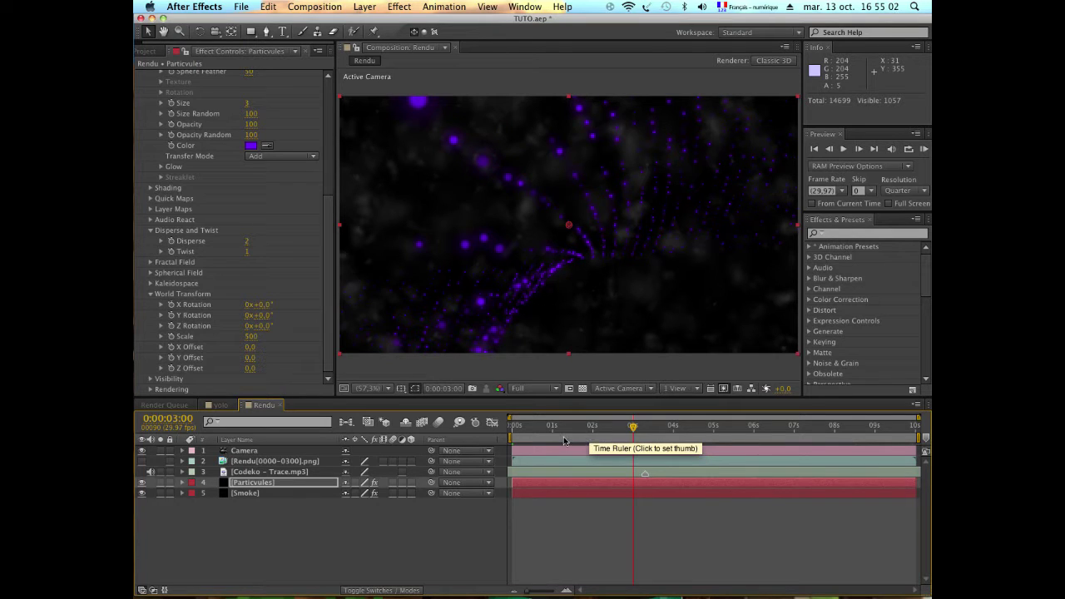
At 0:00:01:07, set the Form particle Size to 7
left_click(563, 431)
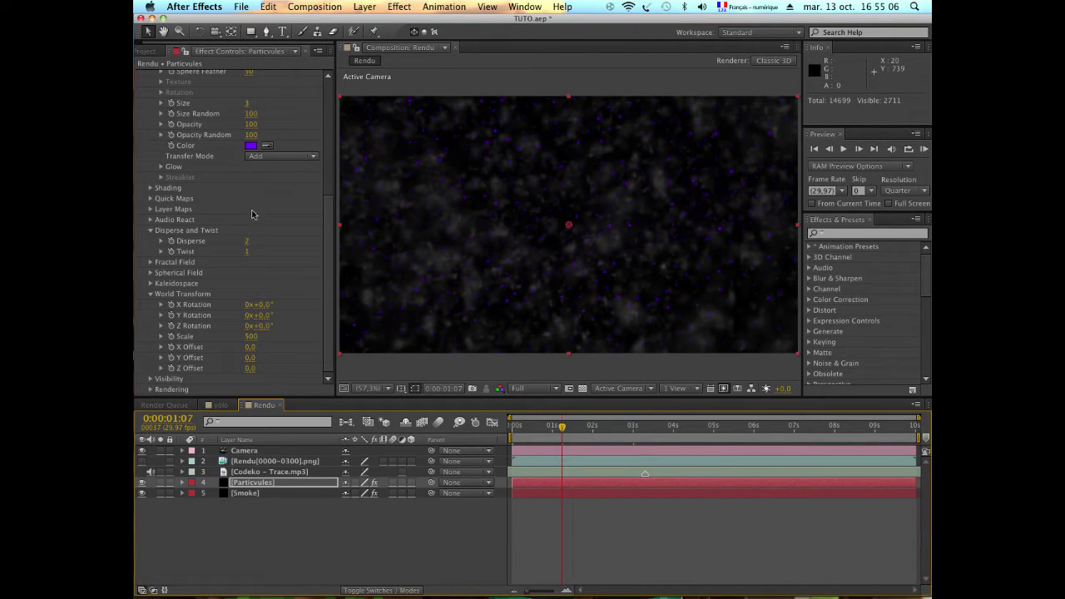
scroll(254, 214, "up", 5)
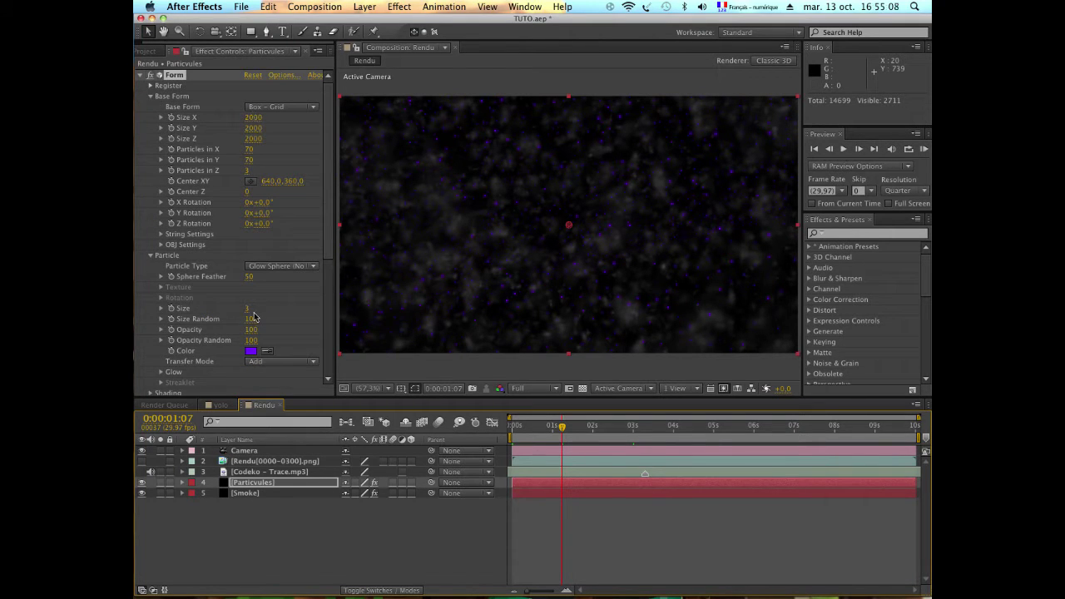
left_click_drag(247, 308, 247, 313)
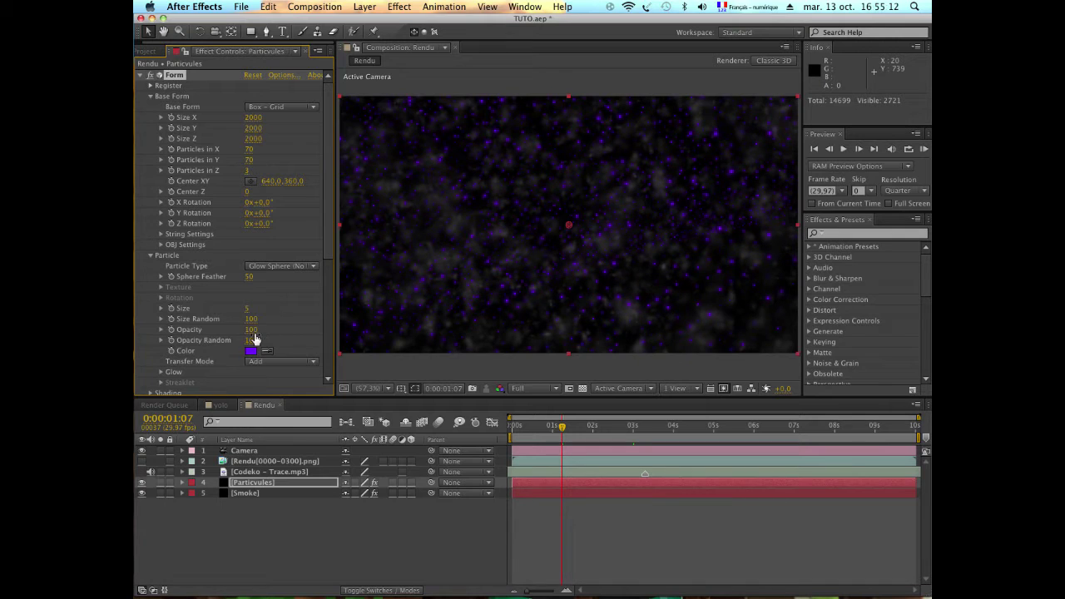
left_click(248, 309)
type("7")
key("Return")
Set Particles in X and Y to 50 and twirl Spherical Field open and closed
left_click(249, 150)
type("50")
key("Return")
left_click(249, 160)
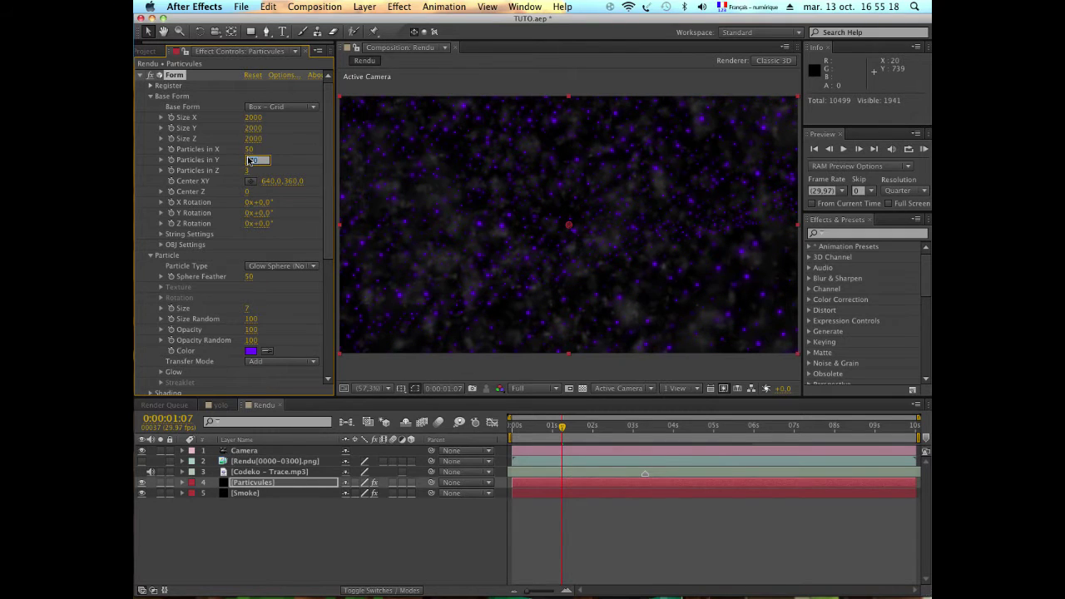
key("Return")
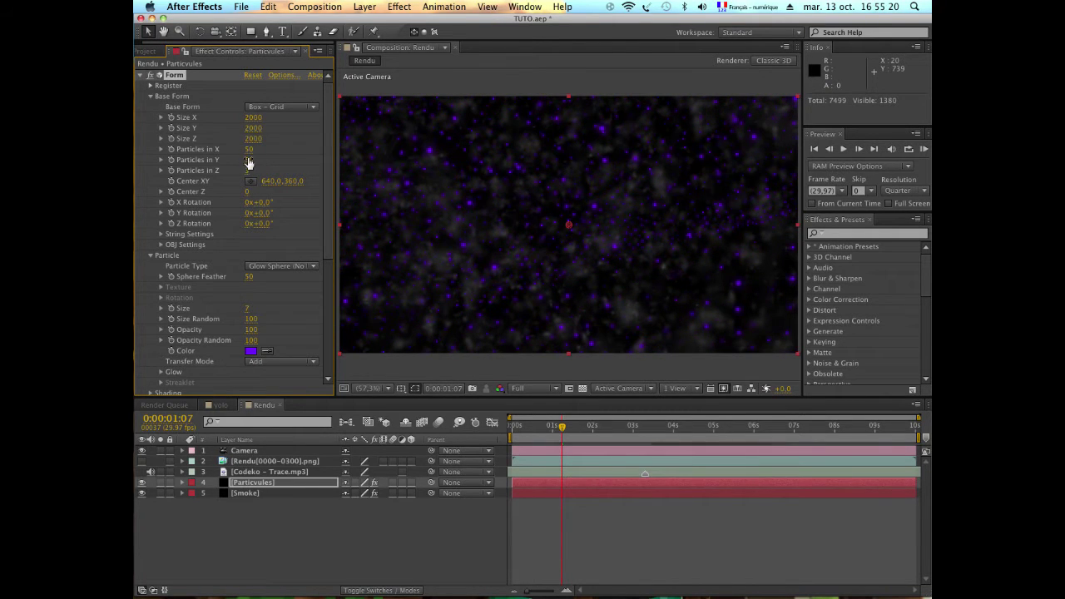
scroll(296, 327, "down", 2)
scroll(299, 326, "down", 10)
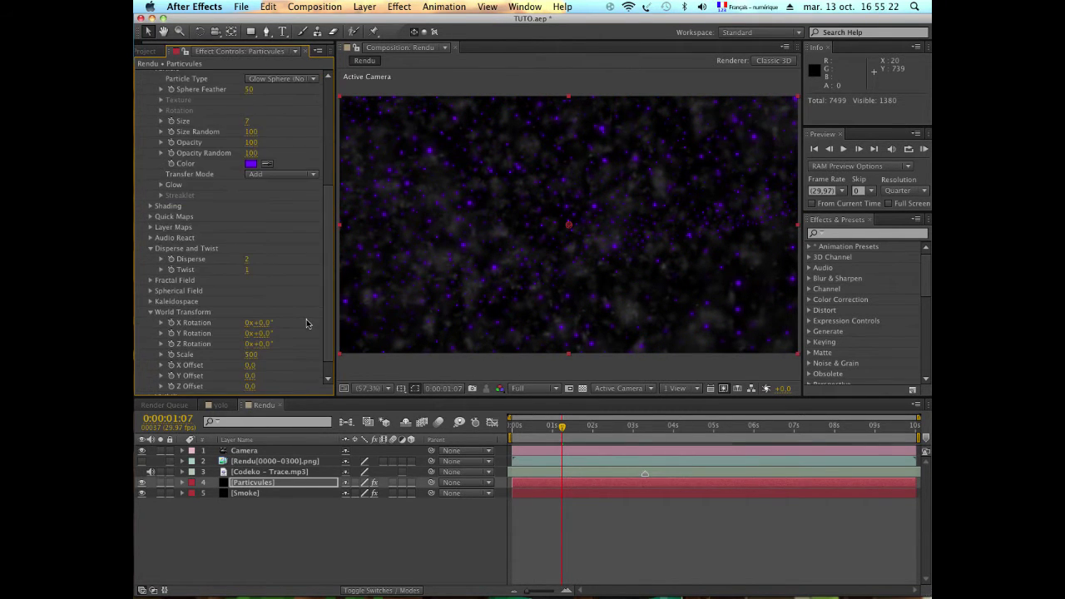
scroll(306, 322, "down", 1)
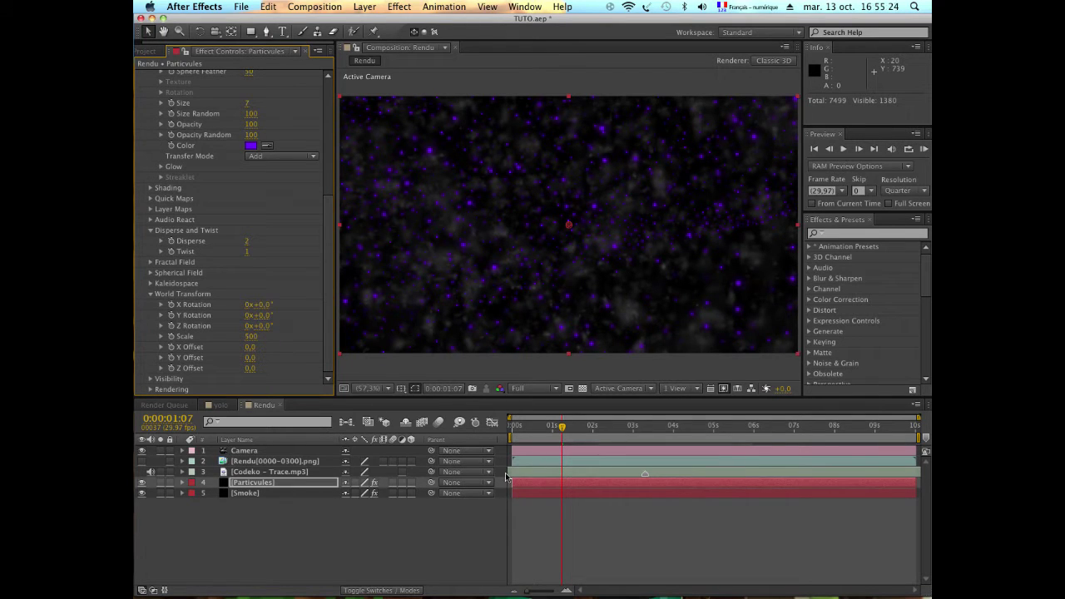
left_click_drag(557, 436, 568, 434)
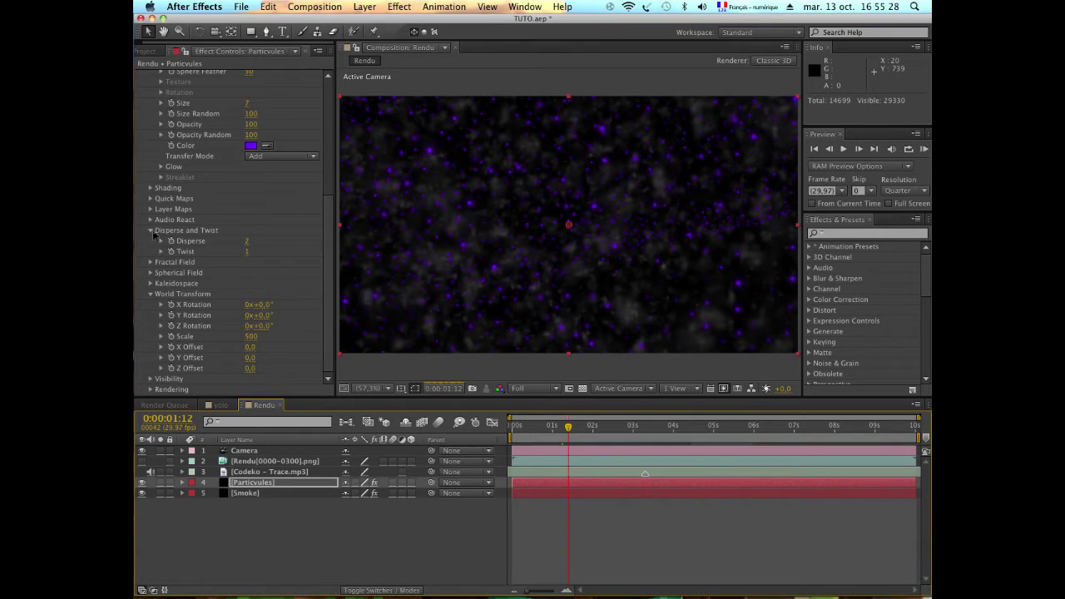
left_click(151, 274)
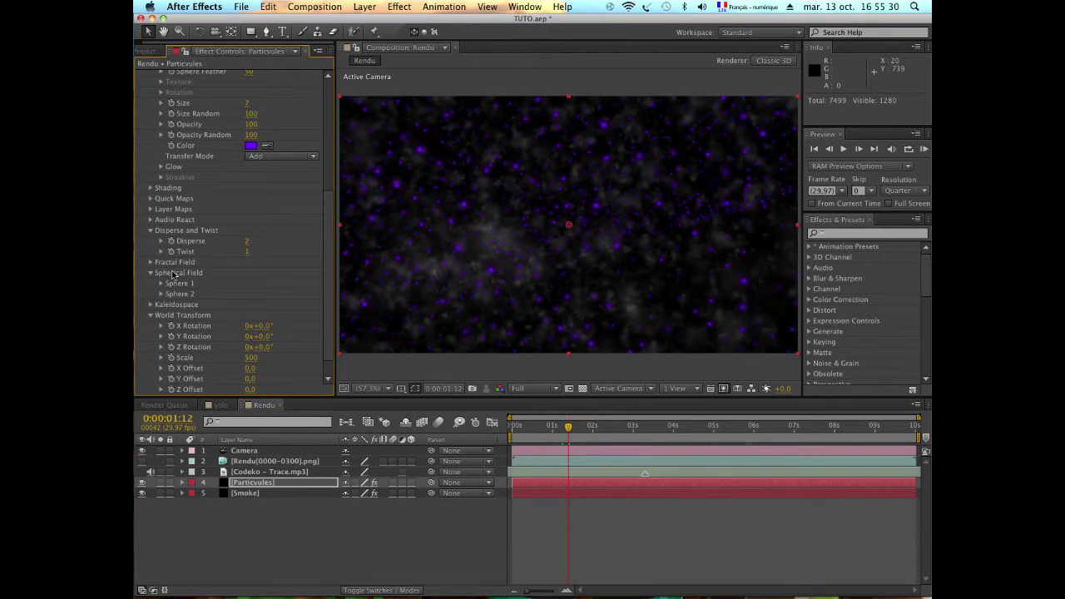
left_click(150, 269)
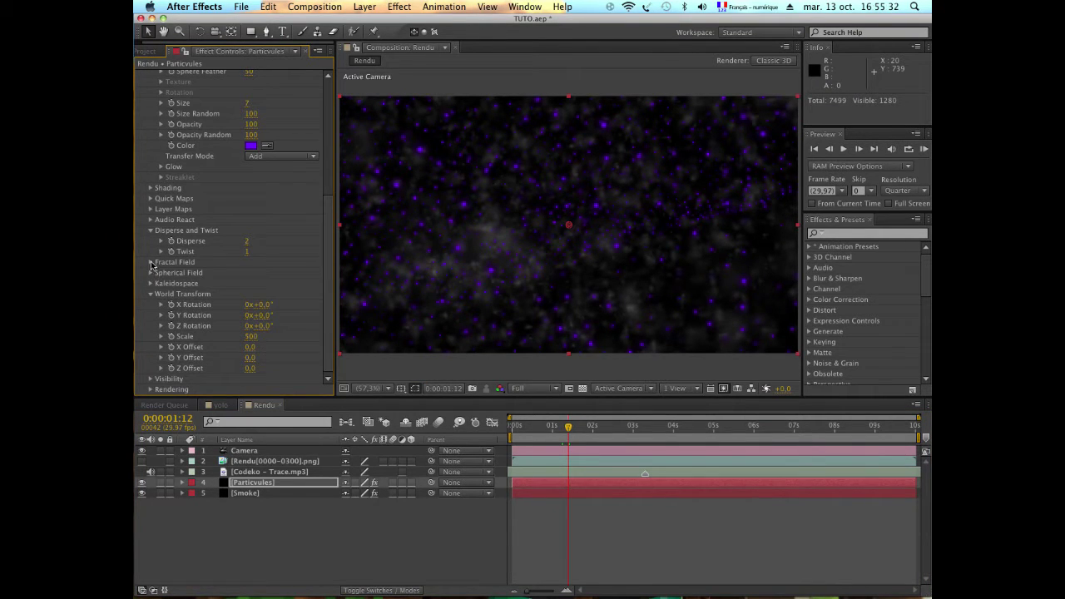
Enable Fractal Field Flow Loop and set Affect Size 10 and Affect Opacity 30
left_click(152, 265)
scroll(283, 292, "down", 5)
scroll(303, 249, "down", 1)
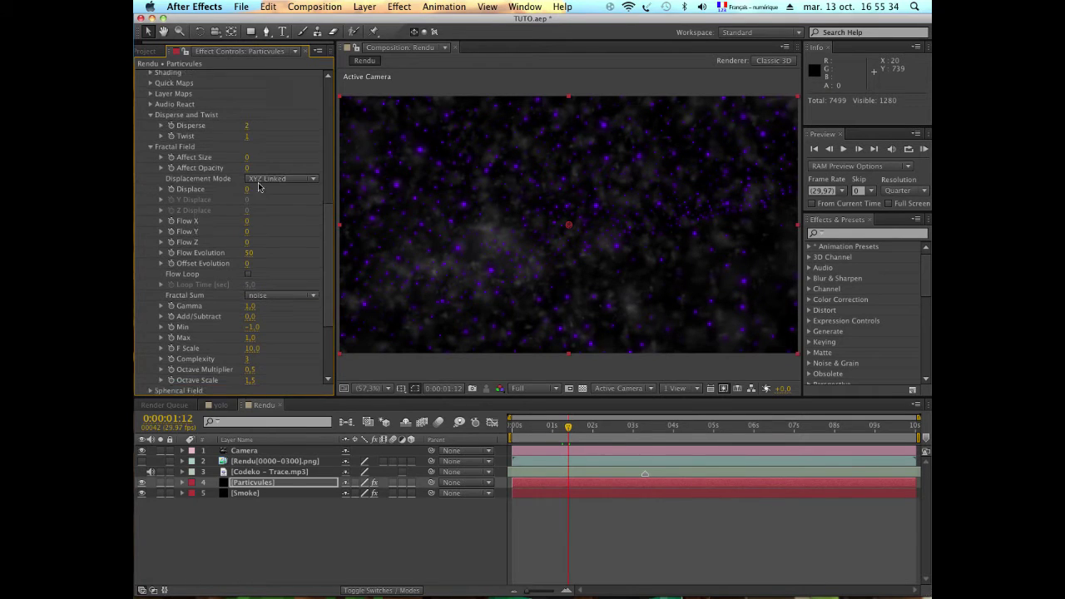
left_click(248, 273)
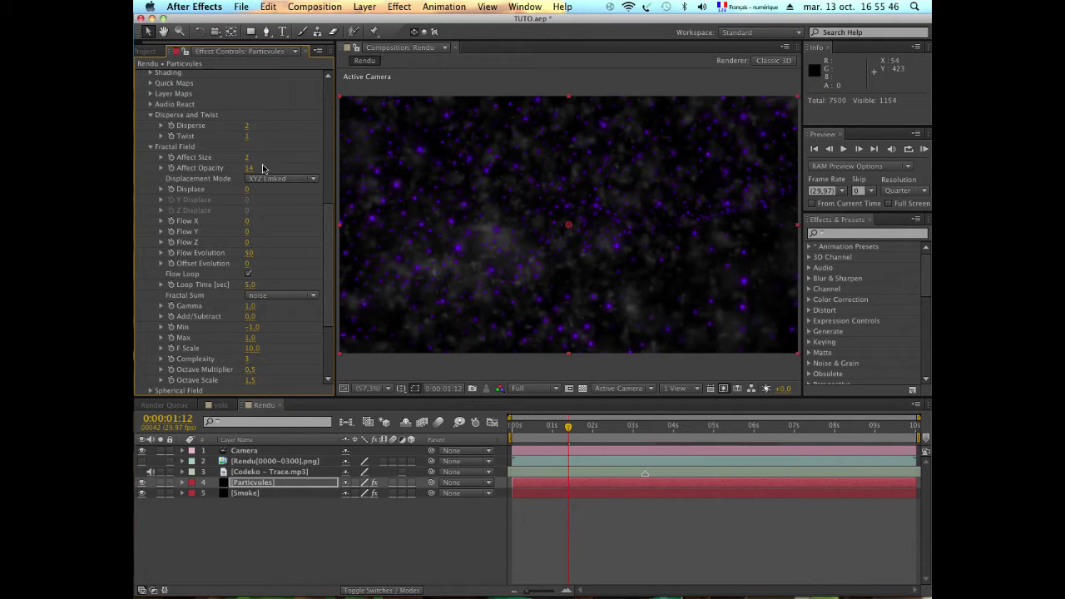
left_click(247, 157)
type("10")
key("Return")
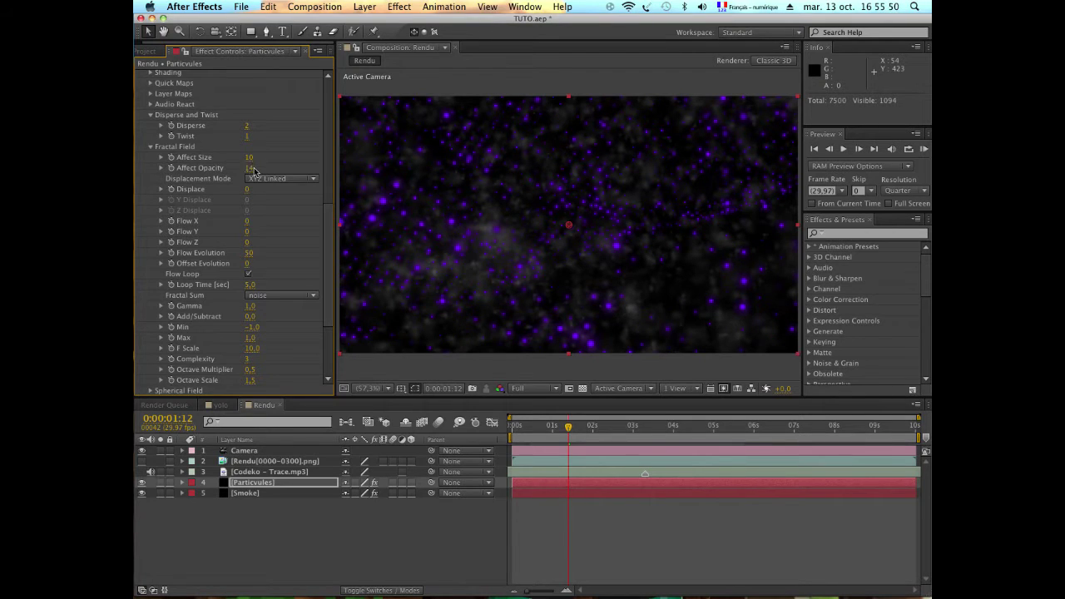
left_click(249, 168)
type("30")
key("Return")
Set Fractal Field Displace to 5 and scrub the playhead to 0:00:04:20
scroll(293, 243, "down", 1)
scroll(294, 242, "up", 1)
scroll(294, 243, "up", 3)
left_click(248, 247)
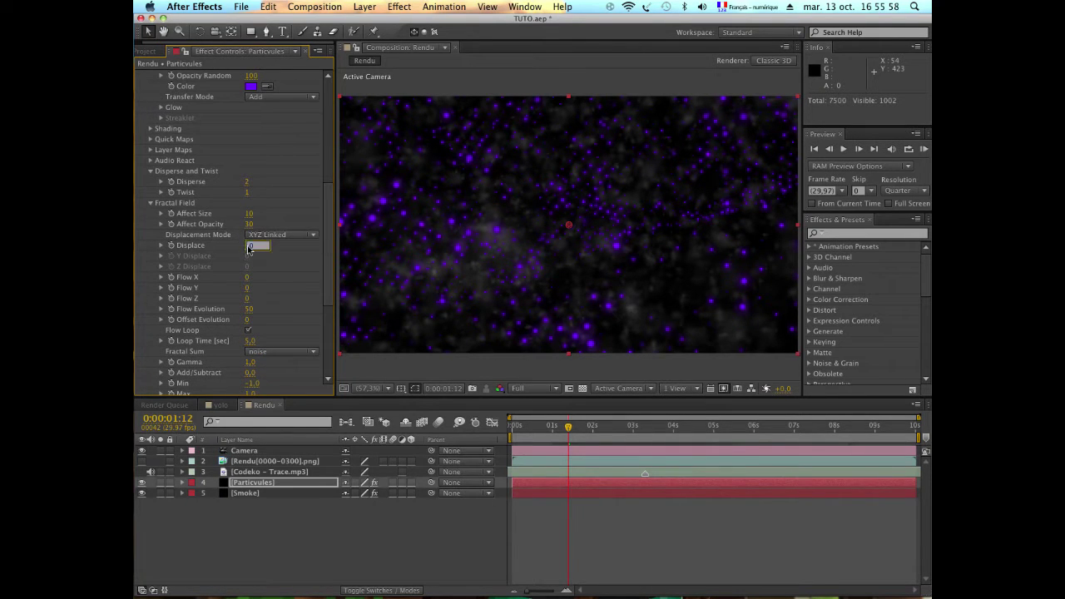
type("5")
key("Return")
left_click_drag(575, 428, 638, 429)
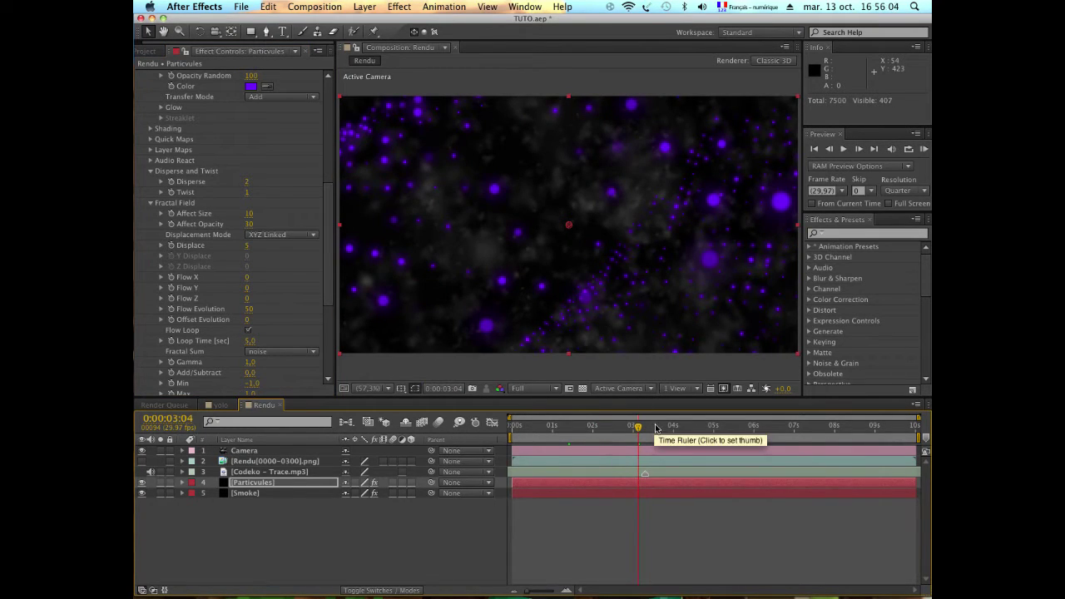
left_click_drag(656, 428, 700, 428)
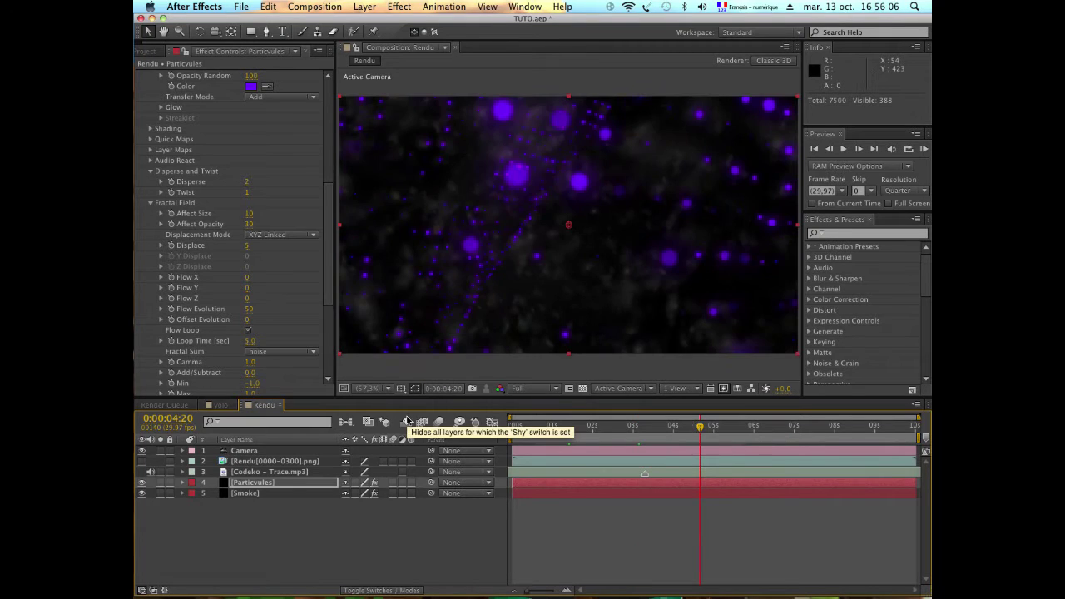
Preview the comp, then set Affect Opacity to 50 and Affect Size to 2
key("KP_0")
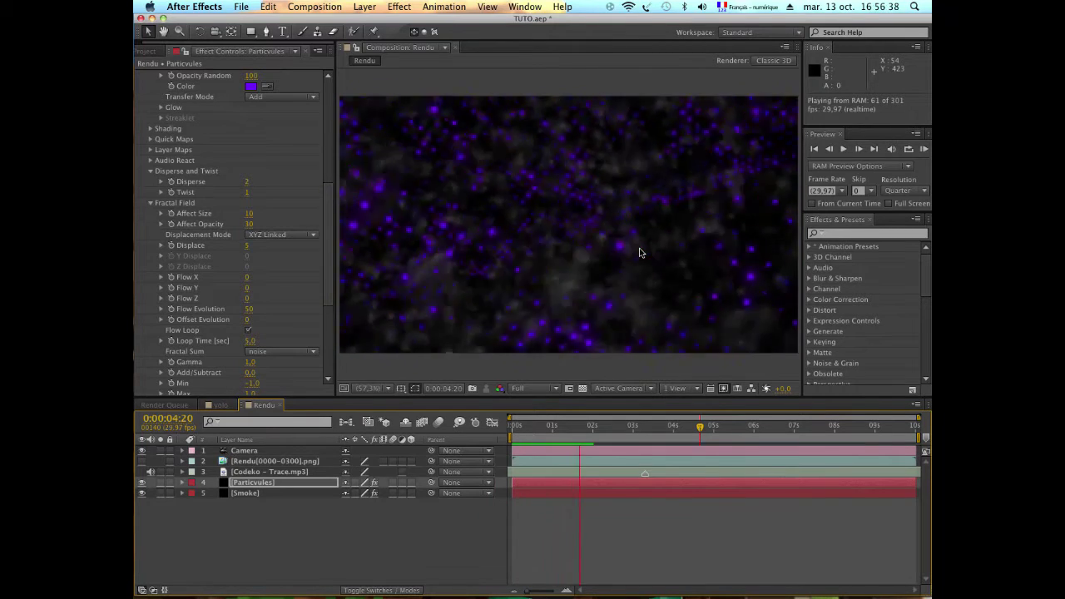
key("space")
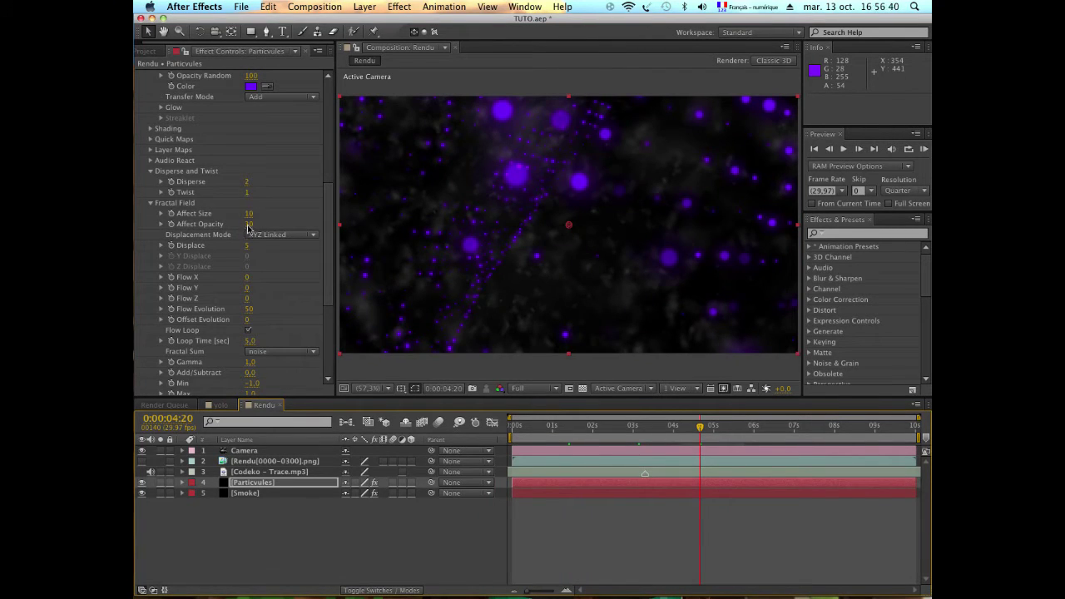
left_click(248, 224)
type("5")
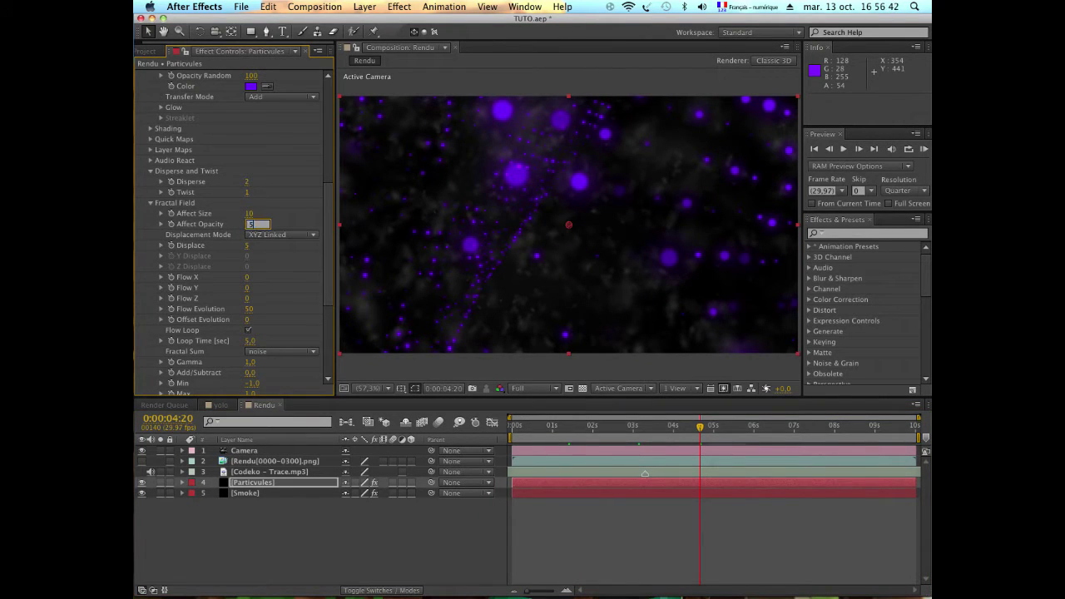
key("Return")
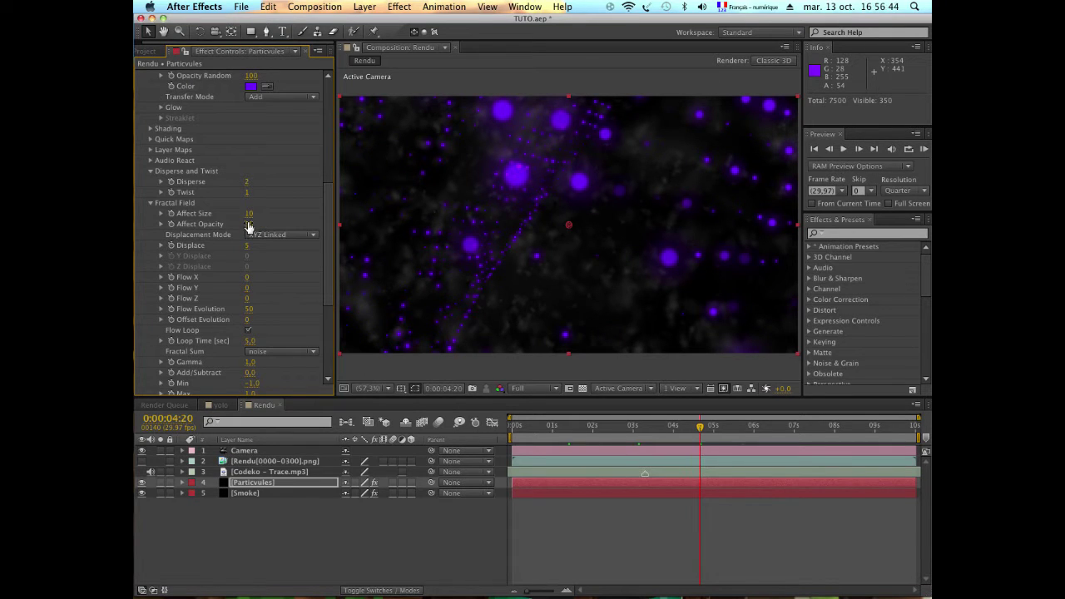
left_click(249, 213)
type("2")
key("Return")
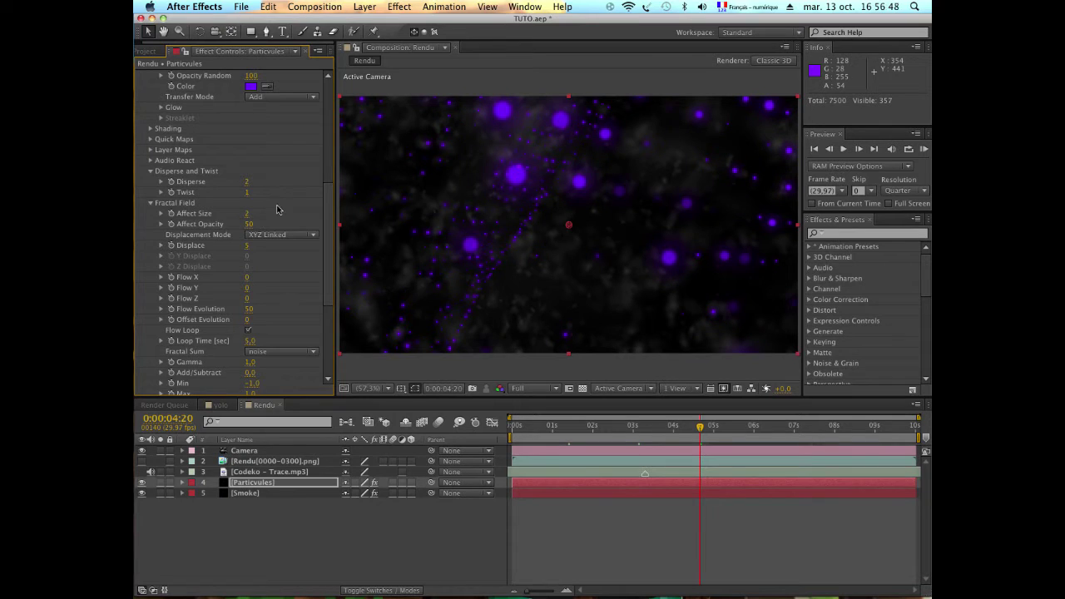
Set the viewer magnification to Fit
scroll(308, 181, "up", 10)
scroll(378, 196, "down", 1)
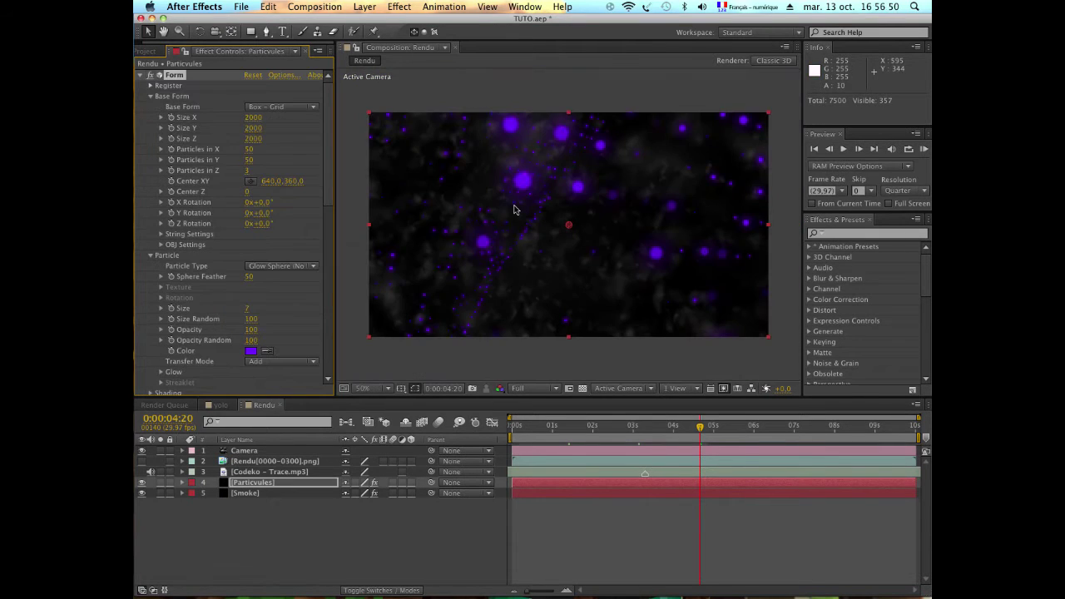
left_click(367, 389)
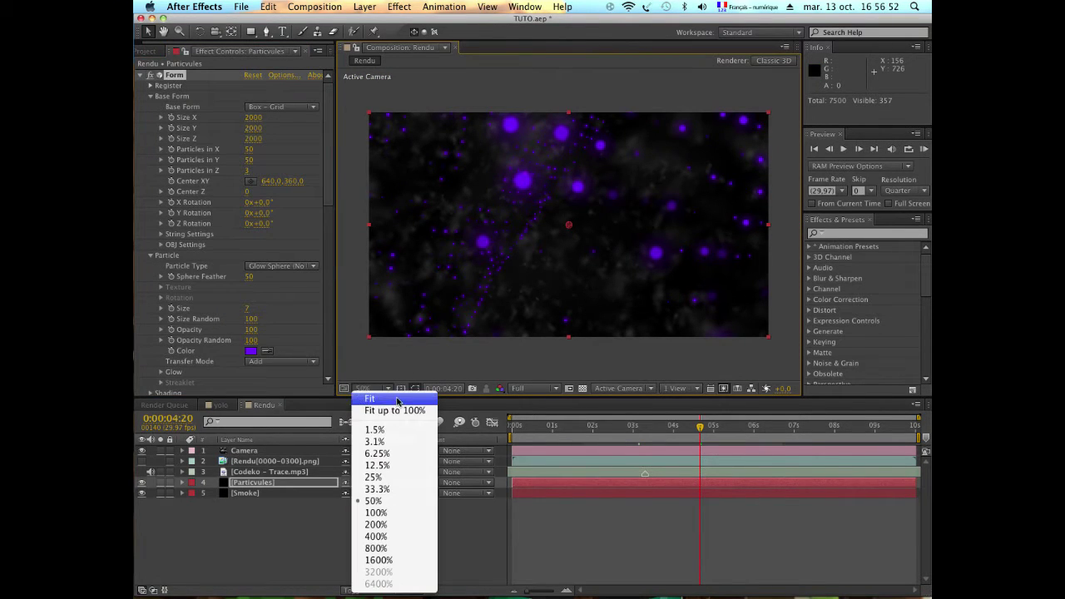
left_click(397, 400)
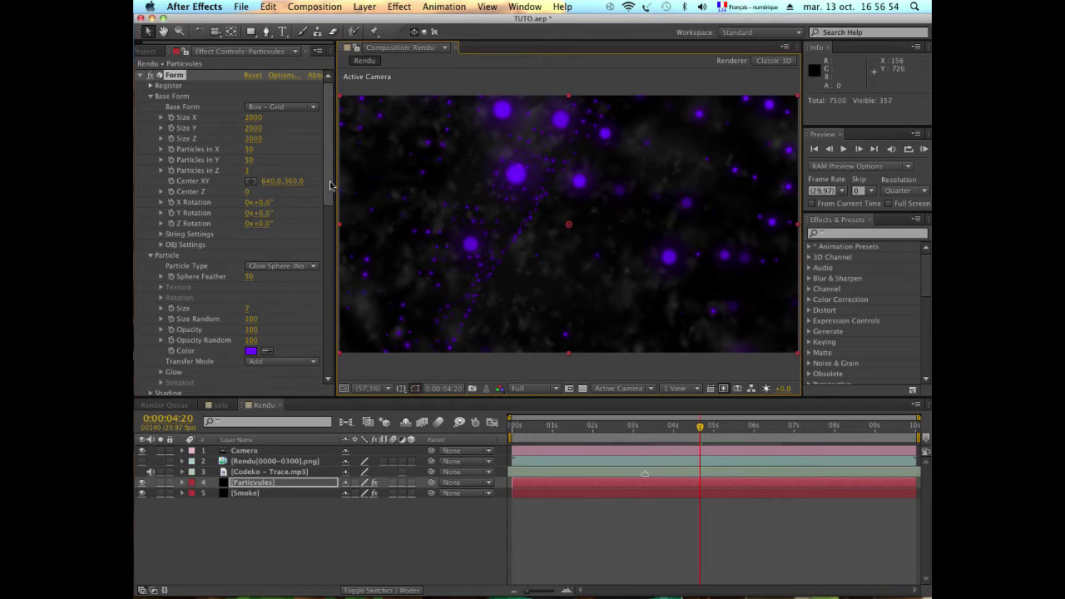
left_click_drag(327, 200, 324, 255)
scroll(323, 255, "up", 5)
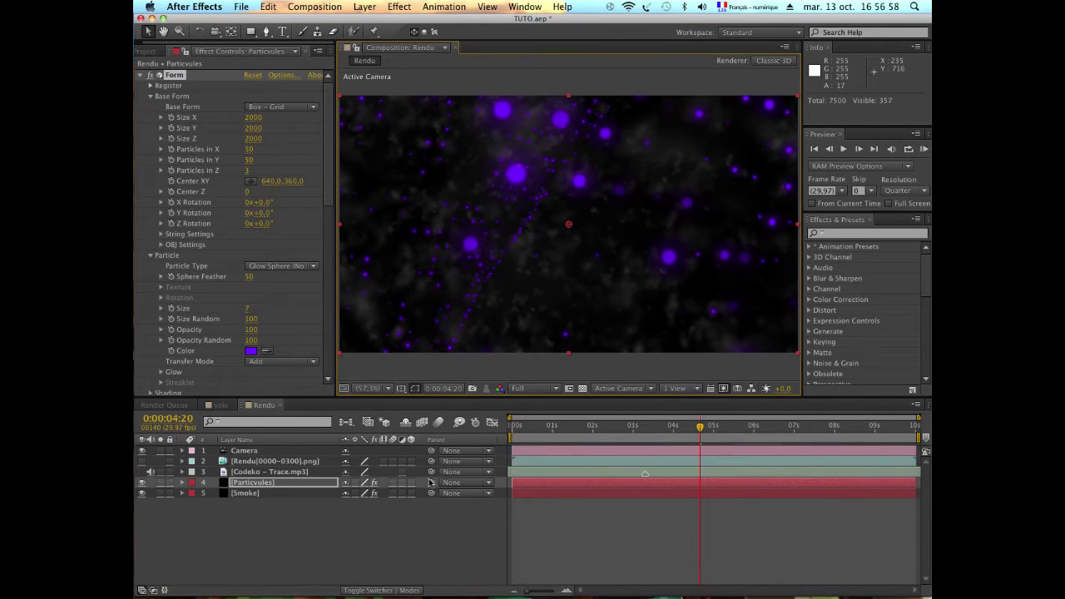
Create a new black solid layer named BG
left_click(315, 525)
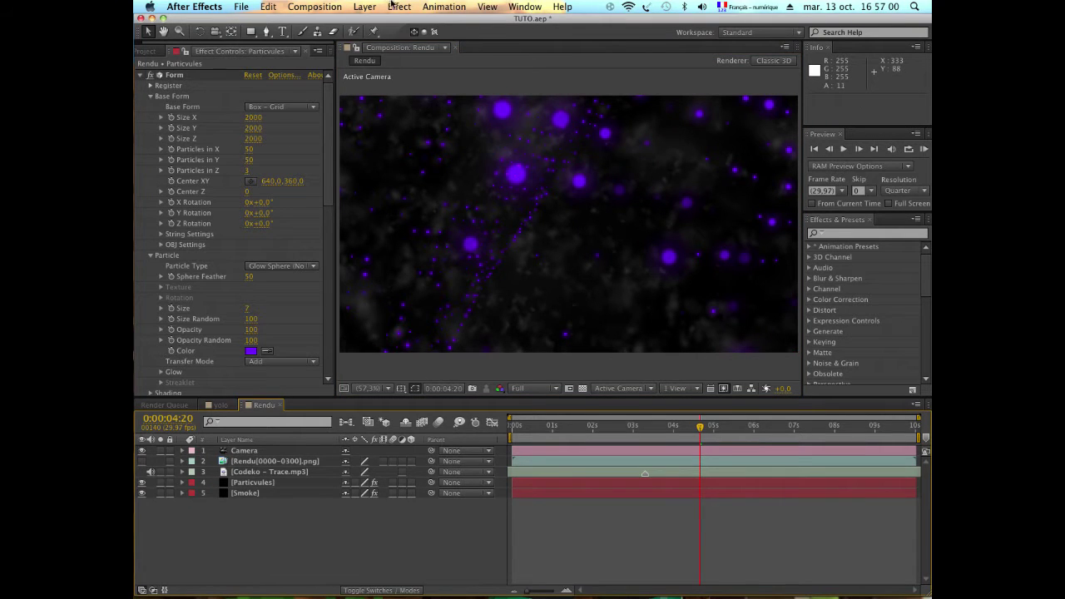
left_click(366, 7)
mouse_move(471, 24)
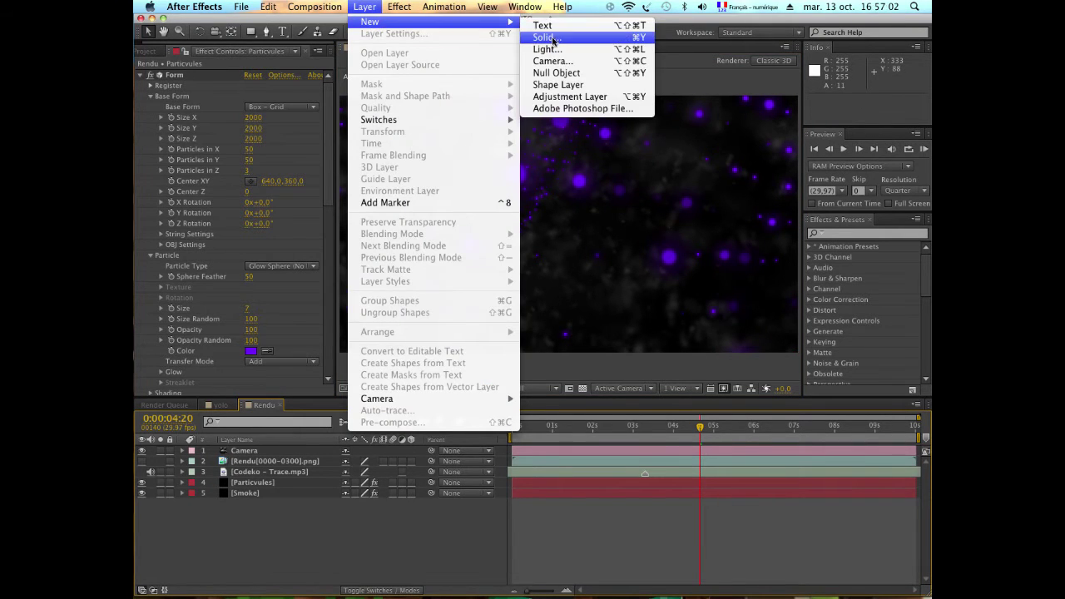
left_click(554, 38)
type("BG")
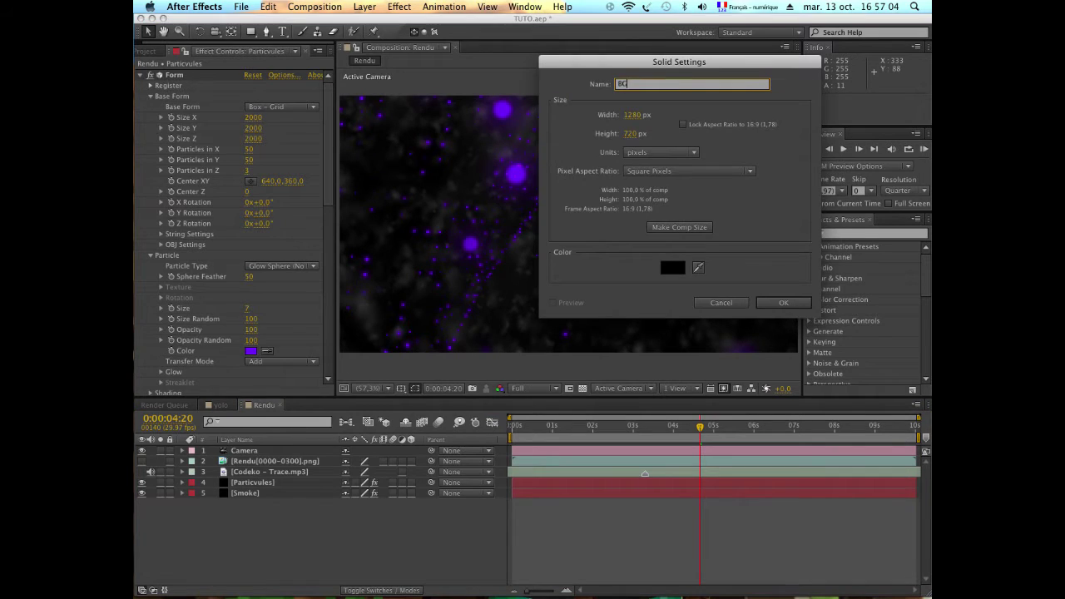
key("Return")
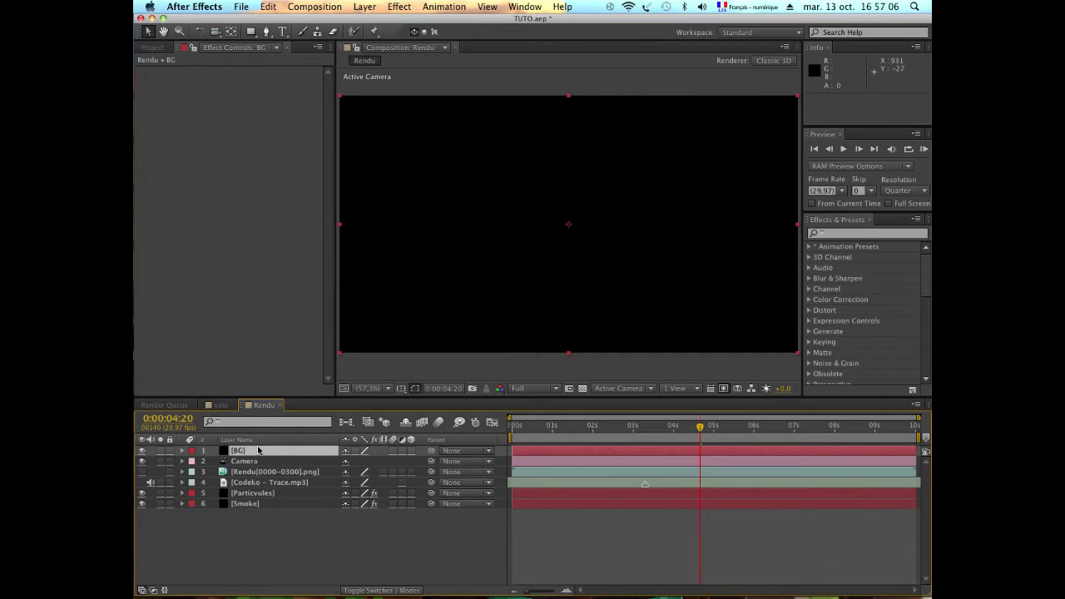
Move BG to the bottom of the stack and select Particvules, Smoke and BG together
left_click_drag(258, 450, 254, 509)
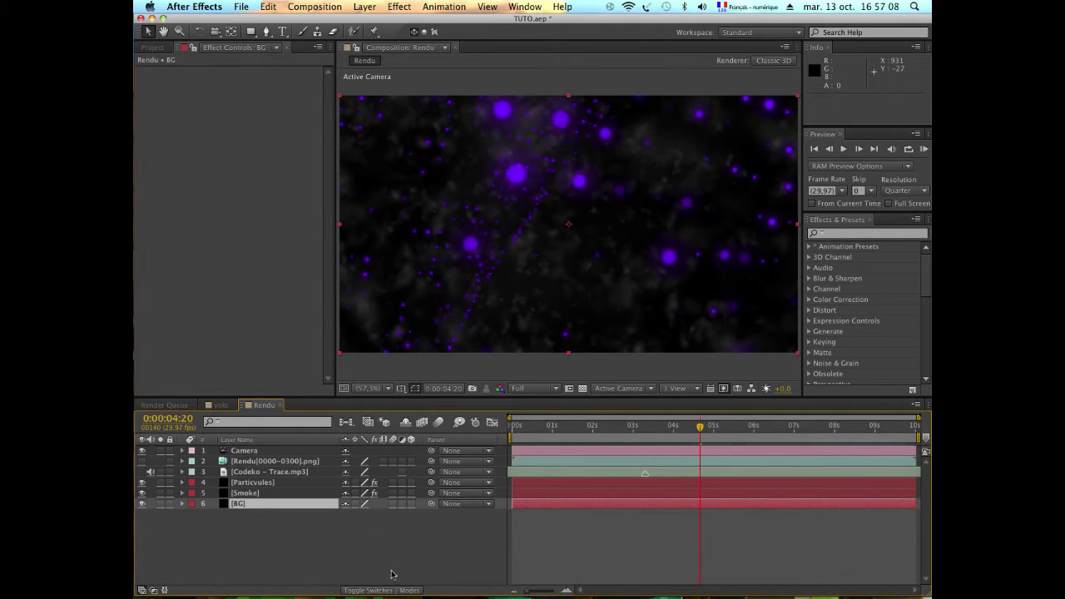
left_click(393, 572)
left_click(249, 503)
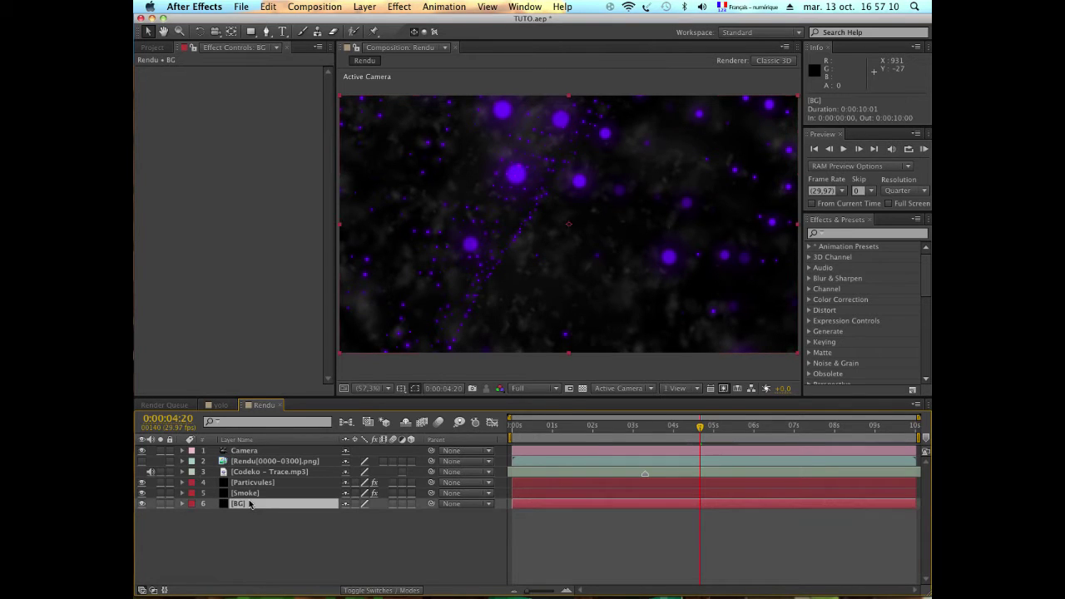
left_click(271, 519)
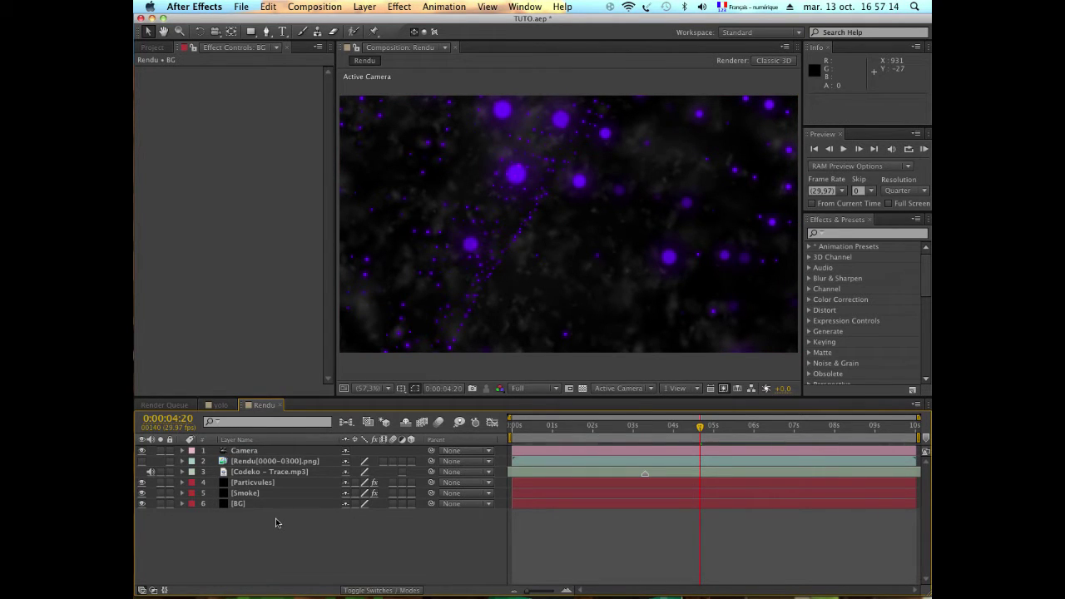
mouse_move(276, 518)
left_mouse_down()
mouse_move(287, 479)
mouse_move(275, 519)
mouse_move(151, 537)
mouse_move(318, 538)
left_mouse_up()
Show the Rendu[0000-0300].png layer again and bring up Particvules' Form World Transform settings
left_click(142, 461)
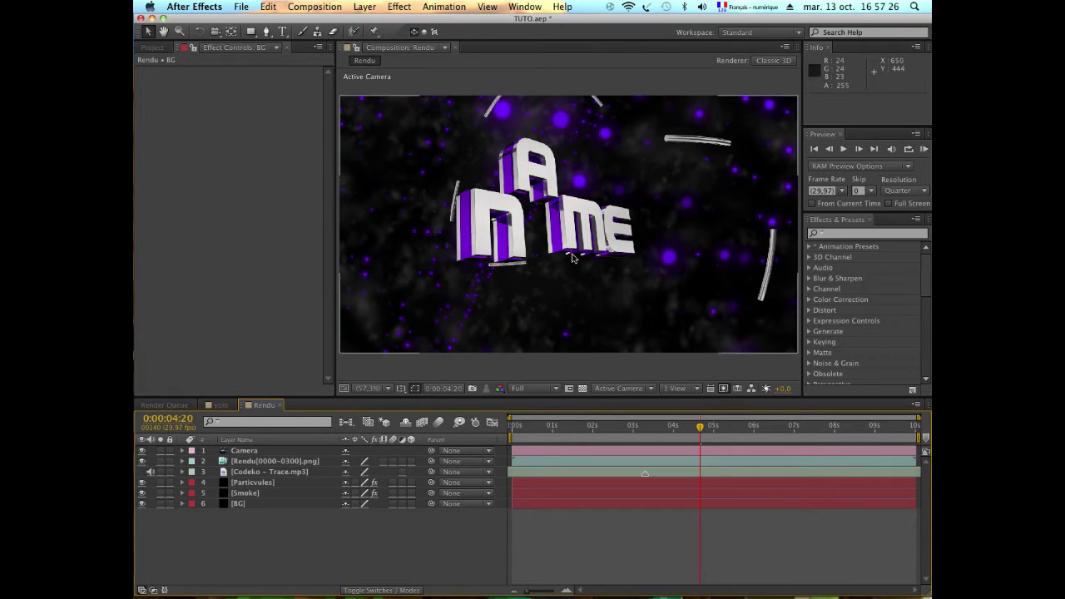
left_click(257, 482)
scroll(321, 320, "down", 10)
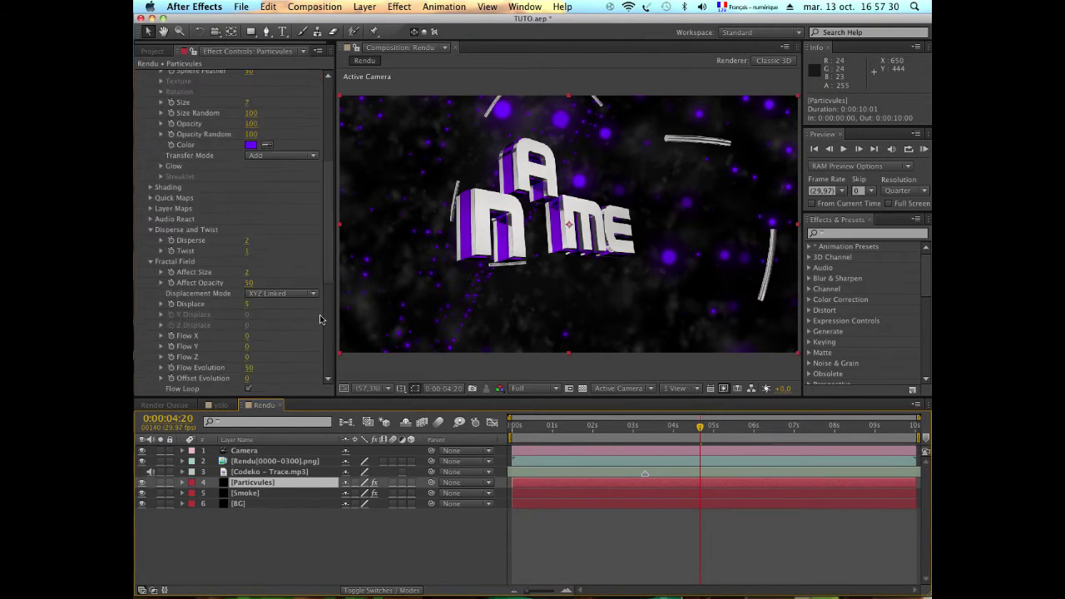
scroll(258, 328, "down", 6)
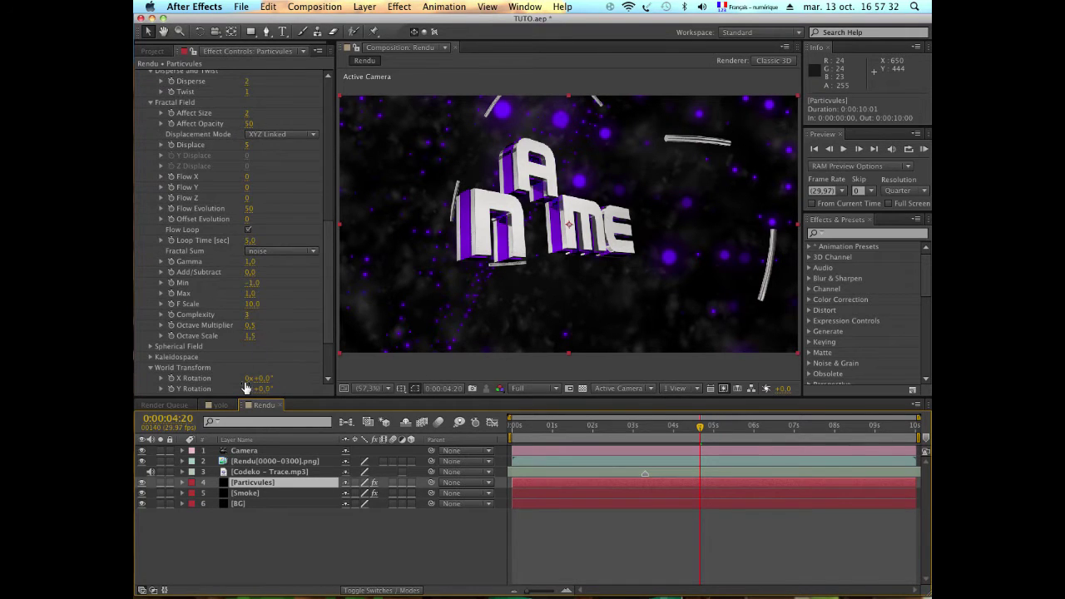
scroll(247, 383, "down", 5)
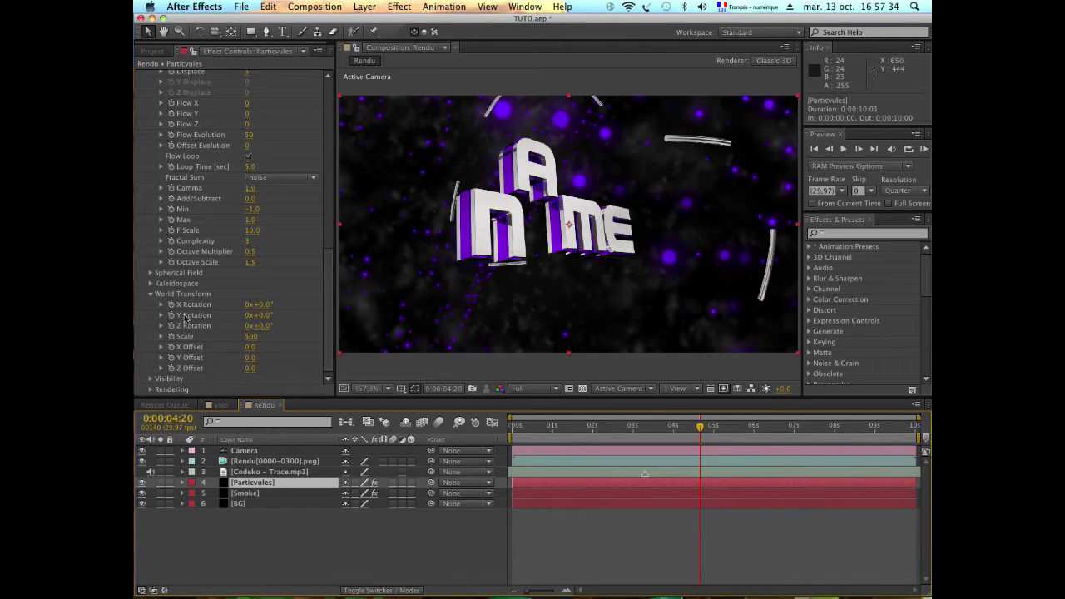
left_click(250, 337)
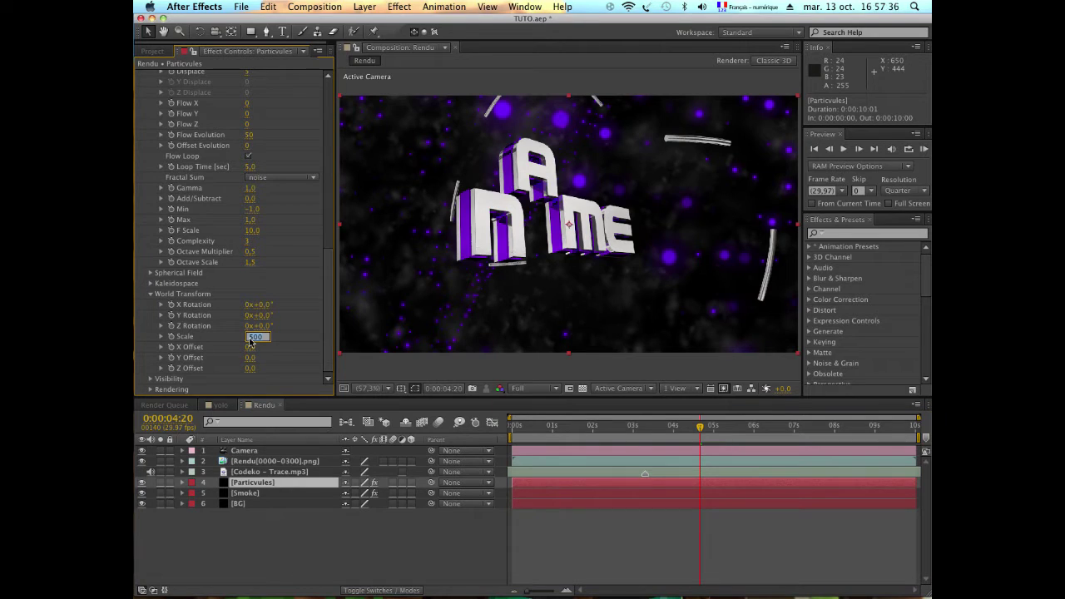
type("200")
key("Return")
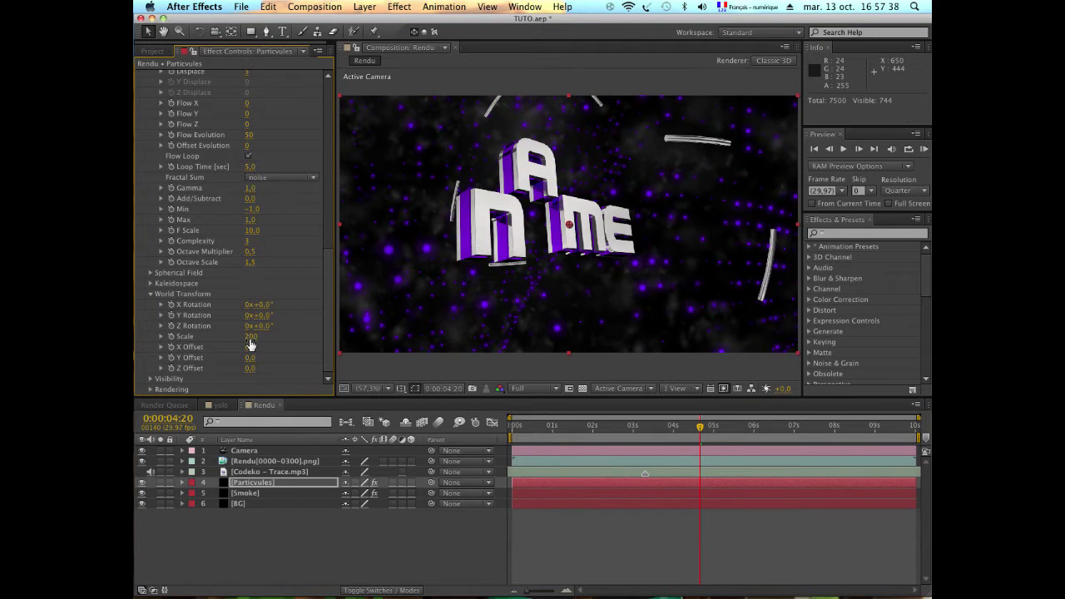
left_click(249, 337)
type("100")
key("Return")
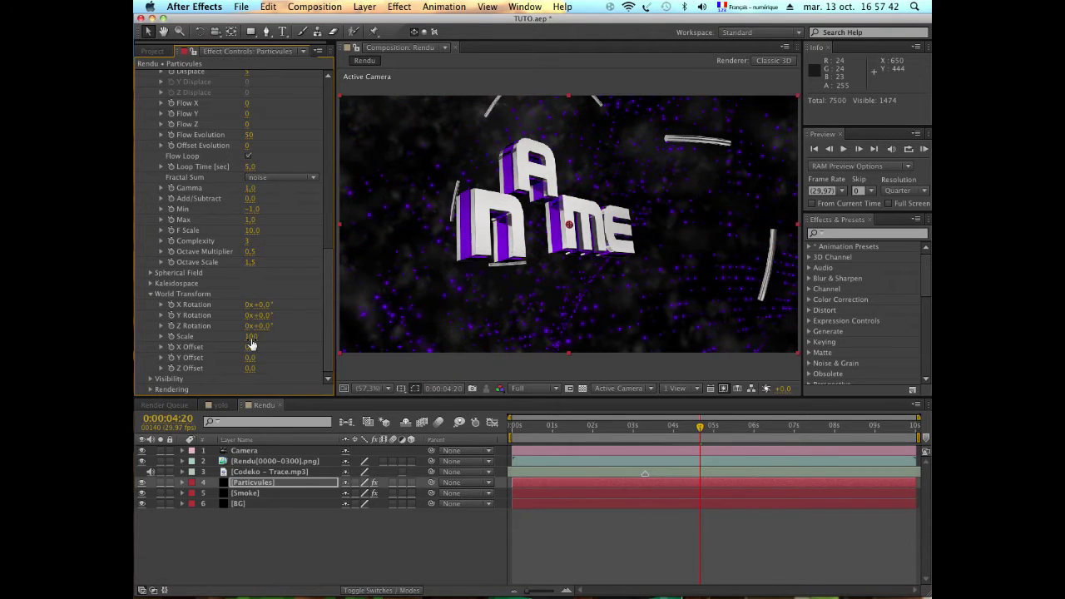
left_click(251, 338)
type("250")
key("Return")
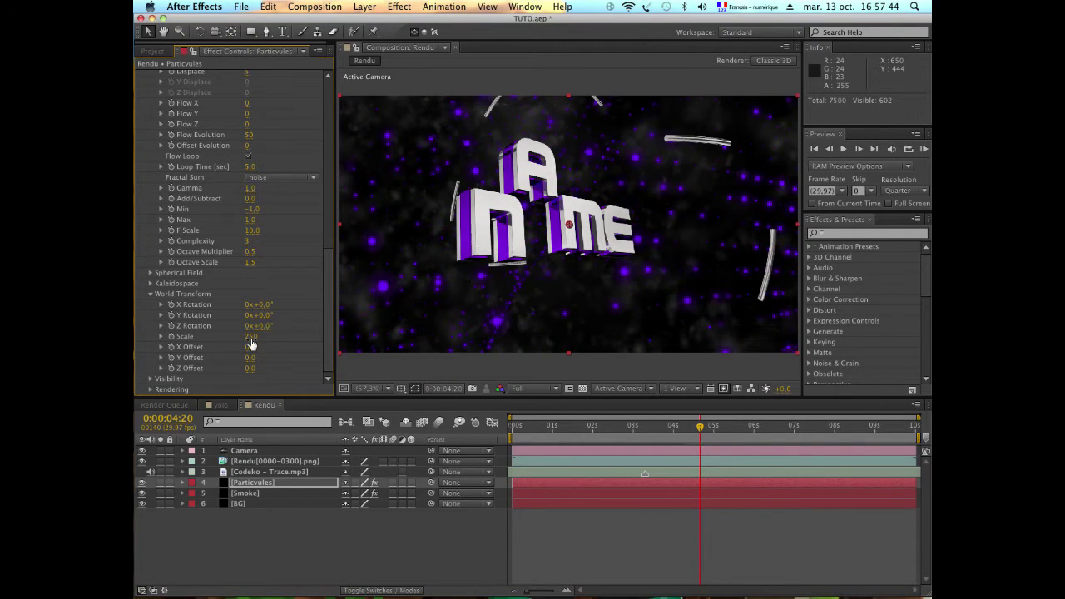
left_click(251, 338)
type("200")
key("Return")
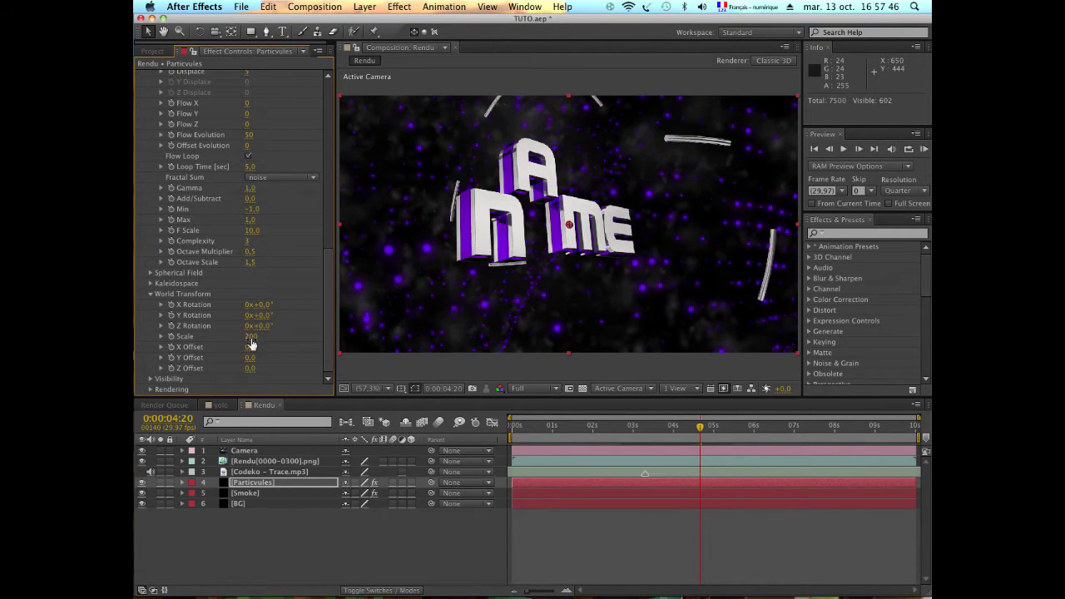
left_click(753, 427)
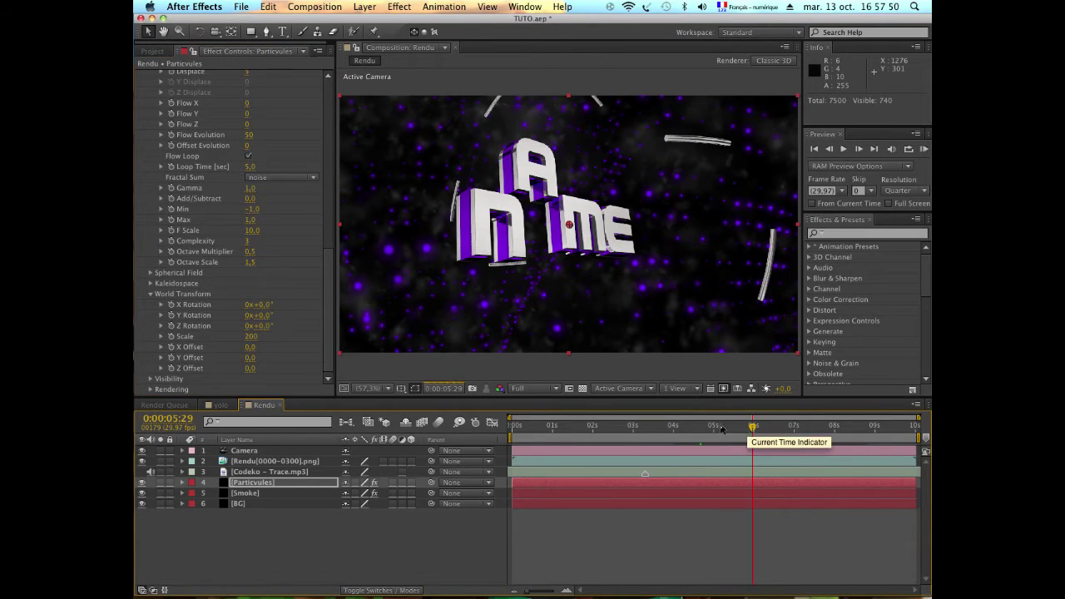
left_click(628, 428)
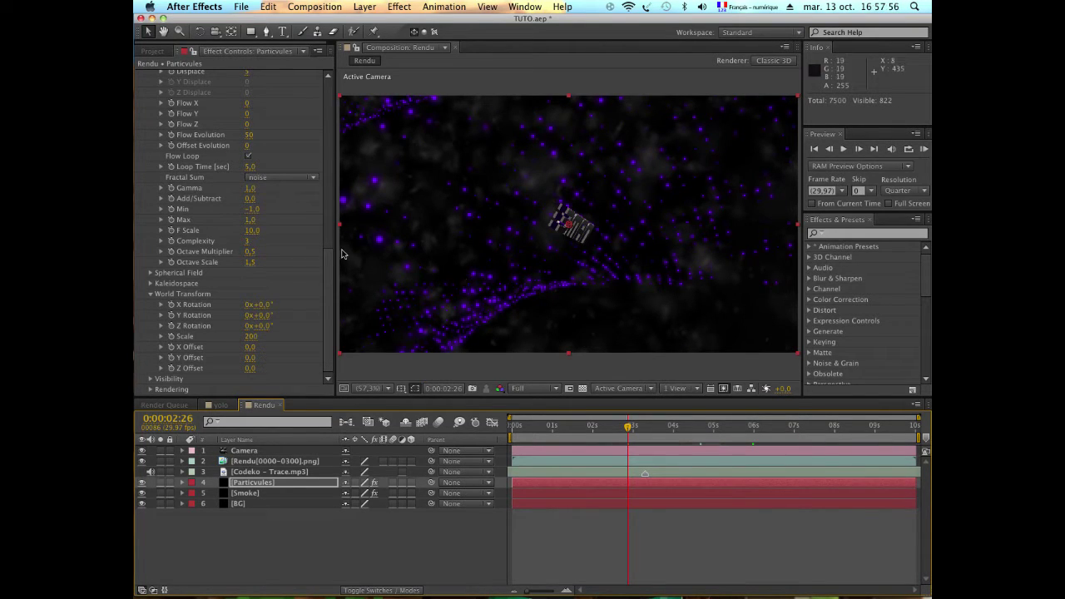
scroll(281, 269, "up", 10)
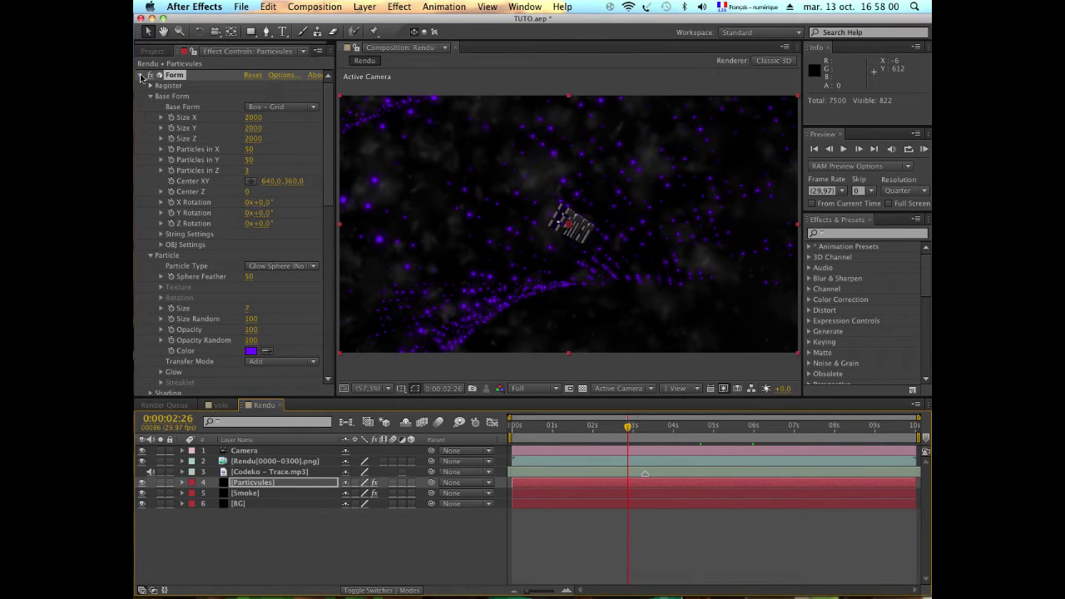
Apply Red Giant Color Suite > Looks to the Smoke layer and launch its Edit... editor
left_click(140, 76)
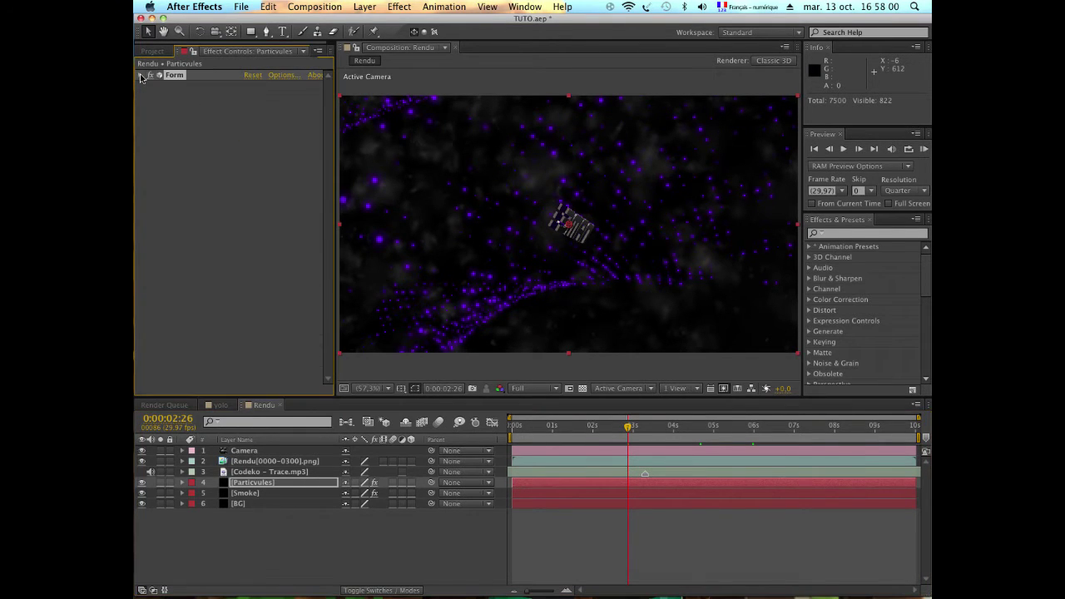
left_click(271, 493)
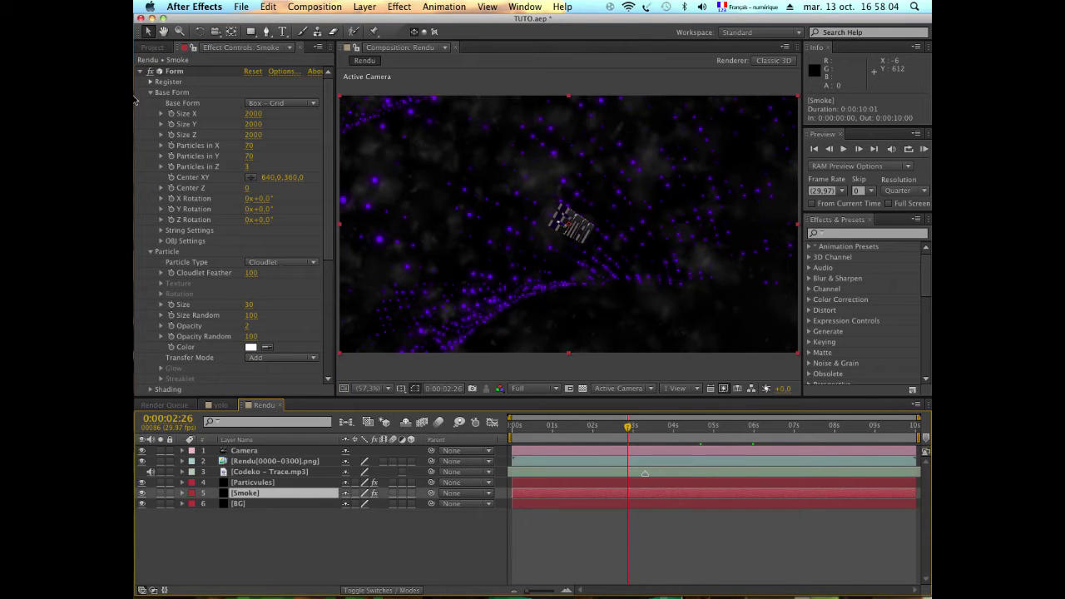
left_click(141, 72)
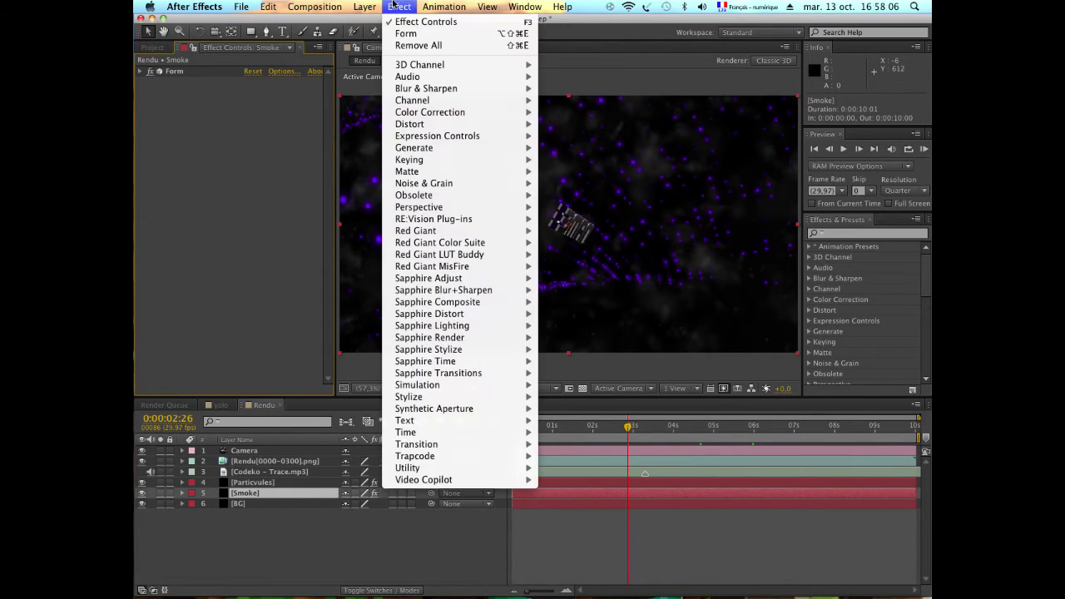
left_click(397, 7)
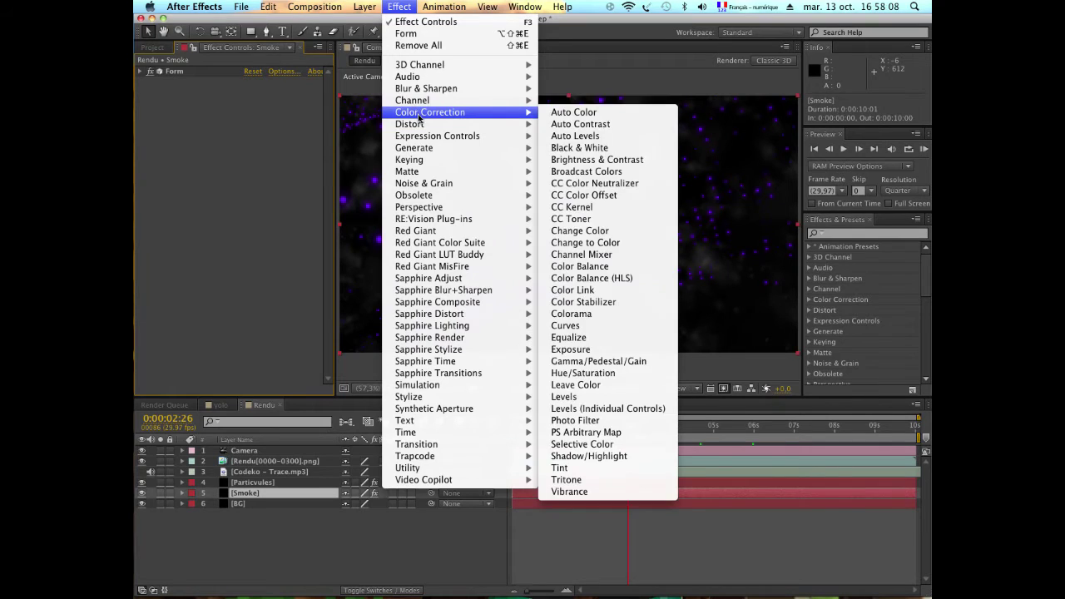
mouse_move(490, 172)
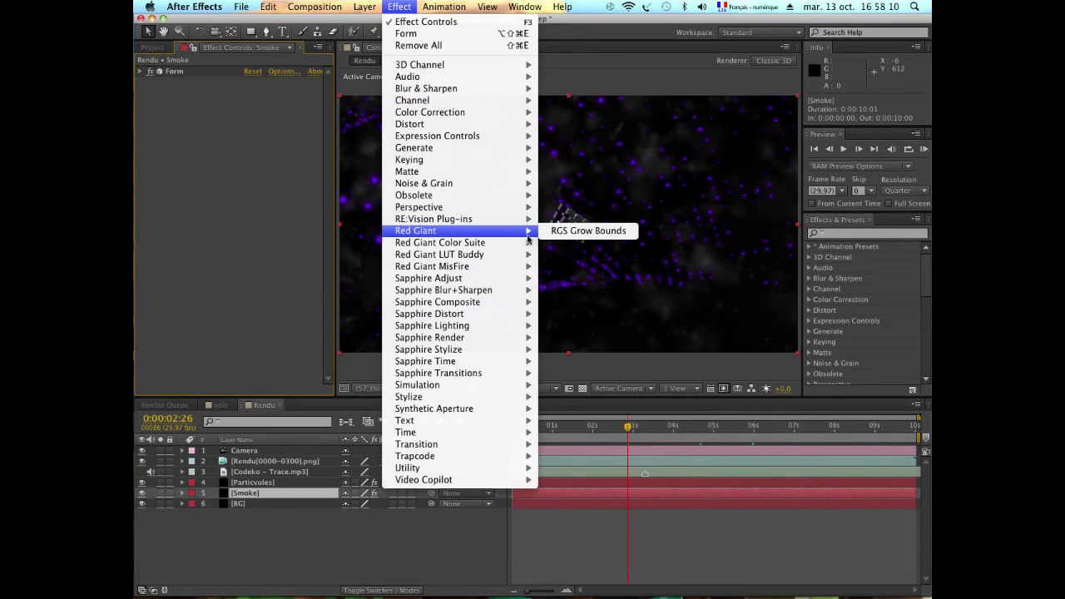
mouse_move(529, 242)
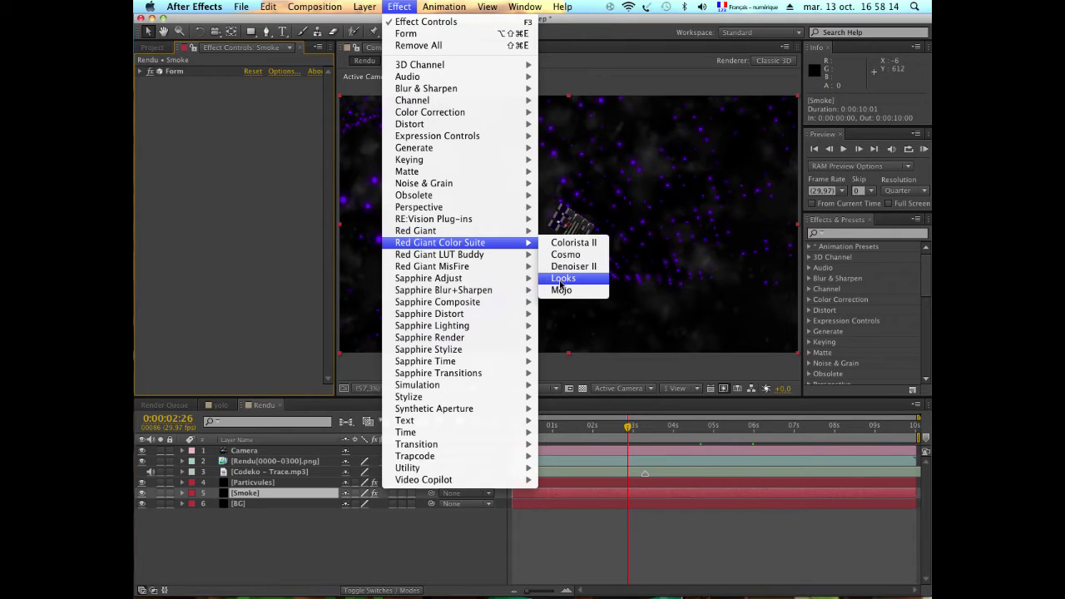
left_click(562, 278)
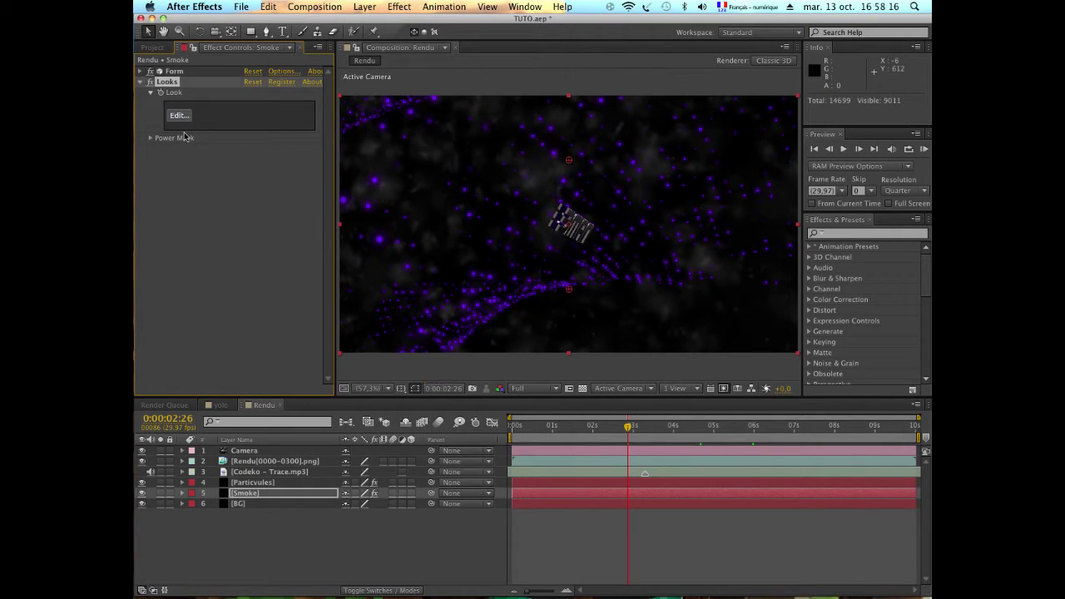
left_click(187, 119)
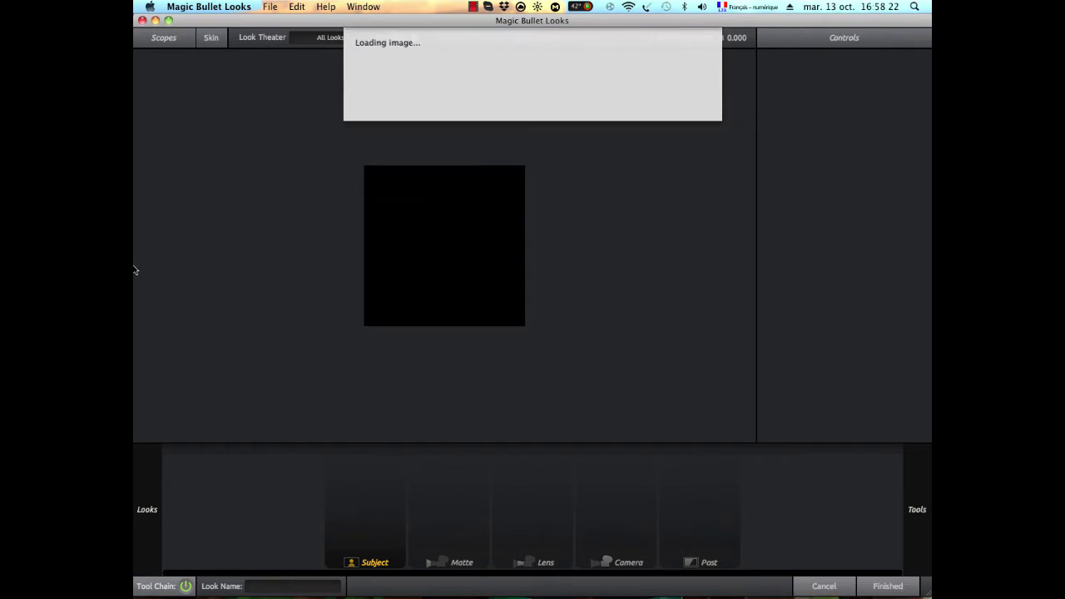
Apply look 8 from the Minecraft CC pack to Smoke and finish grading
mouse_move(135, 291)
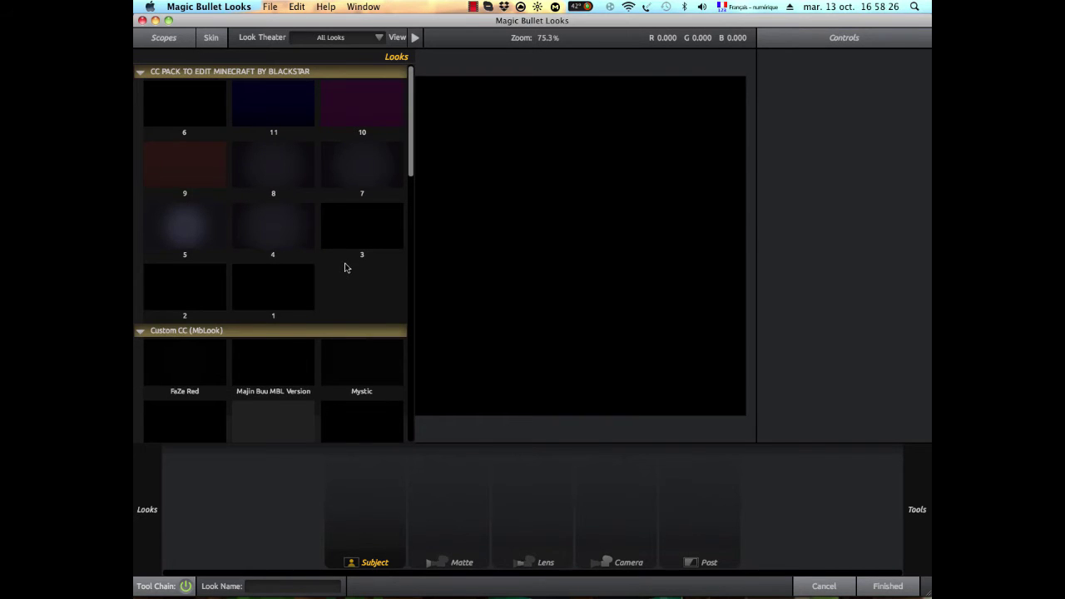
left_click(276, 171)
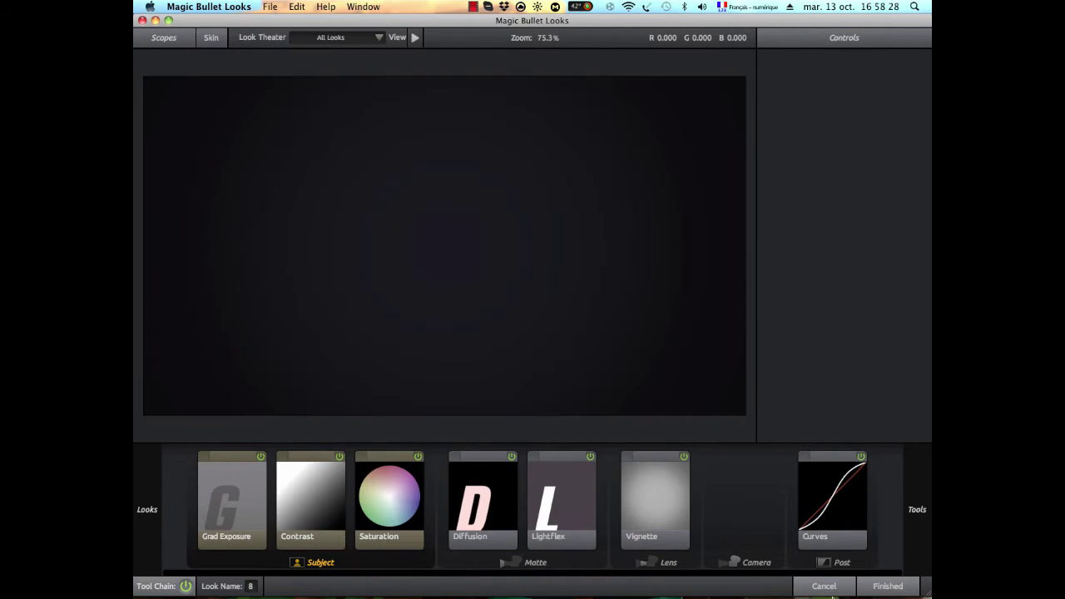
left_click(888, 580)
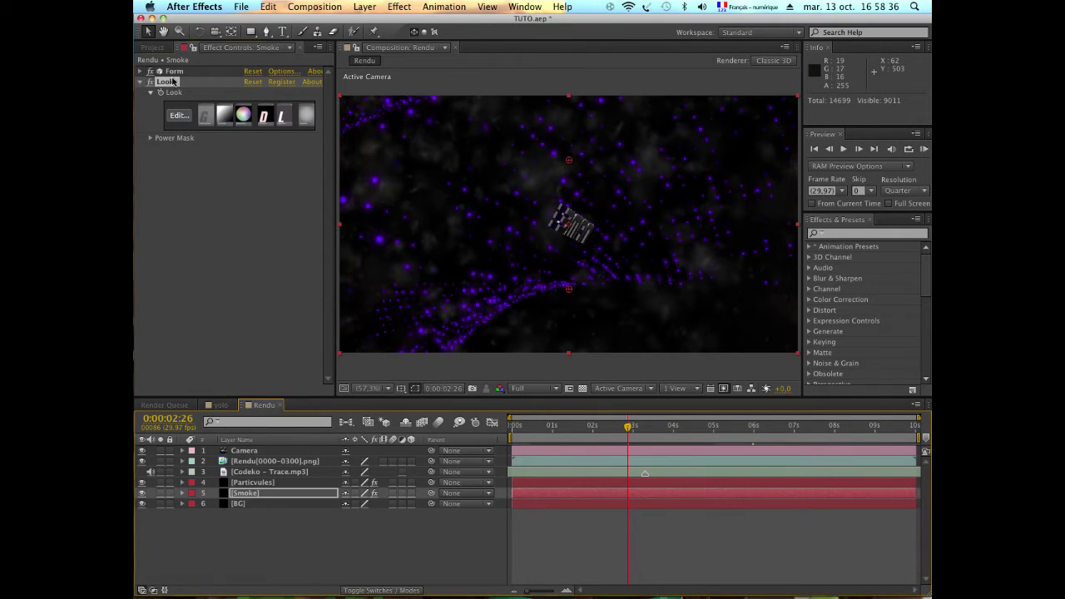
mouse_move(173, 81)
left_mouse_down()
mouse_move(175, 72)
mouse_move(176, 150)
left_mouse_up()
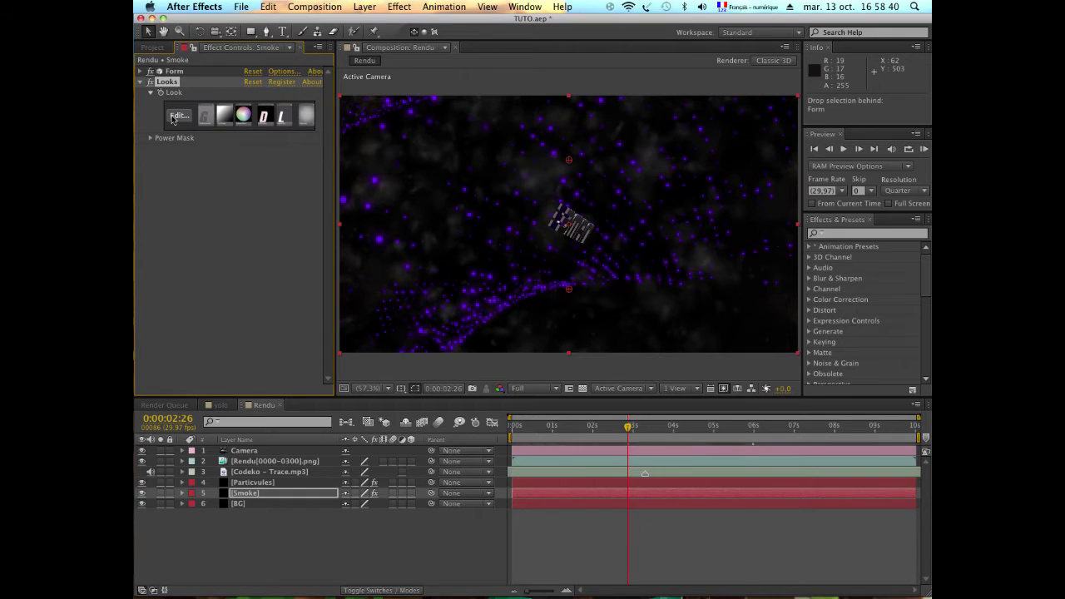
left_click(178, 115)
mouse_move(136, 257)
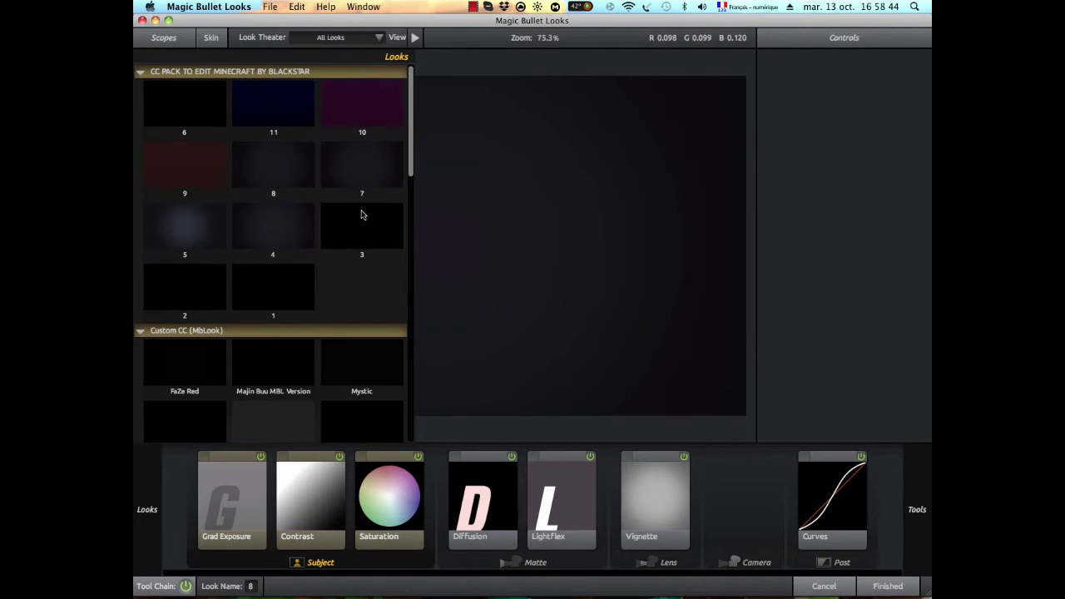
left_click(174, 221)
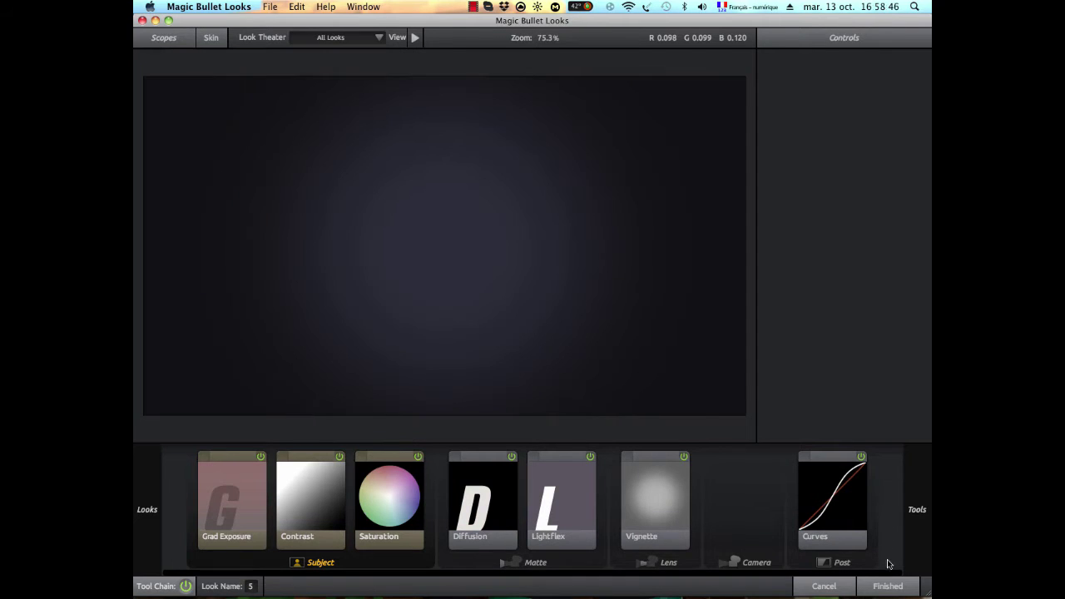
left_click(887, 586)
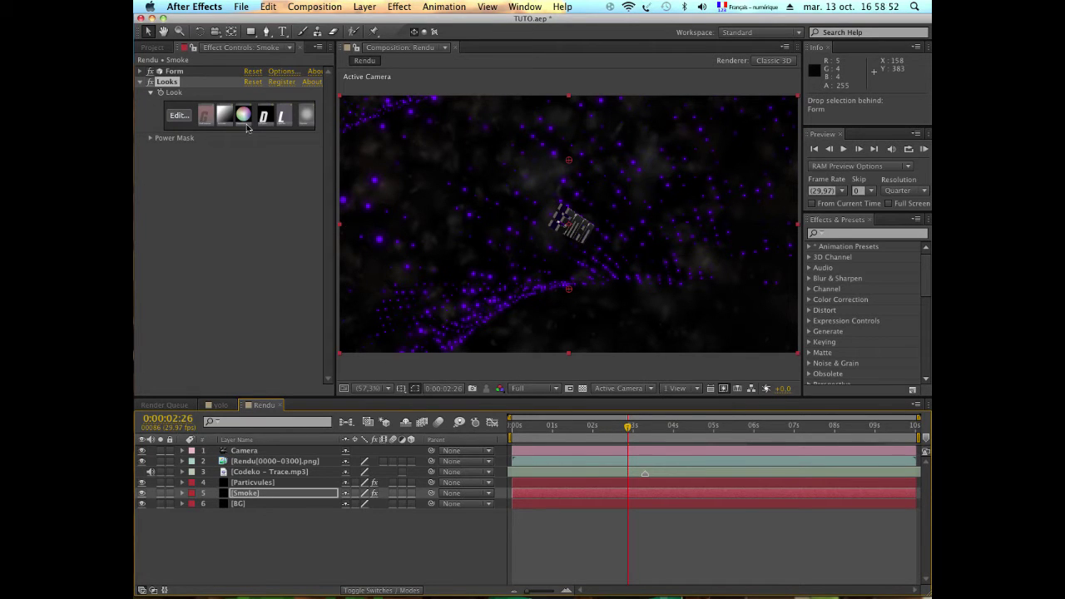
left_click(170, 118)
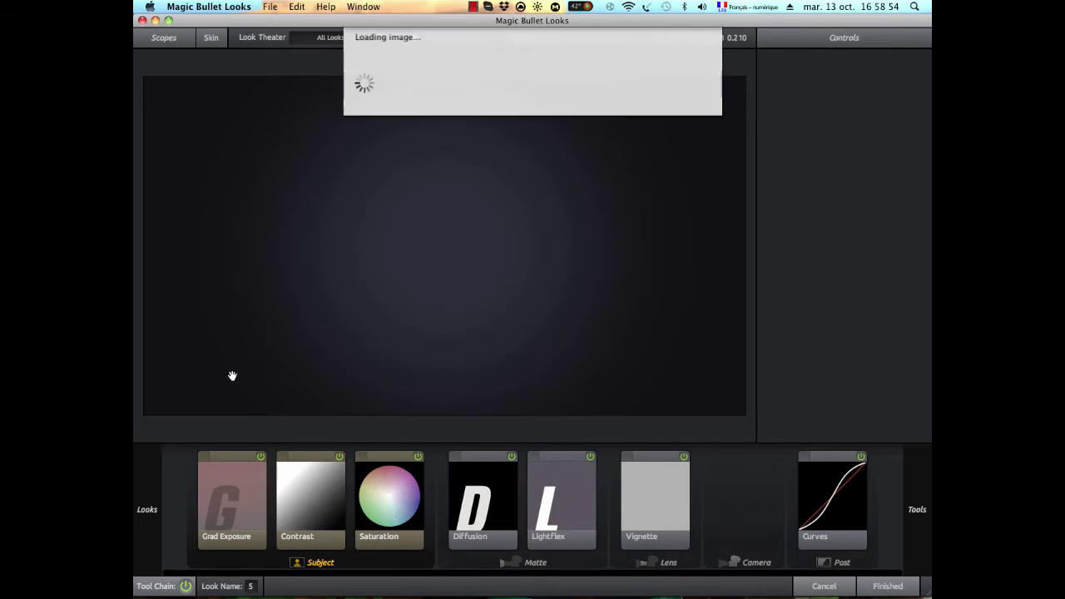
mouse_move(135, 377)
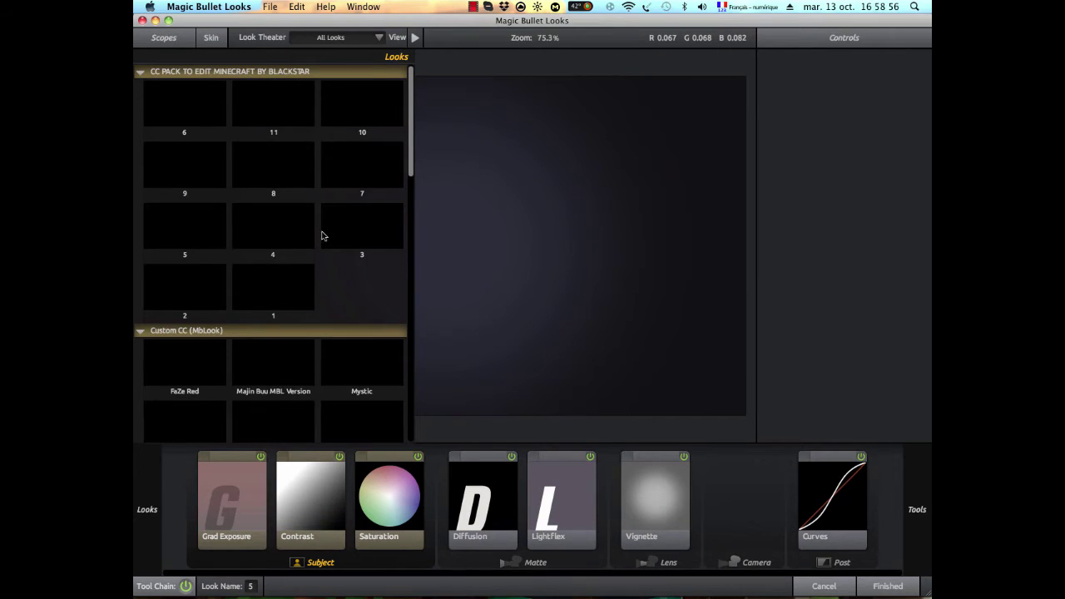
left_click(262, 160)
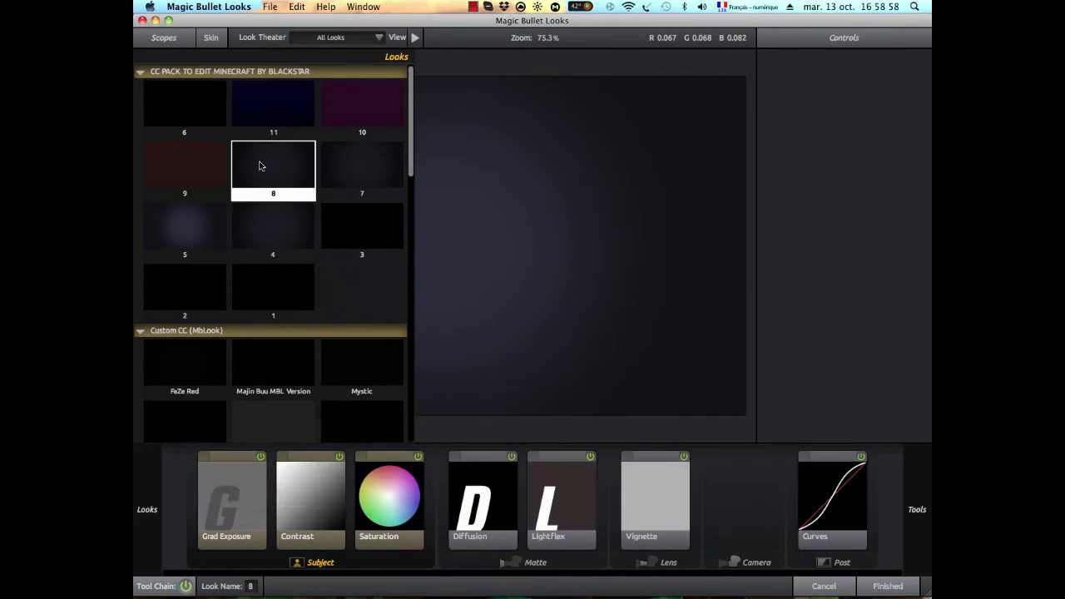
scroll(226, 303, "down", 3)
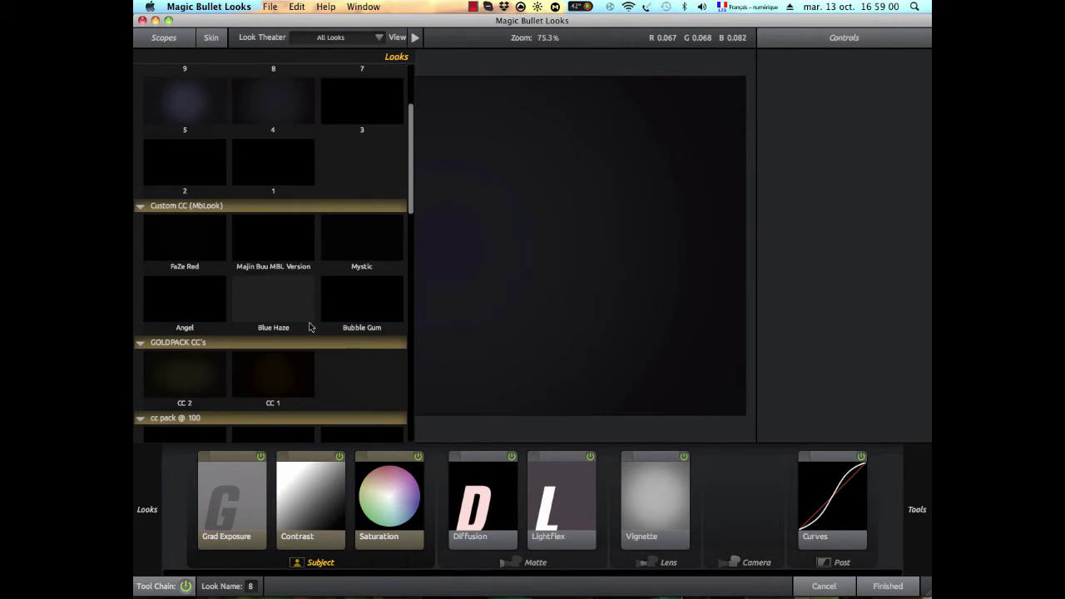
scroll(355, 341, "down", 1)
scroll(355, 341, "down", 1)
scroll(355, 343, "down", 3)
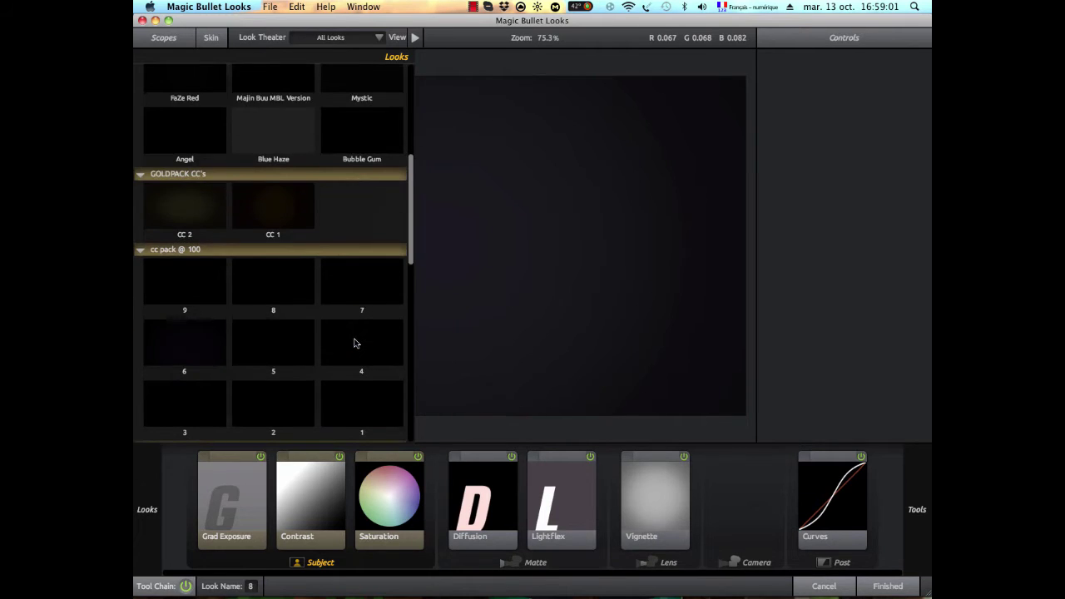
scroll(353, 342, "down", 5)
scroll(354, 343, "up", 7)
scroll(354, 343, "up", 3)
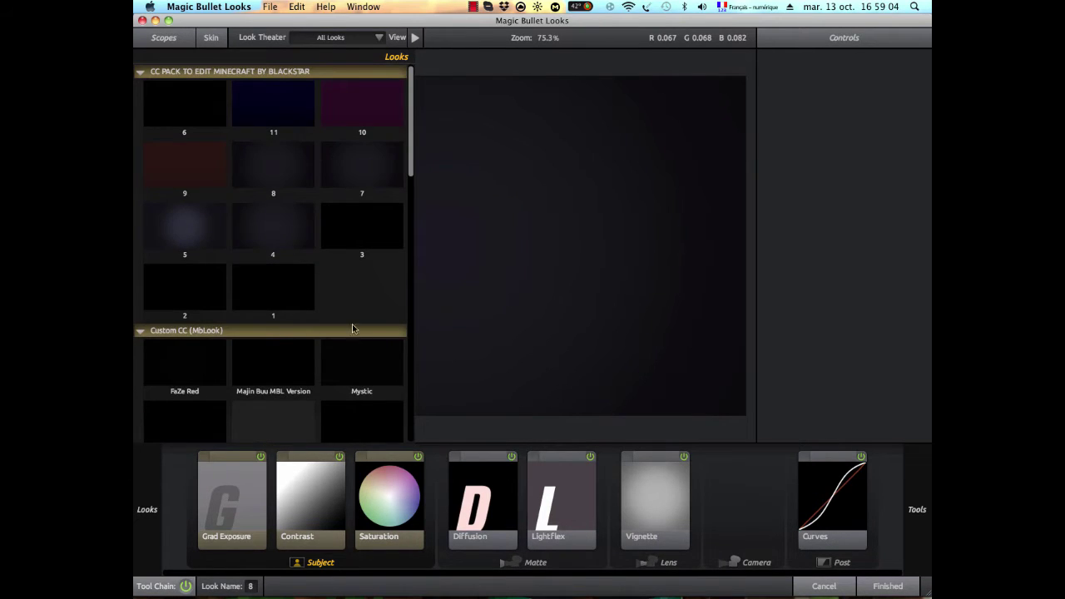
left_click(888, 593)
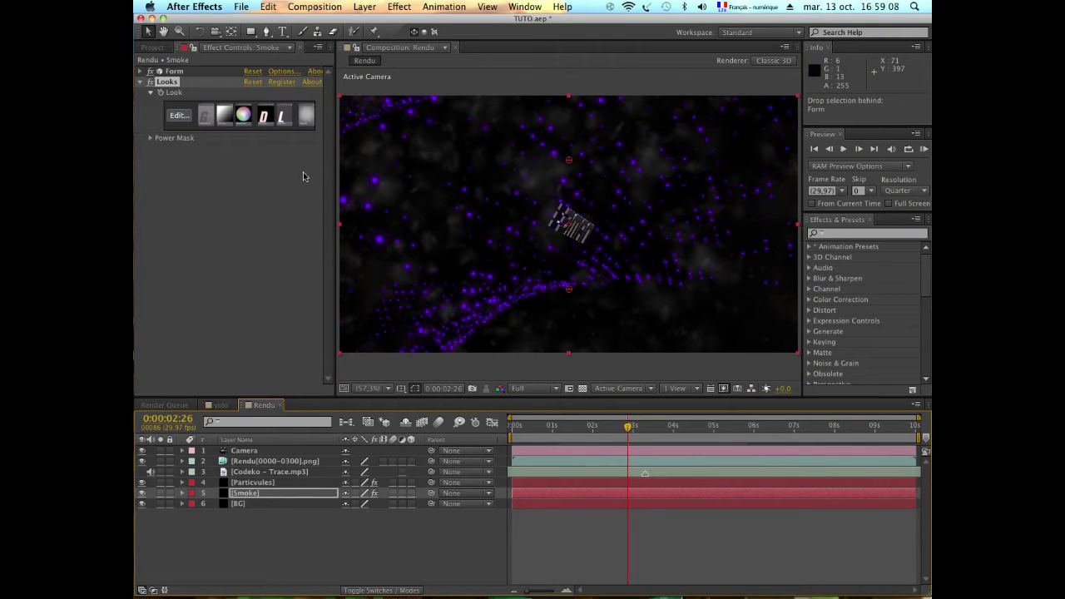
Create a new adjustment layer at the top of the Rendu composition
left_click(290, 522)
left_click(371, 7)
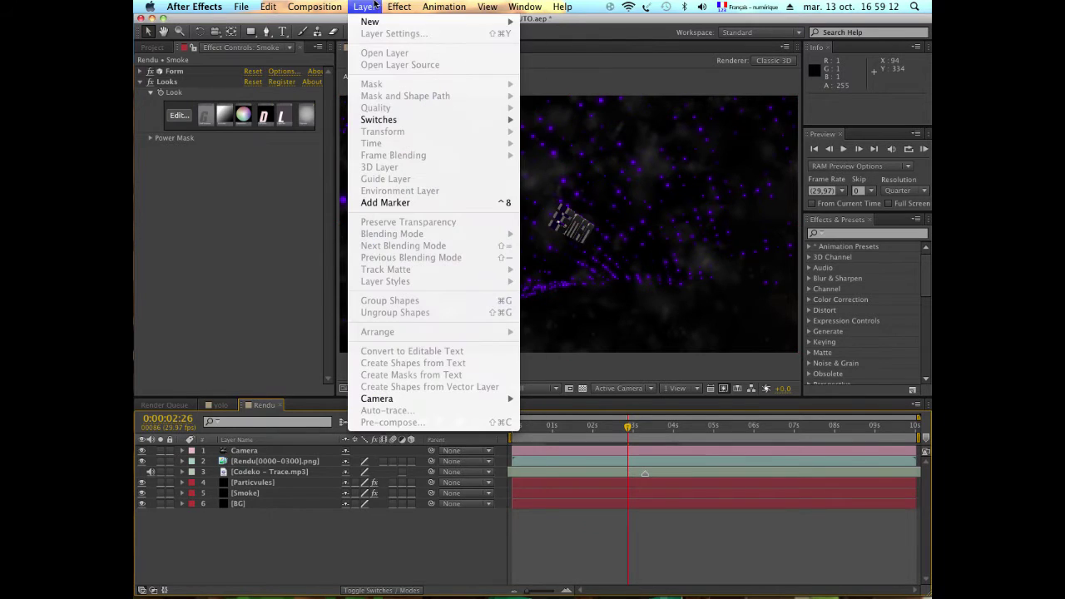
mouse_move(370, 23)
left_click(628, 98)
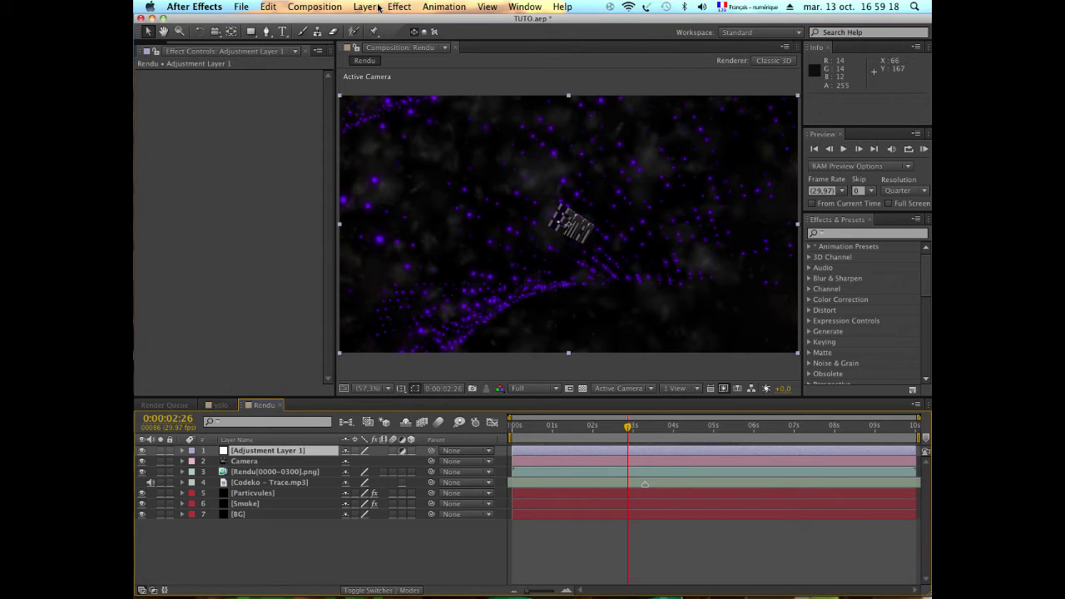
Apply the Looks effect to Adjustment Layer 1
left_click(418, 6)
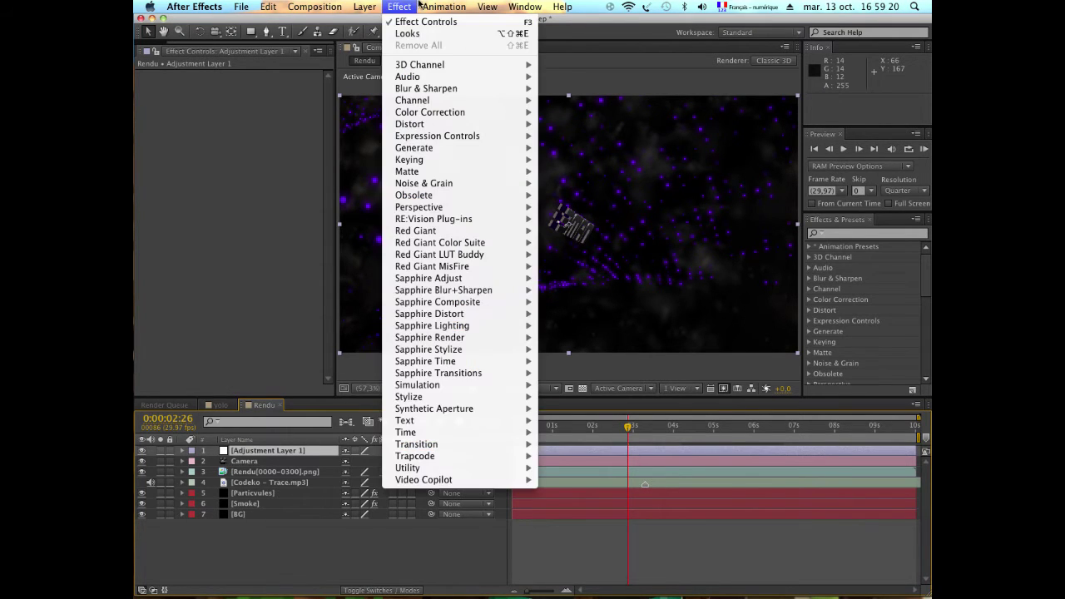
mouse_move(386, 225)
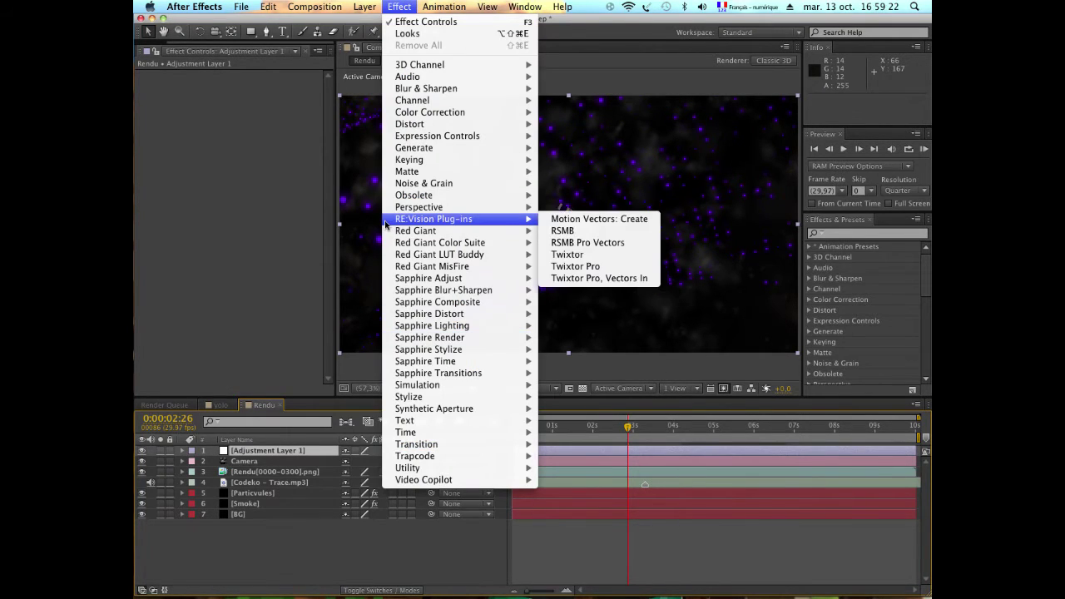
left_click(408, 33)
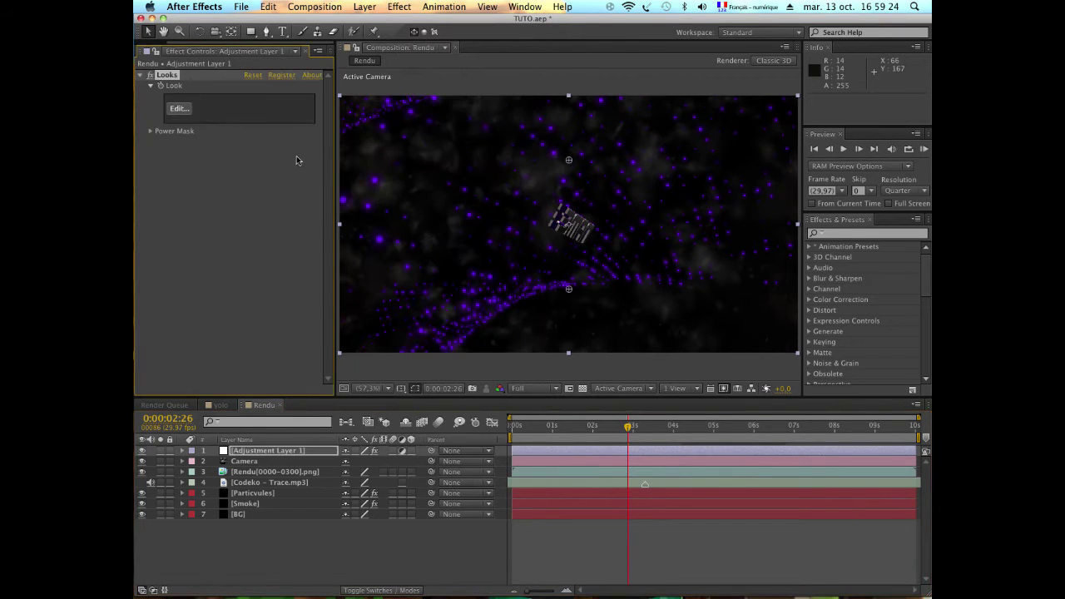
Select the Particvules layer so its Form effect appears in Effect Controls
left_click(176, 109)
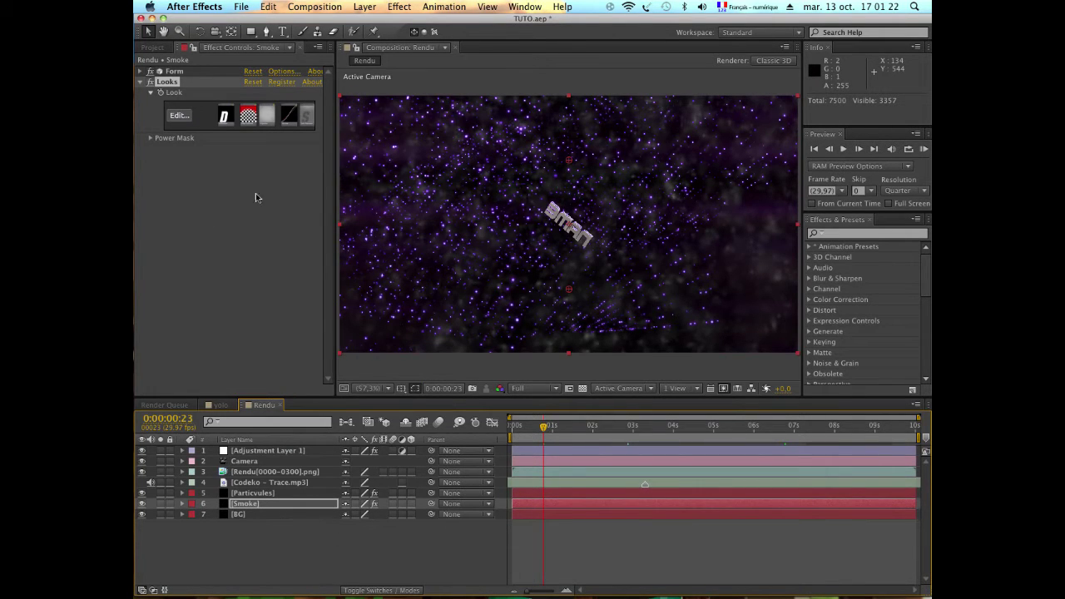
left_click(279, 492)
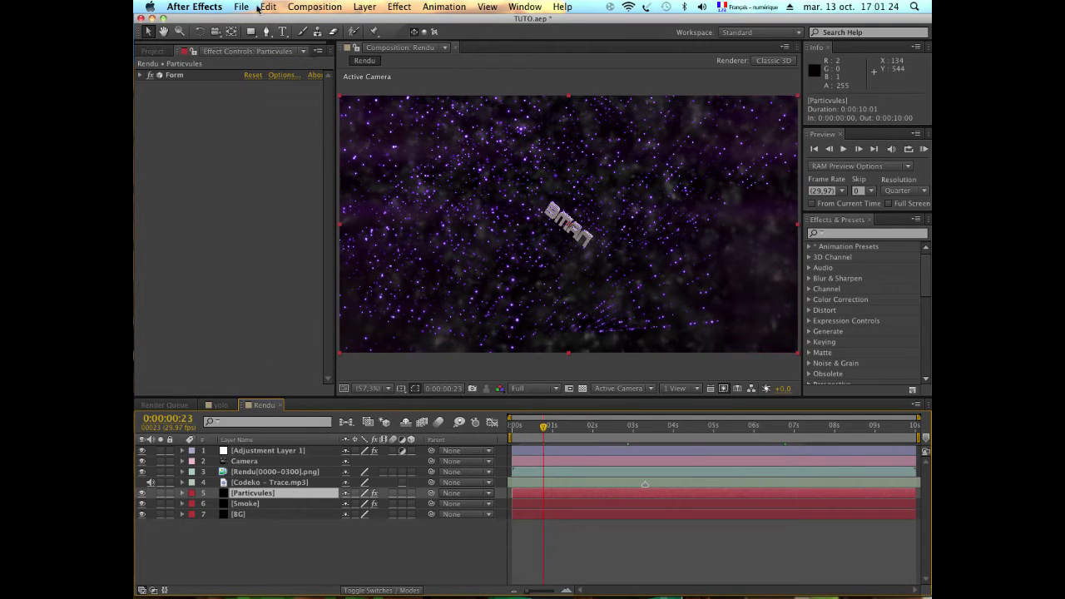
Set the Form effect's World Transform Scale to 500
left_click(139, 78)
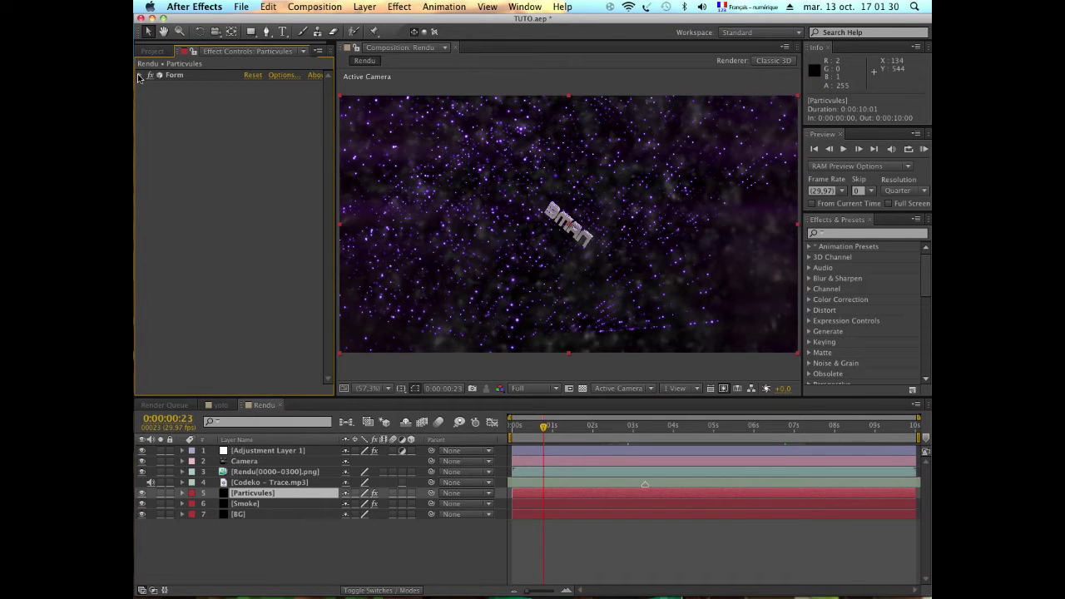
left_click(142, 76)
scroll(266, 348, "down", 5)
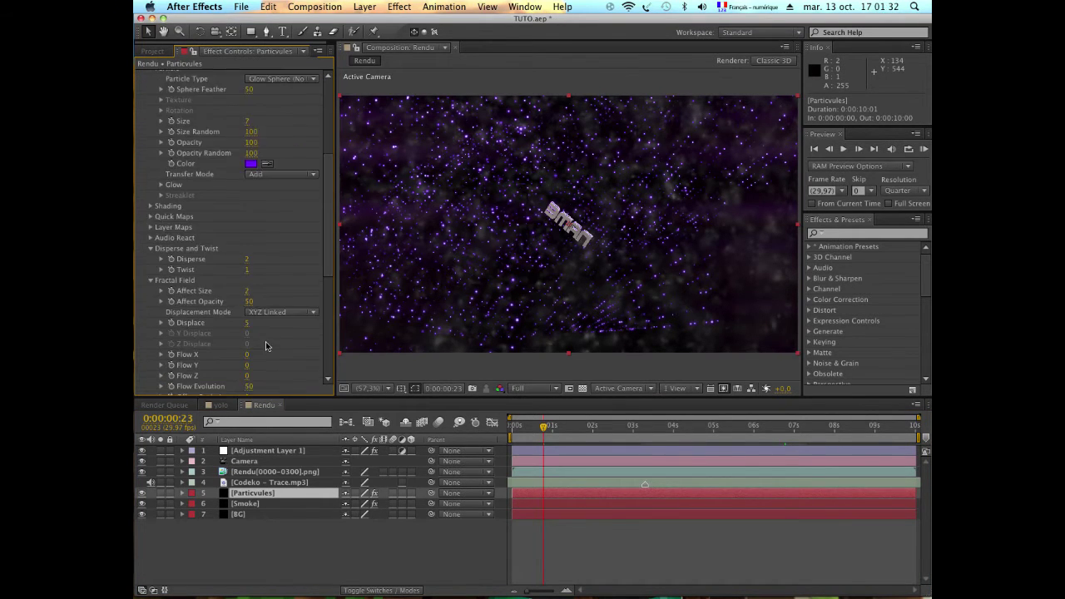
scroll(262, 351, "down", 5)
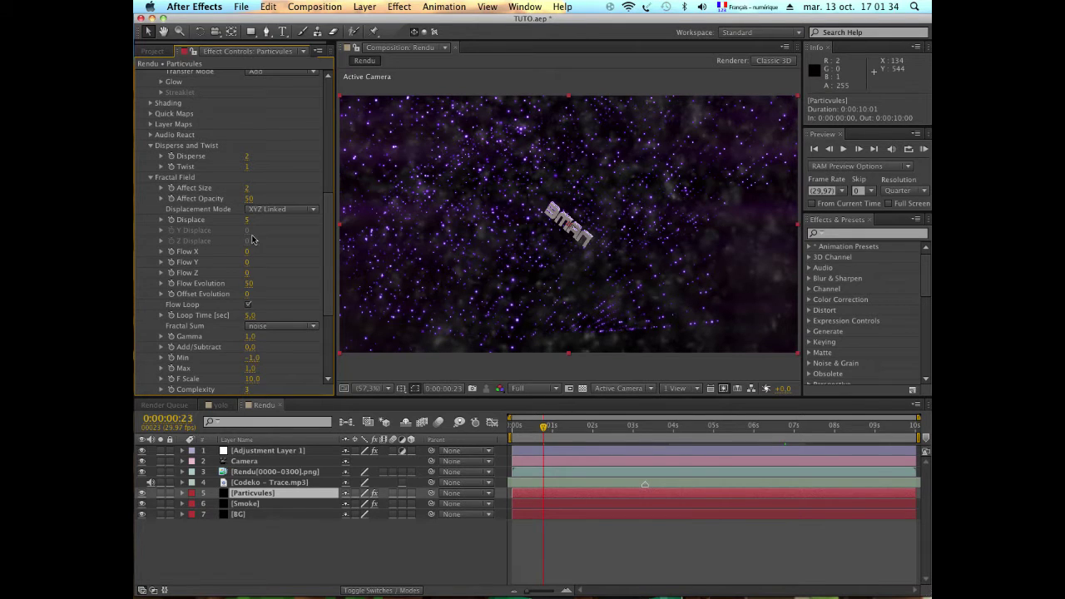
scroll(269, 351, "down", 5)
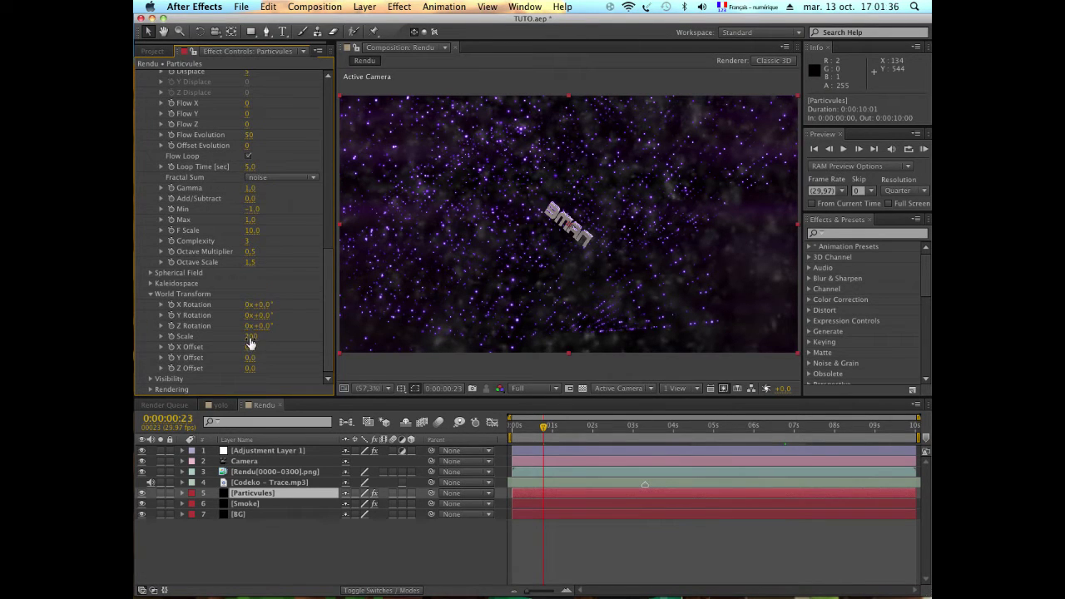
left_click(258, 335)
type("500")
key("Return")
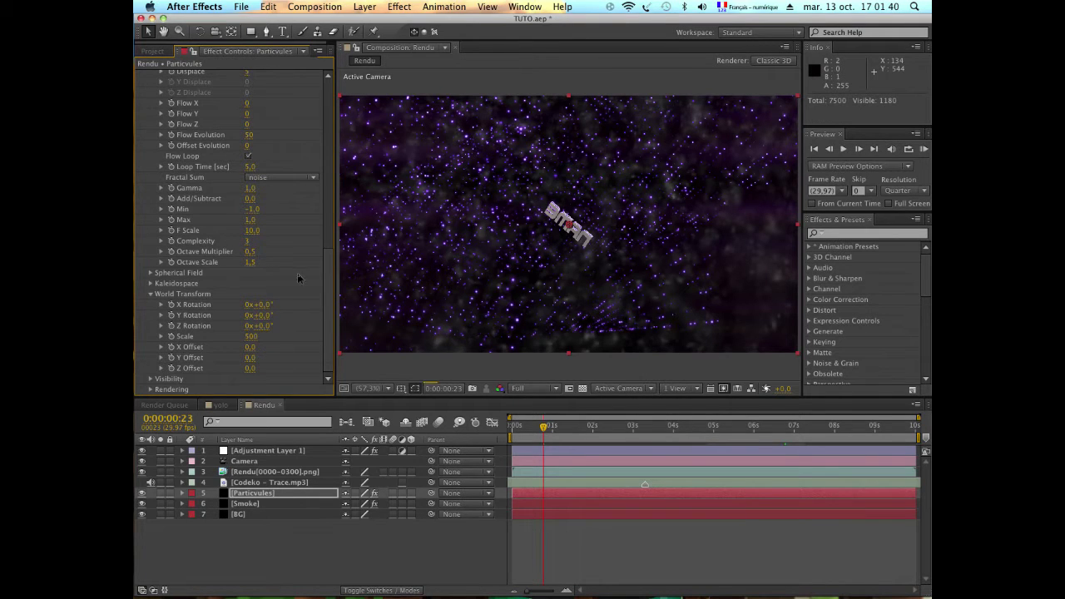
Set Form's Particles in Y to 30 and particle Size to 5
scroll(305, 259, "up", 7)
scroll(305, 259, "up", 7)
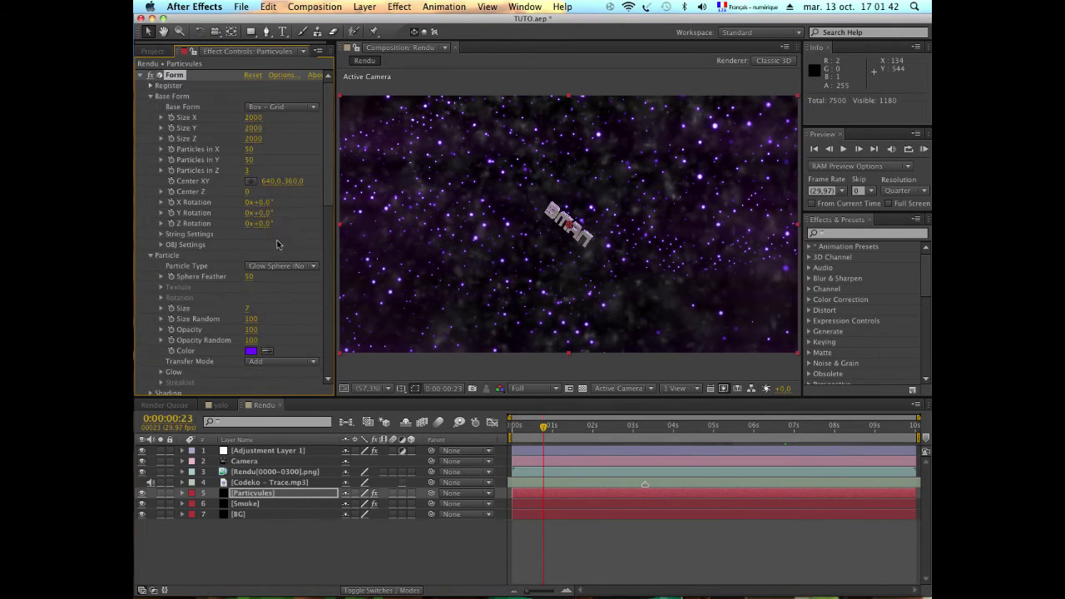
left_click(255, 159)
type("30")
key("Return")
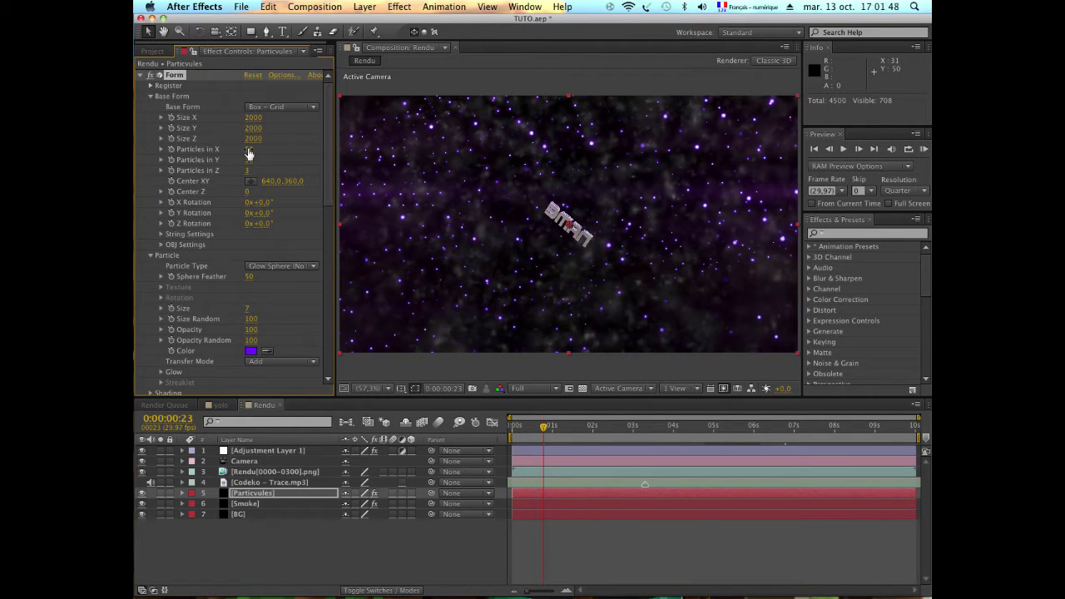
scroll(259, 170, "down", 3)
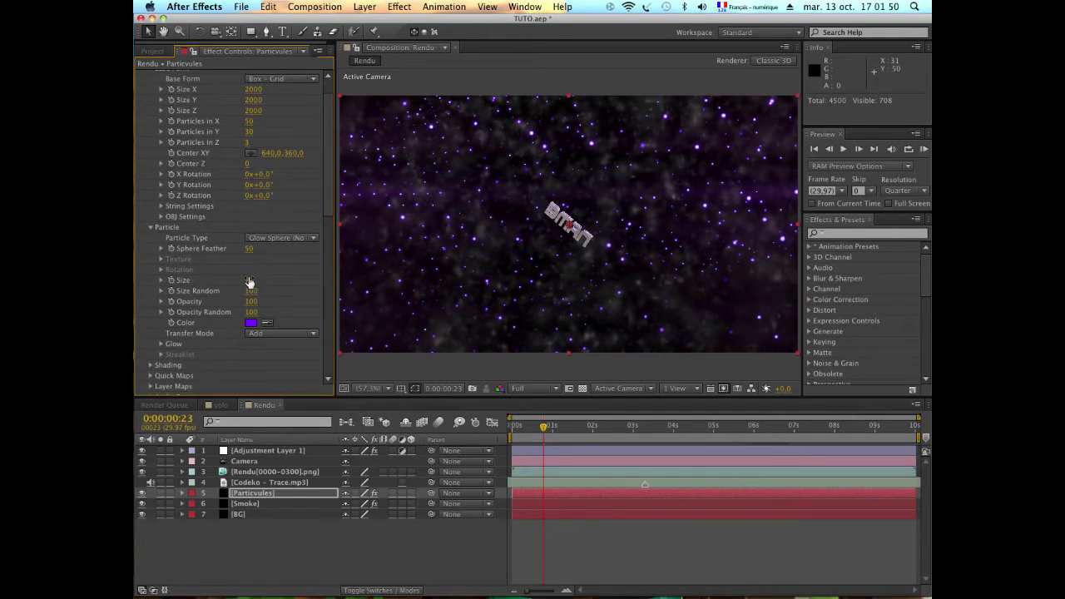
left_click(248, 280)
type("5")
key("Return")
Move the playhead to 0:00:04:16 to view the title among the particles
left_click(695, 426)
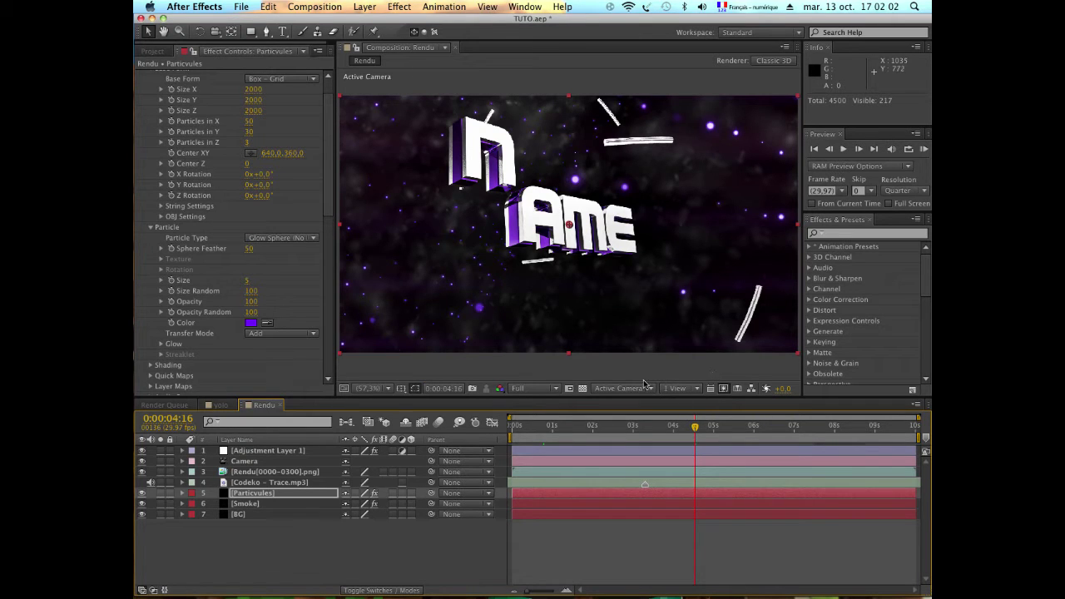
scroll(327, 217, "down", 1)
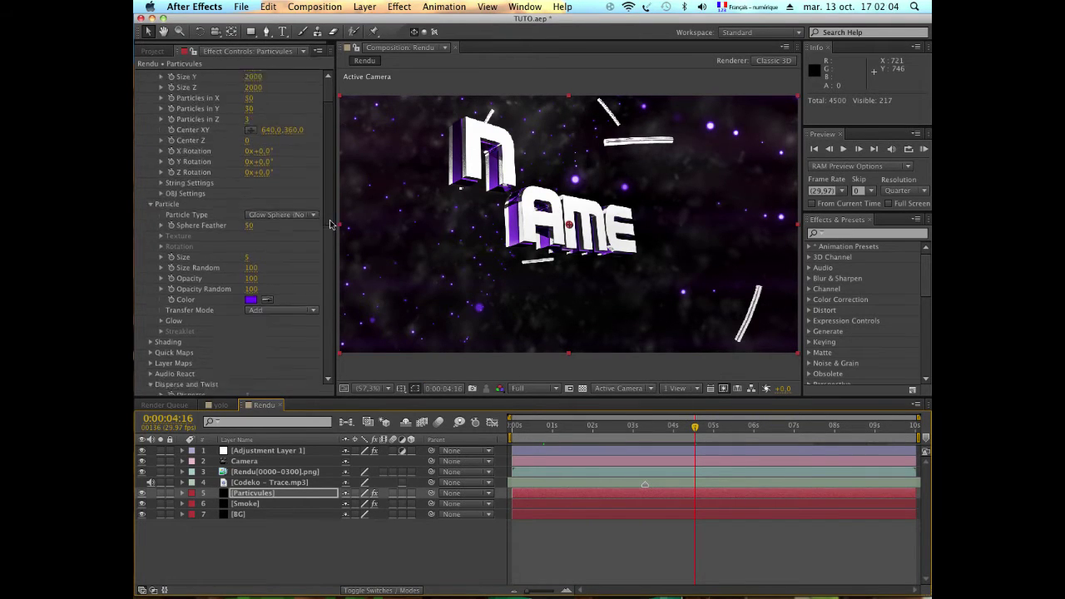
scroll(307, 172, "up", 2)
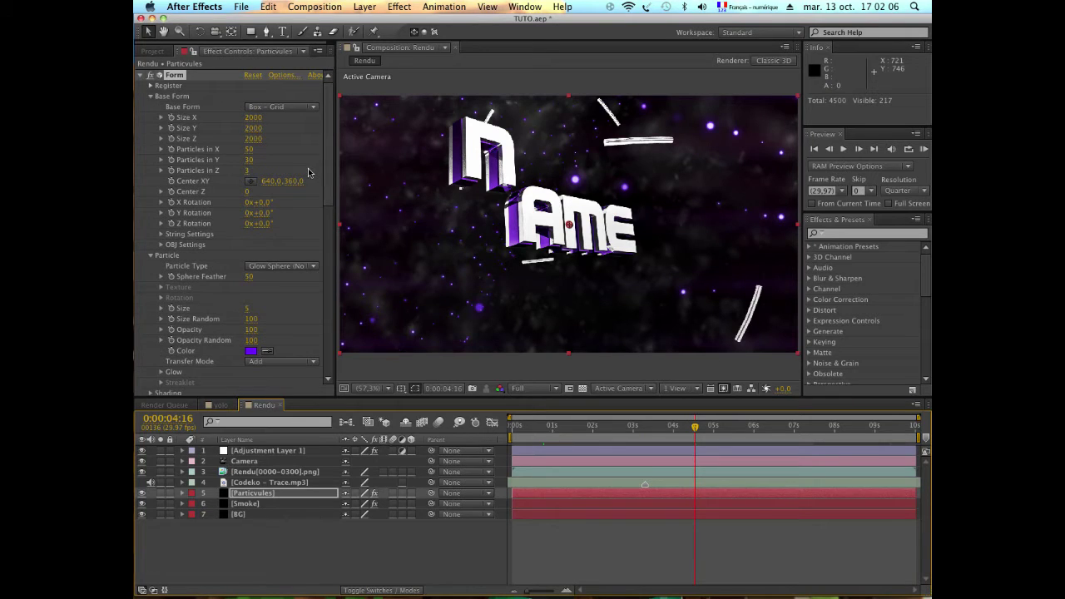
scroll(308, 172, "down", 3)
scroll(305, 167, "up", 3)
Hide all seven layers and add a new adjustment layer below Adjustment Layer 1
left_click_drag(230, 543, 214, 445)
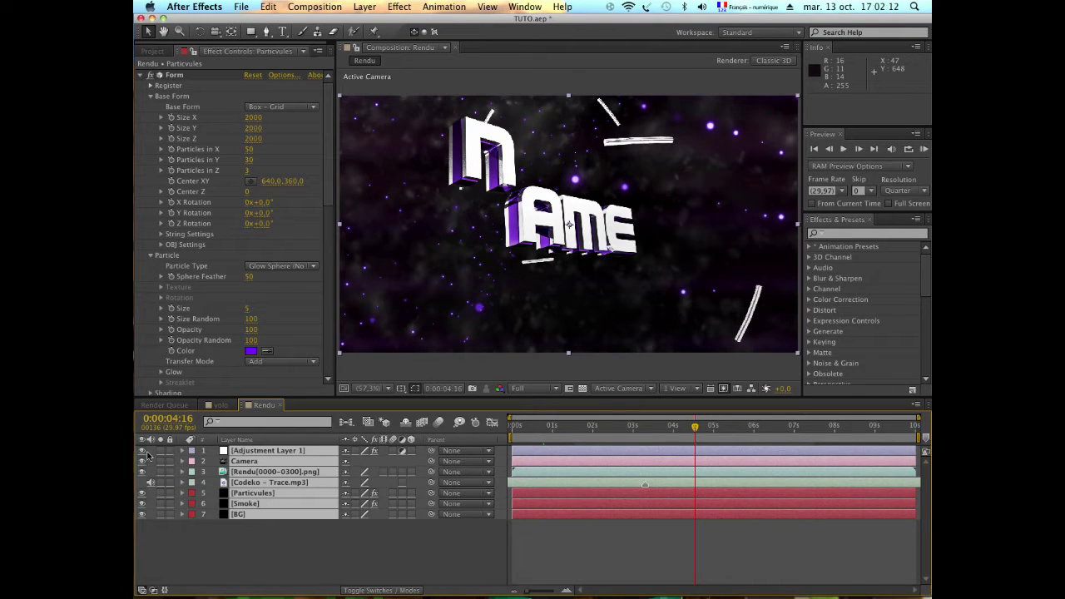
left_click_drag(142, 452, 157, 496)
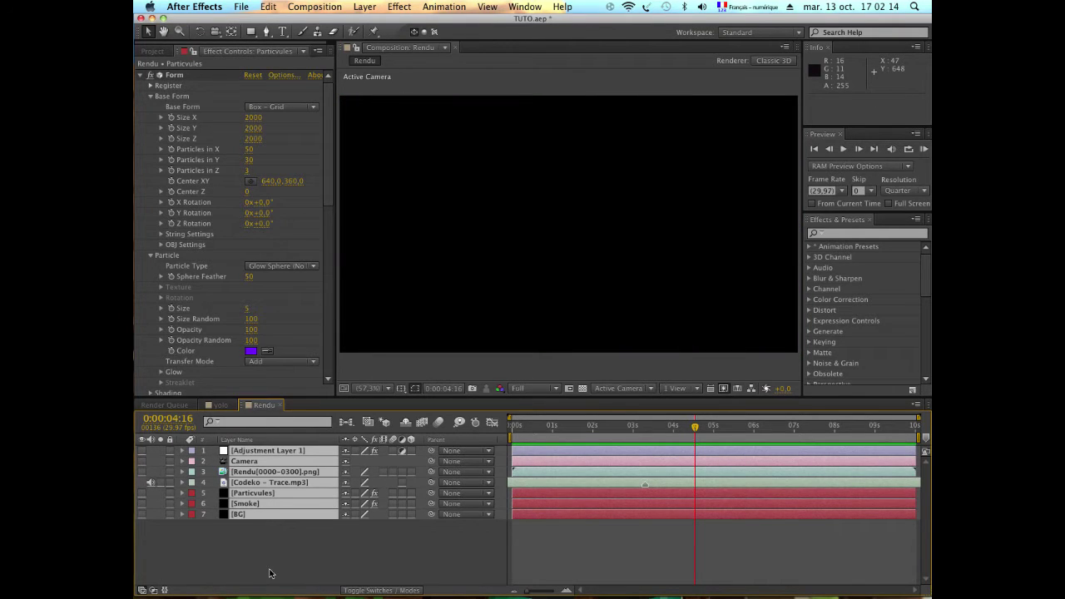
left_click(364, 6)
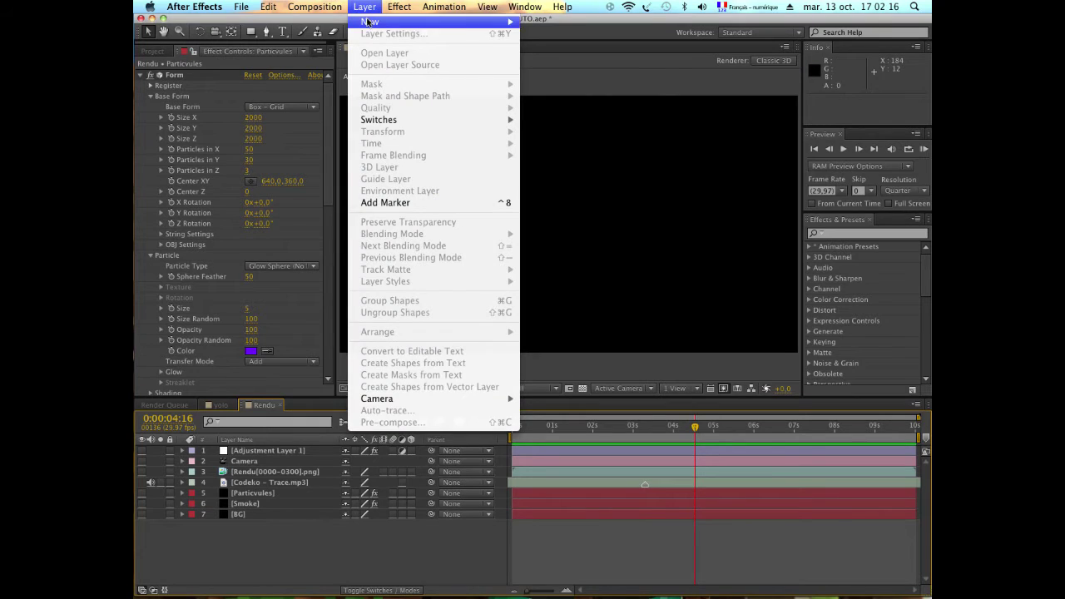
mouse_move(367, 22)
left_click(610, 97)
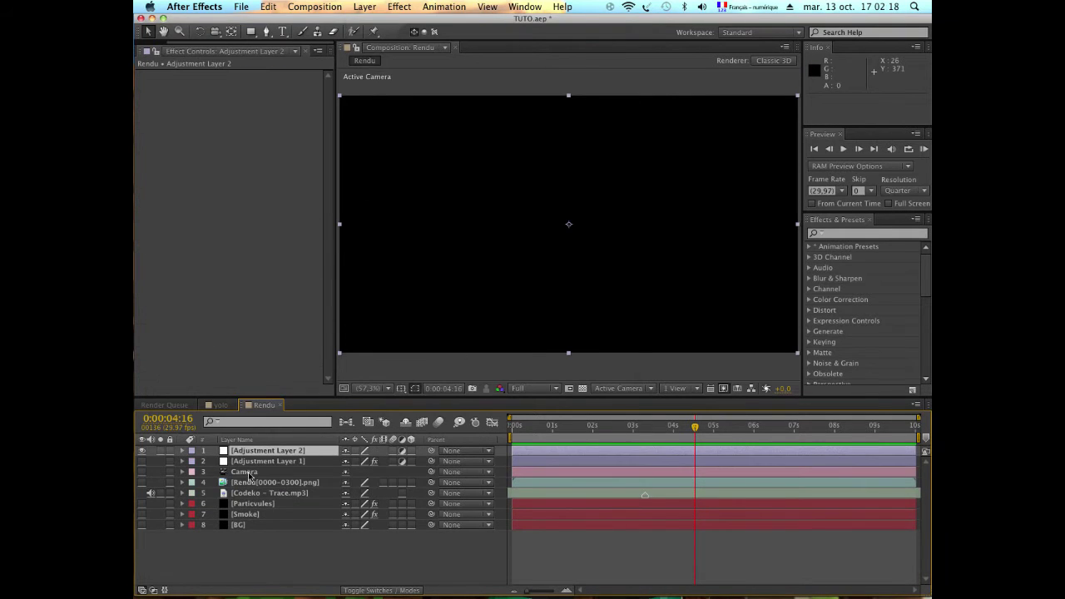
left_click_drag(250, 453, 250, 467)
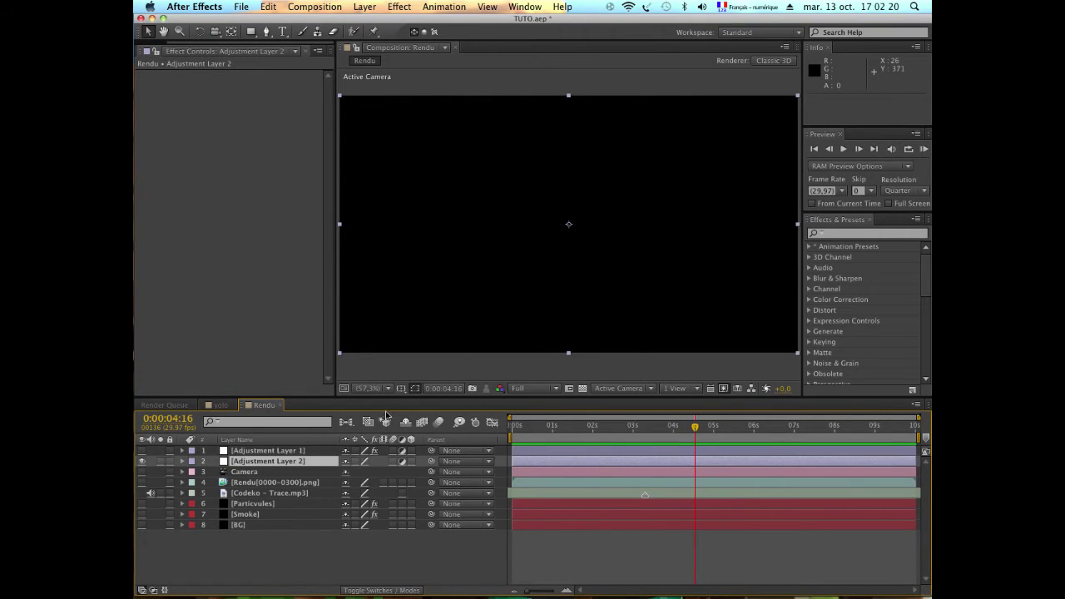
Apply the Distort > Transform effect to the new adjustment layer
left_click(461, 7)
mouse_move(391, 6)
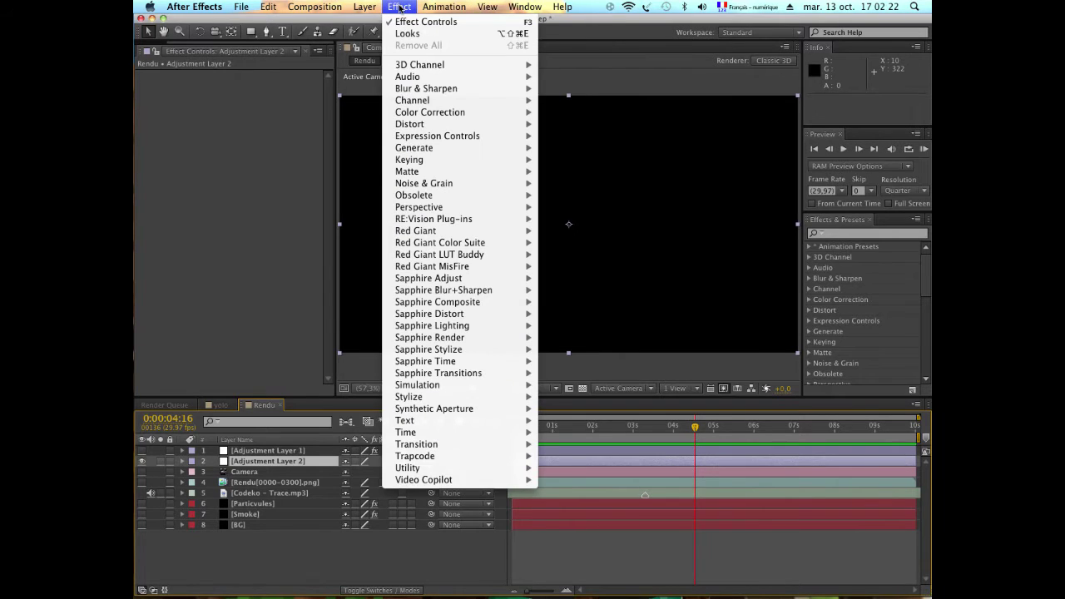
mouse_move(434, 135)
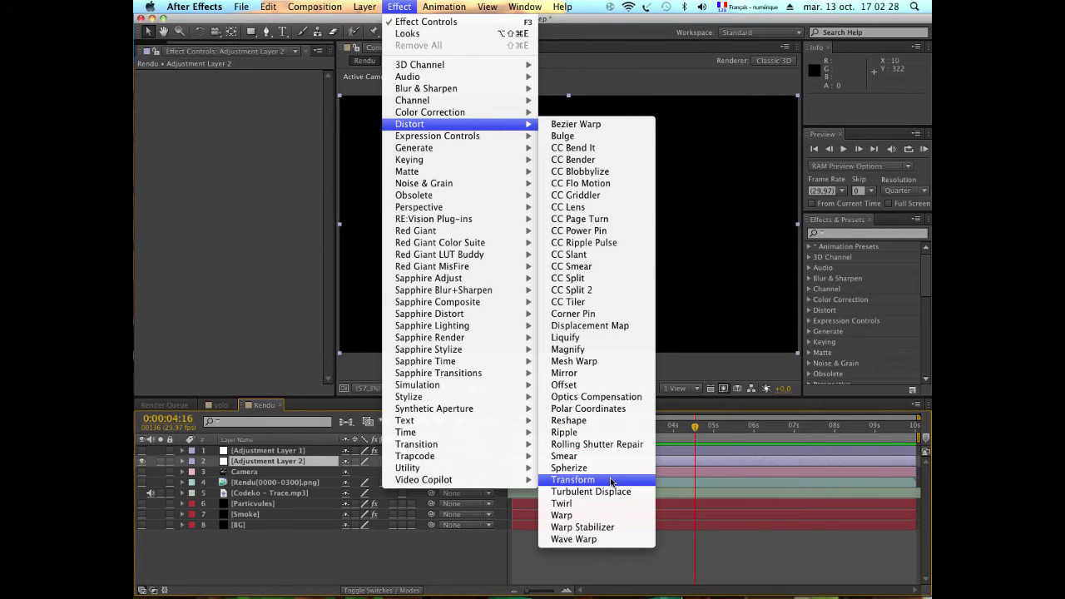
left_click(572, 480)
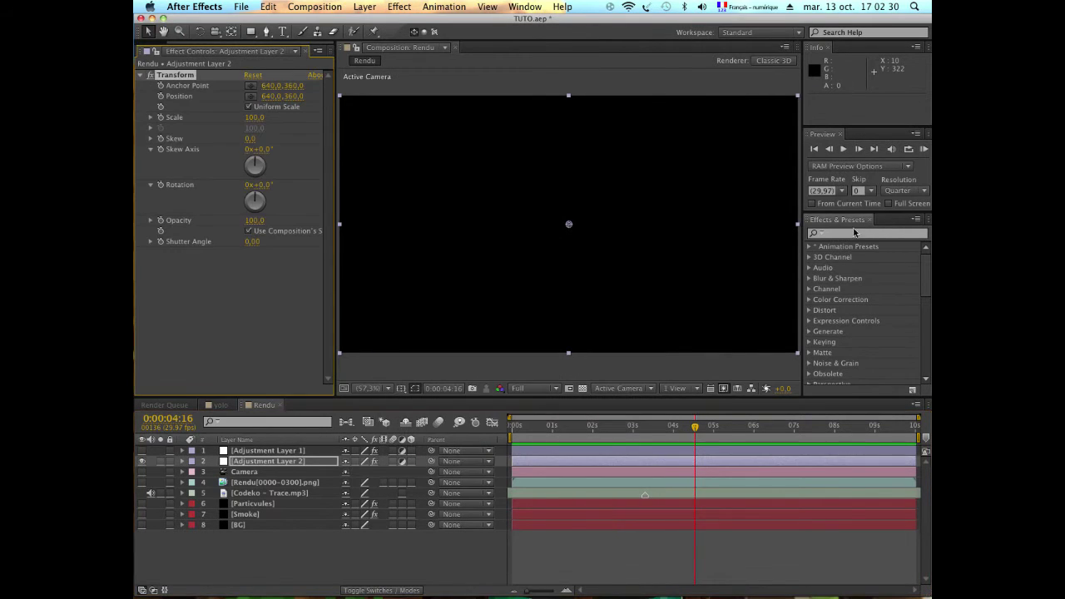
left_click(846, 235)
type("ran")
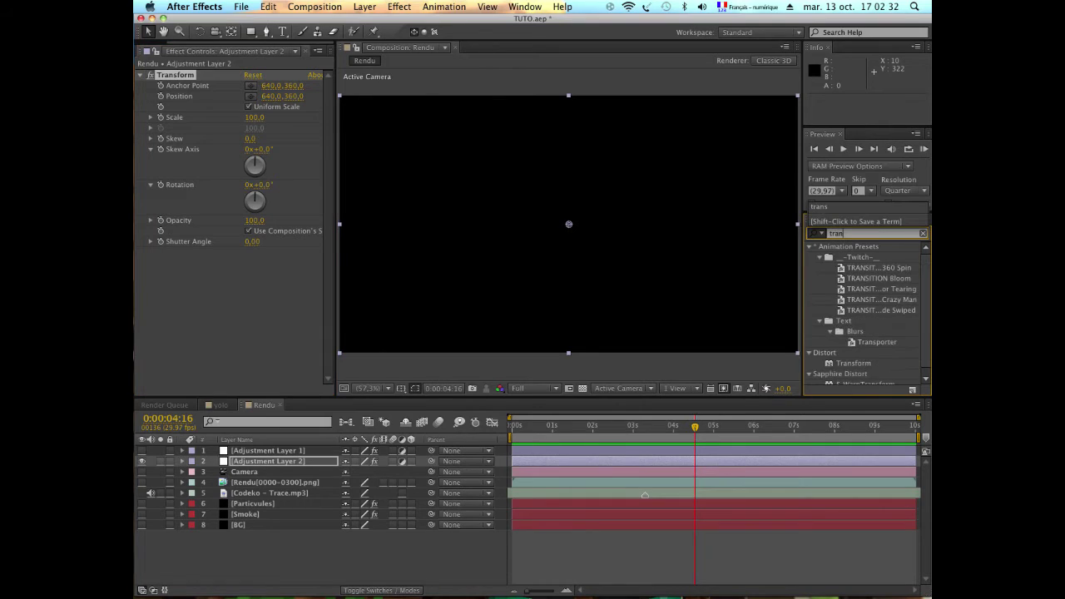
type("sform")
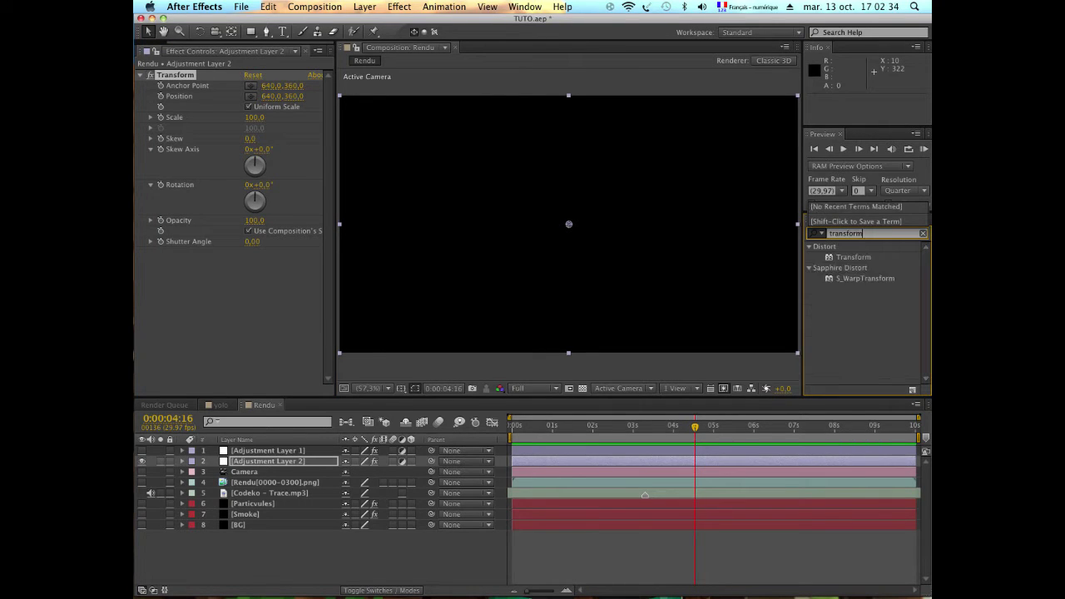
type("g")
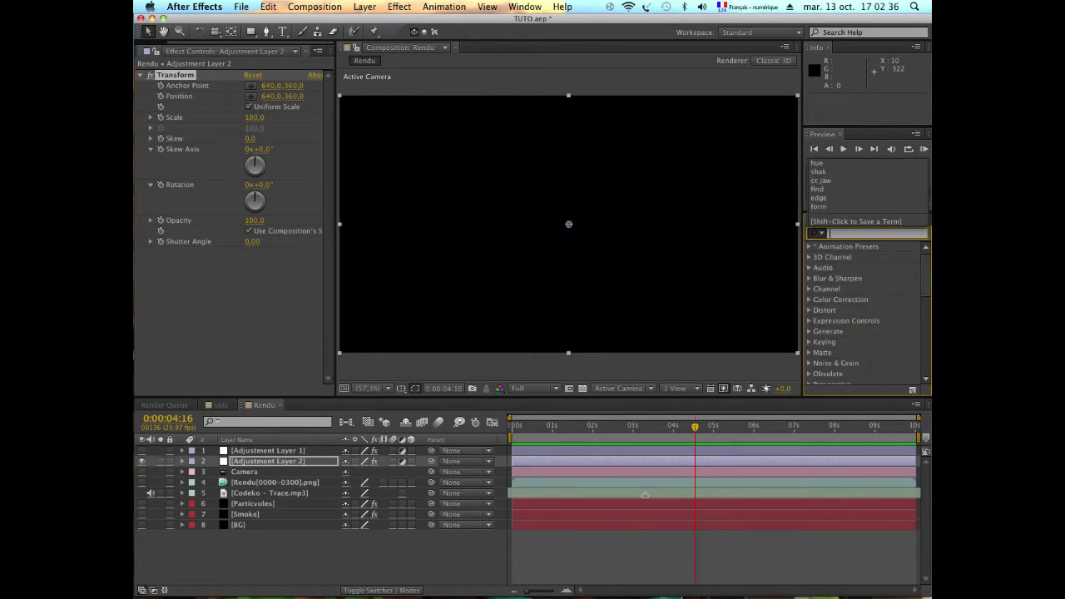
type("eometrie")
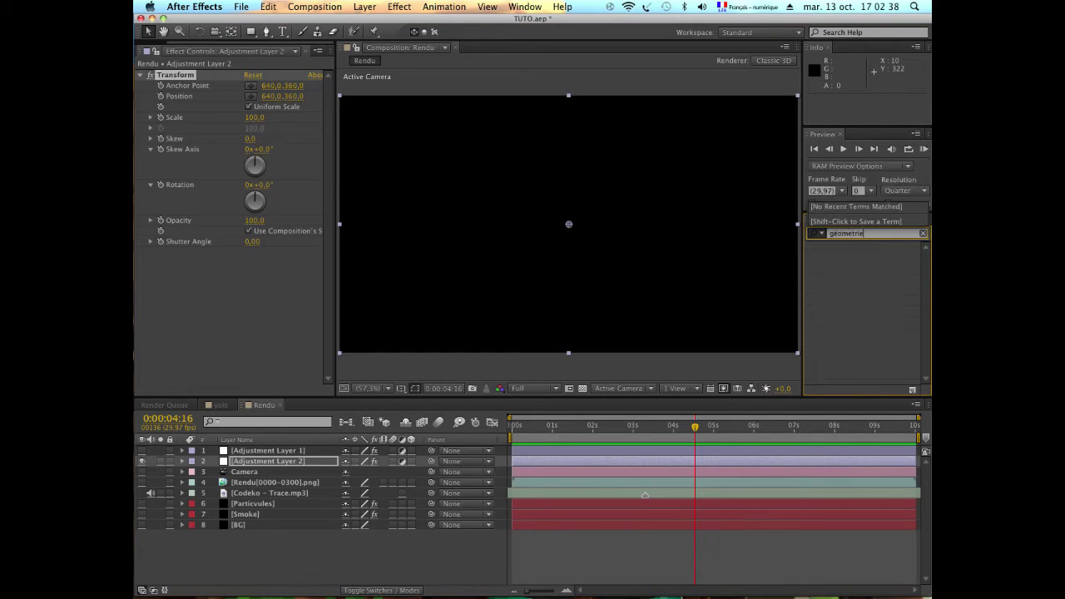
key("Escape")
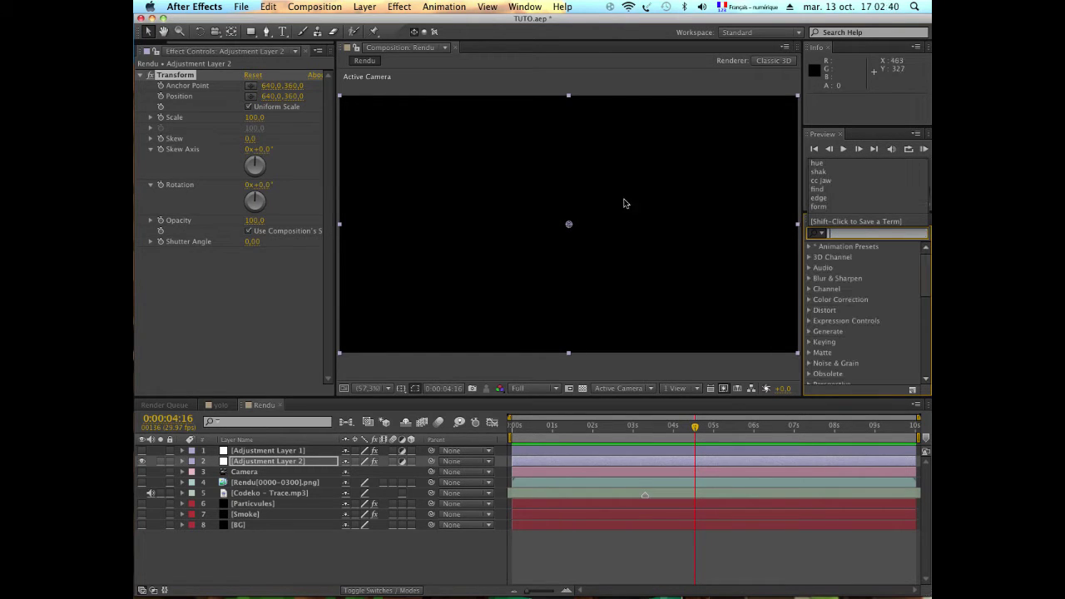
left_click(199, 316)
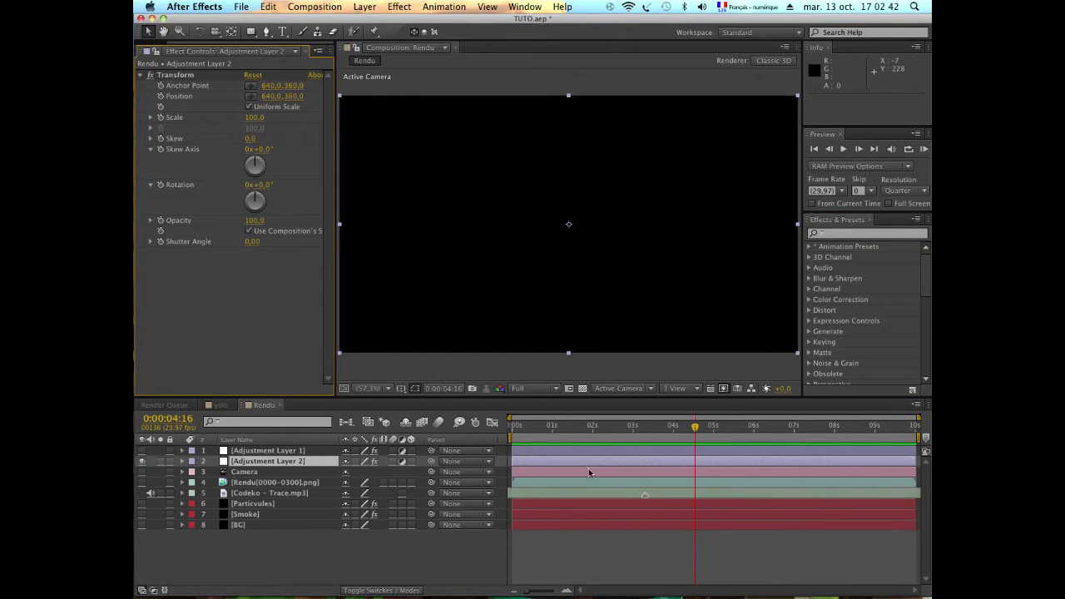
Expand the Codeko - Trace.mp3 layer to show its audio waveform
key("Home")
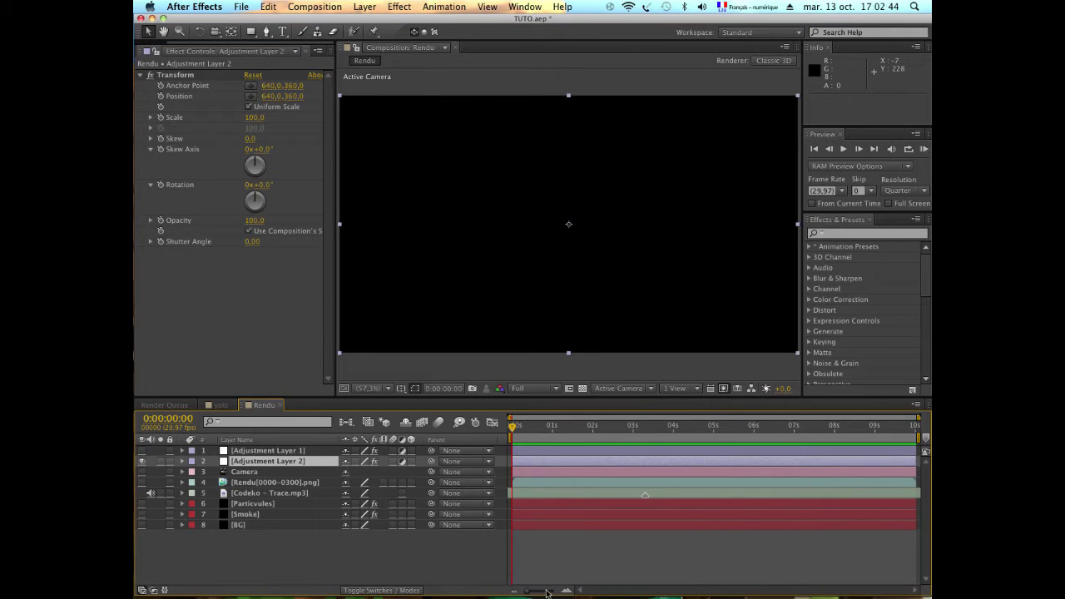
left_click(182, 493)
left_click(193, 504)
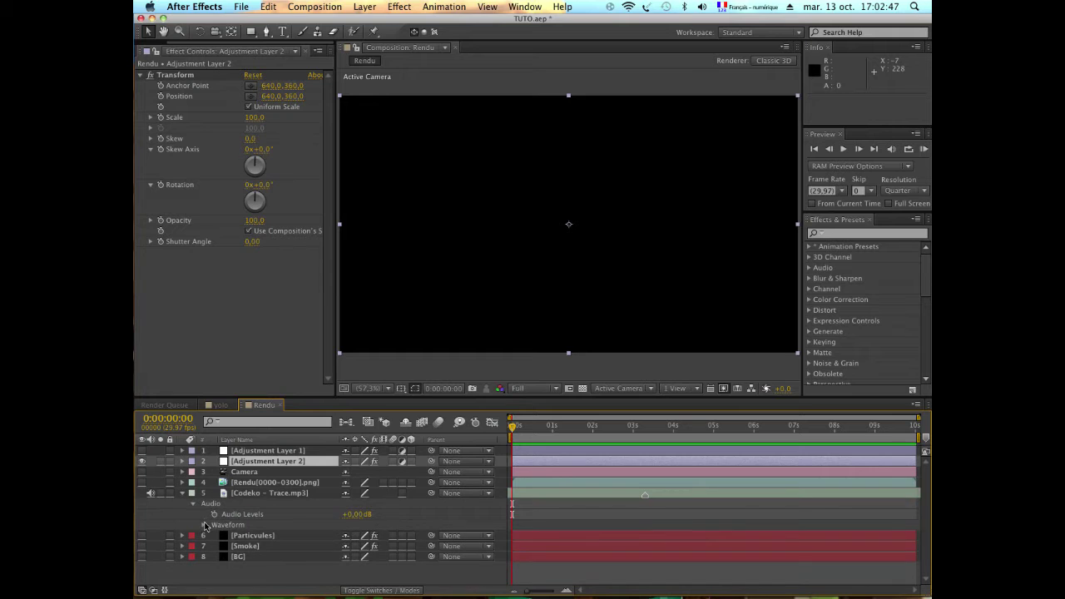
left_click(204, 525)
scroll(632, 520, "down", 1)
scroll(632, 520, "up", 1)
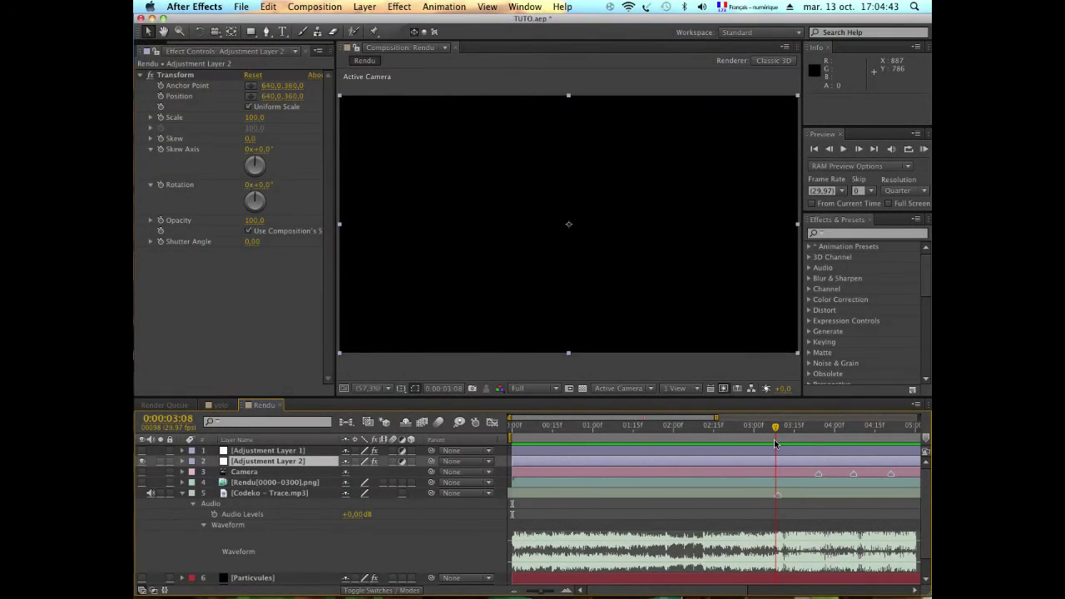
Set a 100.0 Scale keyframe at 0:00:03:09 and reveal it with U
left_click(779, 441)
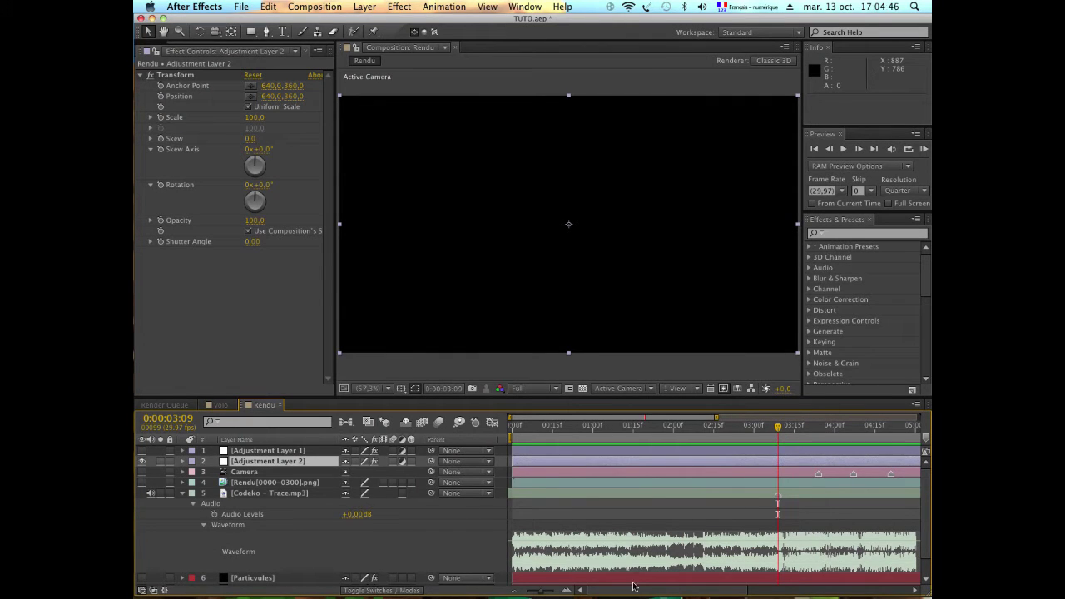
left_click_drag(632, 587, 691, 587)
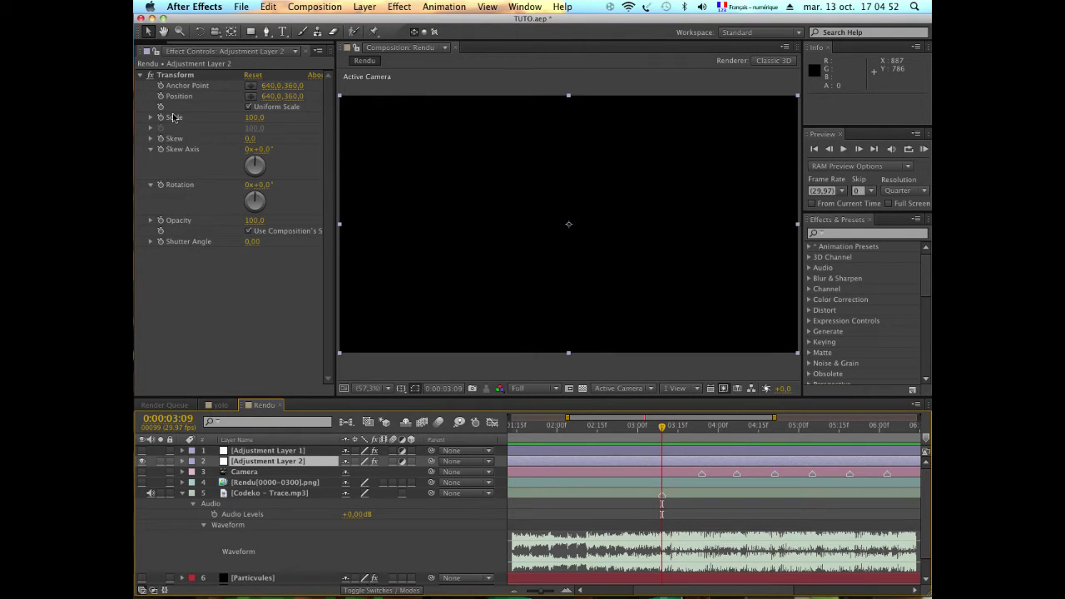
left_click(161, 119)
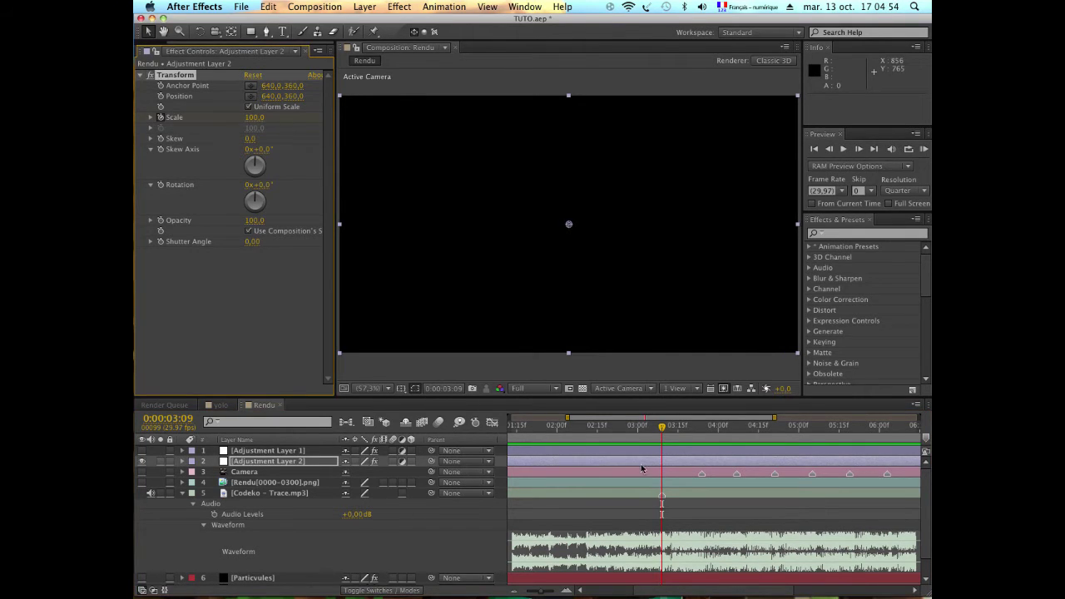
left_click(260, 463)
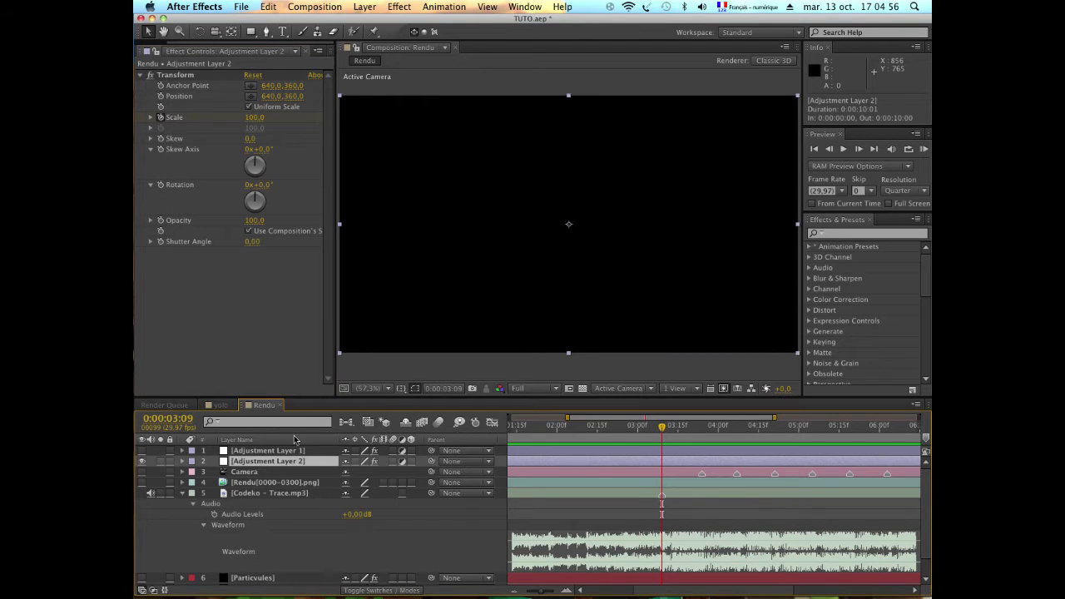
key("u")
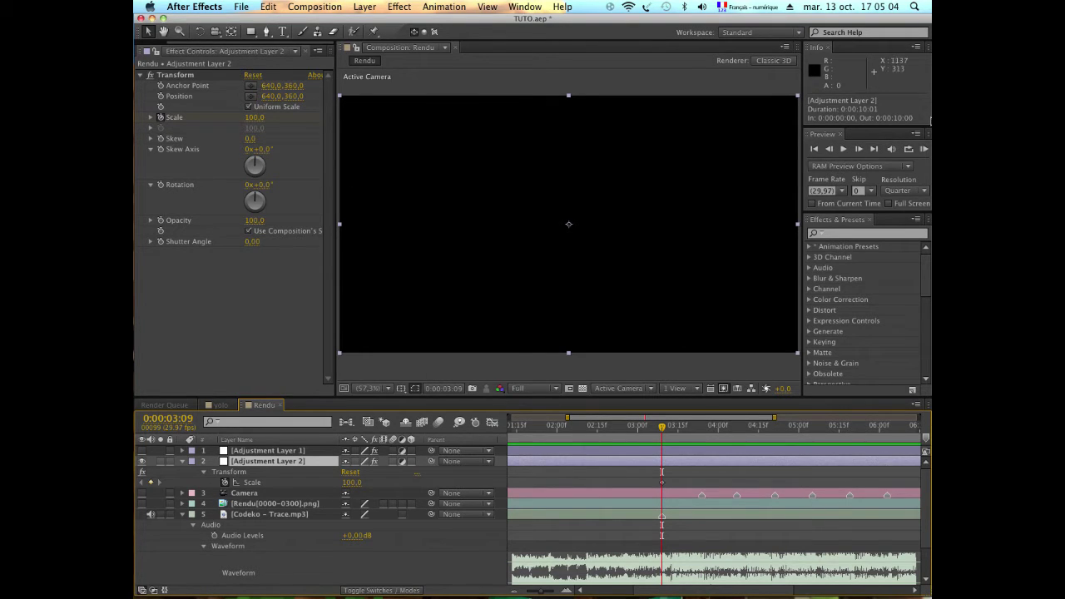
Add a 130.0 Scale keyframe at 0:00:03:14
left_click(859, 148)
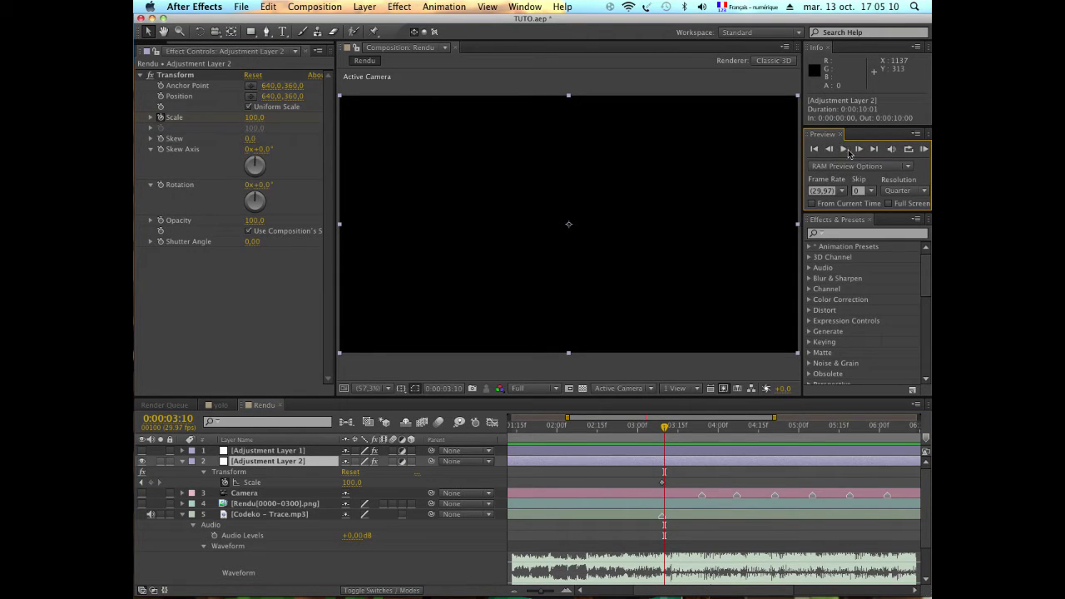
left_click(829, 149)
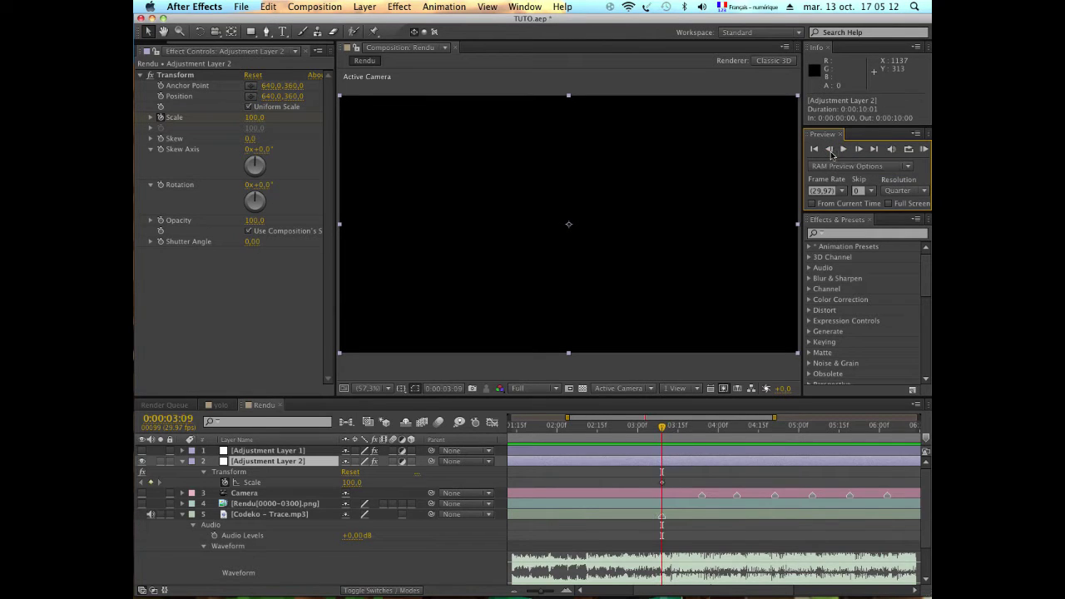
left_click(859, 149)
left_click(860, 148)
left_click(859, 149)
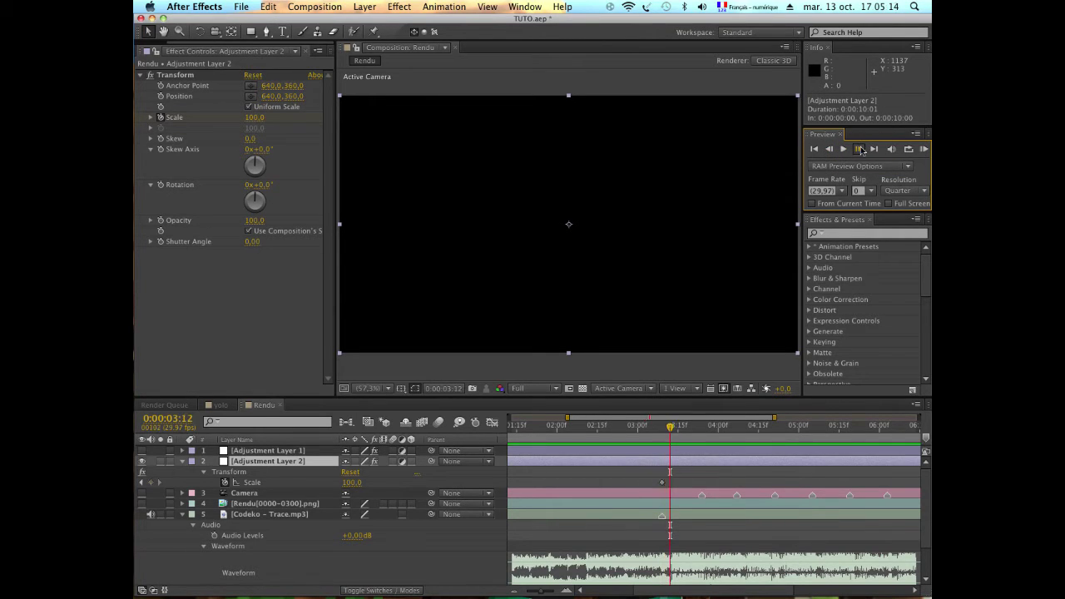
left_click(859, 149)
left_click(859, 149)
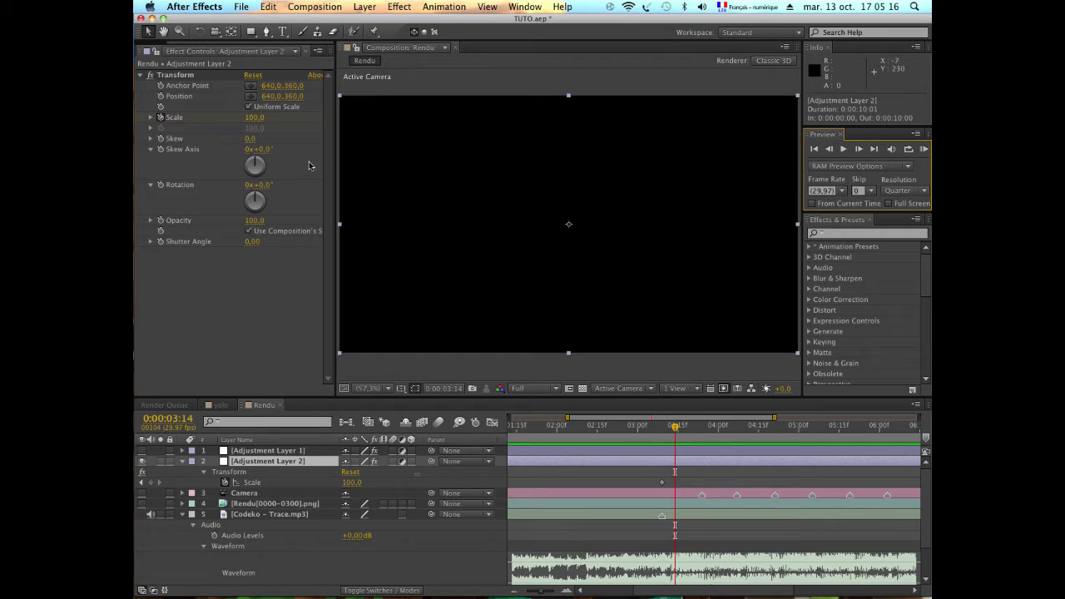
left_click(257, 118)
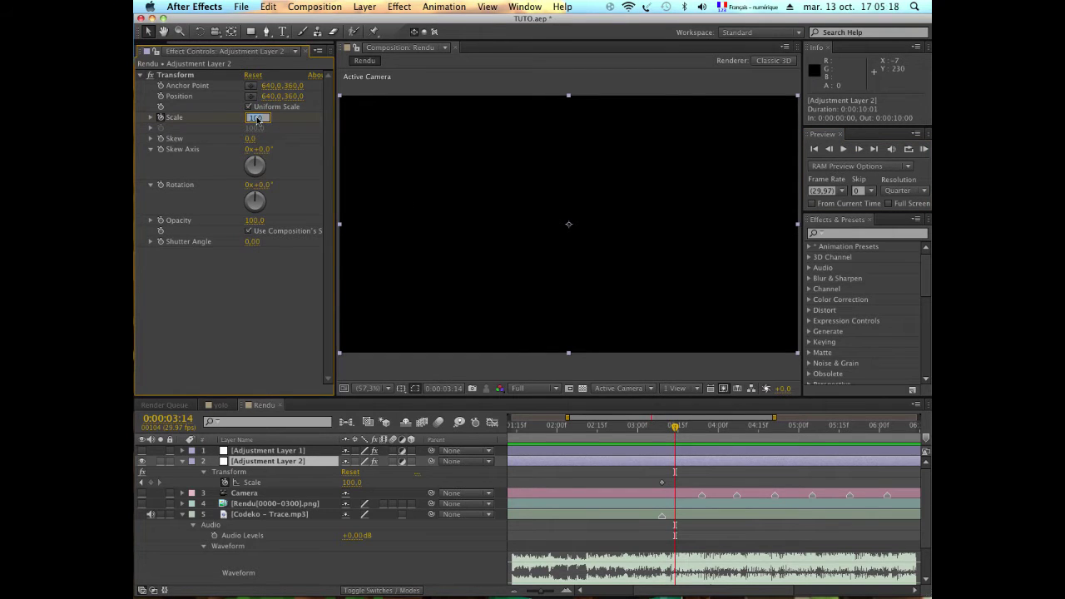
type("130")
key("Return")
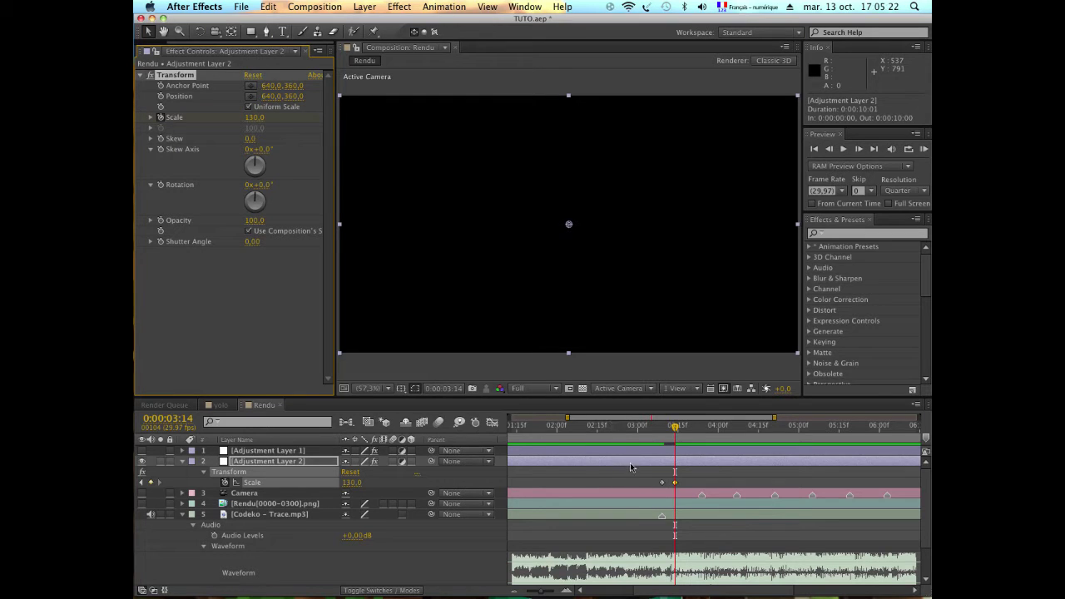
Copy both Scale keyframes and move the playhead to 0:00:03:24
mouse_move(629, 463)
left_mouse_down()
mouse_move(694, 488)
mouse_move(655, 491)
left_mouse_up()
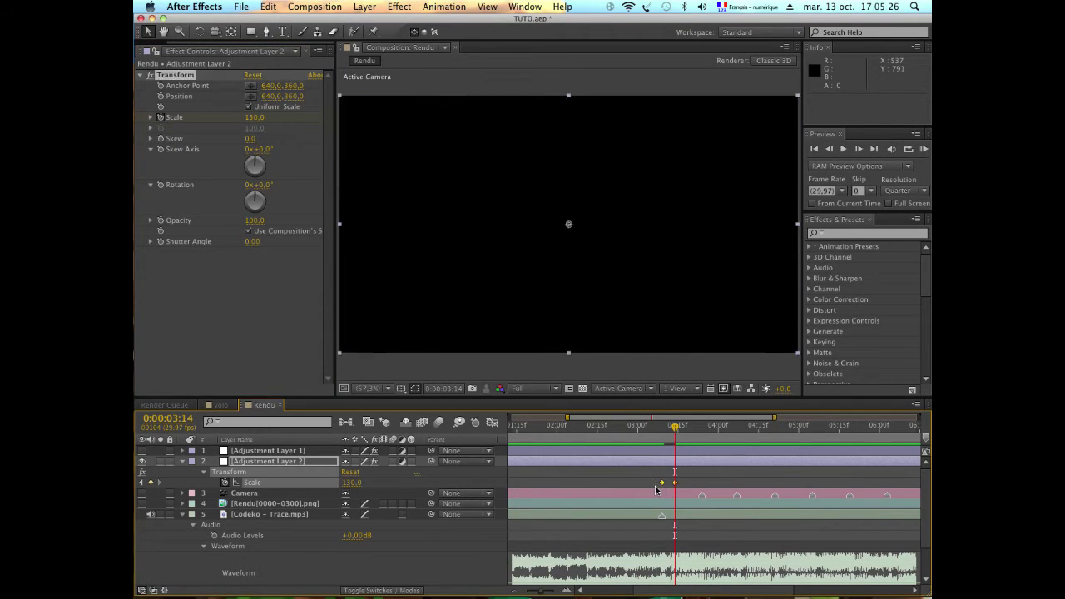
key("cmd+c")
key("super+c")
left_click_drag(694, 434, 703, 434)
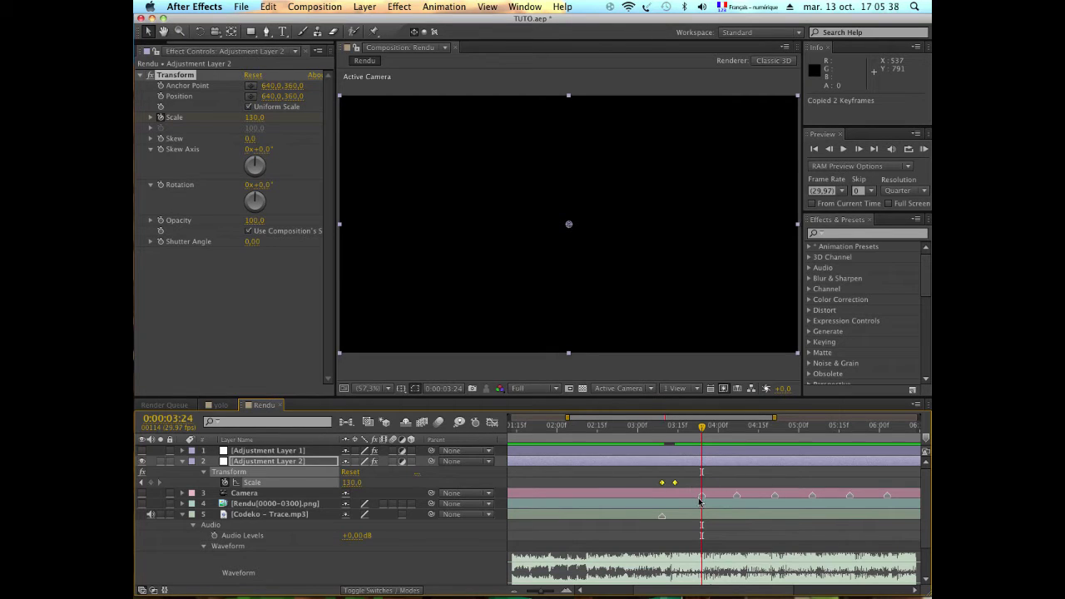
Paste the Scale pulse pair at 0:00:03:24, 0:00:04:09, the next beat and 0:00:07:15
key("super+v")
left_click_drag(738, 427, 812, 438)
key("super+v")
key("super+v")
key("super+v")
scroll(813, 437, "right", 5)
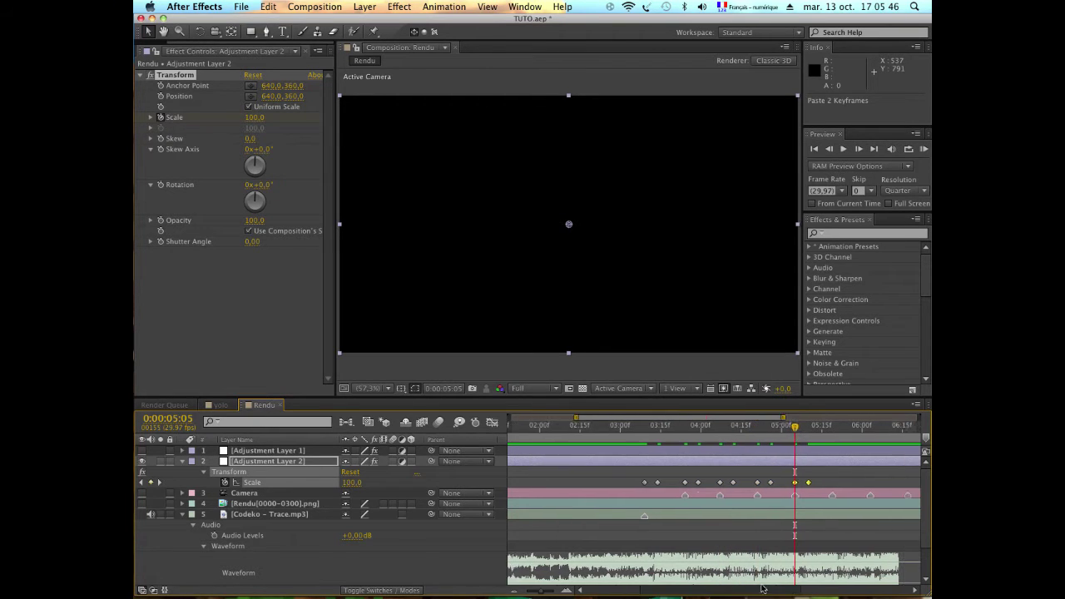
left_click_drag(713, 427, 894, 428)
key("super+v")
key("super+v")
key("super+v")
key("super+v")
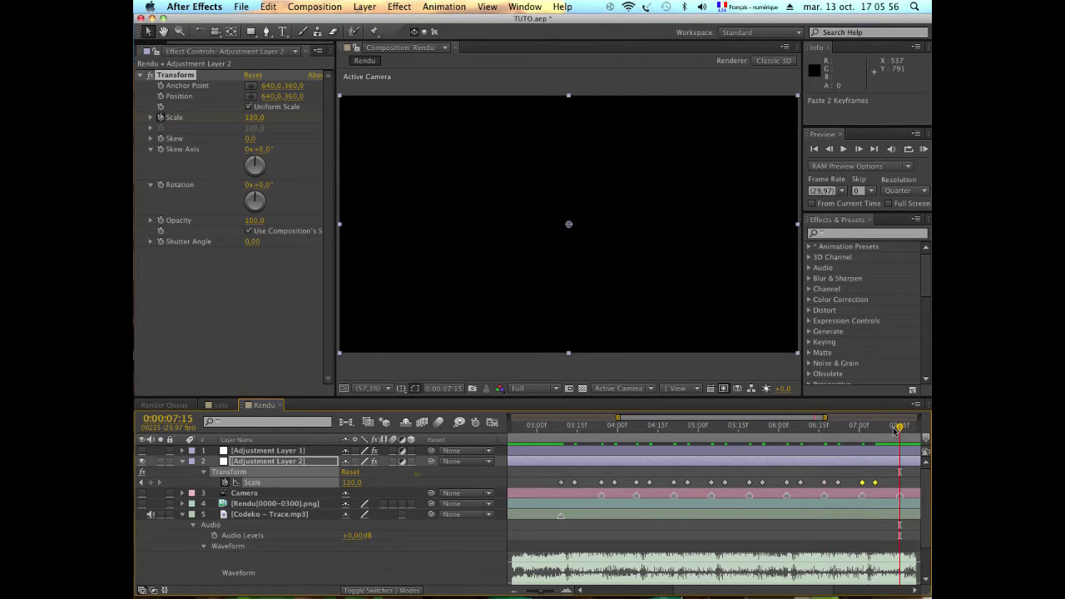
key("super+v")
Paste further Scale pulse pairs at 0:00:08:01, 0:00:08:15 and 0:00:08:27
scroll(835, 480, "right", 5)
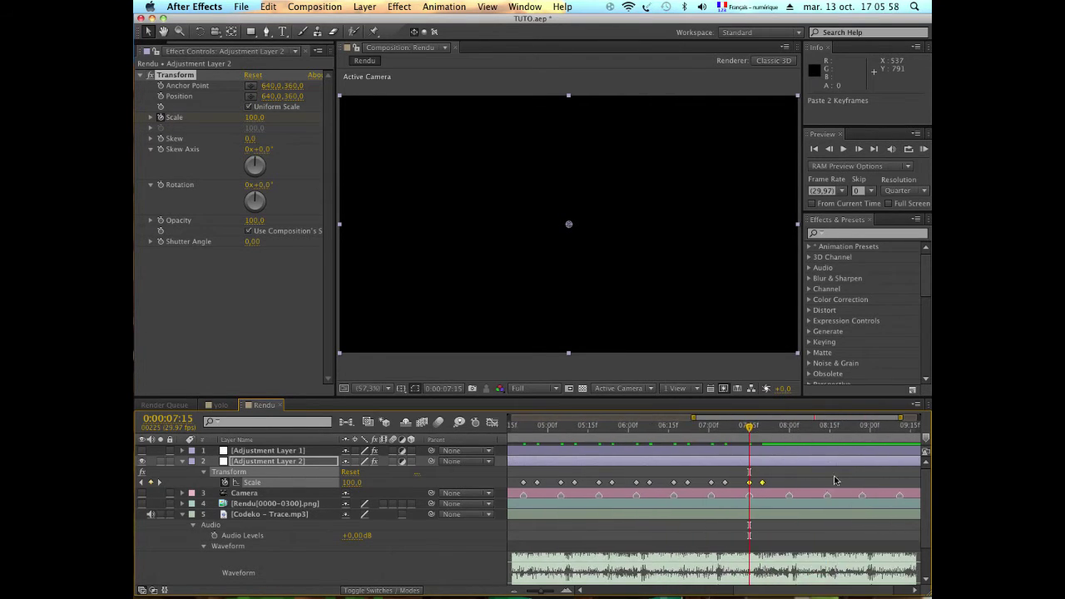
left_click_drag(787, 428, 791, 428)
key("super+v")
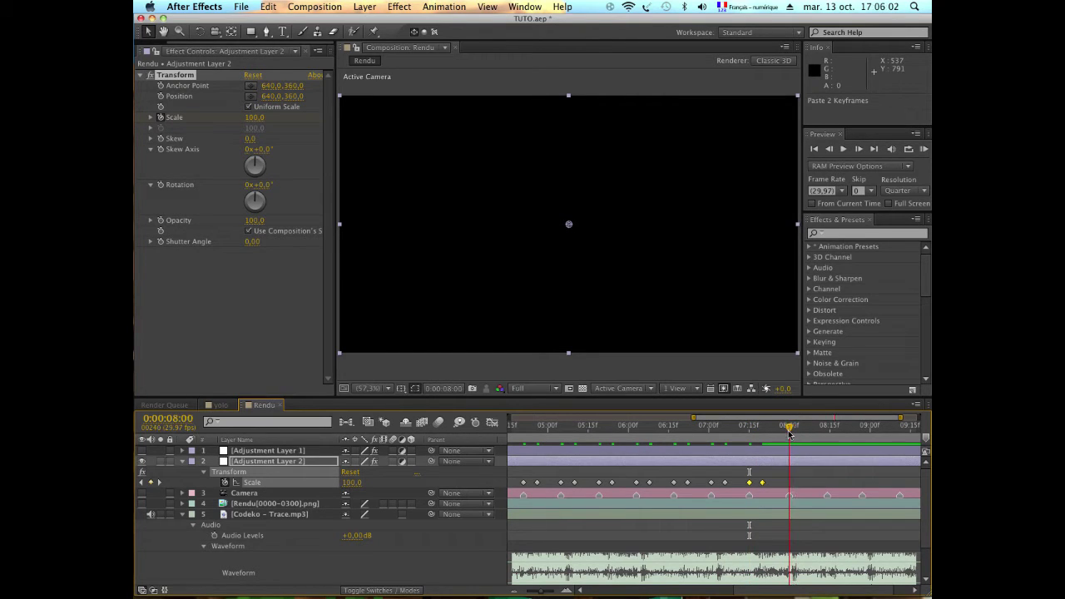
left_click_drag(792, 427, 899, 427)
key("super+v")
key("super+v")
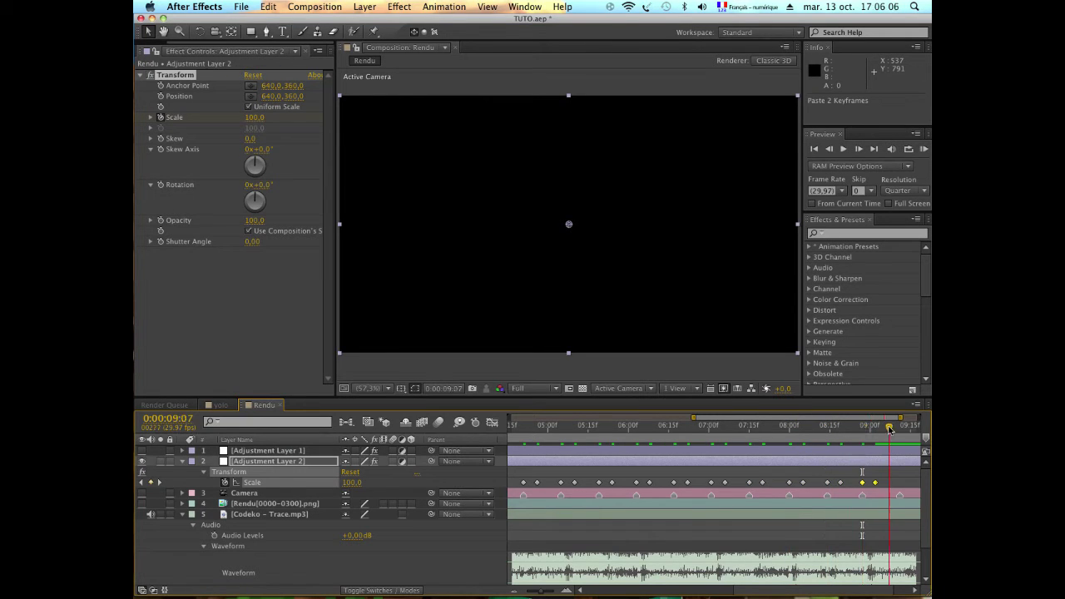
key("super+v")
scroll(694, 587, "right", 2)
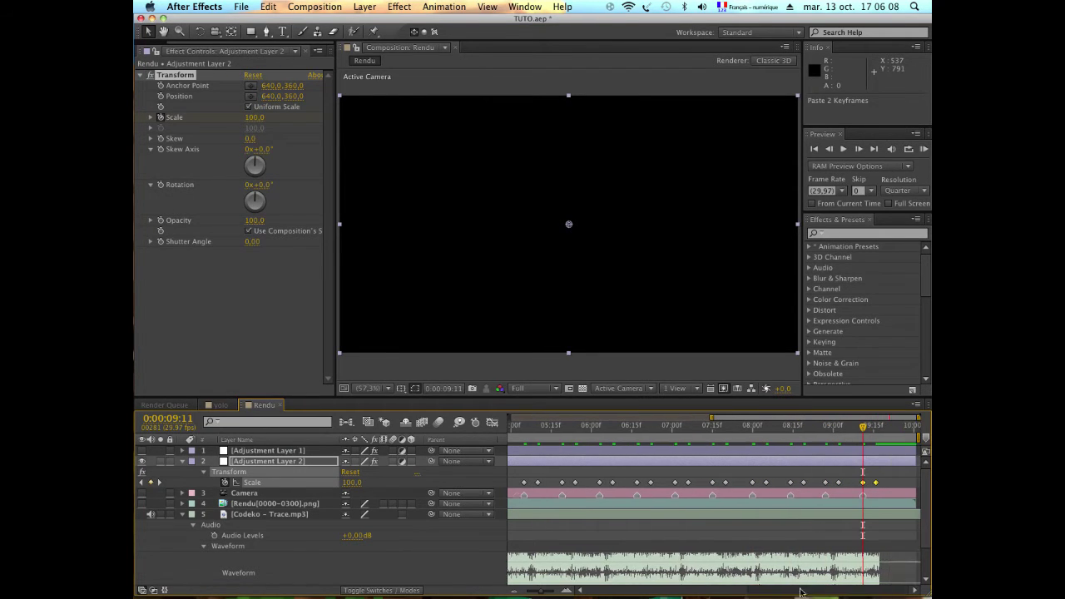
left_click(913, 429)
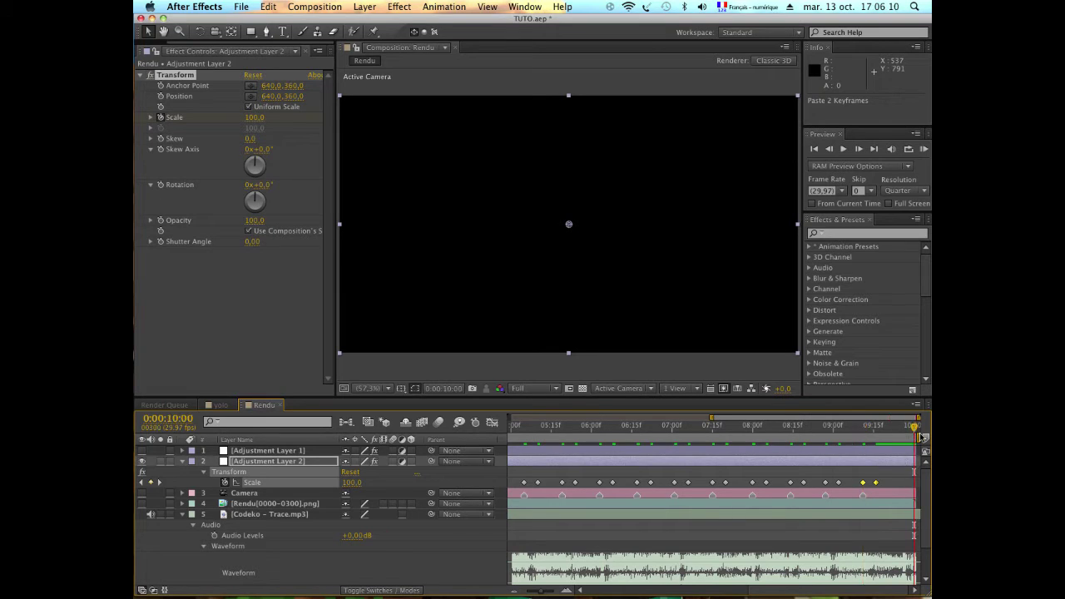
type("130")
Set Scale to 0.0 at 0:00:10:00 as the final keyframe
left_click(351, 482)
type("0")
key("Return")
left_click_drag(848, 596, 526, 549)
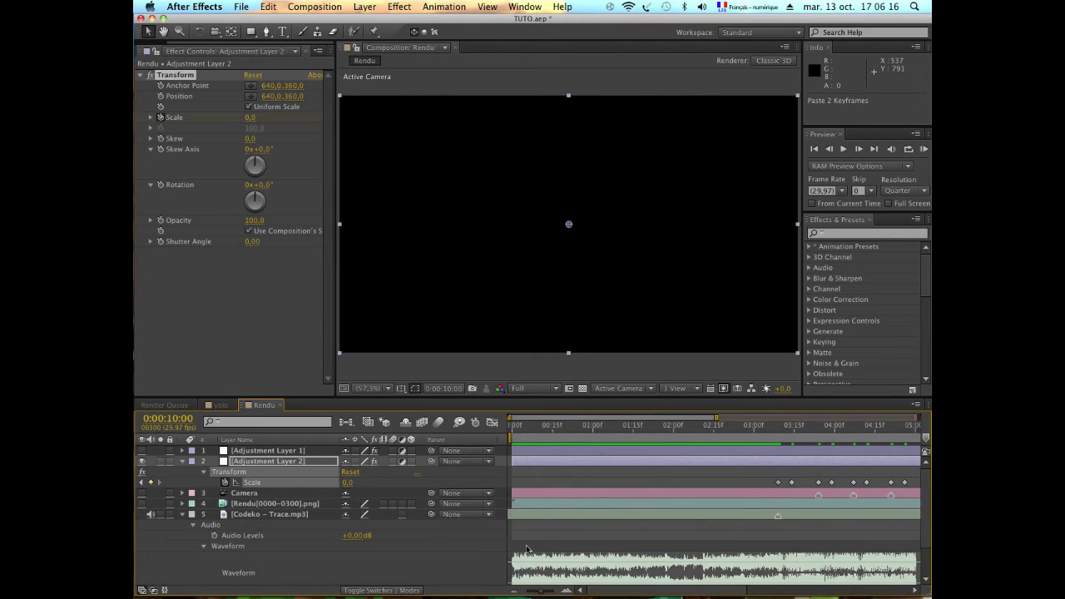
Turn a hidden layer back on and start a RAM preview showing the 3D text
left_click(144, 502)
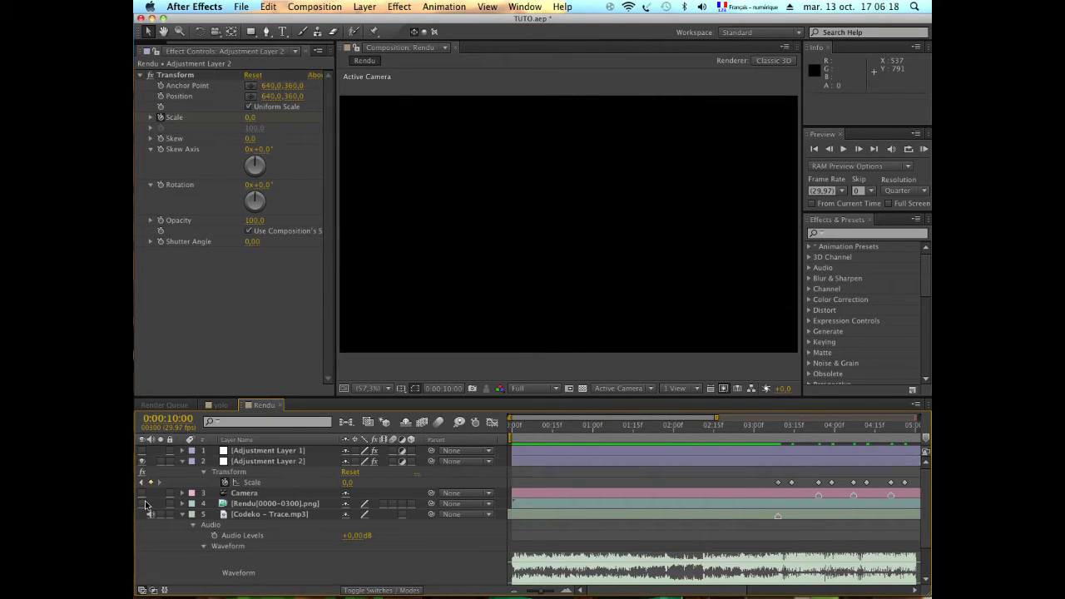
left_click(142, 493)
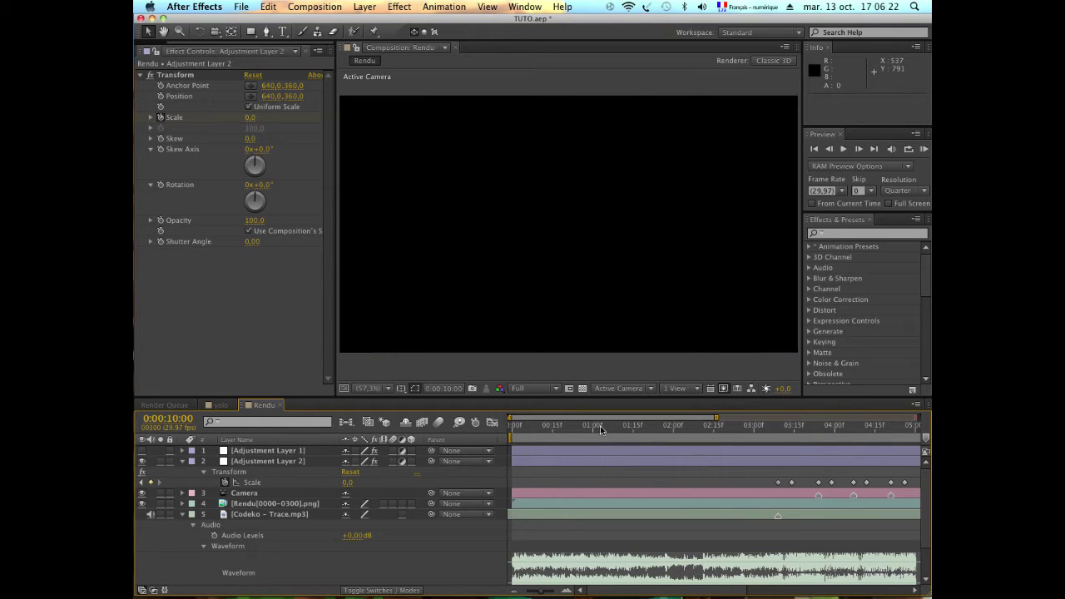
key("KP_0")
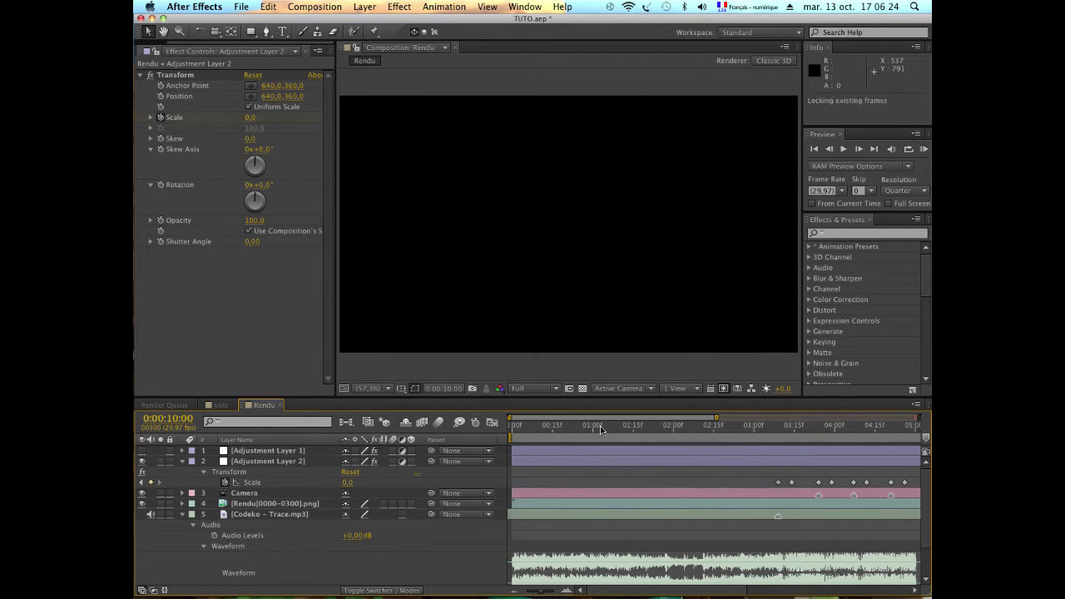
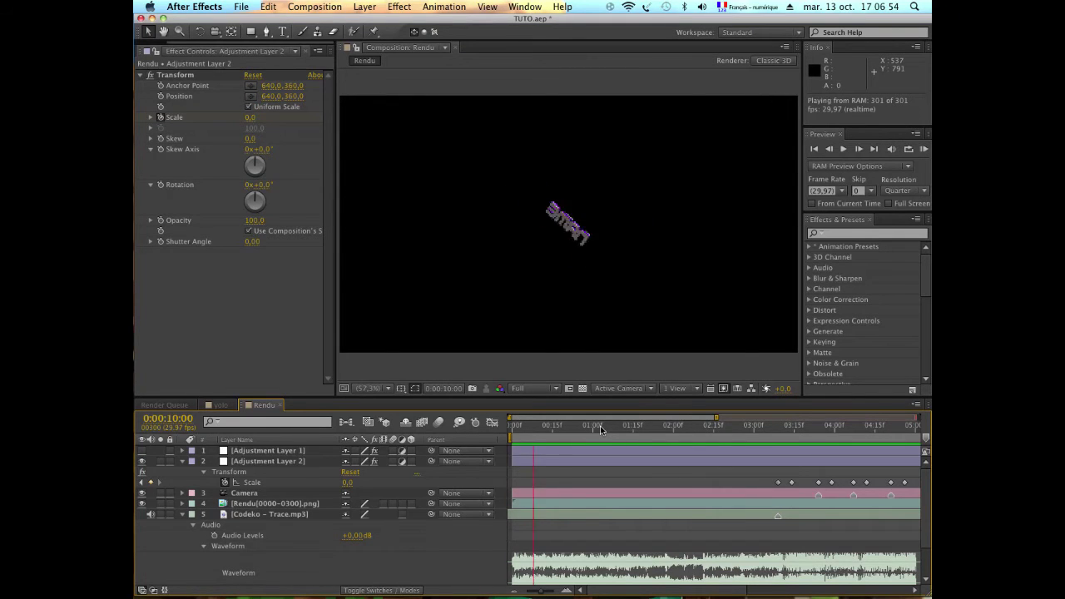
Stop the preview and move the 130 Scale keyframe from 0:00:03:09 to 0:00:03:12
key("space")
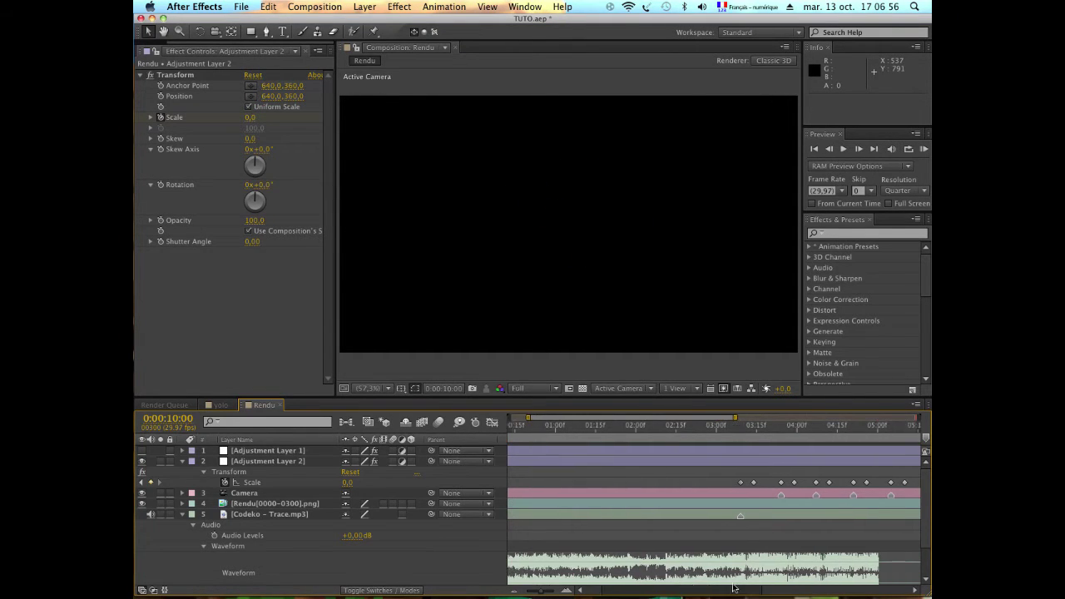
left_click_drag(713, 587, 742, 588)
left_click(715, 429)
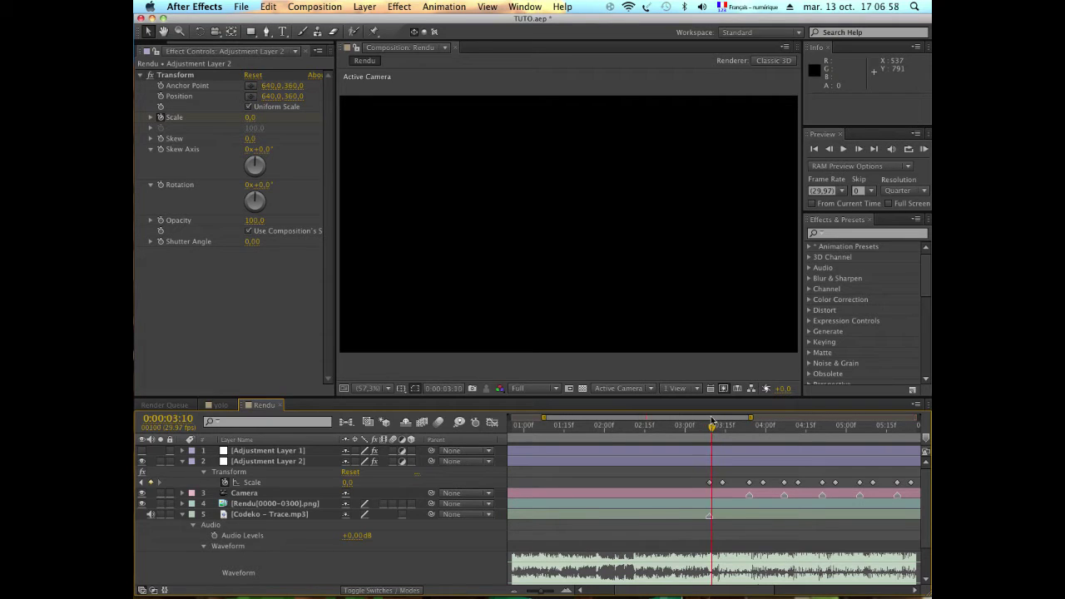
left_click_drag(715, 429, 709, 429)
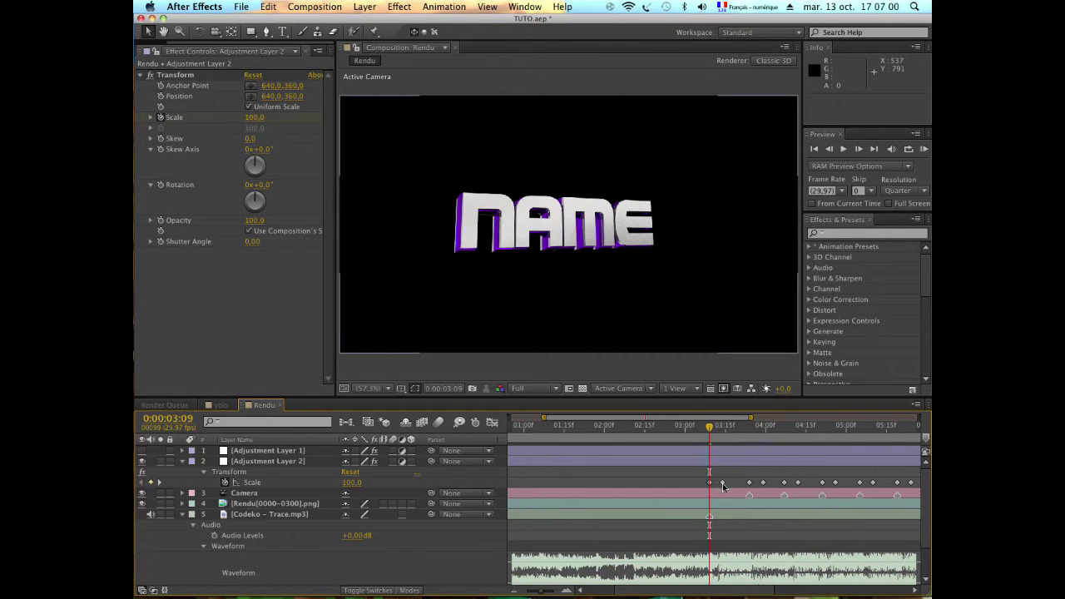
left_click(710, 482)
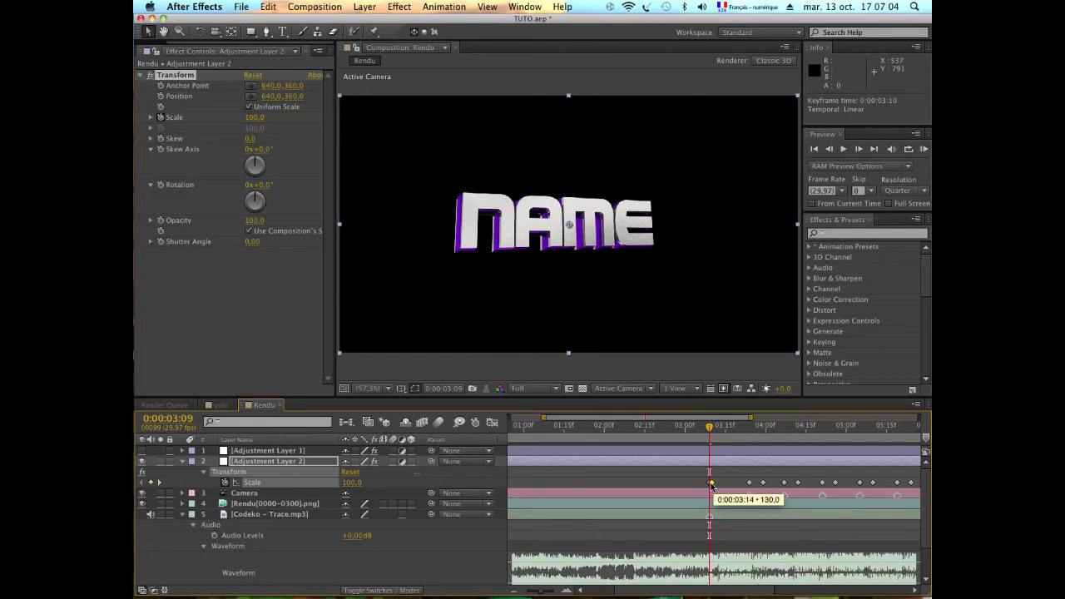
left_click(711, 432)
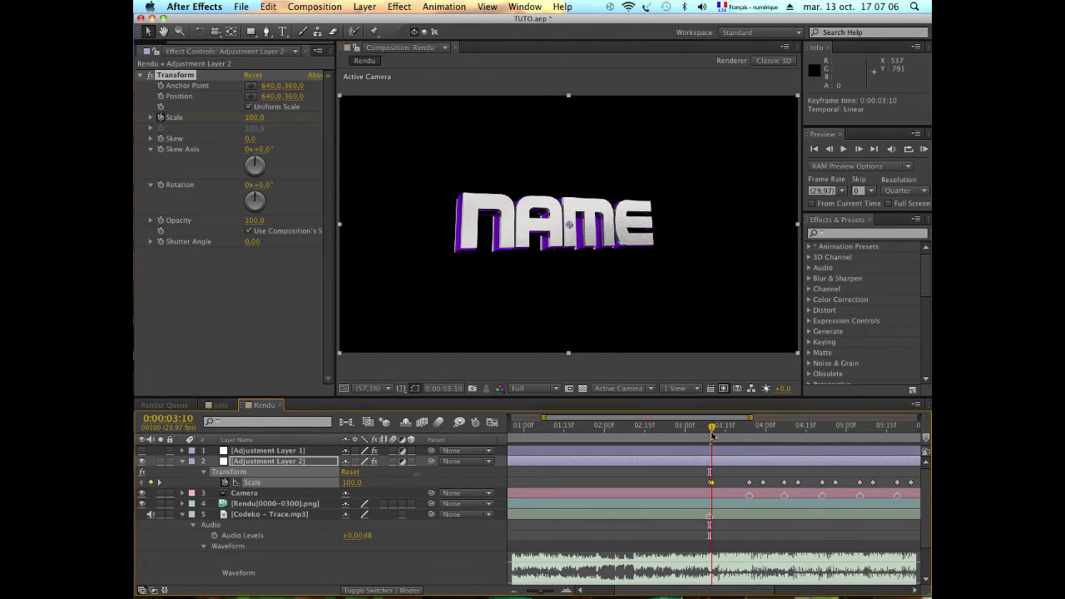
left_click_drag(711, 433, 714, 434)
left_click(831, 155)
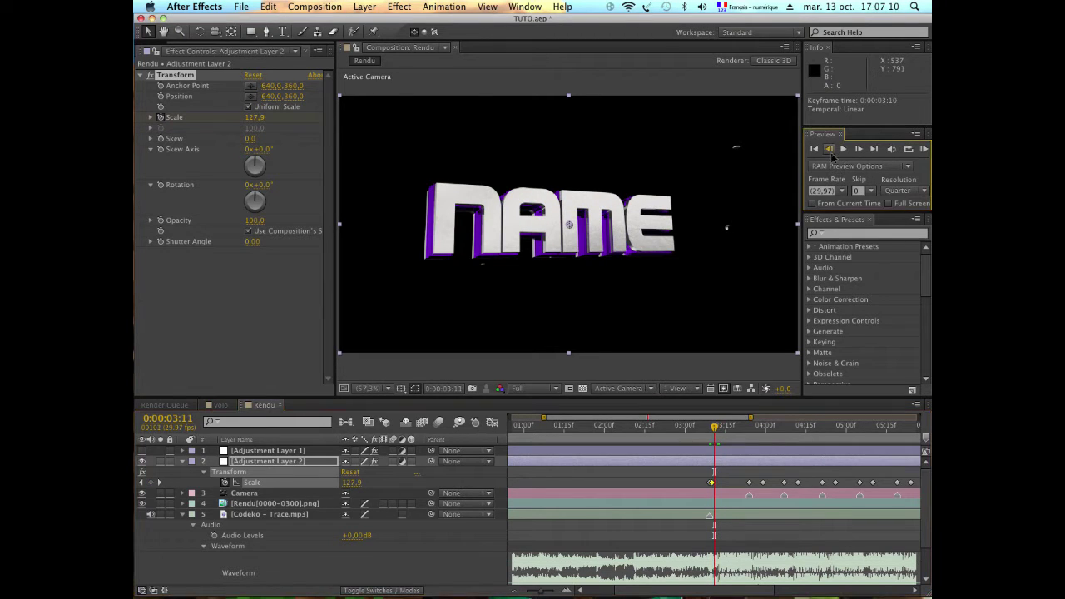
left_click(859, 149)
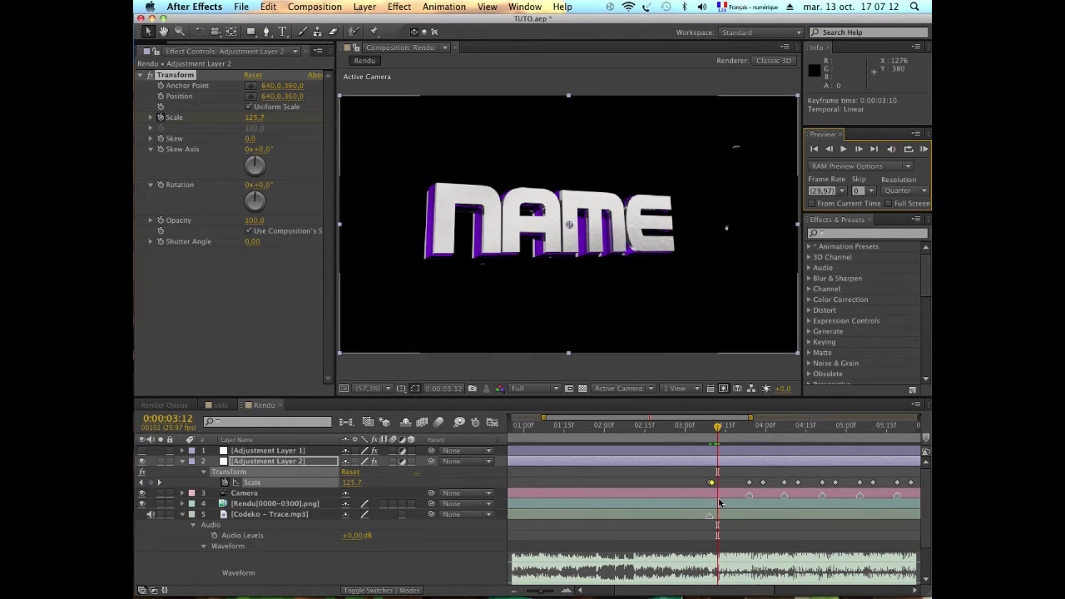
left_click_drag(713, 485, 888, 484)
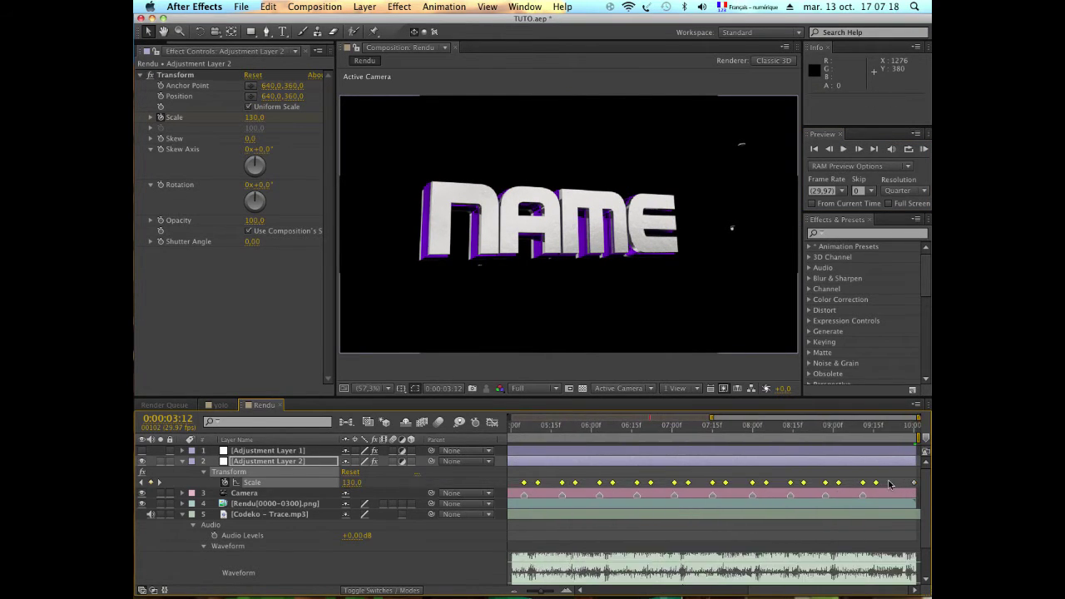
Delete the old later Scale keyframes and copy the 100-to-130 Scale keyframe pair
key("Delete")
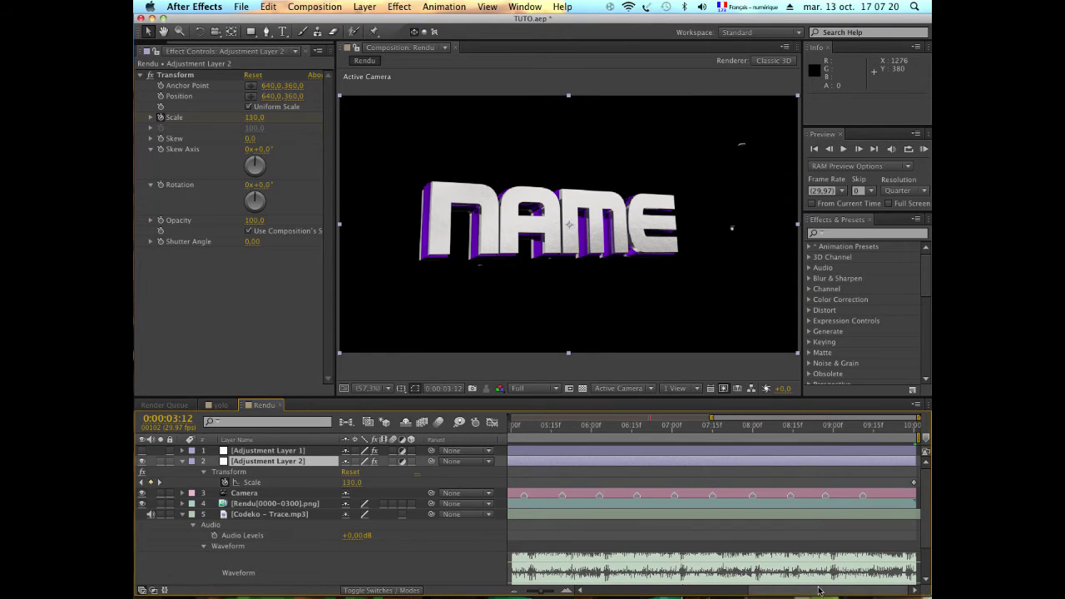
left_click_drag(818, 591, 721, 590)
left_click_drag(624, 486, 665, 485)
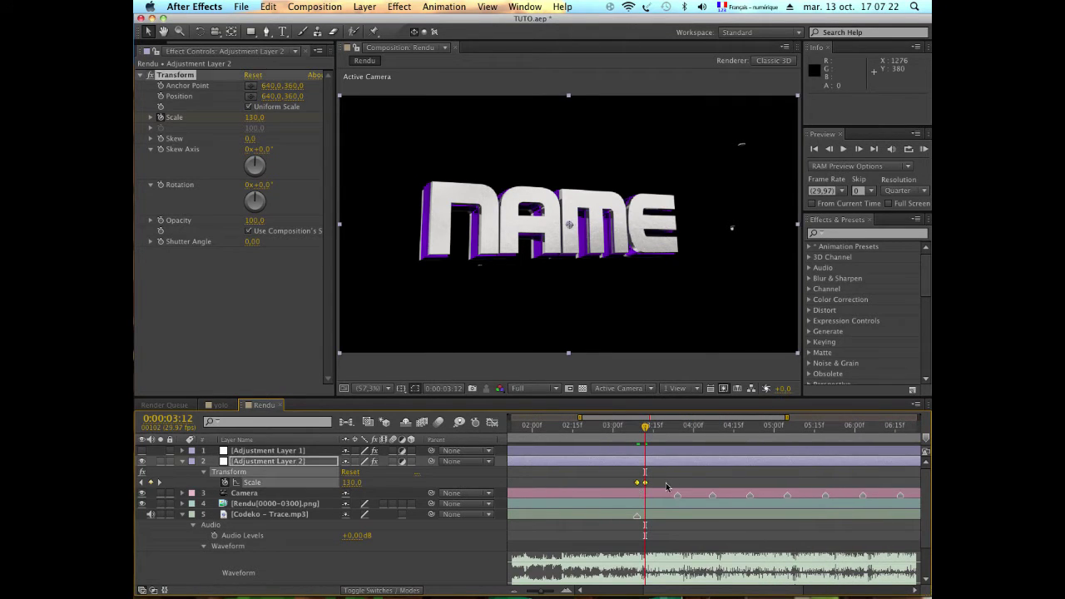
key("ctrl+c")
Paste the Scale pop pair on each beat up to about 0:00:06, redoing one misplaced paste
left_click(678, 431)
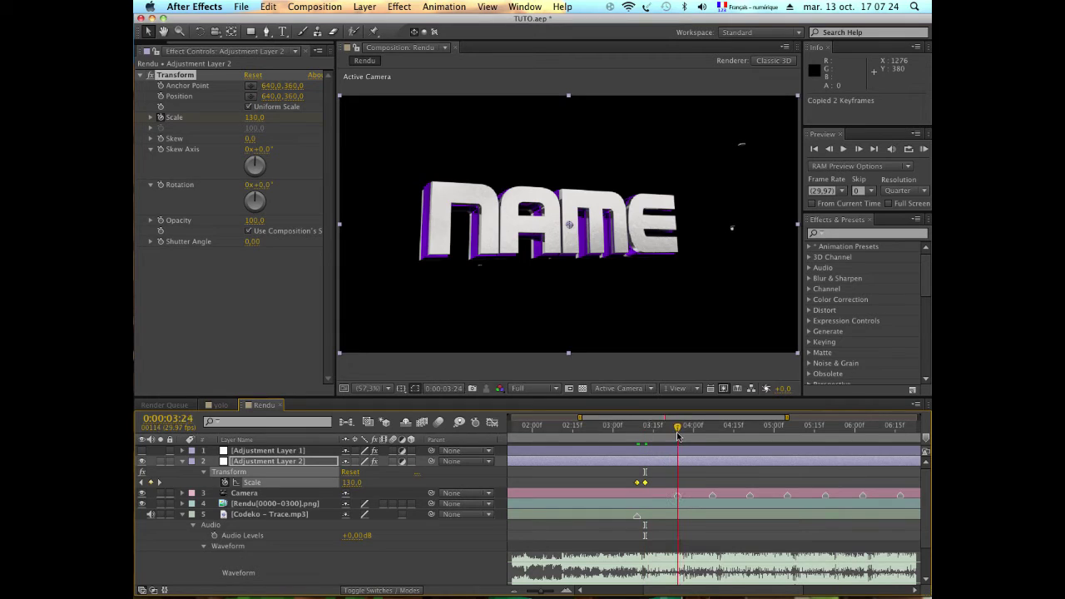
key("ctrl+v")
left_click(715, 427)
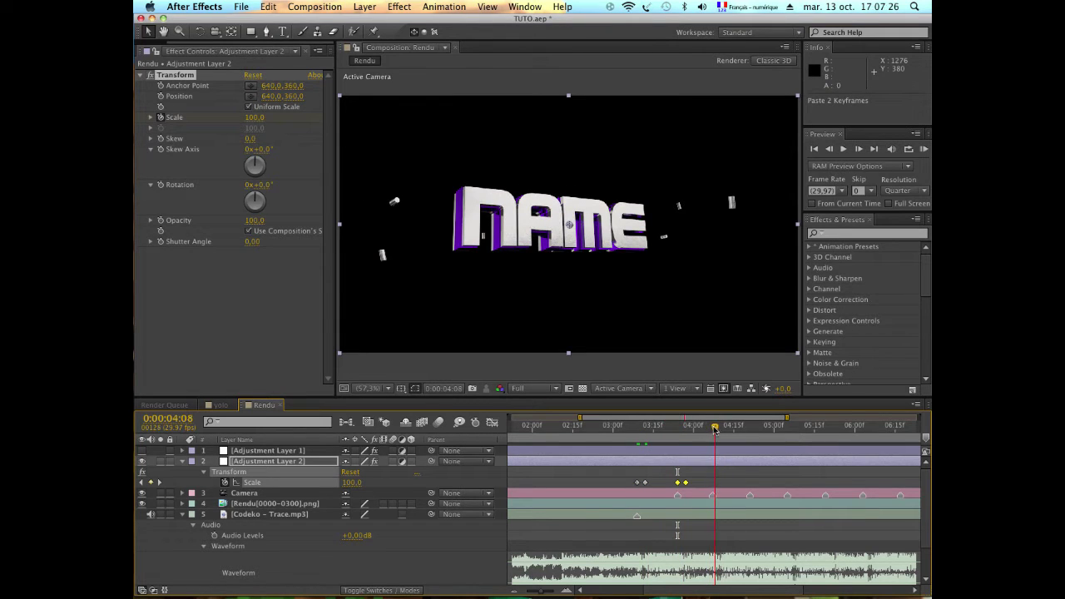
key("ctrl+v")
key("ctrl+z")
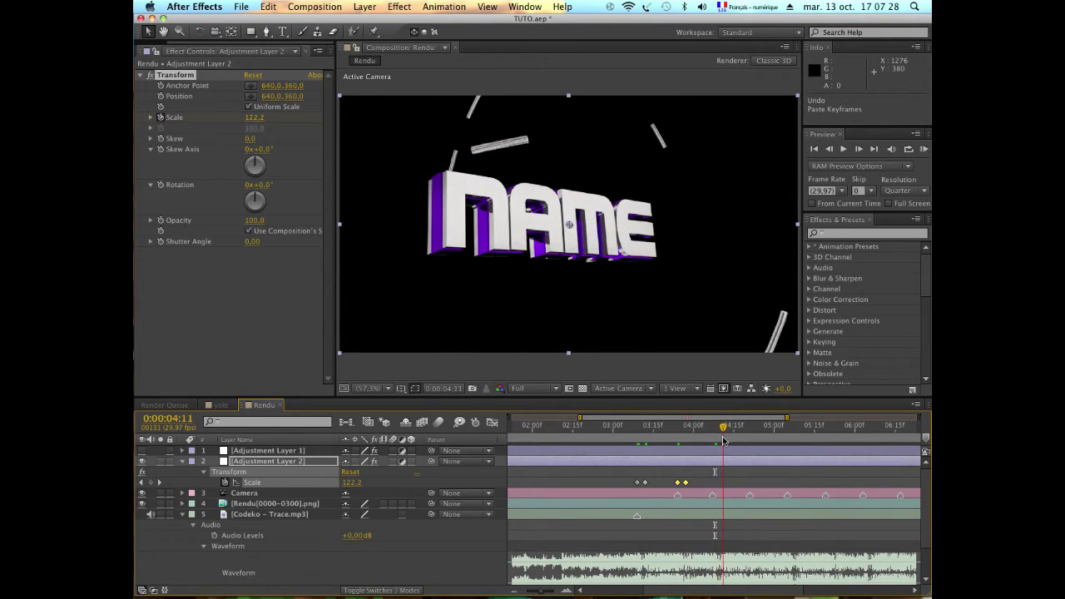
left_click_drag(715, 441, 709, 440)
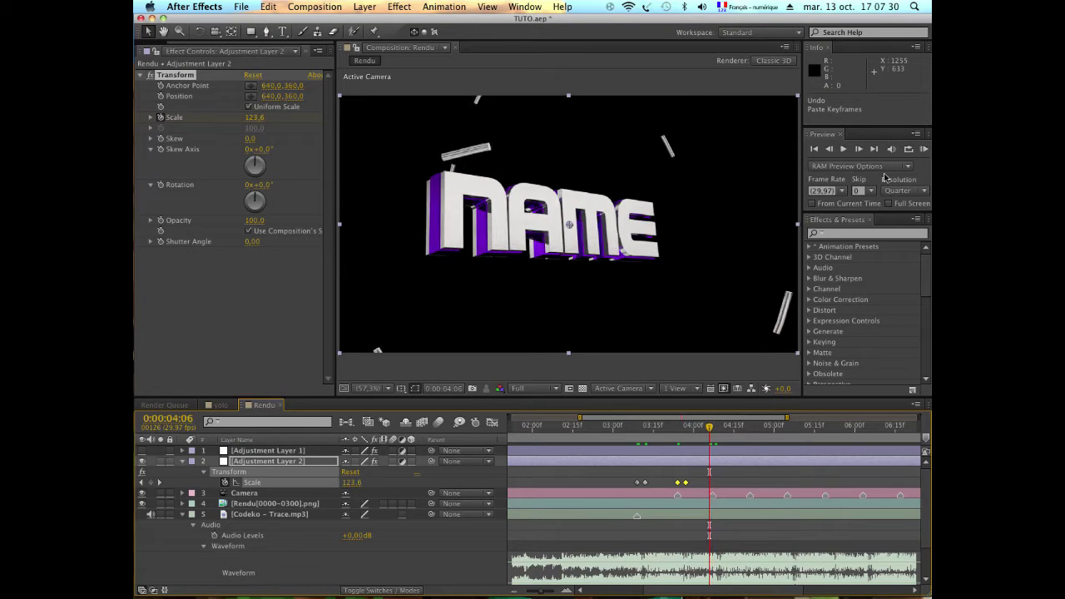
left_click(861, 149)
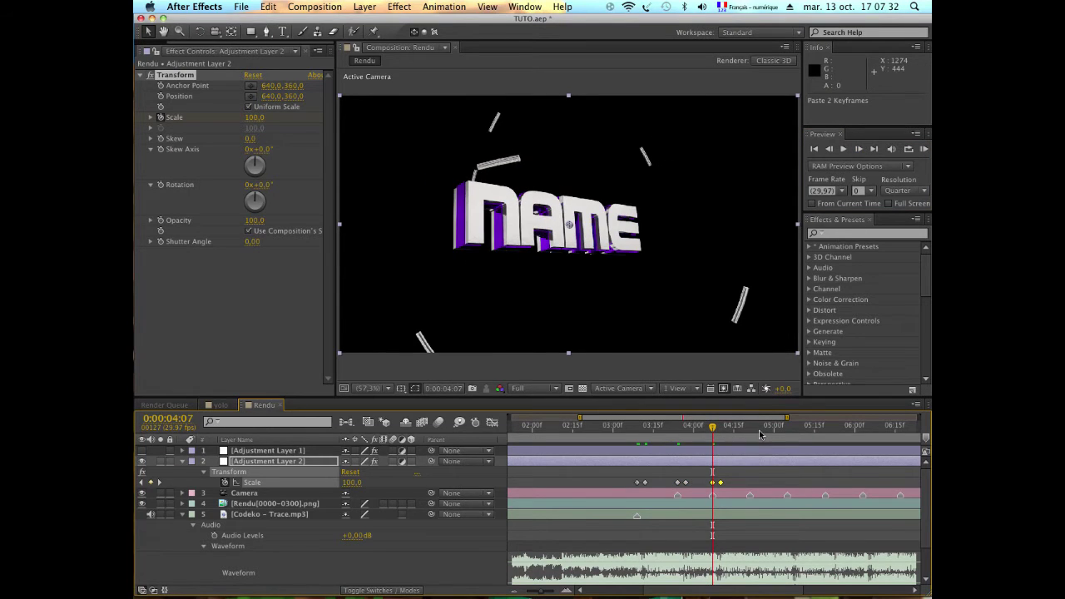
left_click(749, 426)
key("ctrl+v")
left_click(788, 426)
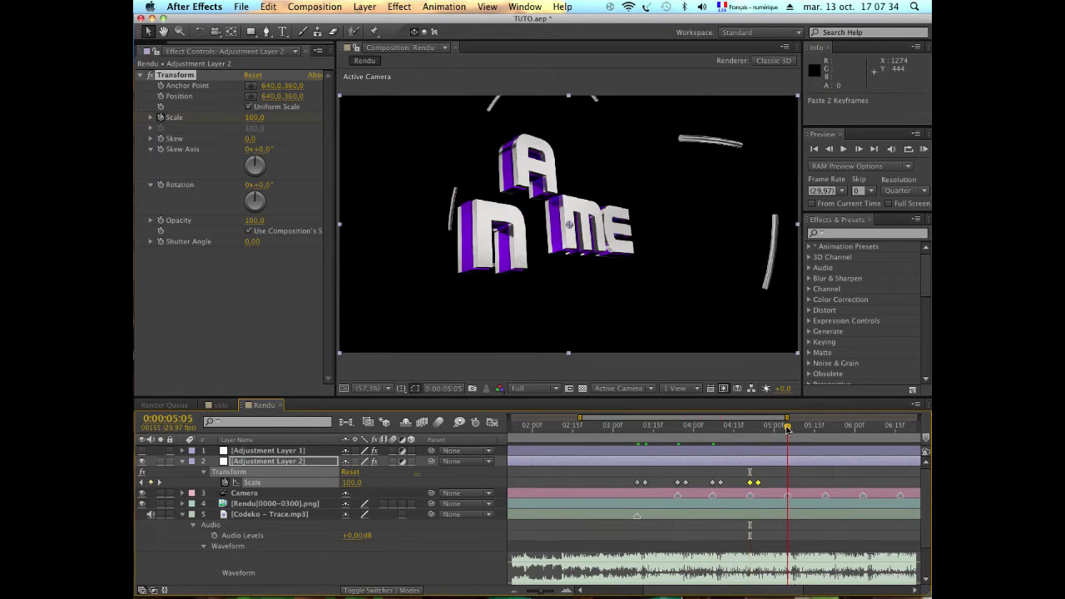
key("ctrl+v")
left_click(825, 427)
key("ctrl+v")
left_click(863, 427)
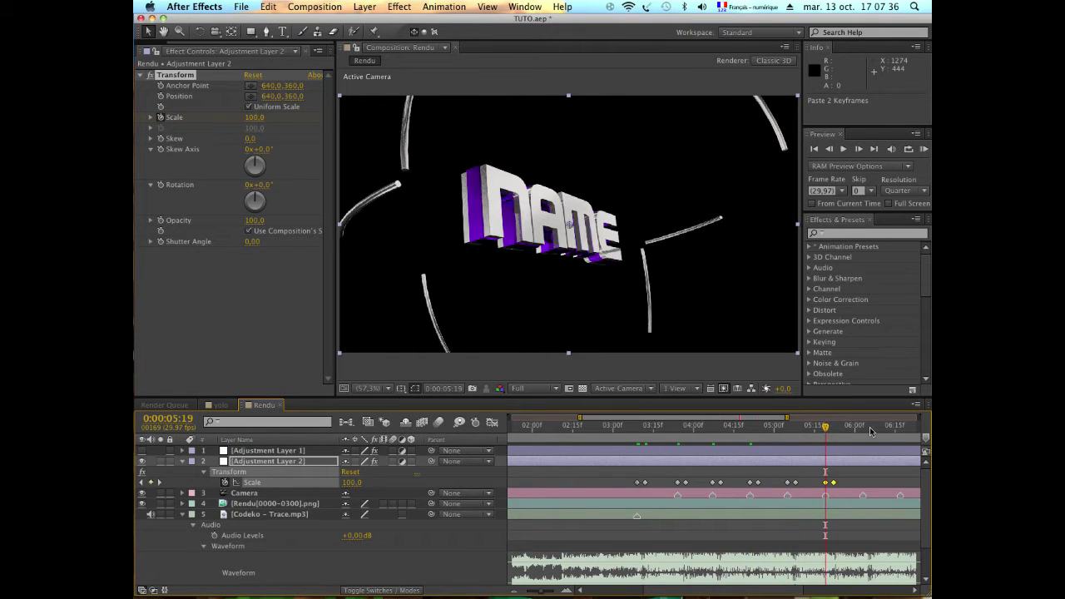
left_click(900, 426)
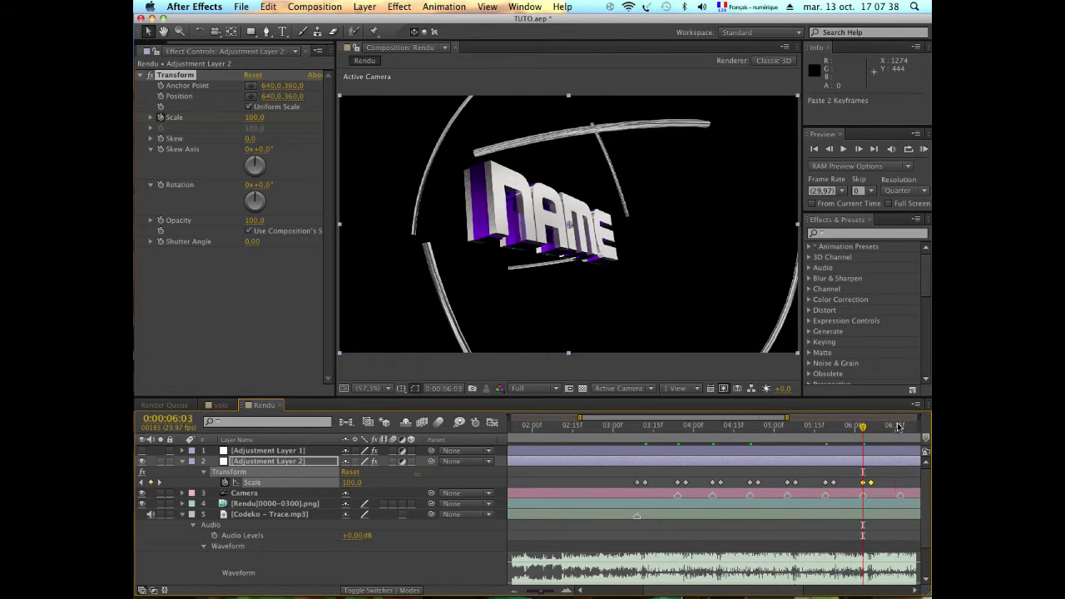
key("ctrl+v")
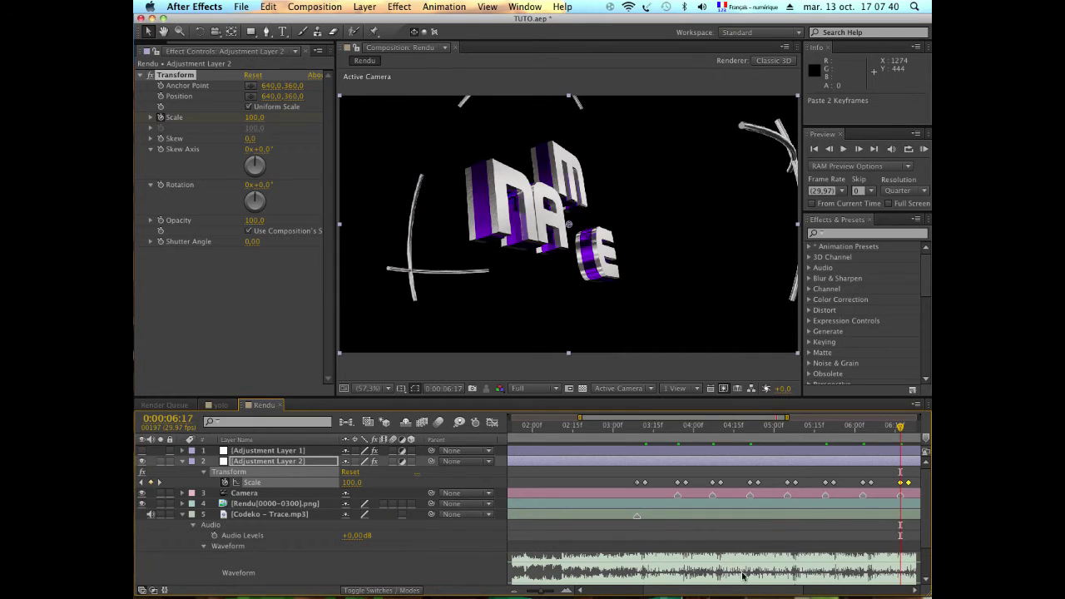
Paste the Scale pop pair on the remaining beats from 0:00:07:02 through 0:00:09:11
left_click_drag(756, 586, 778, 587)
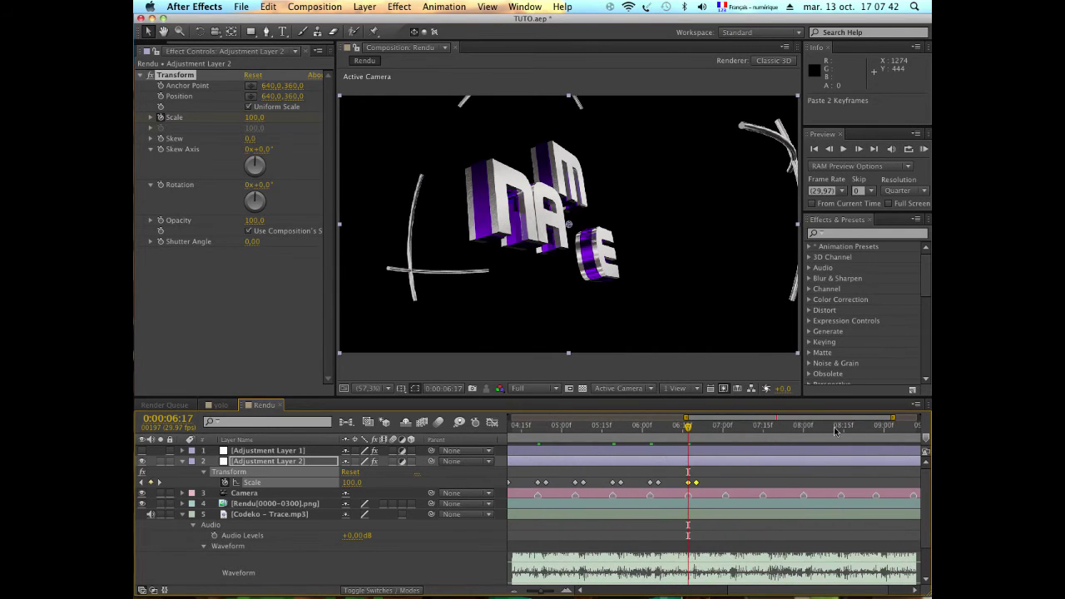
left_click(729, 426)
key("ctrl+v")
left_click(762, 426)
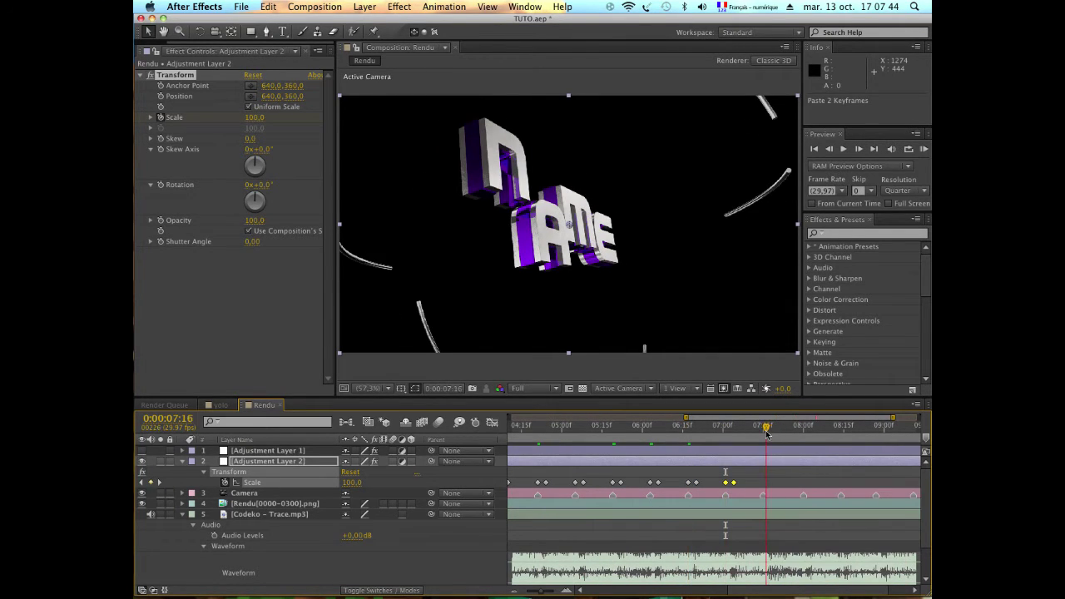
key("ctrl+v")
left_click(804, 427)
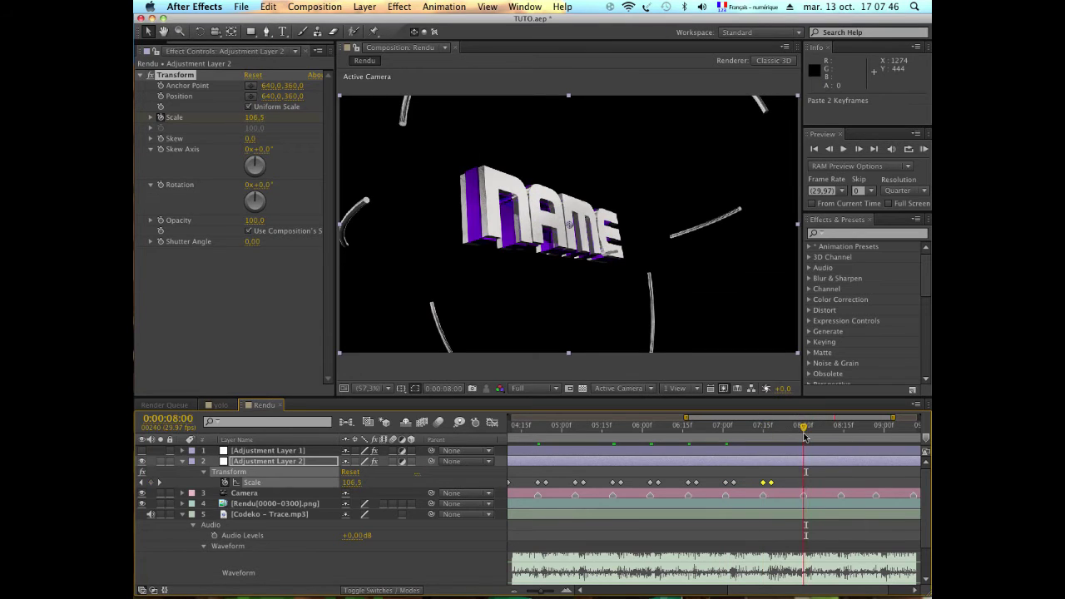
key("ctrl+v")
left_click(841, 427)
key("ctrl+v")
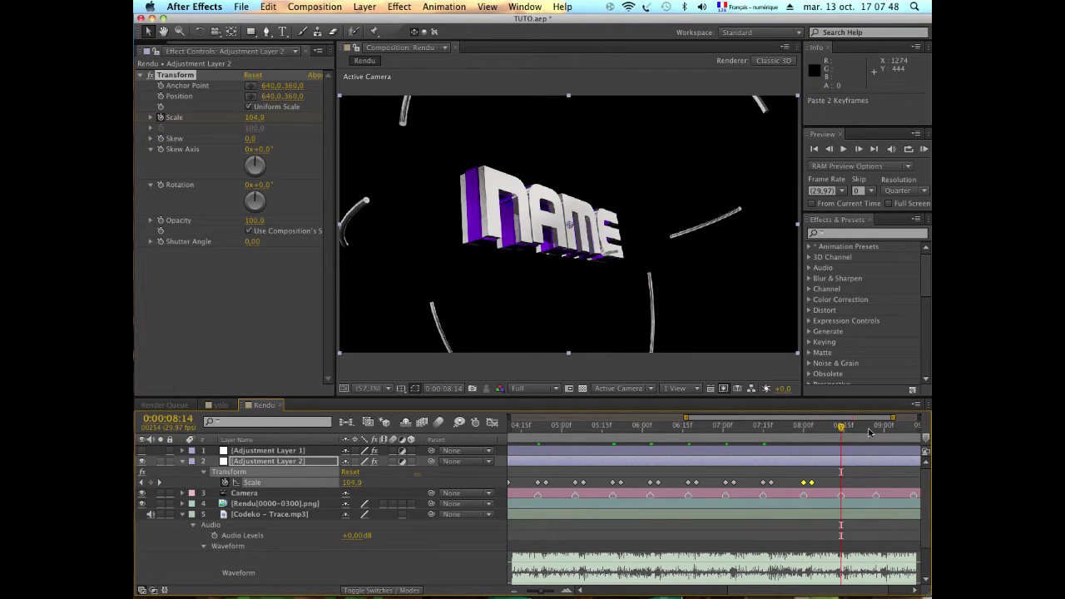
left_click(873, 426)
key("ctrl+v")
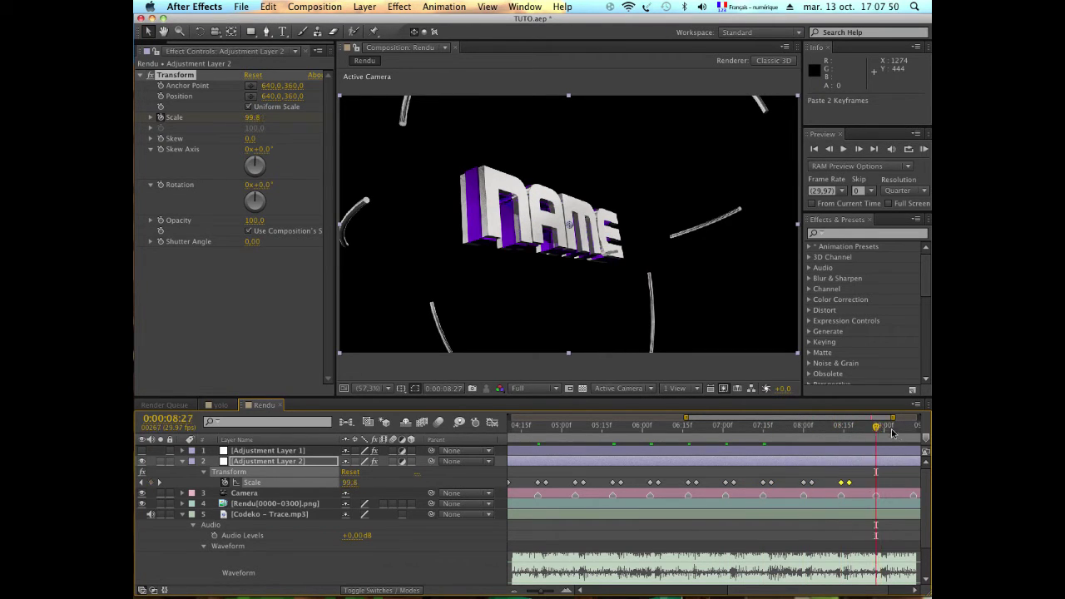
left_click(911, 427)
left_click(913, 427)
key("ctrl+v")
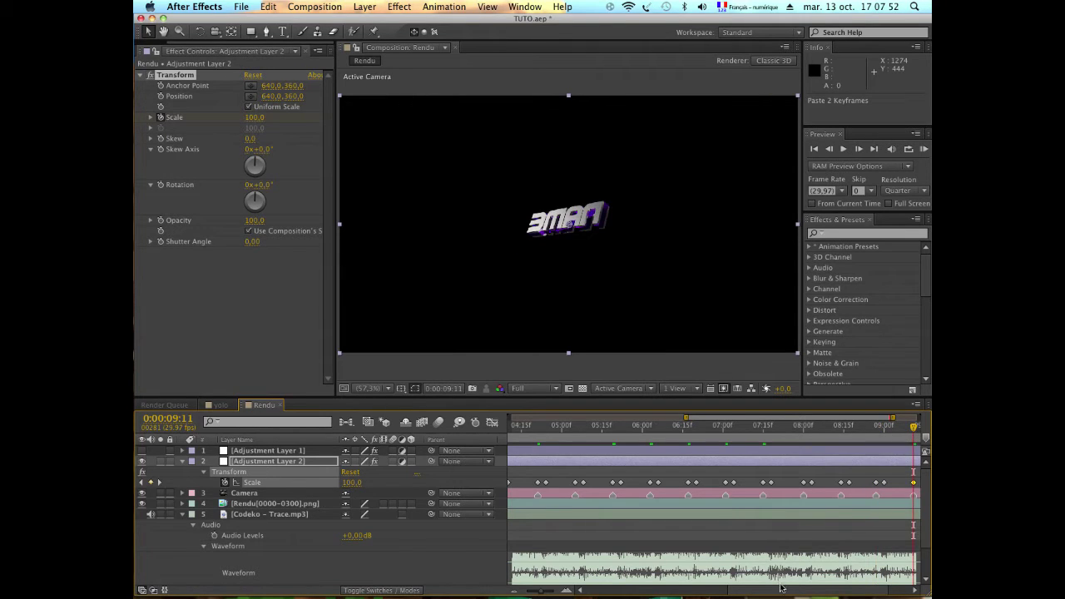
Scrub back through the Scale pulses to check them and start a RAM preview
left_click_drag(780, 588, 809, 587)
left_click(636, 413)
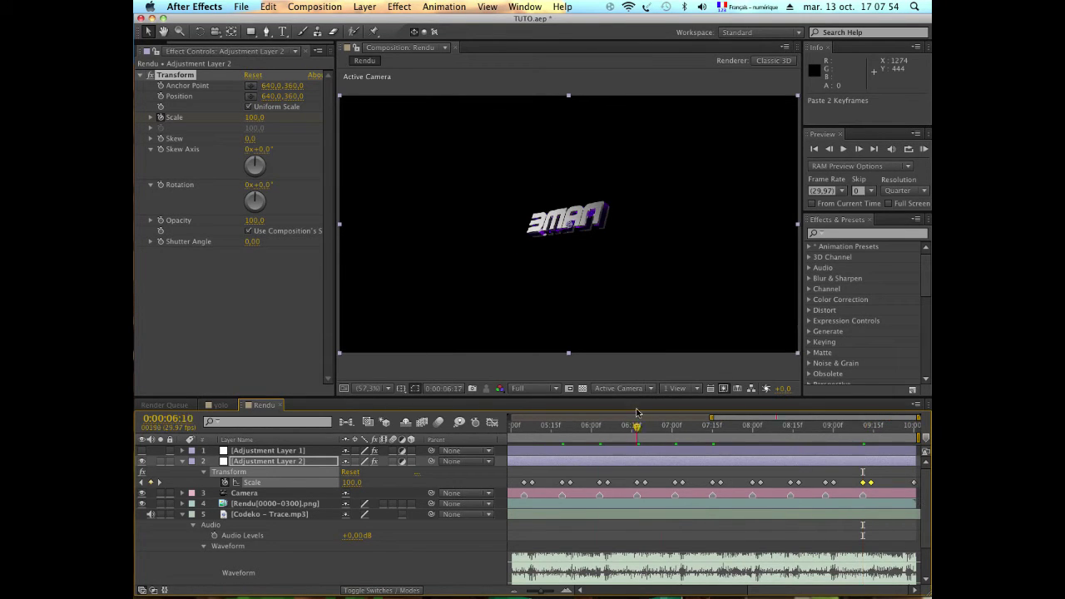
scroll(636, 414, "left", 5)
left_click(820, 425)
scroll(634, 529, "right", 3)
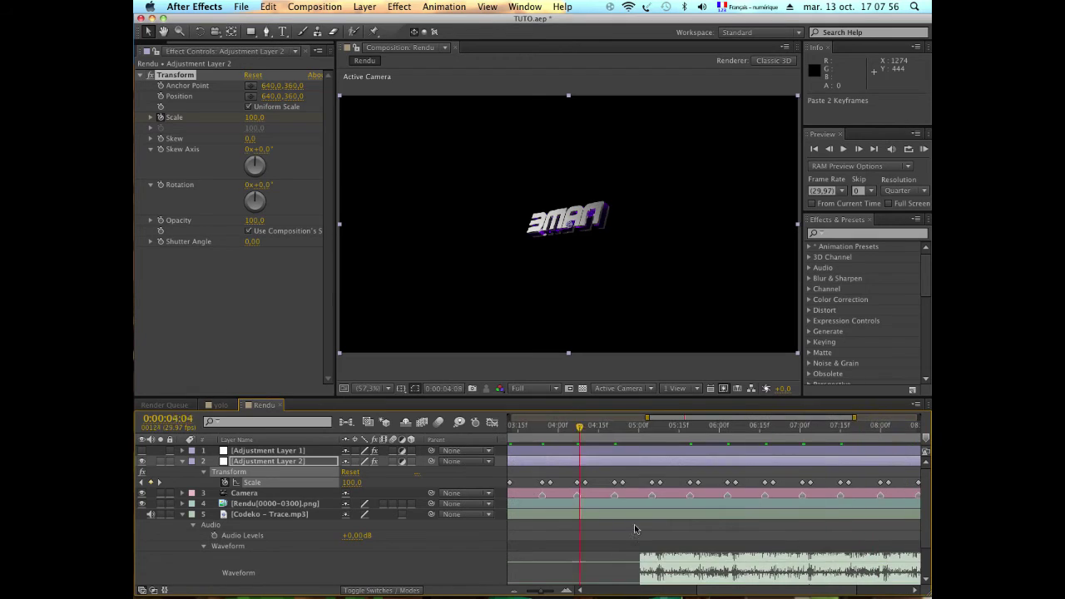
scroll(633, 529, "left", 3)
left_click_drag(651, 499, 722, 509)
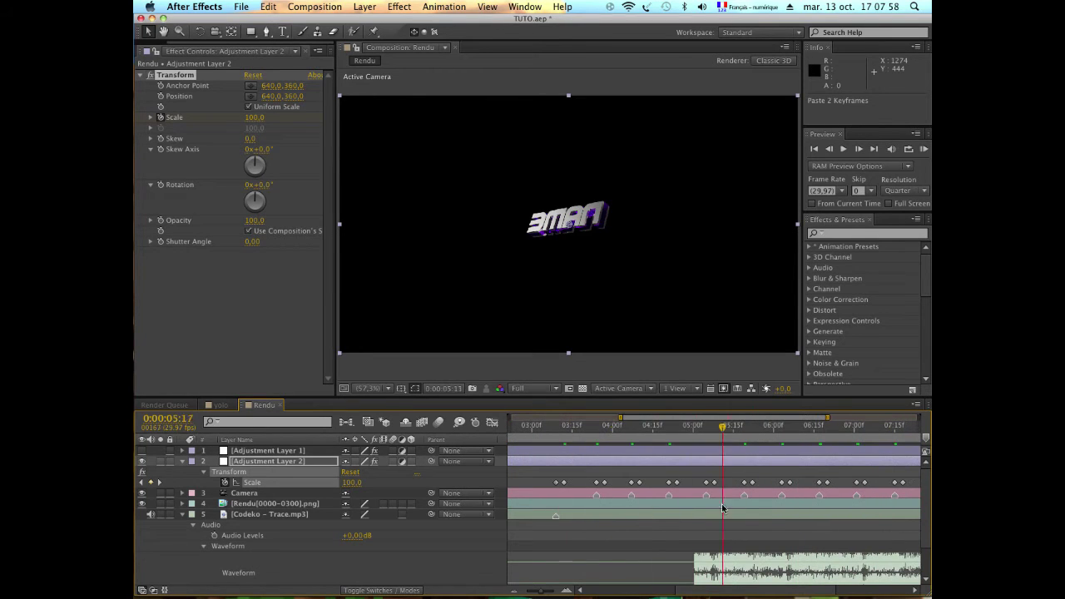
key("space")
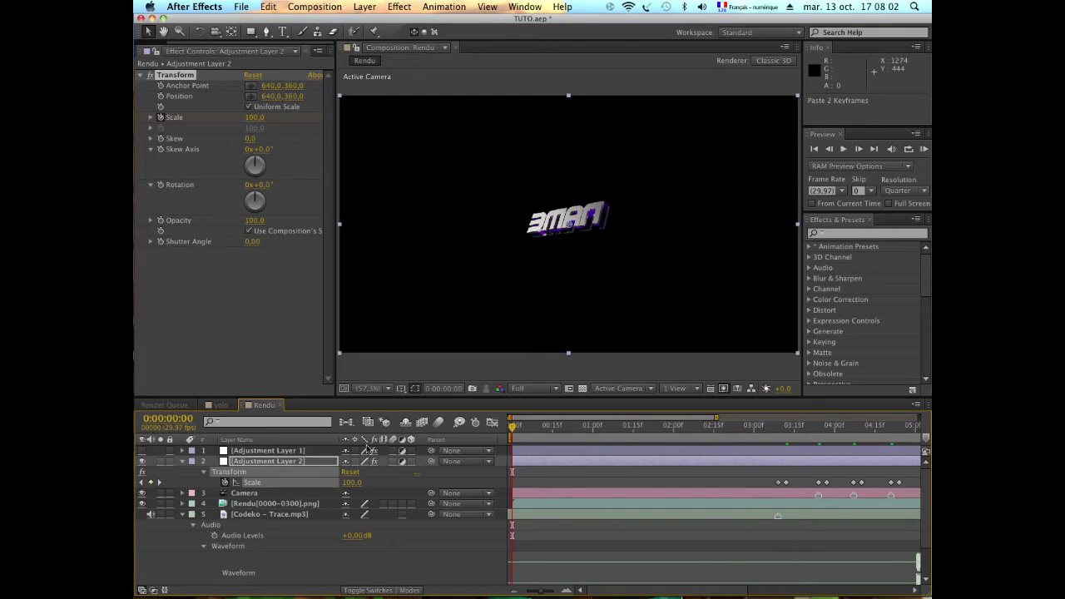
After scrubbing the title animation, apply Sapphire Distort > S_Shake to Adjustment Layer 2
left_click_drag(613, 424, 776, 414)
mouse_move(776, 414)
left_mouse_down()
mouse_move(791, 377)
mouse_move(776, 356)
left_mouse_up()
left_click(390, 8)
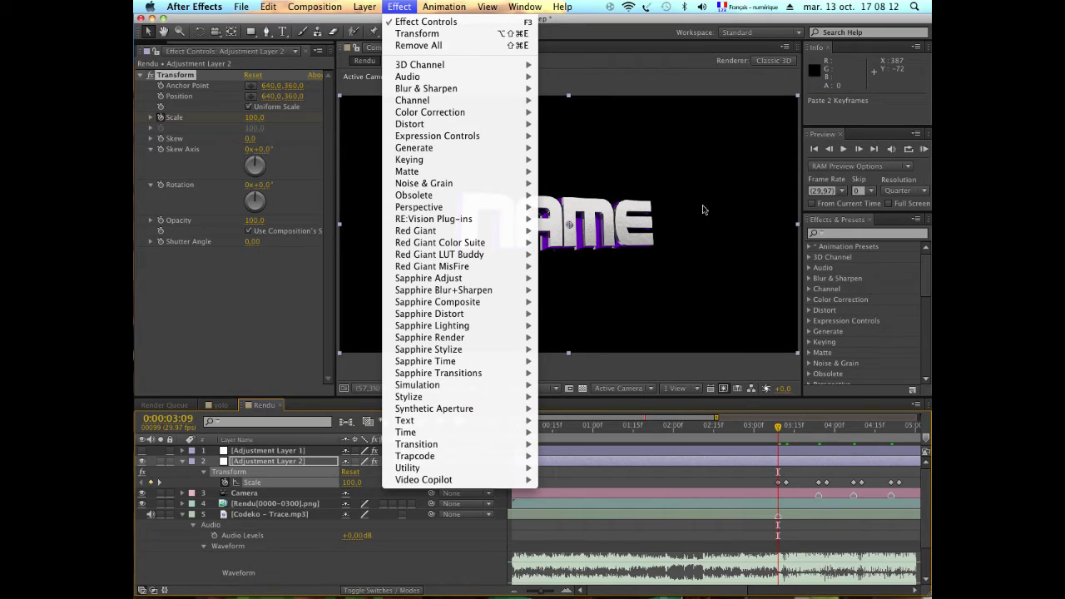
mouse_move(456, 318)
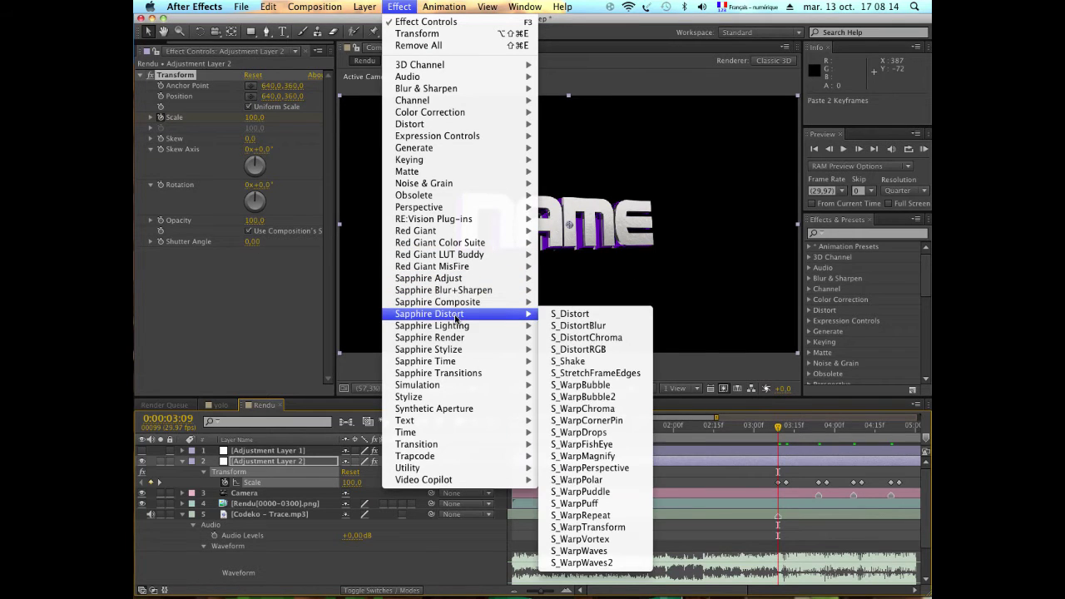
left_click(604, 361)
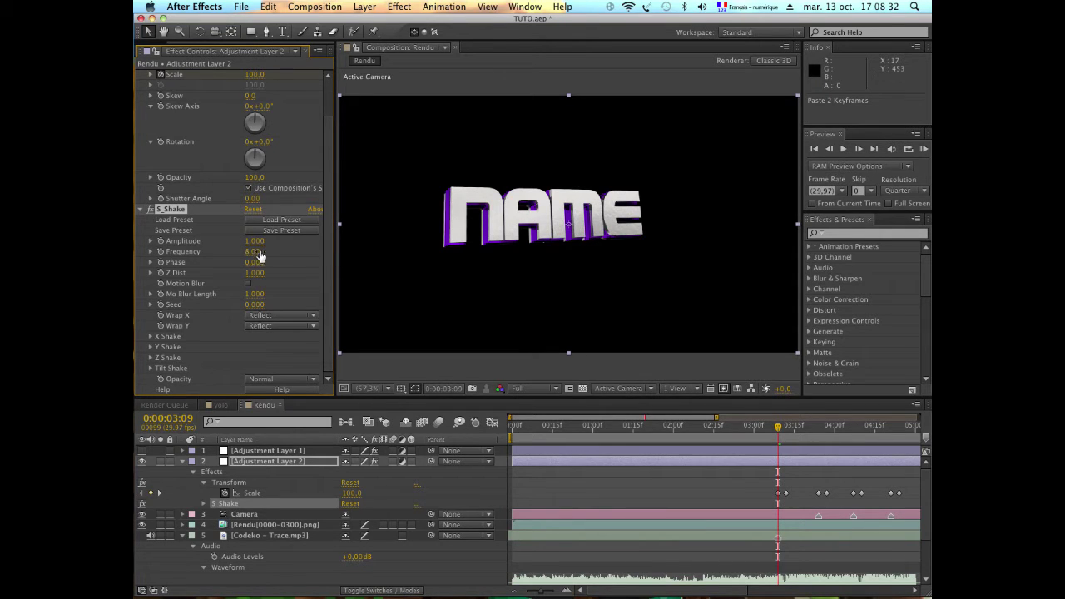
Set S_Shake Frequency to 8 and inspect the X, Y and Z Shake settings
left_click(262, 253)
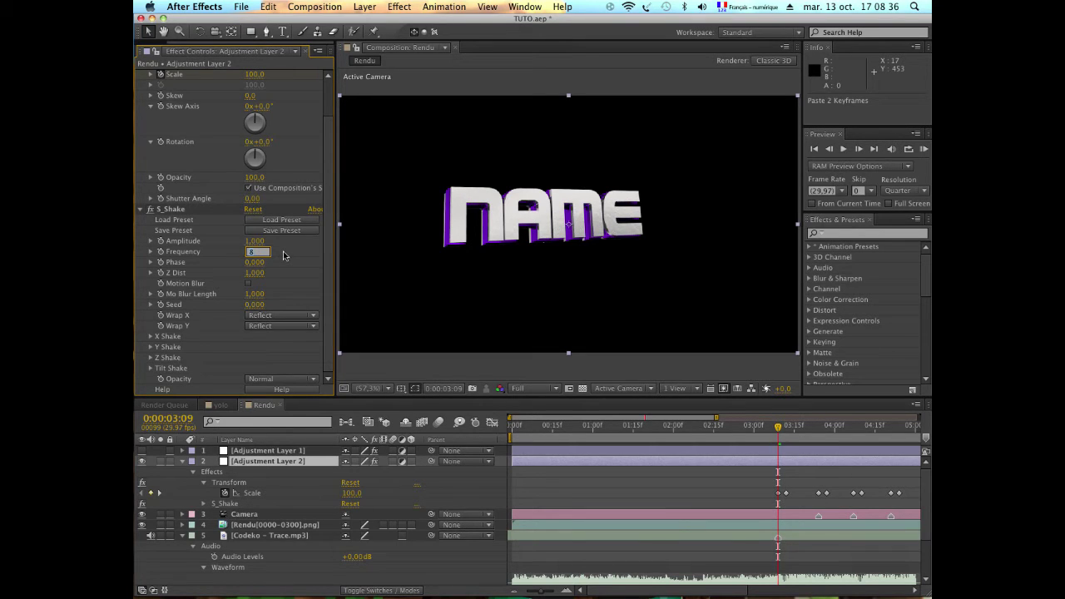
key("Return")
left_click(151, 337)
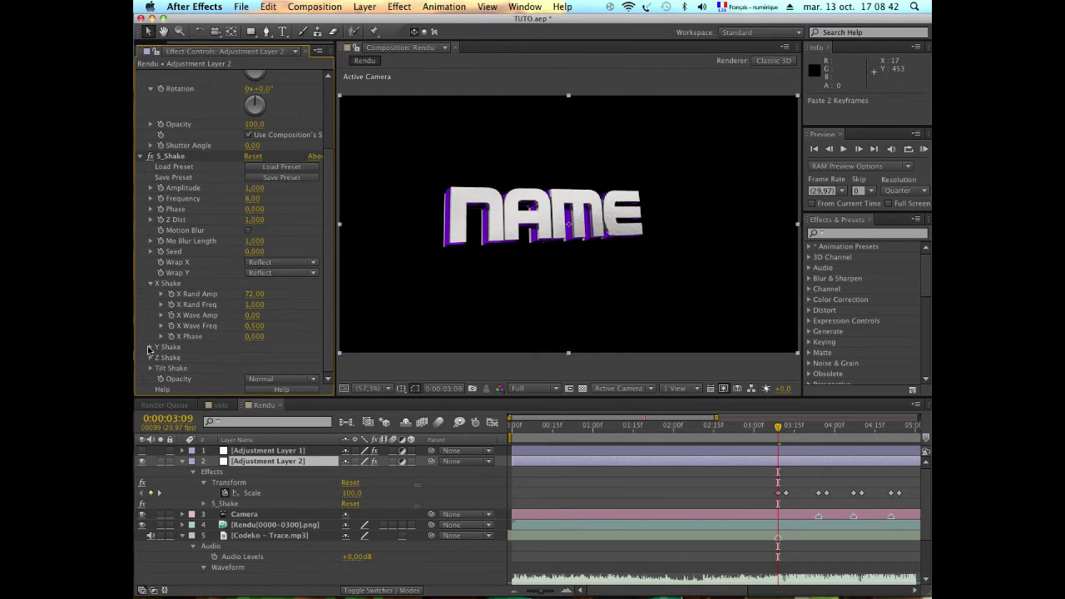
left_click(149, 347)
left_click(150, 356)
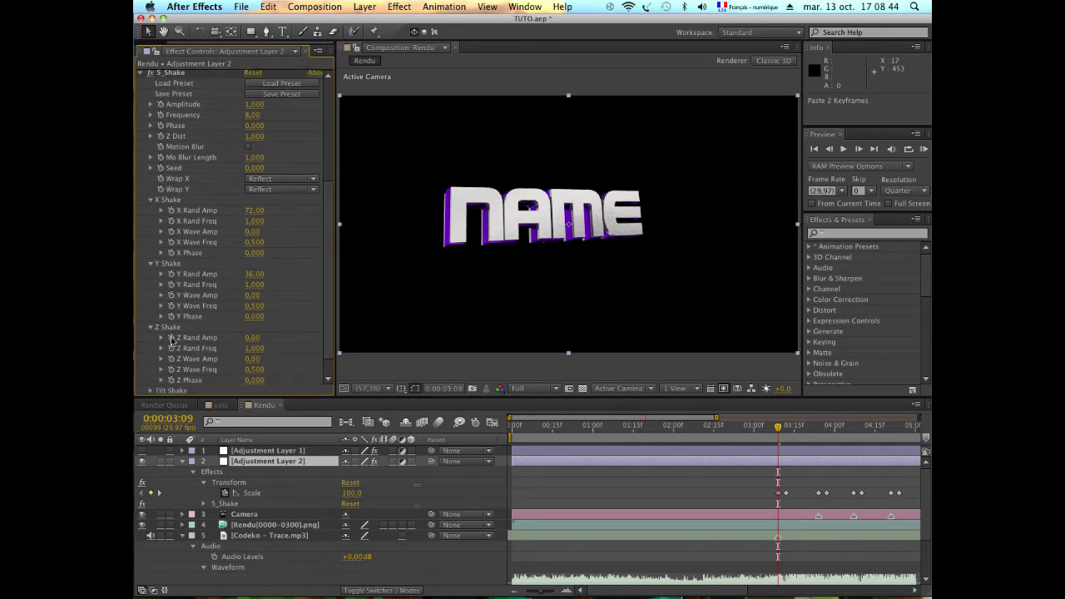
scroll(171, 341, "down", 2)
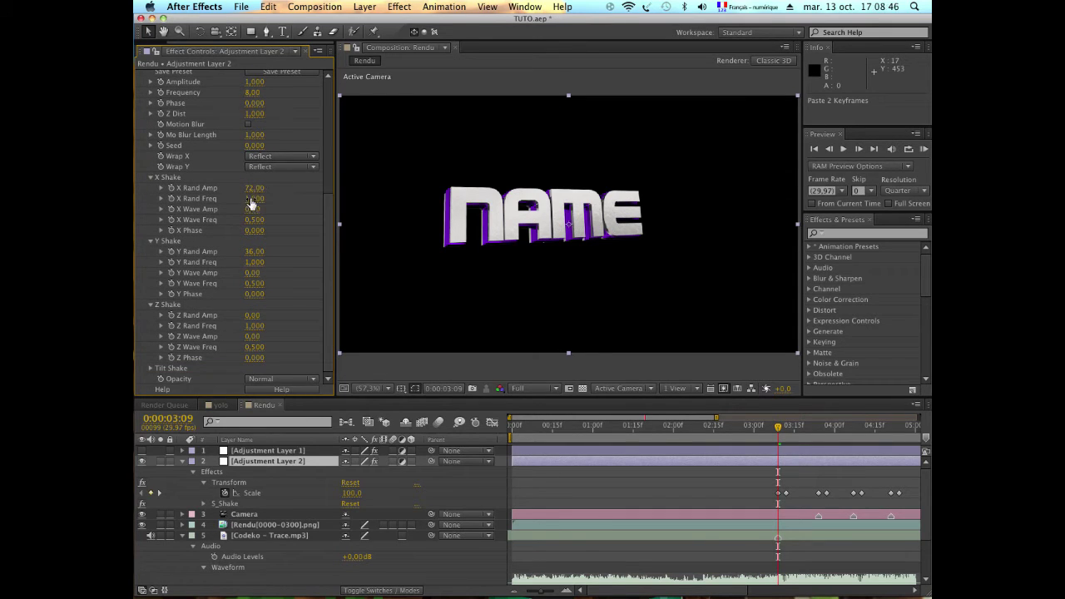
scroll(299, 252, "up", 5)
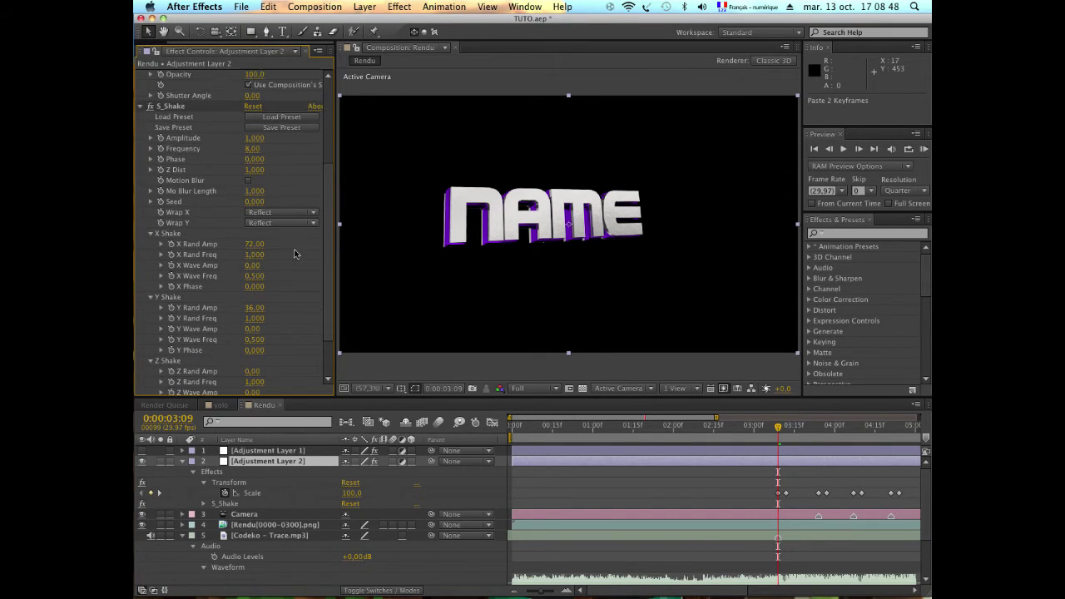
left_click(152, 362)
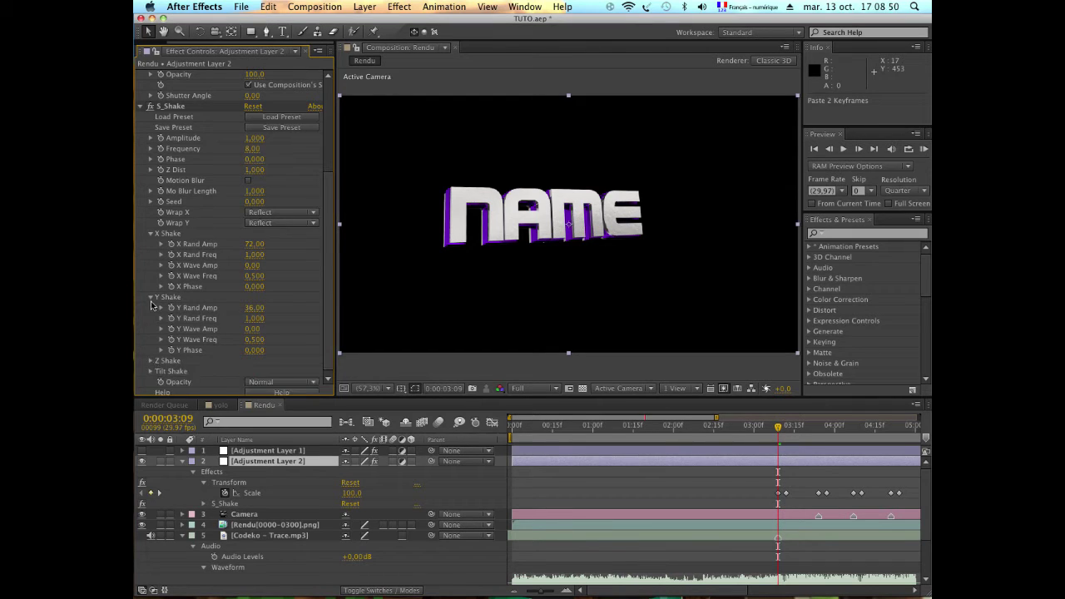
left_click(152, 299)
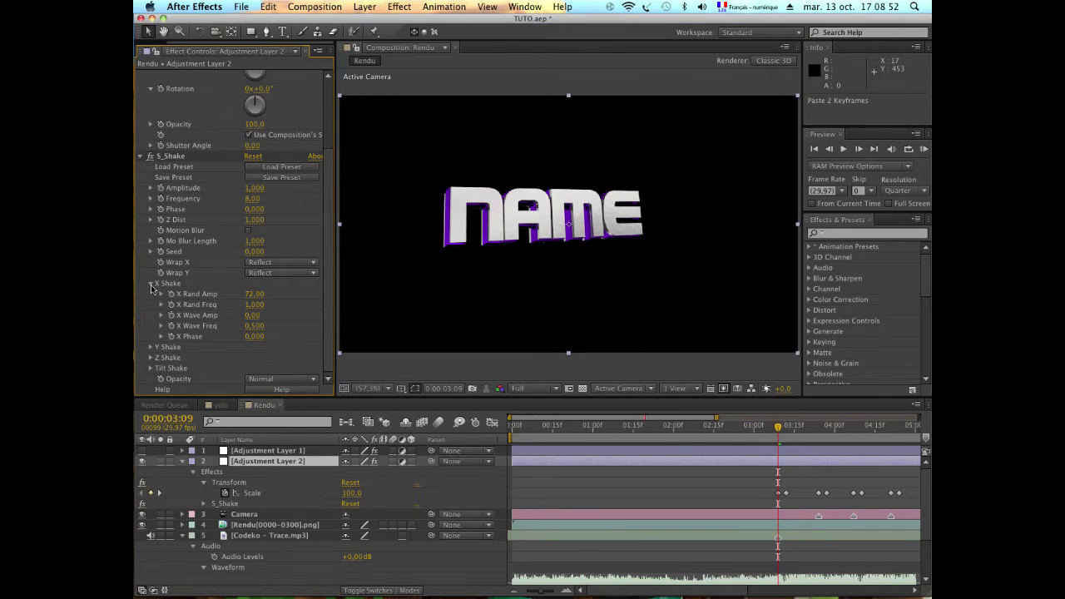
left_click(152, 284)
Change the S_Shake Frequency to 6 and begin editing Amplitude
left_click(253, 251)
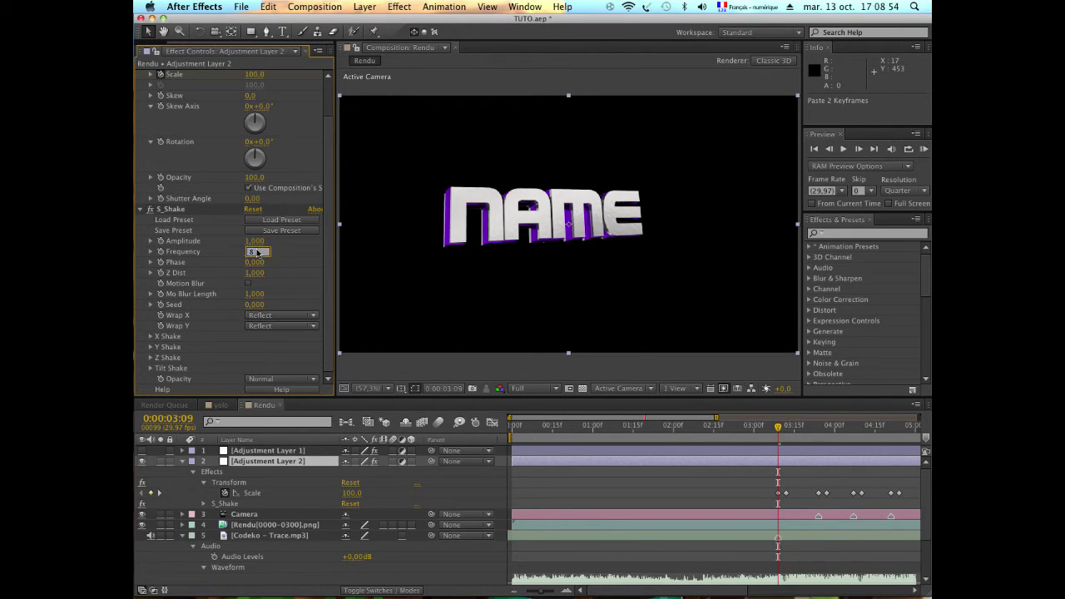
key("Return")
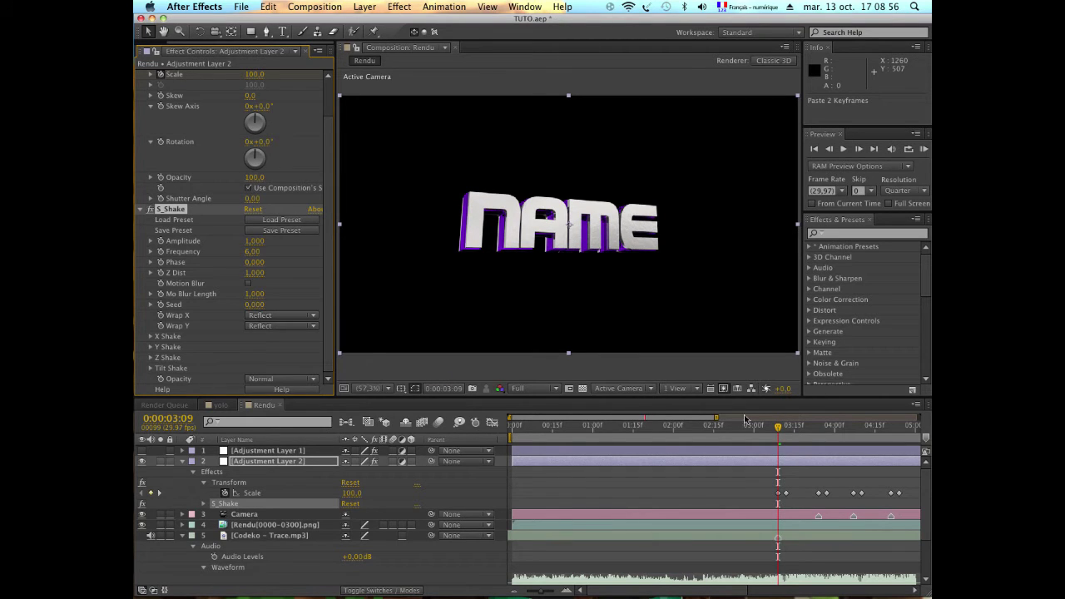
left_click(254, 241)
type("0,000")
Keyframe S_Shake Amplitude at 0, then 2 three frames later on the 0:00:03:12 beat
key("Return")
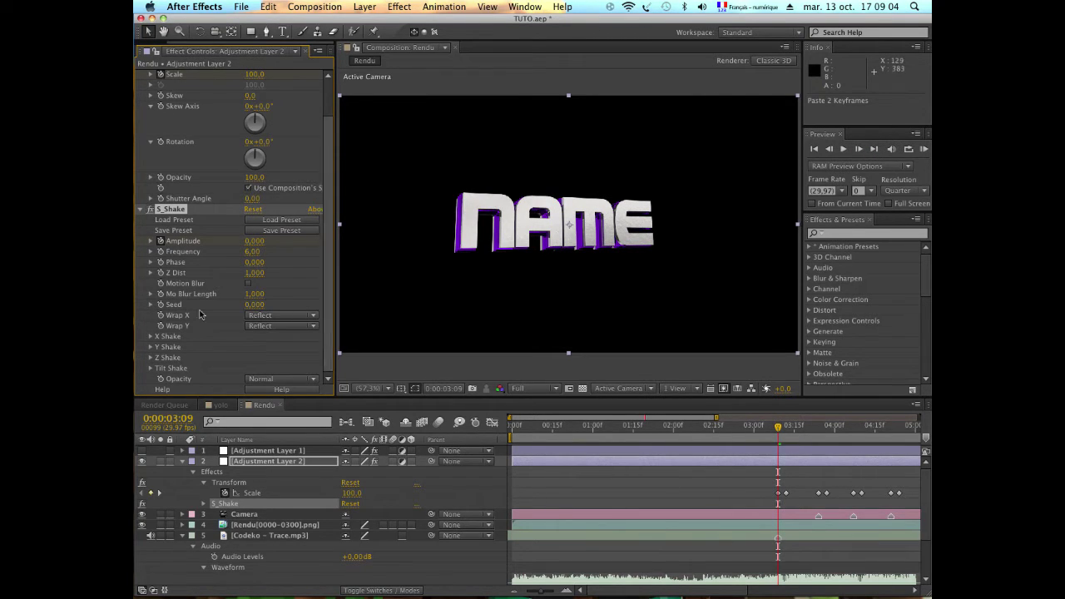
left_click(861, 149)
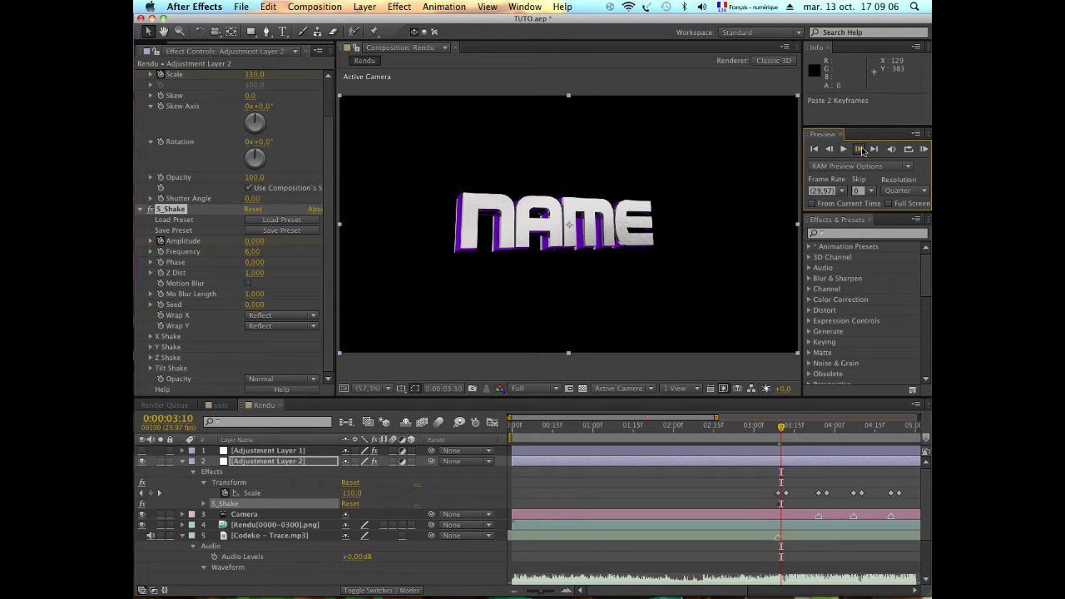
left_click(861, 149)
left_click(861, 149)
left_click(253, 241)
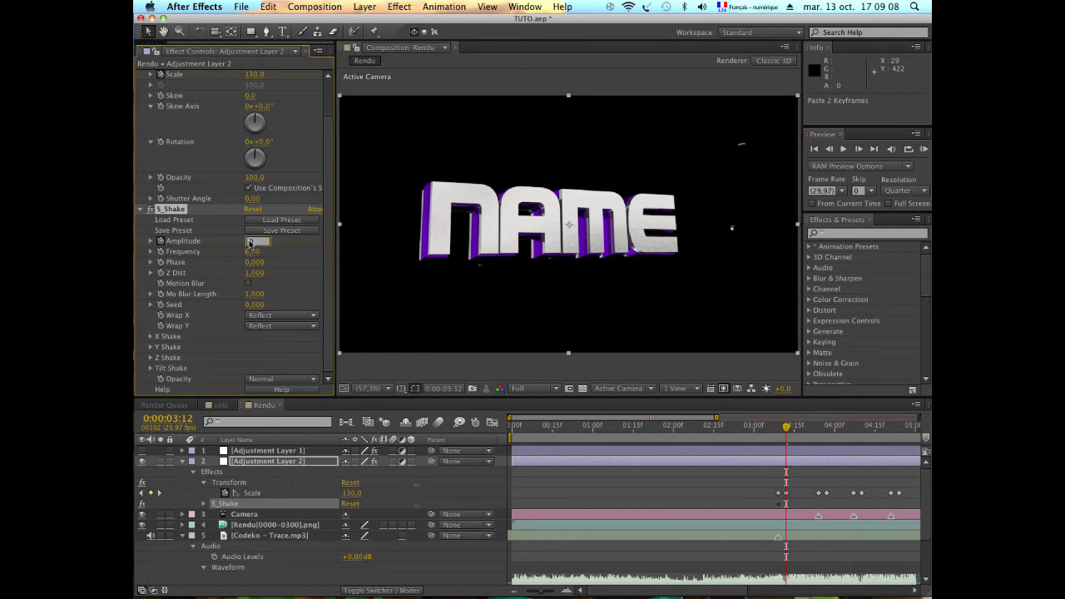
type("2")
key("Return")
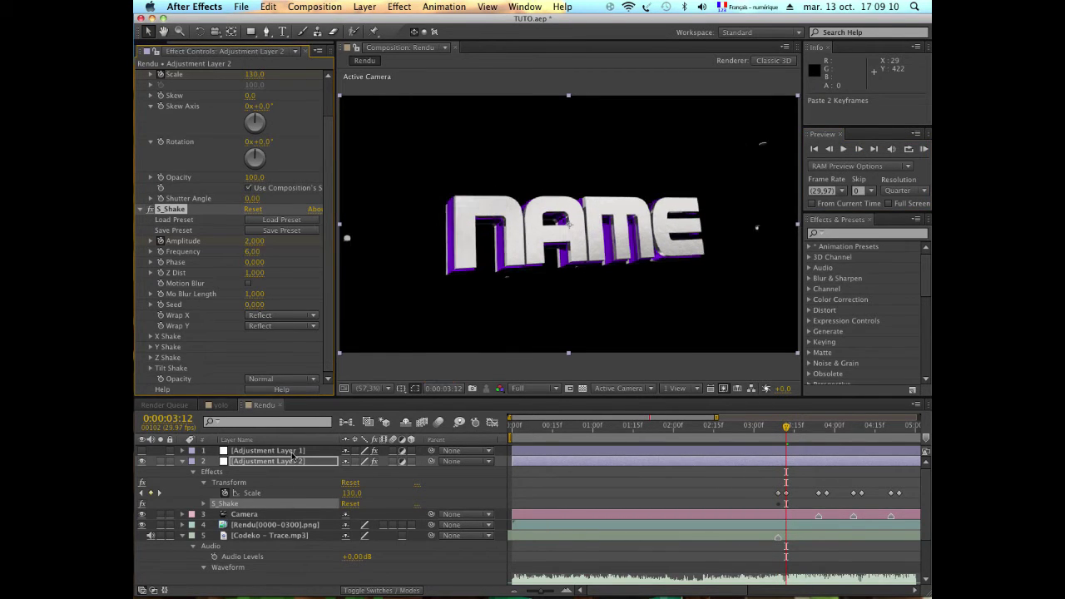
Copy the 0-to-2 Amplitude keyframe pair and paste it on the next beats through 04:08
left_click(292, 459)
key("u")
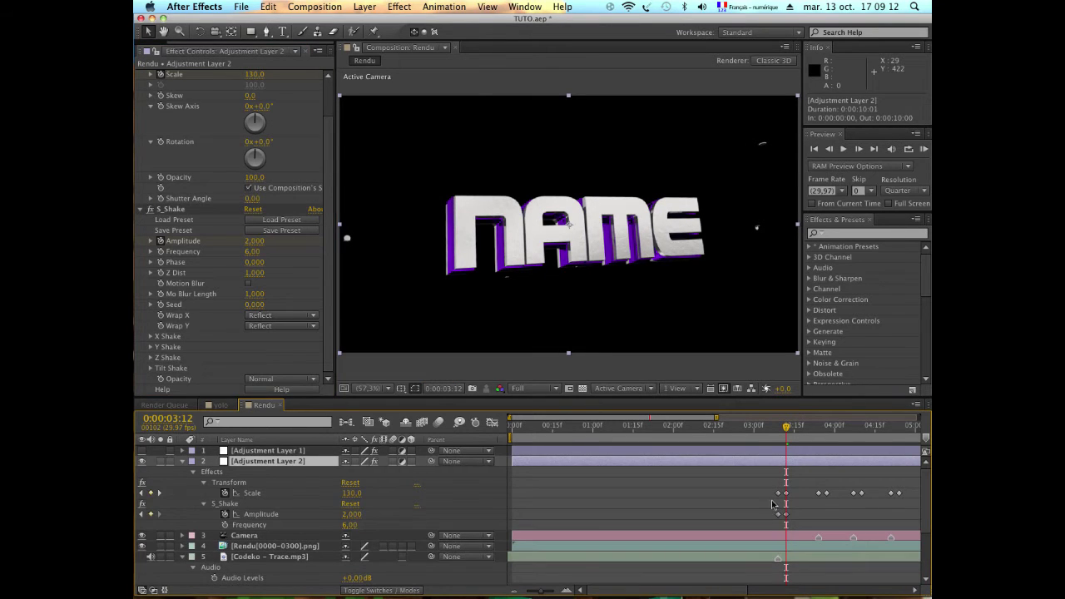
left_click_drag(770, 509, 796, 521)
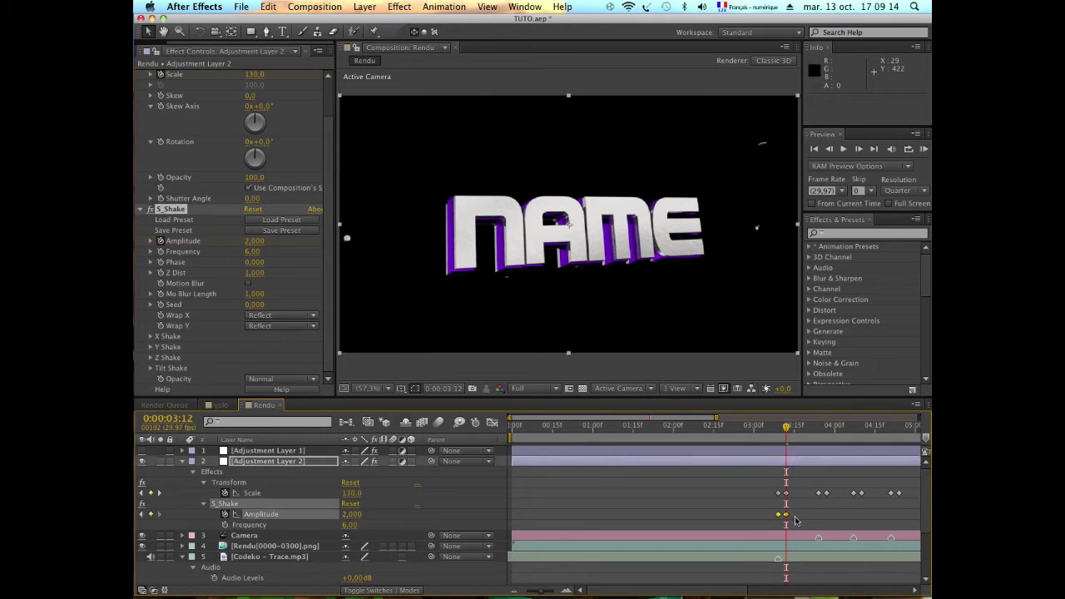
key("cmd+c")
left_click(817, 427)
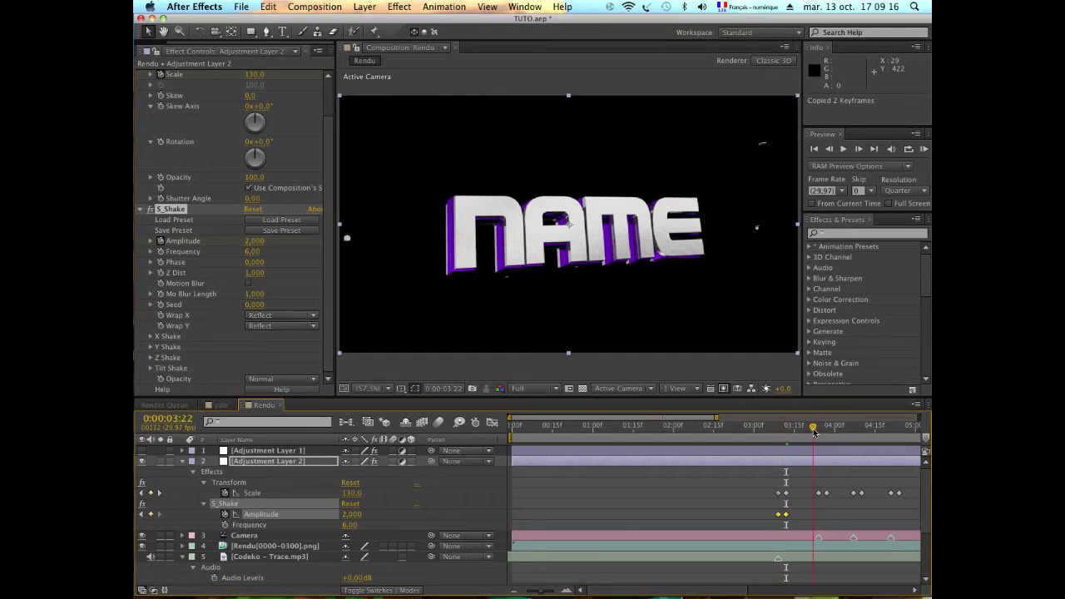
key("cmd+v")
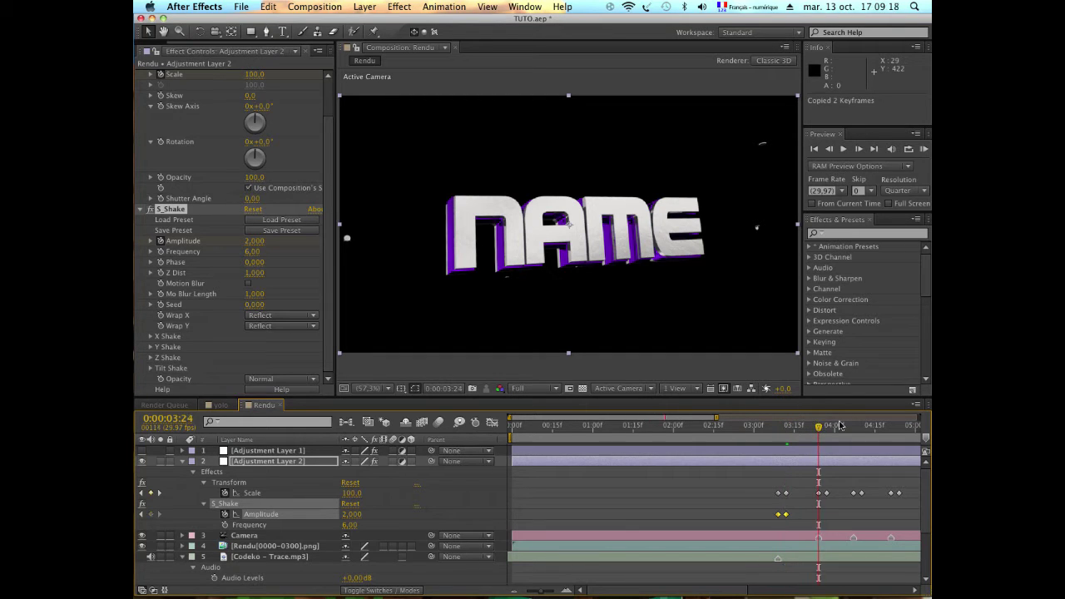
left_click_drag(817, 426, 890, 429)
key("cmd+v")
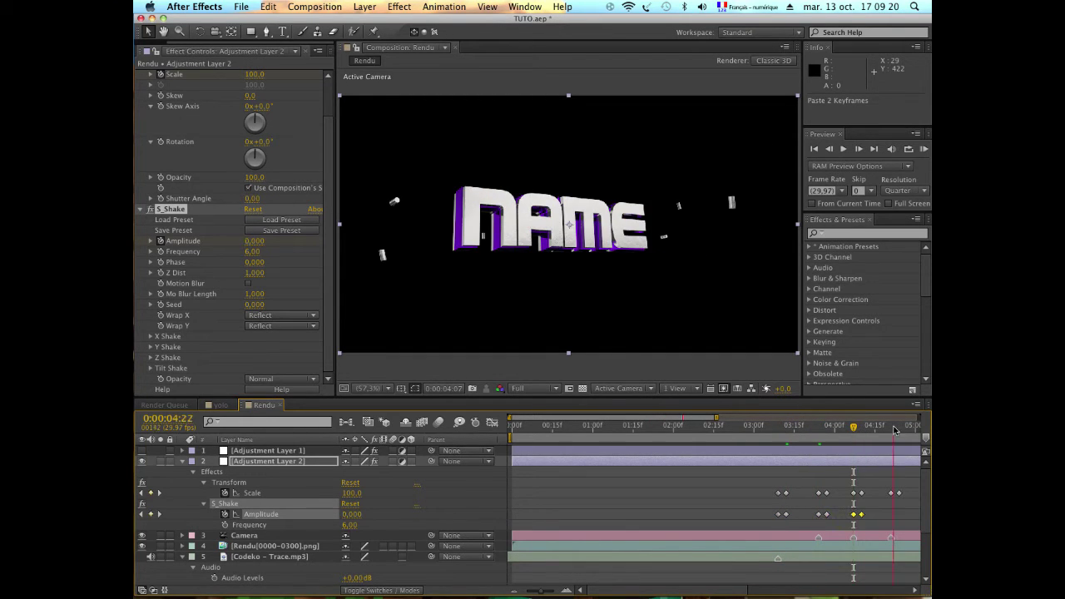
Paste the Amplitude pair on the later beats, including 06:04, 07:01, 08:00 and 09:11
left_click_drag(722, 593, 802, 574)
left_click_drag(715, 427, 722, 428)
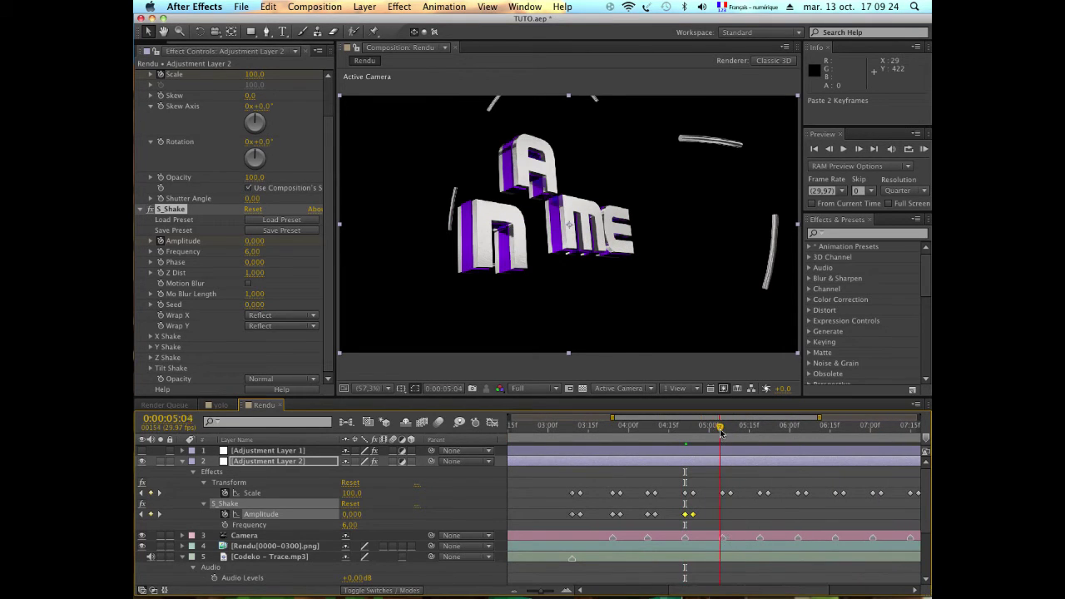
left_click(759, 432)
key("cmd+v")
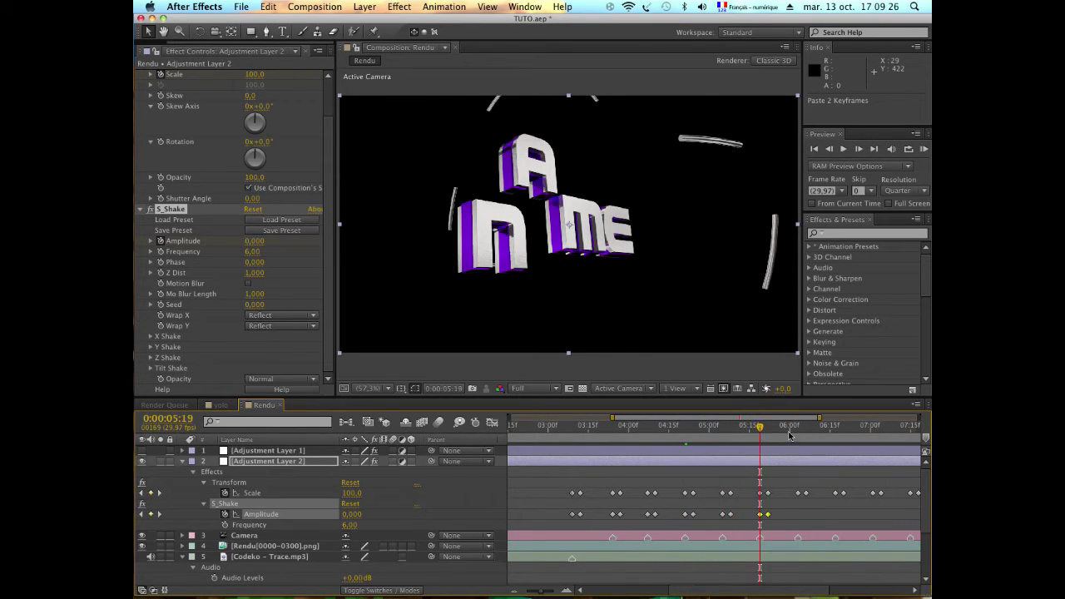
left_click_drag(790, 433, 872, 428)
key("cmd+v")
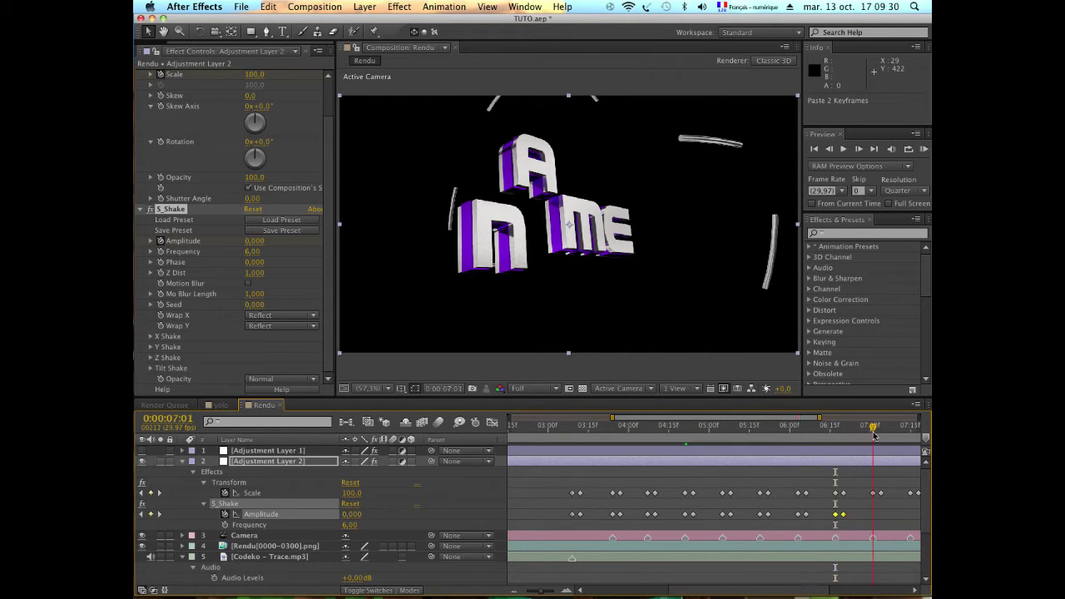
key("cmd+v")
left_click_drag(791, 588, 891, 467)
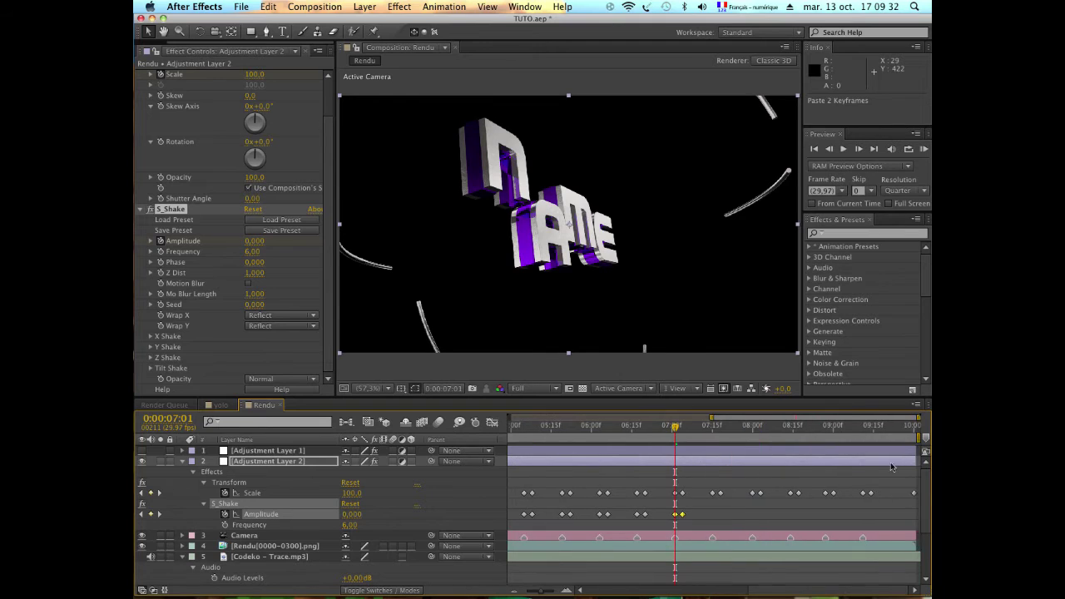
left_click_drag(719, 431, 915, 428)
key("cmd+v")
key("super+v")
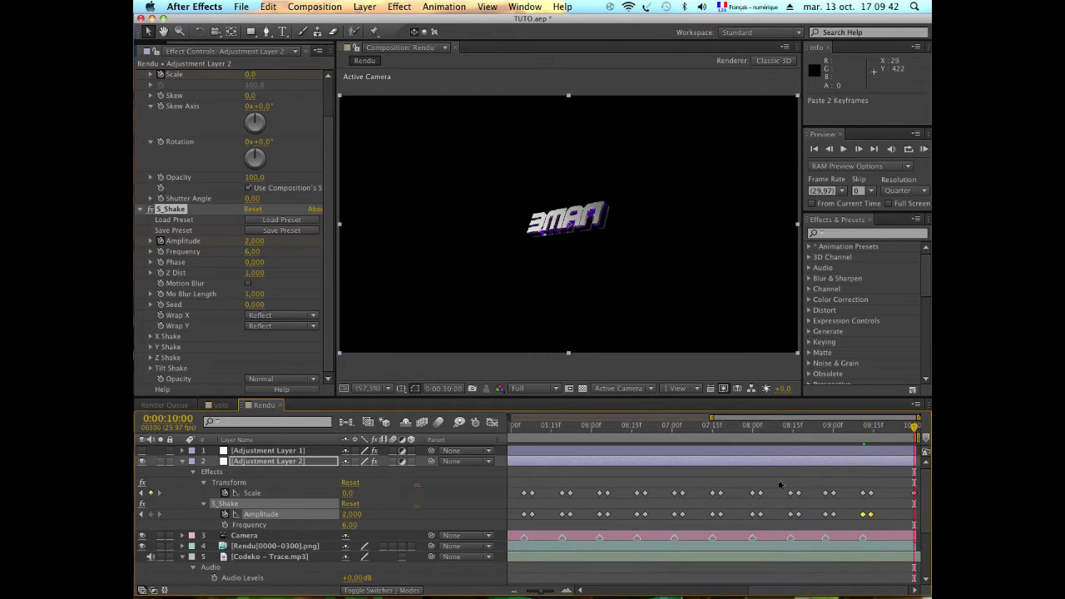
Set S_Shake Amplitude to 0 at the composition's end
left_click(354, 514)
type("0")
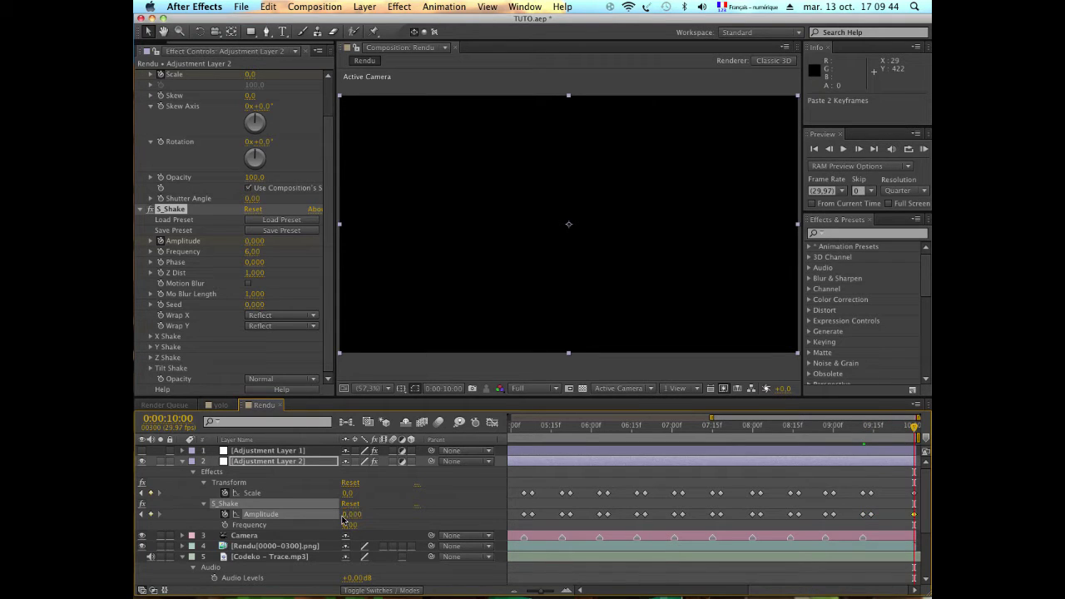
key("Return")
RAM-preview the beat-synced scale and shake, stop it, and pan to the later keyframes
left_click_drag(734, 592, 574, 592)
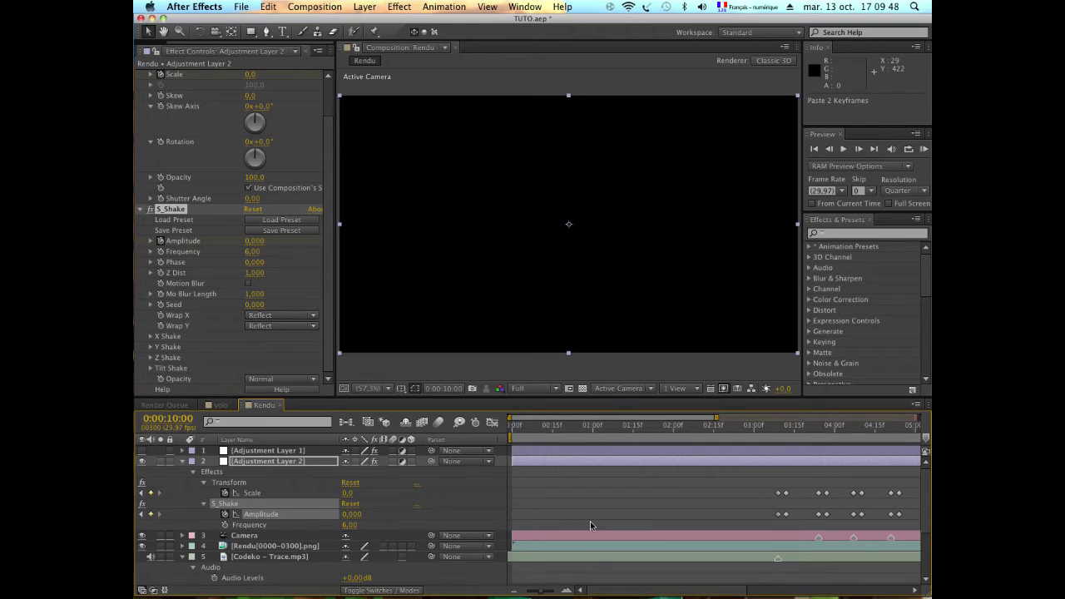
key("space")
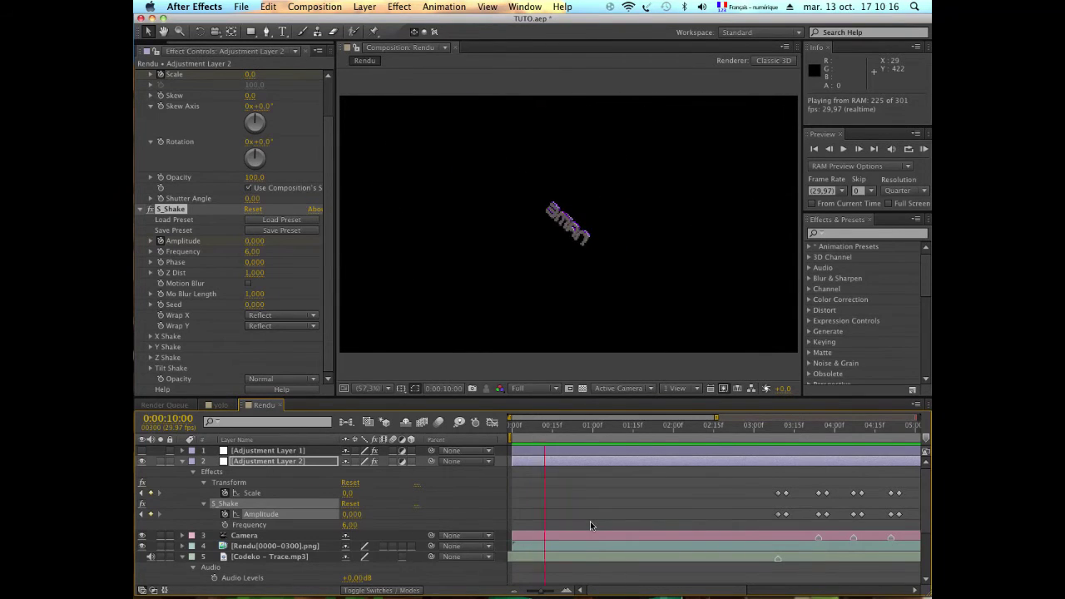
key("space")
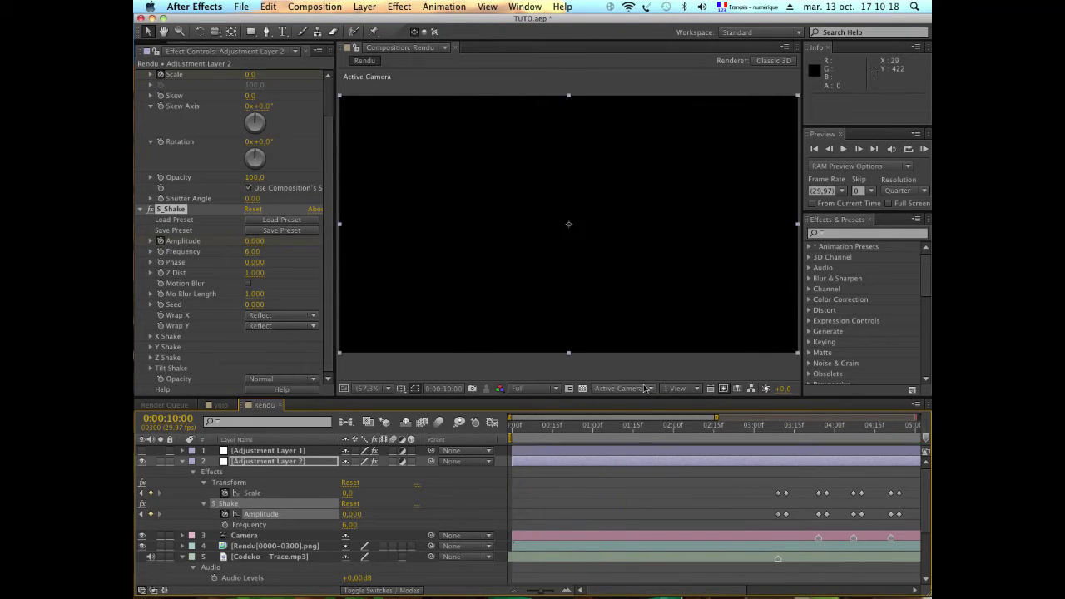
left_click_drag(647, 417, 859, 400)
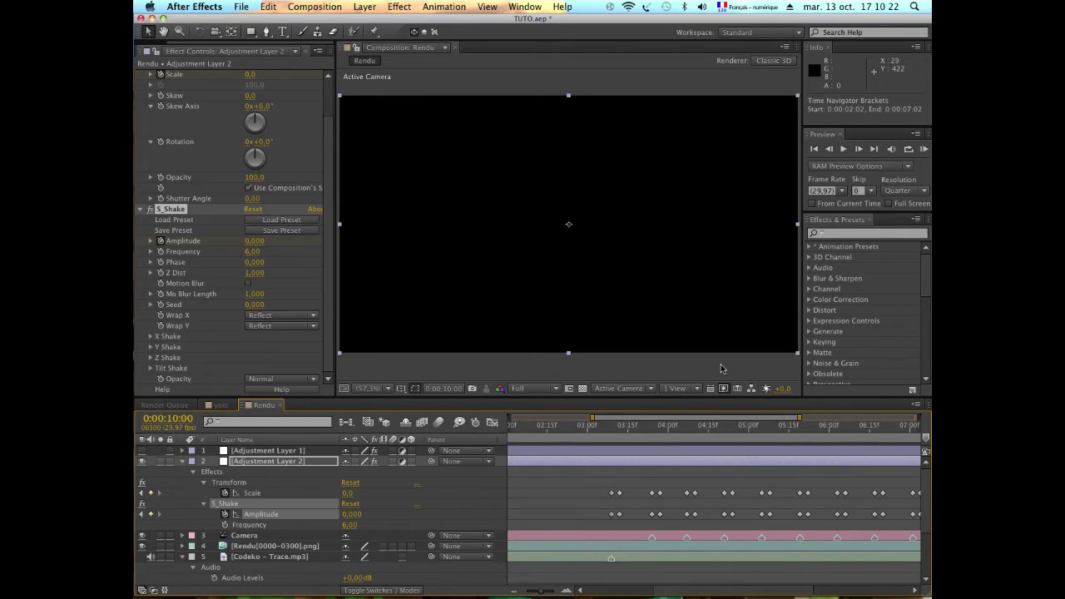
Apply Trapcode Shine to Adjustment Layer 2 at frame 0:00:03:09
left_click(566, 511)
left_click_drag(678, 436, 662, 431)
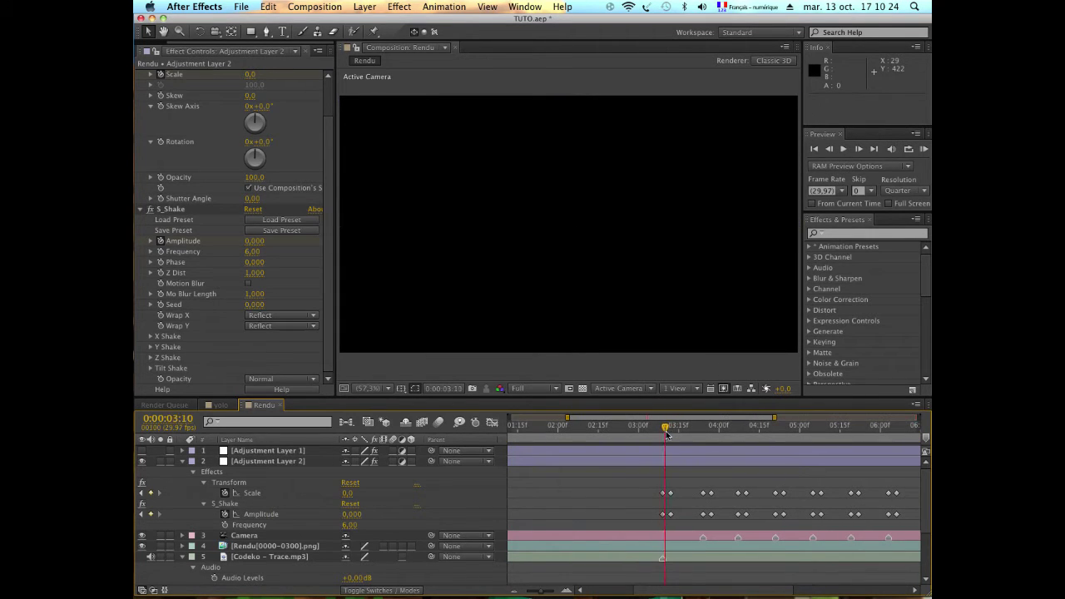
left_click(402, 6)
left_click(223, 333)
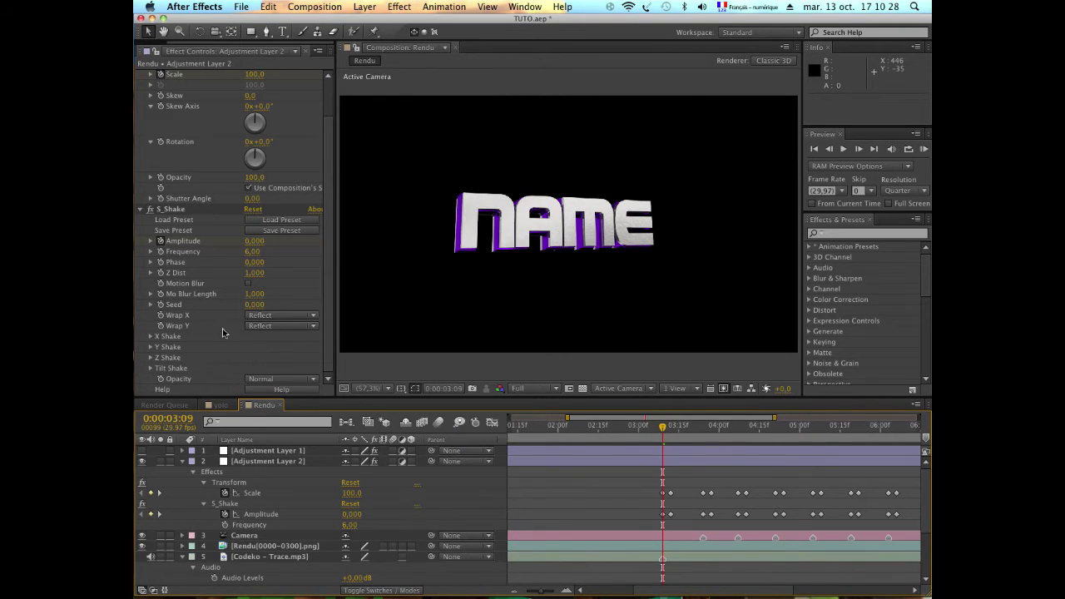
left_click(295, 458)
left_click(399, 7)
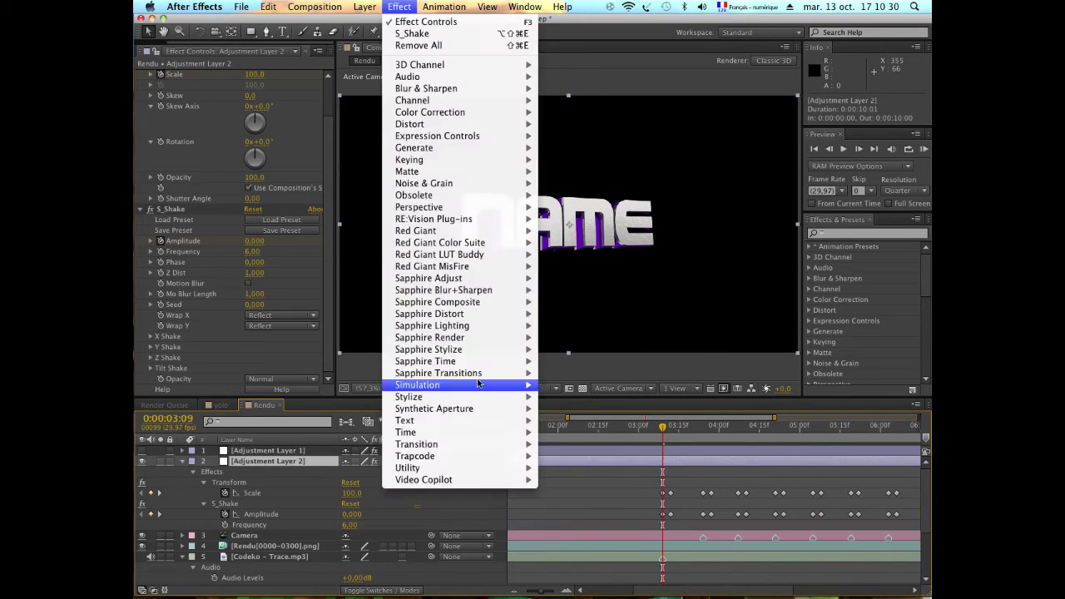
mouse_move(460, 467)
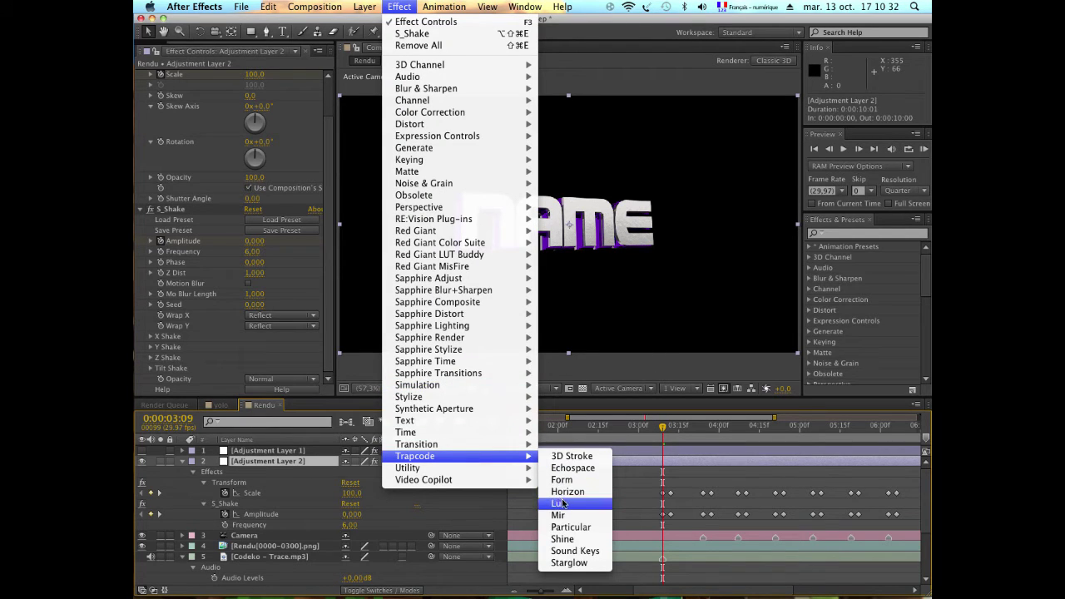
left_click(582, 539)
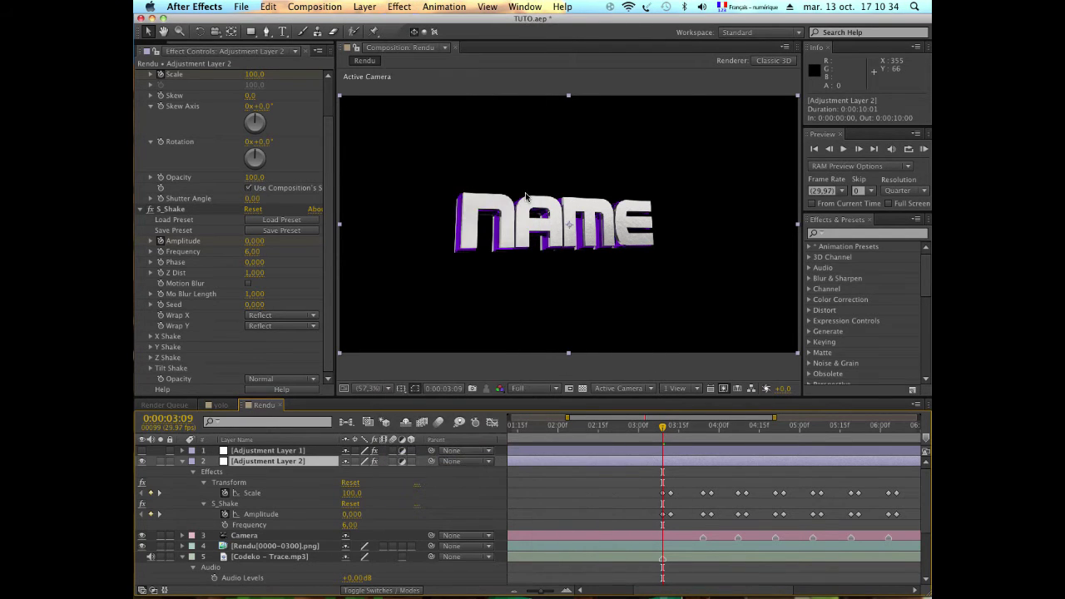
Shorten the Shine Ray Length to 1
scroll(327, 198, "up", 2)
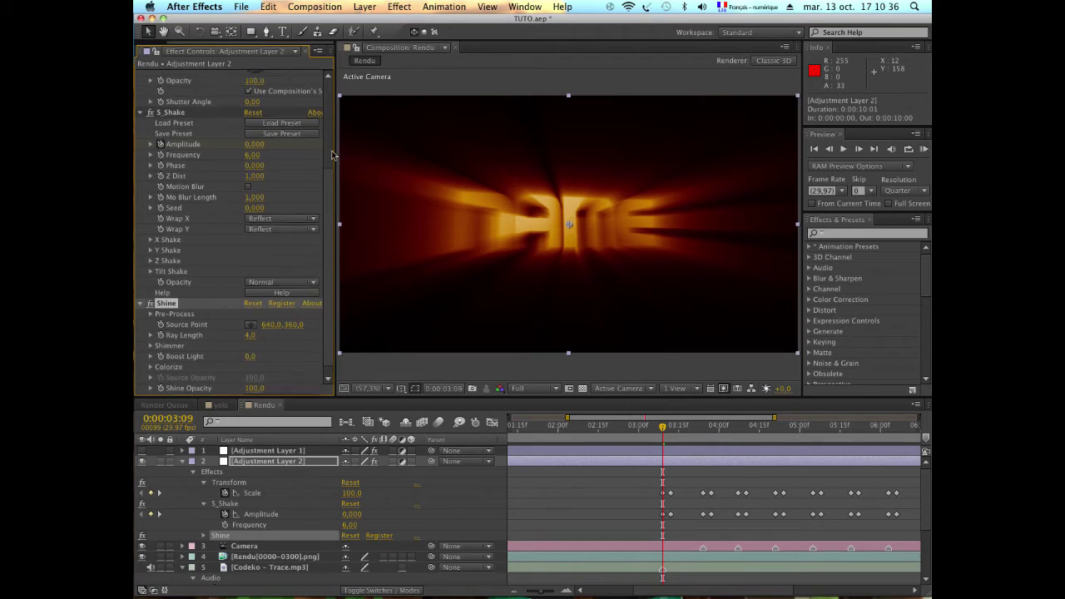
scroll(328, 198, "up", 2)
scroll(328, 198, "up", 1)
scroll(302, 114, "up", 2)
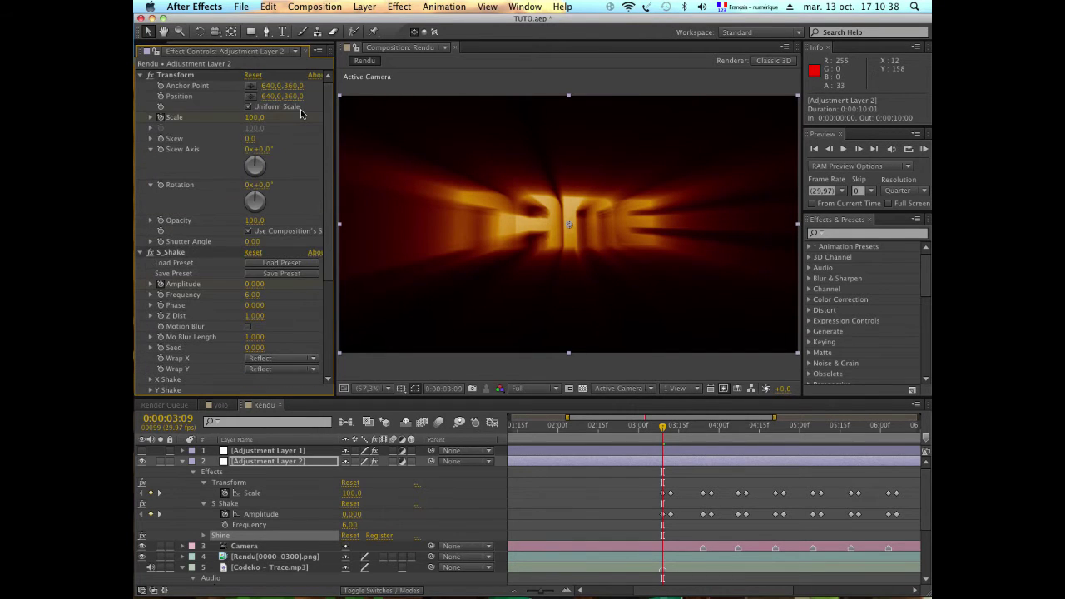
scroll(301, 113, "down", 4)
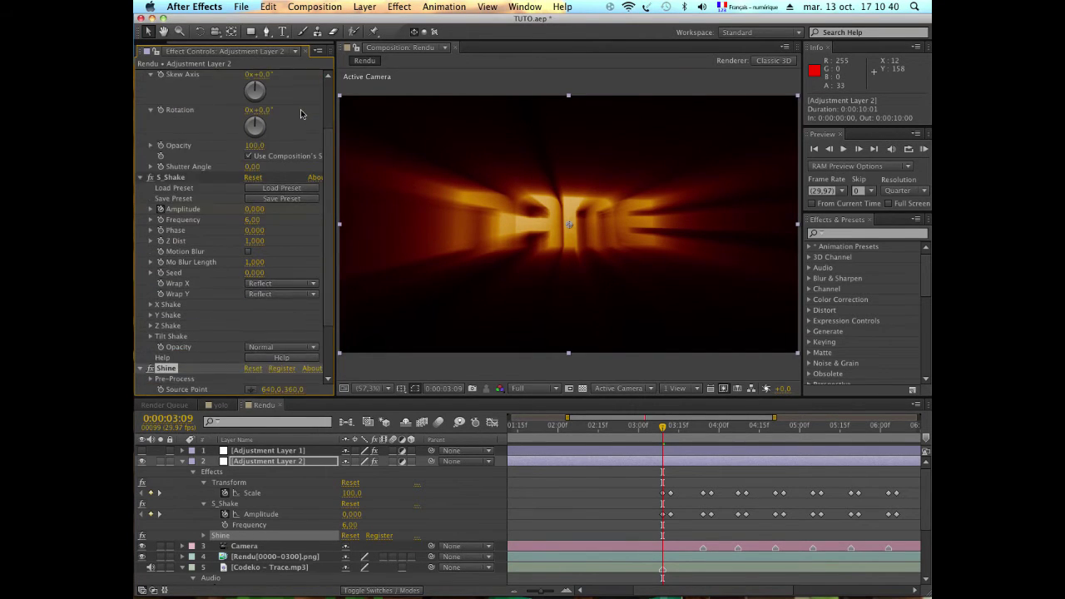
scroll(241, 374, "down", 2)
scroll(229, 366, "down", 2)
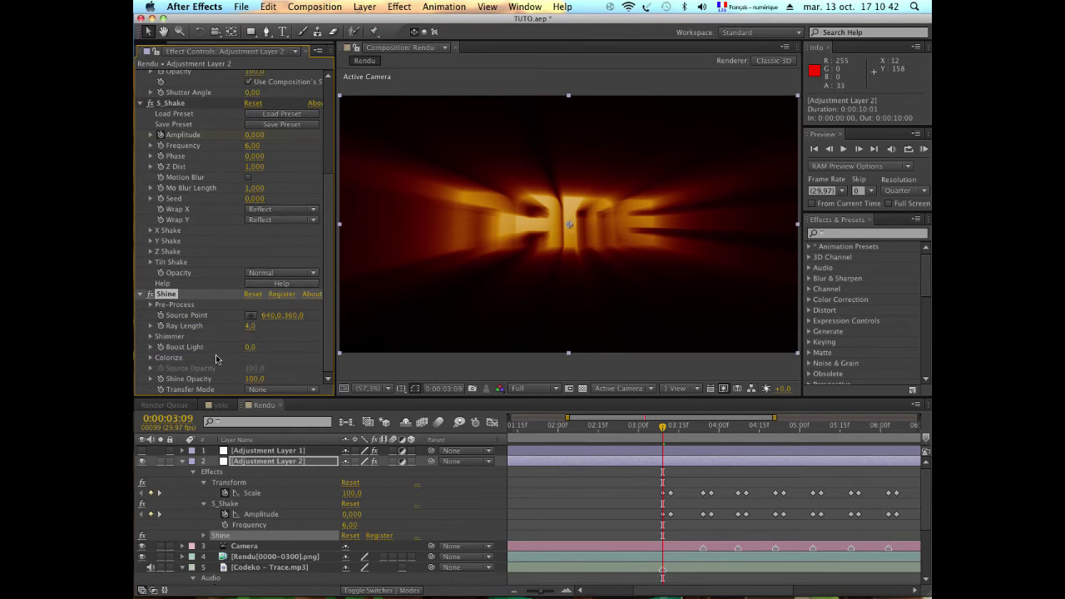
left_click(249, 327)
type("1")
key("Return")
Set Shine's Transfer Mode to Add and colorize it with Aura, then Spirit
left_click(254, 394)
left_click(266, 382)
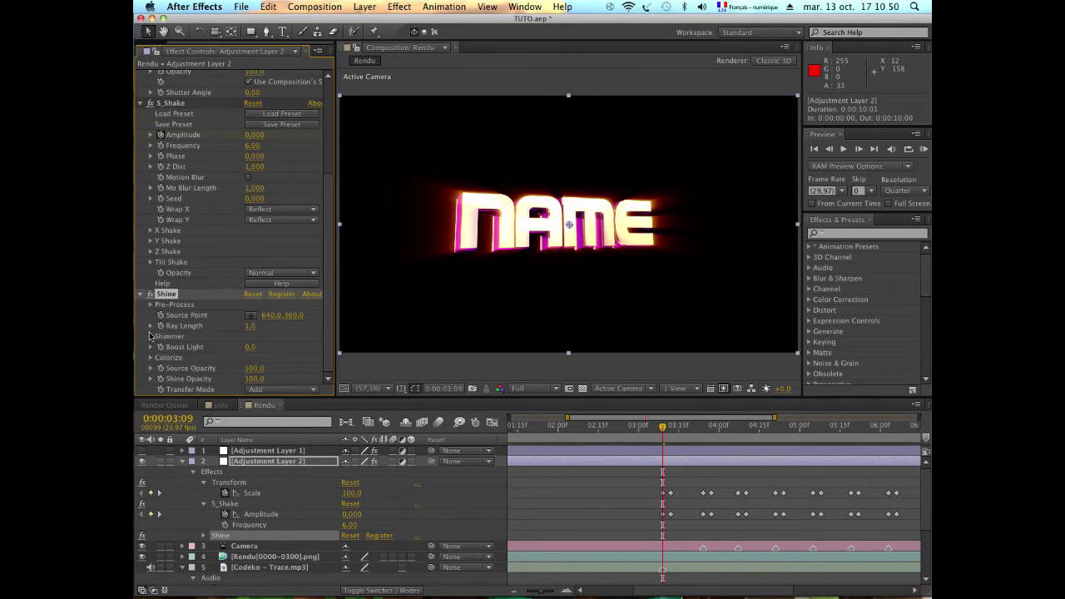
left_click(151, 358)
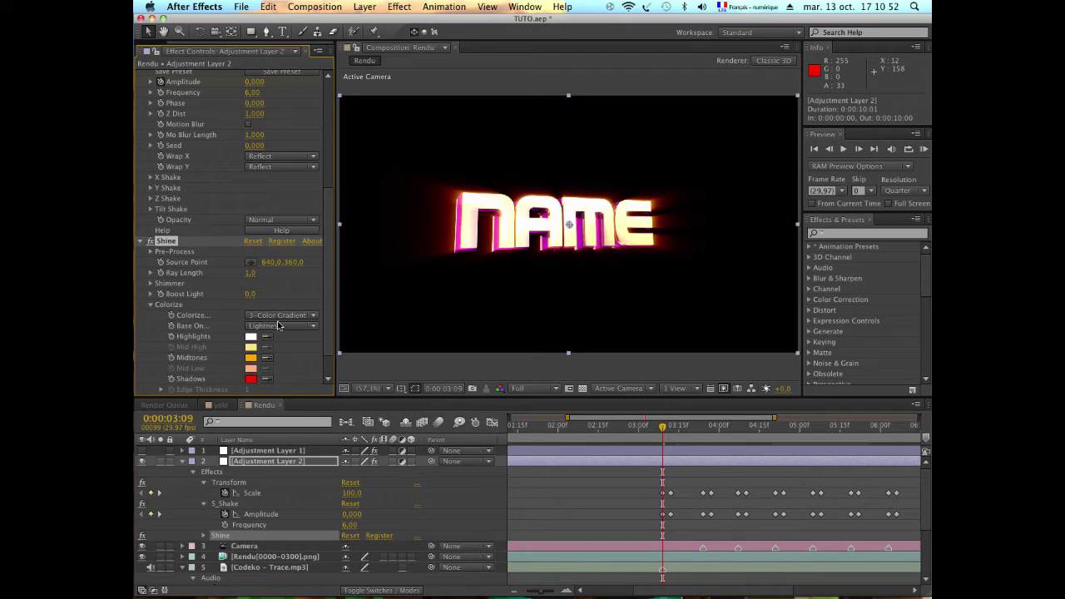
left_click(281, 316)
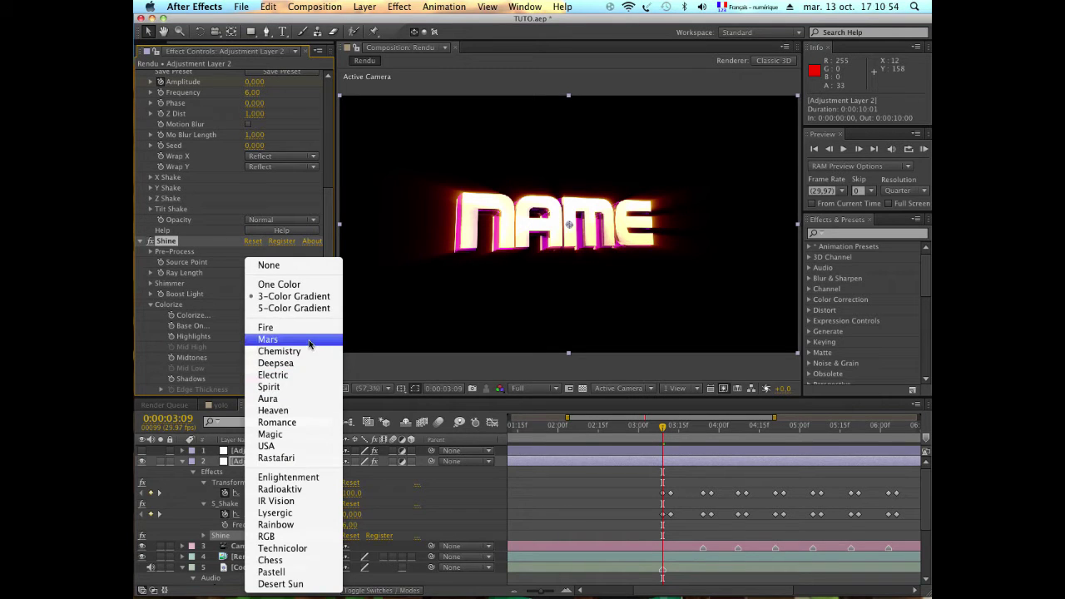
left_click(293, 399)
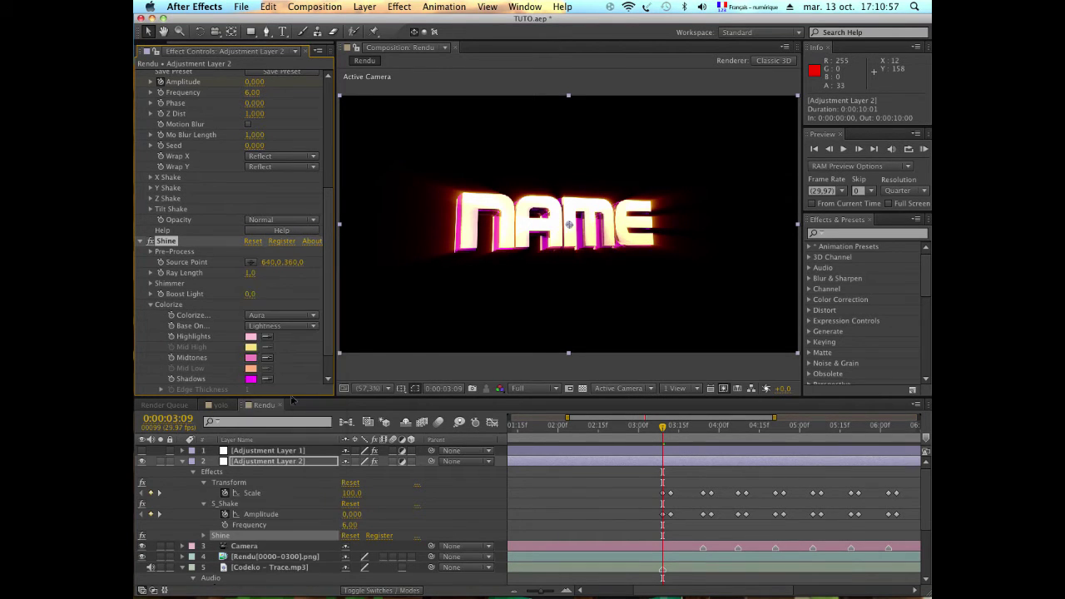
left_click(313, 318)
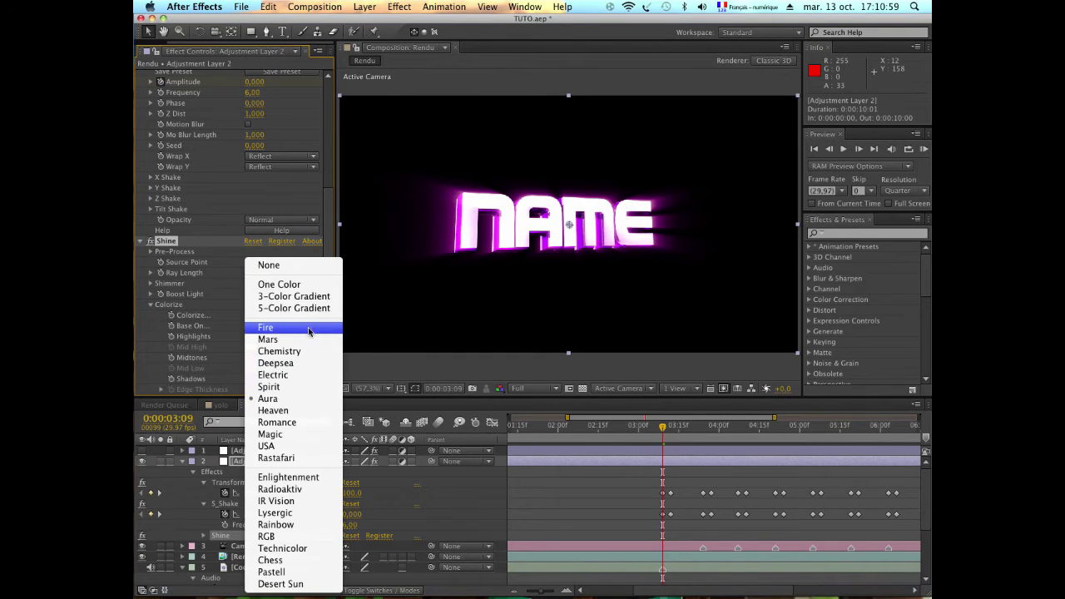
left_click(291, 386)
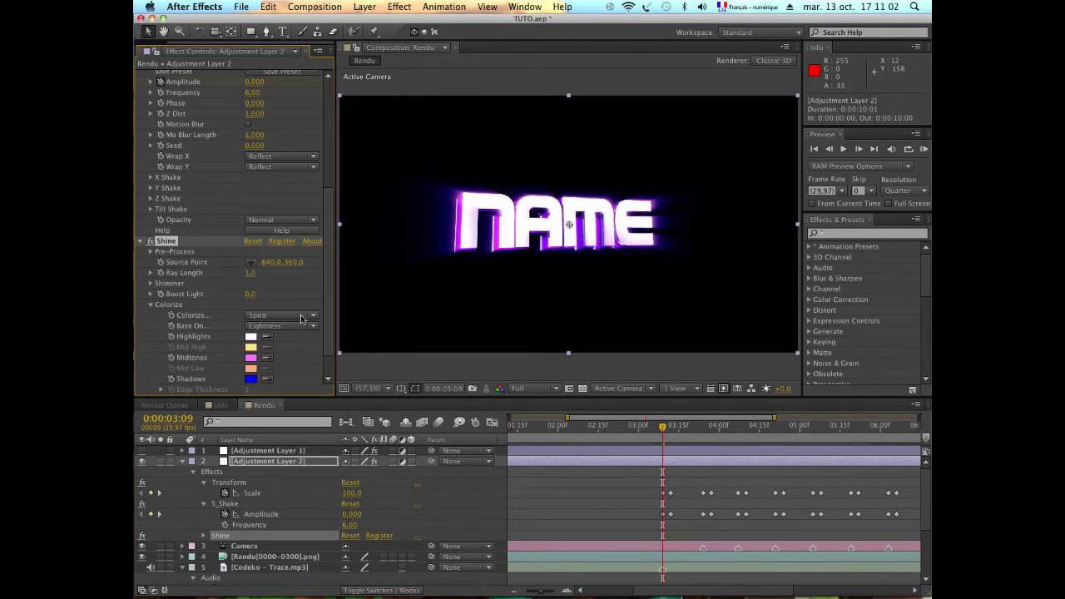
Delete the Shine effect from Adjustment Layer 2
scroll(287, 327, "down", 3)
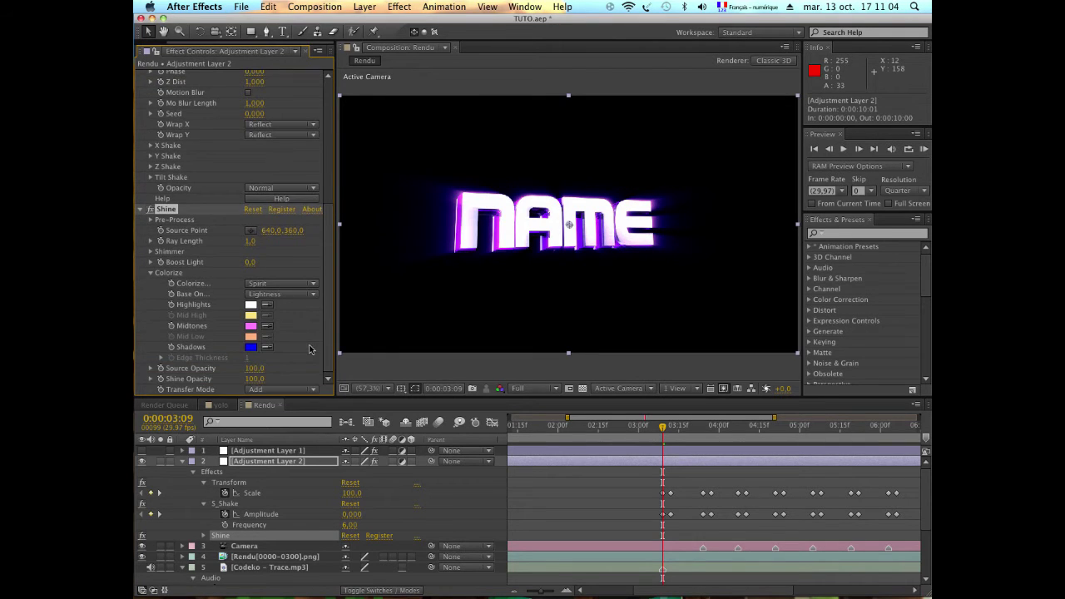
scroll(198, 299, "up", 4)
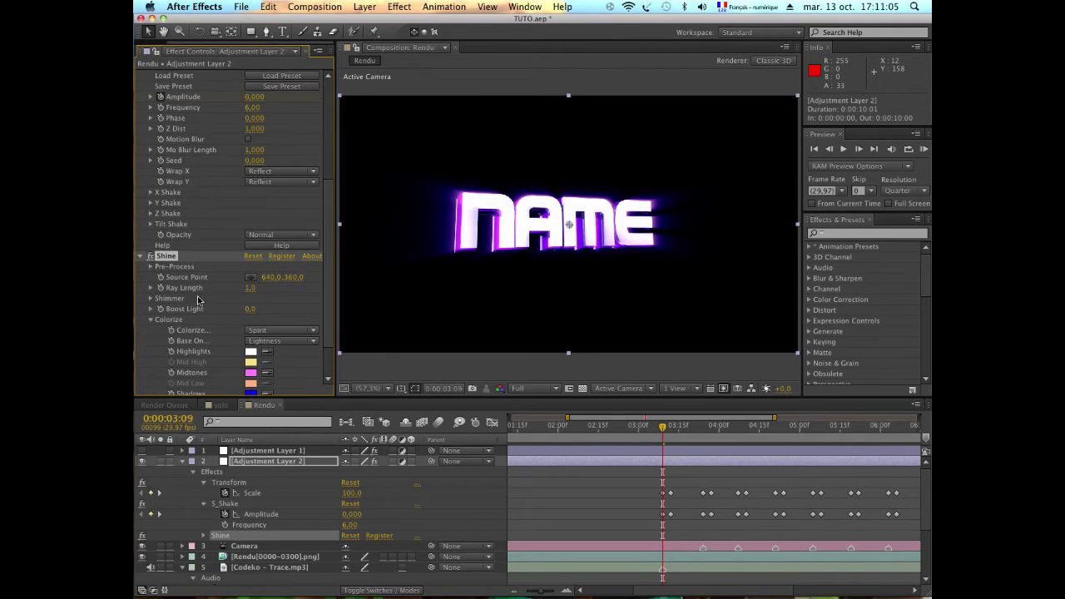
left_click(174, 258)
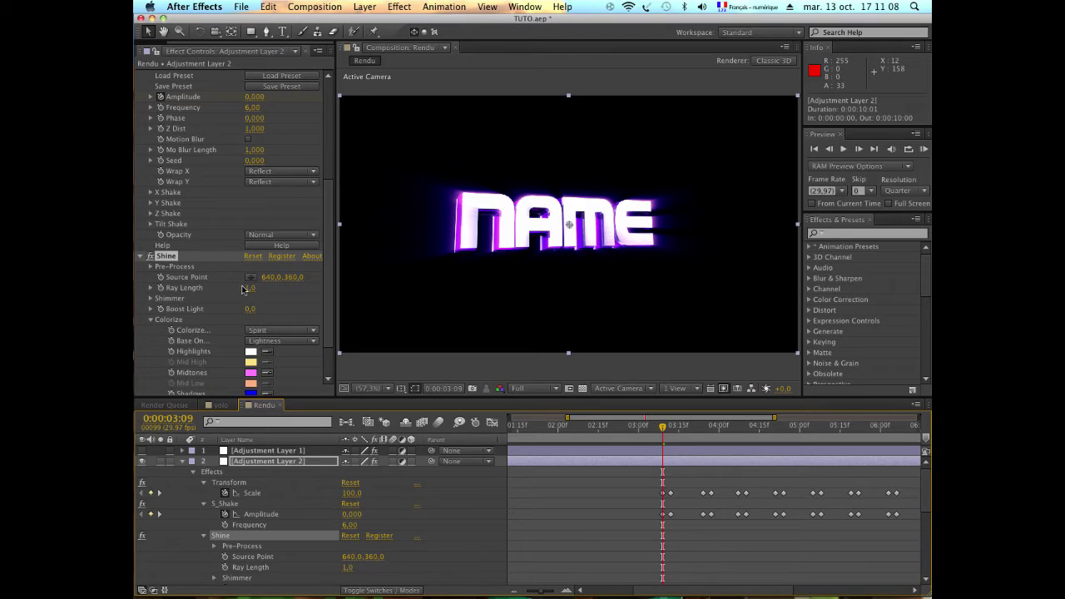
key("Delete")
Duplicate the Rendu[0000-0300].png layer and rename the copy SHINE
left_click(246, 547)
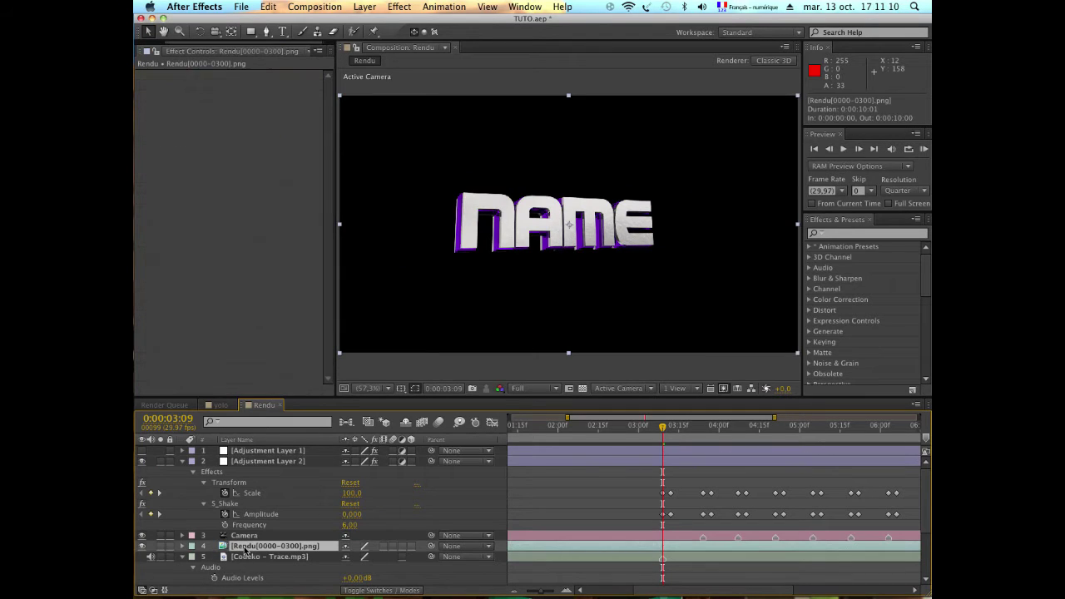
key("super+d")
left_click(254, 557)
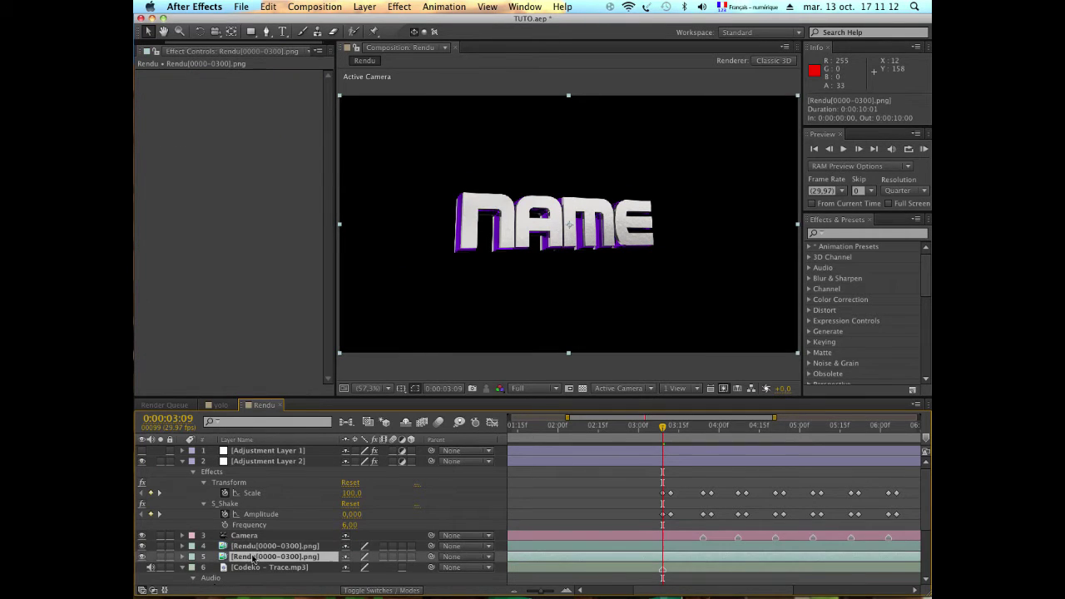
key("Return")
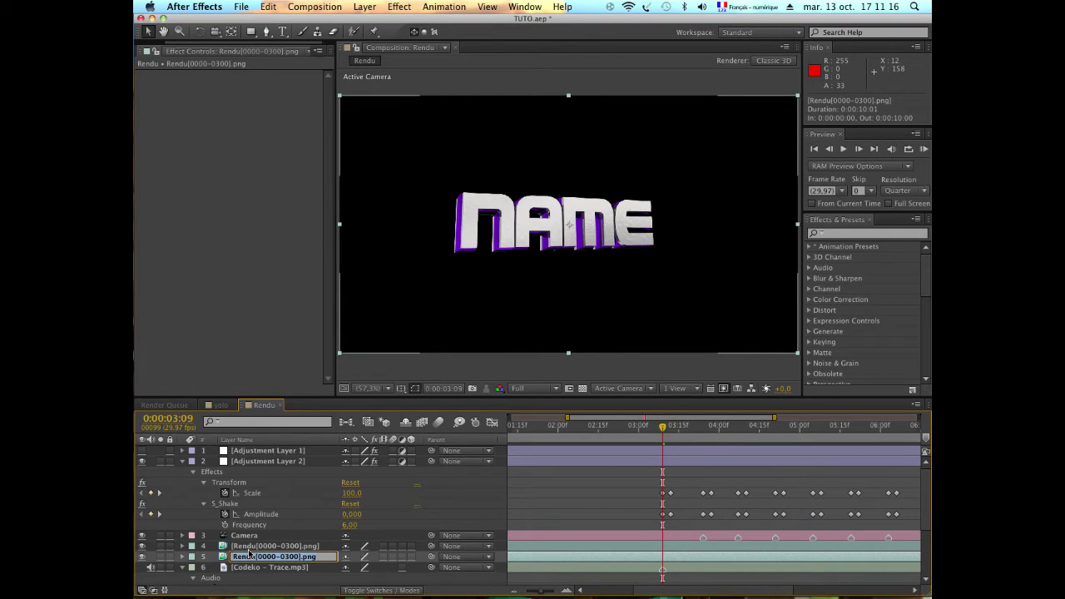
type("SHINE")
key("Return")
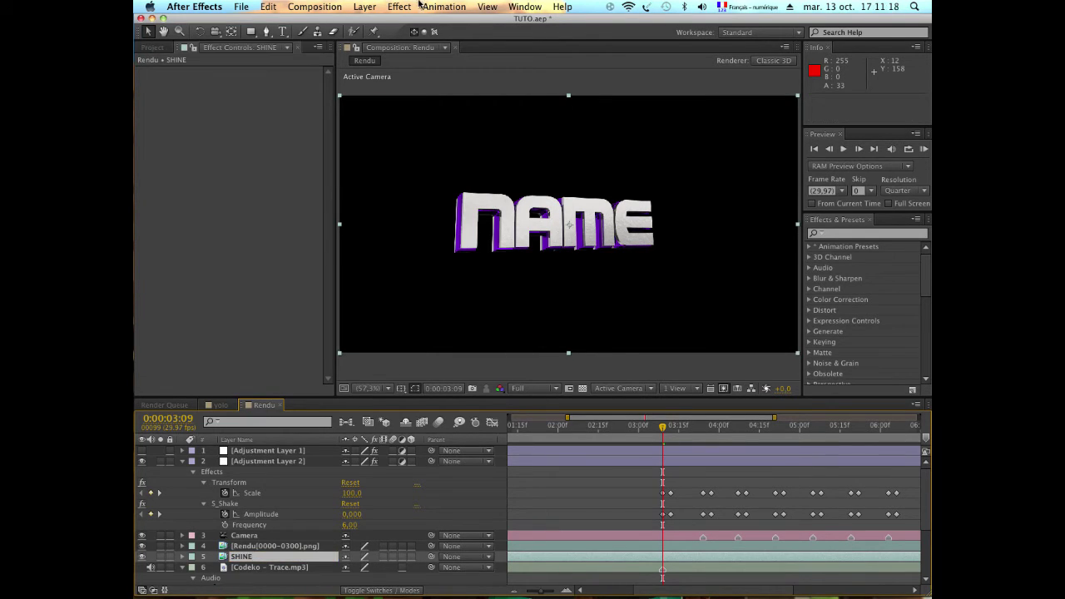
Apply Shine to the SHINE layer with Add transfer mode and Ray Length 0,5
left_click(399, 6)
left_click(414, 37)
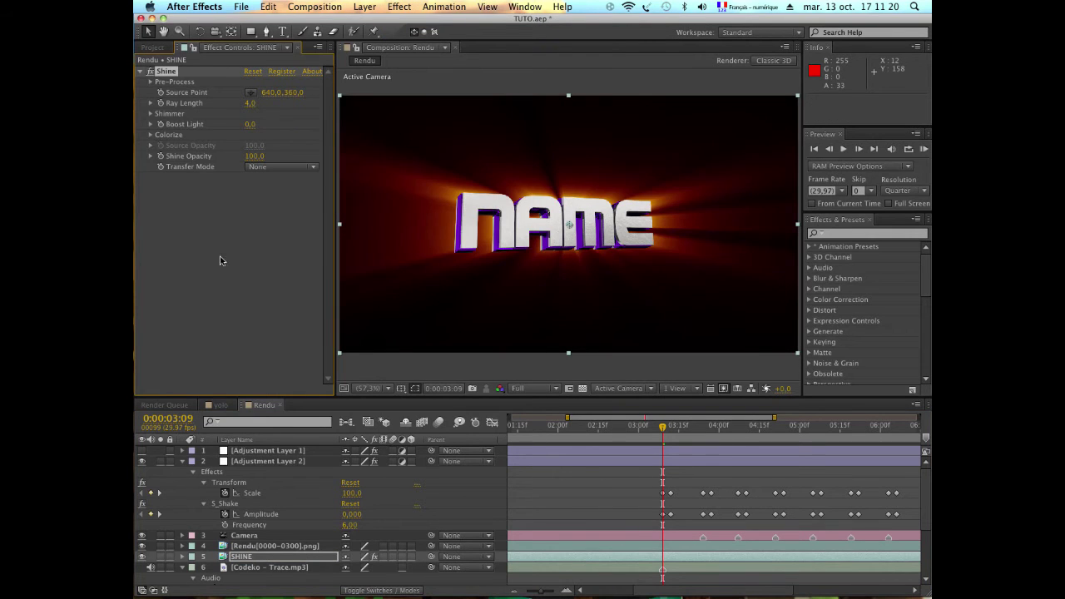
left_click(256, 167)
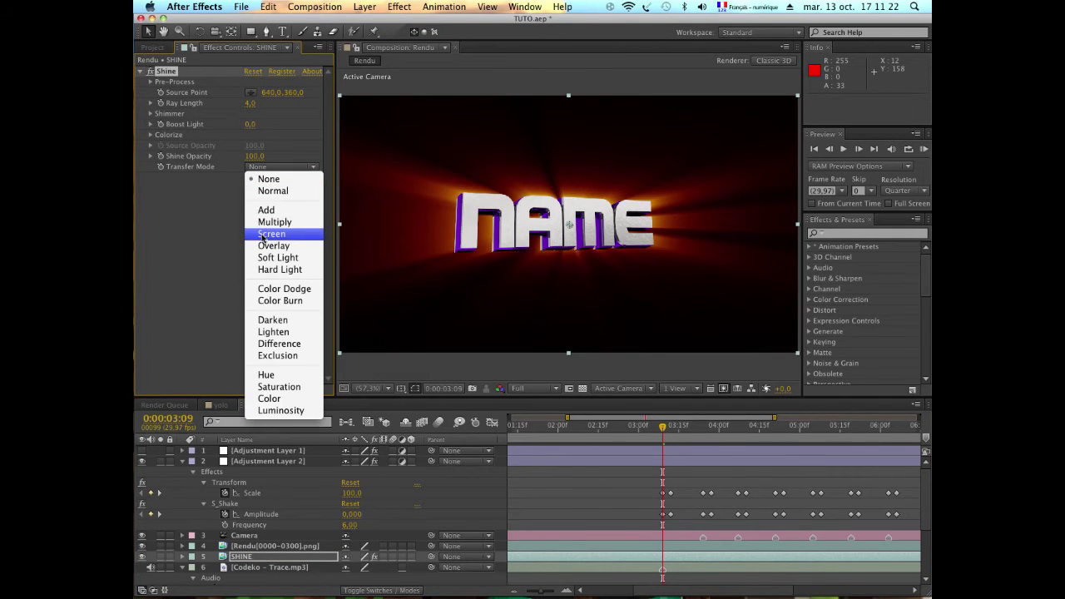
left_click(265, 210)
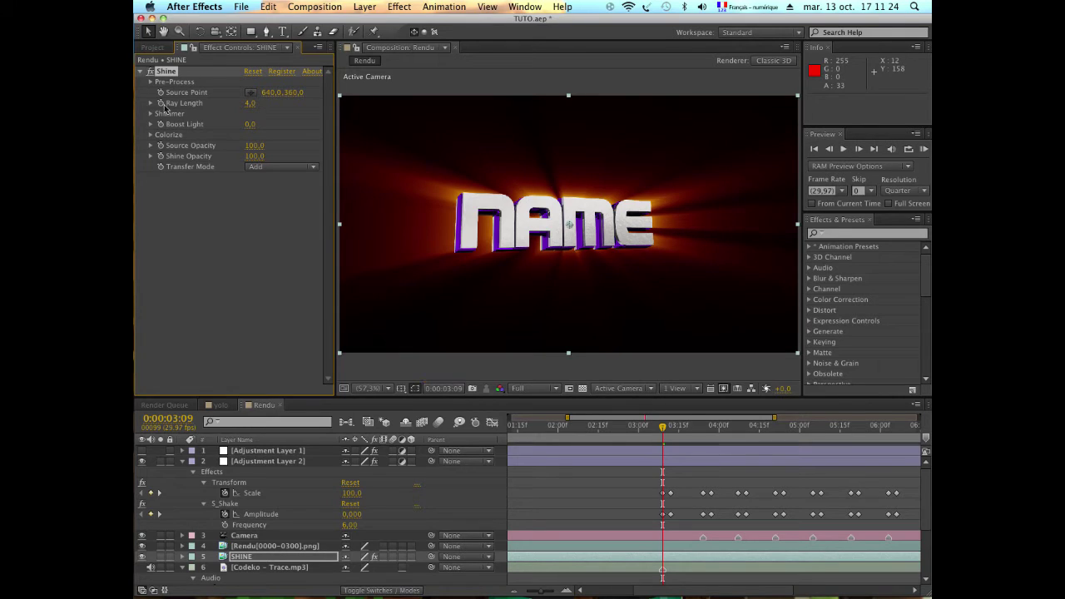
left_click(250, 104)
type("0,5")
key("Return")
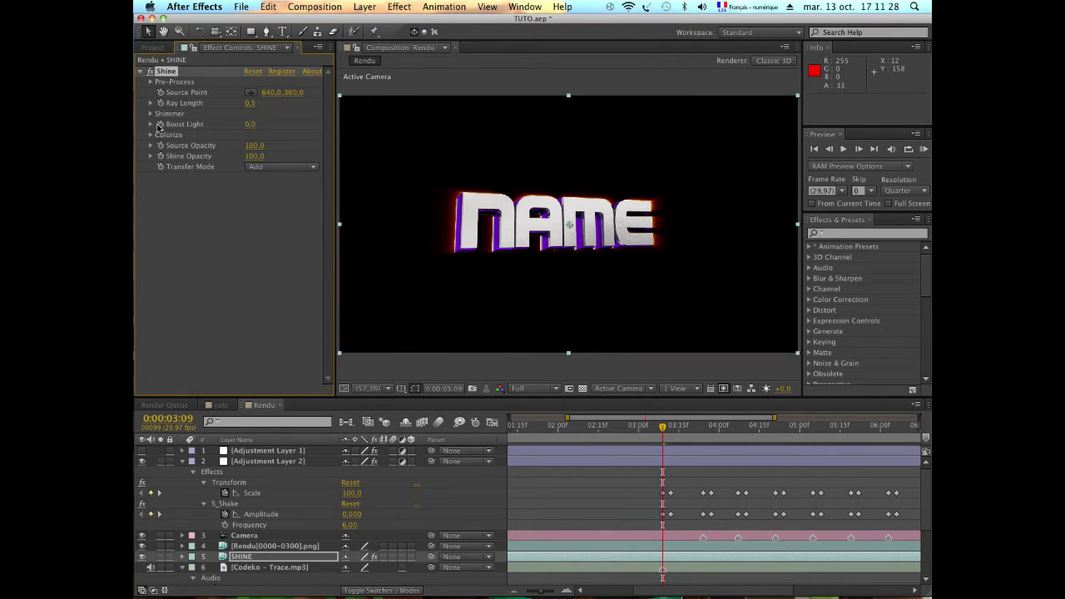
Colorize Shine with the Spirit preset, set Ray Length to 0,7, and hide Adjustment Layer 1
left_click(152, 134)
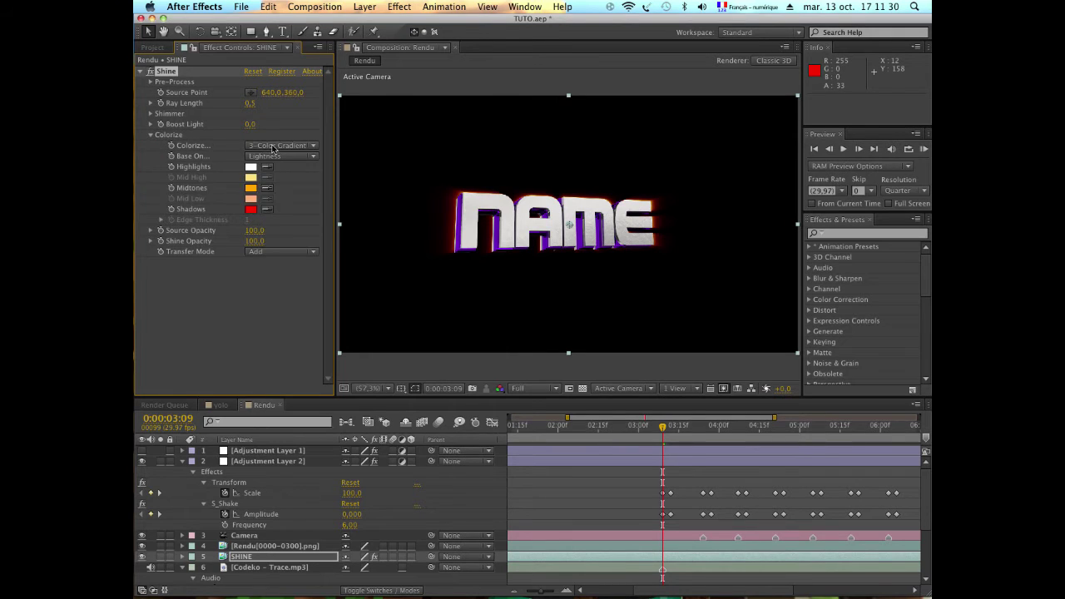
left_click(276, 147)
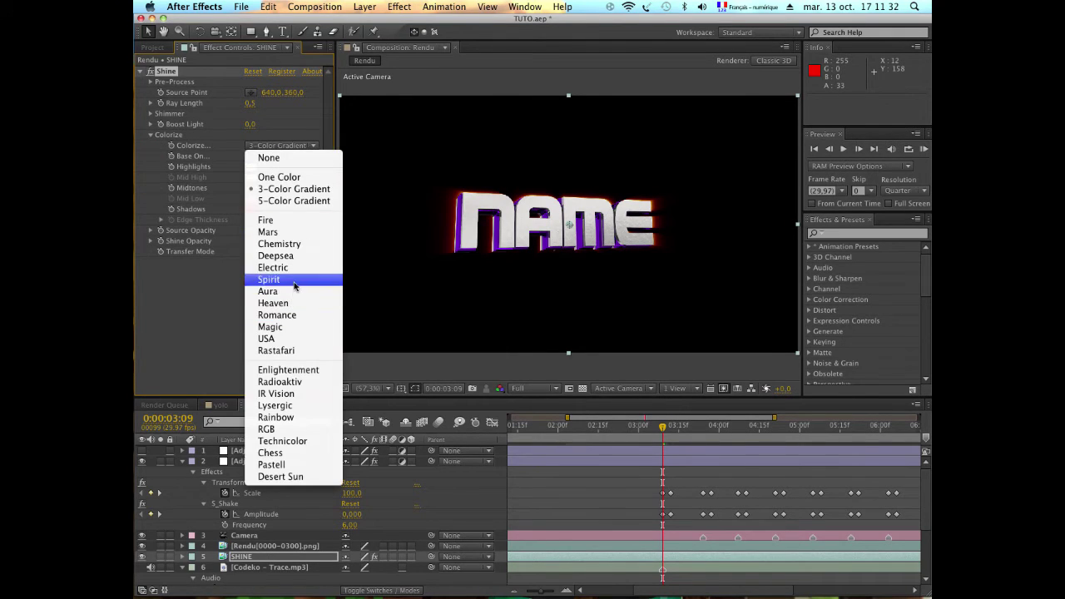
left_click(287, 280)
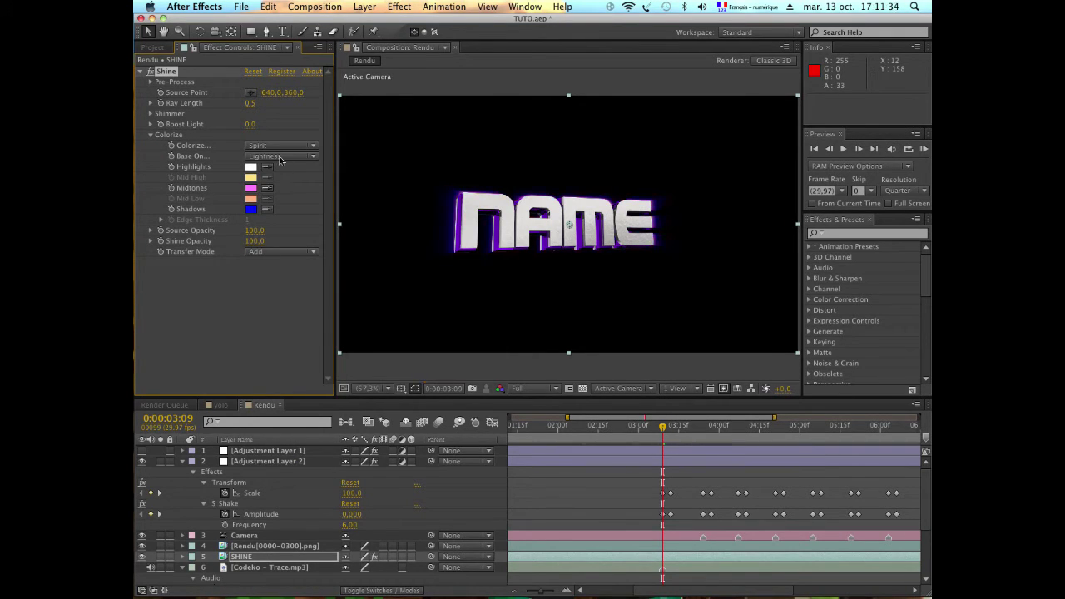
left_click(250, 103)
left_click(278, 121)
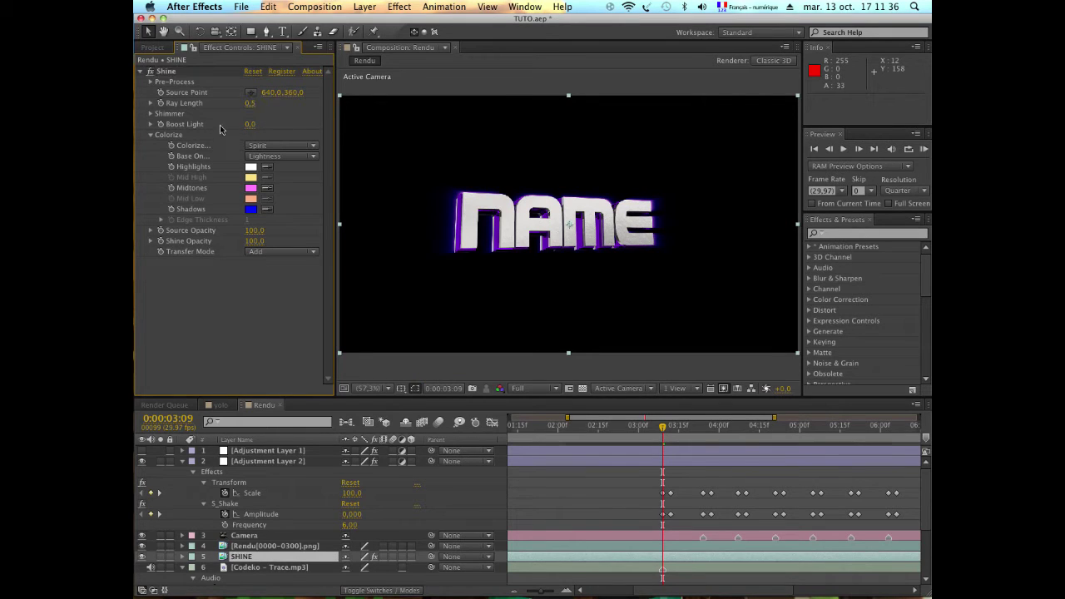
left_click(151, 114)
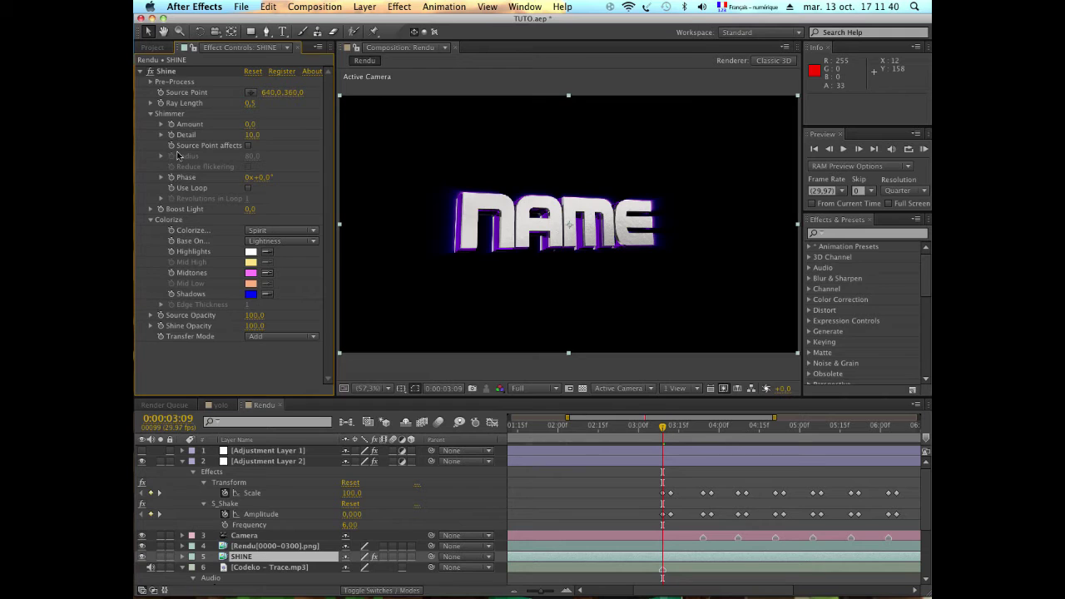
left_click(151, 114)
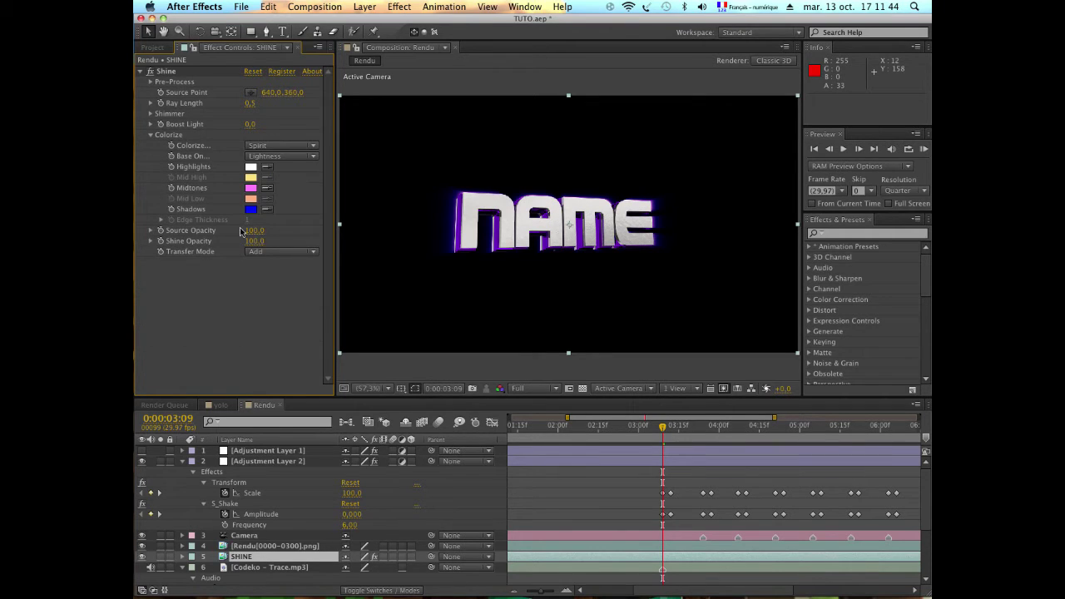
left_click(251, 103)
type("7")
key("Return")
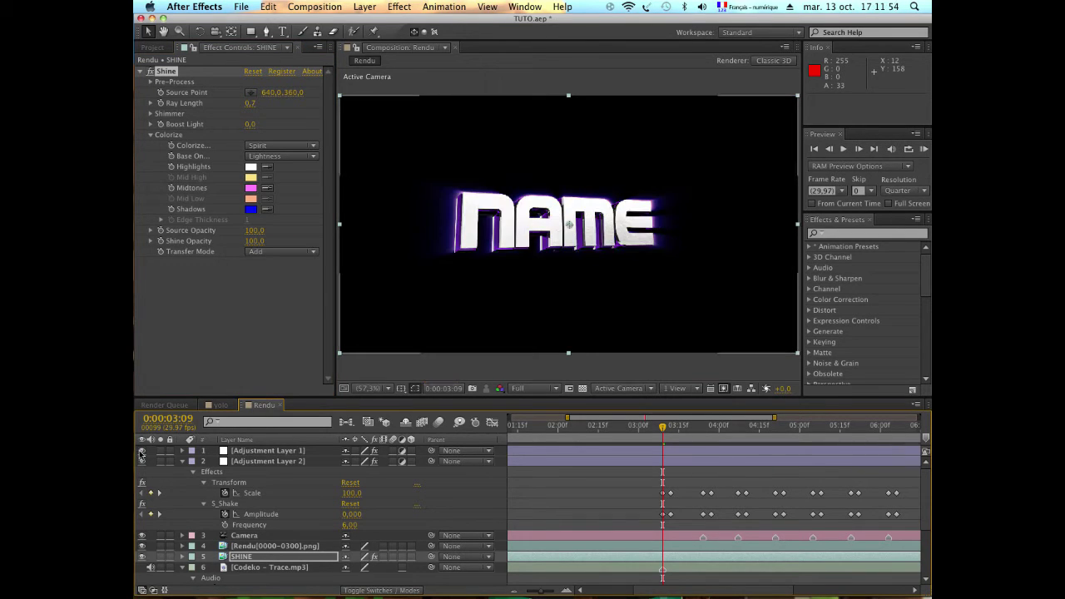
left_click(142, 450)
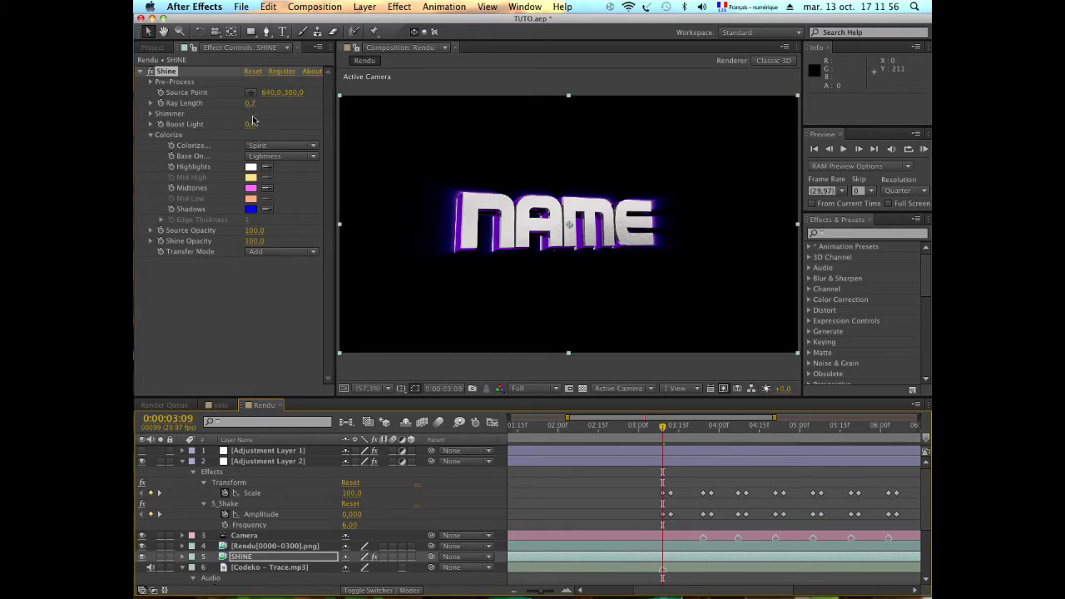
At 03:12, keyframe Shine's Ray Length to 2,0
left_click(175, 71)
left_click(175, 137)
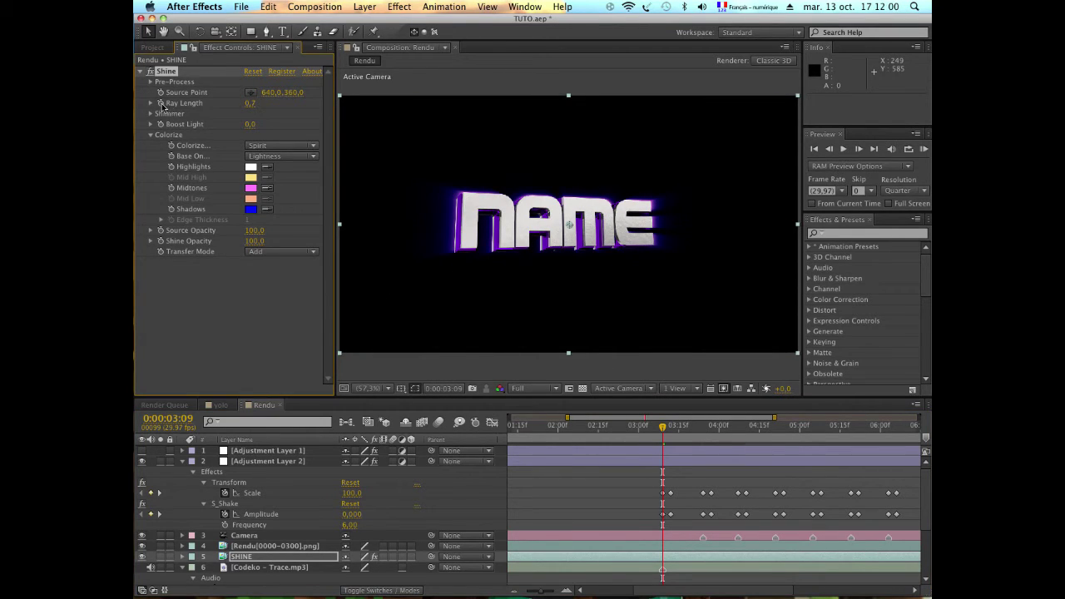
left_click(681, 427)
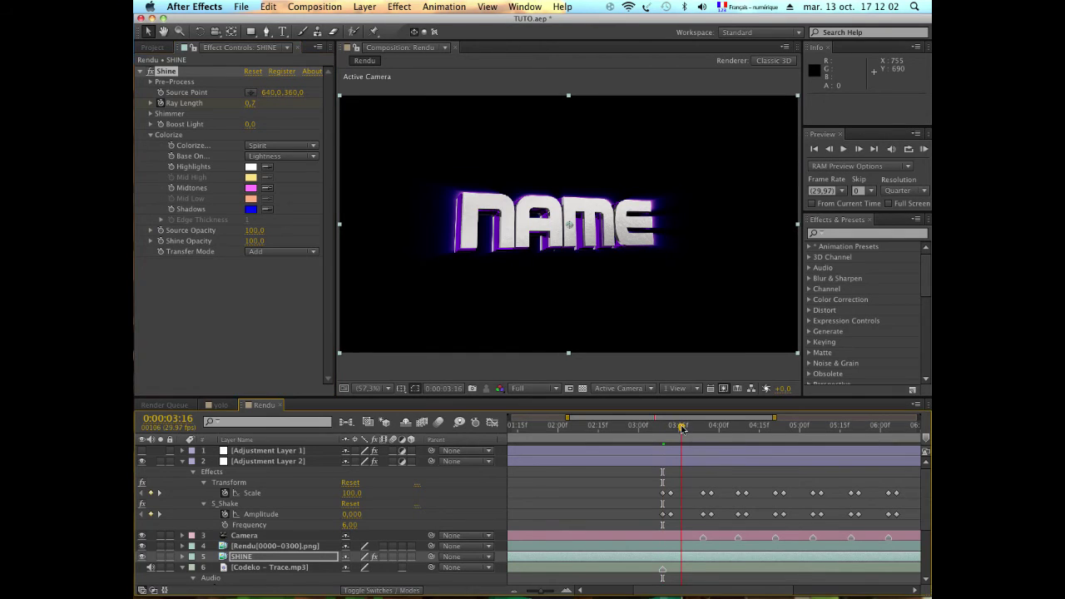
left_click_drag(681, 428, 671, 428)
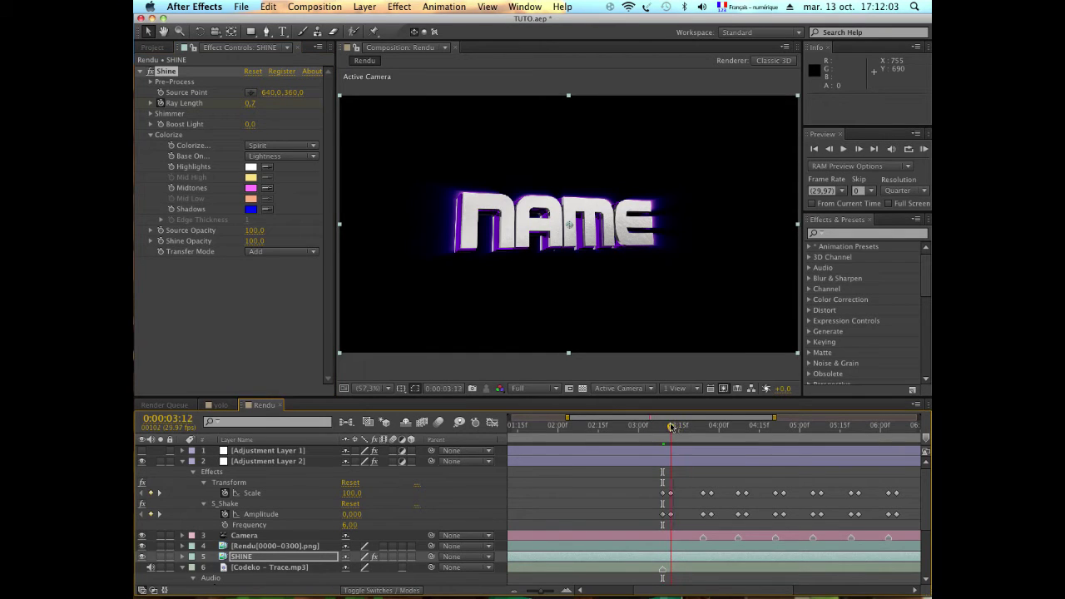
left_click(252, 104)
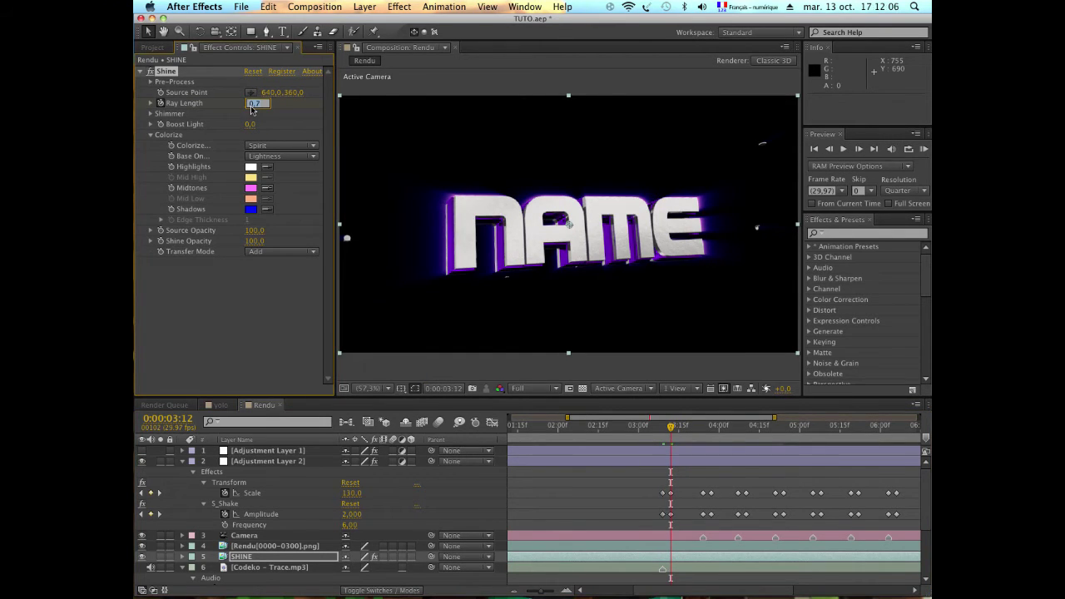
type("2")
key("Return")
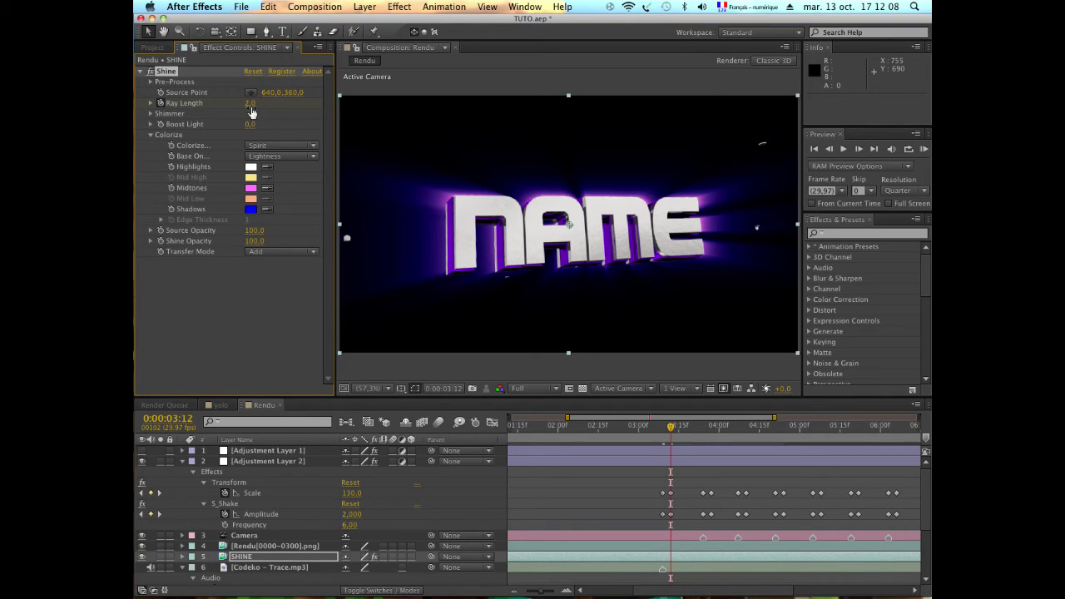
Reveal the SHINE layer's Ray Length keyframes with U and copy both of them
left_click(285, 556)
key("u")
scroll(661, 576, "down", 1)
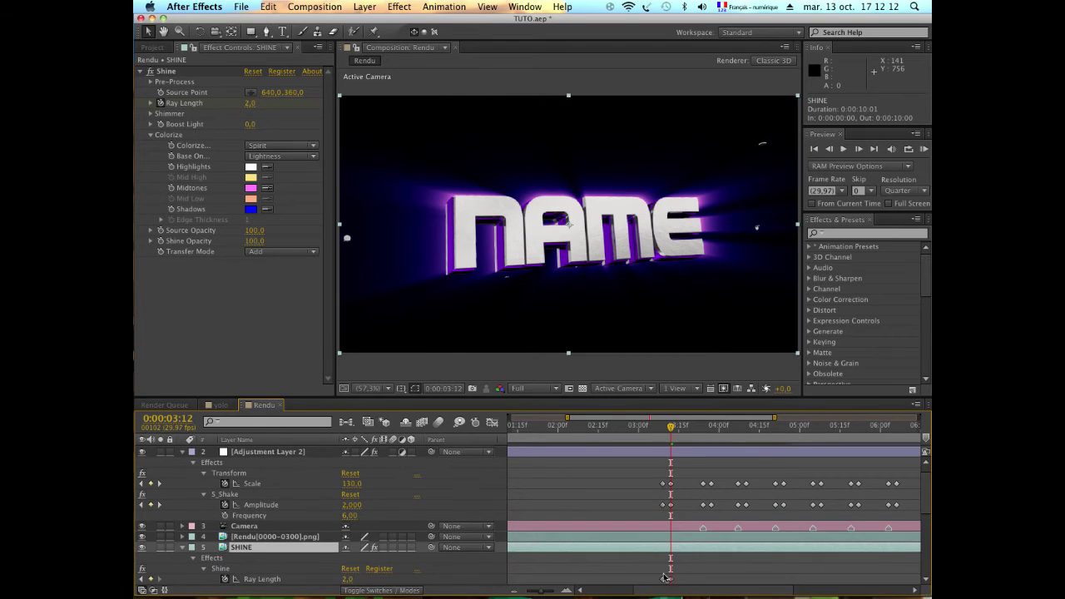
left_click_drag(676, 582, 657, 571)
key("super+c")
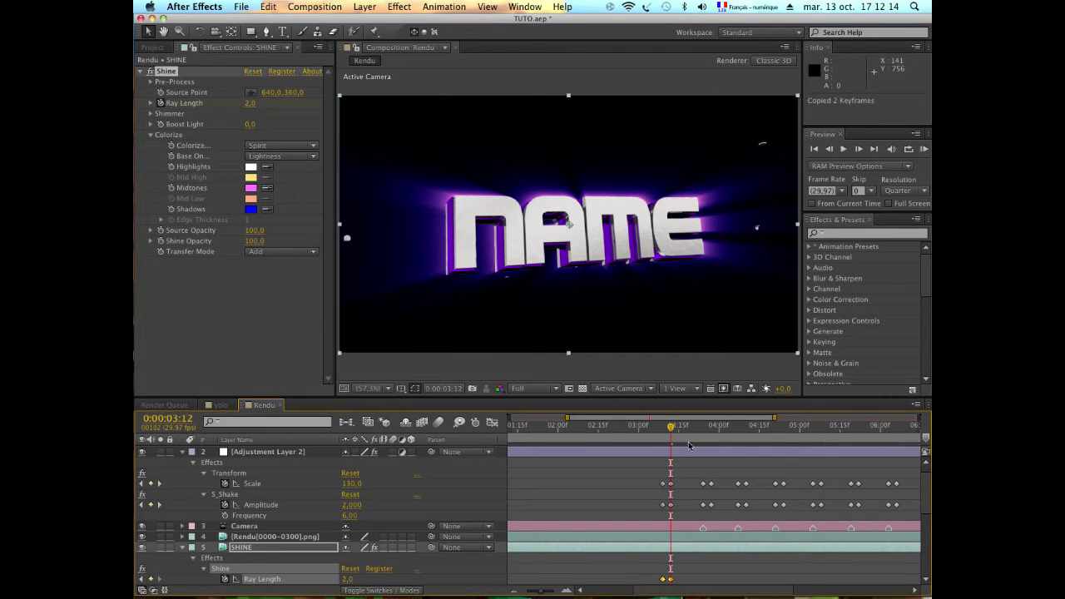
Paste the Ray Length keyframe pair at 03:25, 04:07, 05:05, 05:20 and 06:03
left_click_drag(702, 440, 707, 441)
key("super+v")
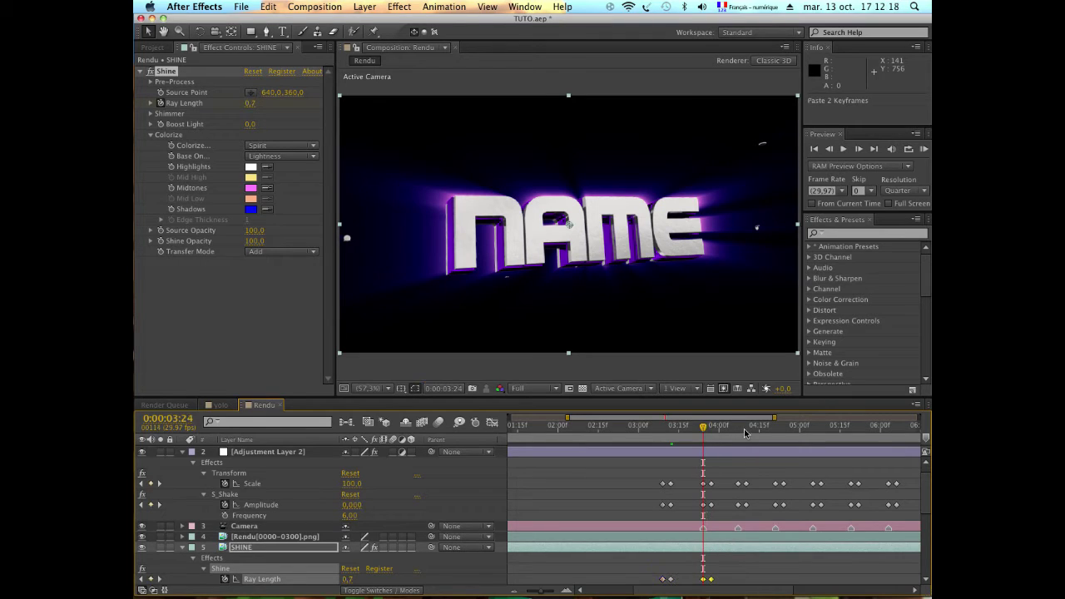
left_click(739, 432)
key("super+v")
left_click_drag(738, 433, 775, 432)
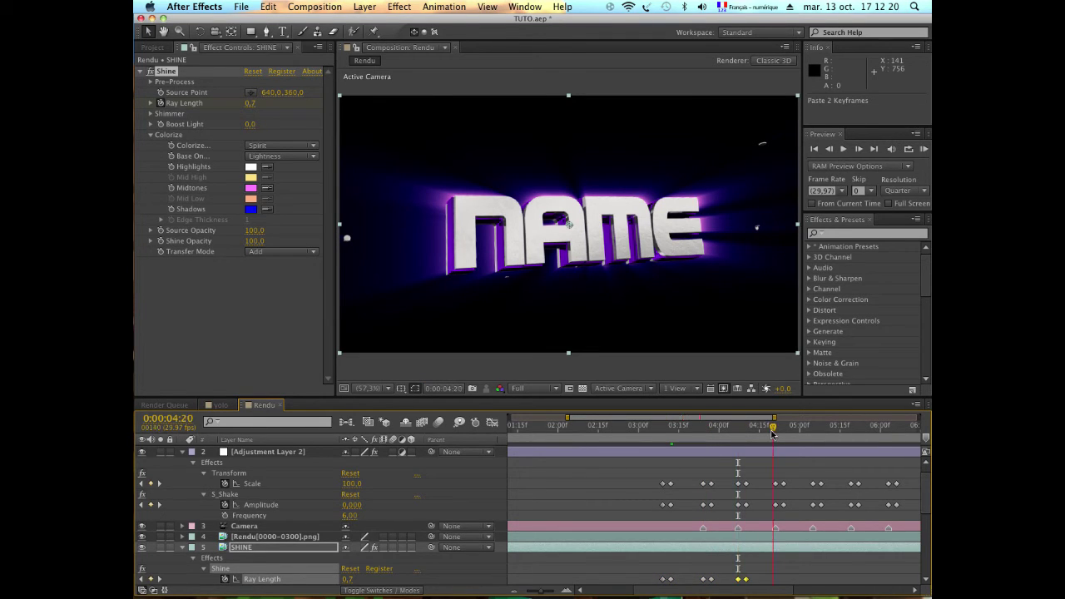
left_click(814, 433)
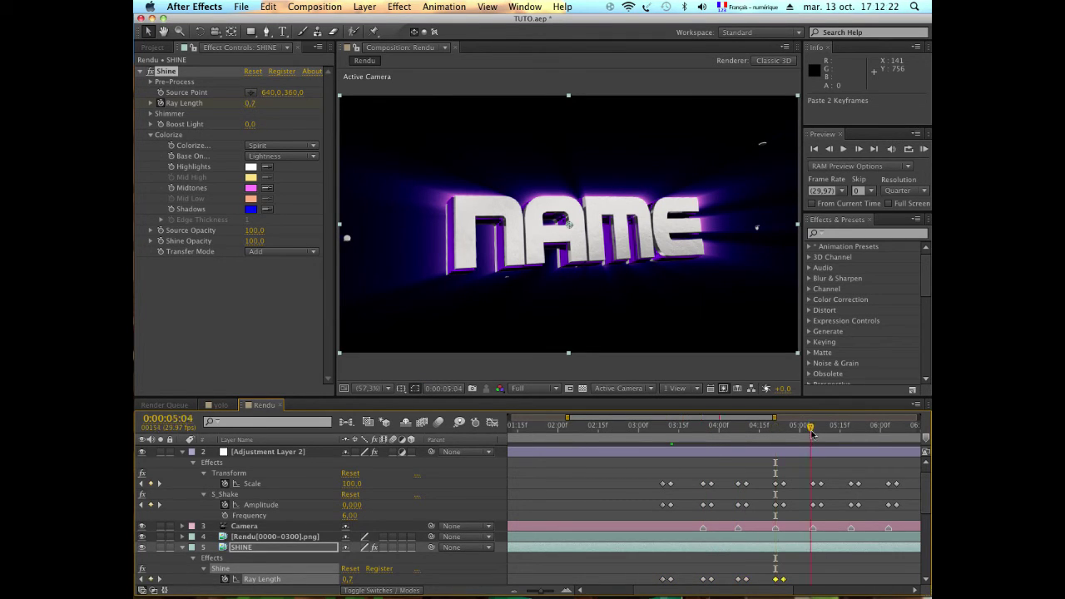
key("super+v")
left_click(850, 434)
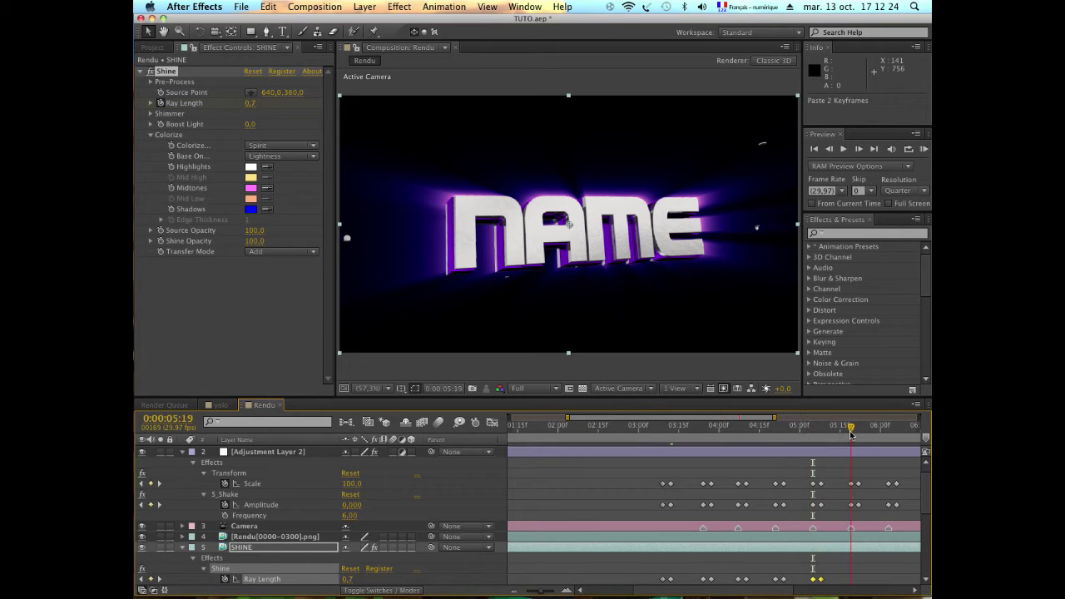
key("super+v")
left_click(887, 433)
key("super+v")
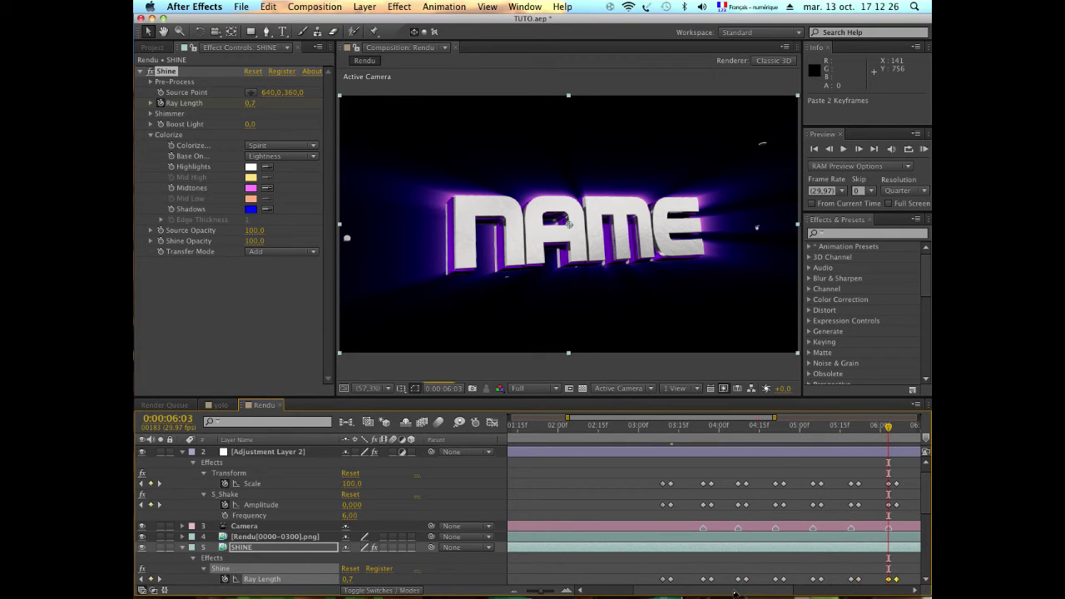
left_click_drag(740, 590, 821, 589)
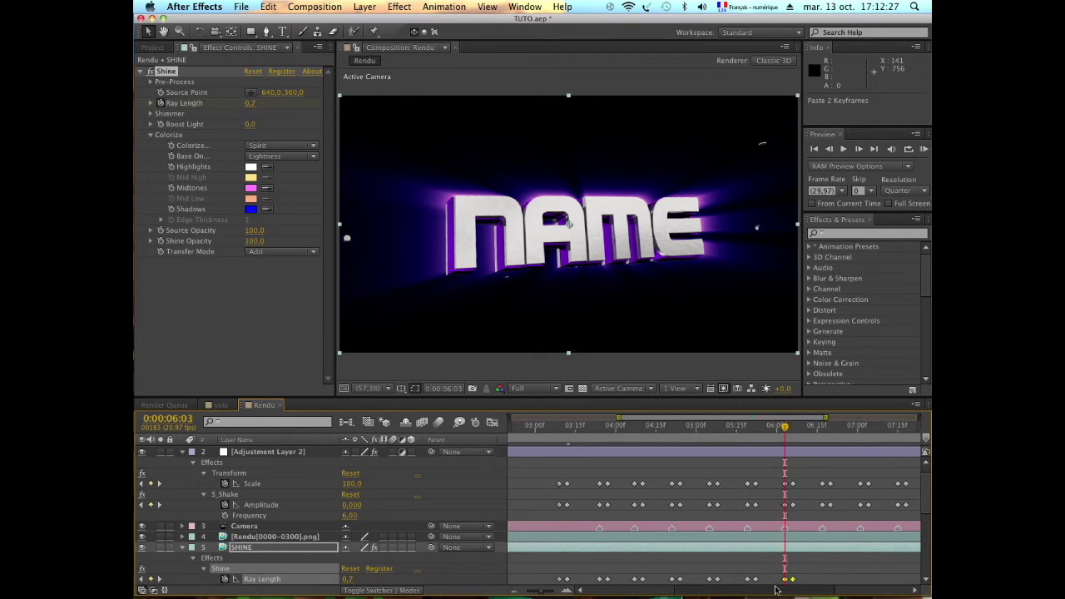
Paste the Ray Length keyframe pair at 06:16, 07:15, 08:00, 09:00 and 09:11
left_click(763, 433)
key("super+v")
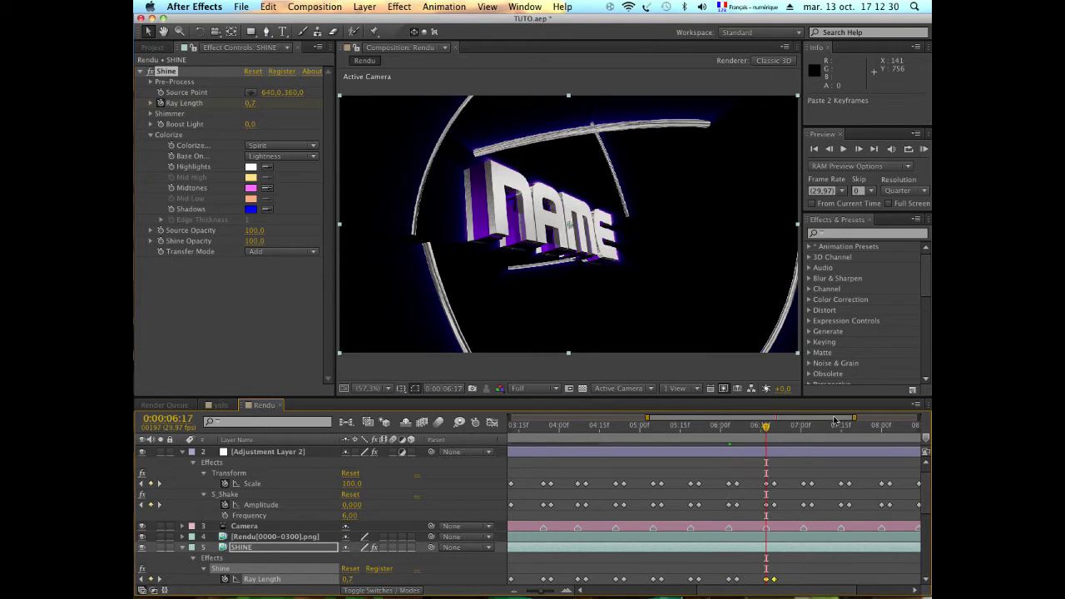
left_click(801, 430)
left_click_drag(801, 430, 803, 430)
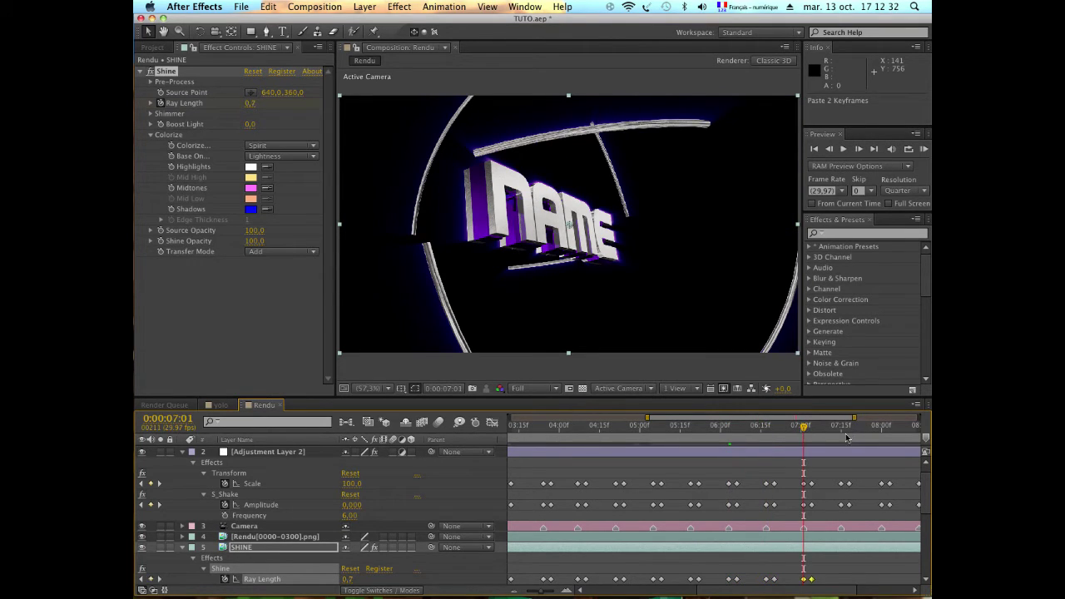
left_click(841, 430)
key("super+v")
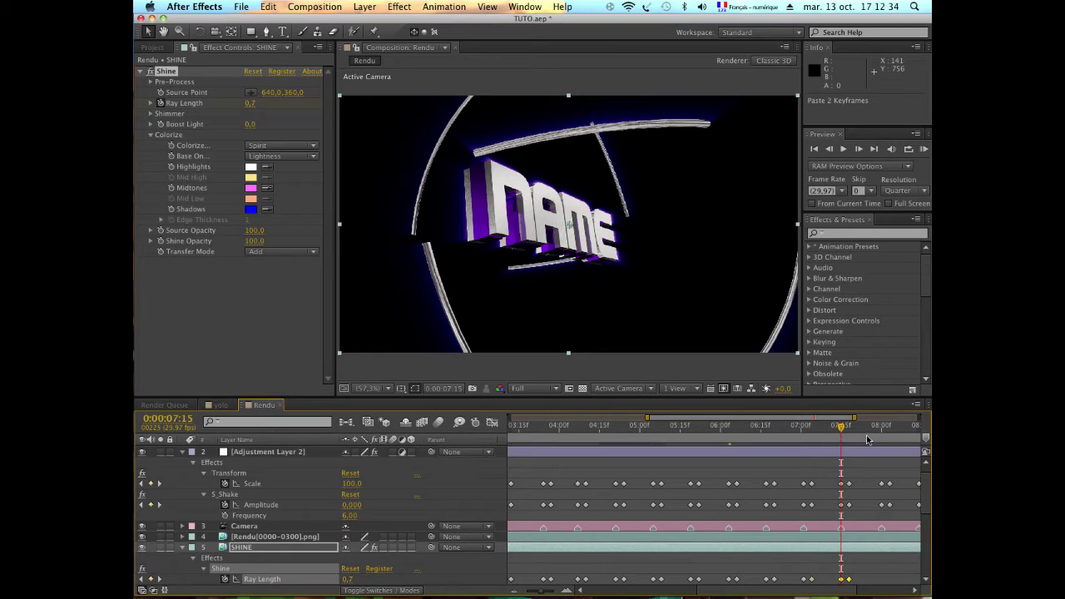
left_click(876, 431)
left_click_drag(876, 431, 883, 438)
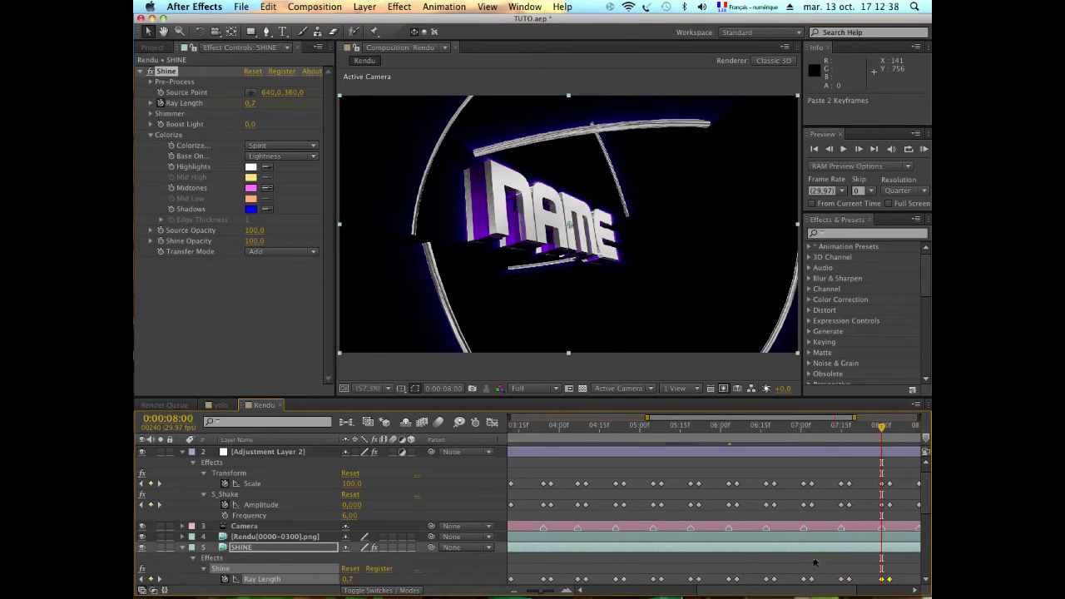
key("super+v")
left_click_drag(813, 589, 851, 589)
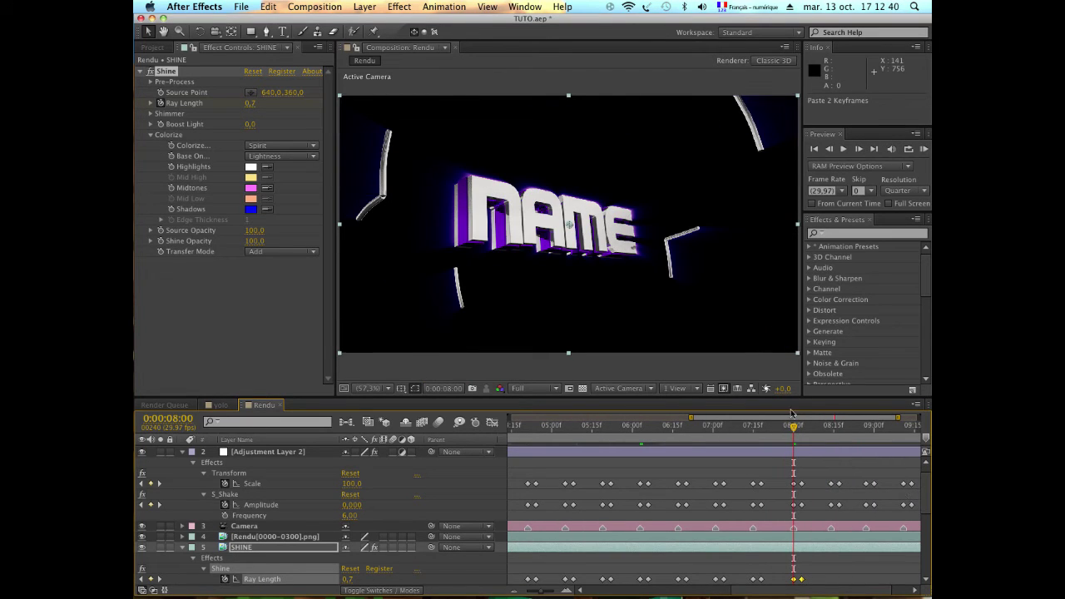
left_click_drag(818, 431, 853, 433)
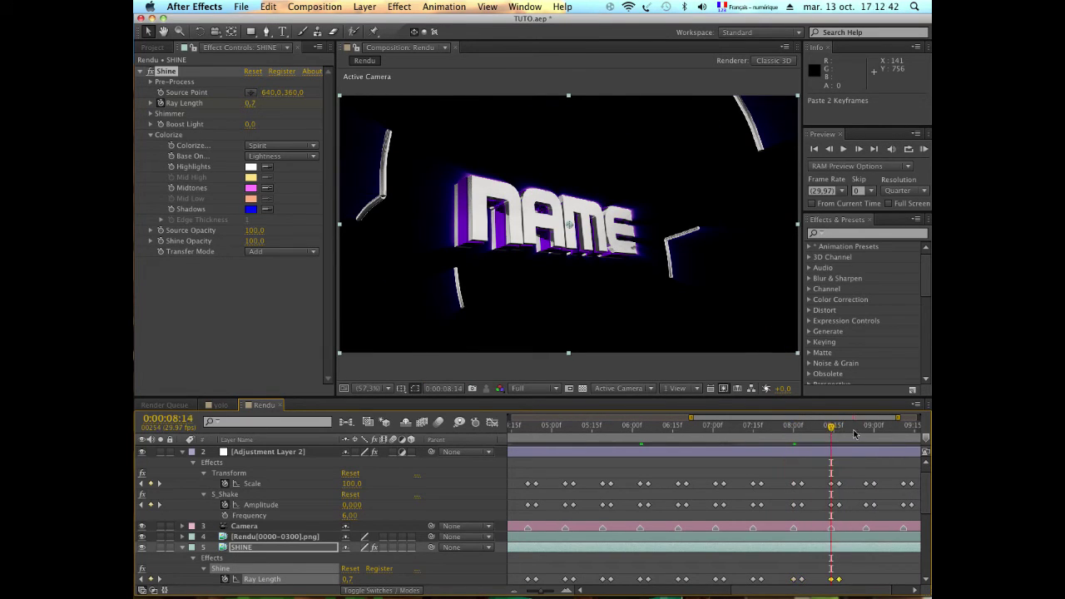
left_click(864, 431)
key("super+v")
left_click_drag(894, 431, 905, 430)
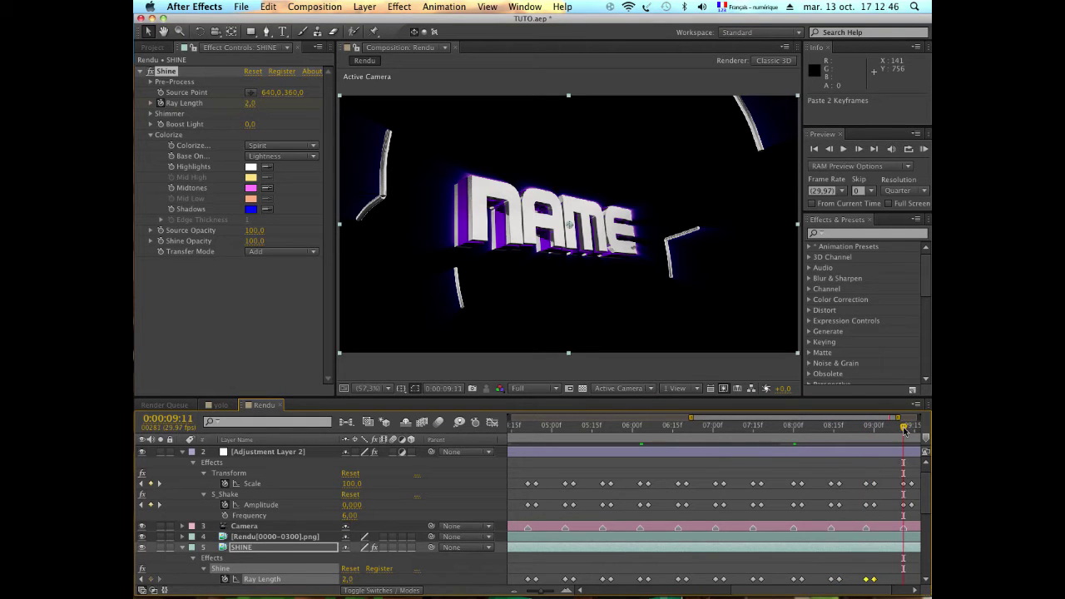
key("super+v")
left_click_drag(818, 587, 834, 586)
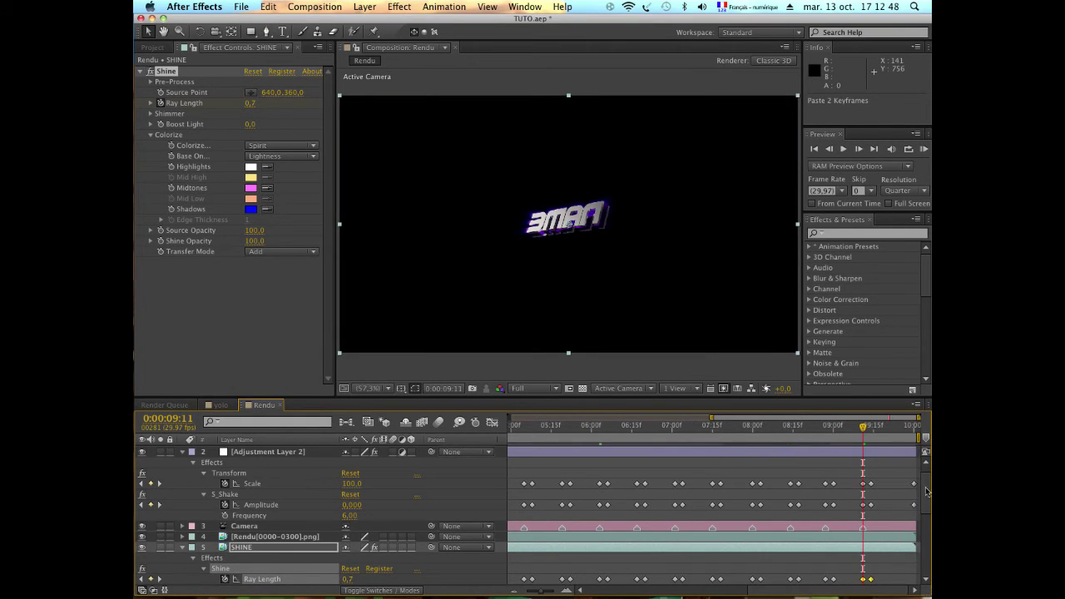
Keyframe Ray Length at 0.7 on the last frame and 0 on the first frame
left_click(911, 430)
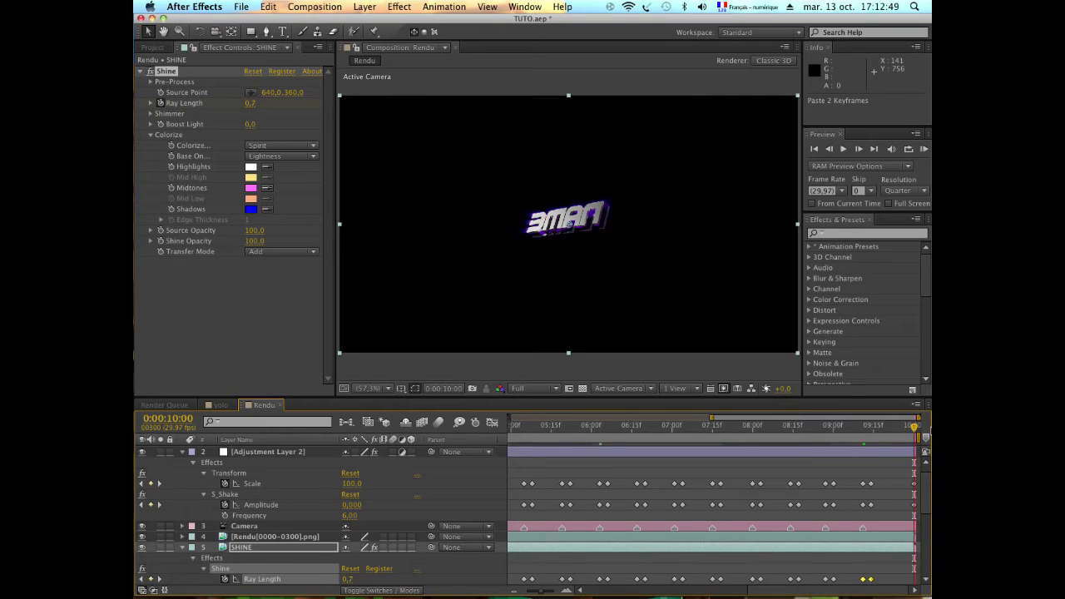
left_click(348, 577)
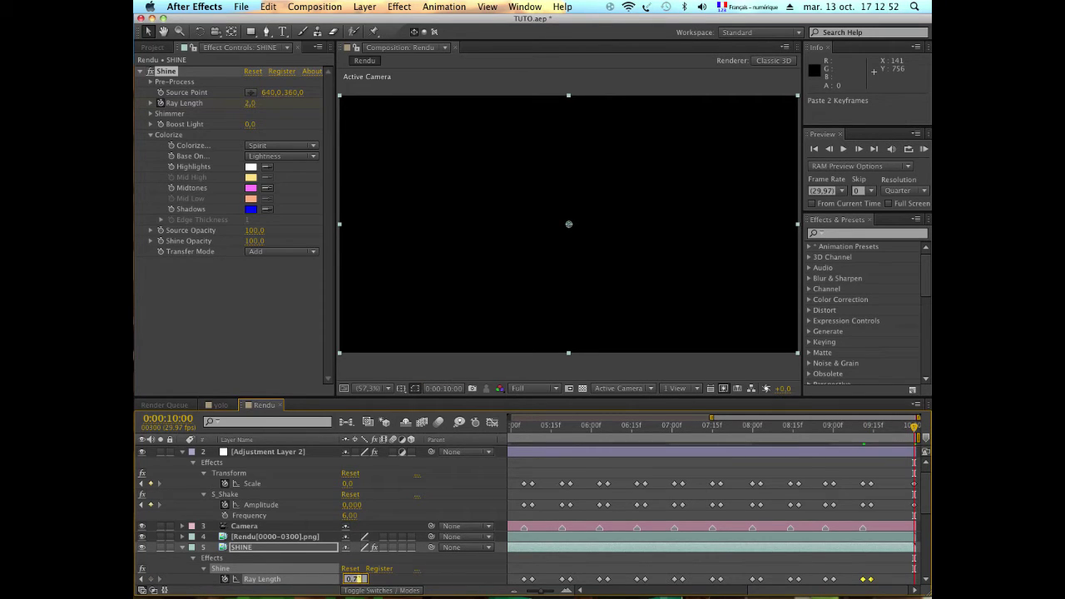
key("Return")
left_click(789, 597)
left_click_drag(788, 590, 590, 592)
key("Home")
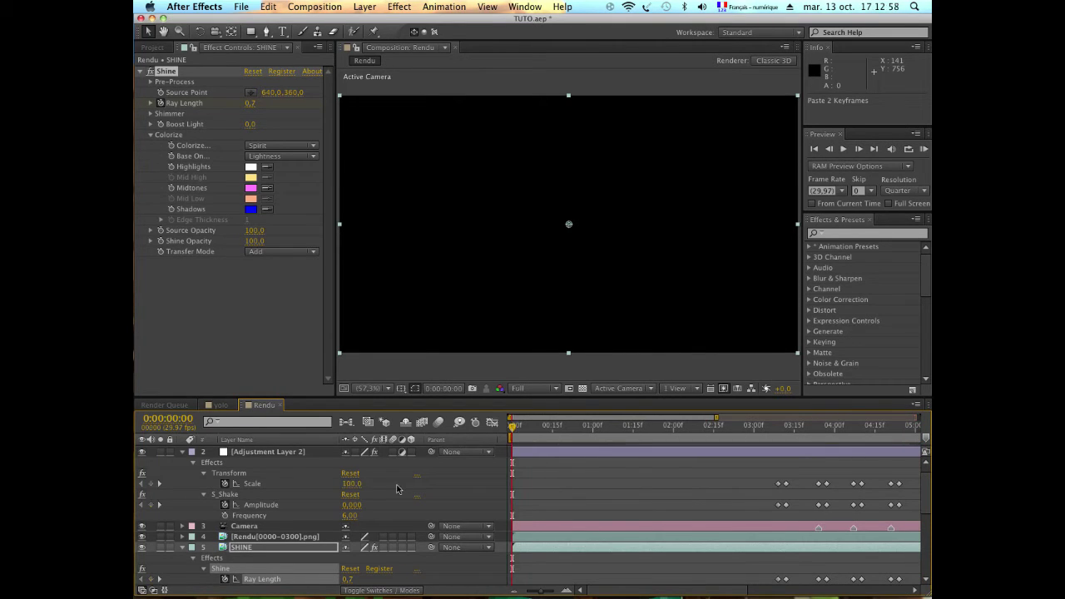
left_click(350, 579)
type("0")
key("Return")
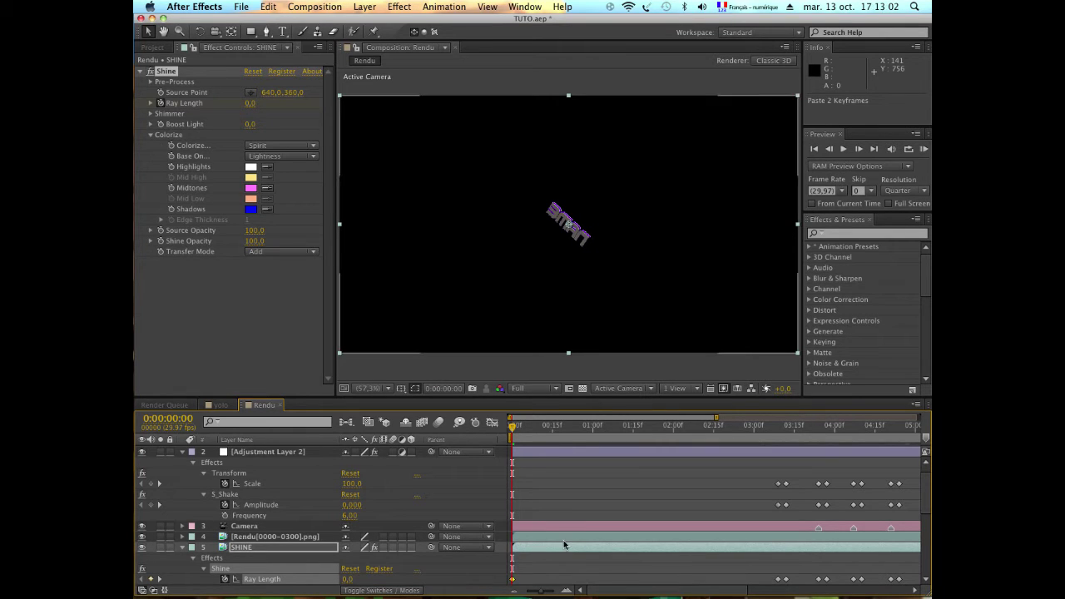
left_click(700, 481)
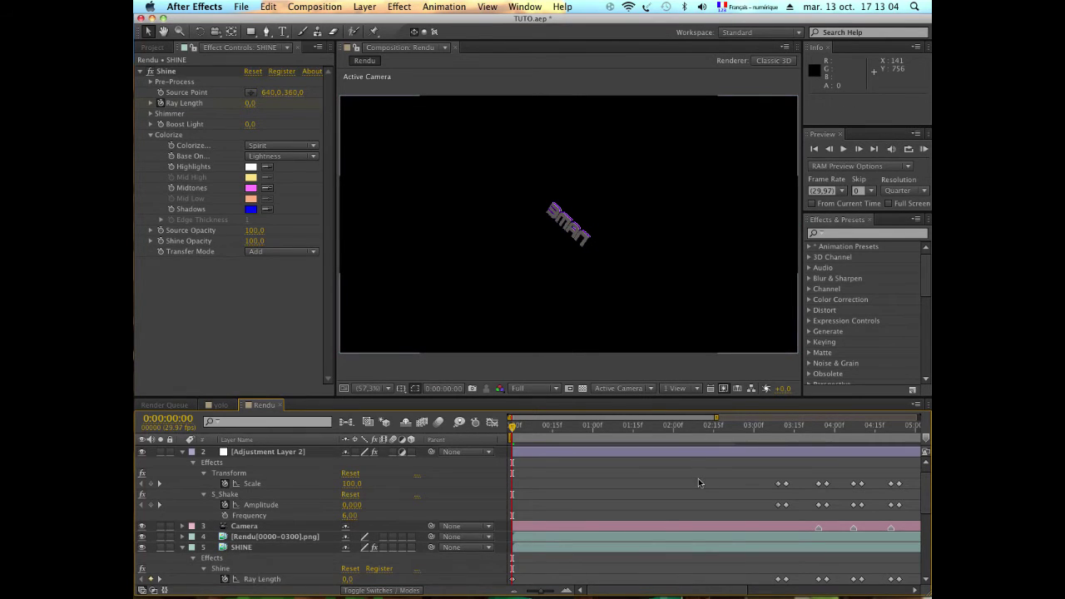
Apply Video Copilot Twitch to Adjustment Layer 2 with Speed 50
scroll(698, 479, "up", 1)
left_click(364, 6)
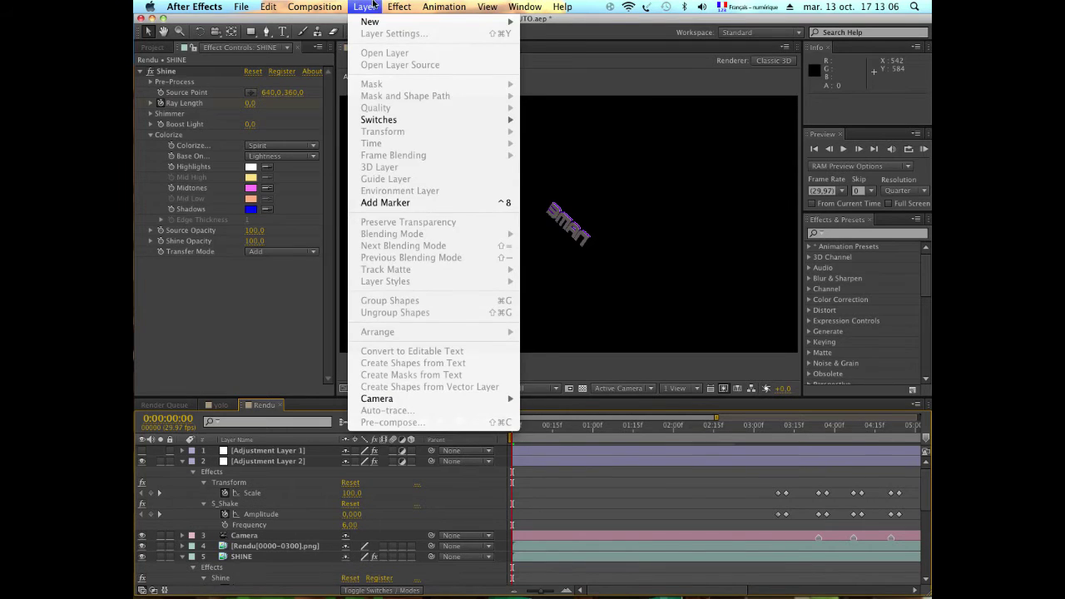
left_click(399, 7)
left_click(268, 461)
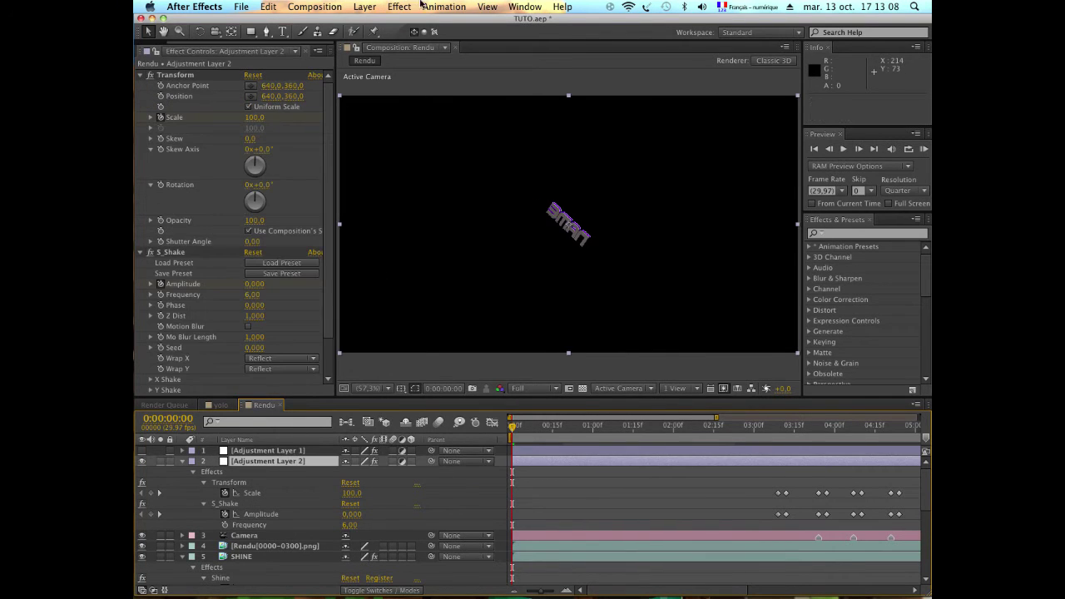
left_click(401, 6)
mouse_move(452, 281)
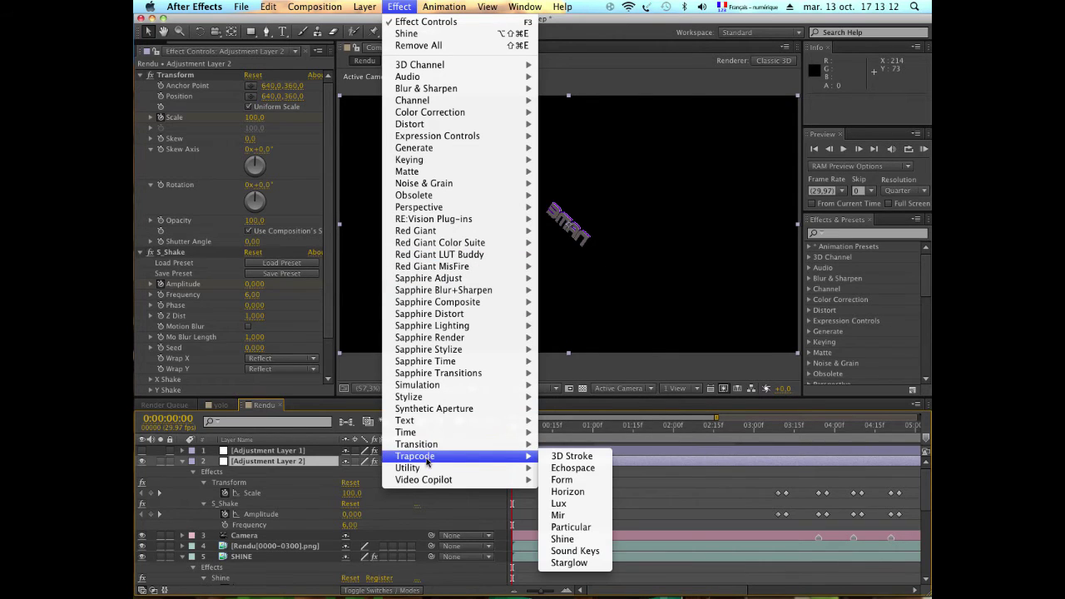
mouse_move(429, 470)
left_click(567, 492)
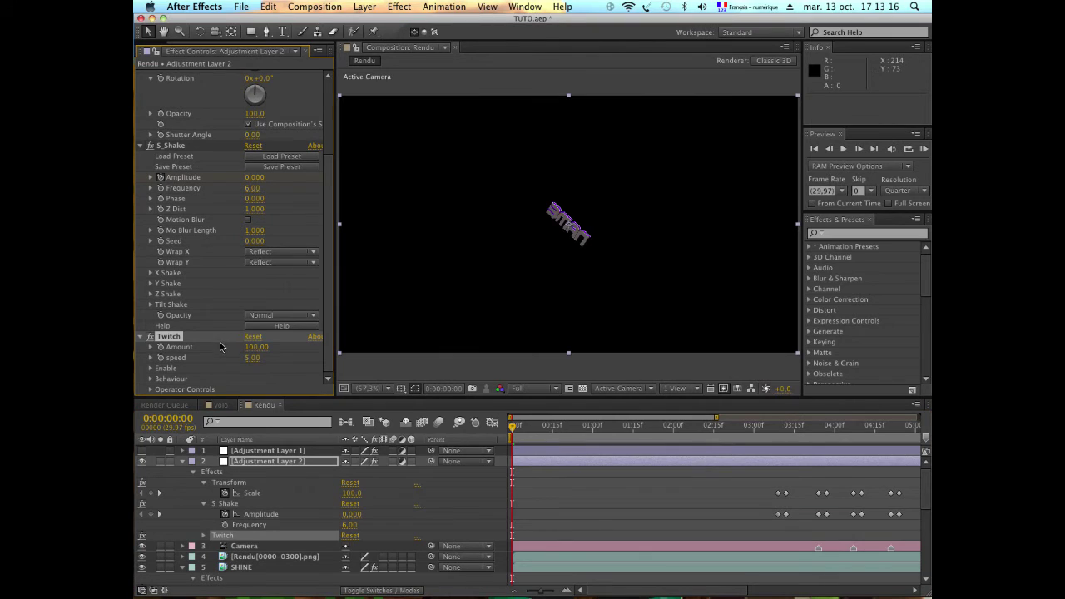
left_click(255, 357)
type("0")
key("Return")
Keyframe Twitch Amount at 0 on 3:09 and 10 on 3:12, then select both keyframes
left_click_drag(770, 429, 777, 430)
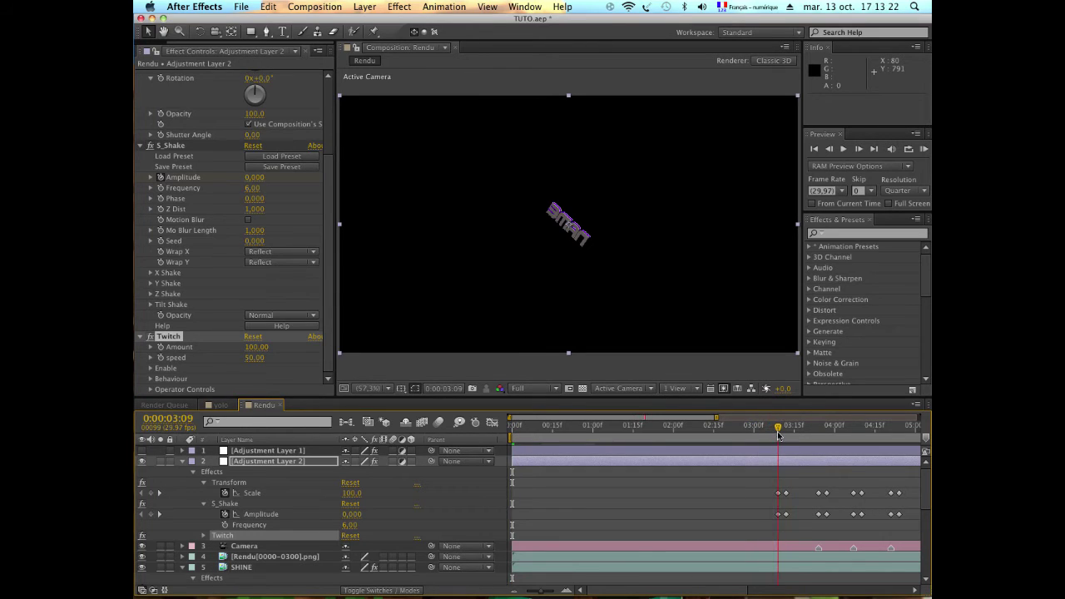
left_click(252, 347)
type("0")
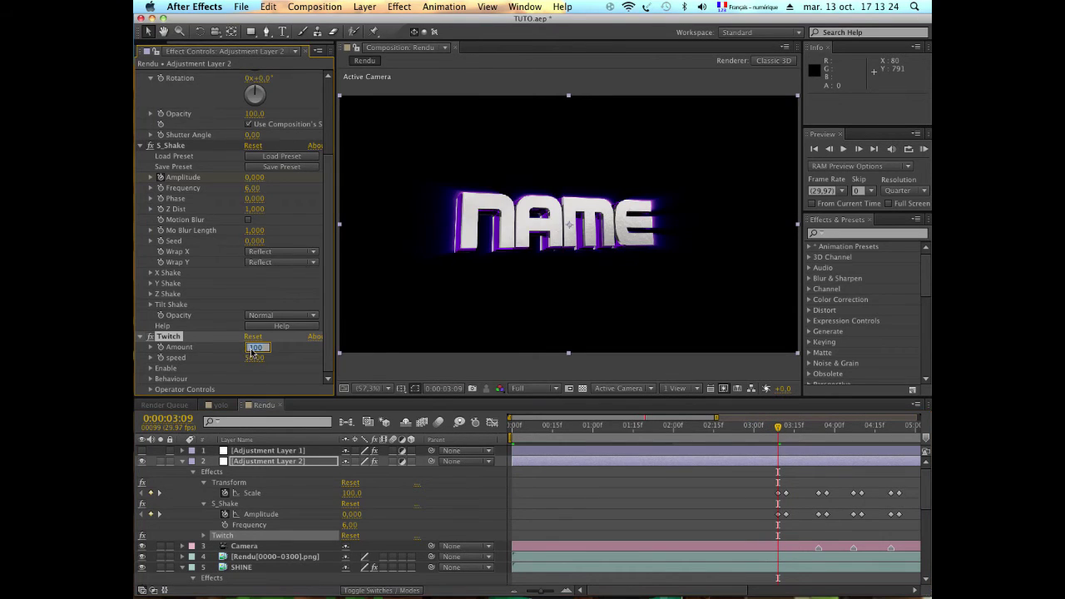
key("Return")
left_click(788, 437)
left_click(785, 436)
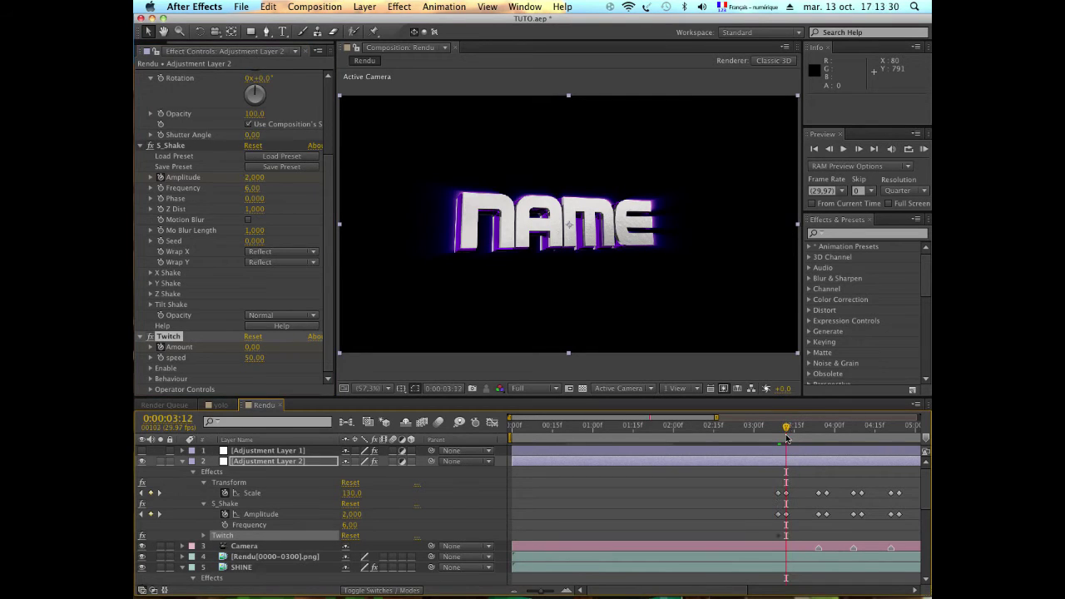
left_click(257, 349)
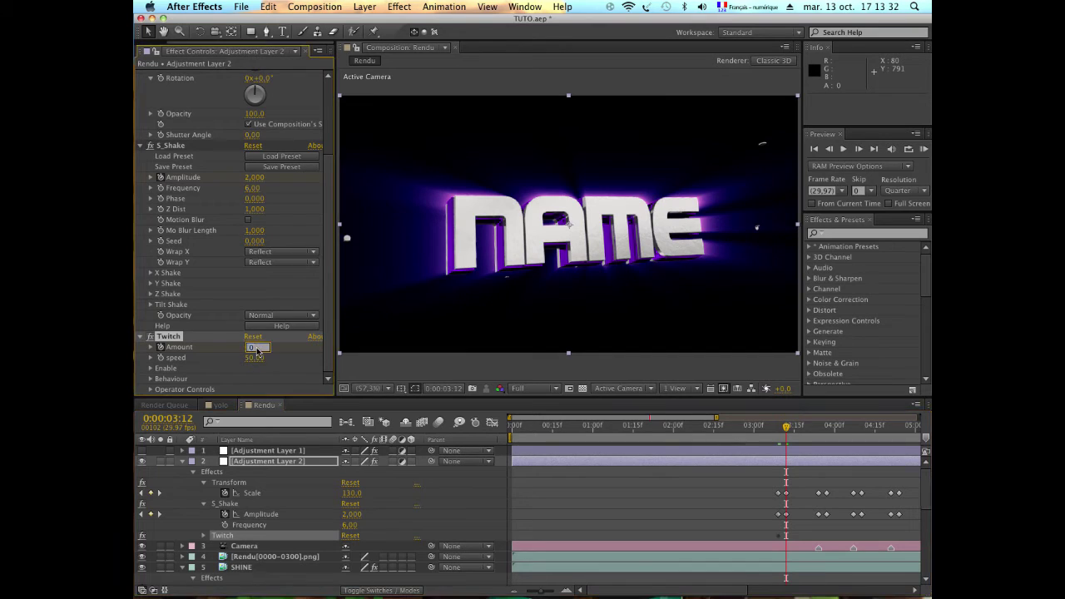
type("10")
left_click(258, 462)
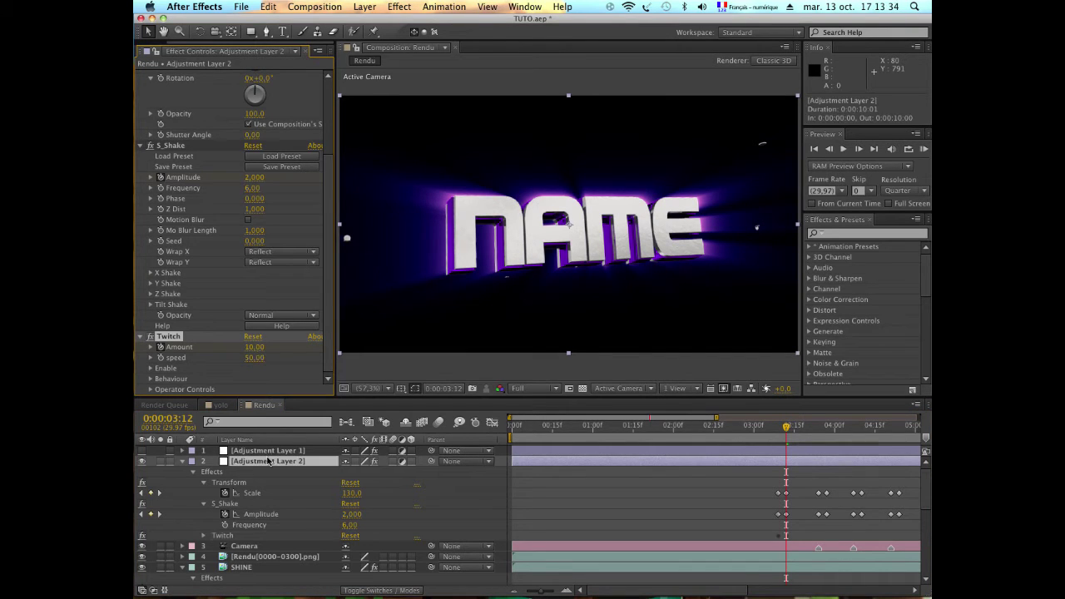
key("u")
key("u")
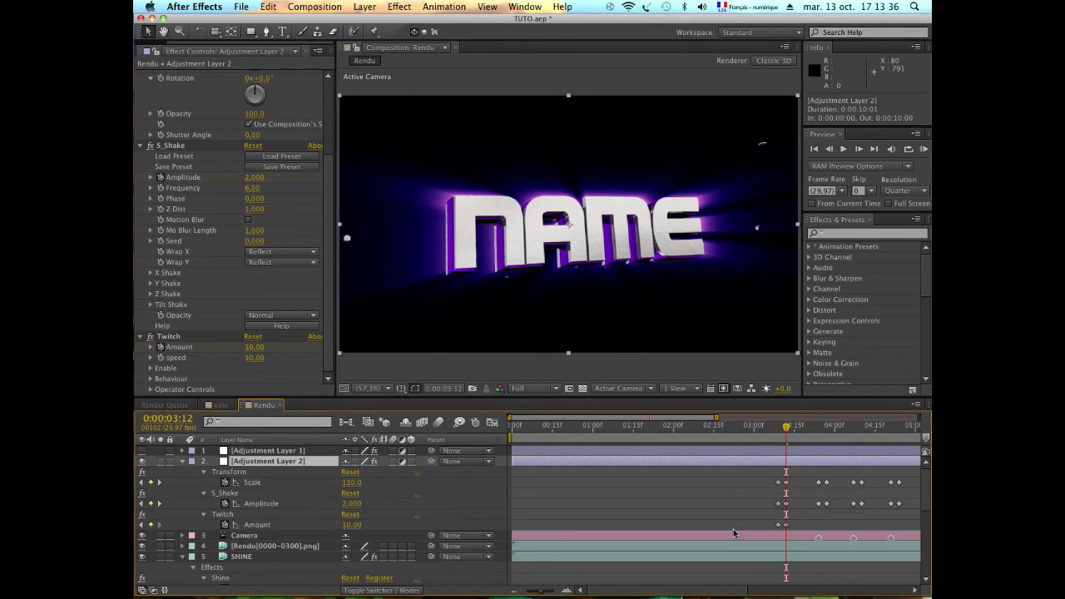
left_click_drag(760, 514, 792, 531)
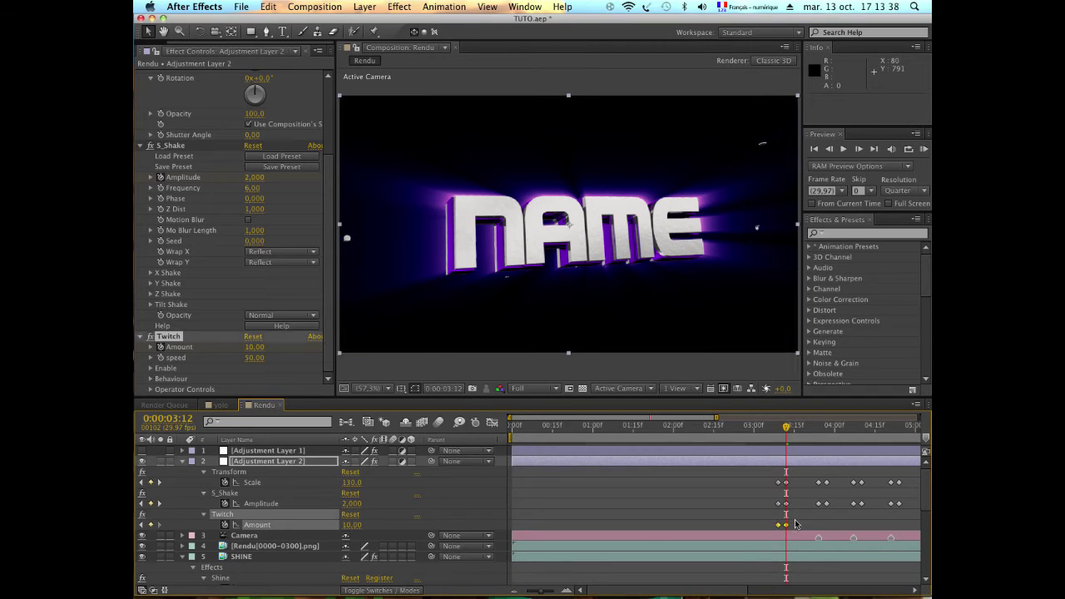
Copy the Twitch Amount keyframe pair and paste it on the next beats, including 4:08, 4:21, 5:03, 5:18 and 6:03
key("super+c")
left_click(819, 426)
key("super+v")
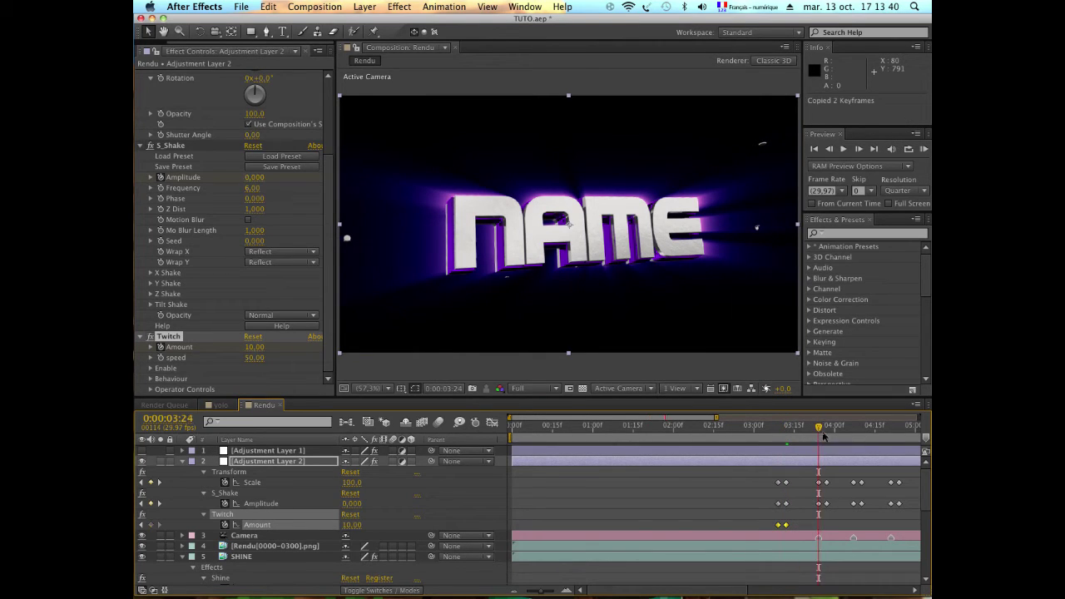
left_click(857, 428)
key("super+v")
left_click(888, 428)
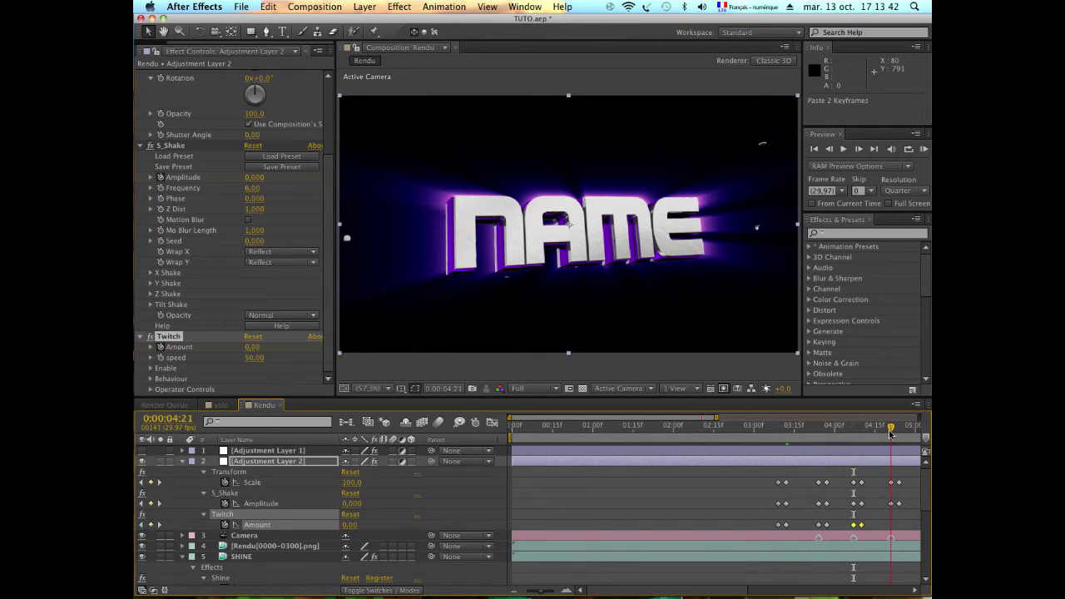
key("super+v")
left_click_drag(700, 592, 836, 592)
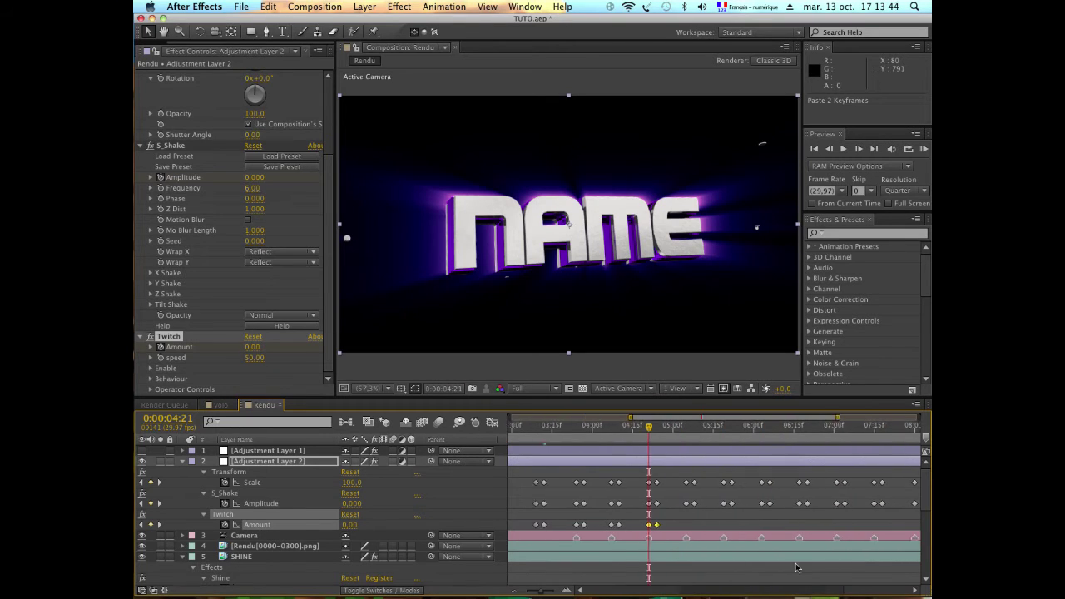
left_click(654, 427)
key("super+v")
left_click(692, 428)
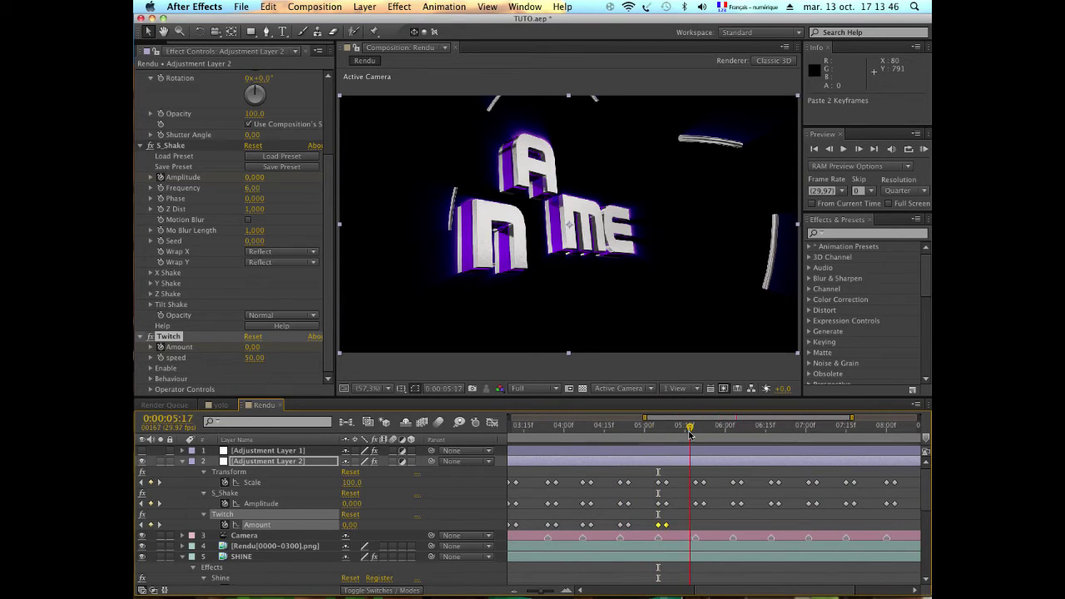
key("super+v")
left_click(732, 427)
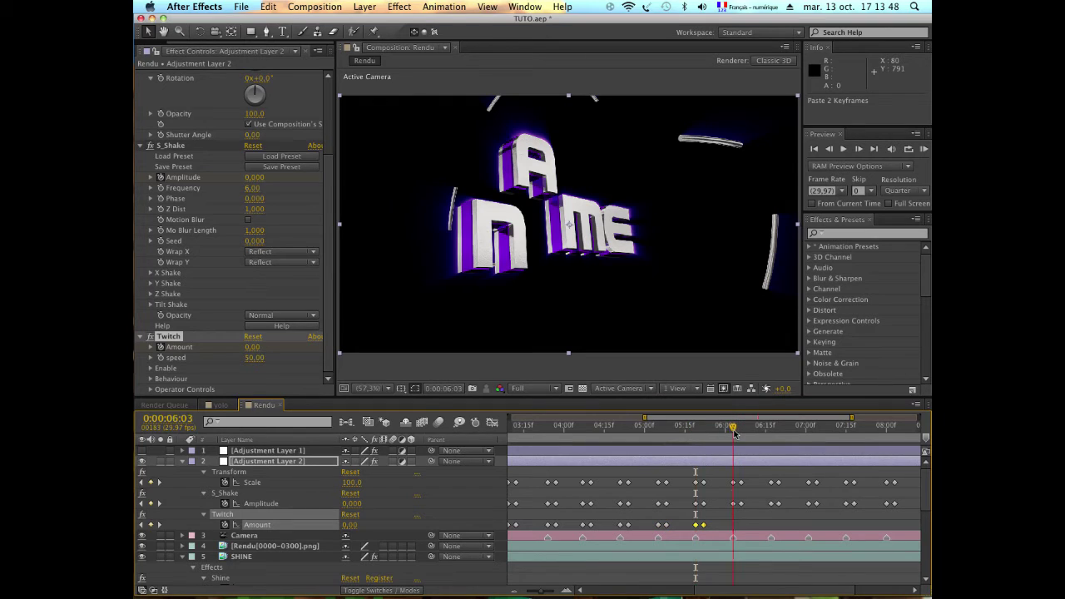
key("super+v")
Paste the Twitch Amount keyframe pair at 6:17, 8:14 and 8:27
left_click(773, 427)
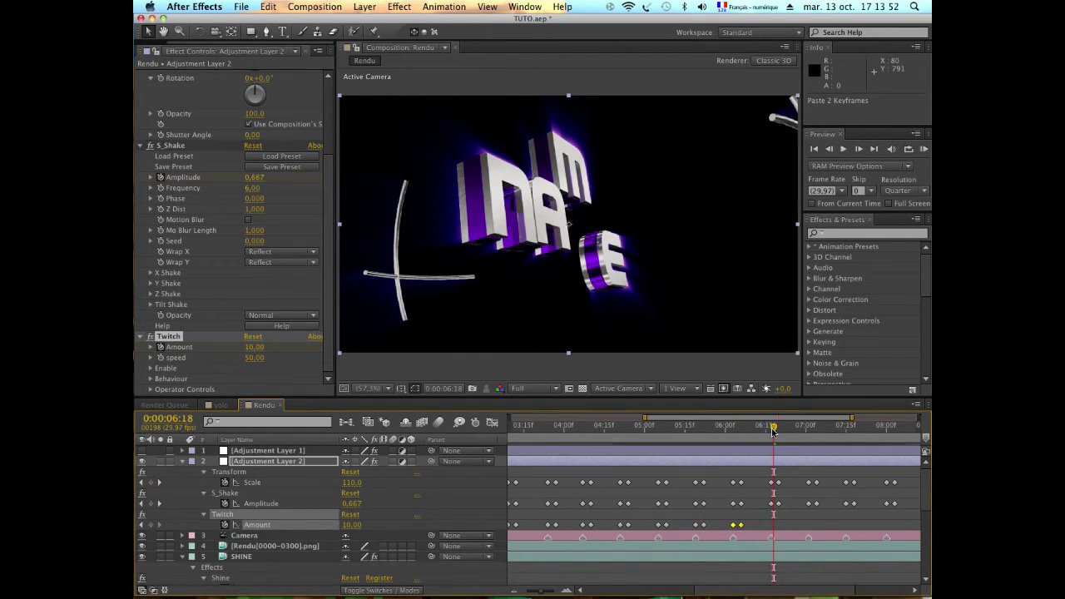
left_click_drag(772, 428, 886, 432)
key("super+v")
key("super+v")
key("super+v")
key("super+v")
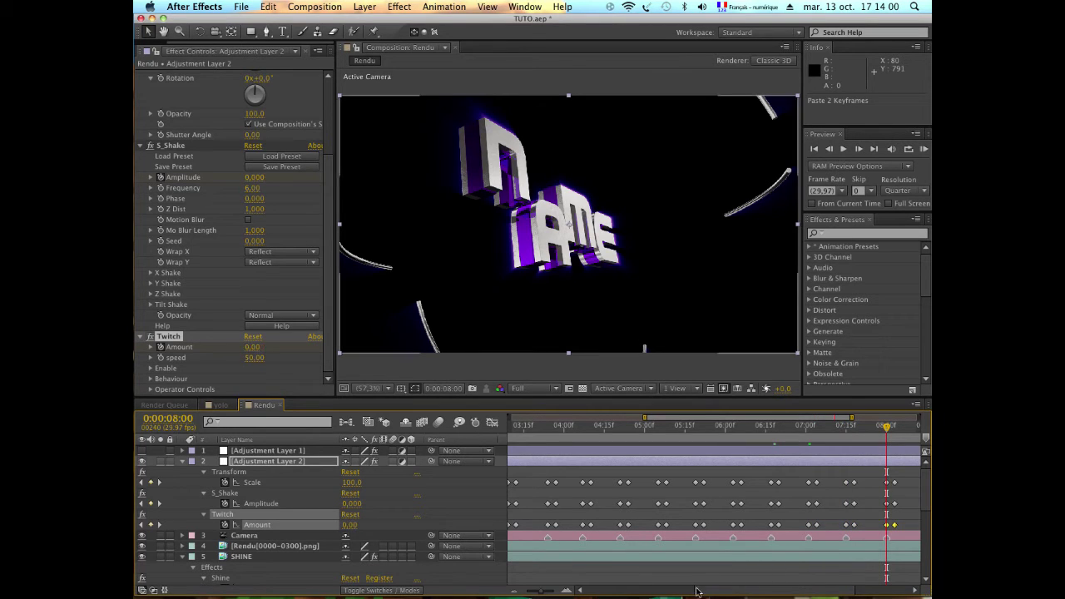
left_click_drag(715, 593, 768, 593)
left_click_drag(793, 438, 790, 434)
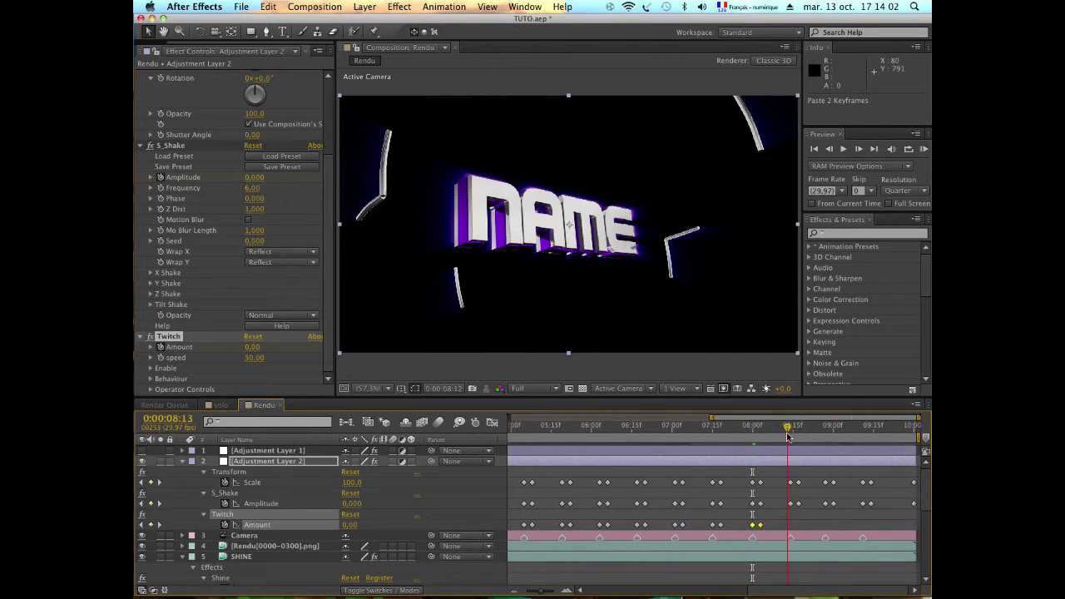
key("super+v")
left_click(826, 431)
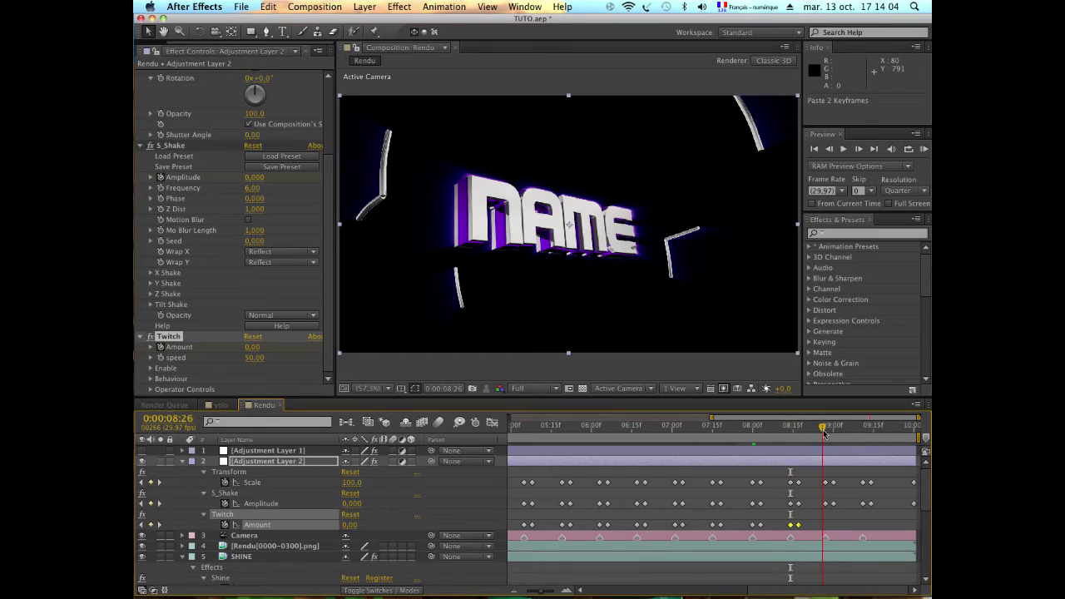
key("Page_Up")
key("super+z")
left_click_drag(830, 439, 860, 435)
key("super+v")
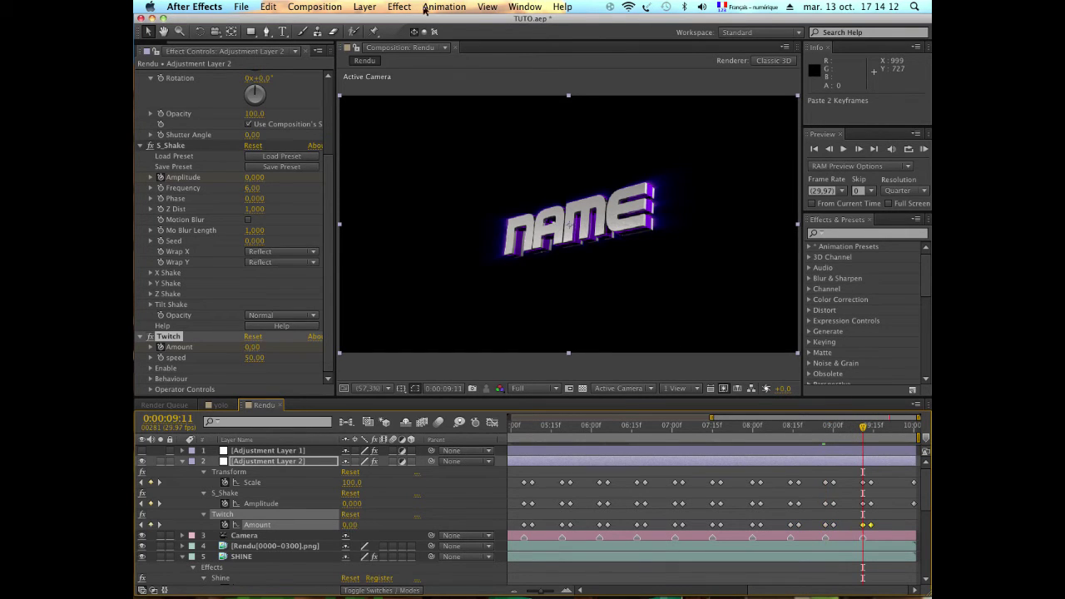
left_click(410, 5)
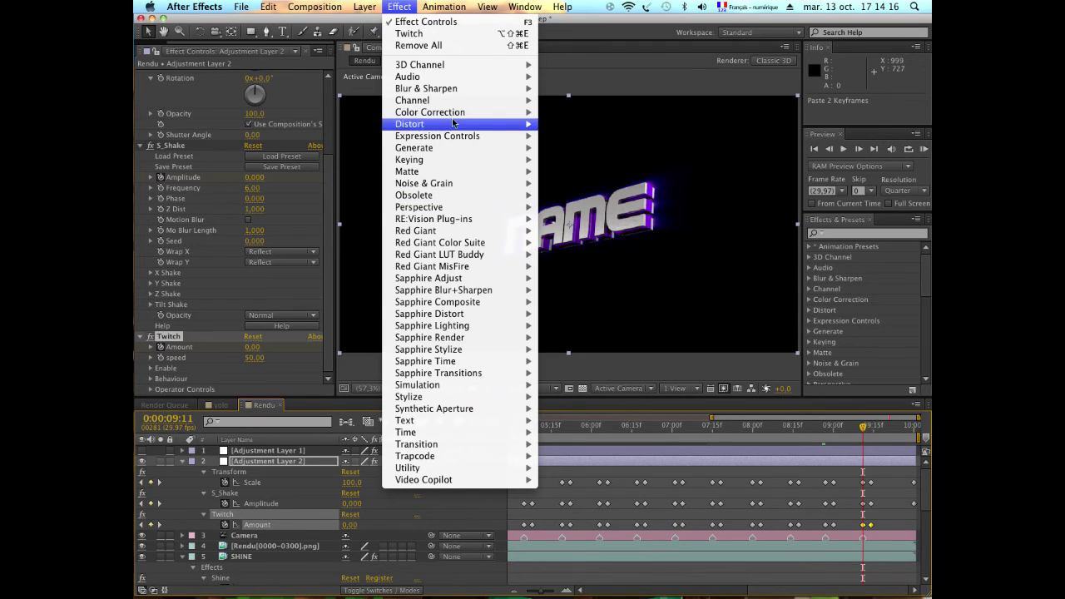
Set Twitch Amount back to 0 on the last frame of the composition
mouse_move(366, 10)
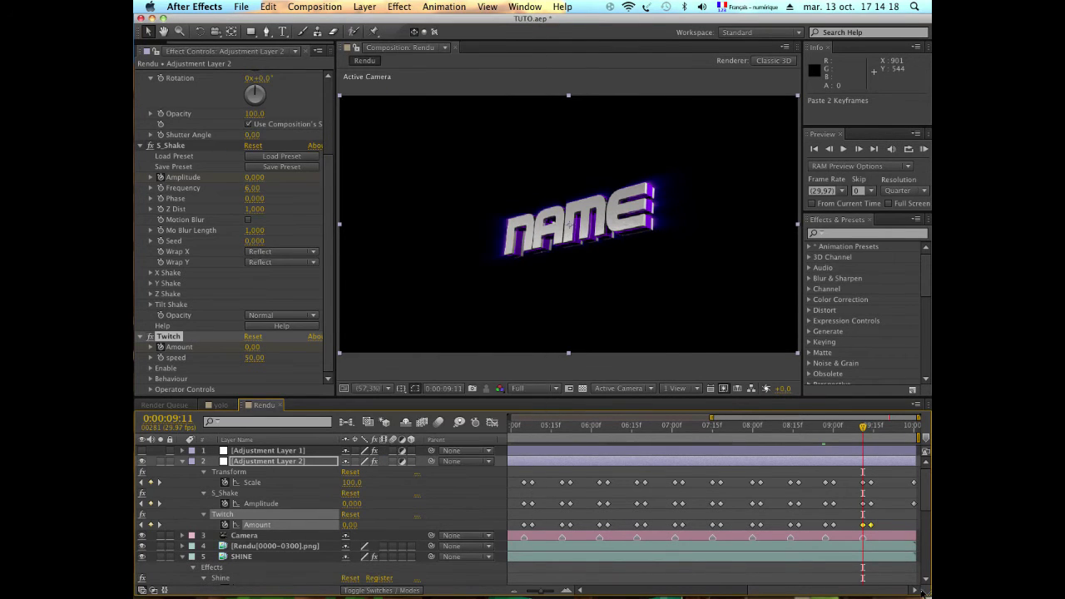
left_click(913, 429)
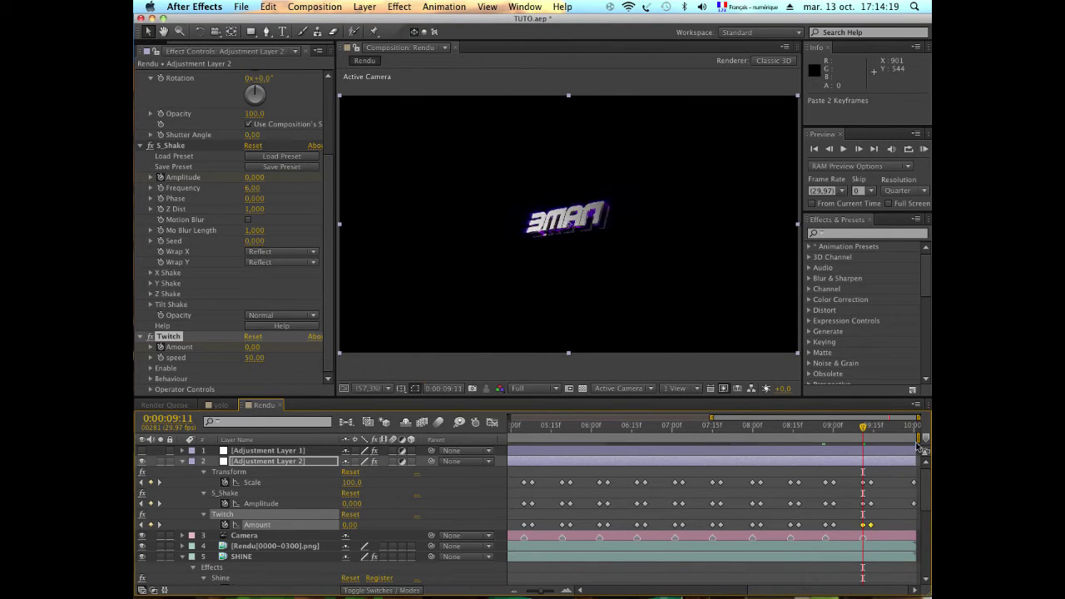
left_click(350, 525)
type("0")
key("Return")
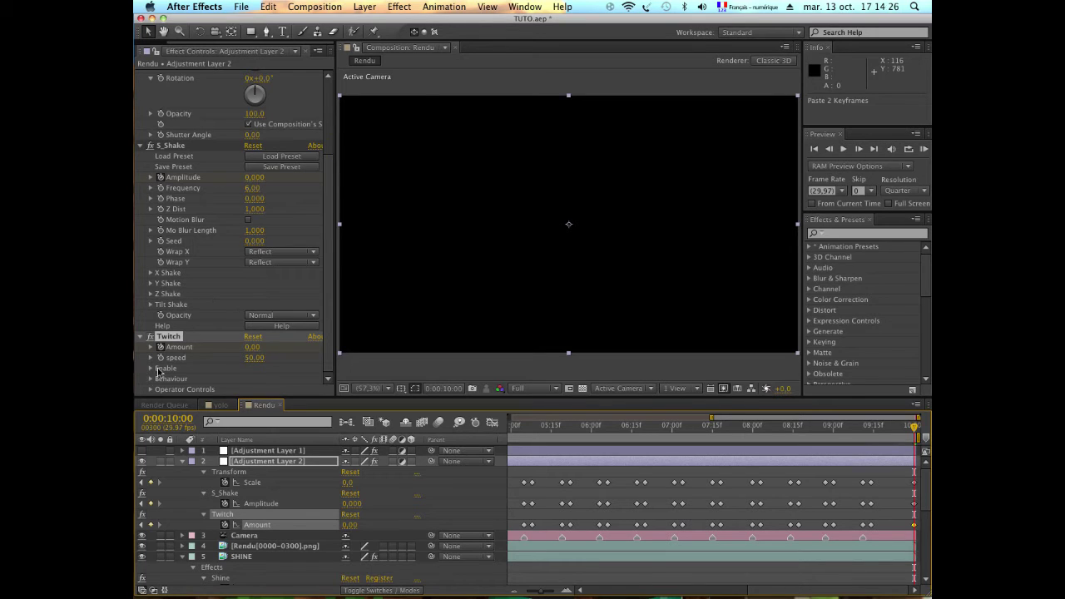
Enable Twitch's Slide glitch, set Slide RGB Split to 25, and keep Slide Motion Blur at 100
left_click(151, 369)
scroll(245, 374, "down", 2)
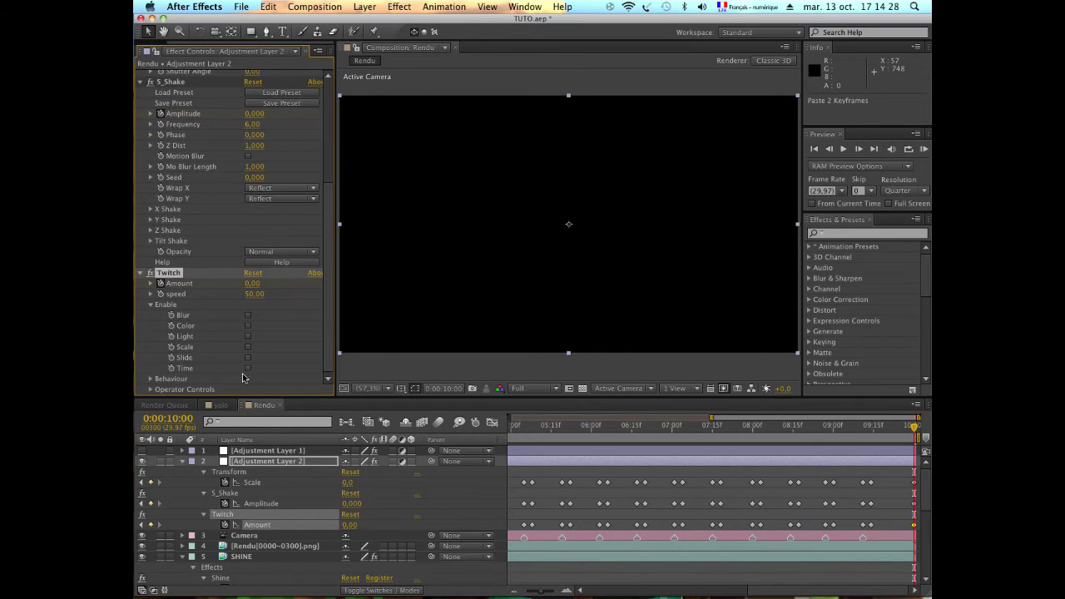
left_click(248, 357)
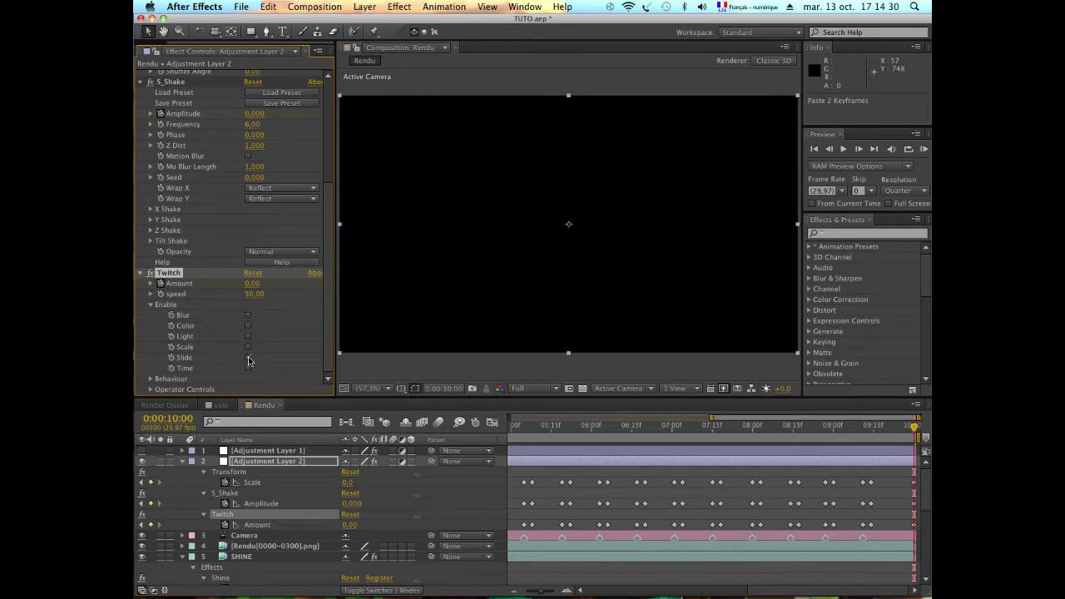
left_click(151, 308)
left_click(151, 391)
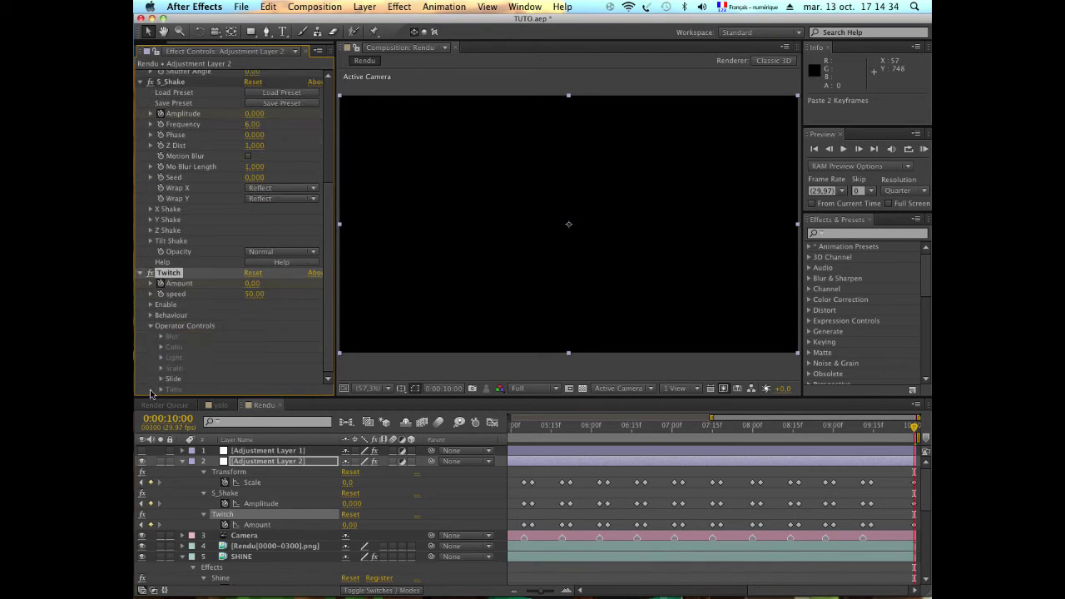
left_click(162, 379)
scroll(292, 334, "down", 3)
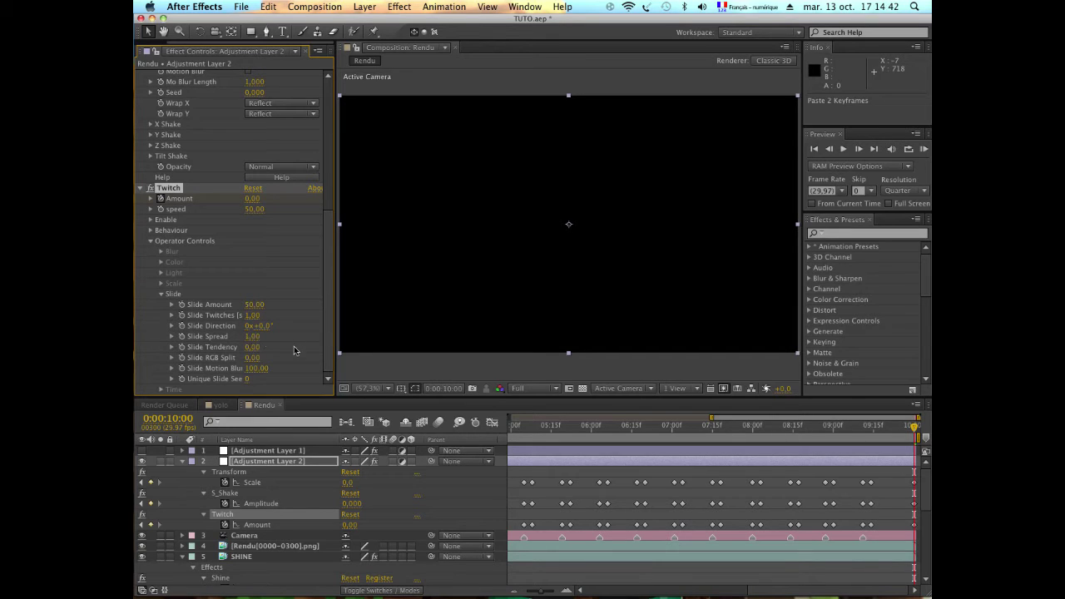
left_click(258, 359)
type("25")
left_click(259, 369)
left_click(301, 356)
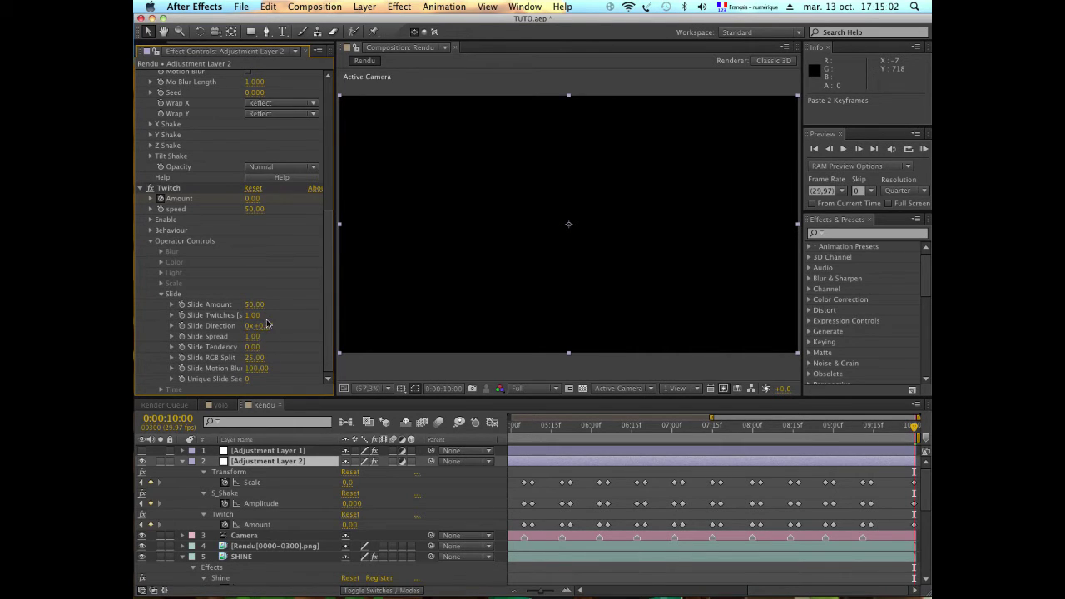
Collapse the Twitch, S_Shake and Transform effects and move the time indicator to 03:09
left_click(140, 190)
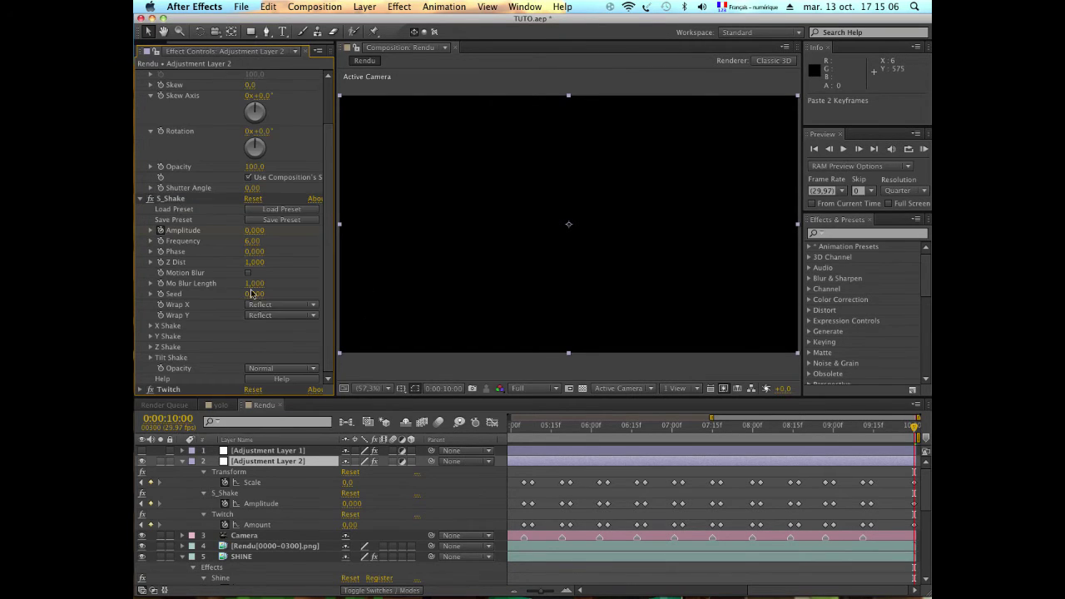
left_click(141, 199)
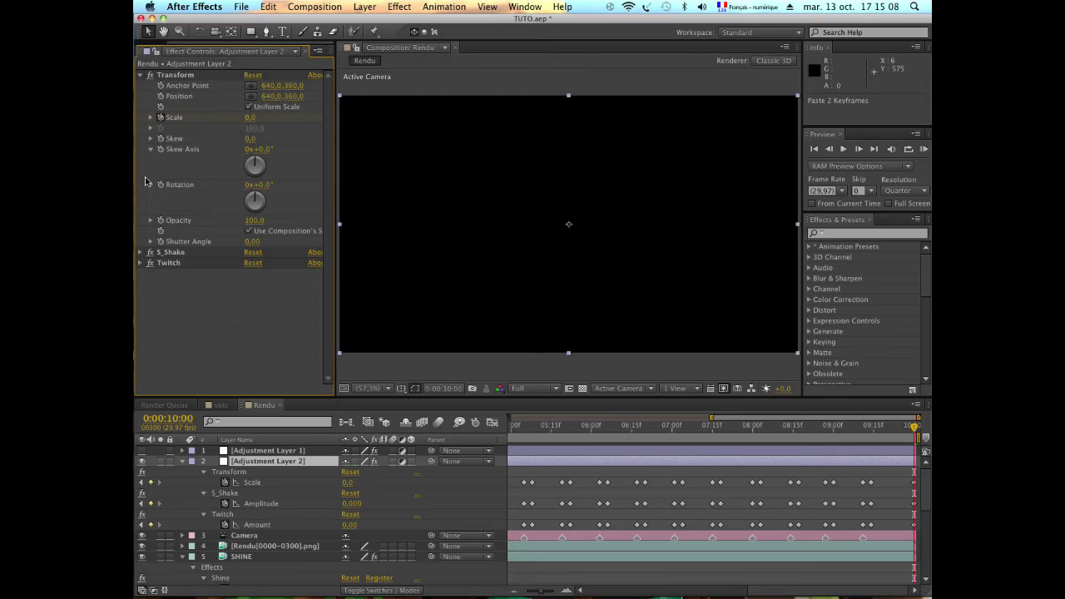
left_click(141, 75)
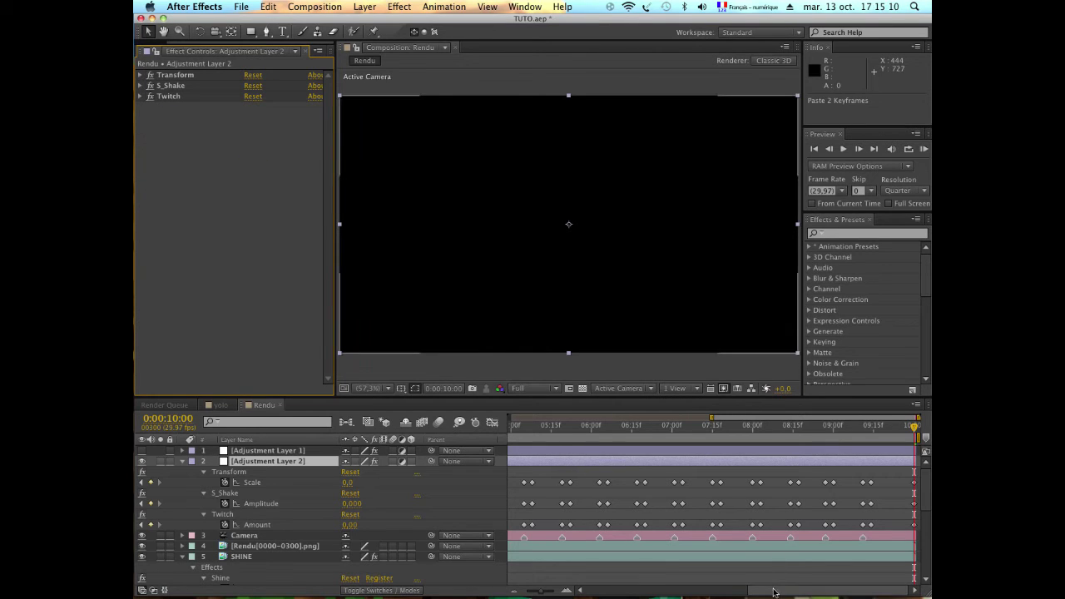
left_click_drag(773, 591, 638, 570)
scroll(692, 534, "down", 2)
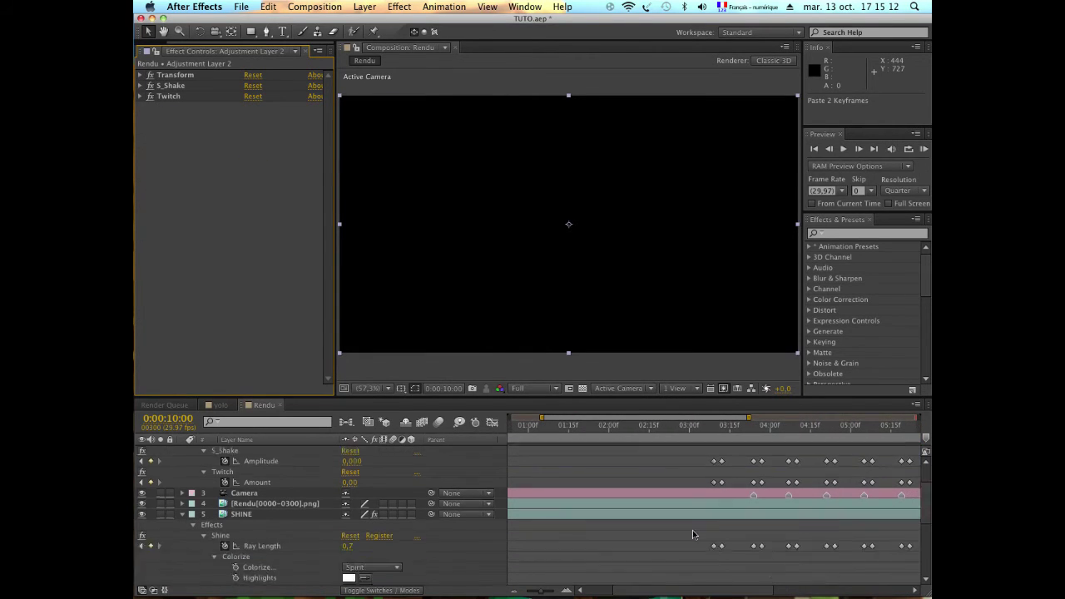
scroll(692, 533, "up", 2)
left_click(713, 425)
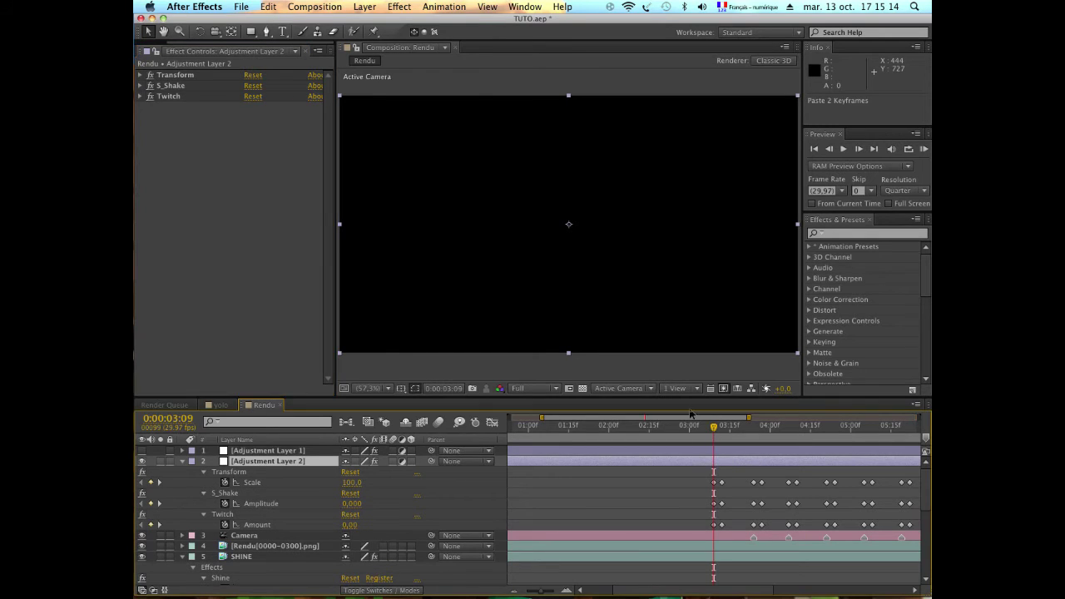
Apply Radial Blur to Adjustment Layer 2 and key its Amount at 0 at 03:09
left_click(363, 6)
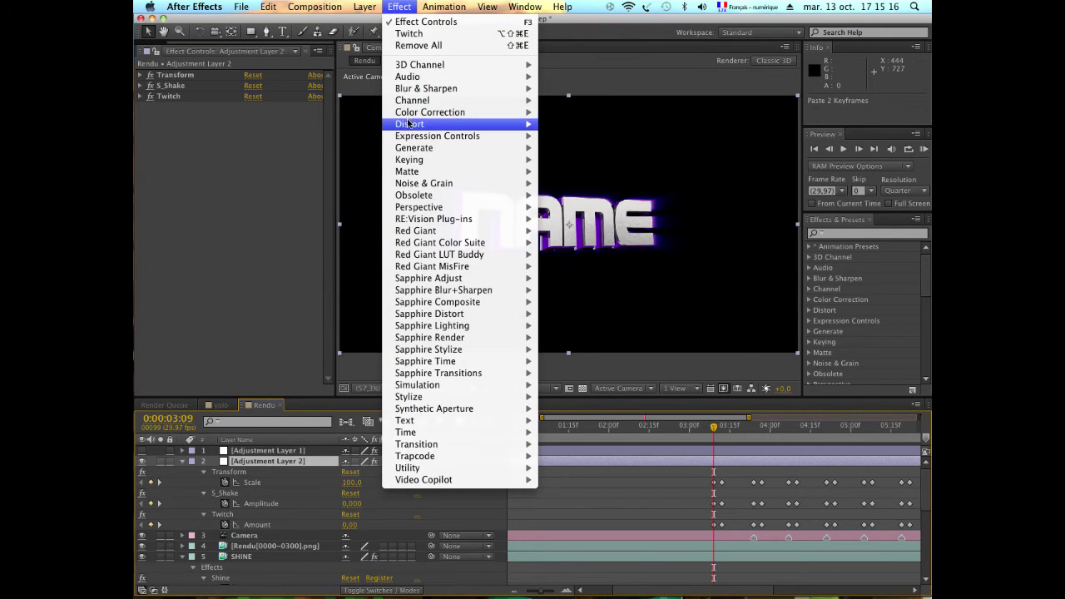
mouse_move(422, 90)
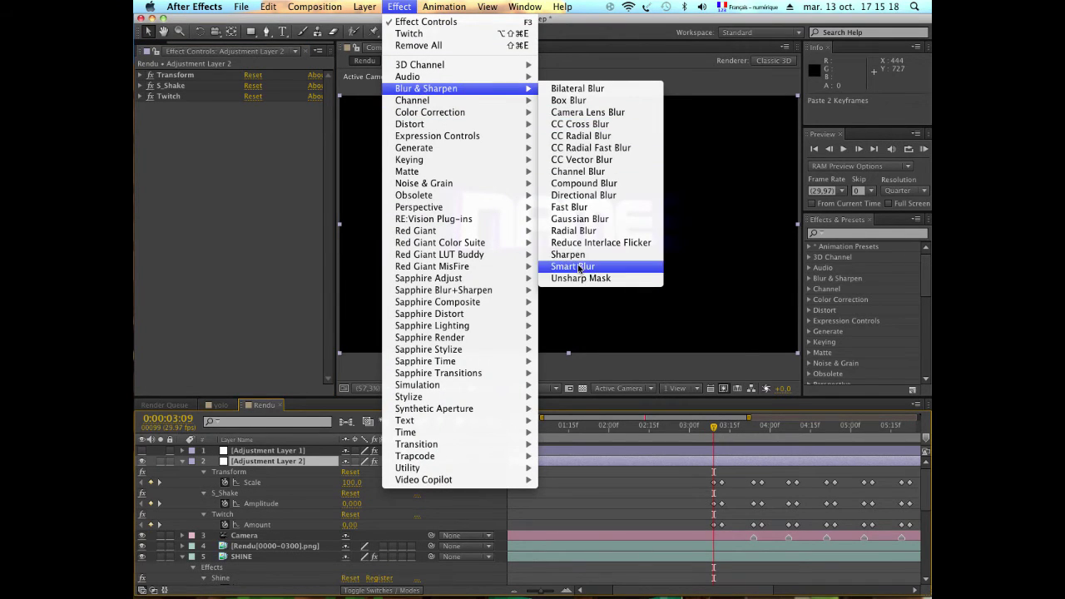
left_click(573, 231)
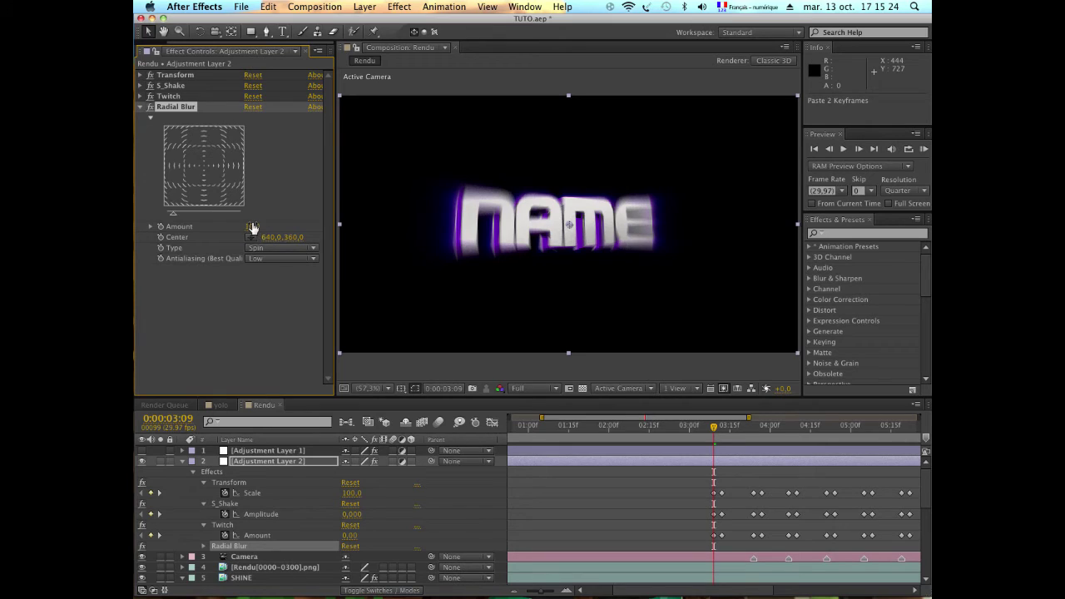
left_click(252, 227)
type("0")
key("Return")
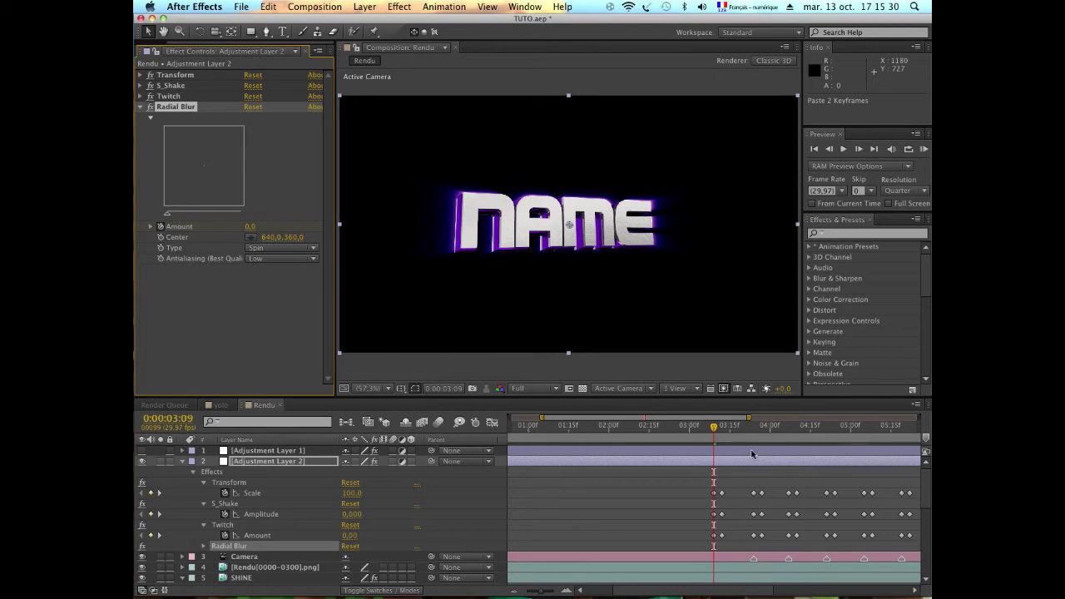
Key the Radial Blur Amount at 10 at 03:12, after briefly trying 25
left_click(719, 435)
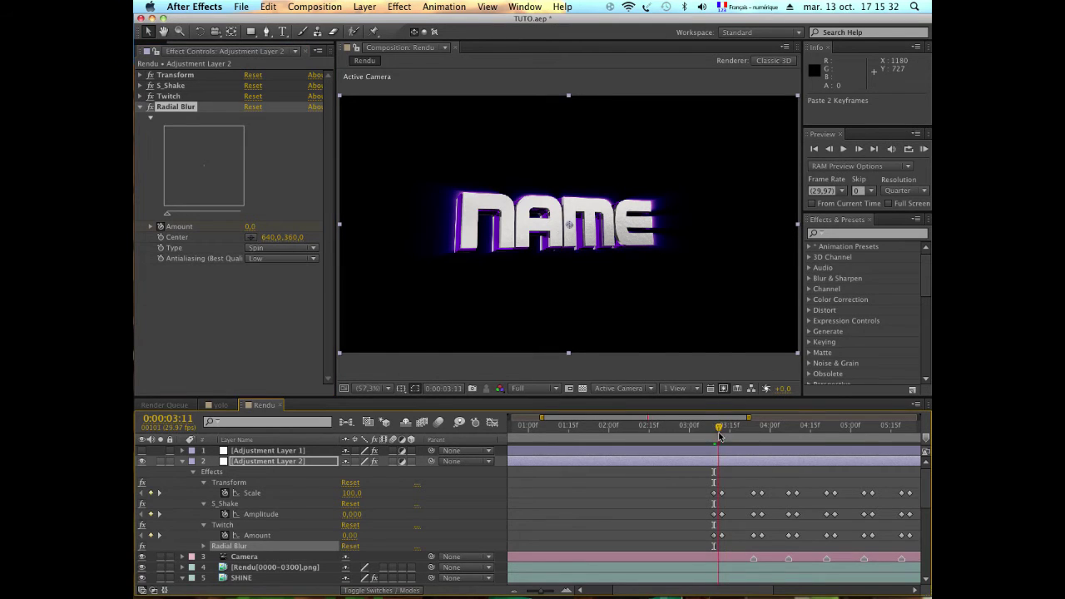
left_click(721, 435)
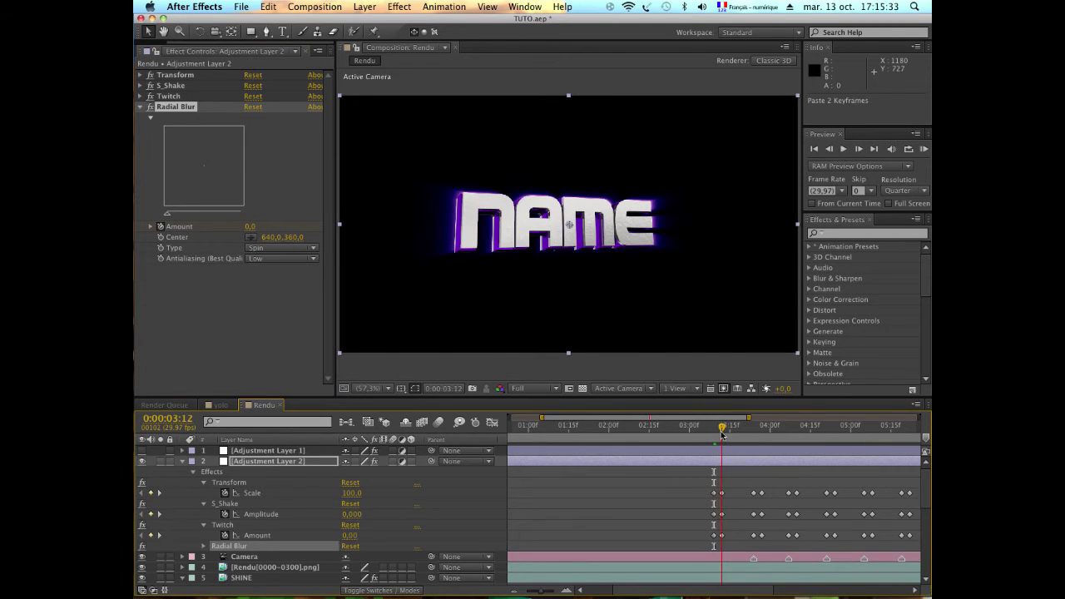
left_click(248, 226)
type("10")
key("Return")
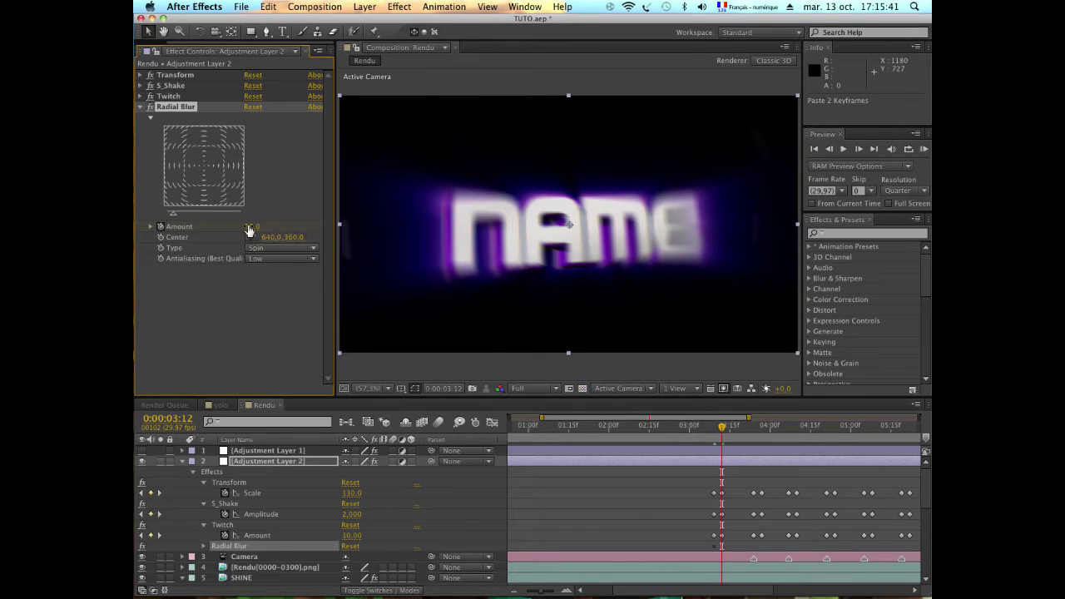
left_click(249, 226)
key("Return")
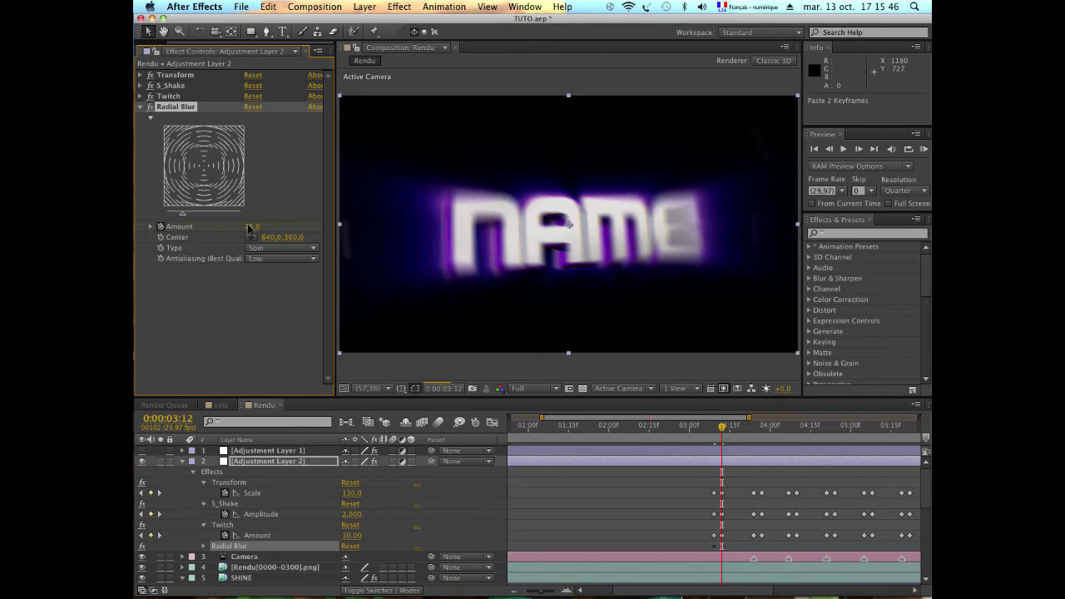
left_click_drag(248, 227, 250, 232)
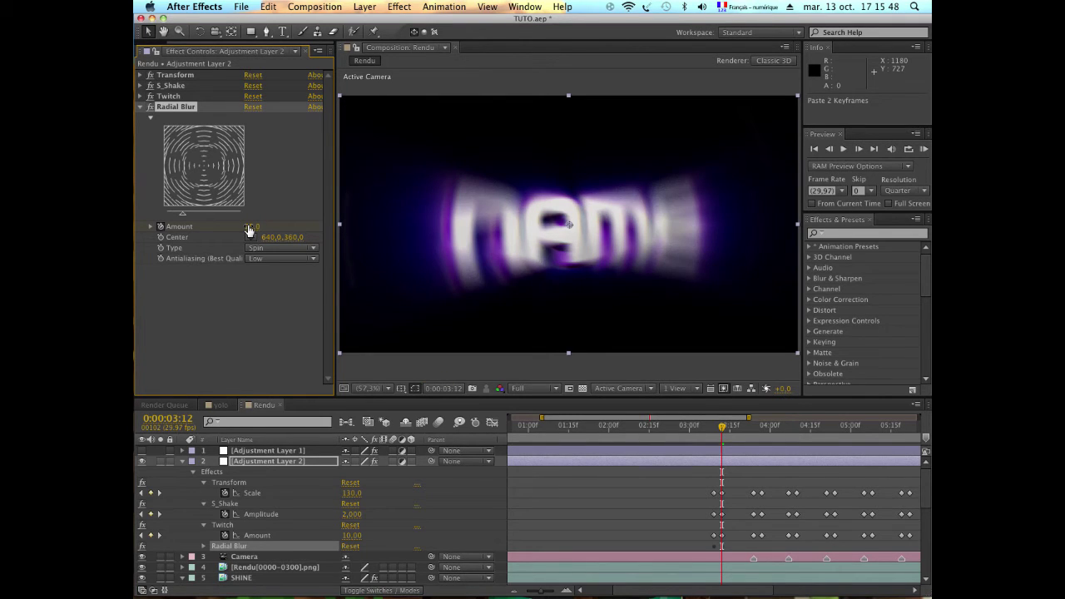
left_click(253, 228)
type("10")
key("Return")
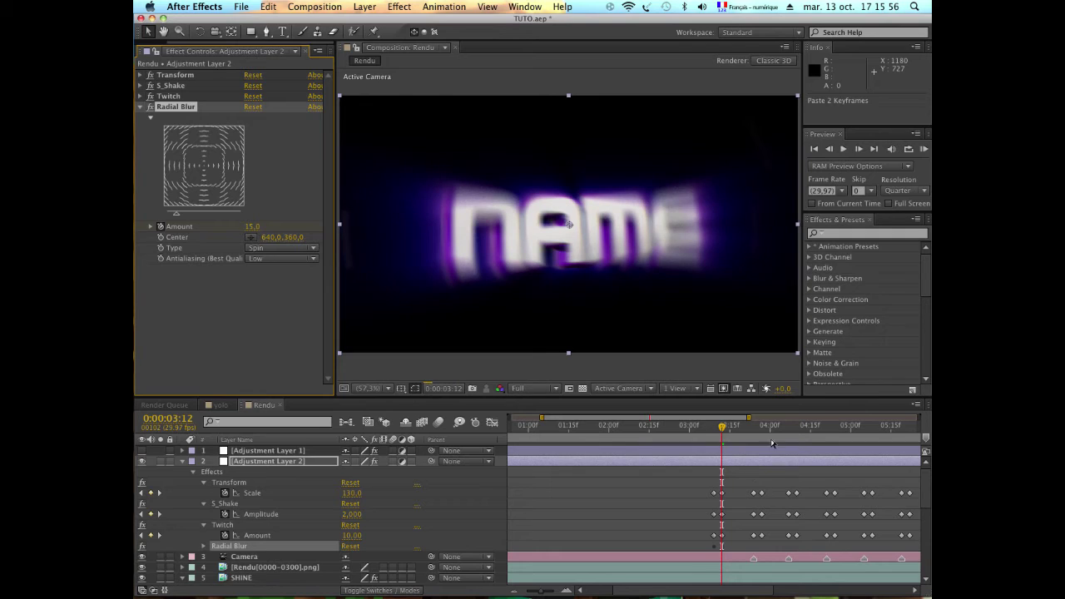
Key the Radial Blur Amount back to 0 at 03:24 and review the blur types
left_click_drag(765, 425, 754, 426)
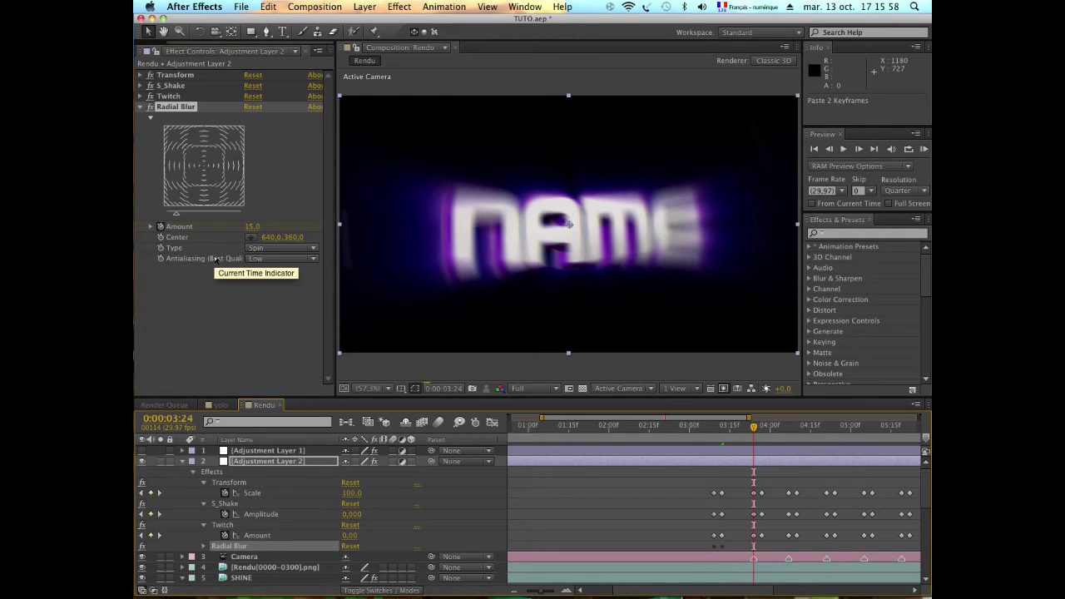
left_click(252, 227)
type("0")
key("Return")
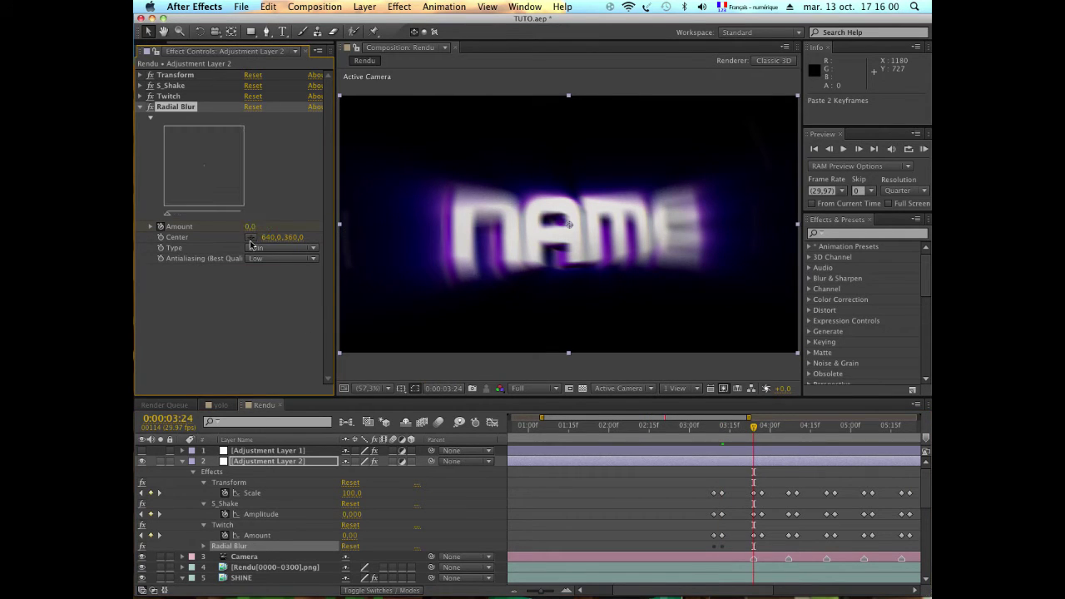
left_click(256, 250)
Keep the Spin blur type and slide the Radial Blur keyframes to begin at 03:09
left_click(254, 251)
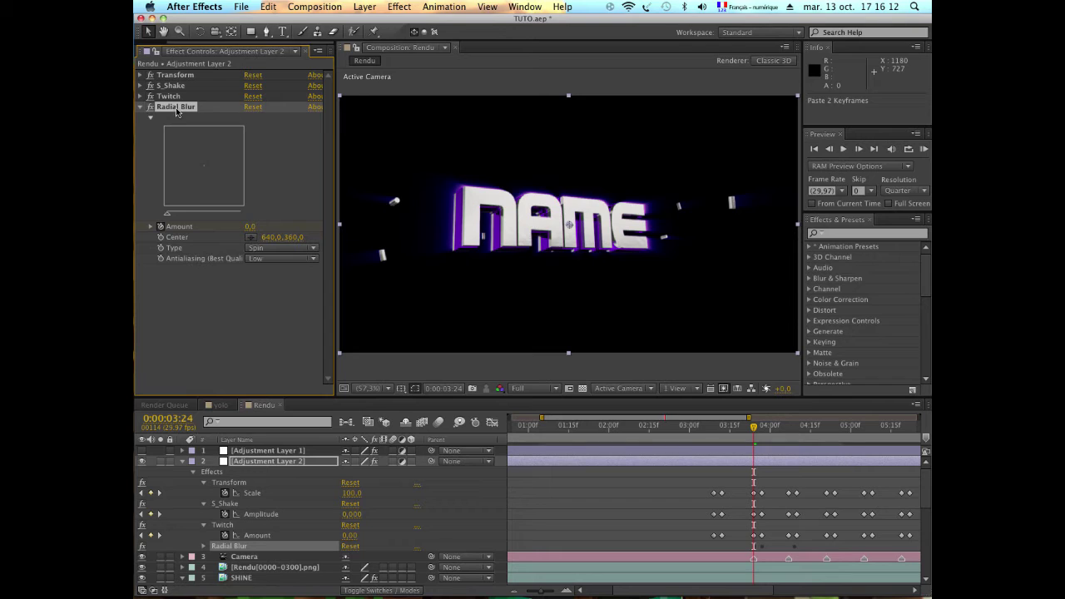
key("u")
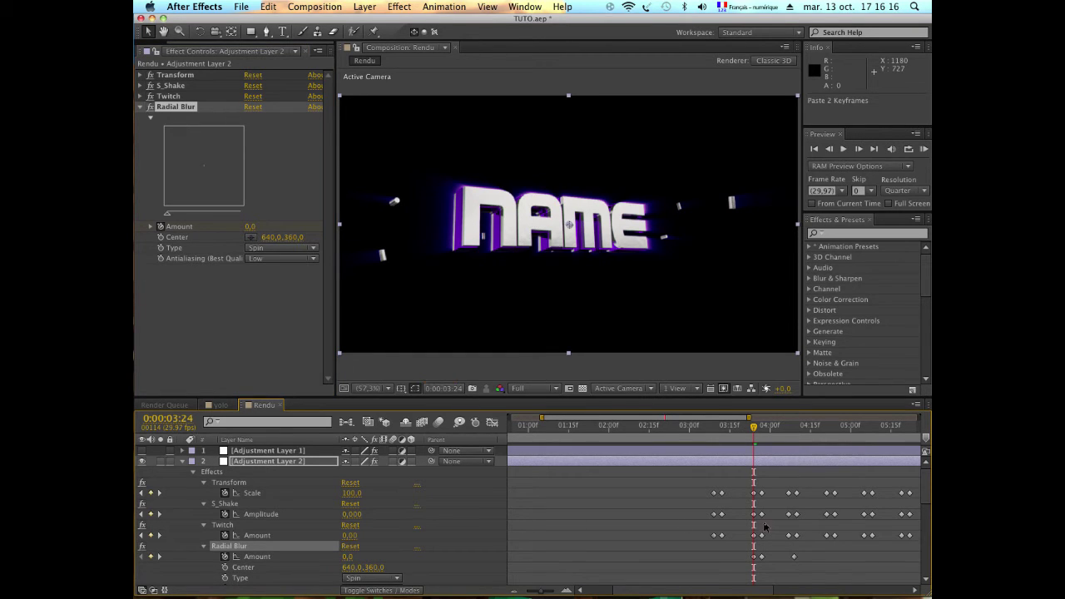
left_click_drag(745, 437, 713, 433)
left_click(765, 564)
mouse_move(832, 569)
left_mouse_down()
mouse_move(743, 551)
mouse_move(713, 561)
left_mouse_up()
left_click(700, 541)
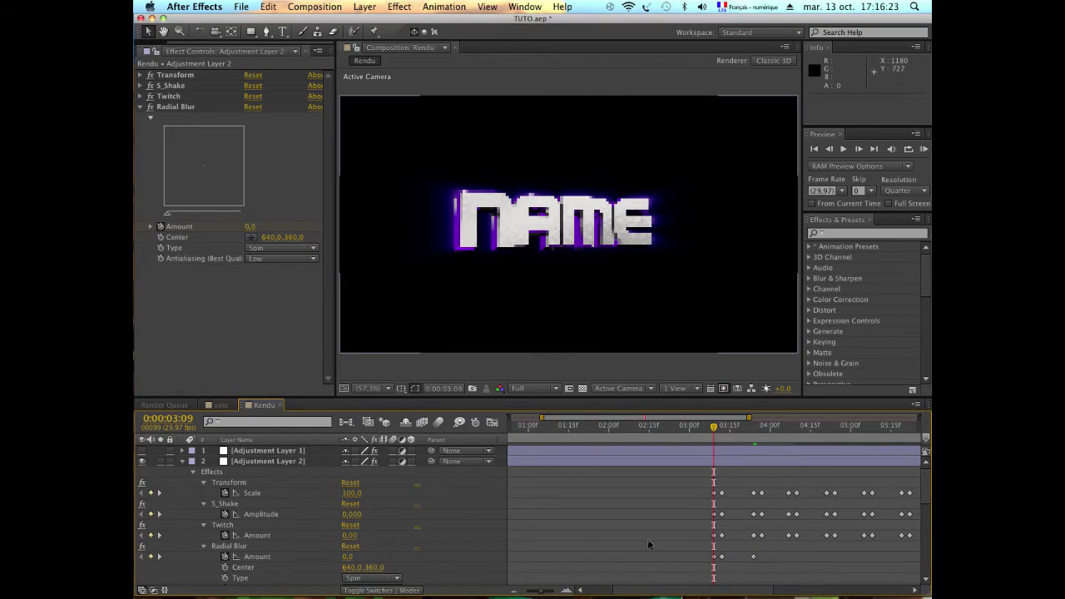
right_click(188, 107)
left_click(154, 310)
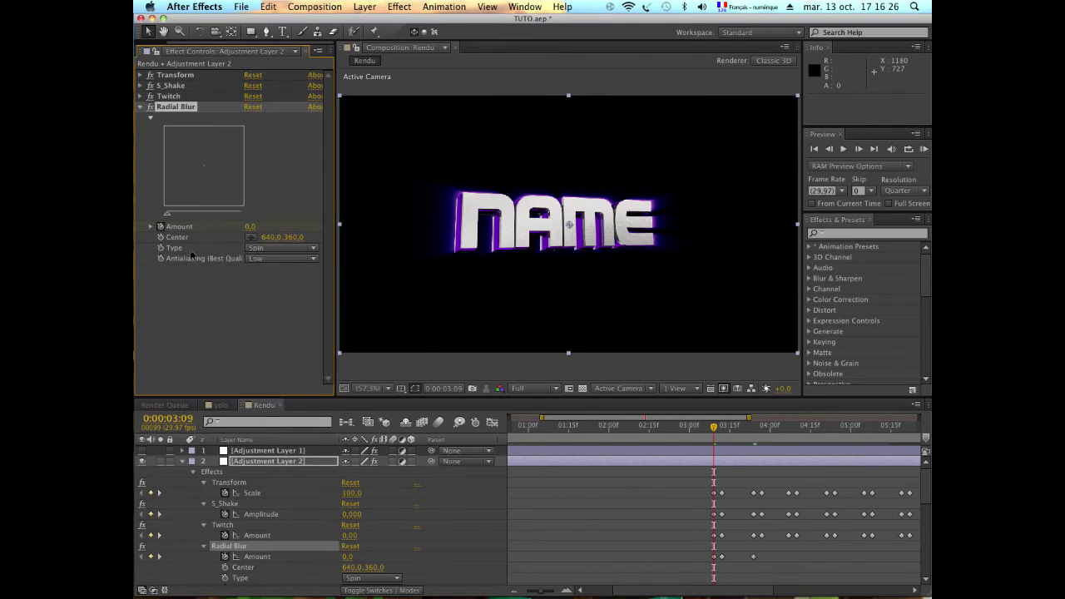
left_click(406, 7)
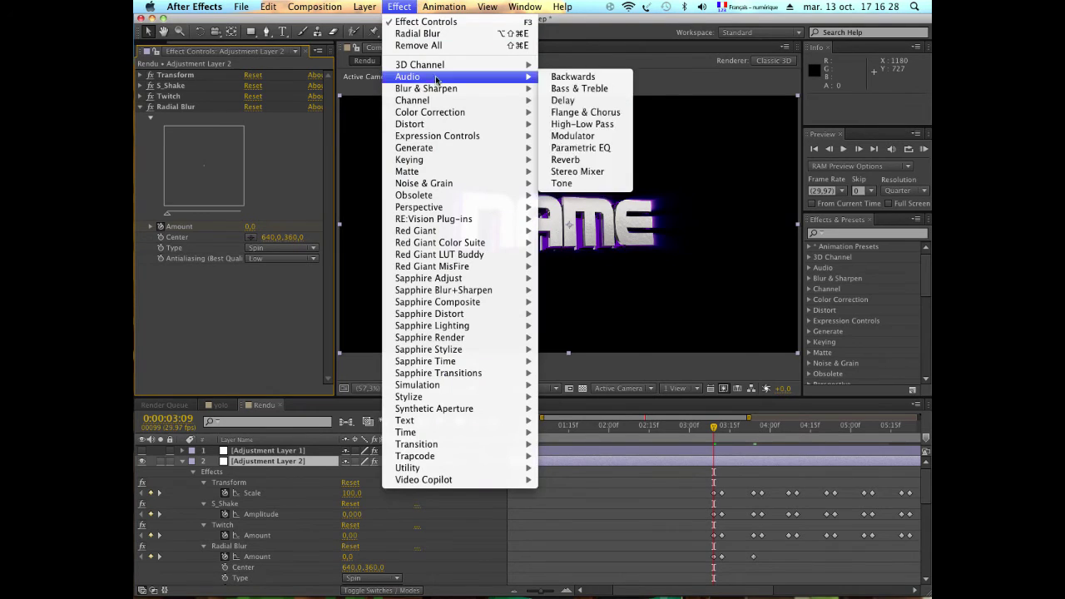
Apply a second Radial Blur and key its Amount 0, then 10 at 03:11, then 0 at 03:24
left_click(445, 32)
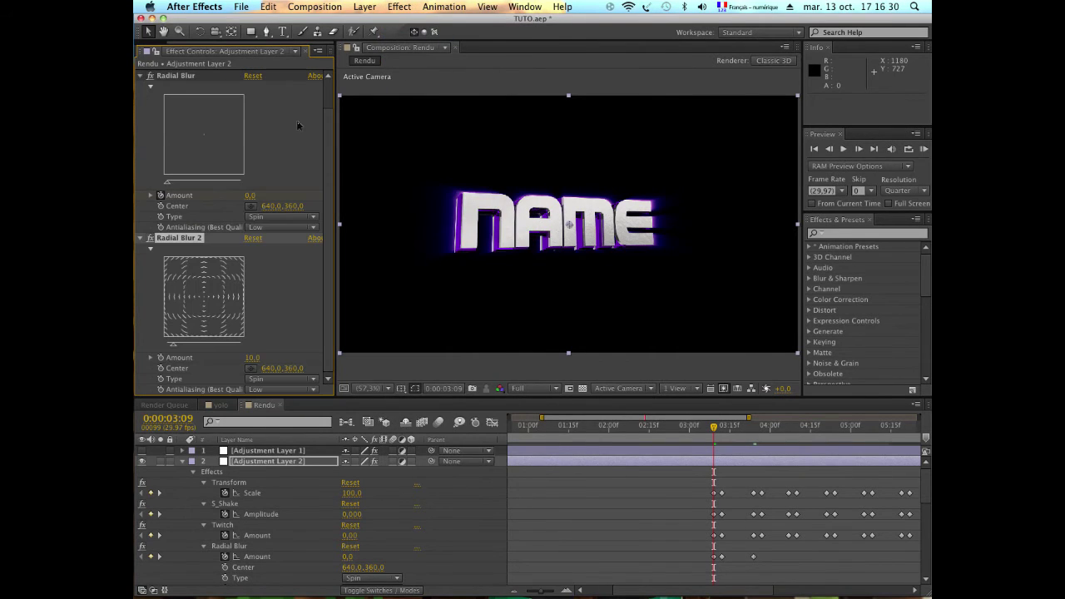
left_click(252, 357)
type("0")
key("Return")
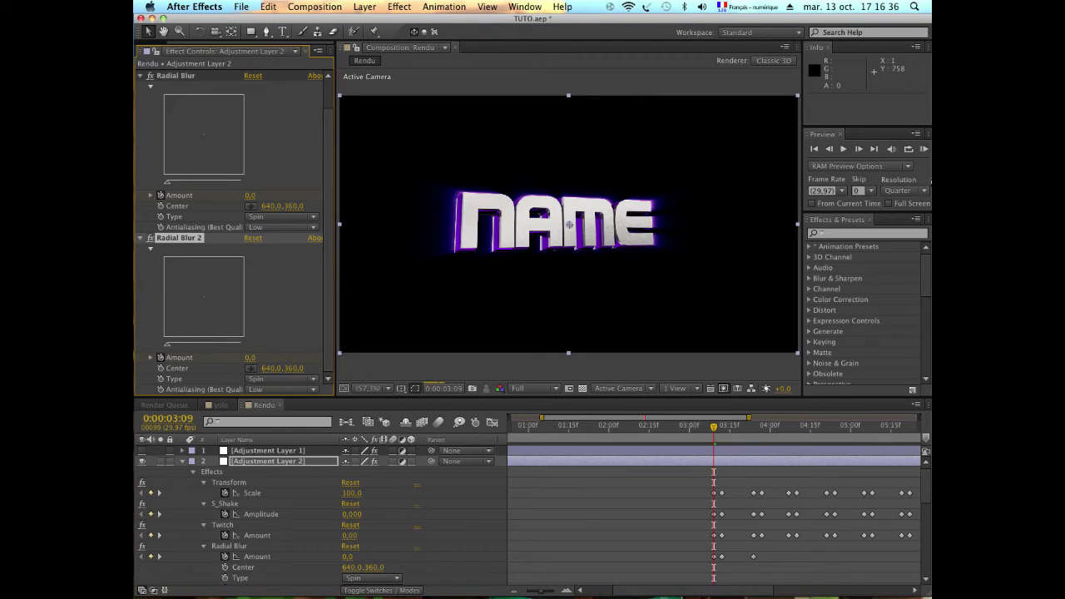
left_click(862, 151)
left_click(862, 150)
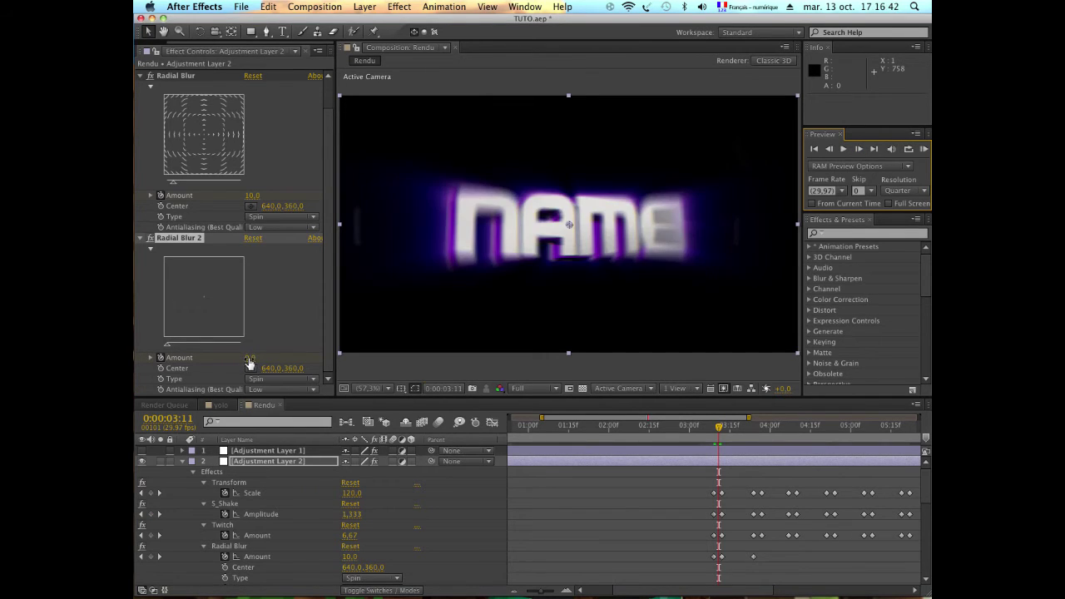
left_click(250, 359)
type("10")
key("Return")
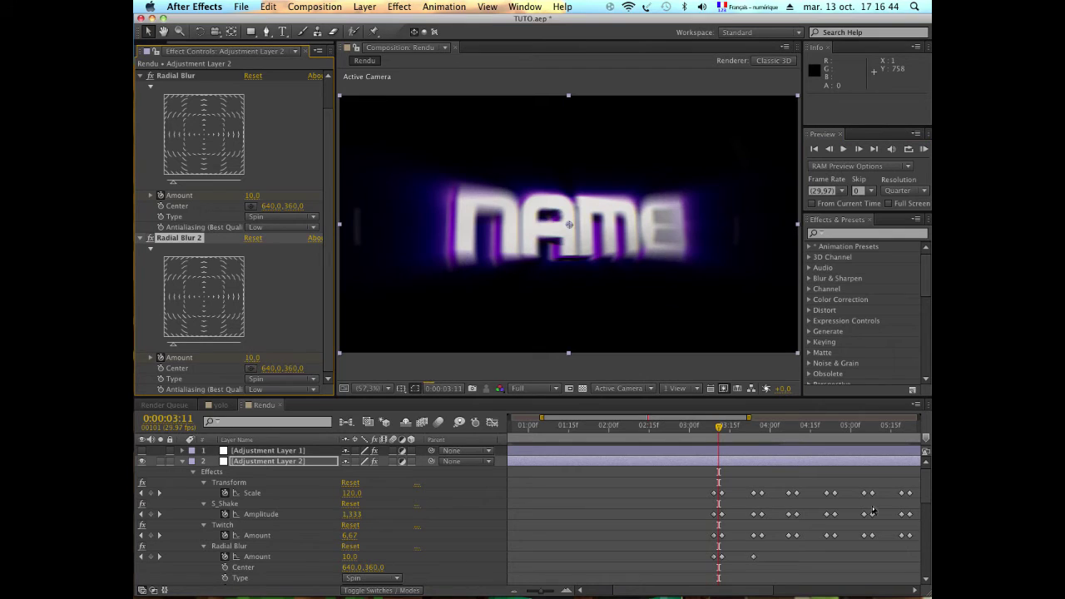
left_click(752, 429)
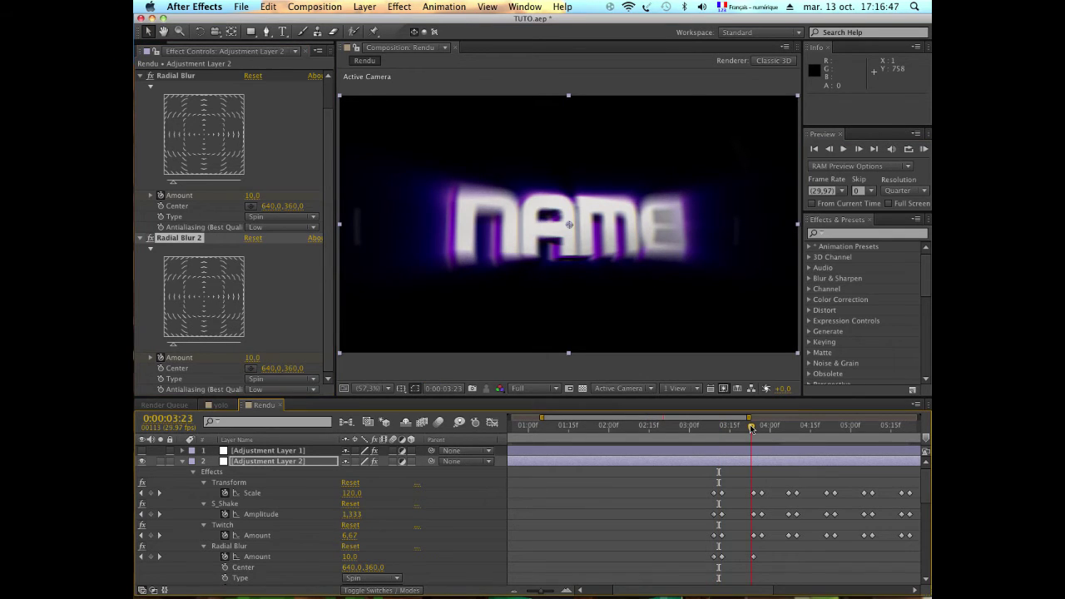
left_click(252, 359)
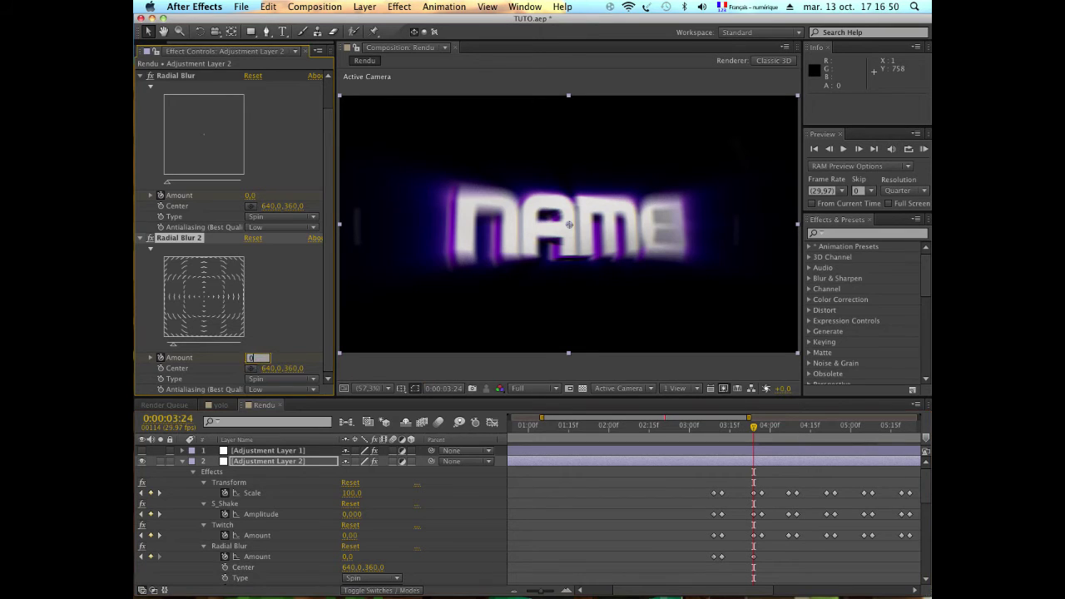
key("Return")
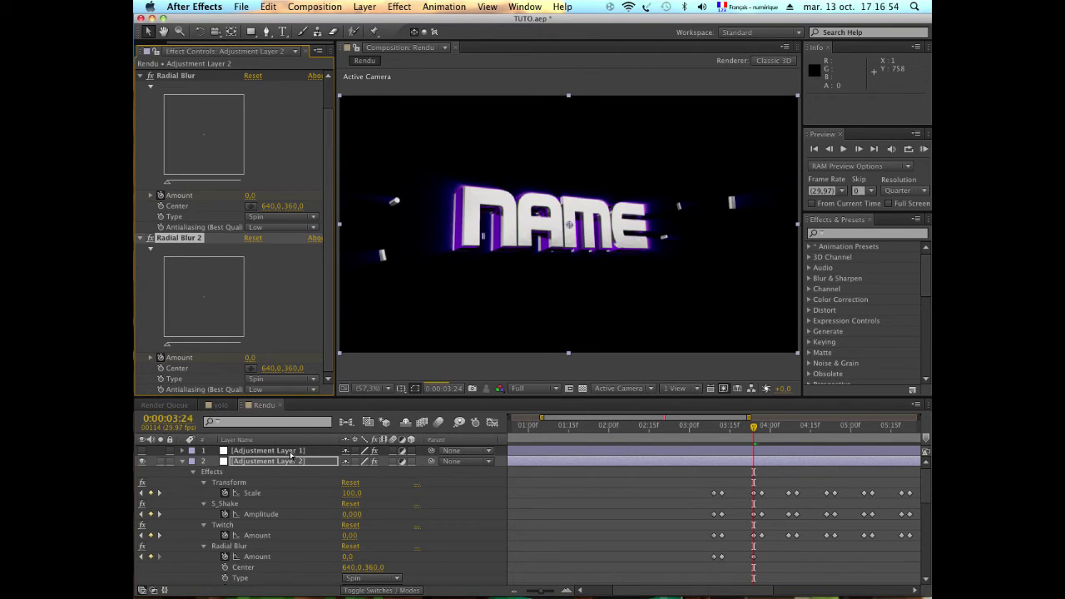
scroll(483, 437, "down", 2)
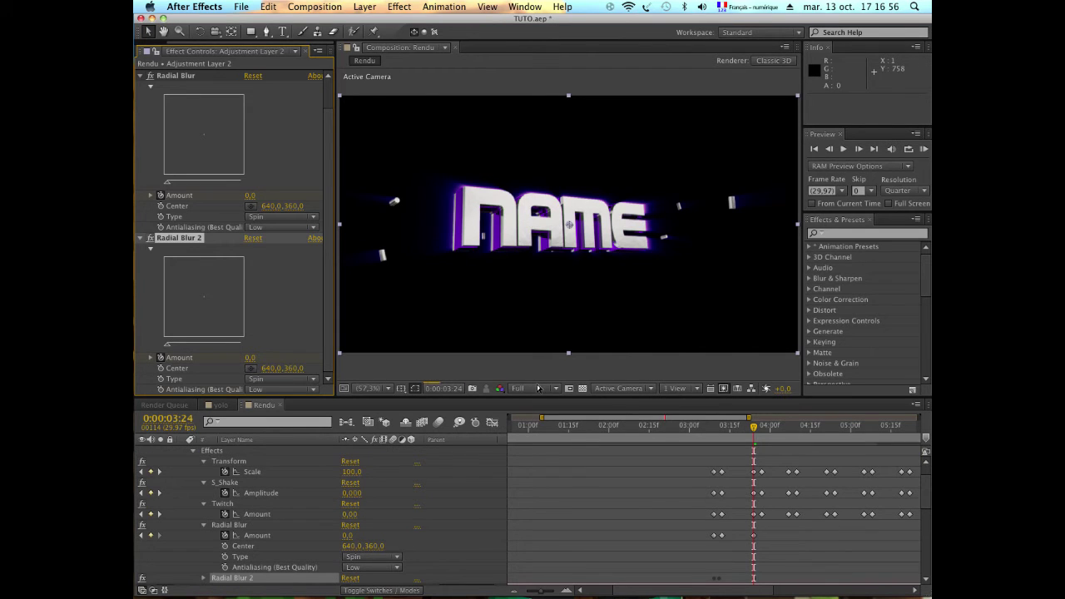
Set the preview to Quarter resolution and slide the Radial Blur 2 keyframe to 0:00:03:12
left_click(538, 388)
left_click(522, 454)
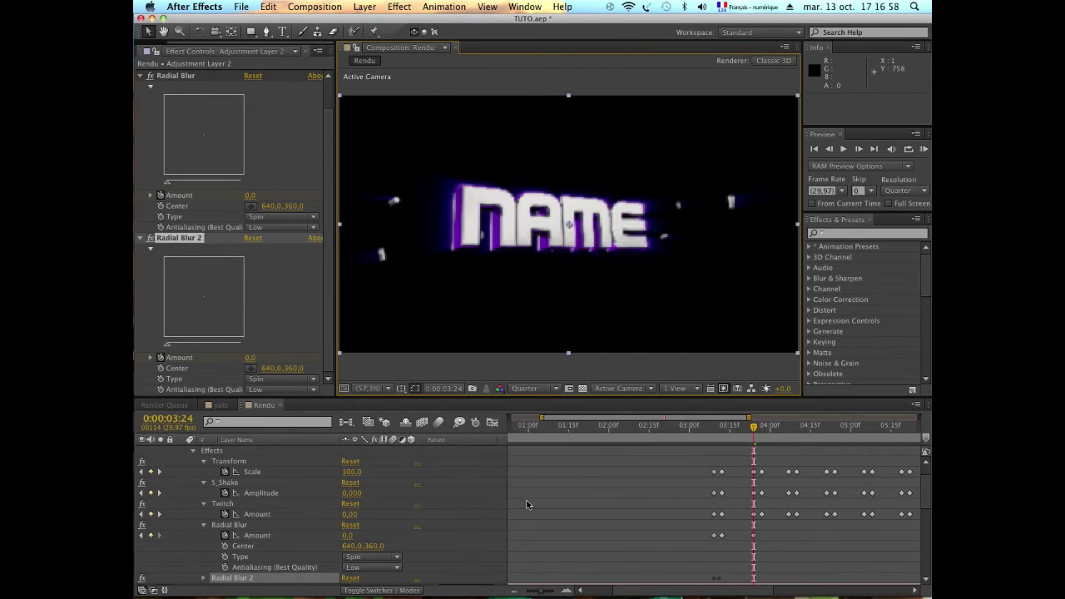
scroll(264, 480, "up", 2)
left_click(272, 464)
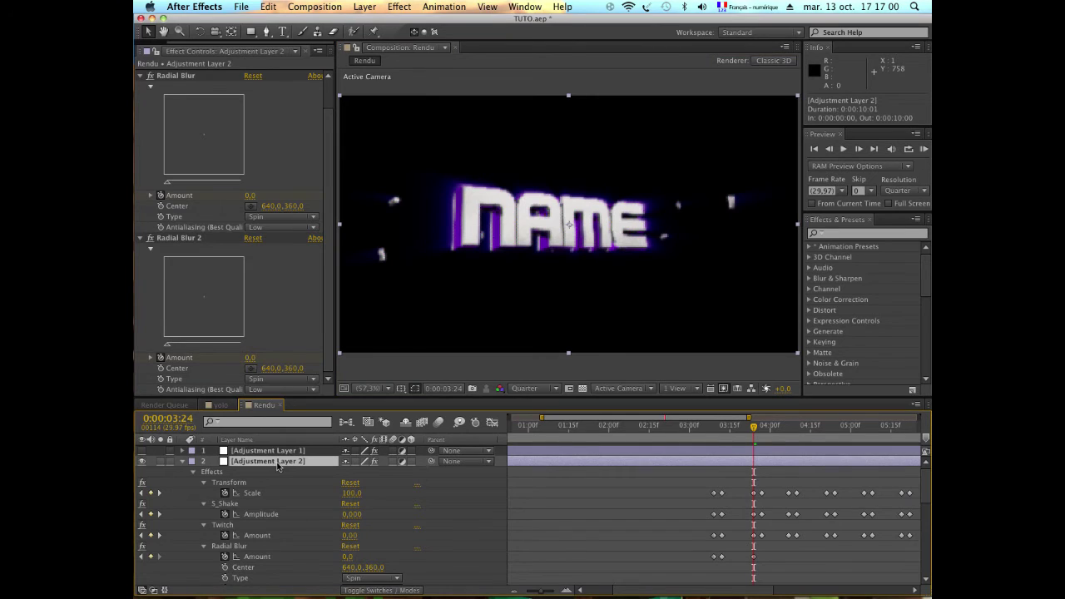
scroll(630, 509, "down", 3)
scroll(655, 510, "down", 2)
scroll(711, 539, "down", 2)
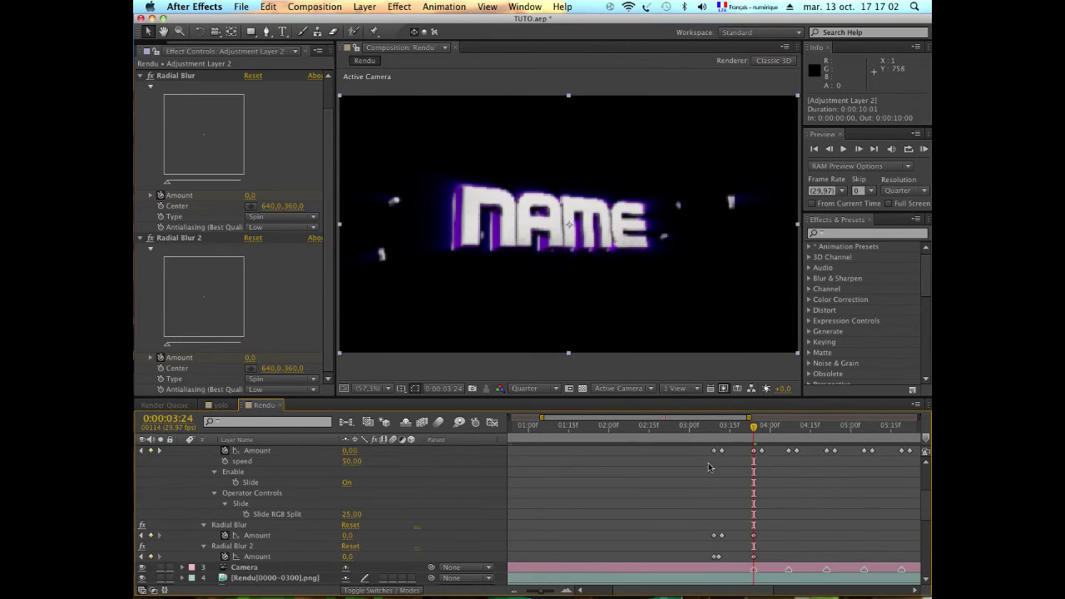
left_click_drag(753, 466, 720, 518)
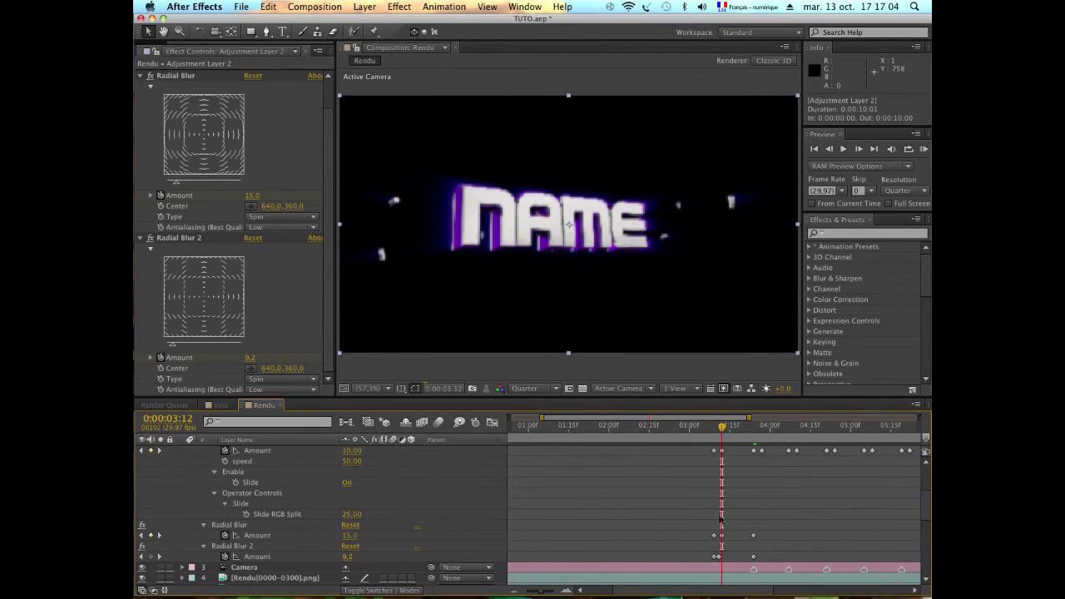
left_click_drag(719, 556, 721, 556)
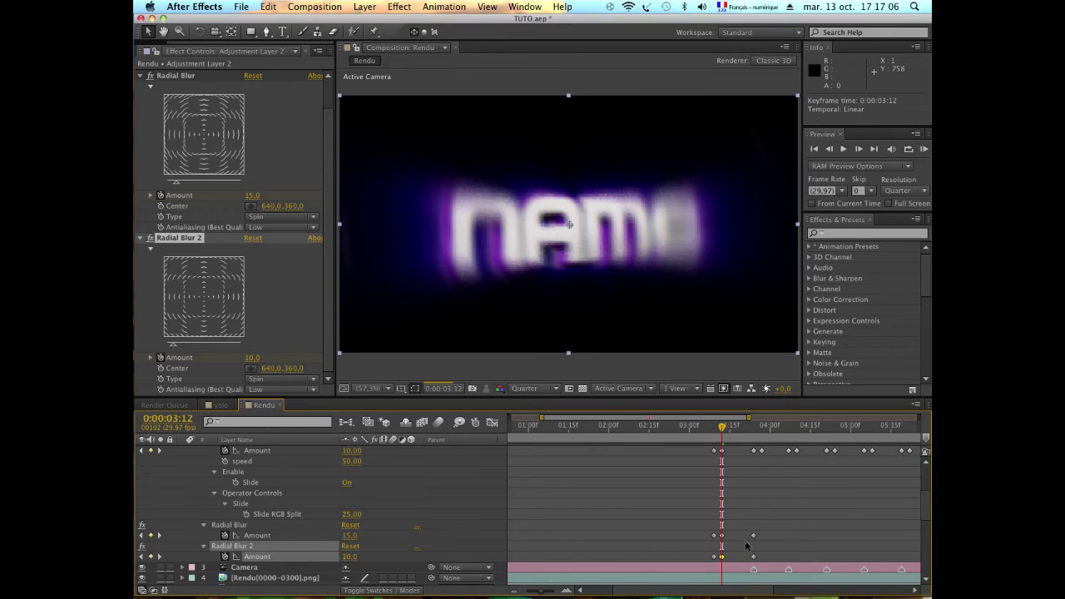
left_click(628, 487)
Change Radial Blur 2 to Zoom, leaving both blurs' antialiasing at Low
scroll(629, 489, "up", 2)
scroll(629, 491, "up", 3)
left_click(265, 380)
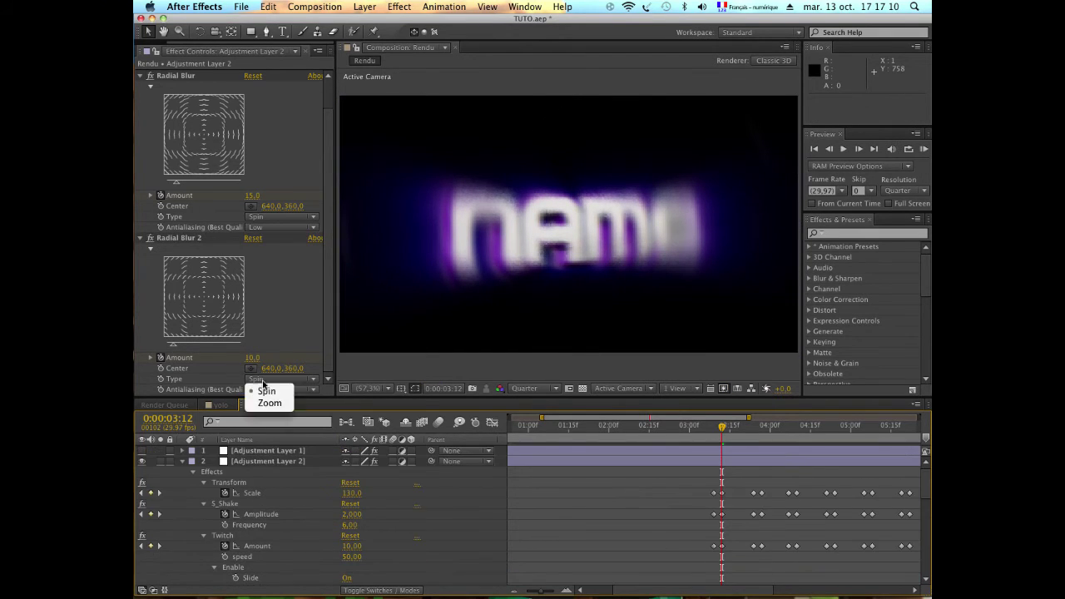
left_click(268, 403)
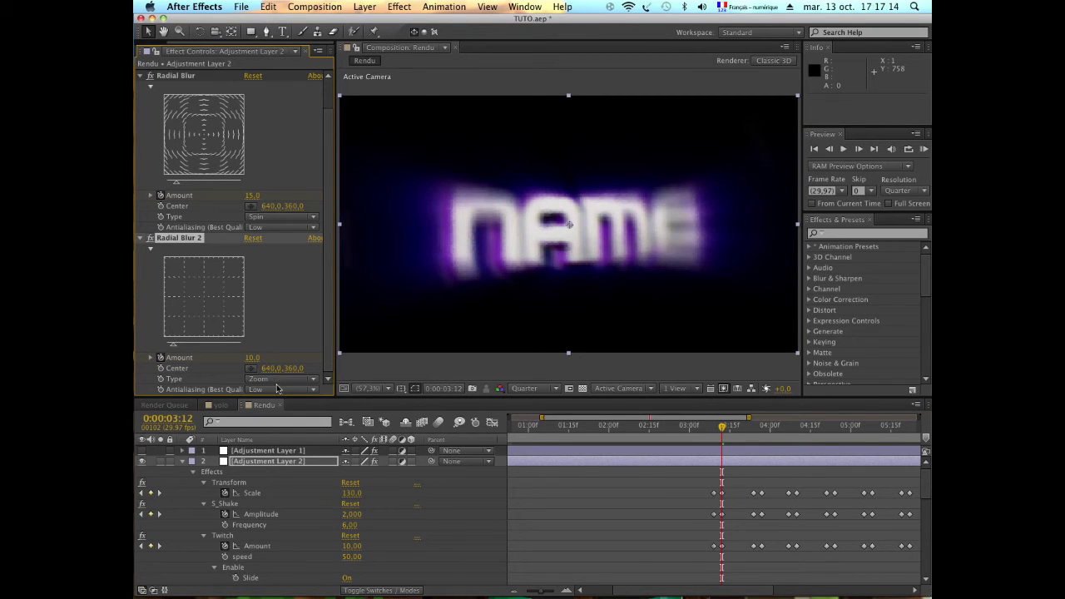
left_click(278, 389)
left_click(266, 401)
left_click(274, 227)
left_click(266, 237)
scroll(305, 316, "up", 3)
scroll(304, 314, "down", 3)
scroll(304, 318, "up", 3)
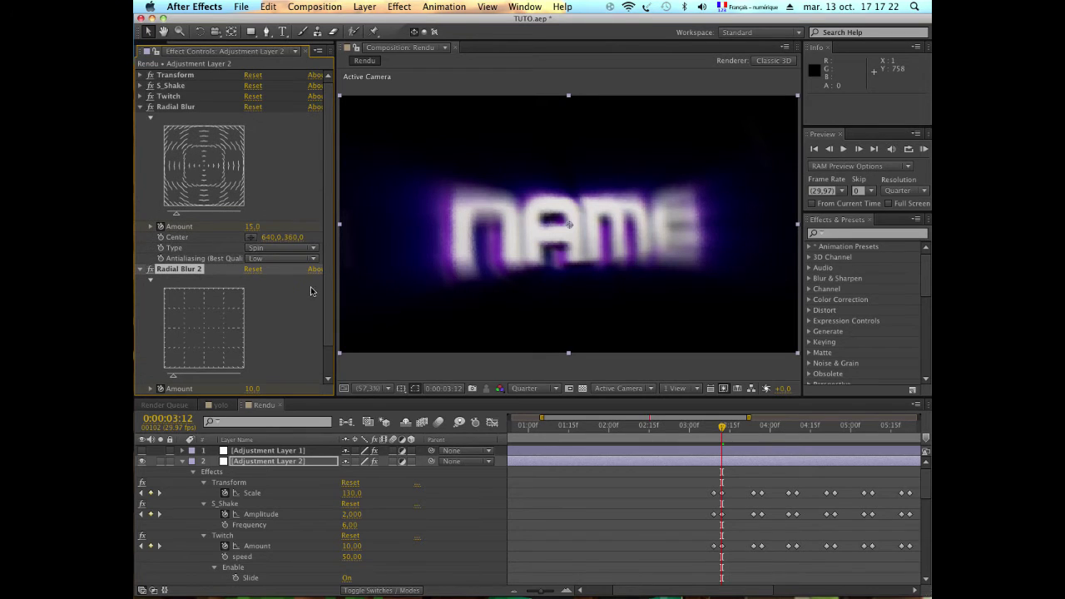
Collapse both Radial Blur effects and return the time indicator to 0:00:03:09
left_click(140, 108)
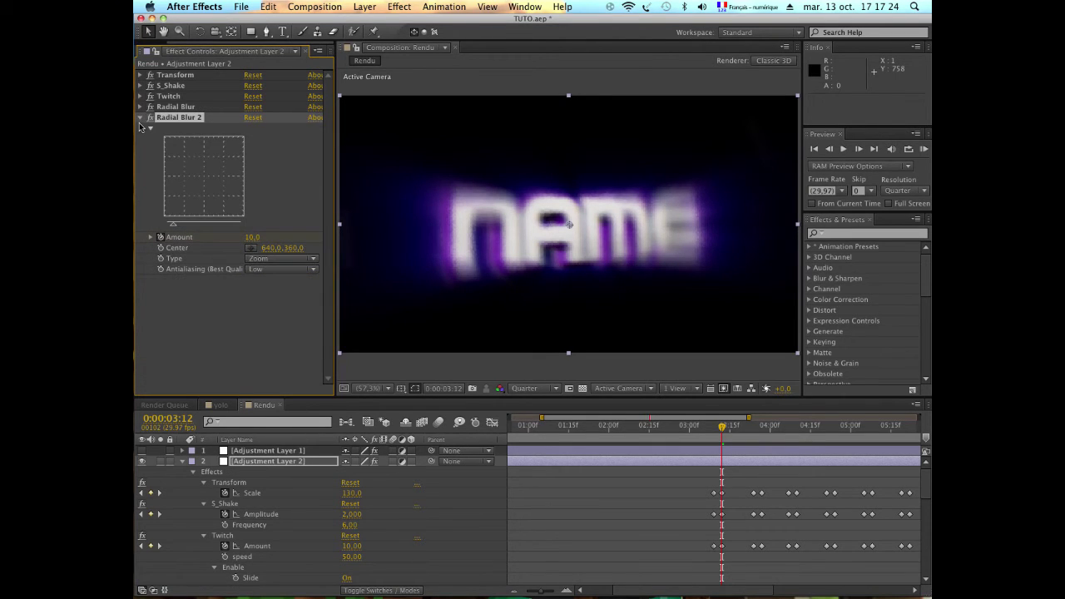
left_click(140, 117)
left_click(377, 202)
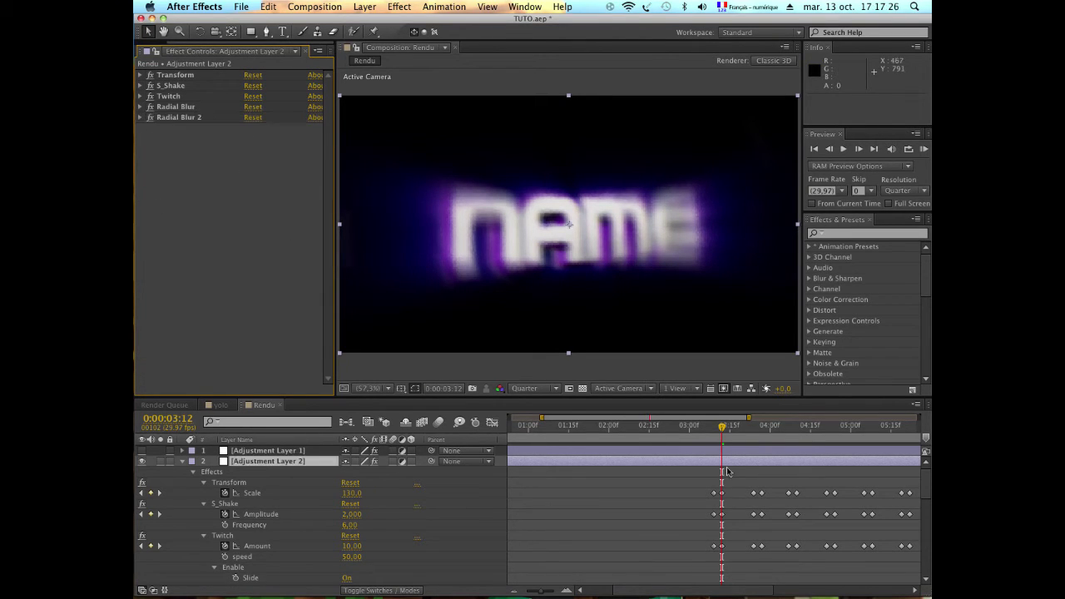
left_click_drag(721, 428, 712, 429)
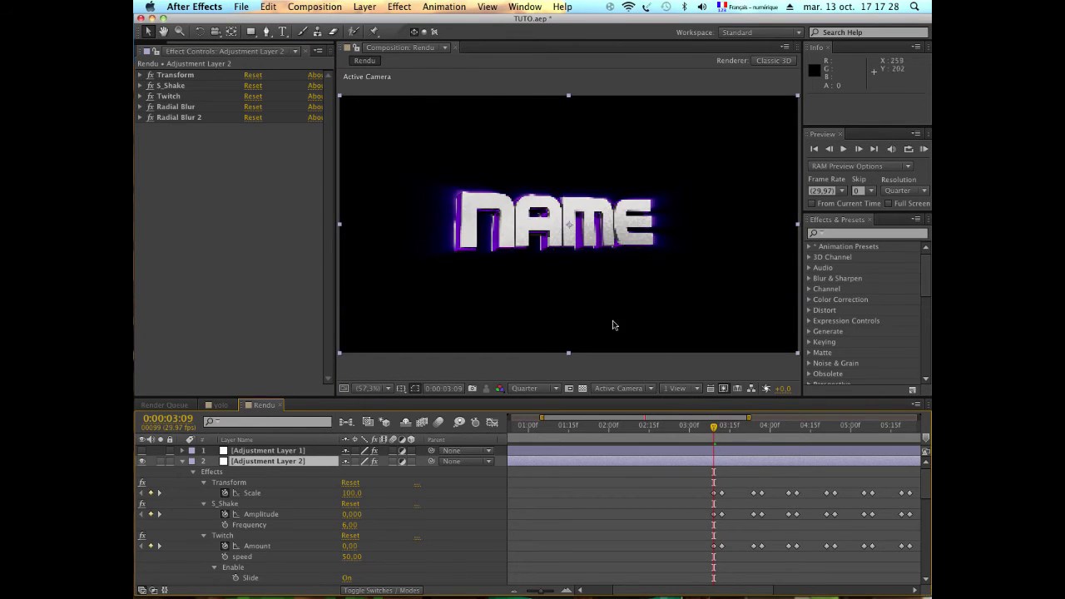
left_click(314, 7)
mouse_move(406, 7)
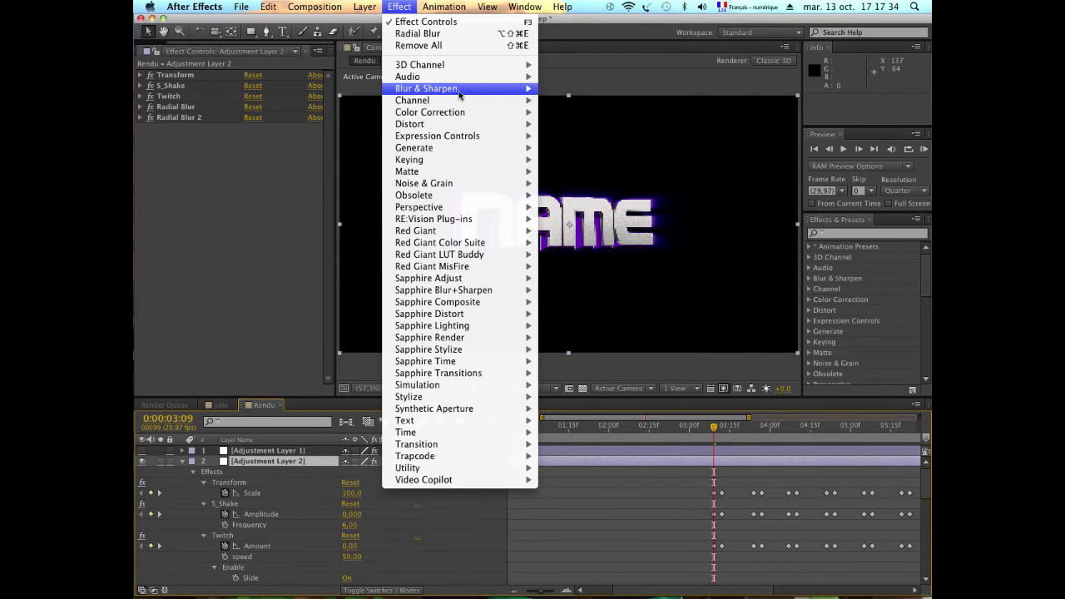
Add Optics Compensation with Reverse Lens Distortion and Field Of View 130 at 0:00:03:09
mouse_move(457, 125)
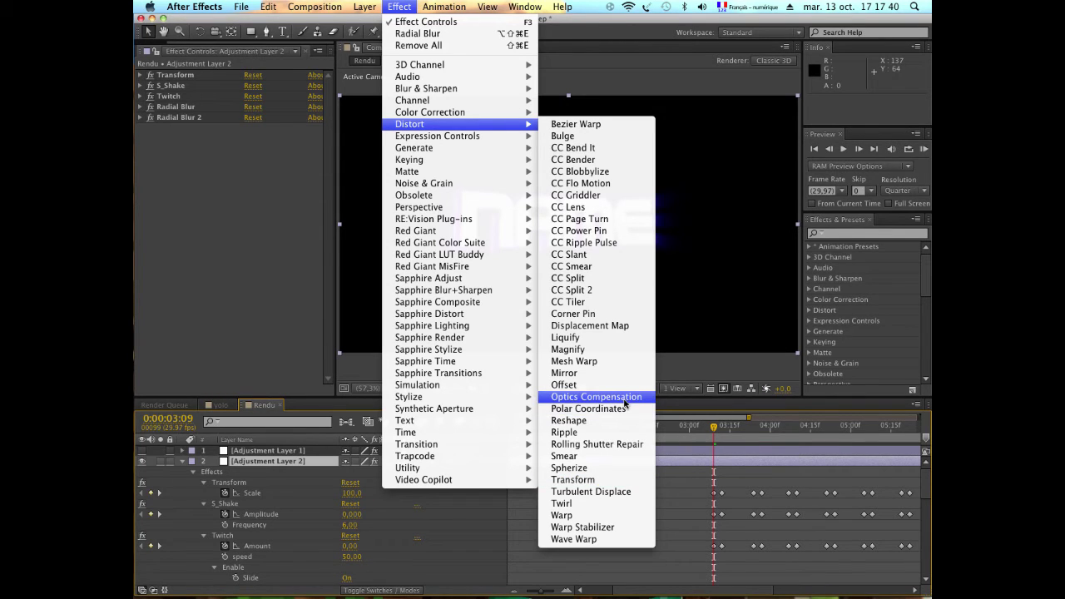
left_click(595, 397)
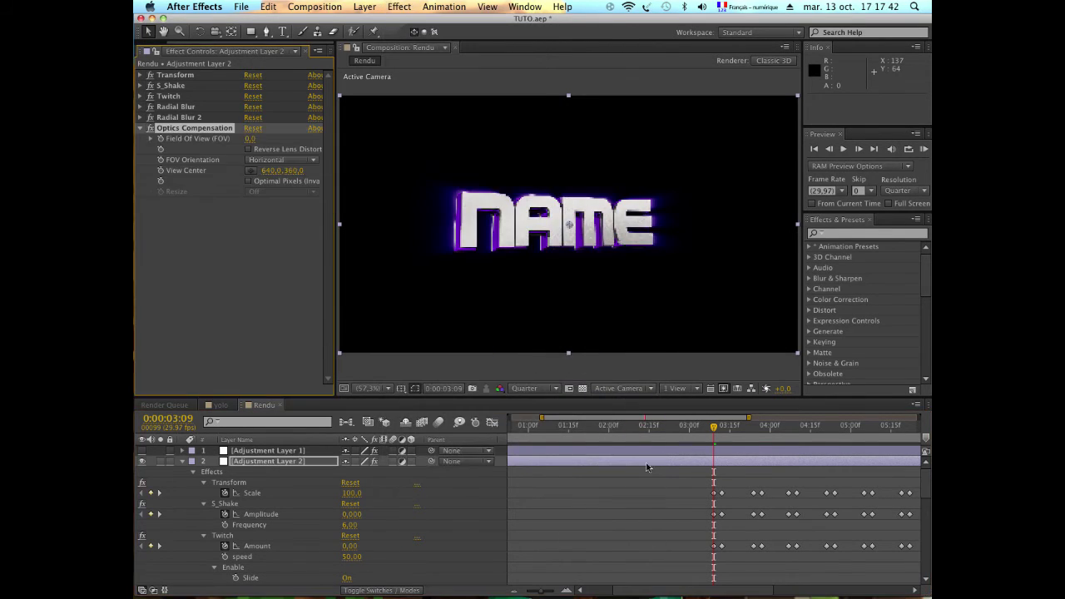
scroll(597, 499, "down", 2)
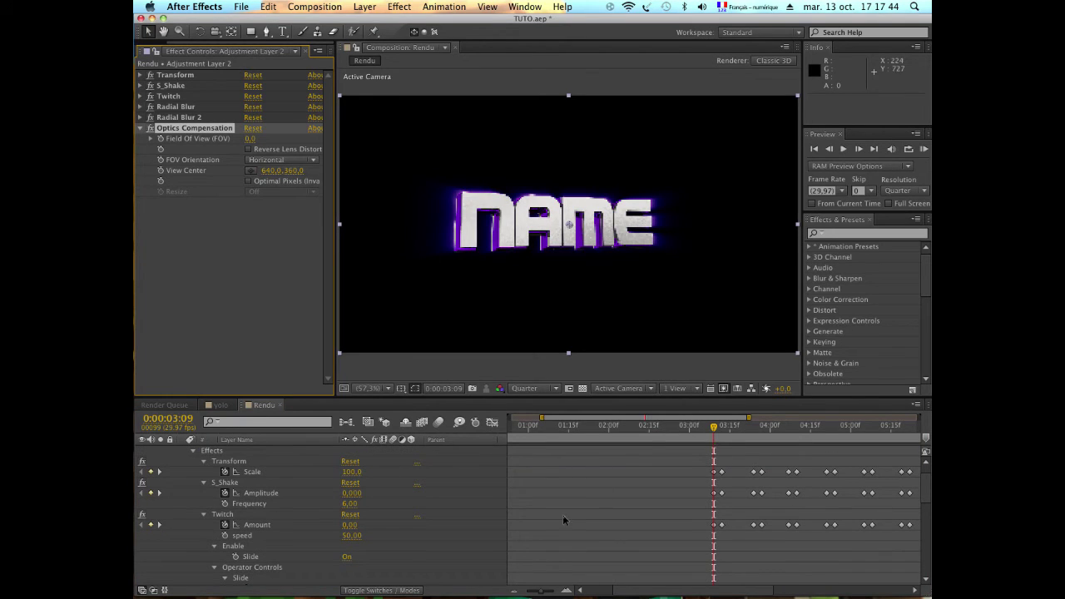
left_click(253, 149)
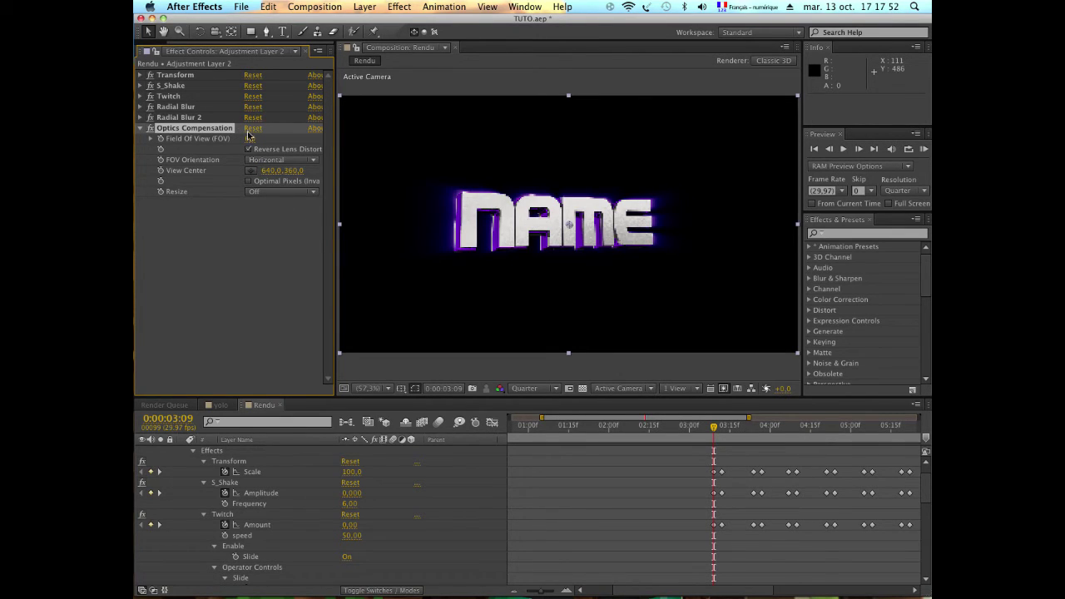
left_click(249, 139)
key("Return")
left_click(251, 140)
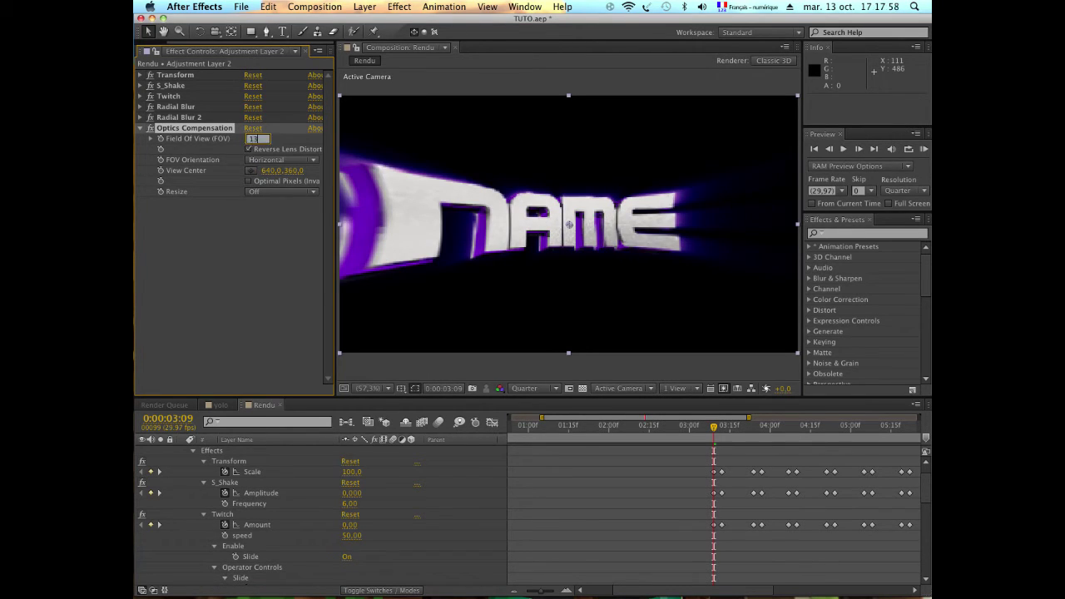
type("0,0")
key("Return")
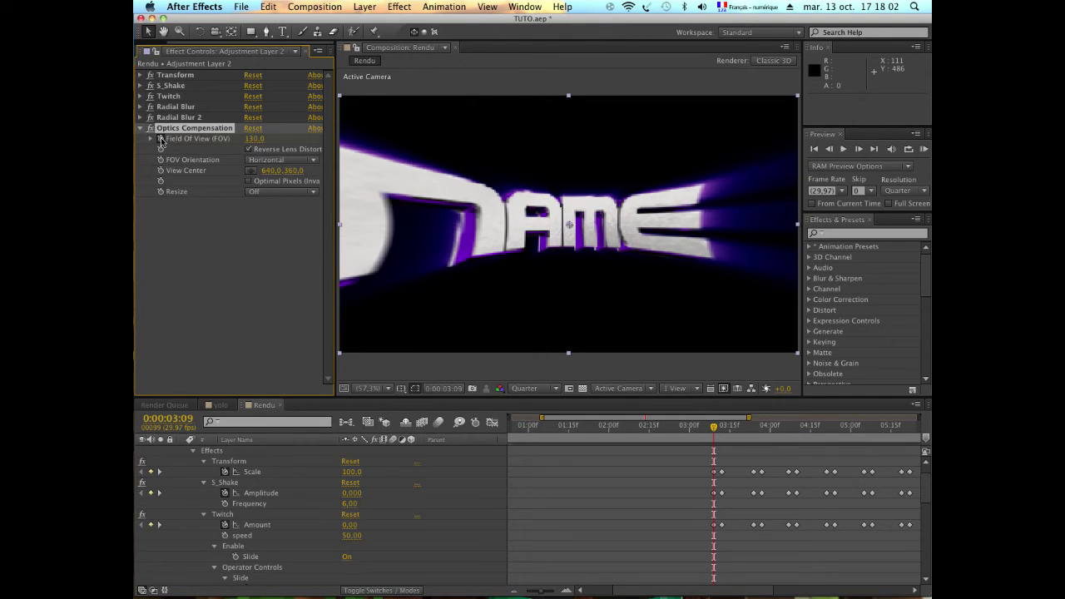
Key Field Of View at 0 at 0:00:03:12, then return to 0:00:03:09
left_click(725, 427)
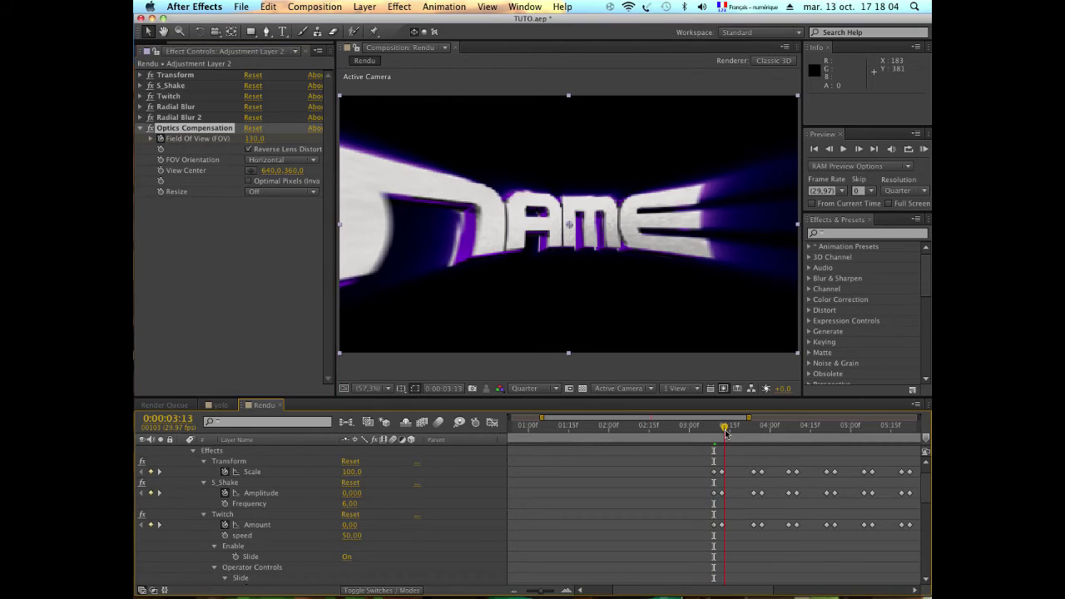
left_click(721, 427)
left_click(252, 138)
type("0")
key("Return")
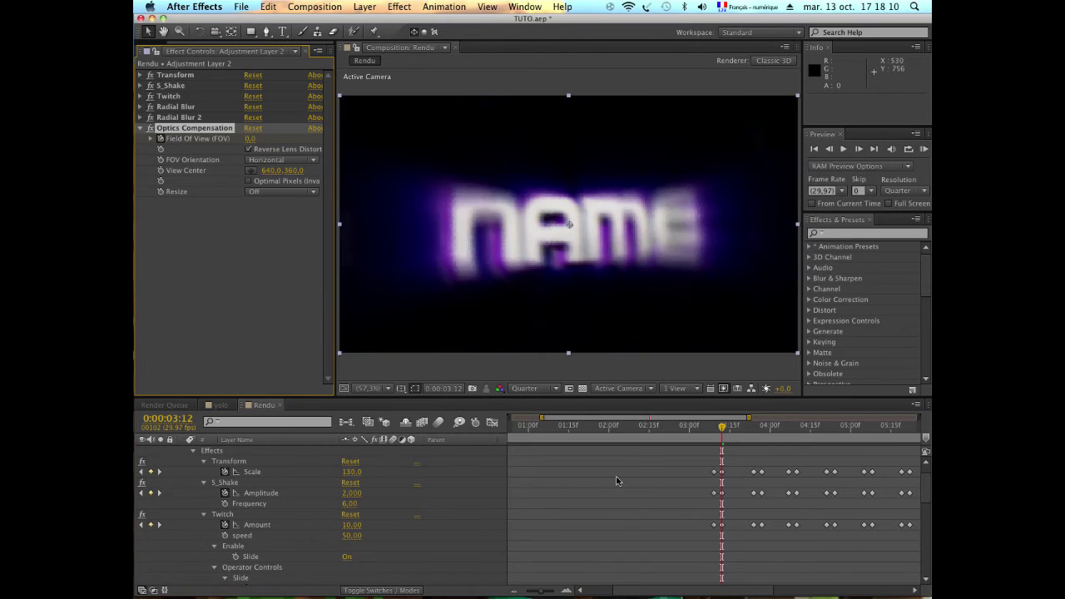
scroll(629, 485, "down", 3)
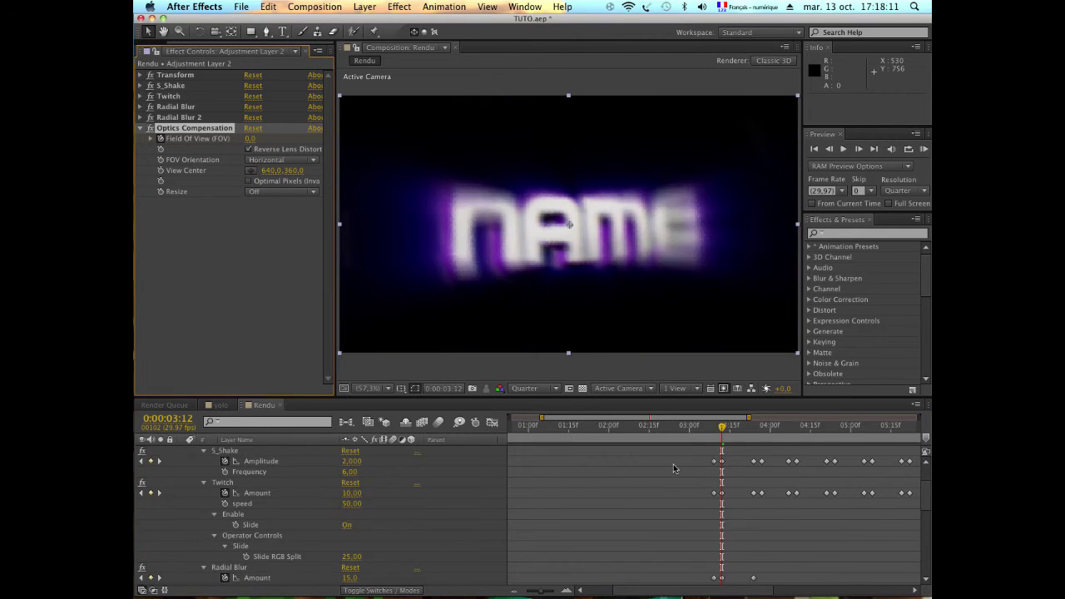
left_click(713, 425)
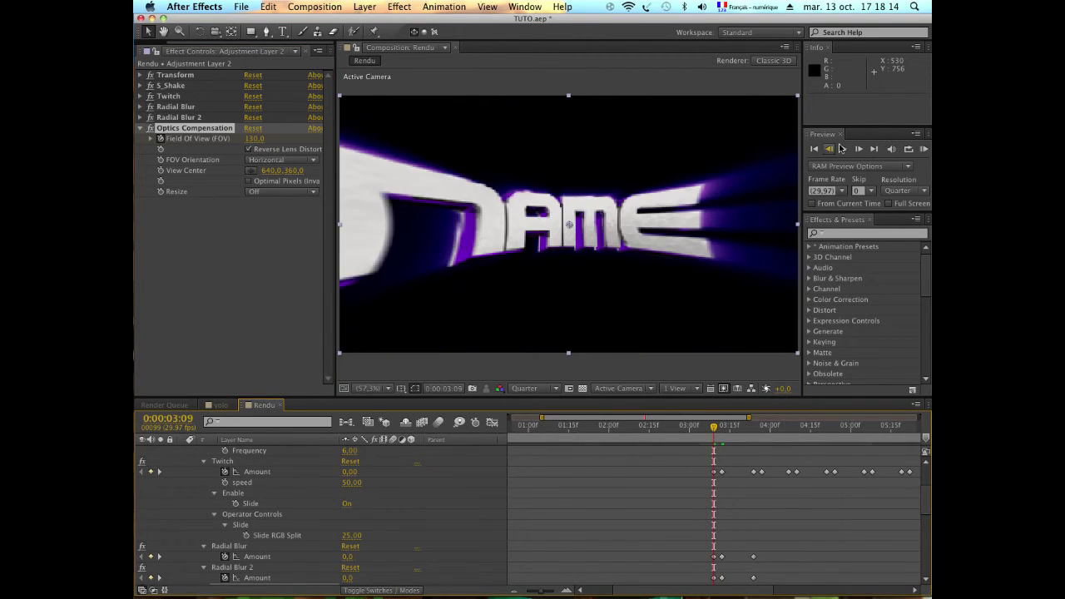
Step back frame by frame to 0:00:02:13 and key the Optics Compensation Field Of View at 0
left_click(834, 149)
left_click(834, 148)
left_click(834, 148)
left_click(834, 148)
left_click(834, 148)
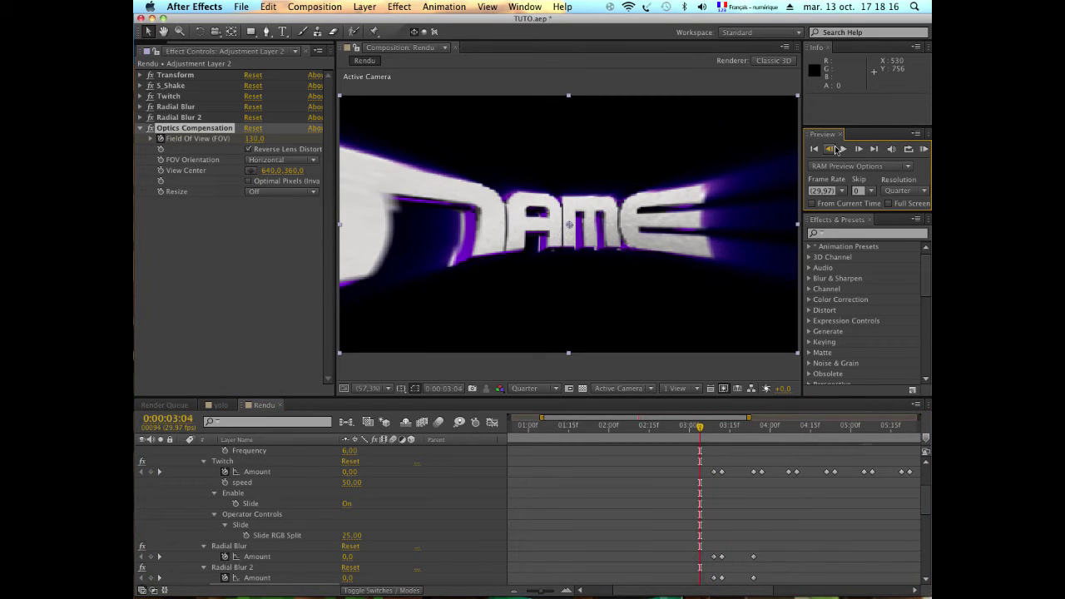
left_click(834, 148)
left_click(835, 148)
left_click(834, 148)
left_click(835, 148)
left_click(835, 148)
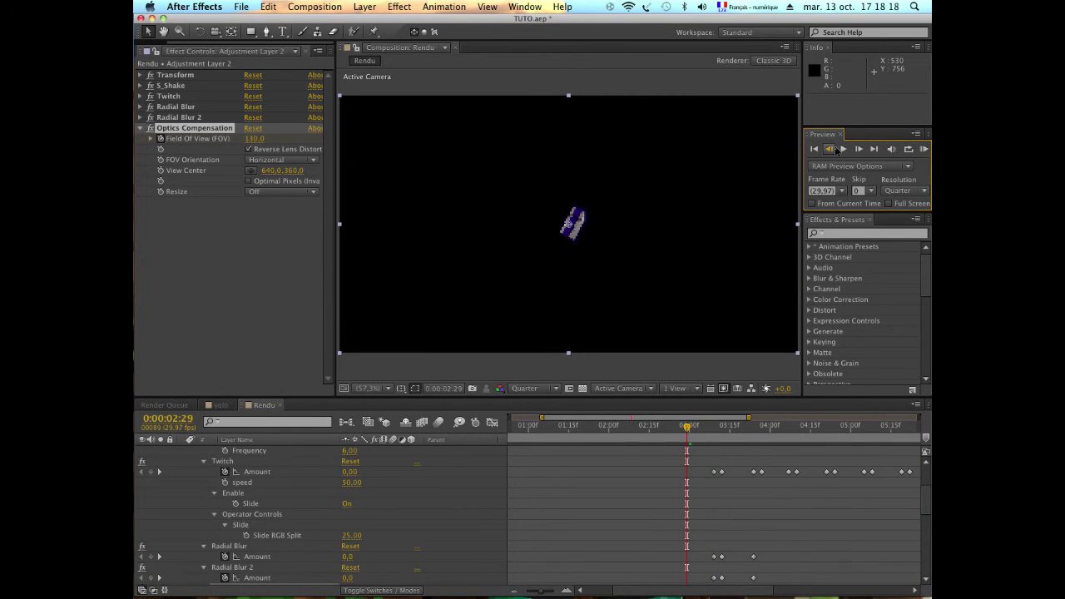
left_click(830, 148)
left_click(829, 148)
left_click(829, 148)
left_click(830, 148)
left_click(830, 149)
left_click(830, 148)
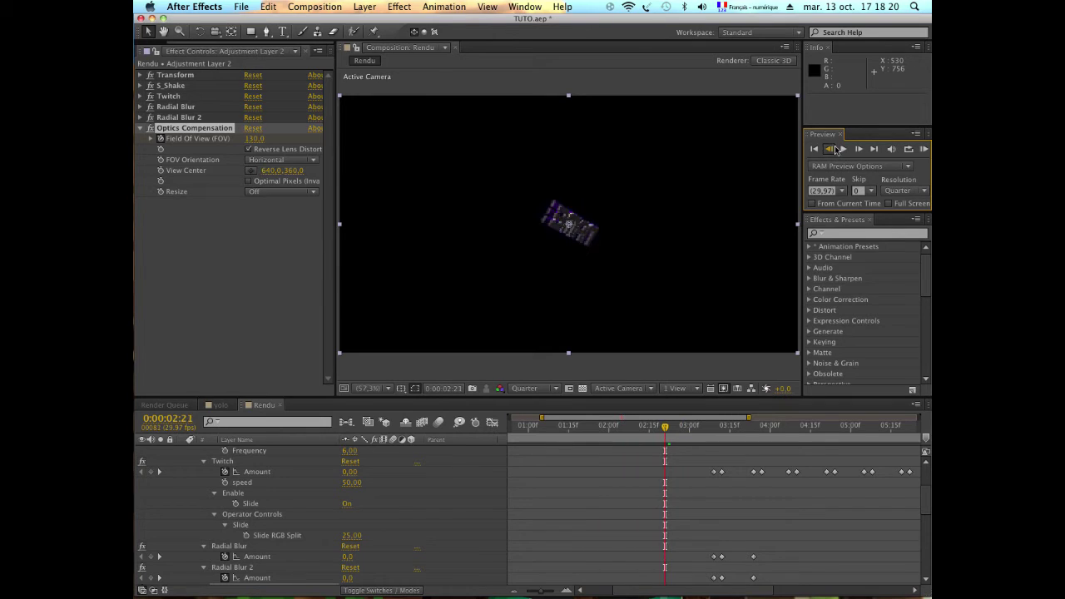
left_click(835, 148)
left_click(835, 148)
left_click(835, 148)
left_click(835, 148)
left_click(835, 148)
left_click(835, 148)
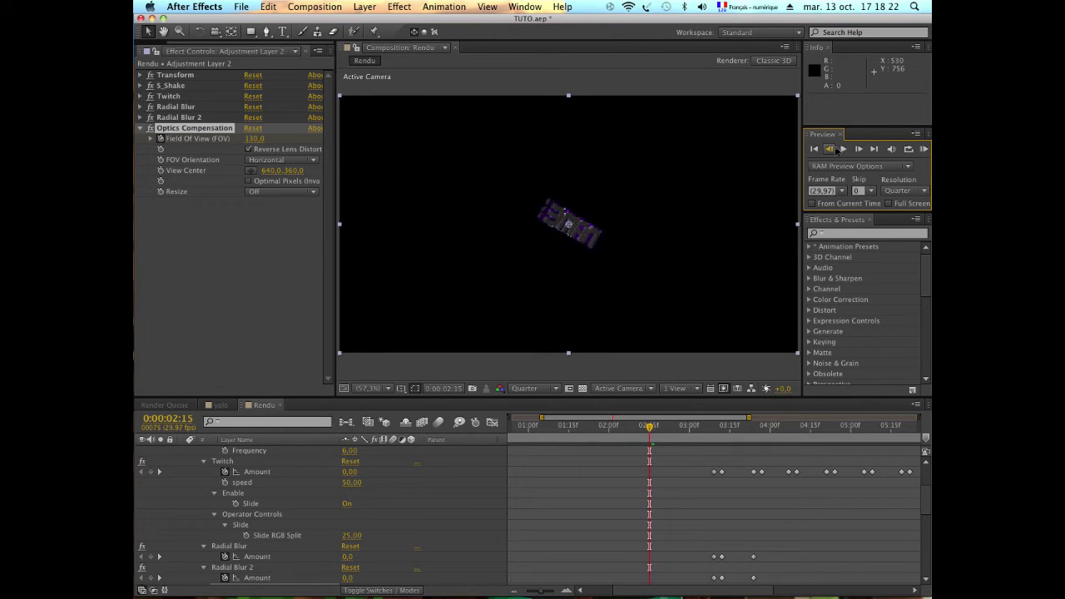
left_click(835, 148)
left_click(835, 148)
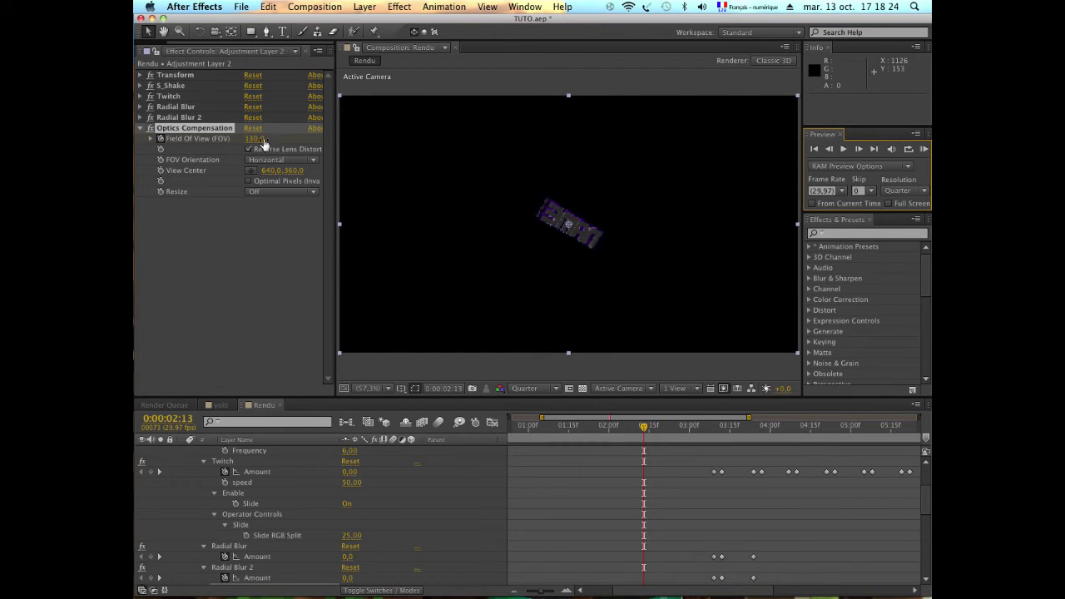
left_click(261, 140)
type("0")
key("Return")
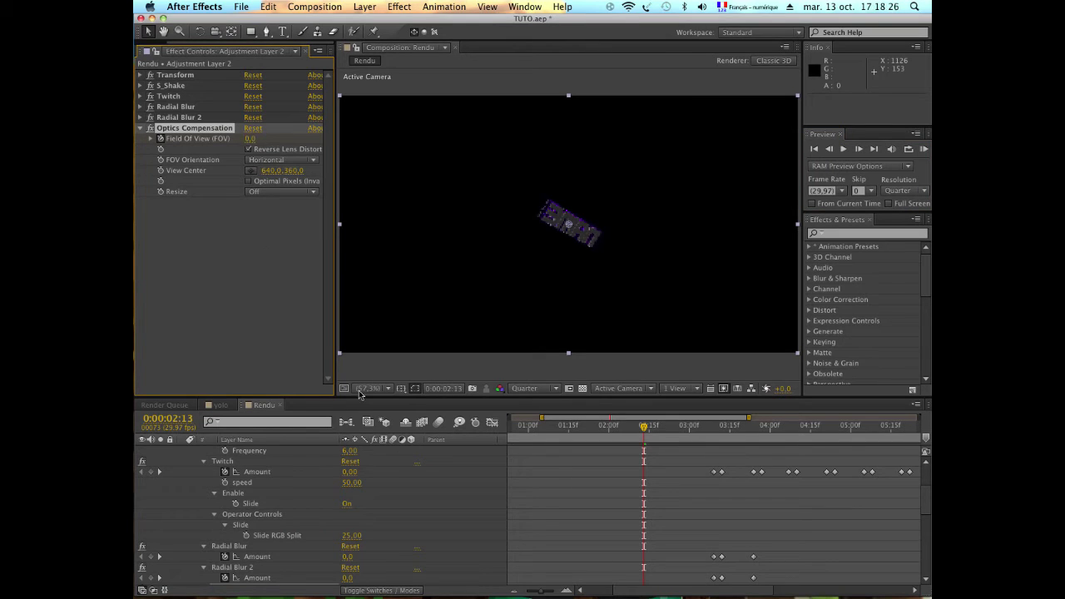
Select Adjustment Layer 2 and attempt a RAM preview twice, dismissing the two-frames error
scroll(416, 499, "up", 5)
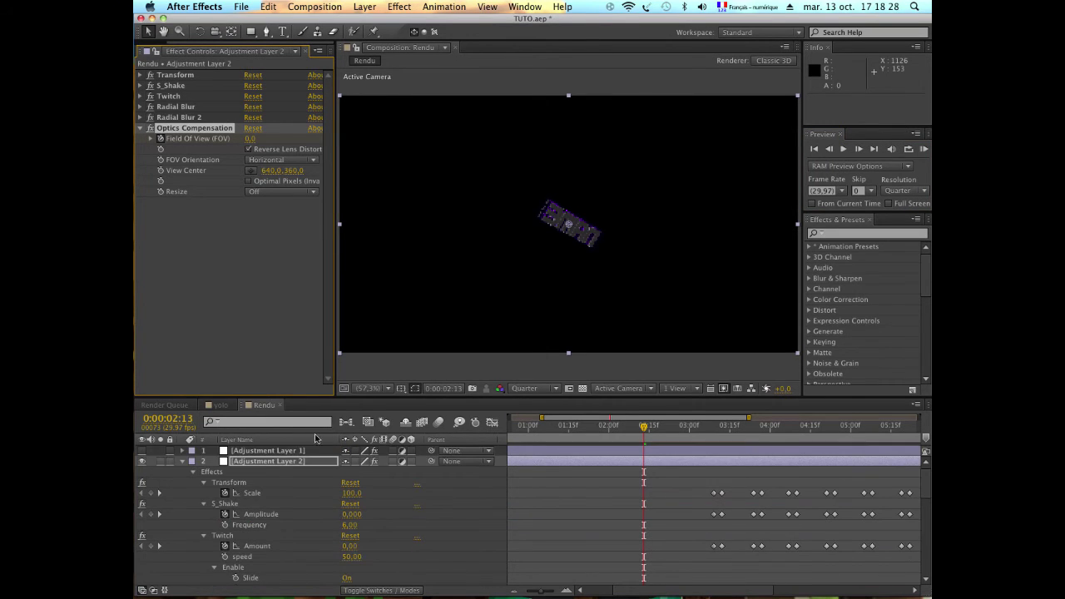
left_click(300, 463)
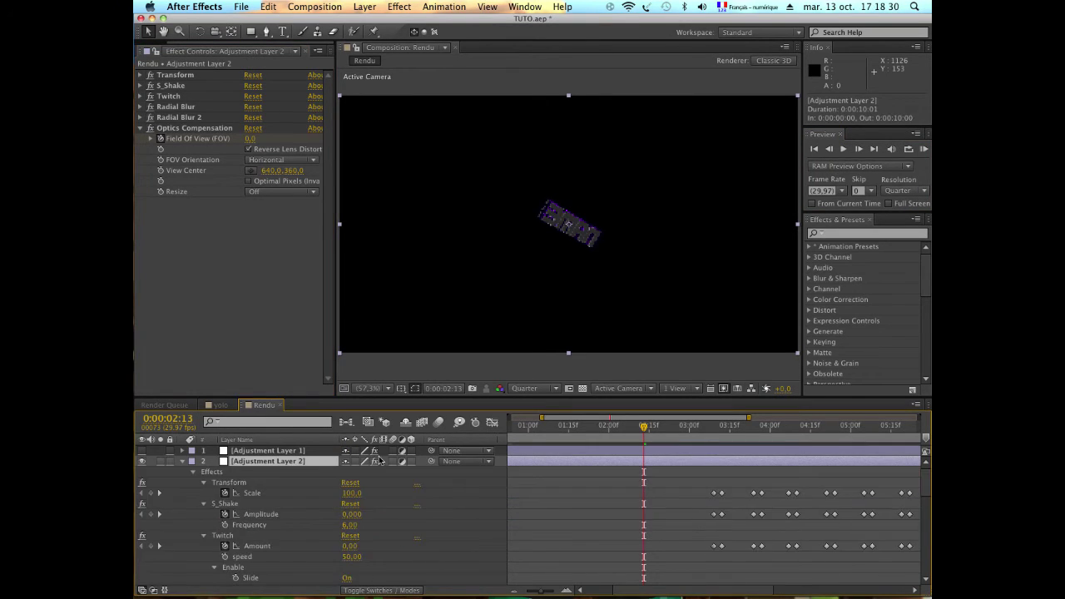
key("KP_0")
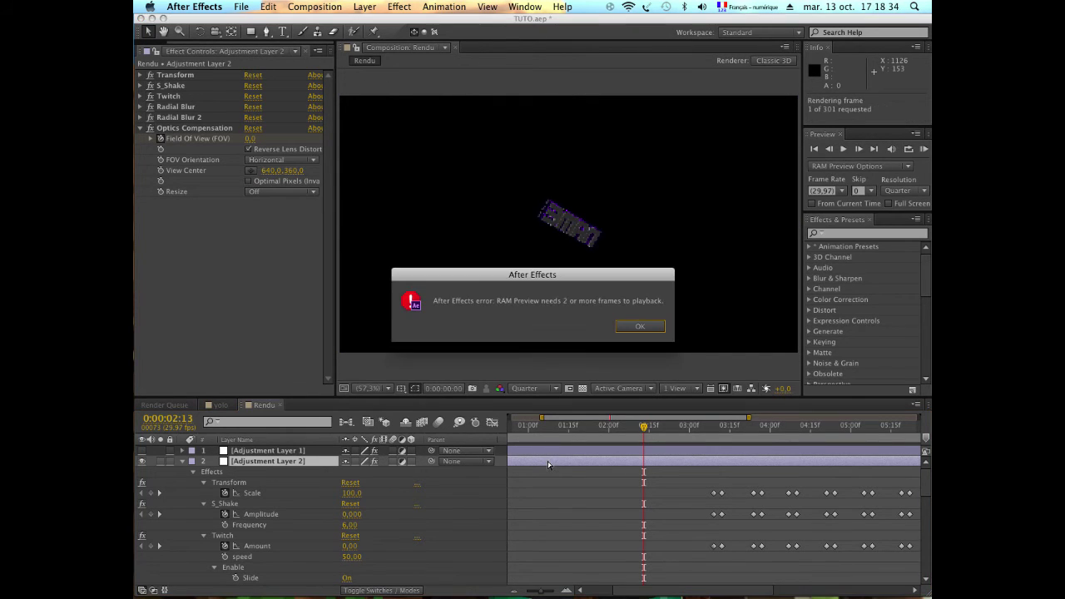
key("Return")
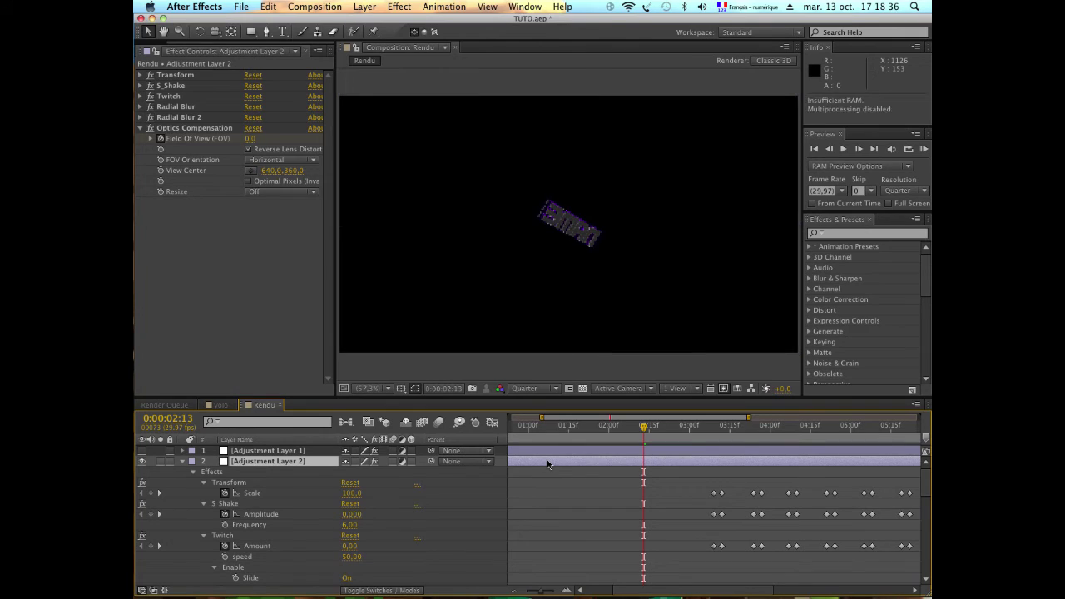
key("KP_0")
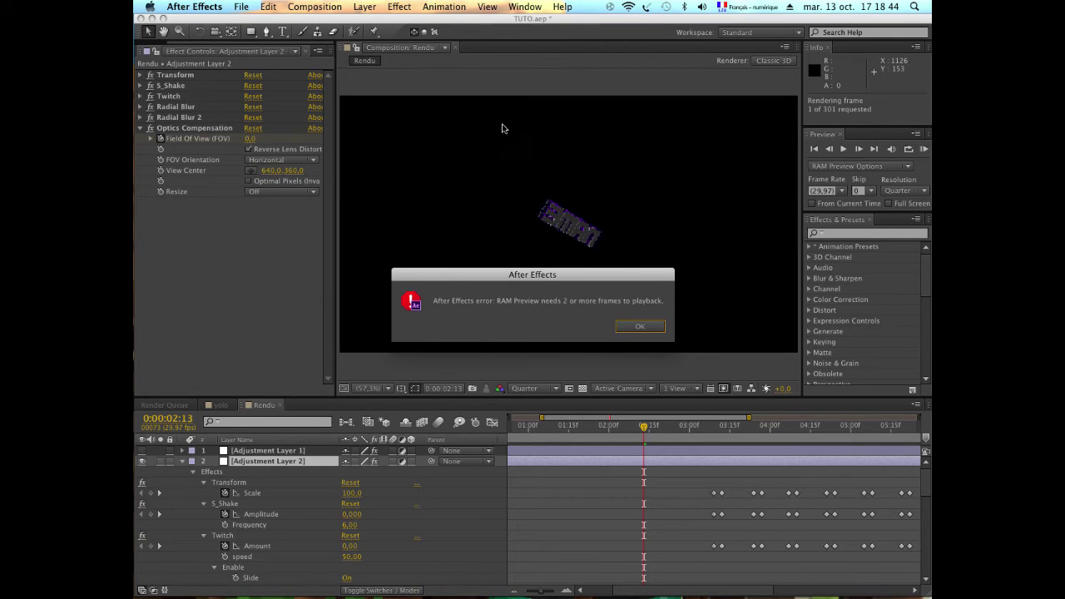
left_click(638, 327)
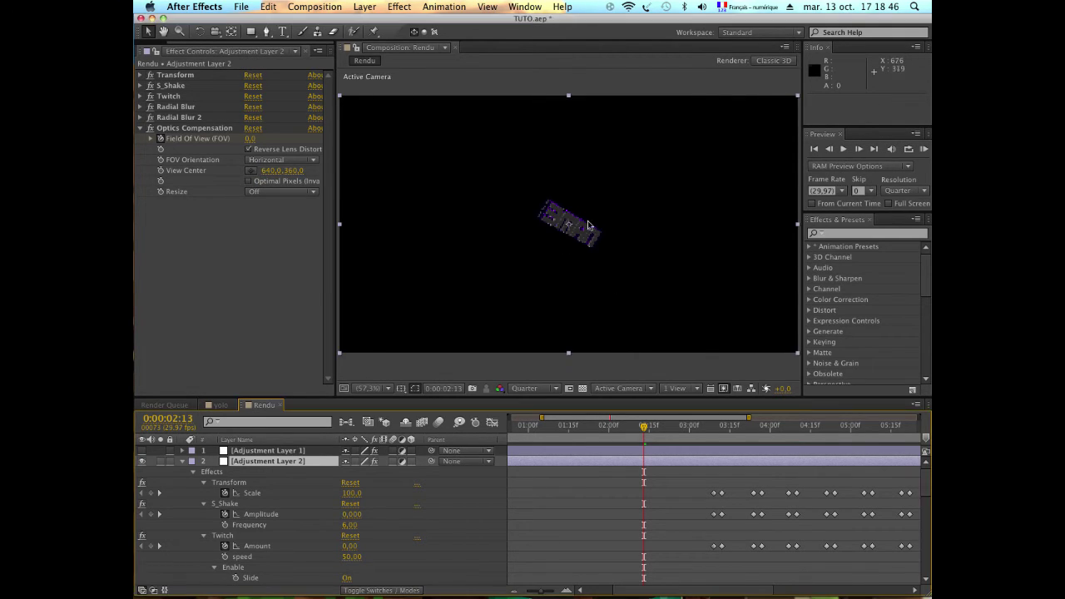
Purge all cached memory via Edit > Purge > All Memory
left_click(268, 7)
mouse_move(291, 7)
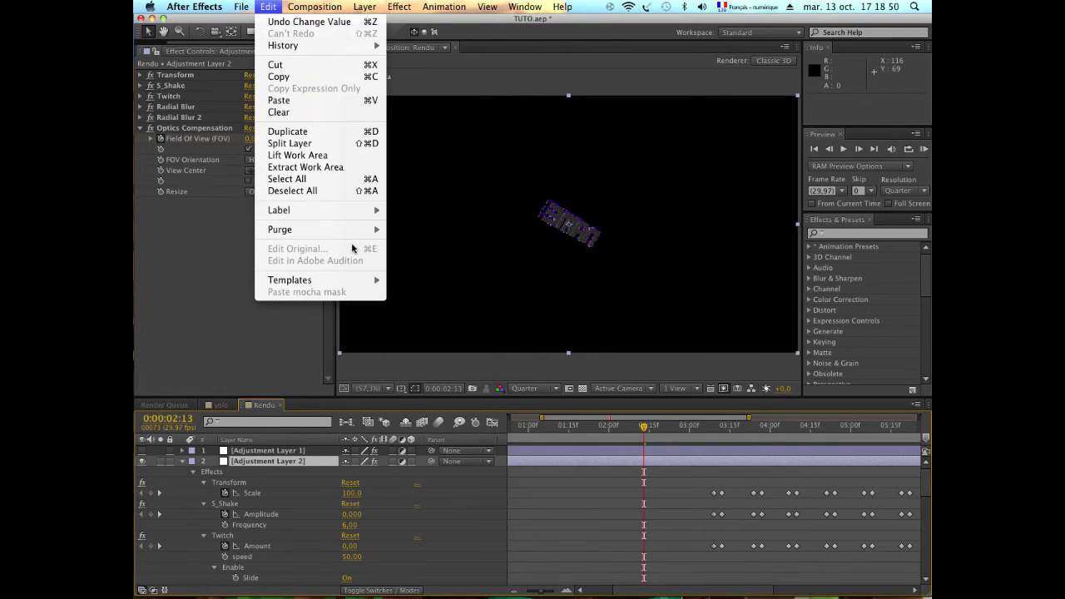
mouse_move(374, 234)
left_click(407, 230)
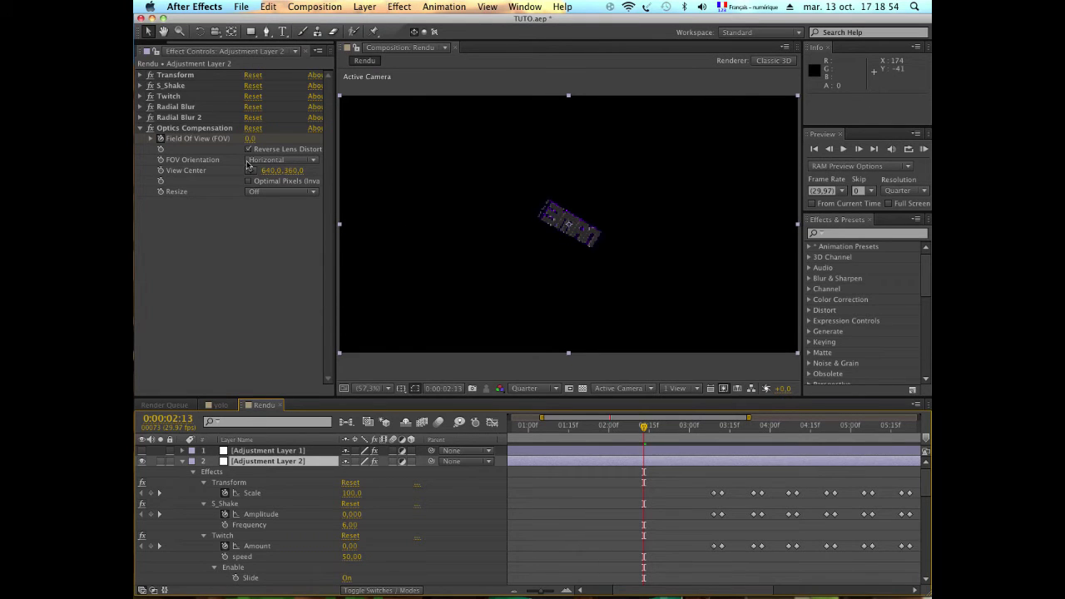
Change the Rendu composition's duration to 0:00:10:03 in Composition Settings
left_click_drag(190, 42, 135, 46)
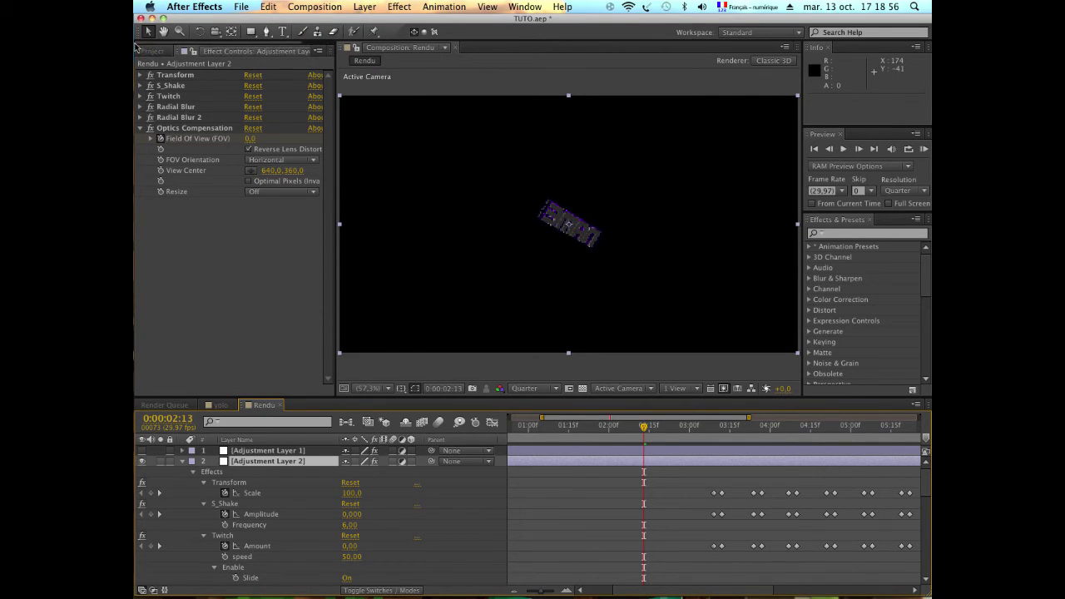
left_click(142, 50)
right_click(184, 188)
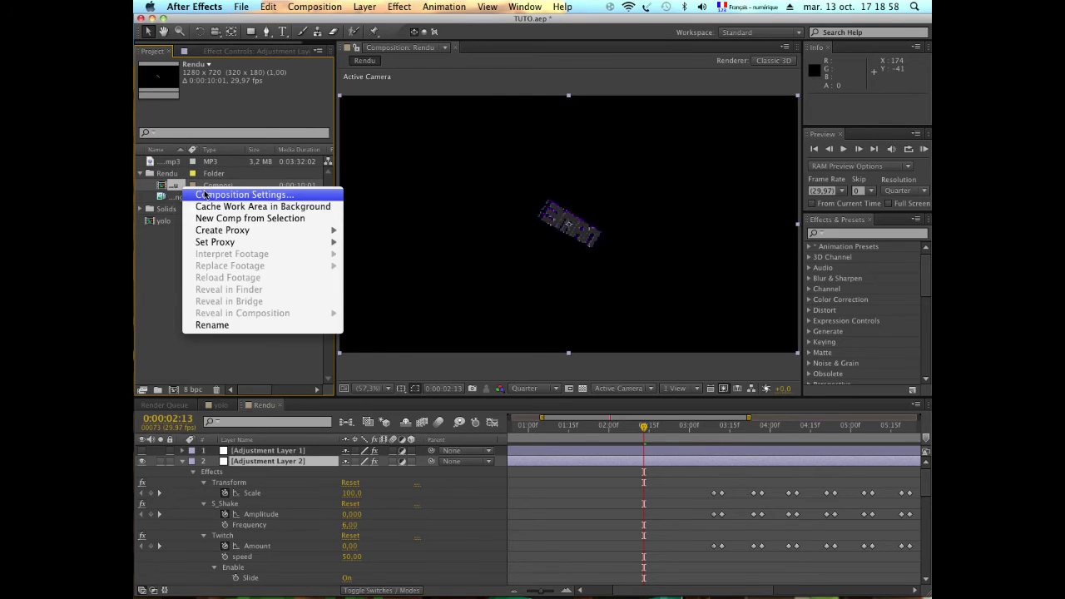
left_click(204, 195)
left_click(526, 267)
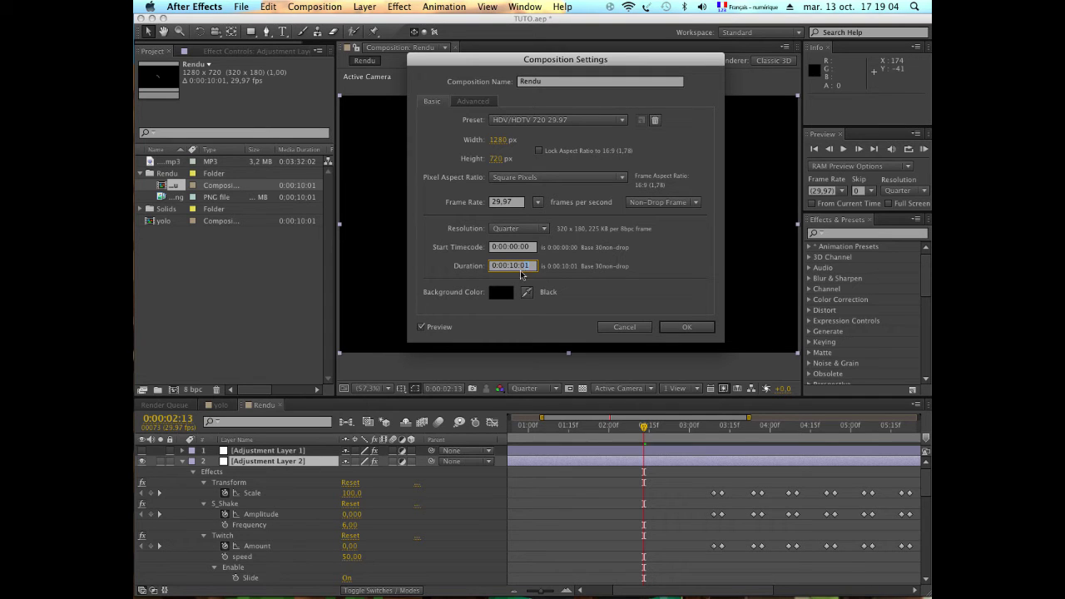
type("1003")
key("Return")
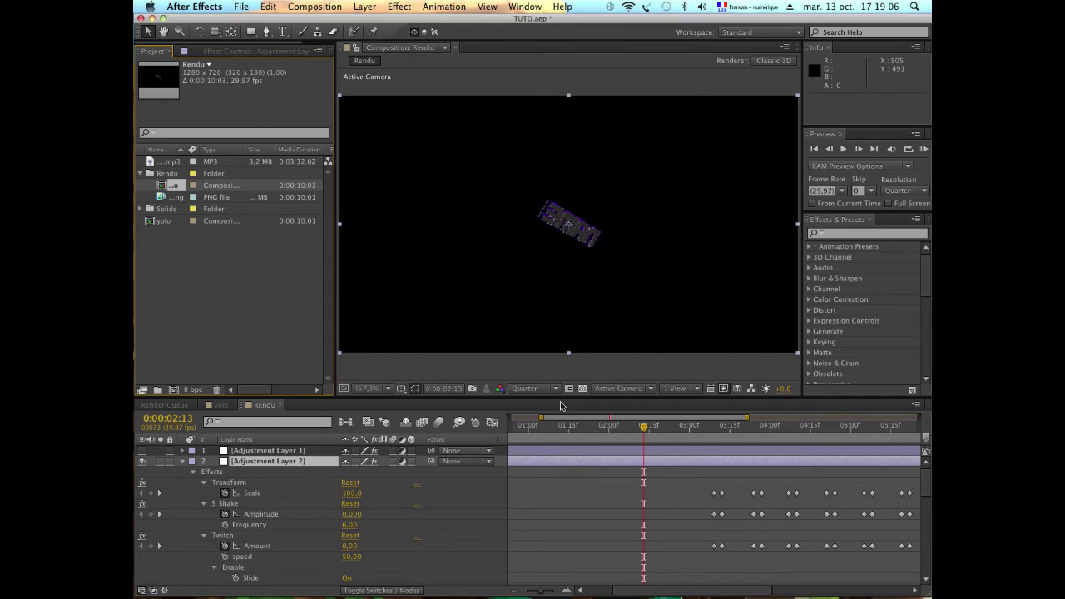
Stretch the timeline view to show the full 0–10s span and briefly preview it
left_click_drag(541, 417, 510, 416)
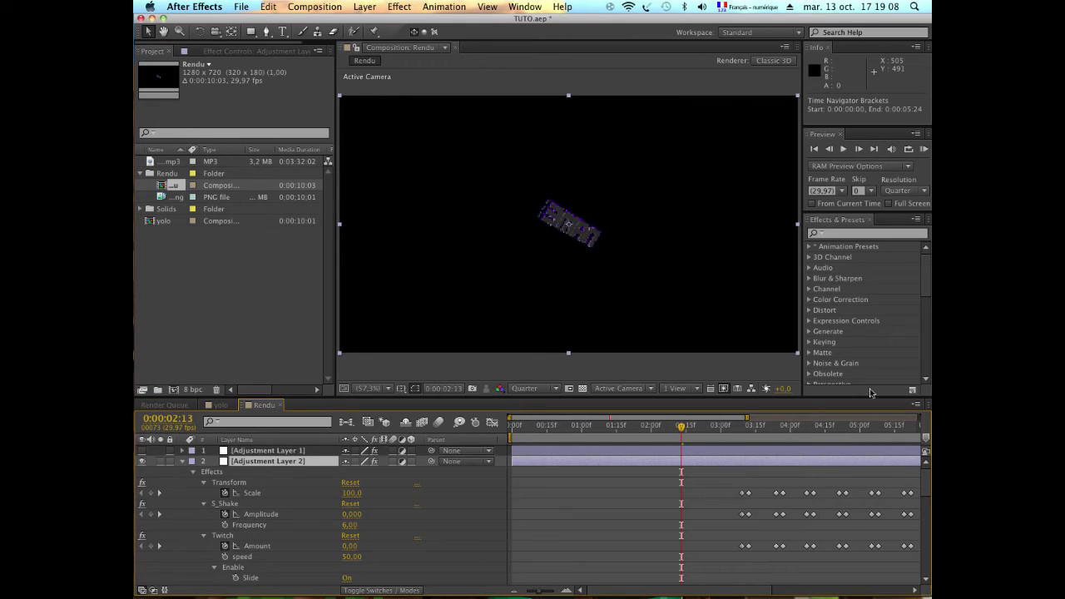
left_click_drag(747, 417, 917, 418)
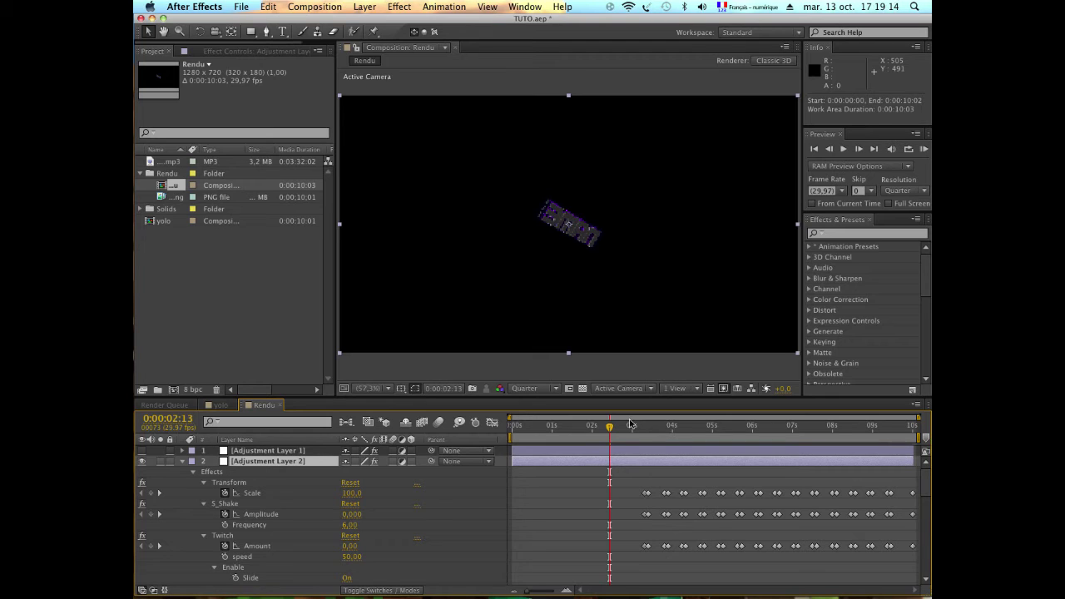
key("KP_0")
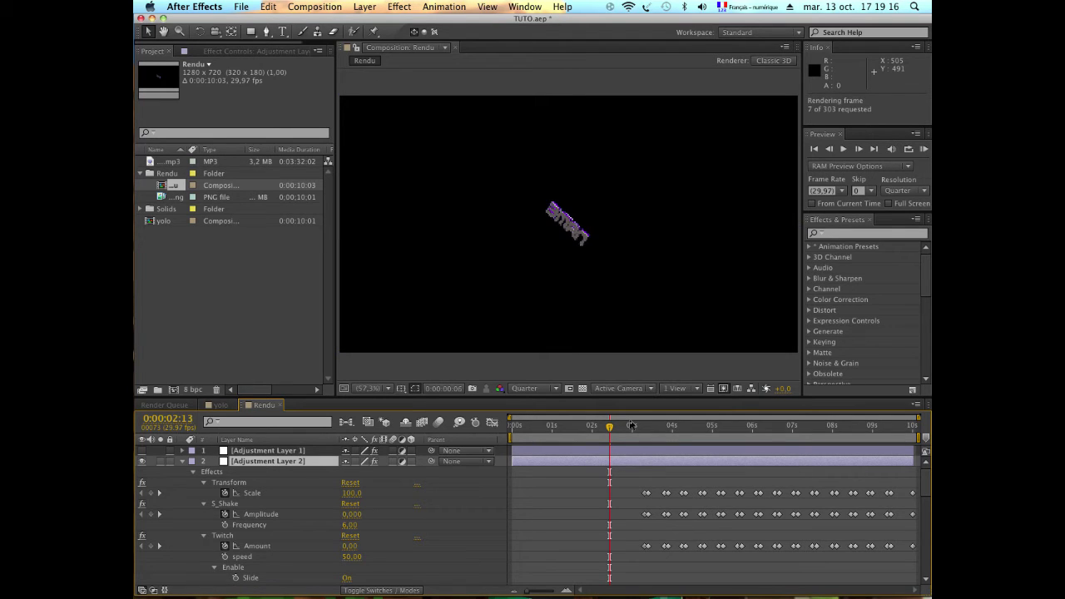
key("space")
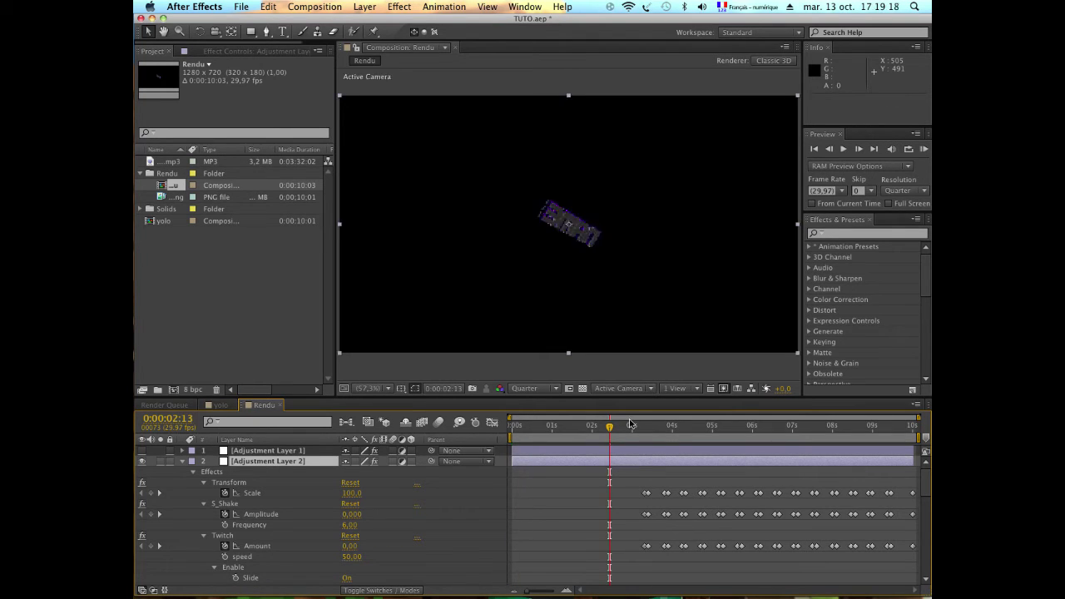
Enable From Current Time previews and jump to 0:00:03:04 where NAME appears
left_click(812, 204)
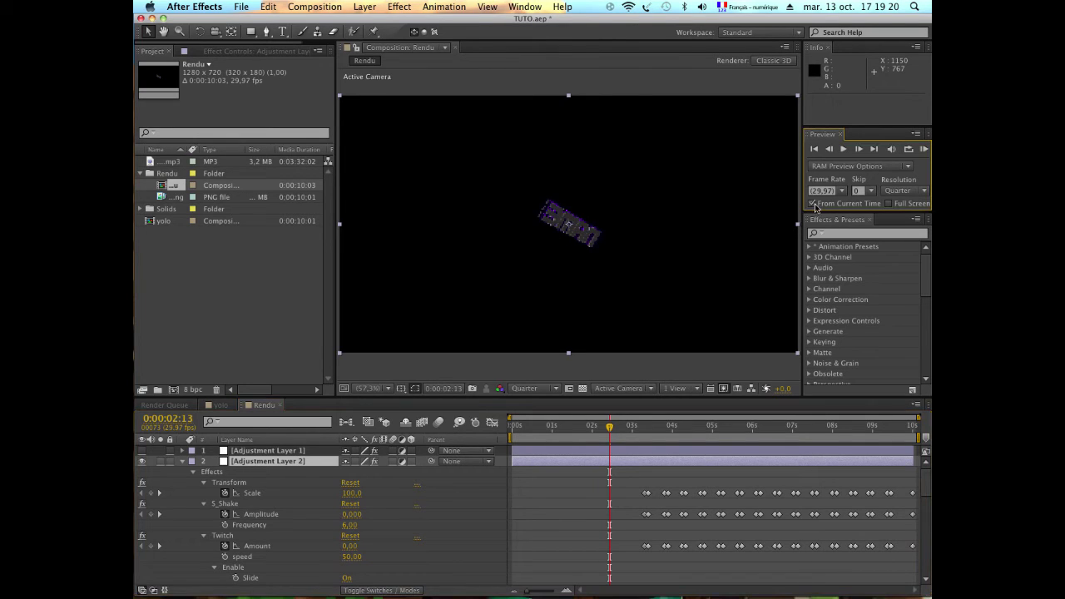
key("KP_0")
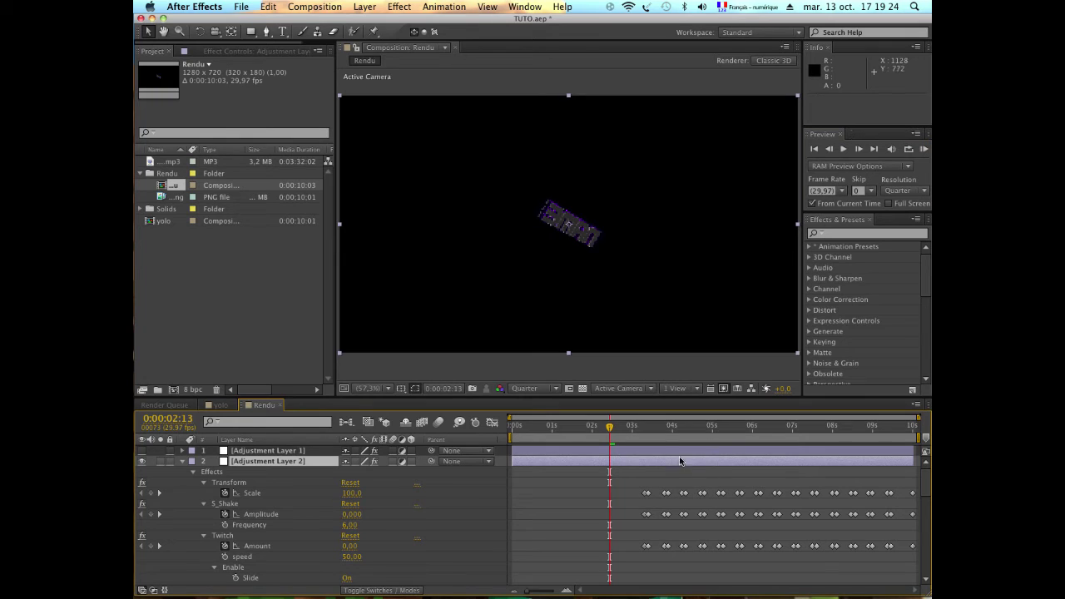
left_click(638, 425)
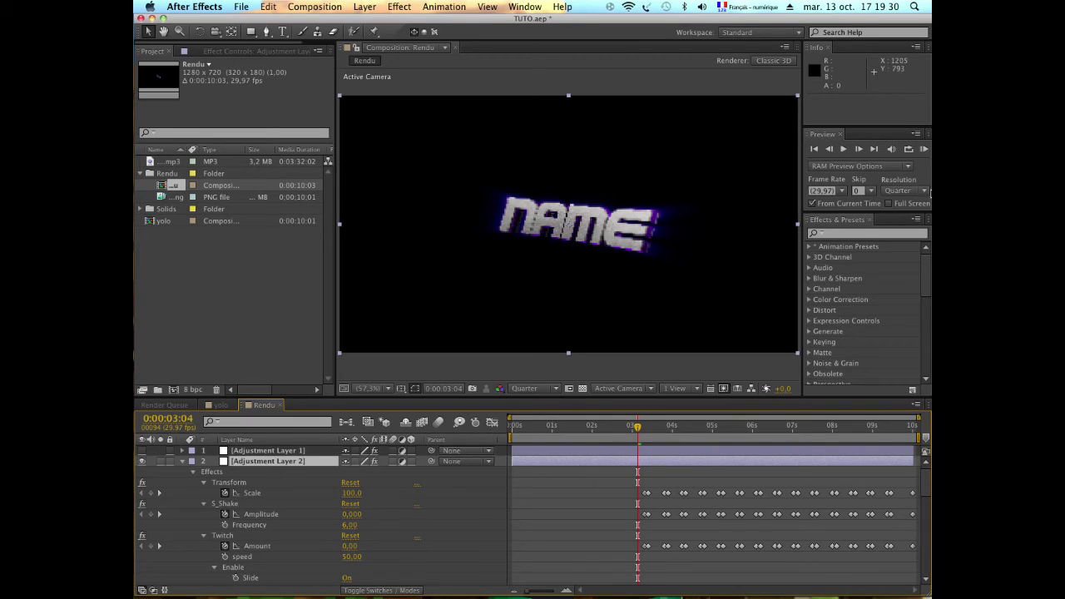
Set preview Skip to 2 and play a RAM preview from 0:00:01:24
left_click(874, 192)
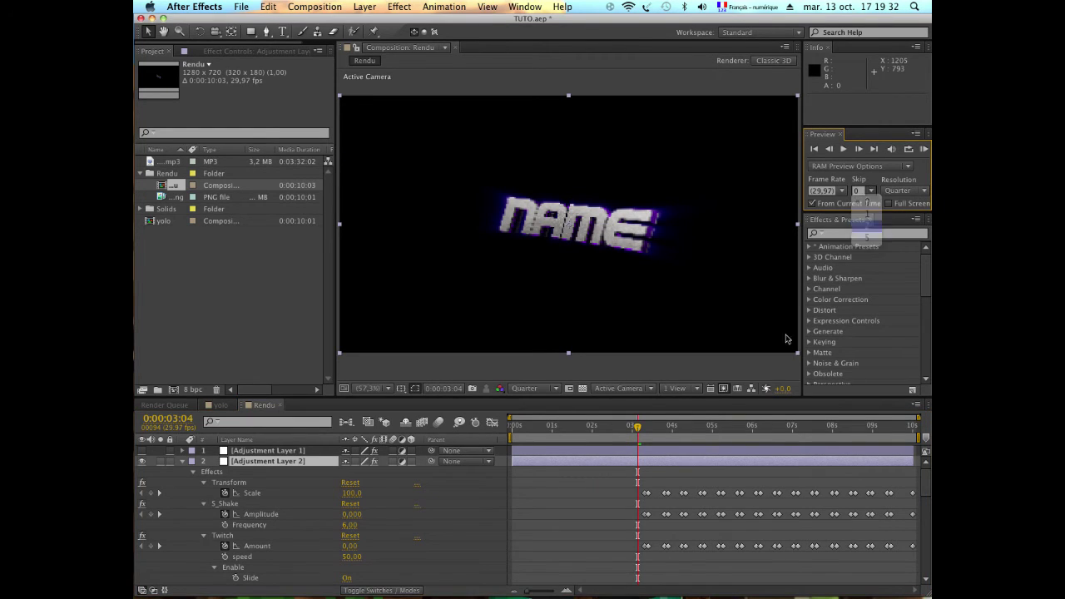
left_click(865, 214)
left_click(584, 430)
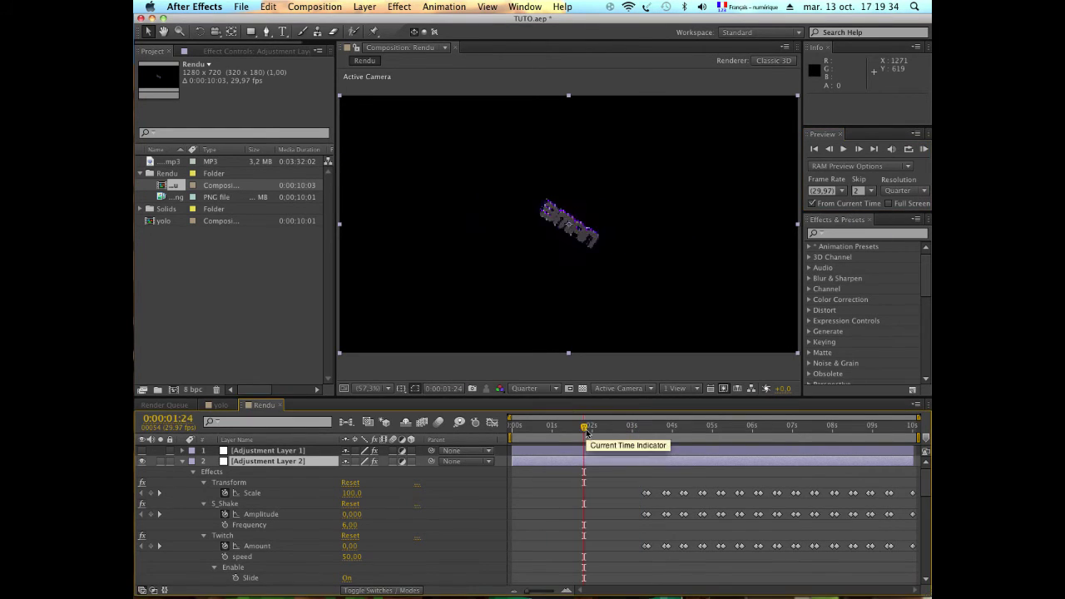
key("KP_0")
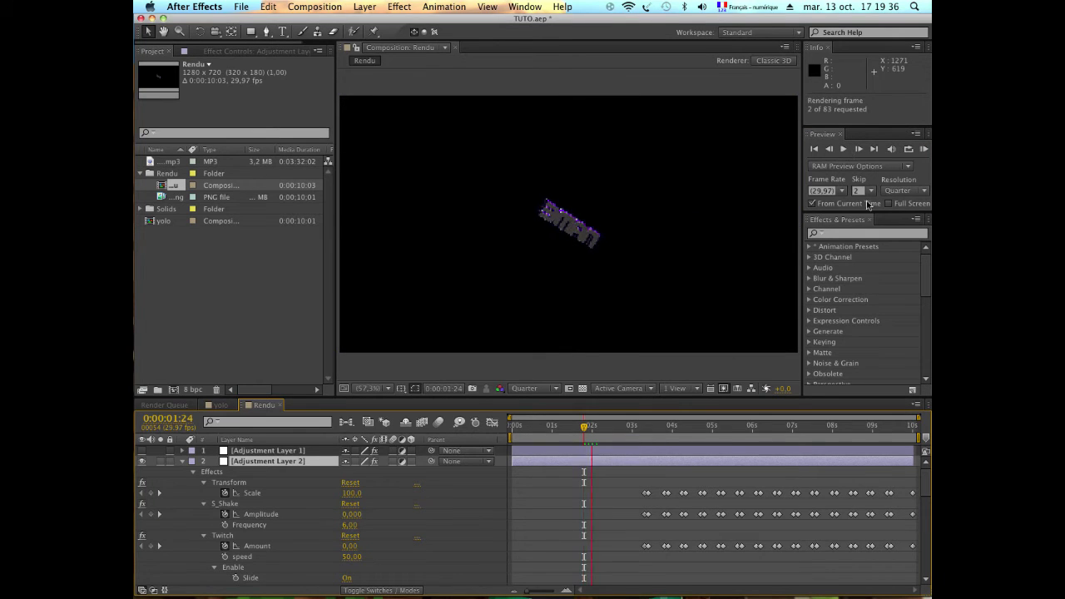
key("space")
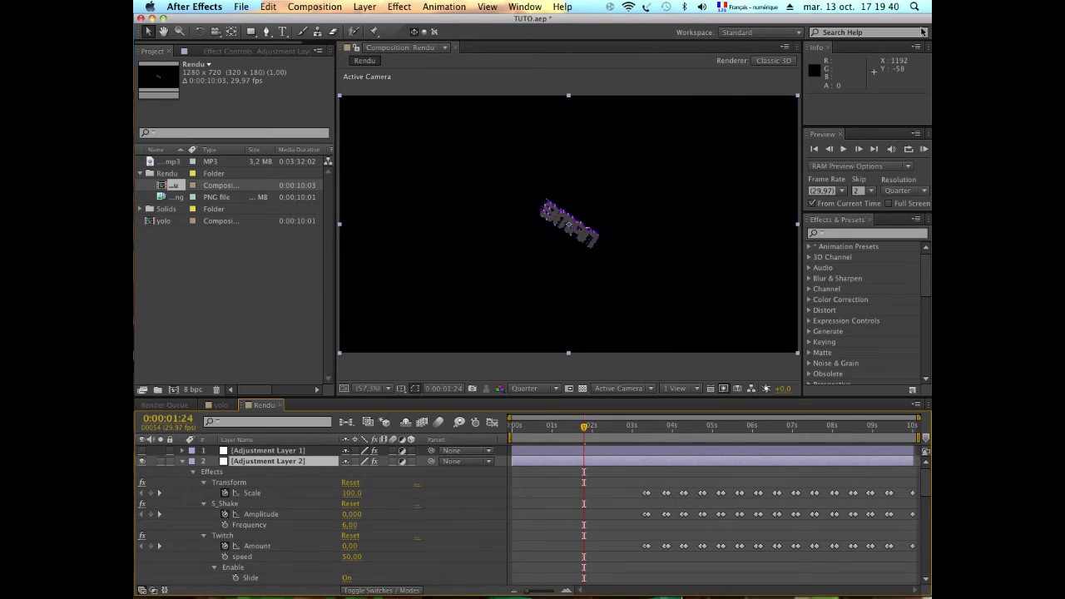
left_click(843, 149)
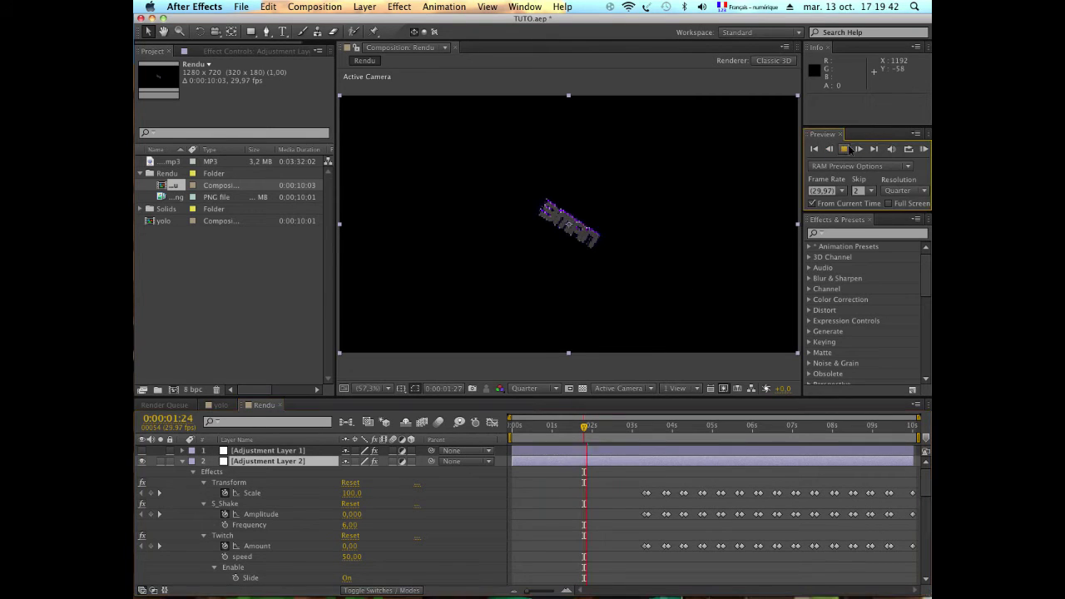
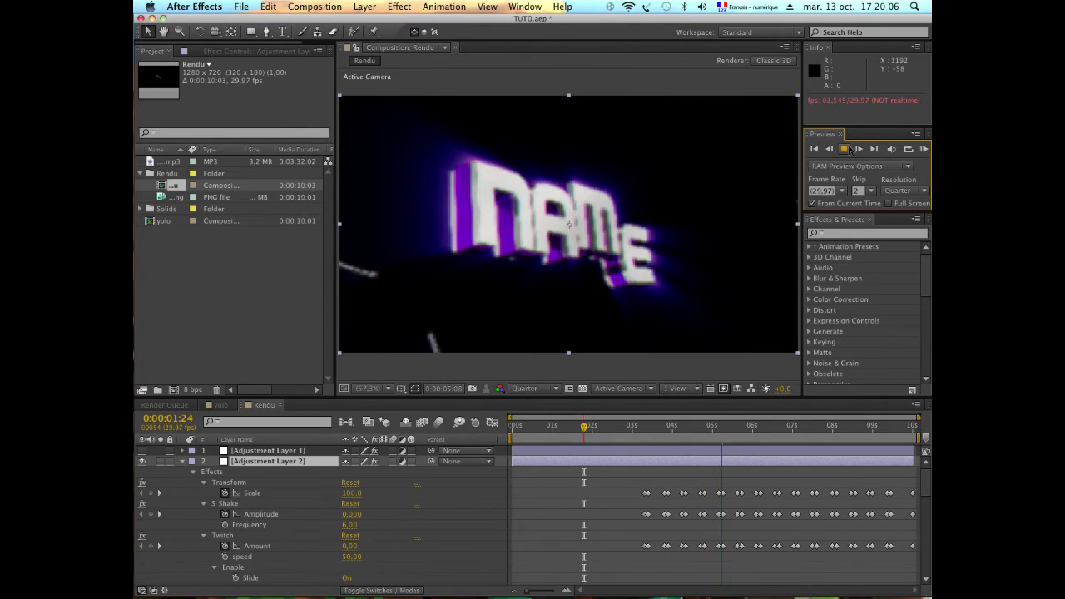
Stop the preview, collapse Optics Compensation and tick Motion Blur in S_Shake's Effect Controls
left_click(845, 149)
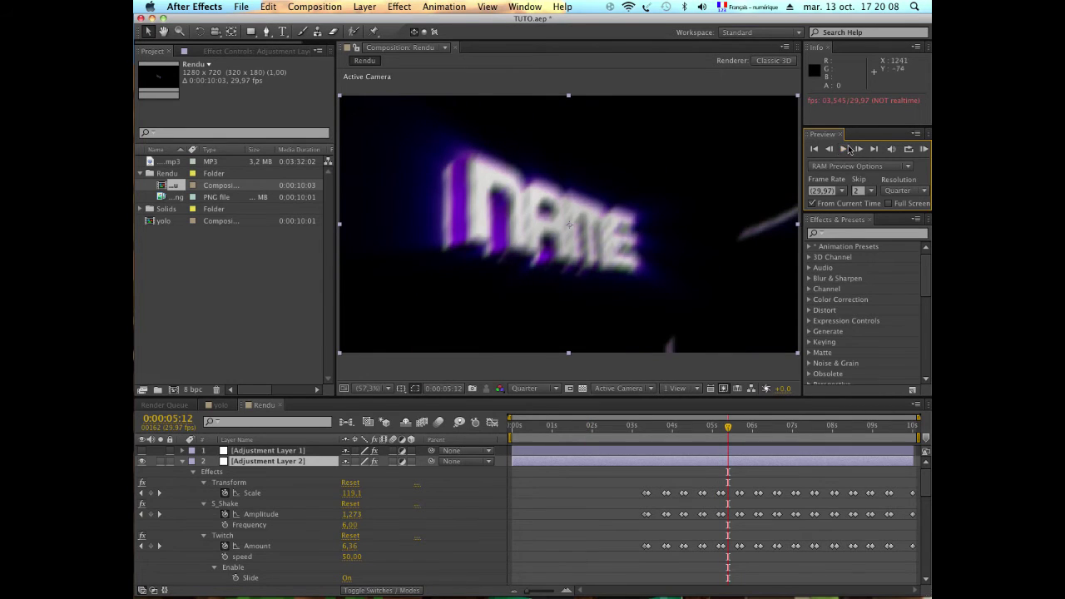
left_click(232, 51)
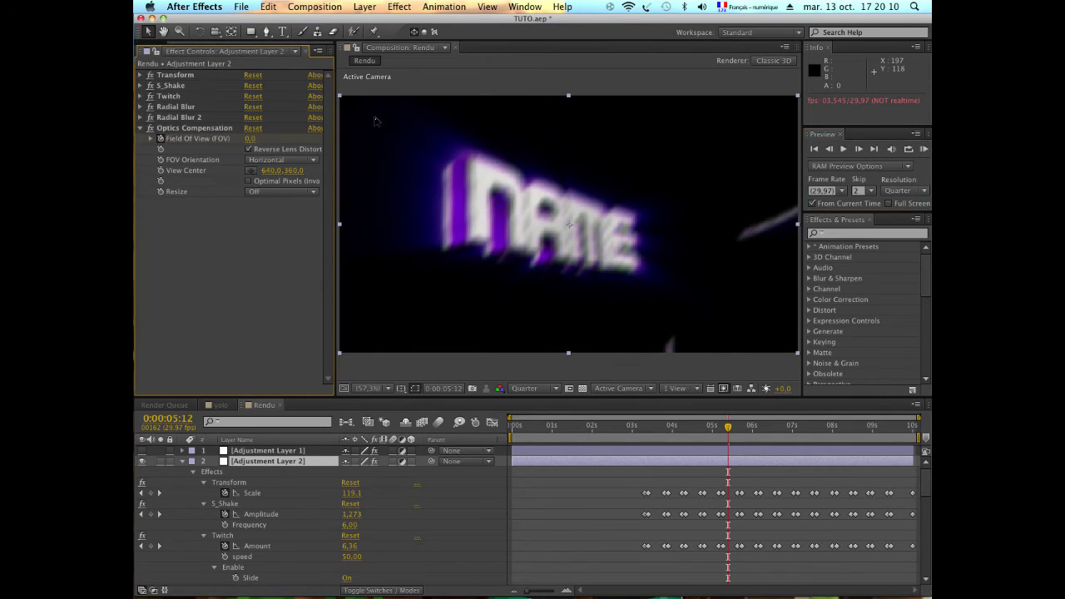
left_click(141, 129)
left_click(141, 85)
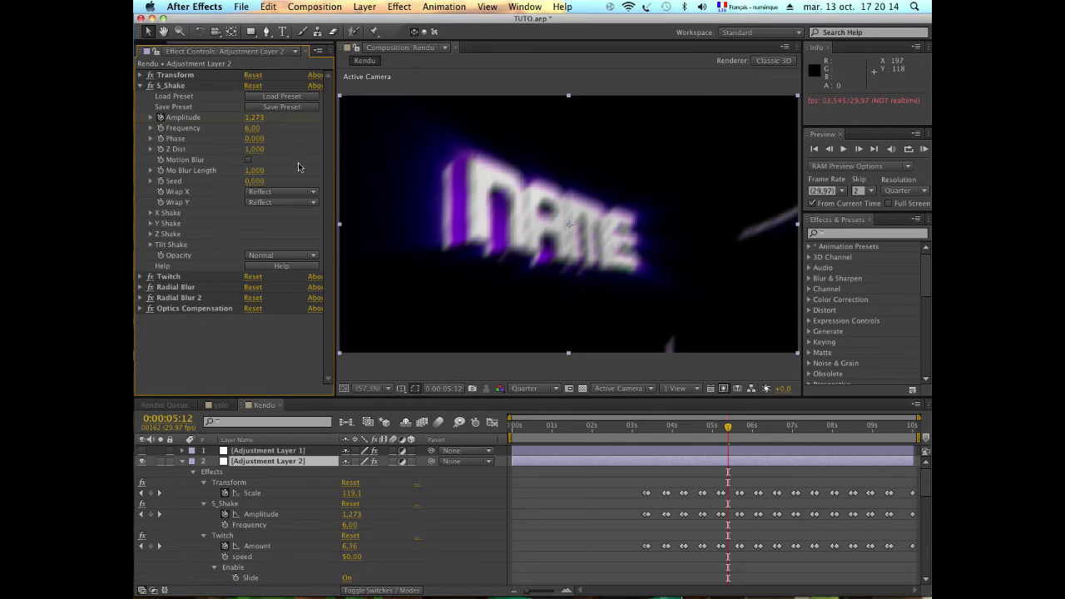
left_click(248, 159)
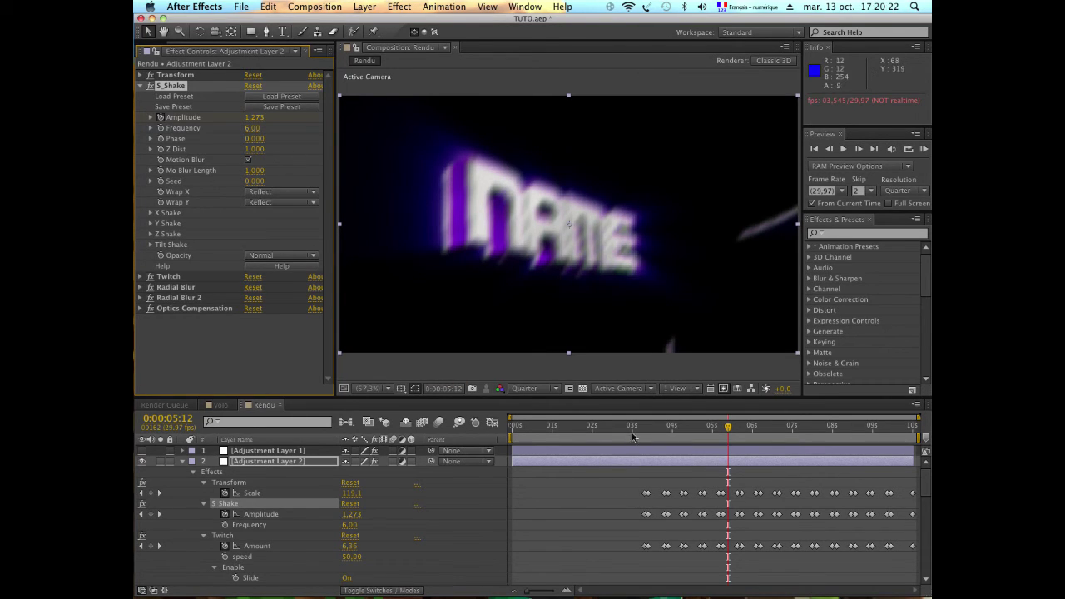
key("Home")
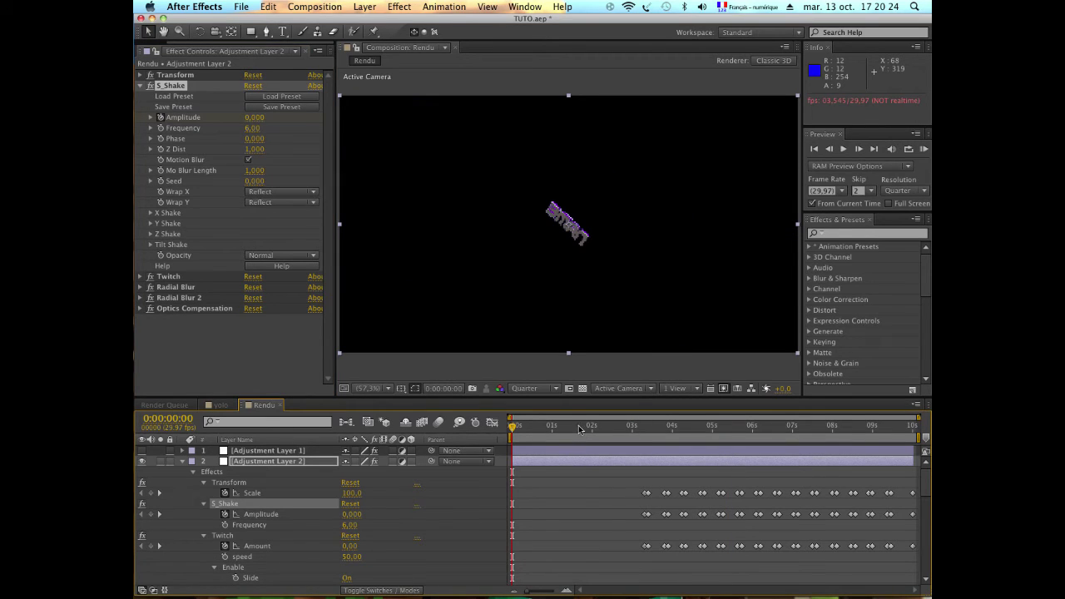
mouse_move(580, 428)
left_mouse_down()
mouse_move(803, 443)
mouse_move(638, 429)
left_mouse_up()
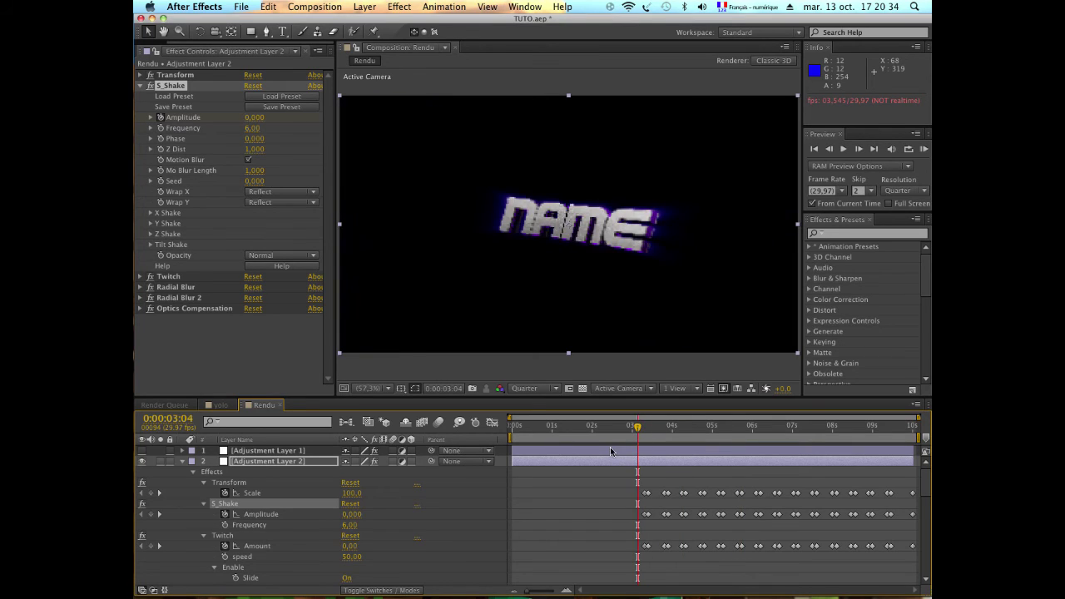
key("KP_Decimal")
left_click(797, 431)
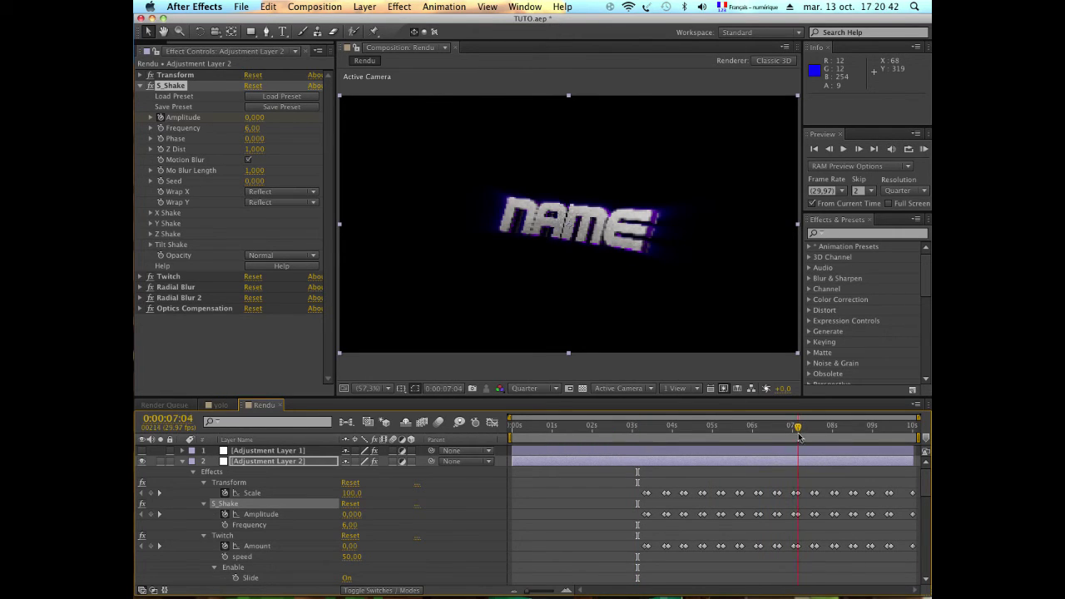
left_click_drag(798, 433, 793, 440)
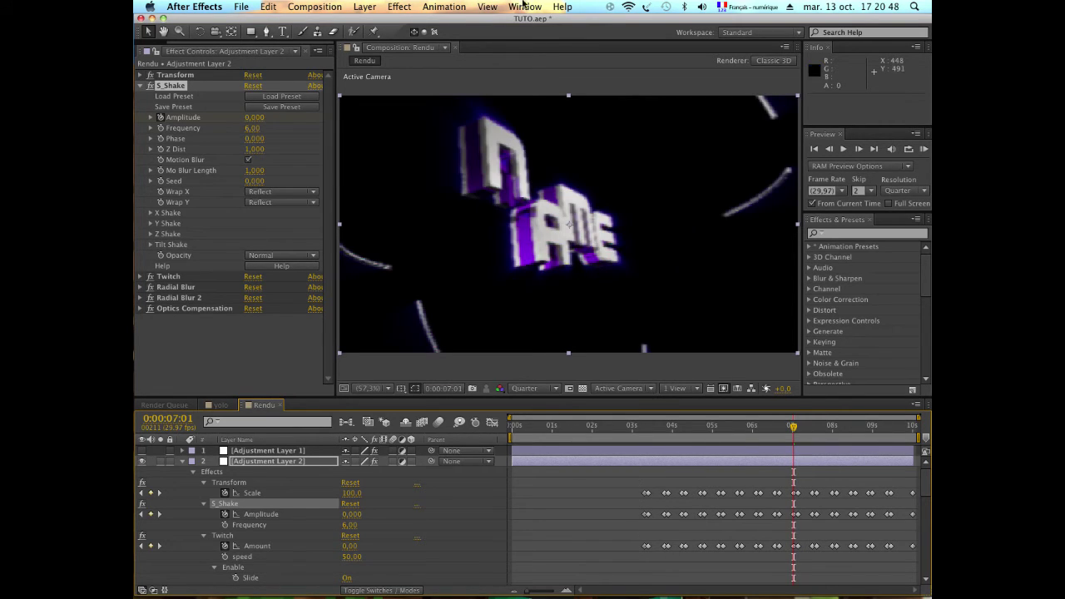
Apply Effect > Color Correction > Hue/Saturation to Adjustment Layer 2, then browse the Effect menu without choosing
left_click(399, 6)
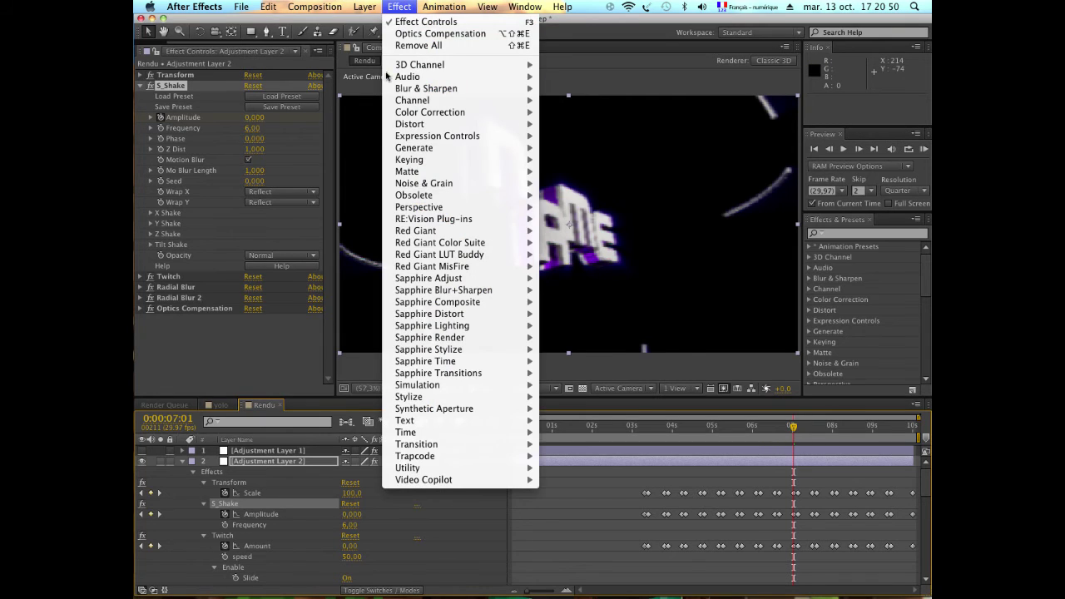
mouse_move(445, 147)
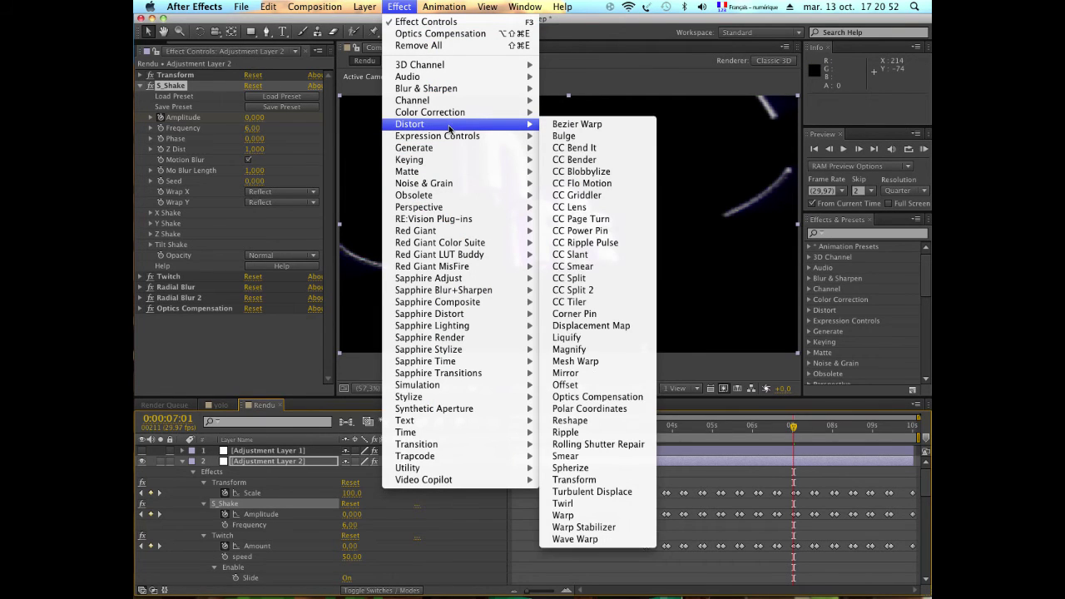
mouse_move(460, 113)
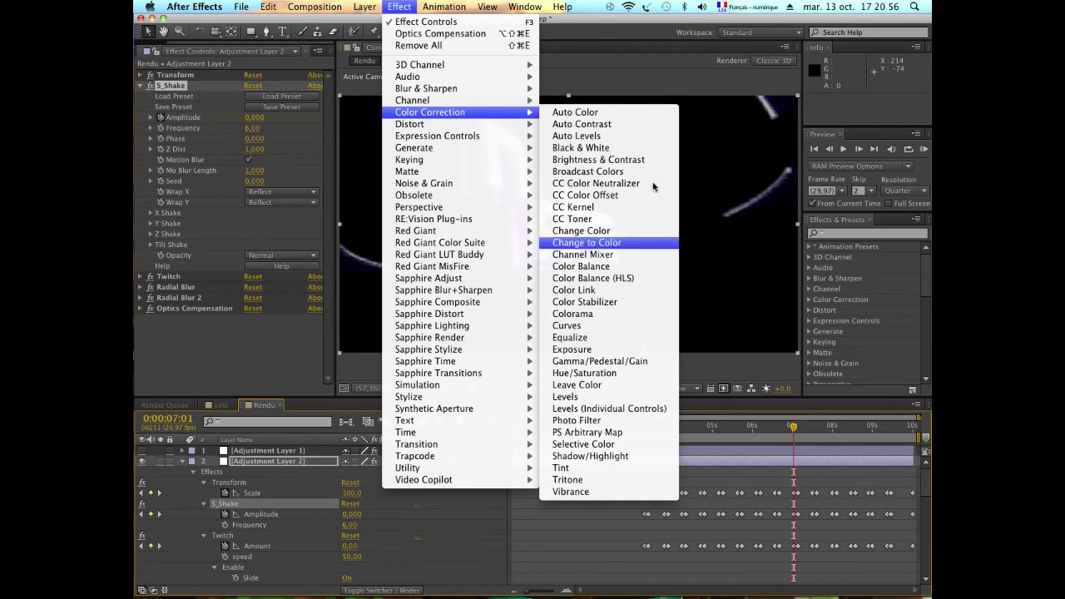
left_click(651, 374)
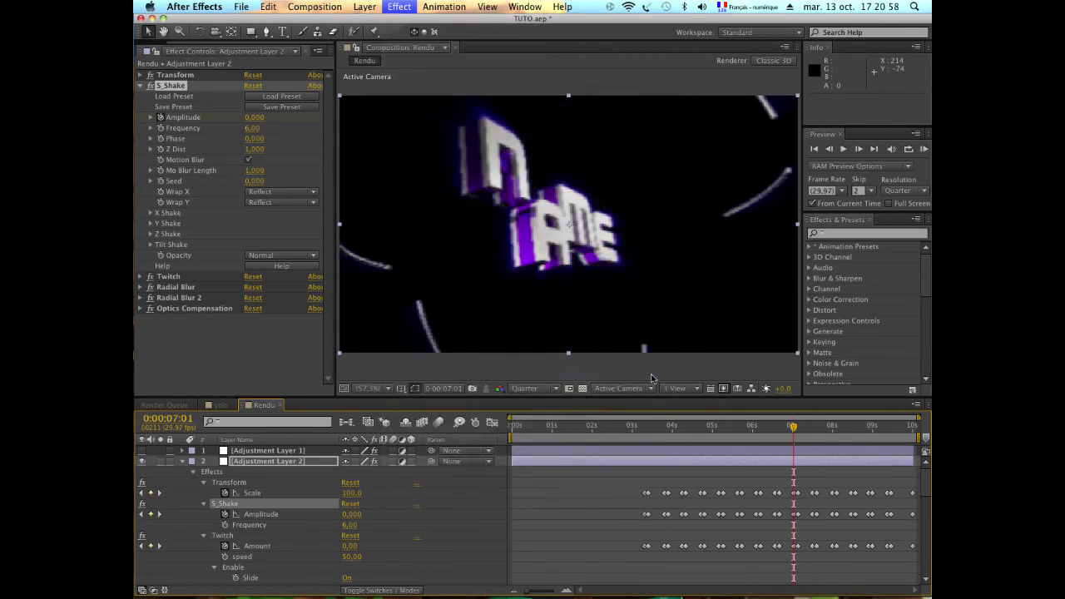
left_click(399, 6)
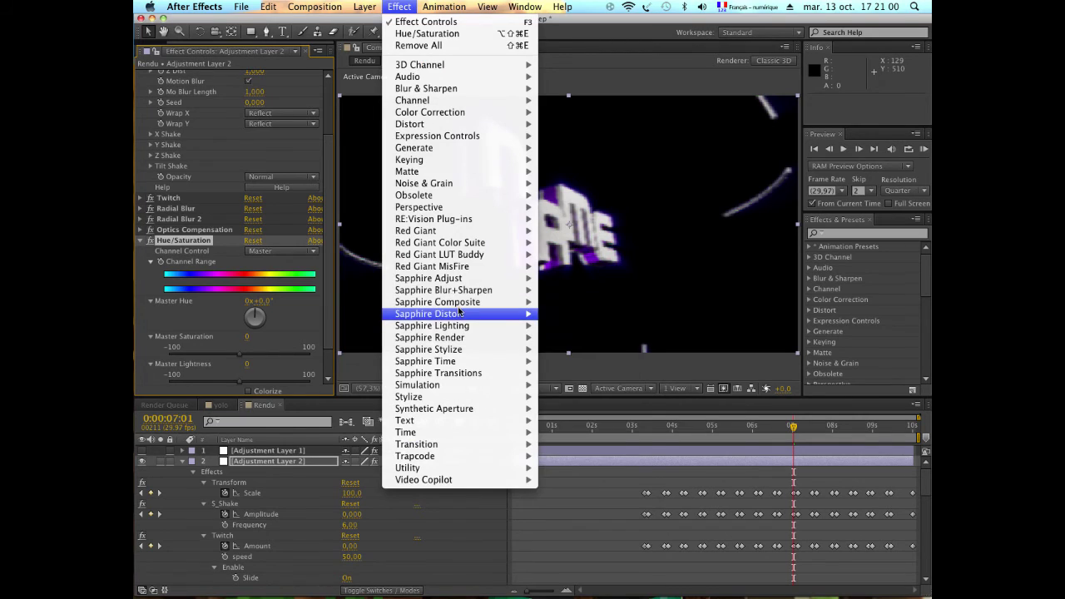
mouse_move(469, 279)
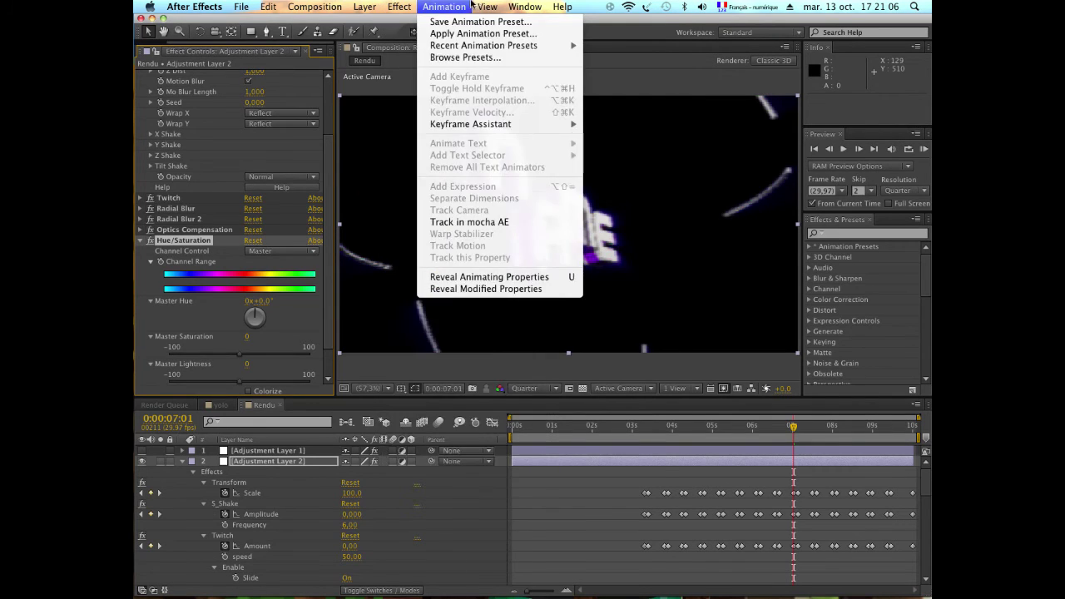
left_click(403, 6)
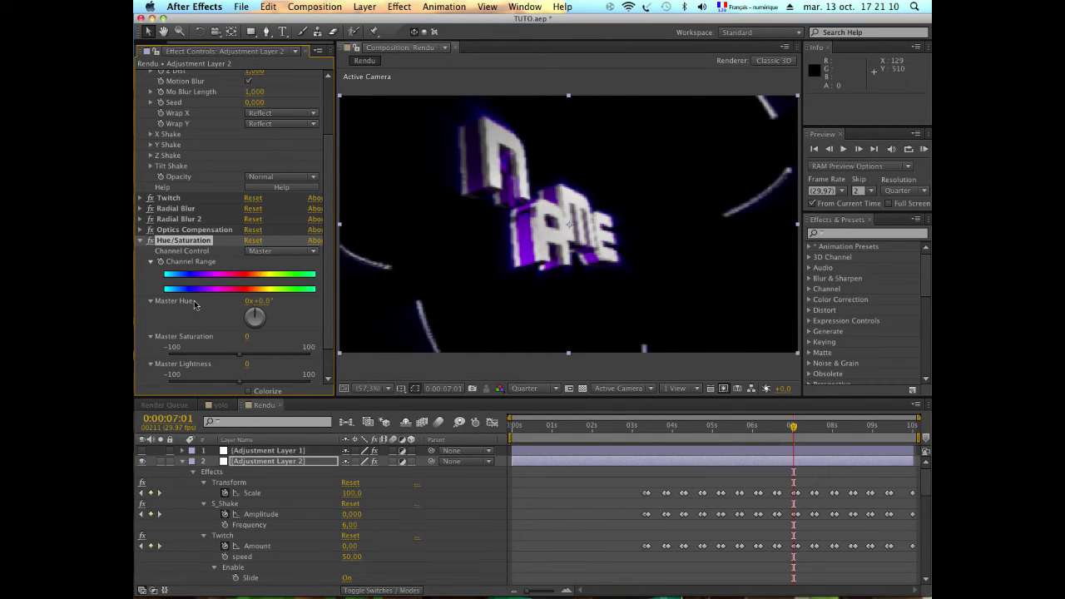
scroll(195, 307, "down", 2)
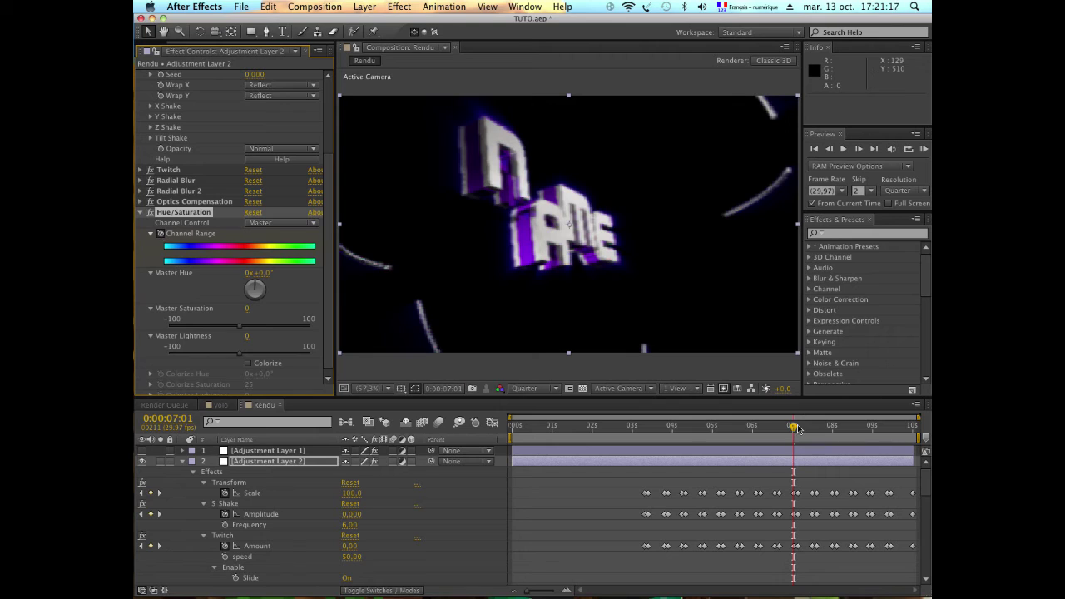
At about 7;04, set Hue/Saturation's Master Hue to 250° so NAME's glow turns green
left_click(799, 428)
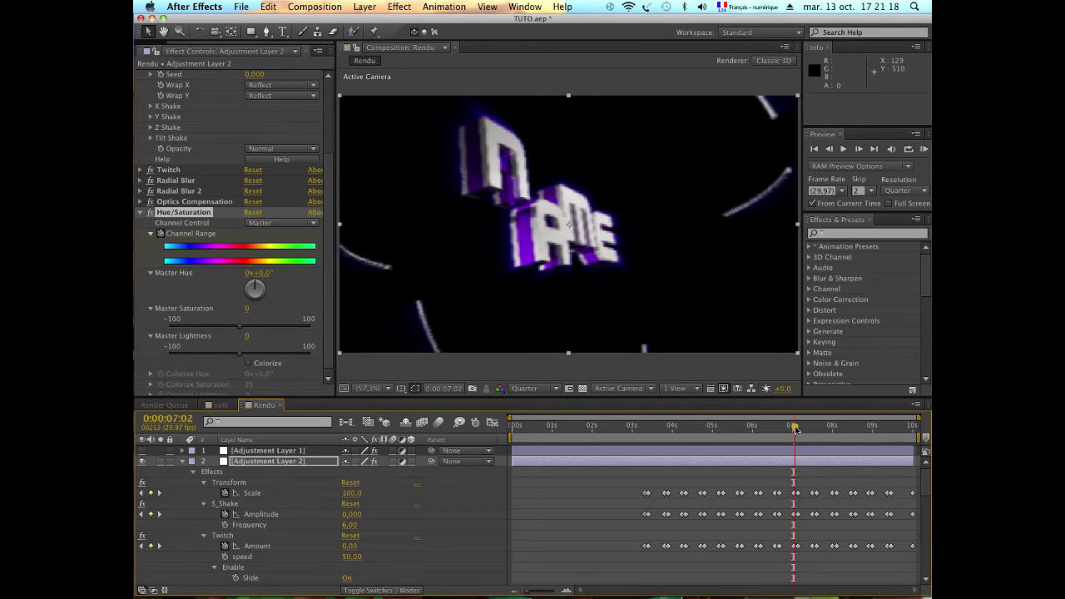
left_click_drag(799, 427, 797, 428)
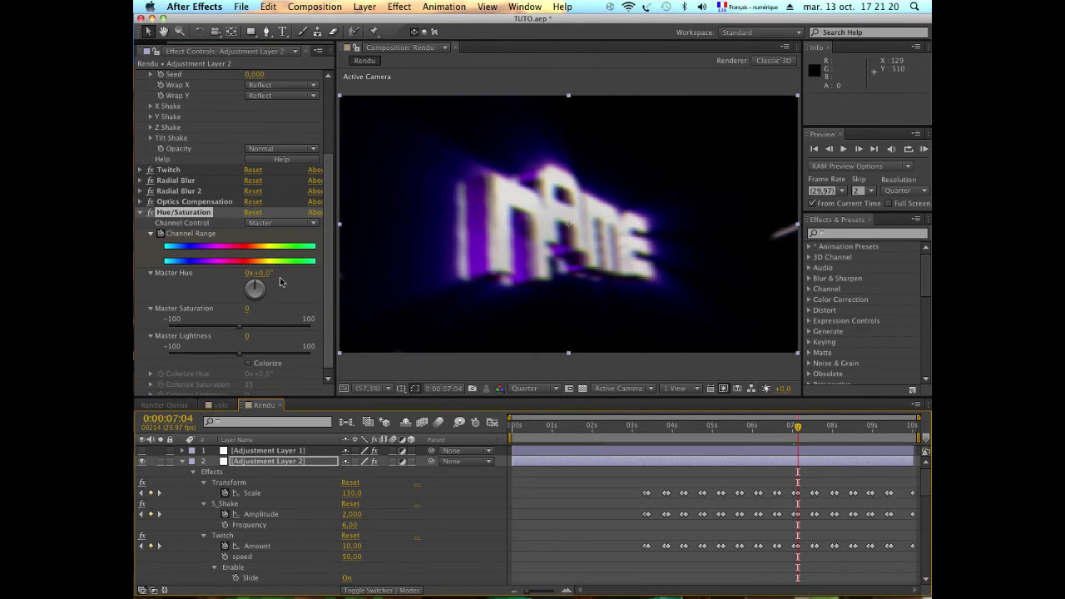
mouse_move(262, 285)
left_mouse_down()
mouse_move(261, 301)
mouse_move(248, 297)
left_mouse_up()
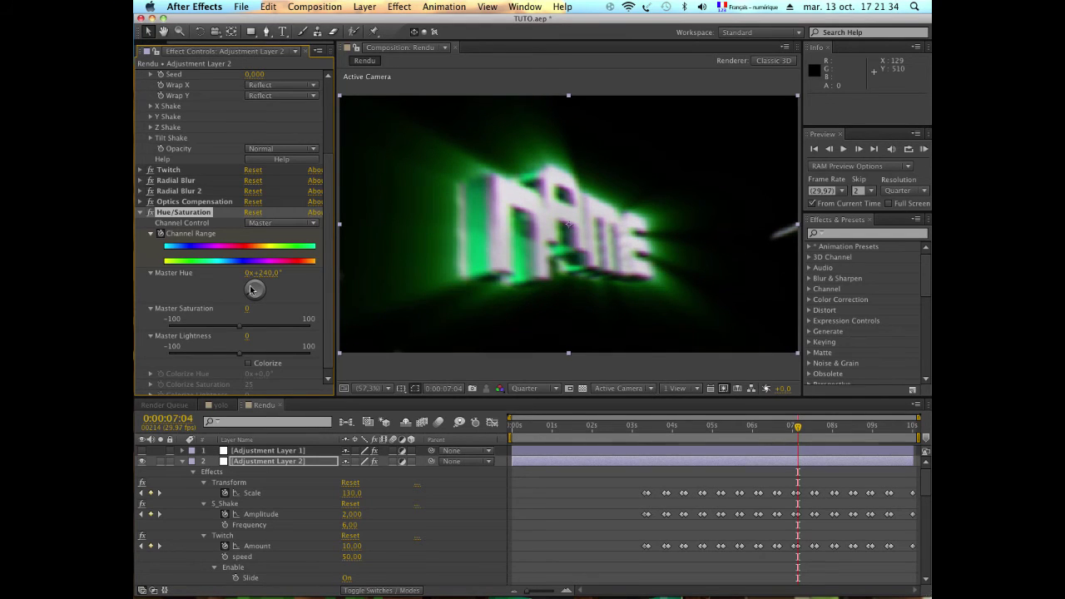
left_click_drag(253, 290, 253, 294)
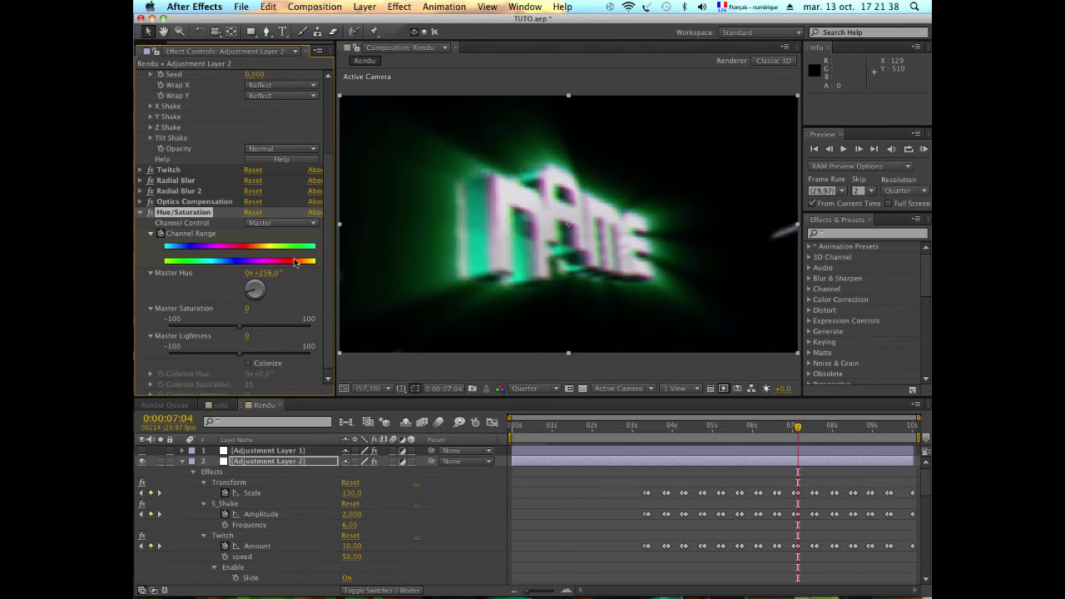
left_click(263, 273)
key("Return")
left_click(265, 275)
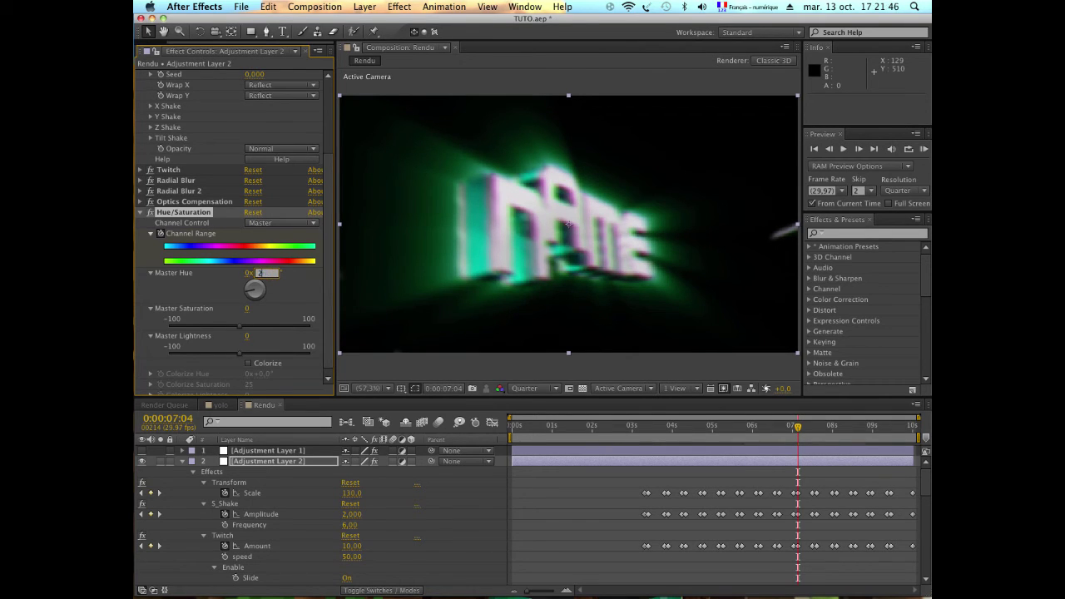
type("70")
type("25")
key("Return")
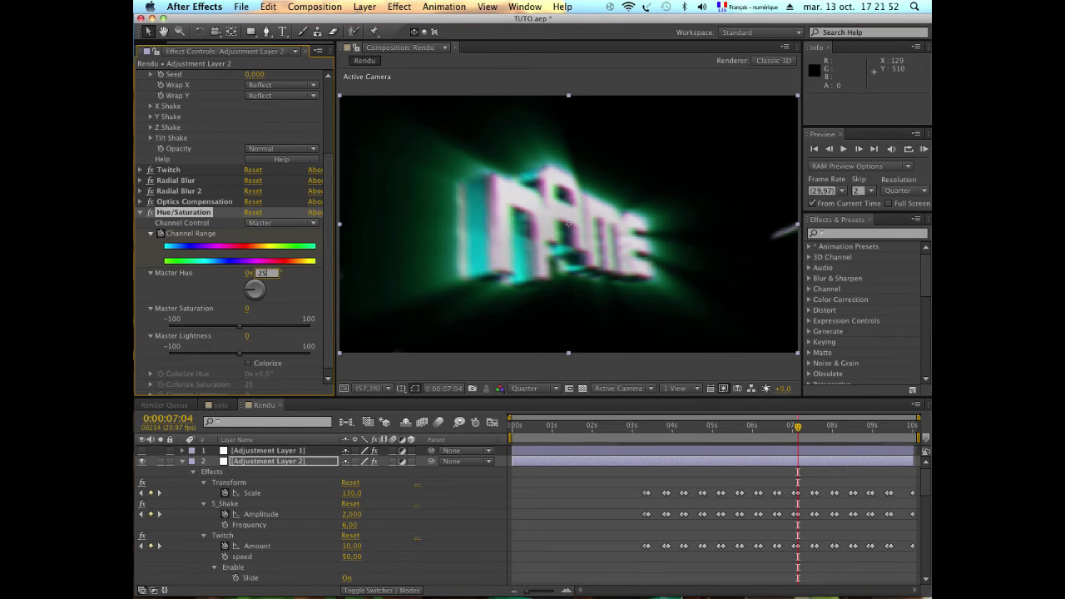
type("0")
key("Return")
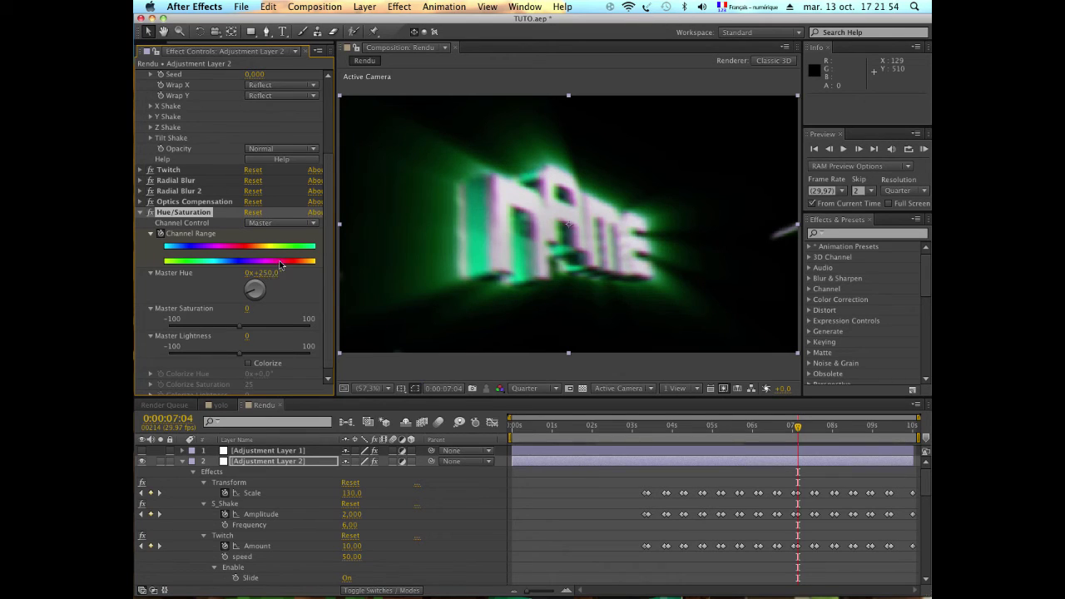
left_click(555, 388)
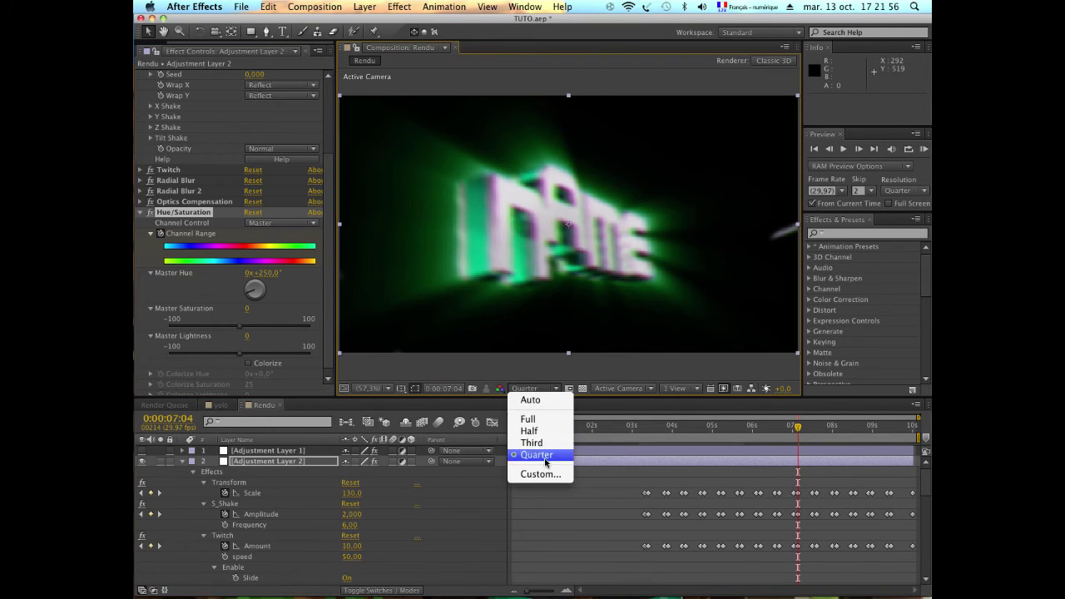
Switch the viewer to Full resolution, scrub the timeline to review, and return to frame 0
left_click(556, 419)
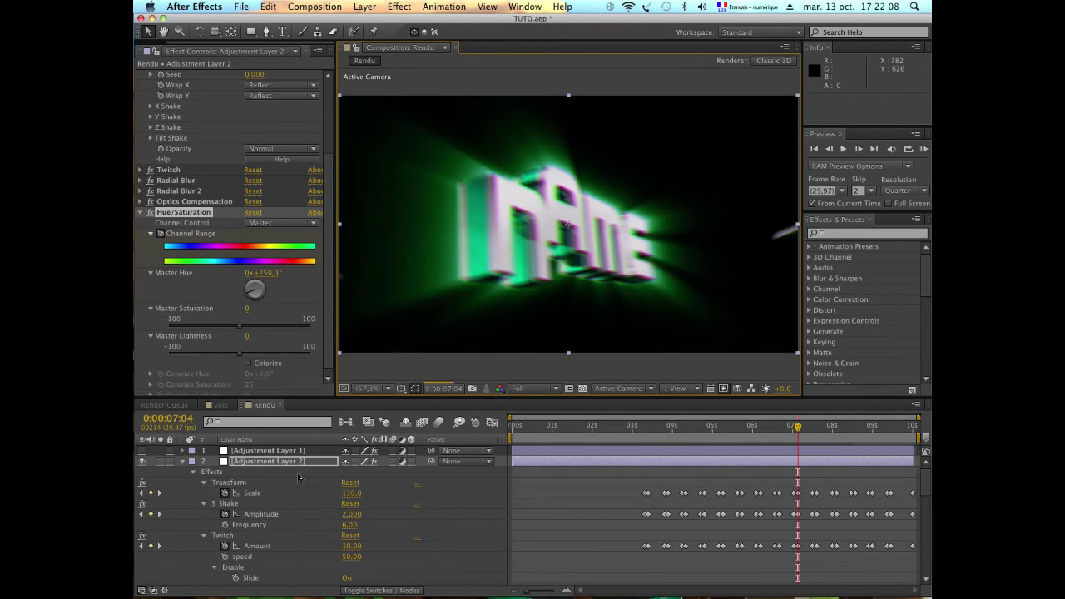
left_click(602, 426)
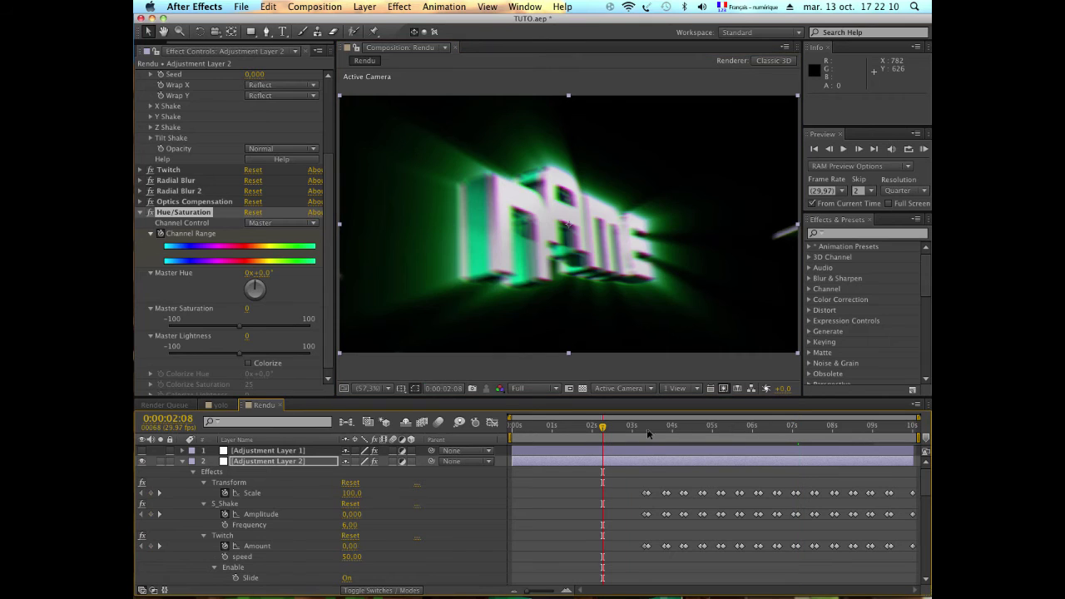
left_click_drag(910, 429, 846, 429)
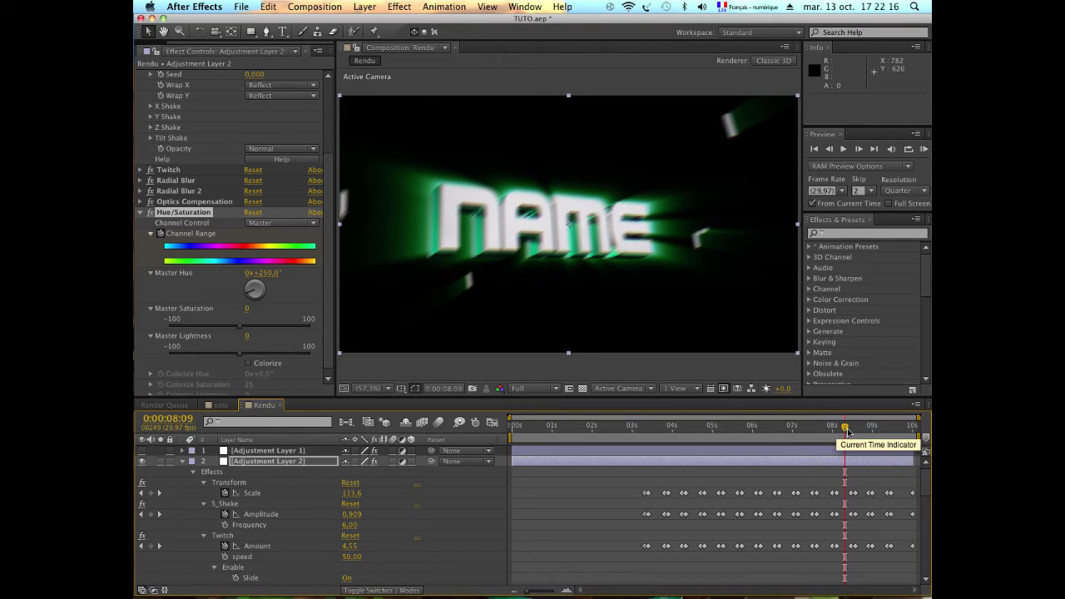
left_click(571, 426)
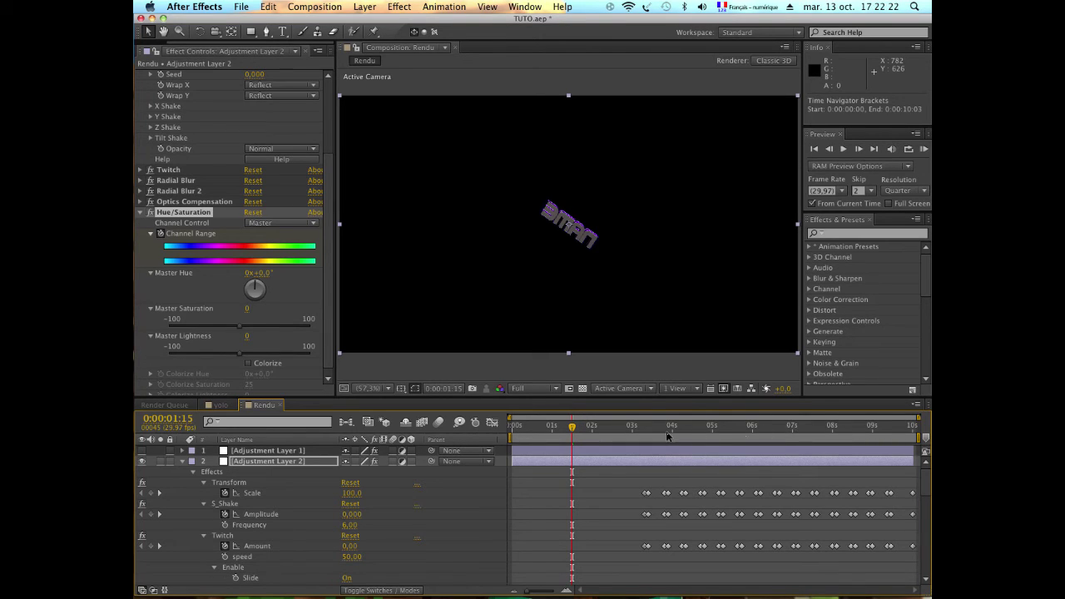
left_click_drag(669, 426, 656, 423)
key("Home")
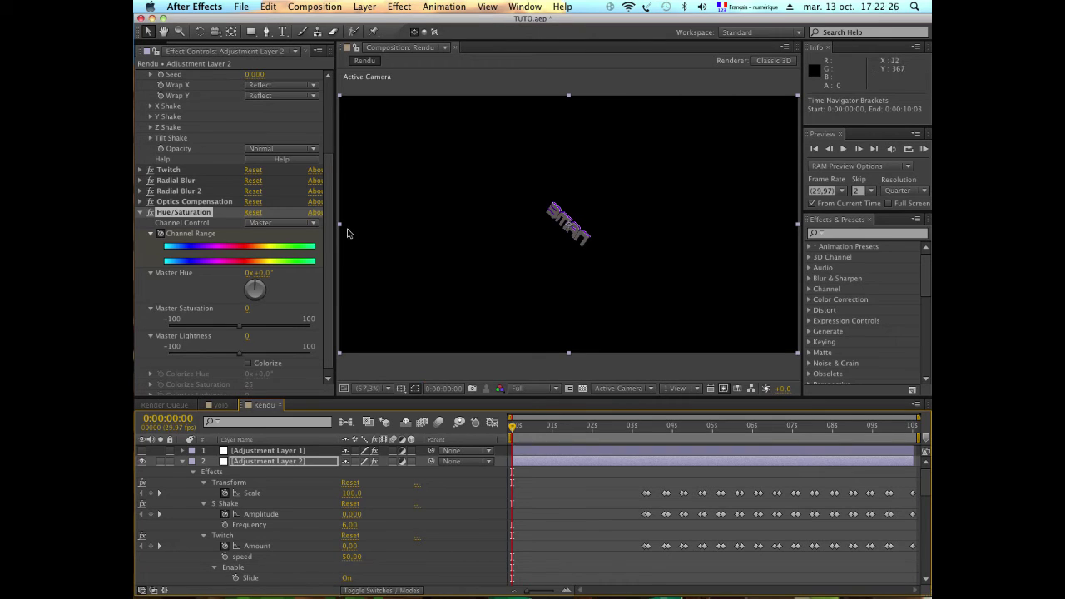
scroll(331, 243, "up", 5)
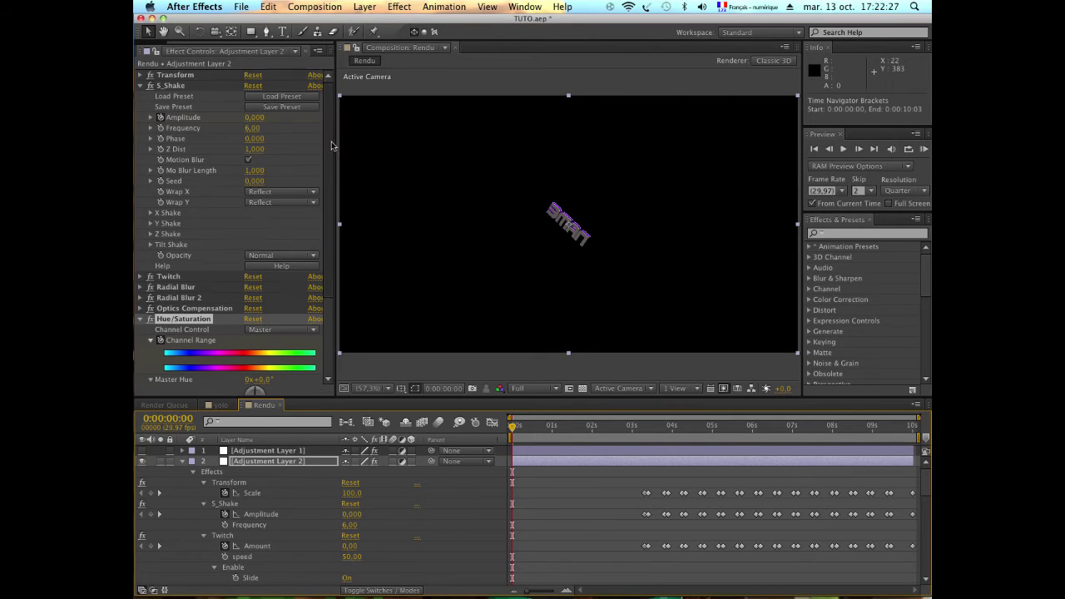
Collapse the S_Shake and Hue/Saturation effects in Effect Controls
left_click(141, 85)
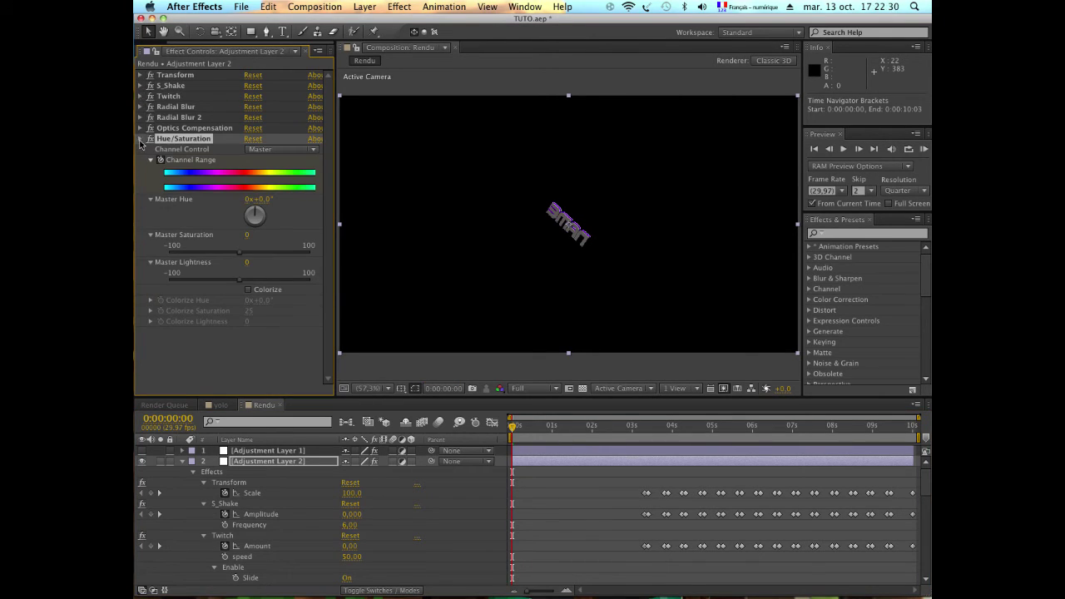
left_click(141, 138)
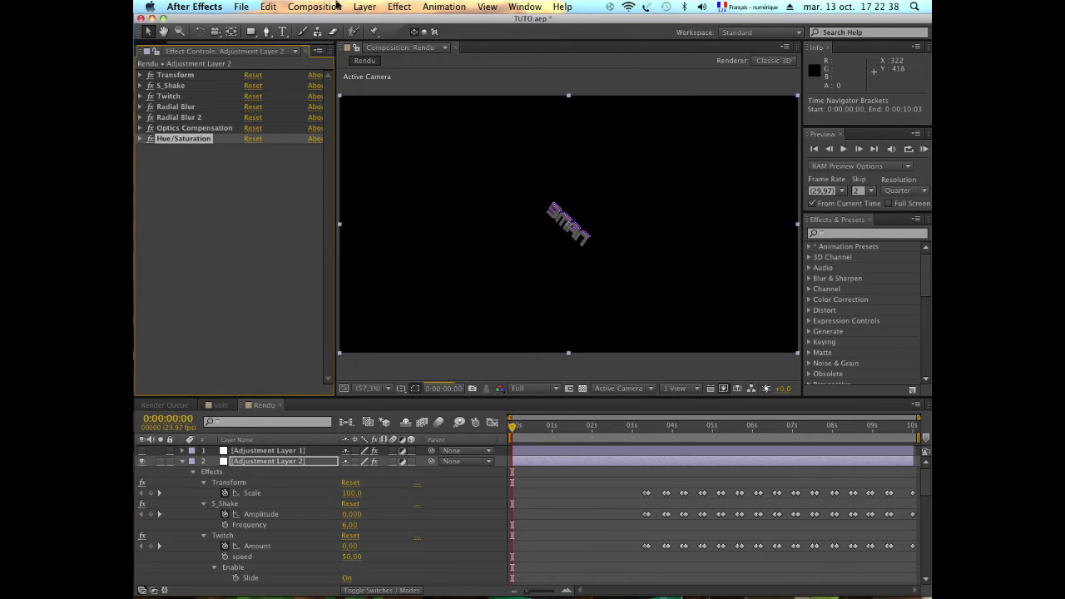
left_click(401, 6)
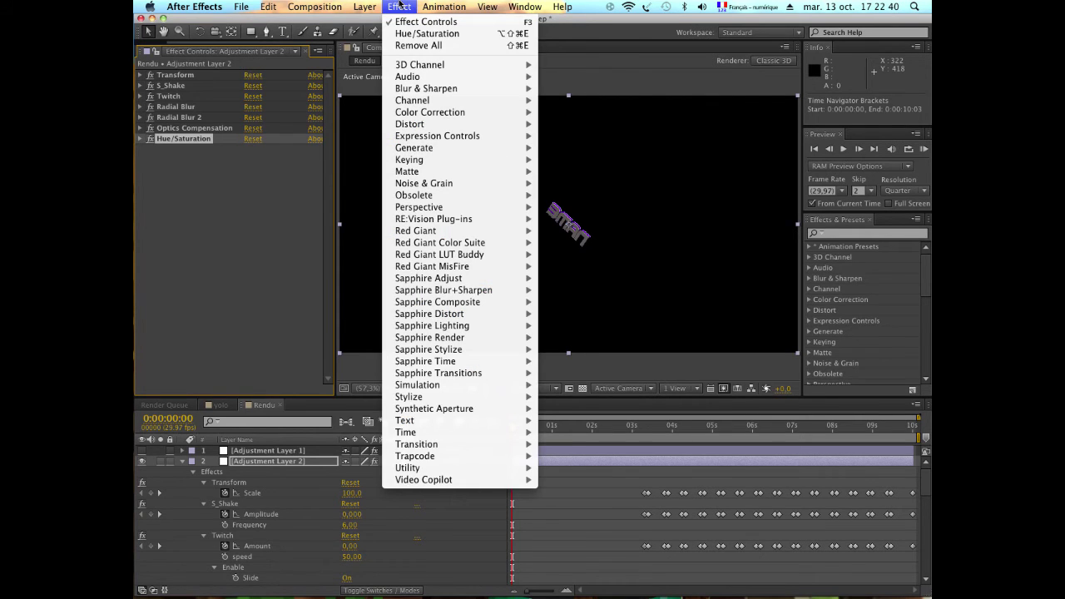
left_click(400, 6)
left_click(400, 6)
left_click(400, 5)
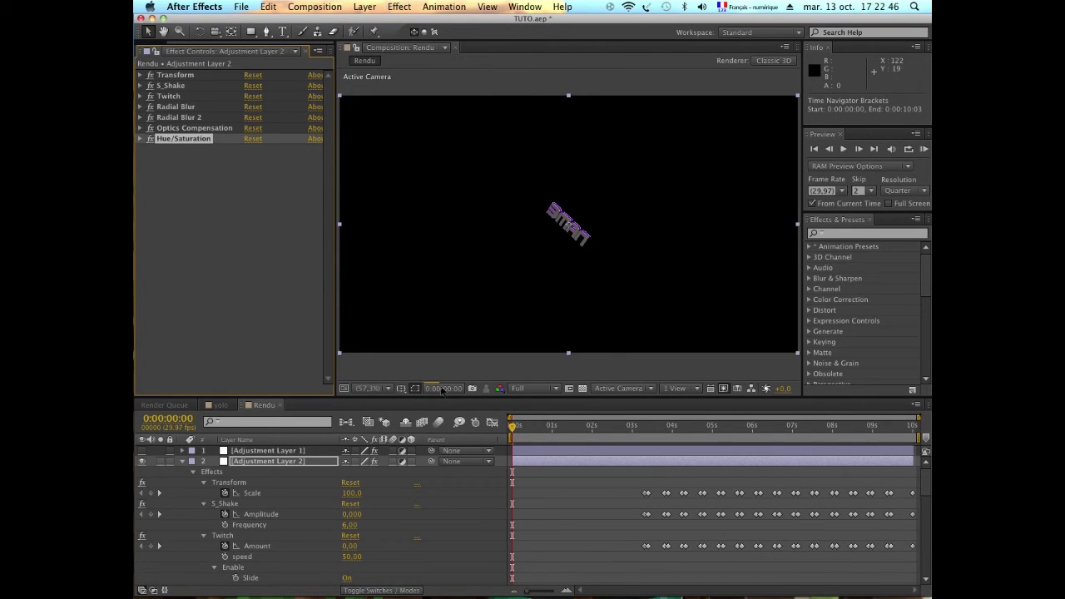
Select the S_Shake effect and move the current time to 0:00:03:09
left_click(538, 511)
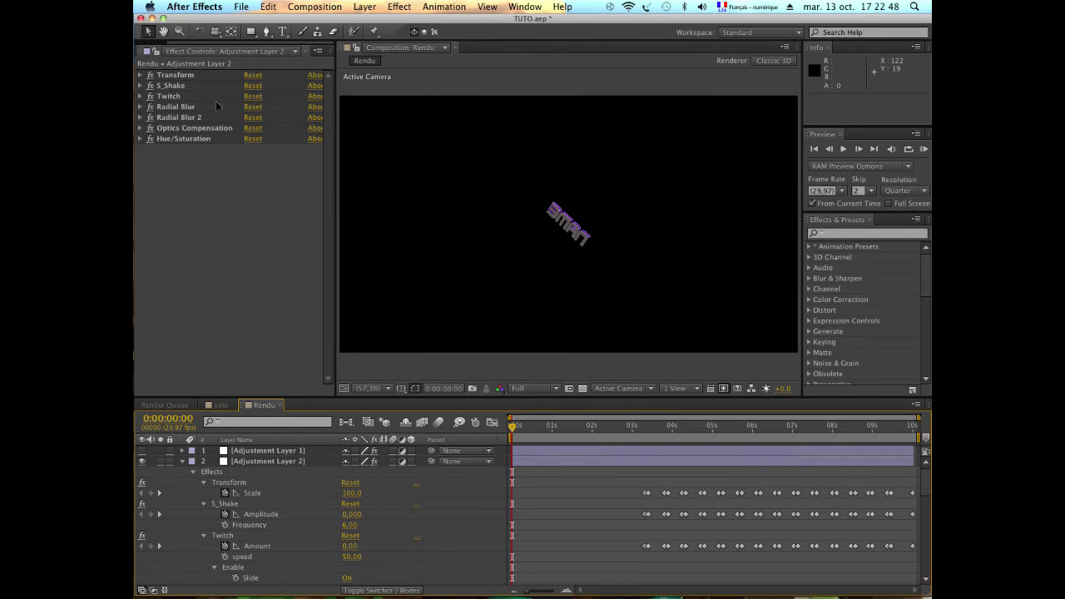
left_click(175, 86)
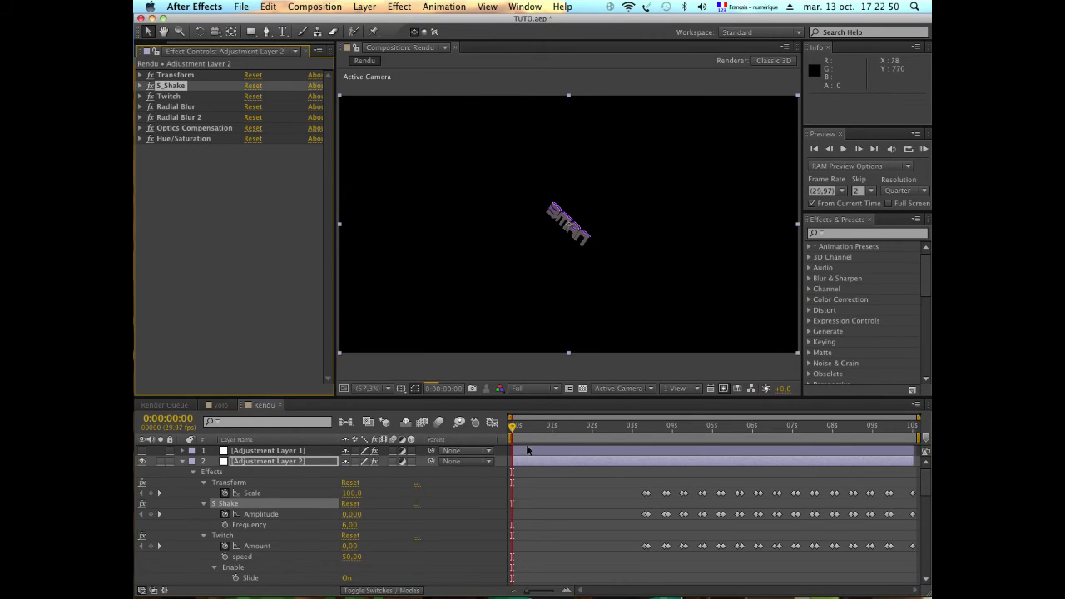
left_click(627, 426)
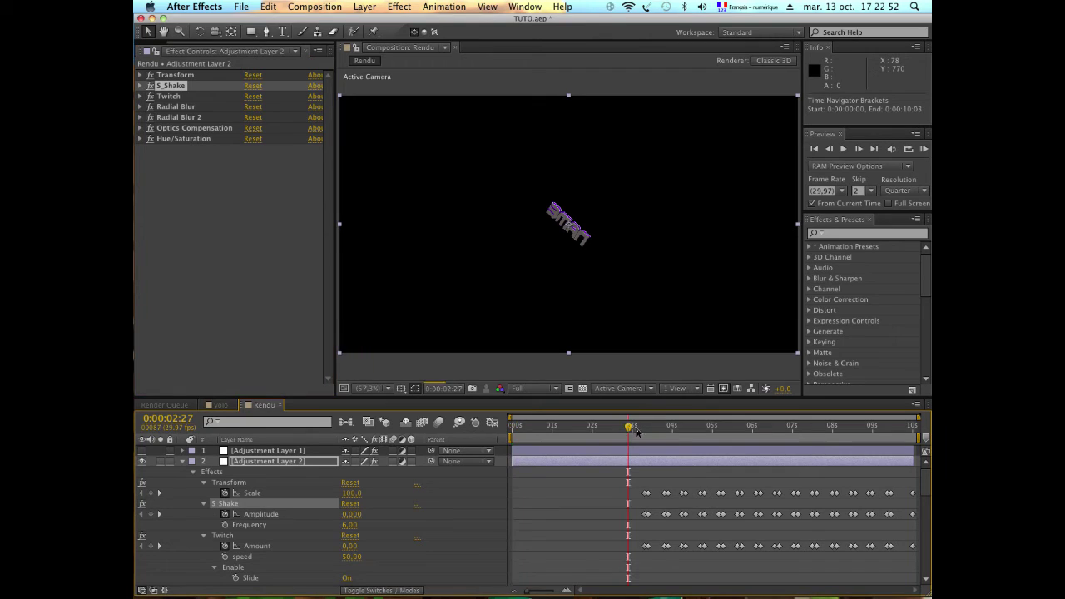
scroll(604, 517, "down", 1)
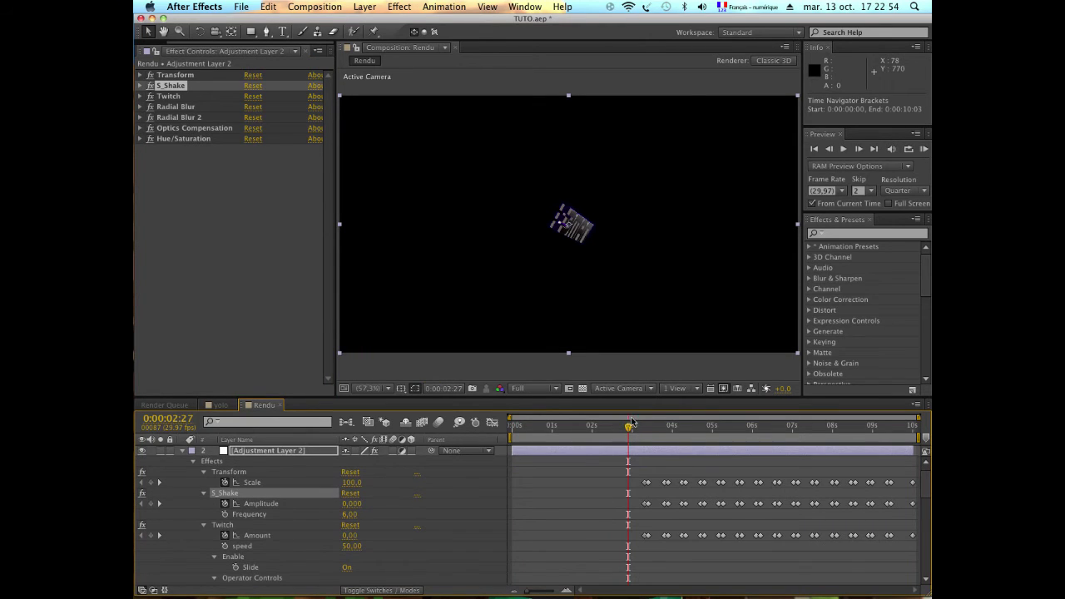
mouse_move(628, 426)
left_mouse_down()
mouse_move(591, 423)
mouse_move(645, 412)
left_mouse_up()
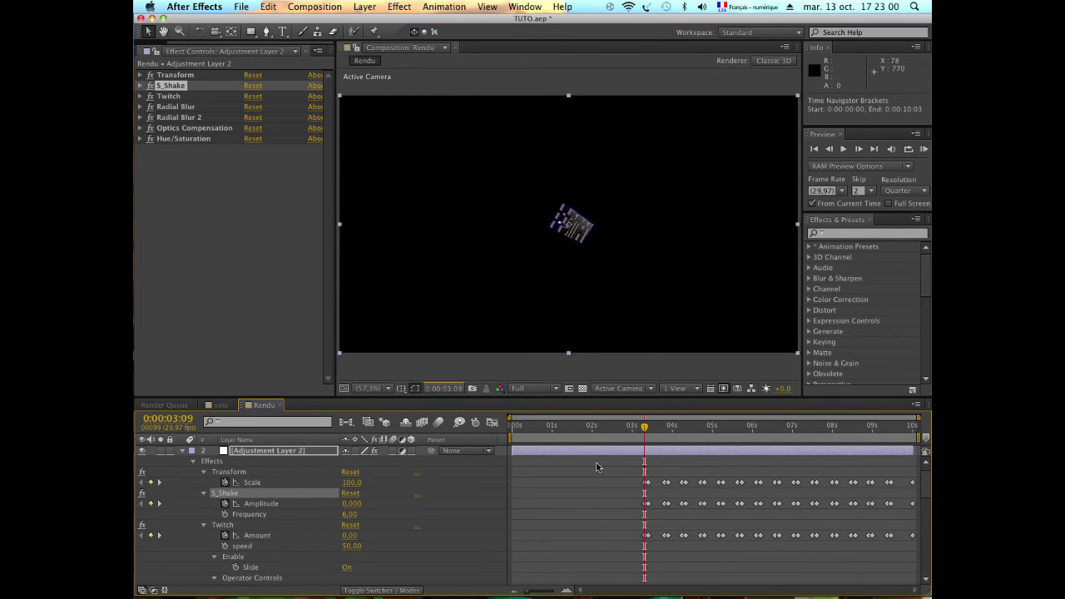
scroll(599, 467, "up", 1)
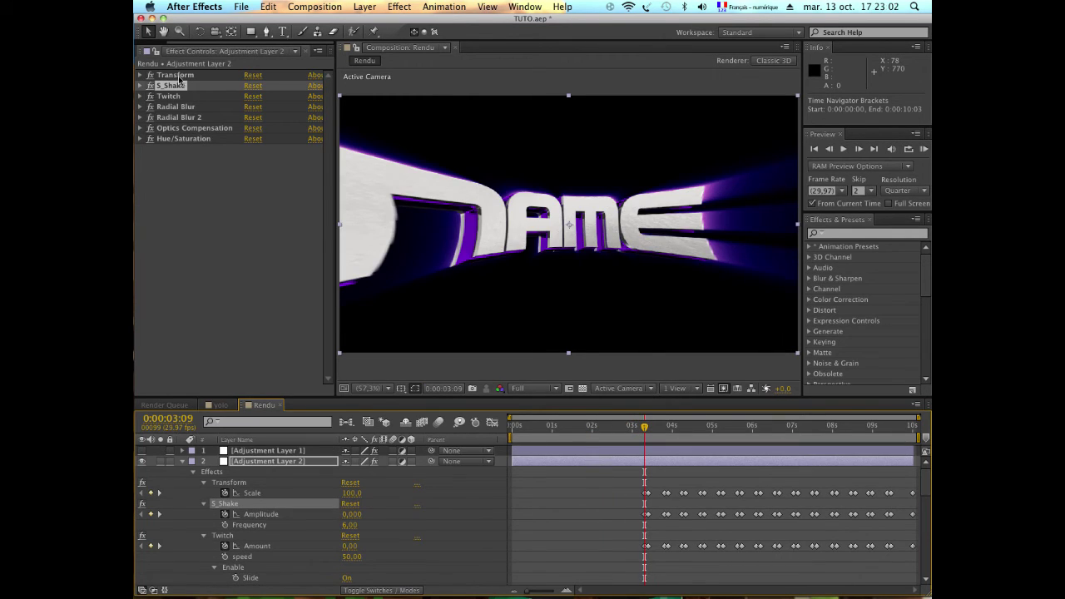
Keyframe S_Shake's Z Dist at 0:00:03:09 and set it to 5 at frame 0
left_click(140, 86)
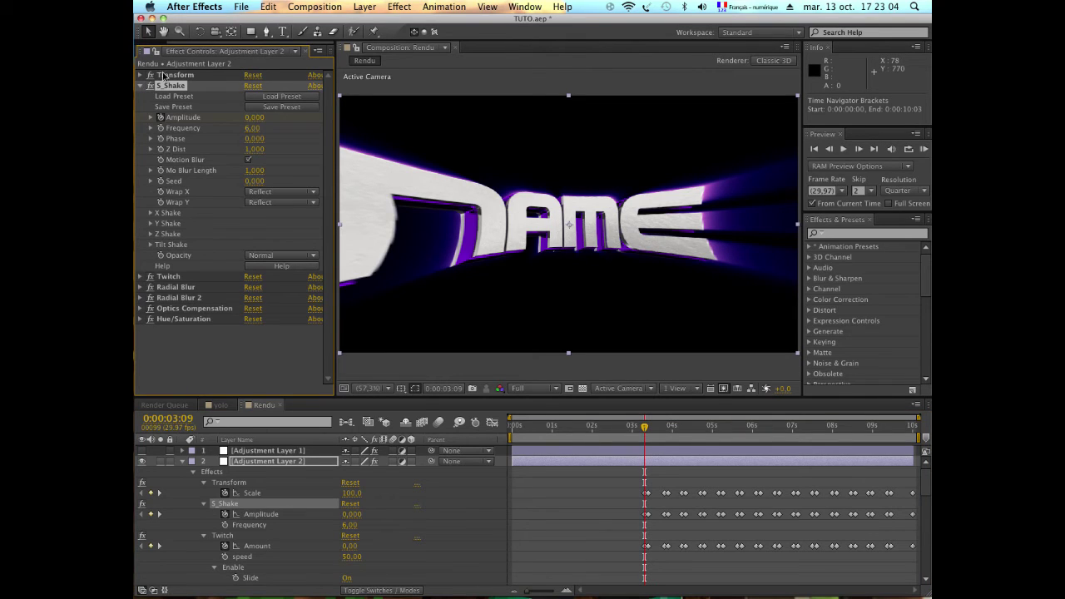
left_click(161, 149)
scroll(658, 526, "down", 2)
key("Home")
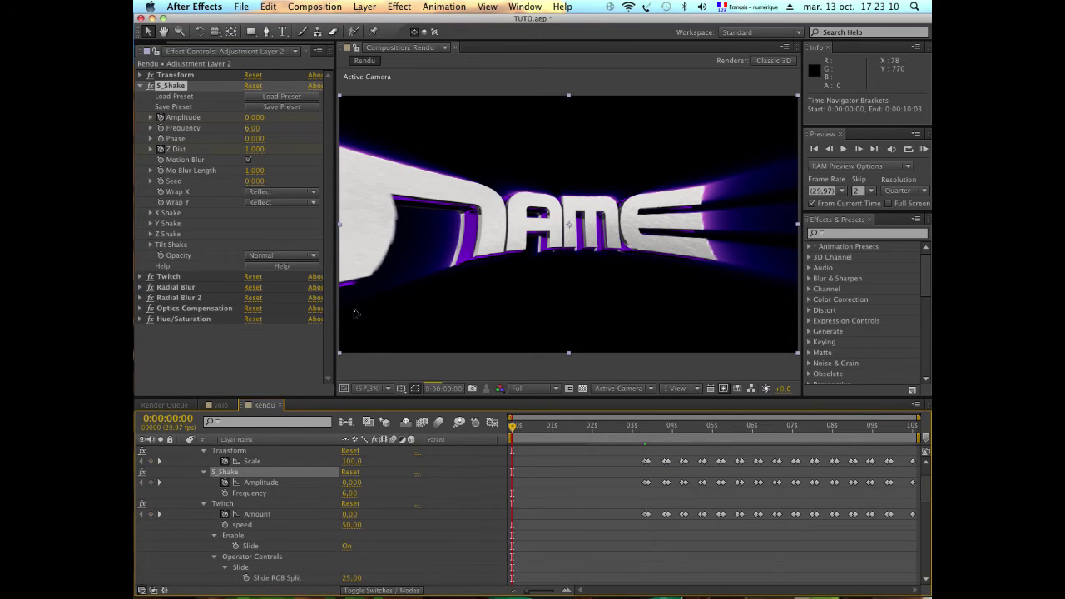
left_click(252, 149)
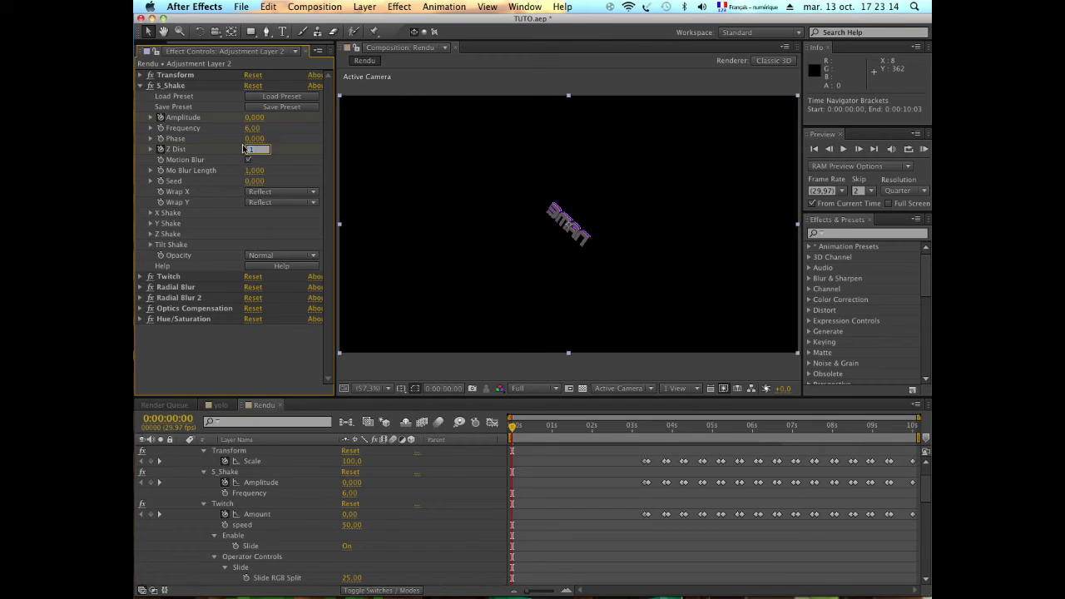
key("Return")
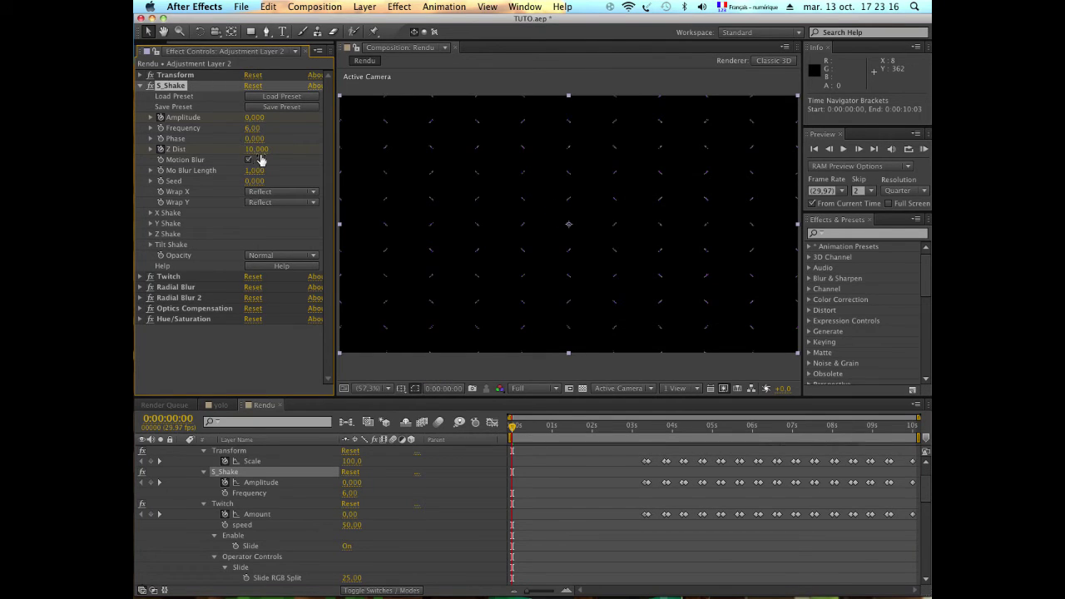
left_click(258, 149)
double_click(259, 150)
type("5")
key("Return")
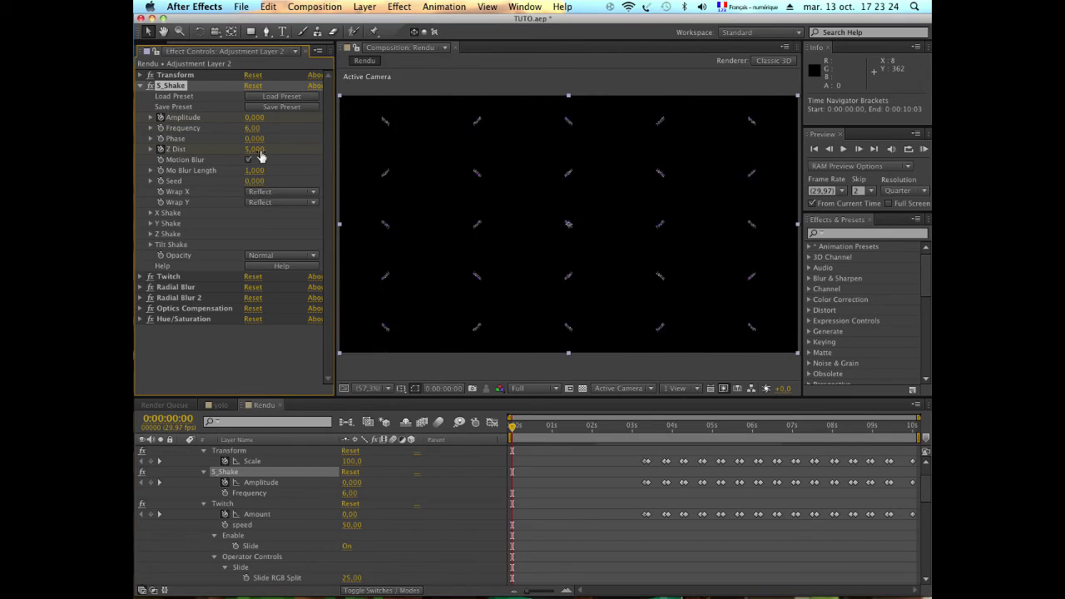
Scrub around 3 seconds to review the zoom into NAME, then collapse S_Shake
left_click(640, 426)
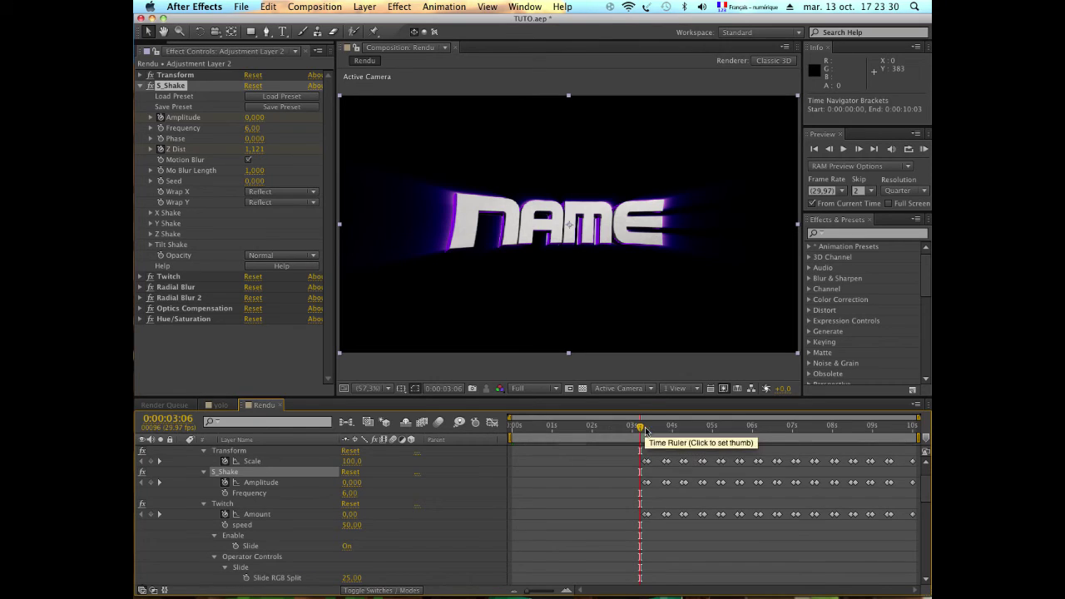
left_click(647, 427)
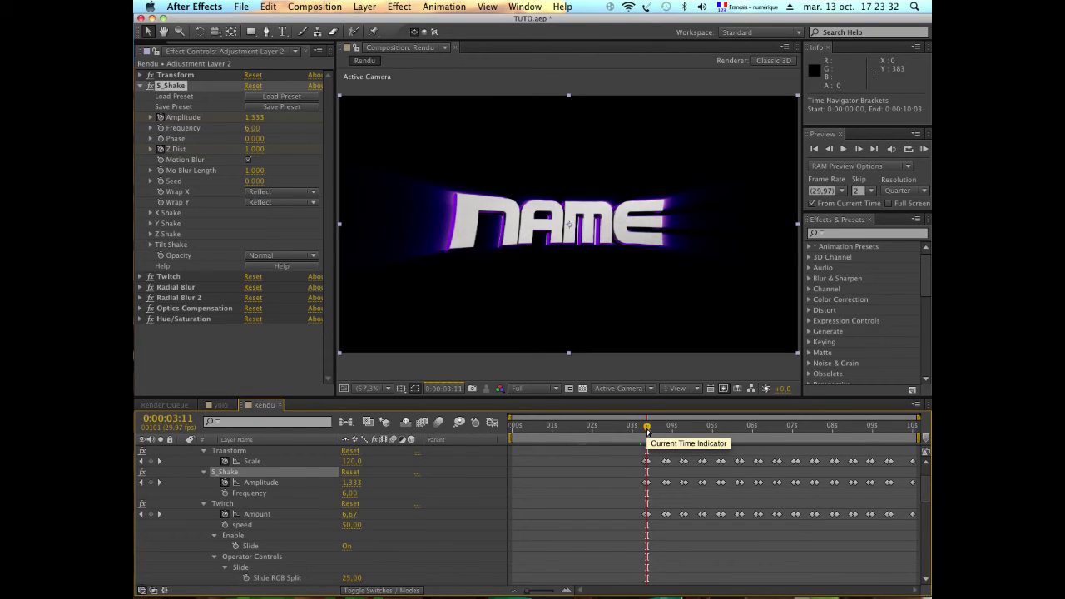
mouse_move(646, 426)
left_mouse_down()
mouse_move(646, 456)
mouse_move(579, 446)
left_mouse_up()
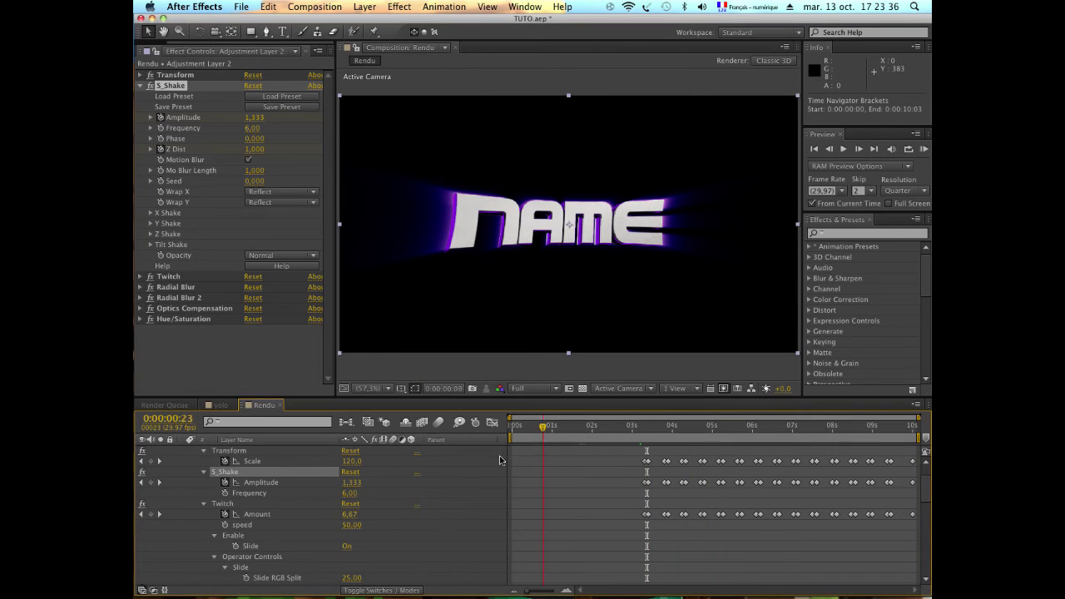
left_click(608, 425)
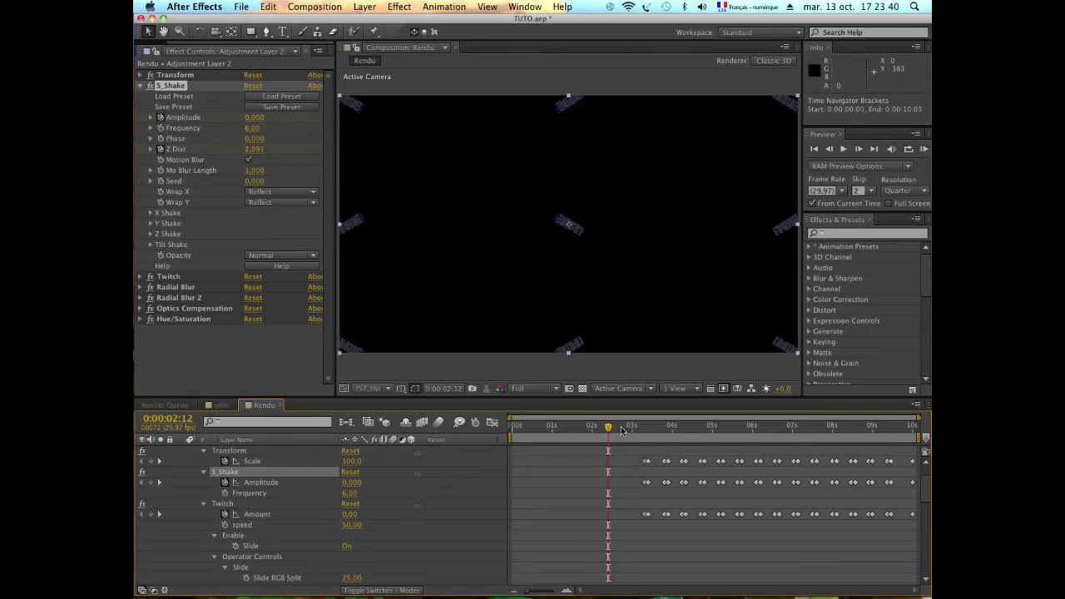
left_click_drag(621, 429, 633, 428)
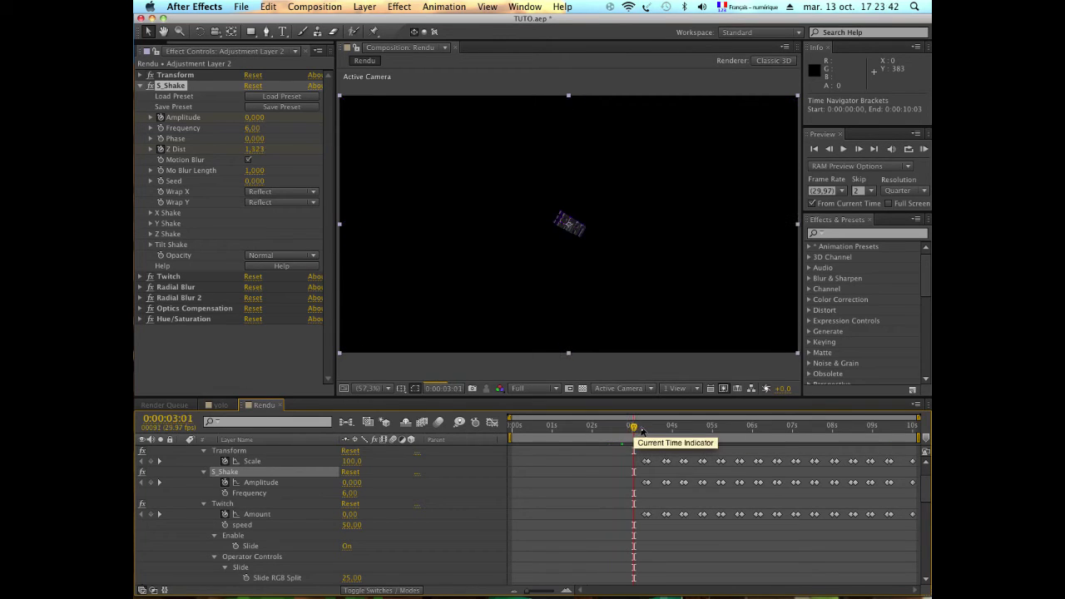
left_click(640, 429)
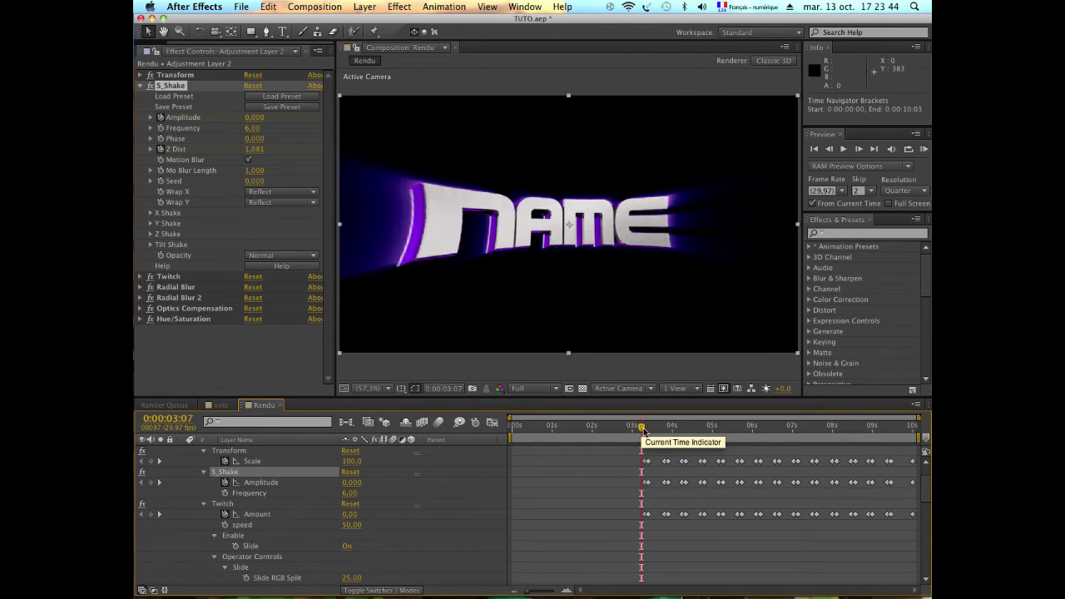
scroll(594, 504, "up", 2)
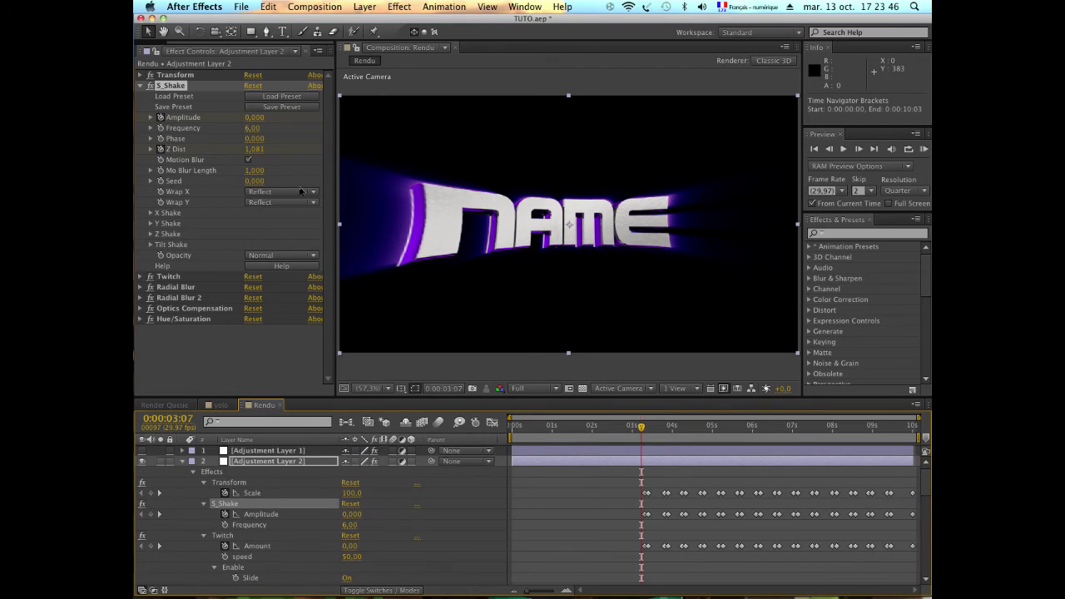
left_click(141, 86)
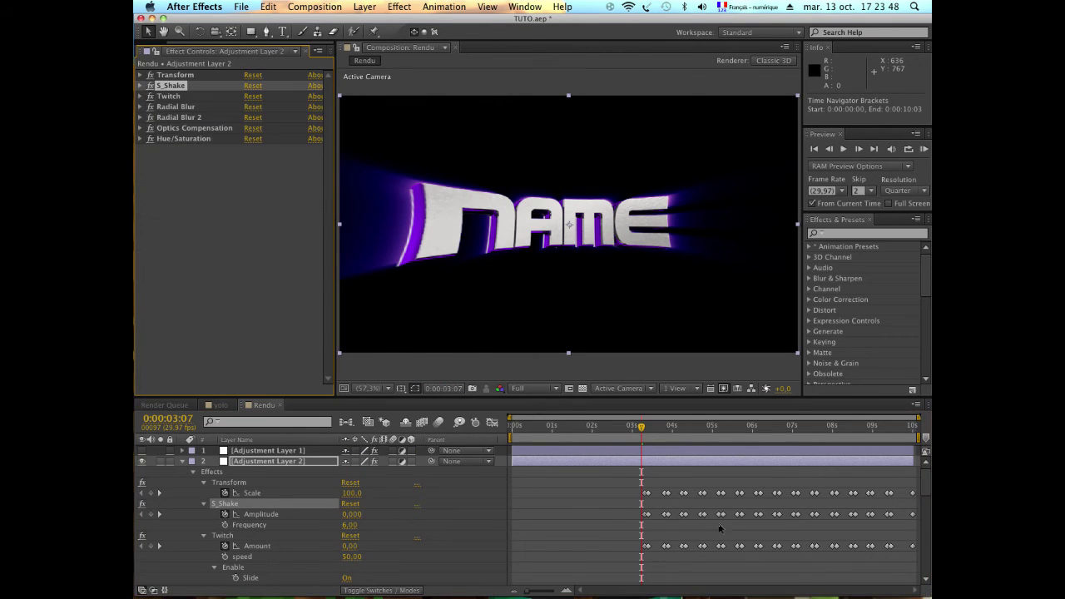
Open the Import File dialog from the Project panel's context menu
scroll(583, 525, "down", 1)
scroll(587, 499, "up", 1)
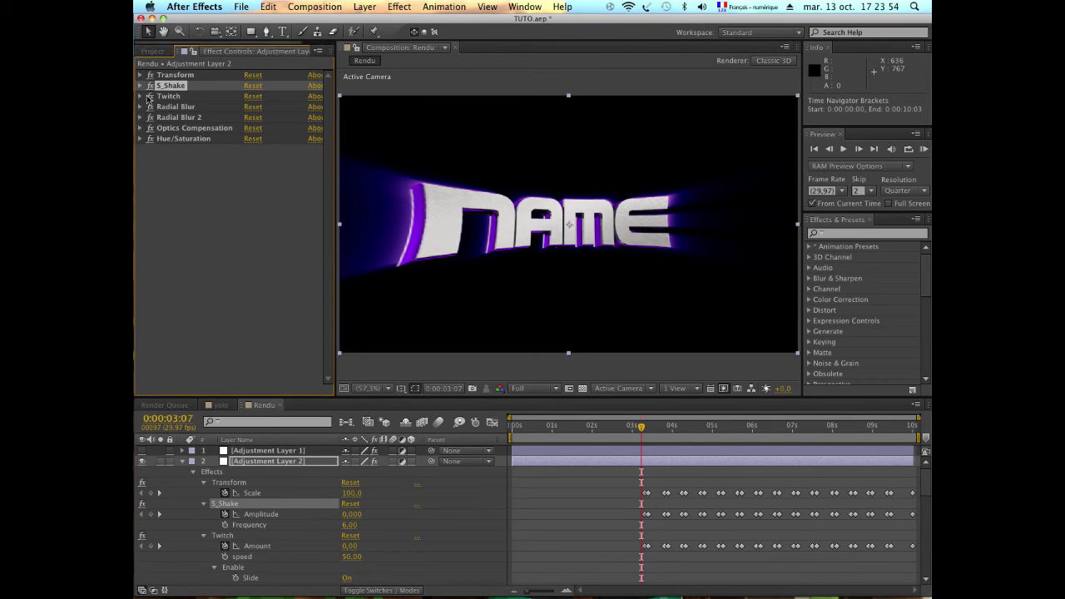
left_click(152, 51)
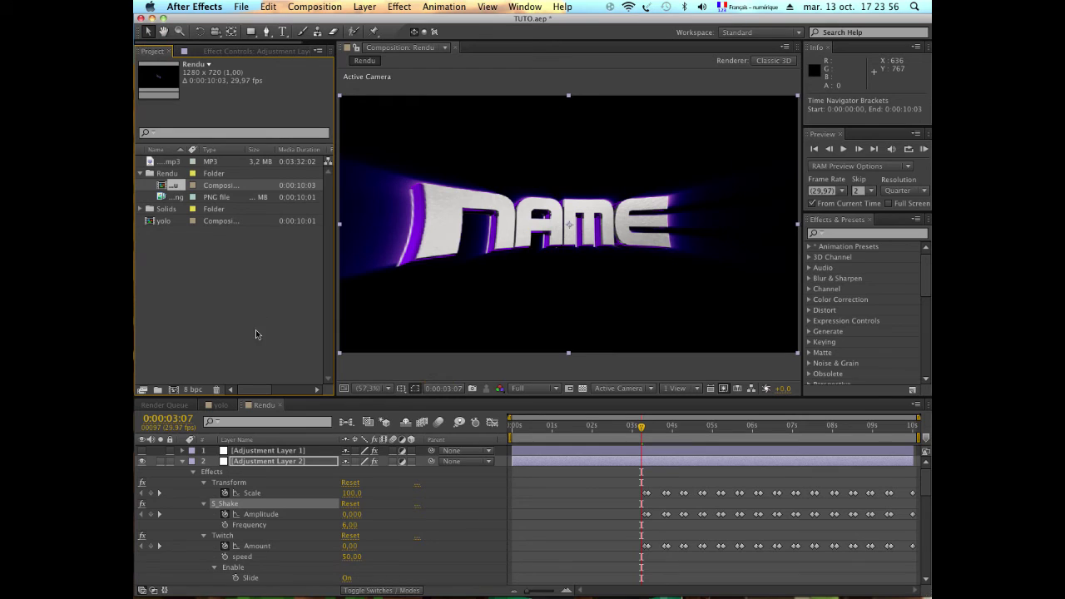
right_click(255, 331)
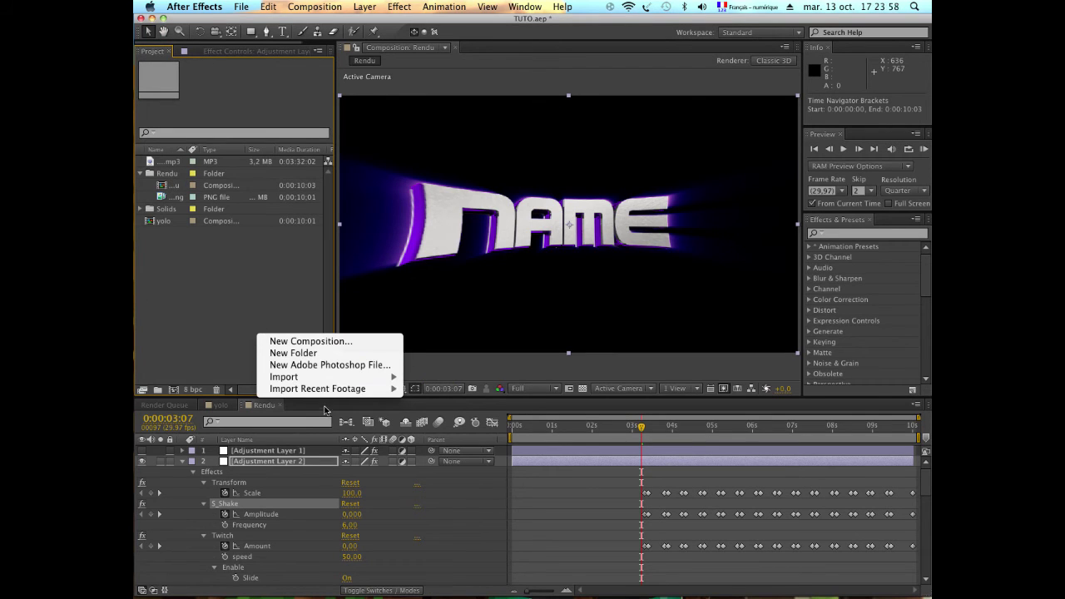
mouse_move(333, 377)
left_click(530, 381)
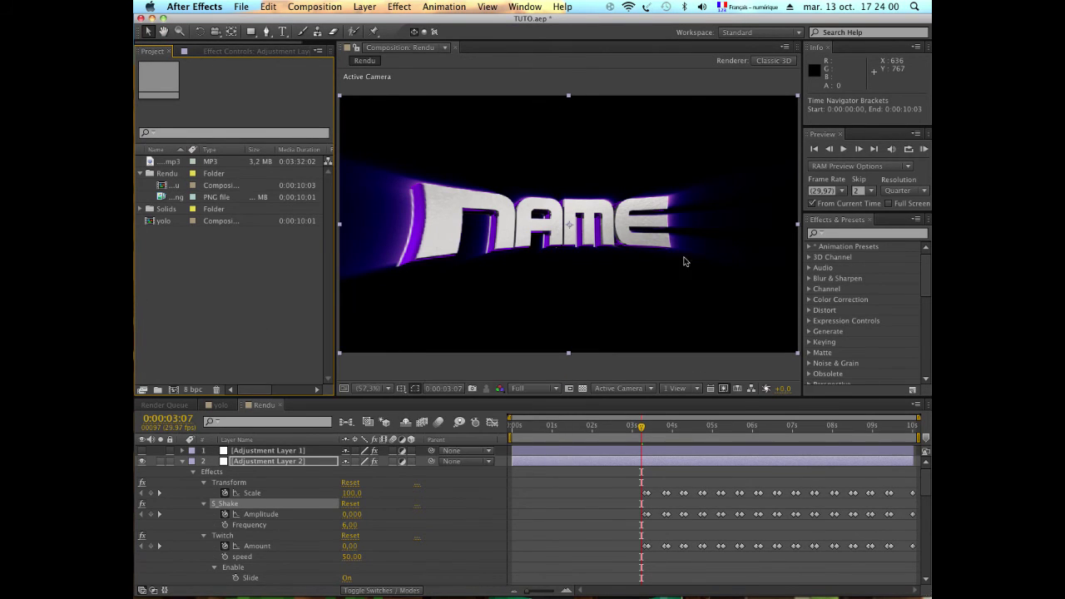
Browse to the VFX STOCKAGE > SHOCKWAVES folder
scroll(441, 190, "down", 3)
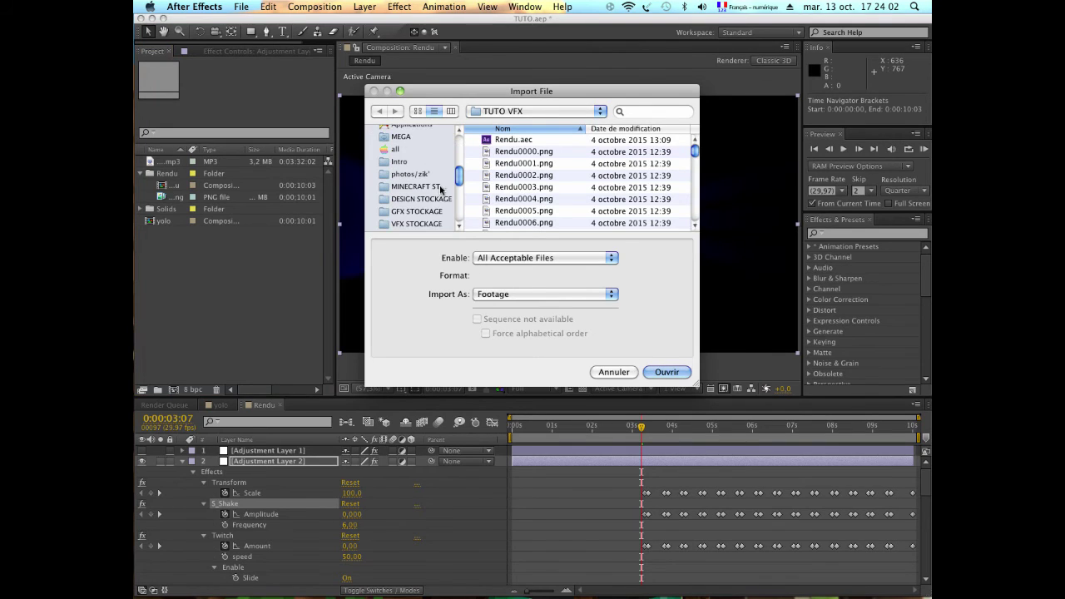
scroll(435, 208, "down", 3)
scroll(428, 204, "down", 2)
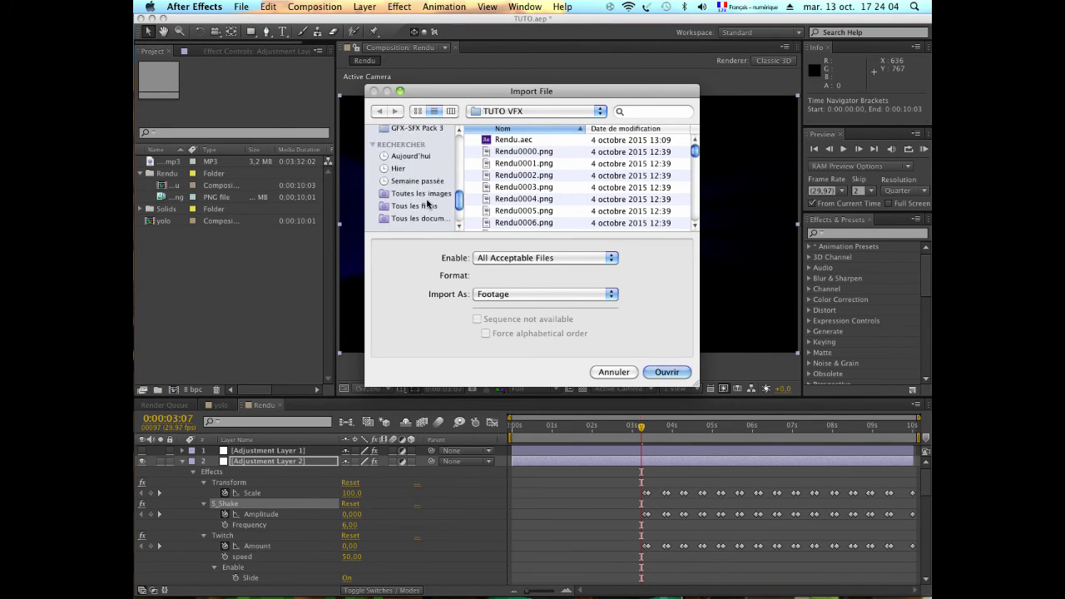
scroll(424, 191, "up", 3)
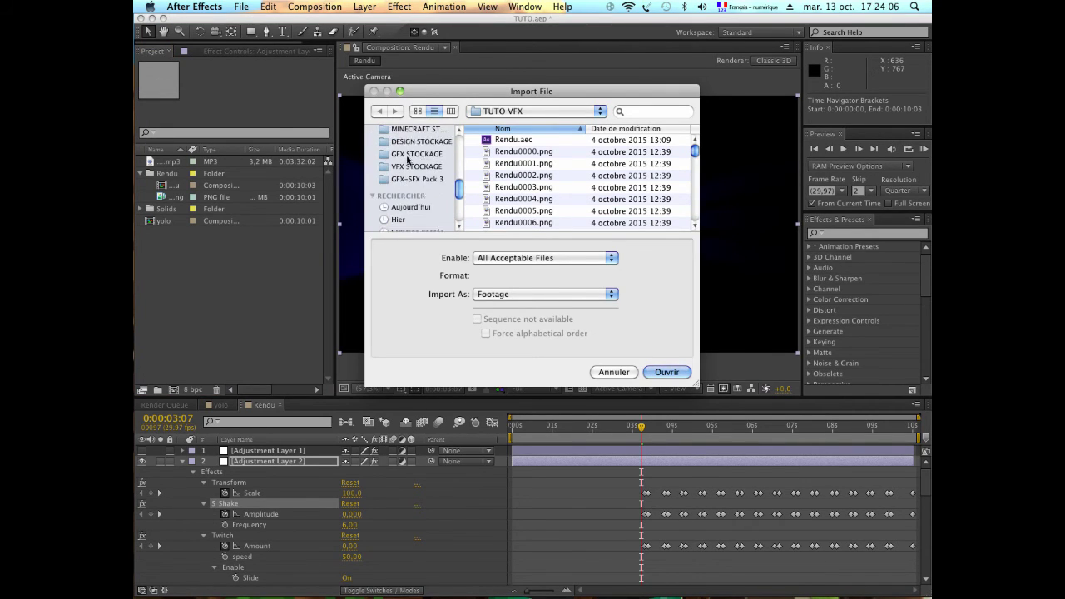
left_click(407, 168)
scroll(561, 176, "down", 3)
scroll(557, 182, "down", 2)
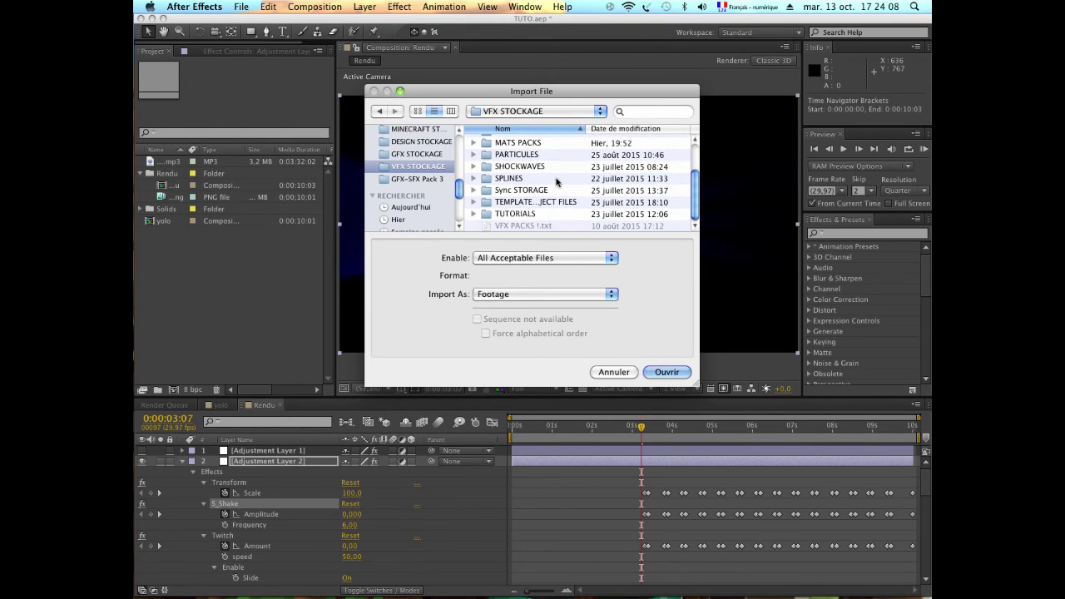
double_click(555, 168)
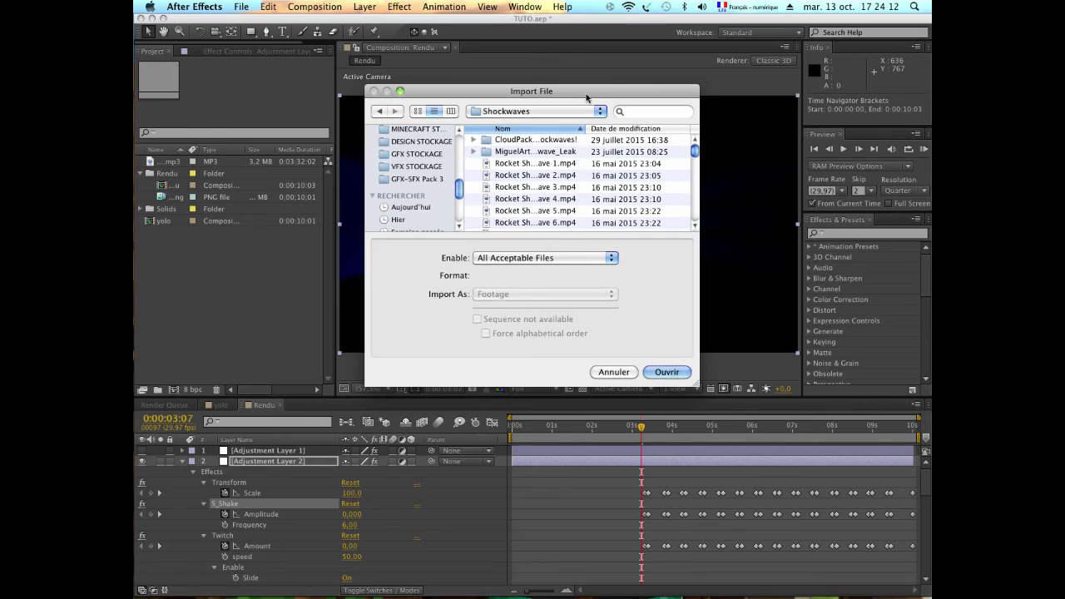
Open MiguelArtzShockwave_Leak and import Shockwave 3.mov and Shockwave 5.mov
double_click(564, 145)
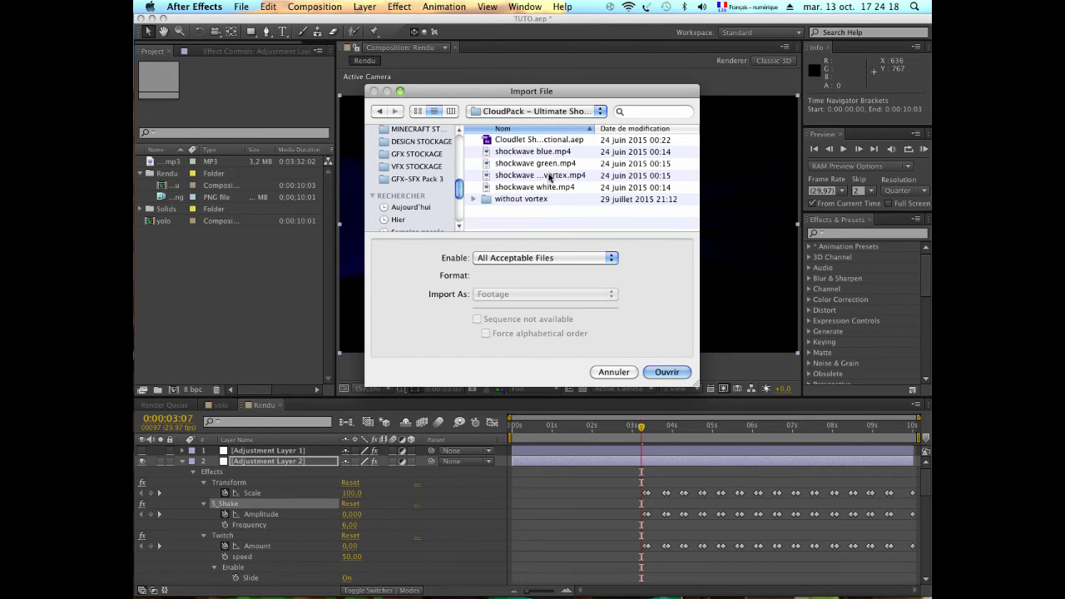
left_click(380, 110)
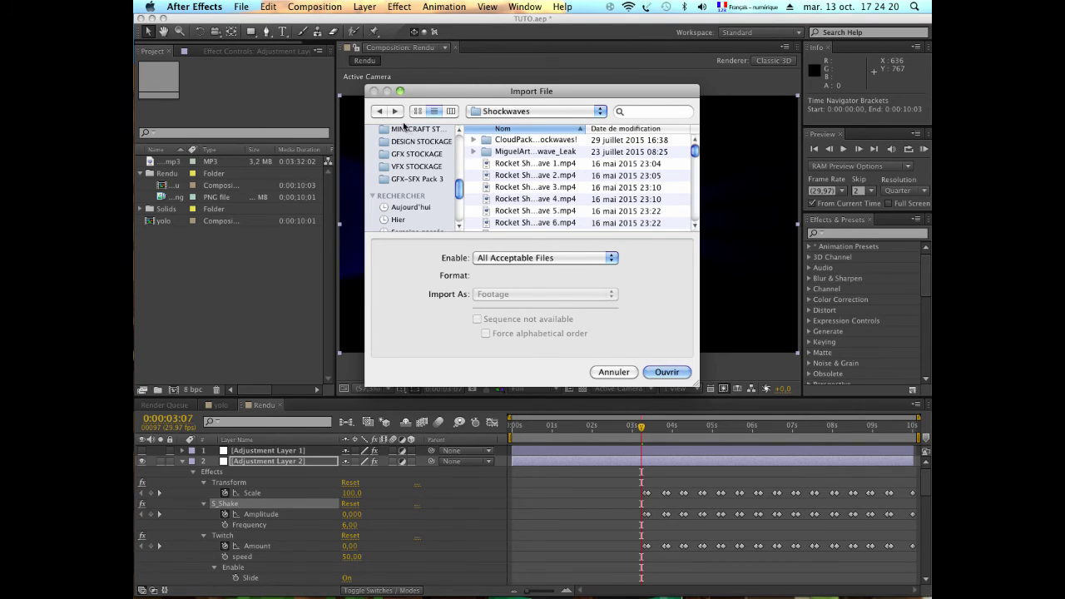
double_click(534, 155)
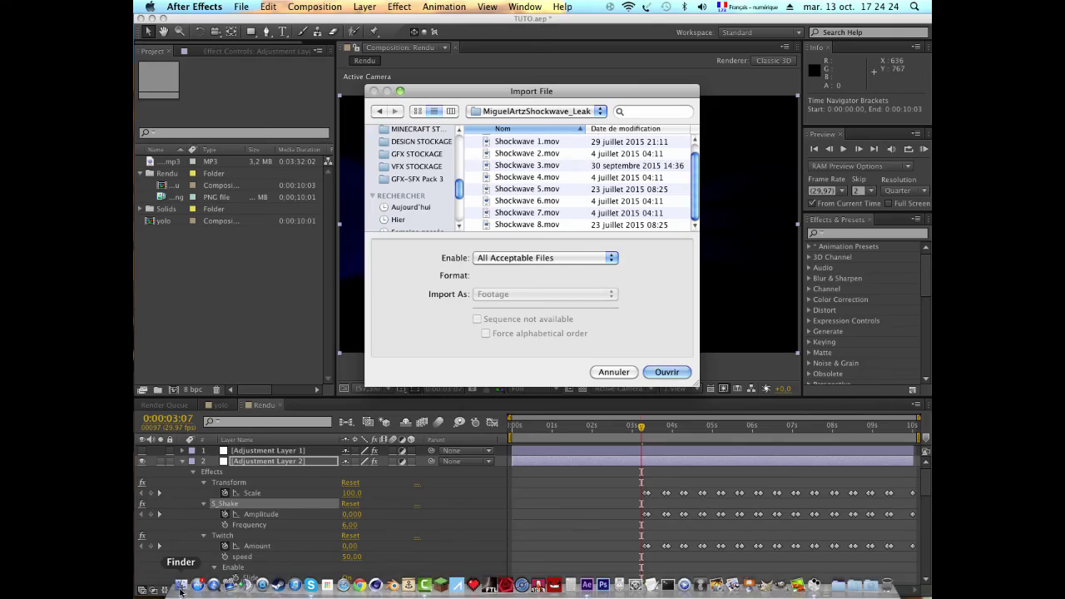
left_click(180, 587)
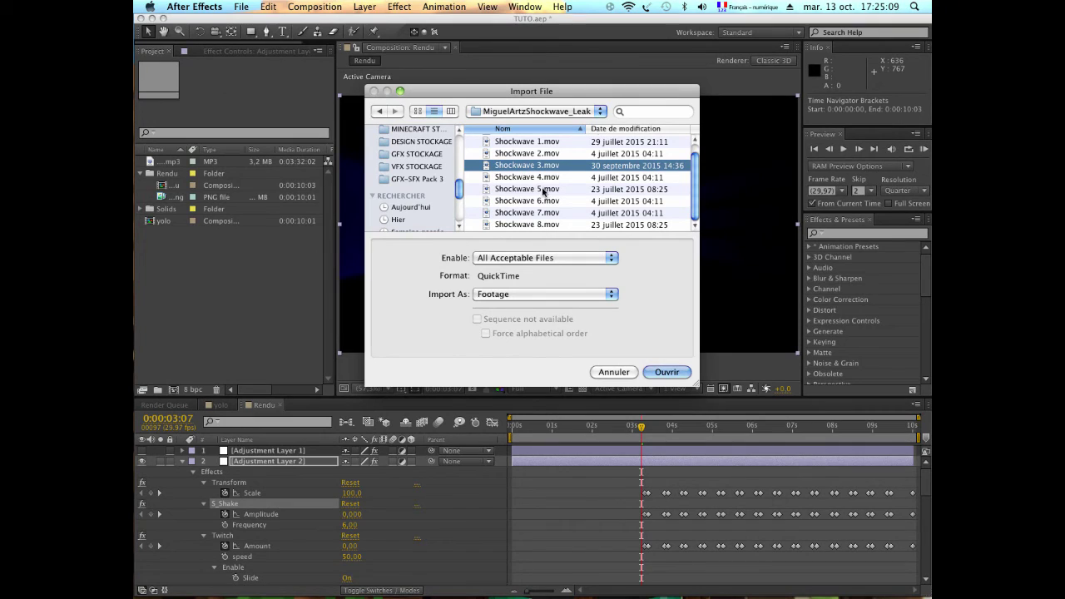
left_click(545, 190, "super")
left_click(666, 372)
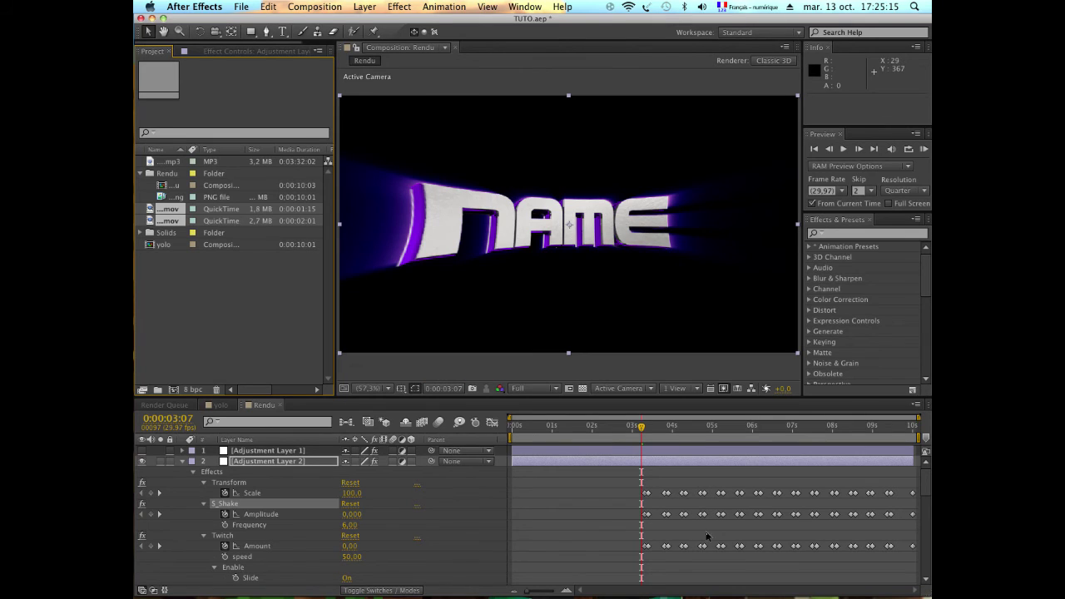
Set the current time to 0:00:03:09 and select the shockwave clips in the Project panel
left_click(648, 431)
left_click_drag(650, 441, 644, 440)
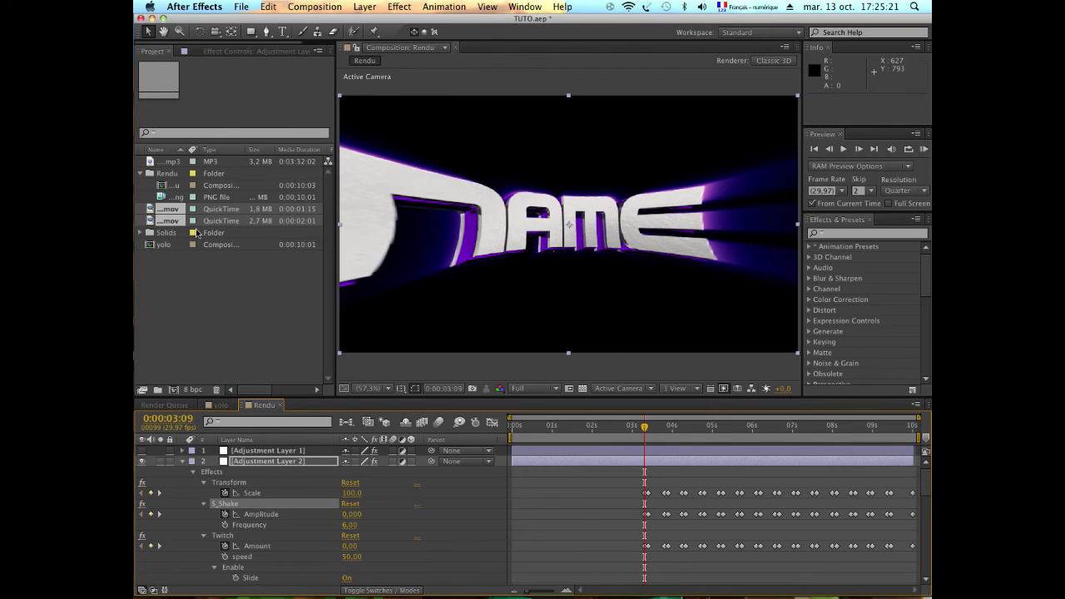
left_click(197, 315)
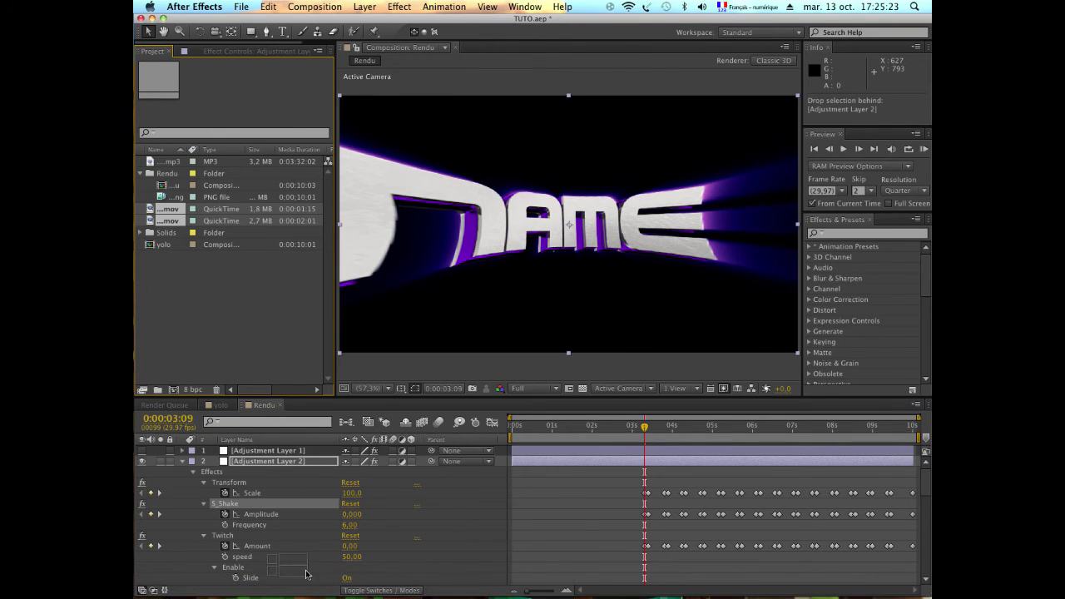
scroll(304, 586, "down", 1)
scroll(304, 586, "down", 4)
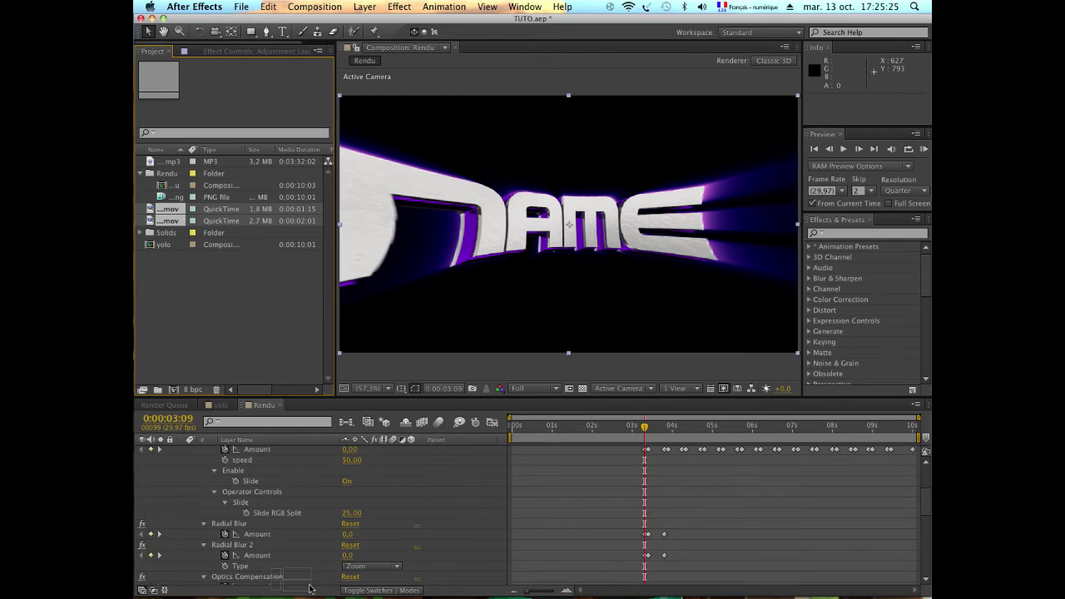
scroll(307, 587, "down", 4)
scroll(312, 586, "down", 4)
Drag both shockwave clips into the Rendu timeline and slide them to start at 0:00:03:09
left_click_drag(314, 591, 299, 559)
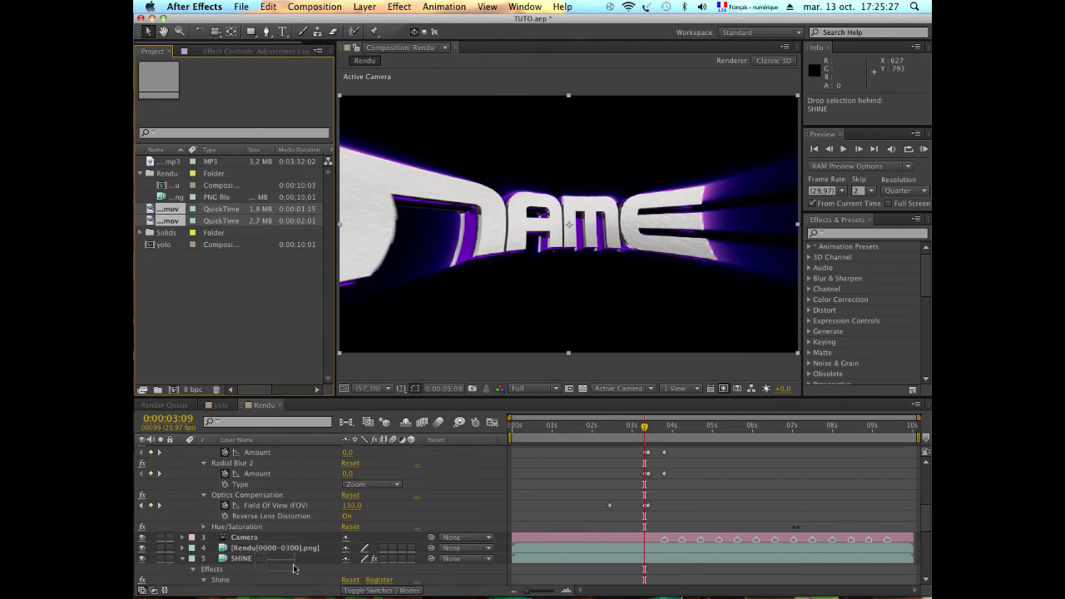
scroll(300, 556, "down", 2)
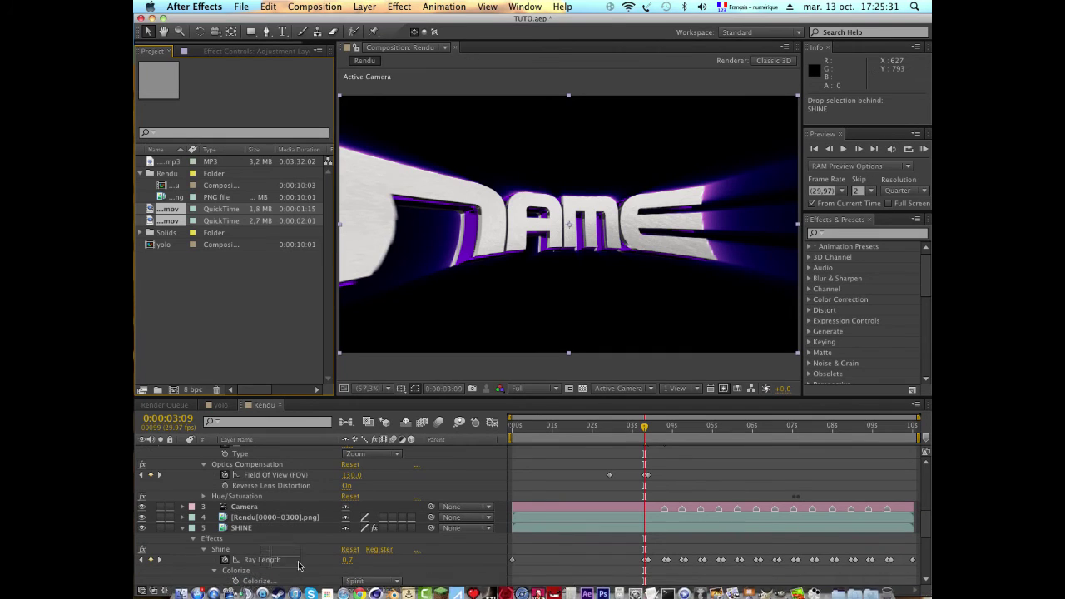
scroll(291, 560, "down", 5)
mouse_move(299, 533)
left_mouse_down()
mouse_move(291, 559)
mouse_move(291, 524)
left_mouse_up()
scroll(599, 524, "up", 2)
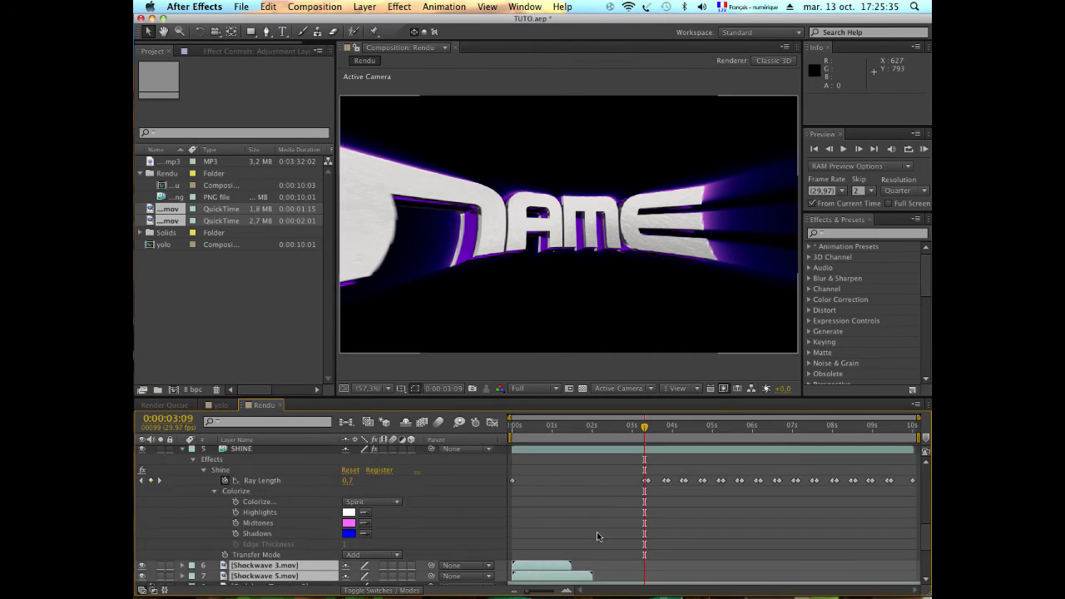
left_click_drag(552, 565, 682, 564)
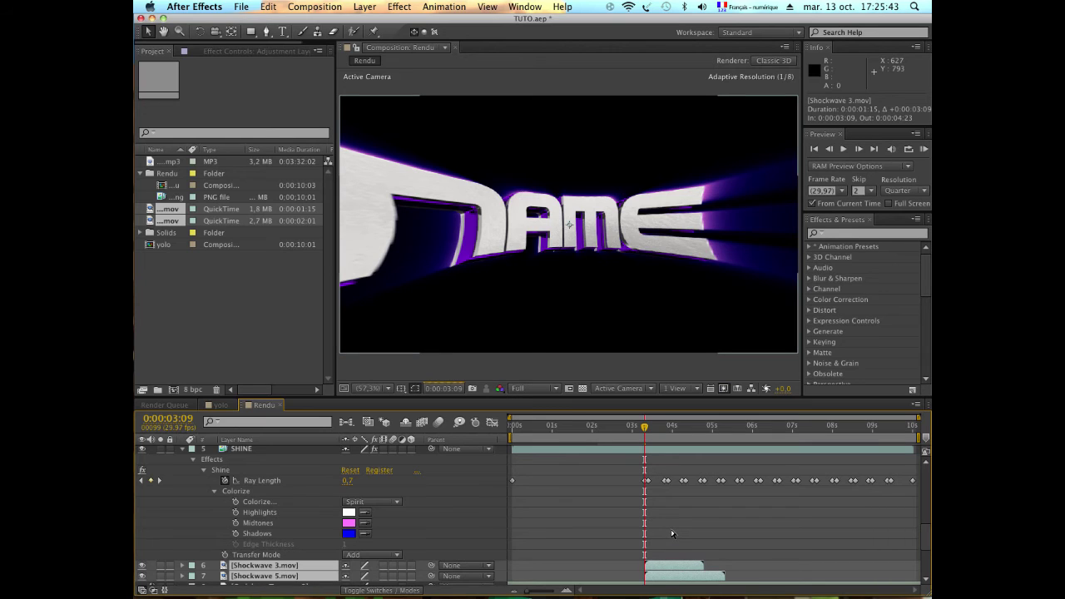
scroll(670, 529, "up", 1)
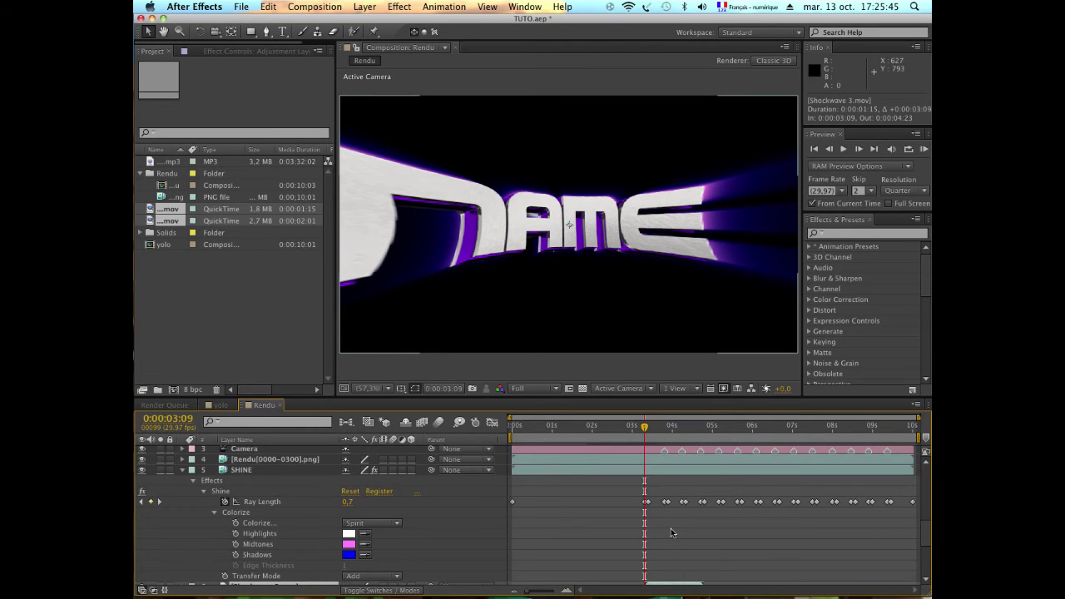
Switch the preview to Quarter resolution and jump to 0:00:03:25
left_click(547, 389)
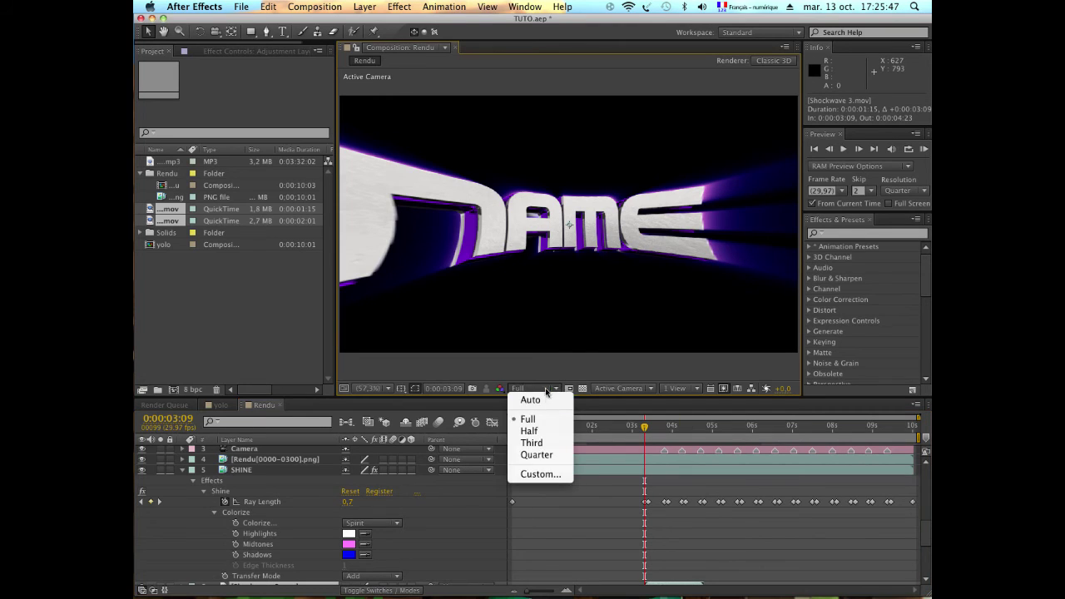
left_click(533, 454)
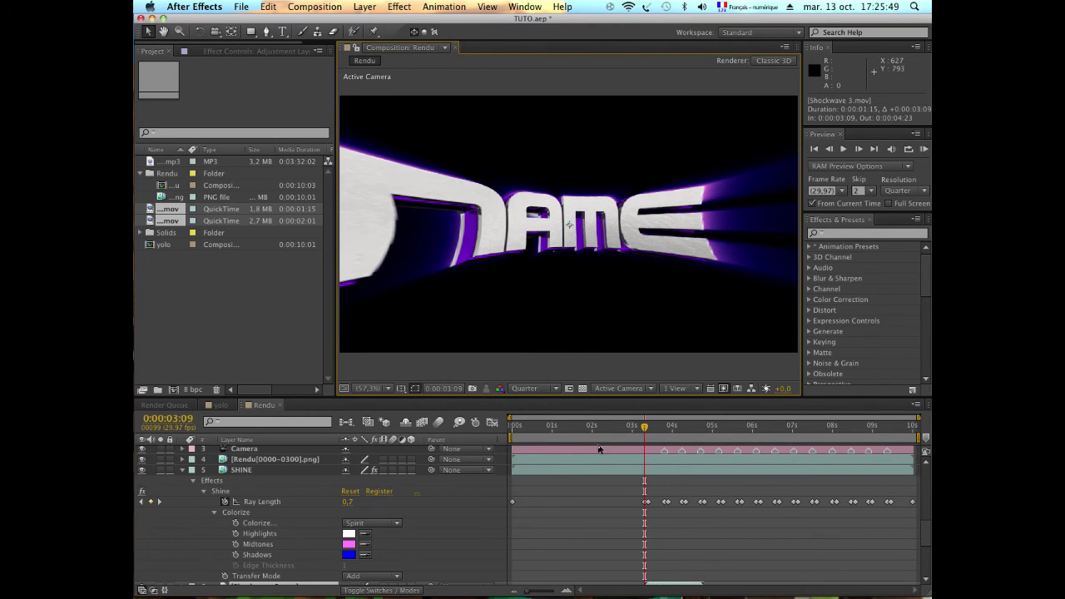
left_click(666, 429)
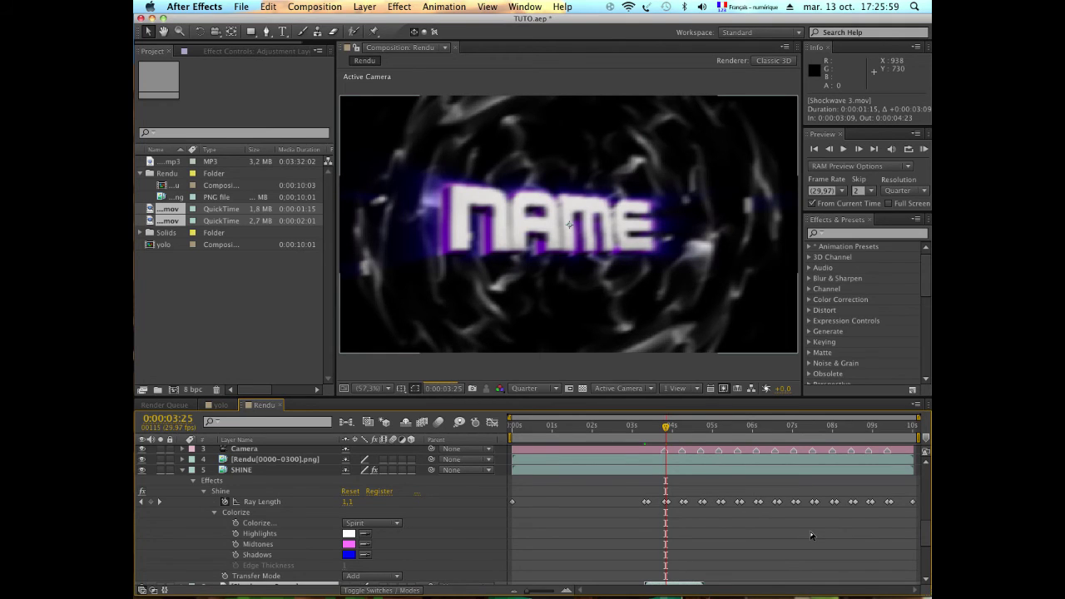
Select both shockwave layers, leave their parent unset, and reveal the blending-mode column
scroll(790, 531, "down", 2)
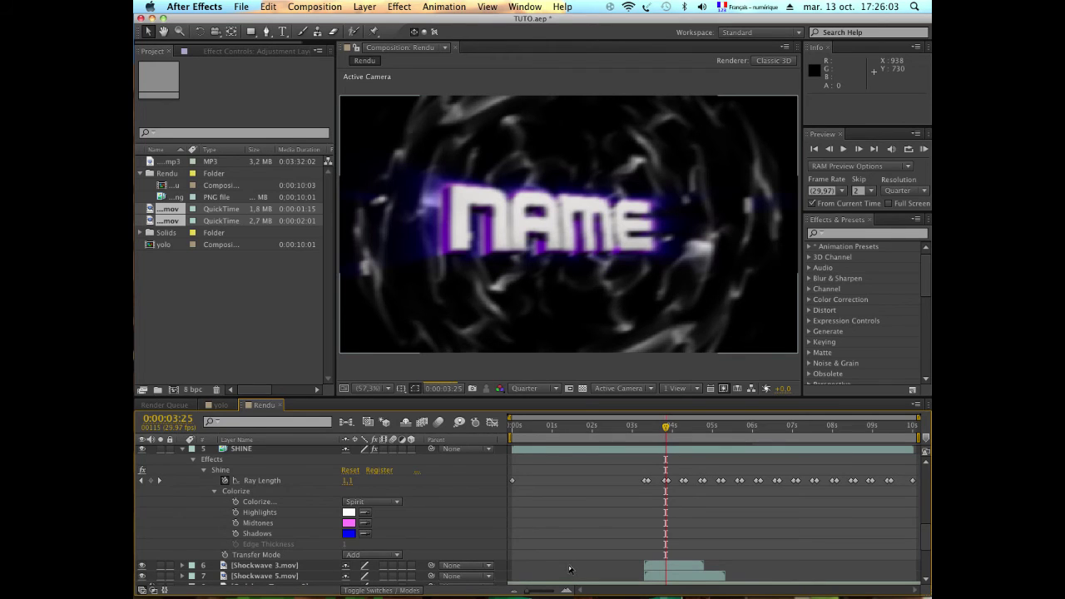
scroll(273, 556, "down", 2)
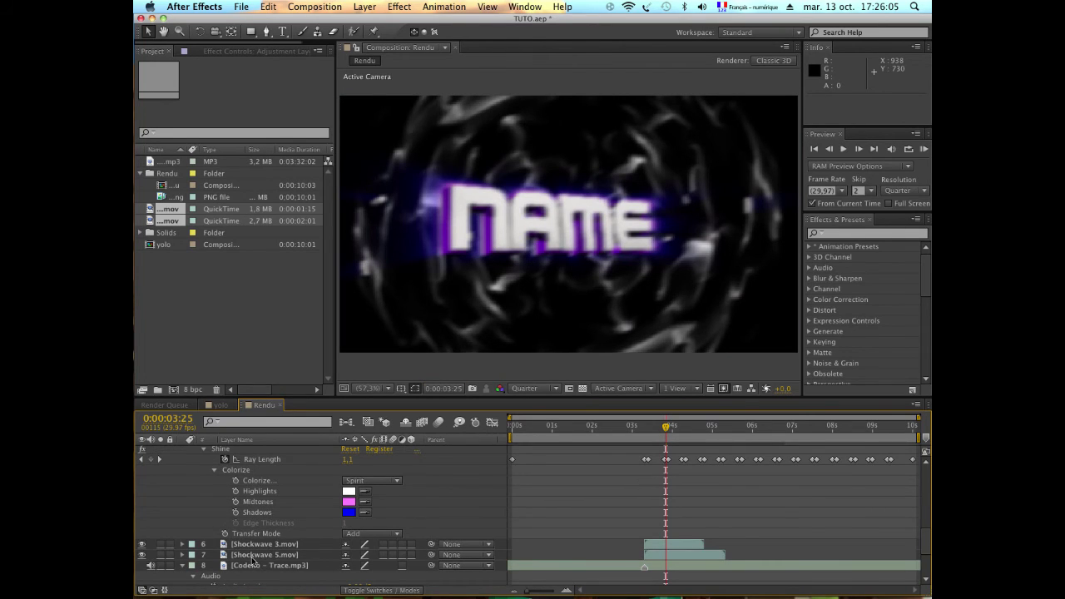
left_click(253, 556, "shift")
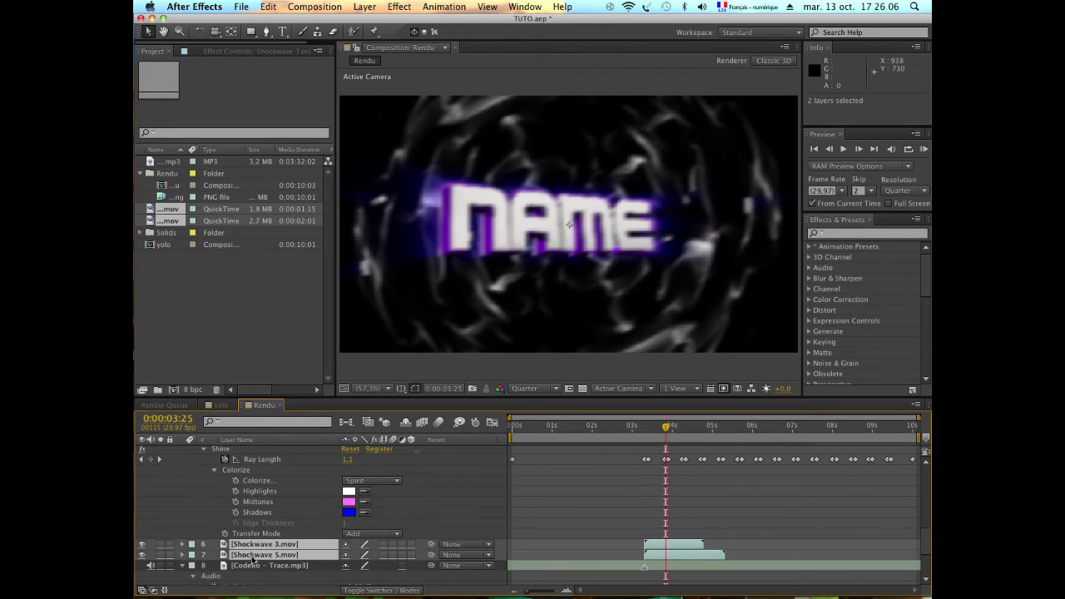
left_click(466, 554)
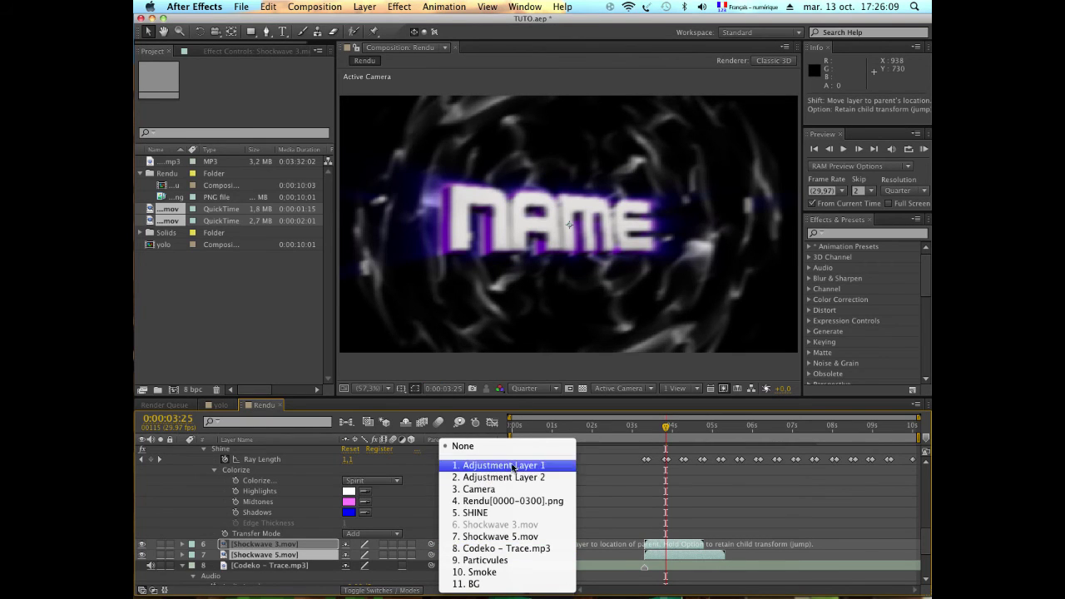
left_click(455, 545)
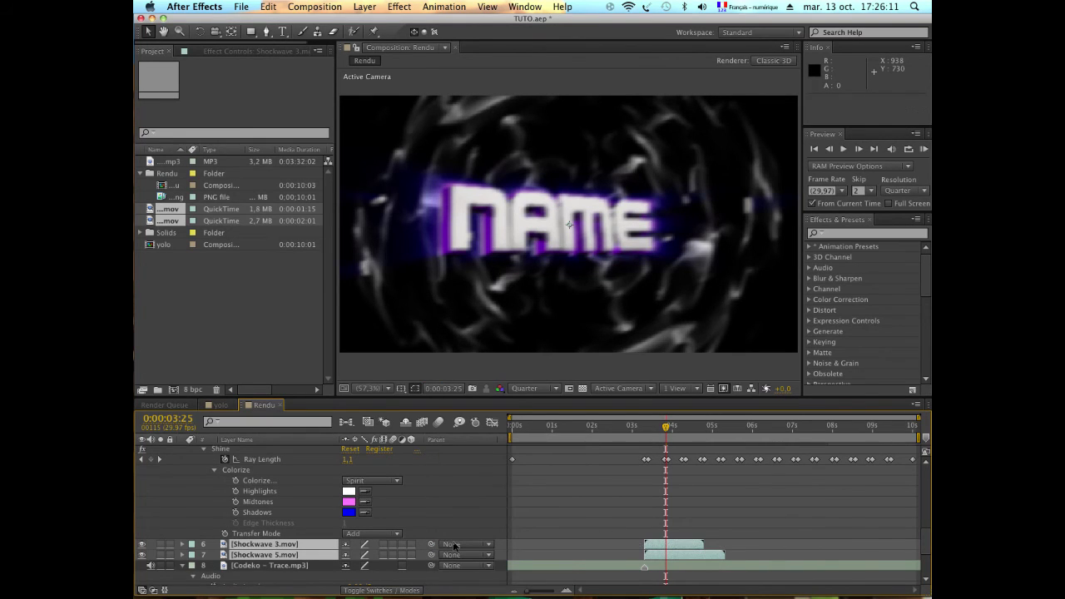
left_click(455, 546)
left_click(621, 505)
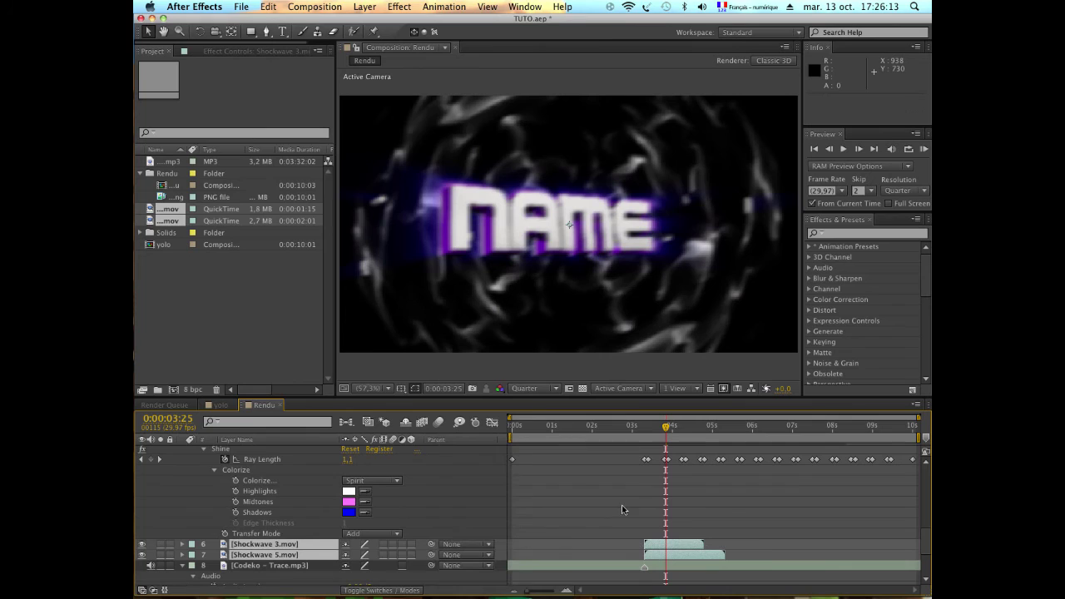
left_click(362, 592)
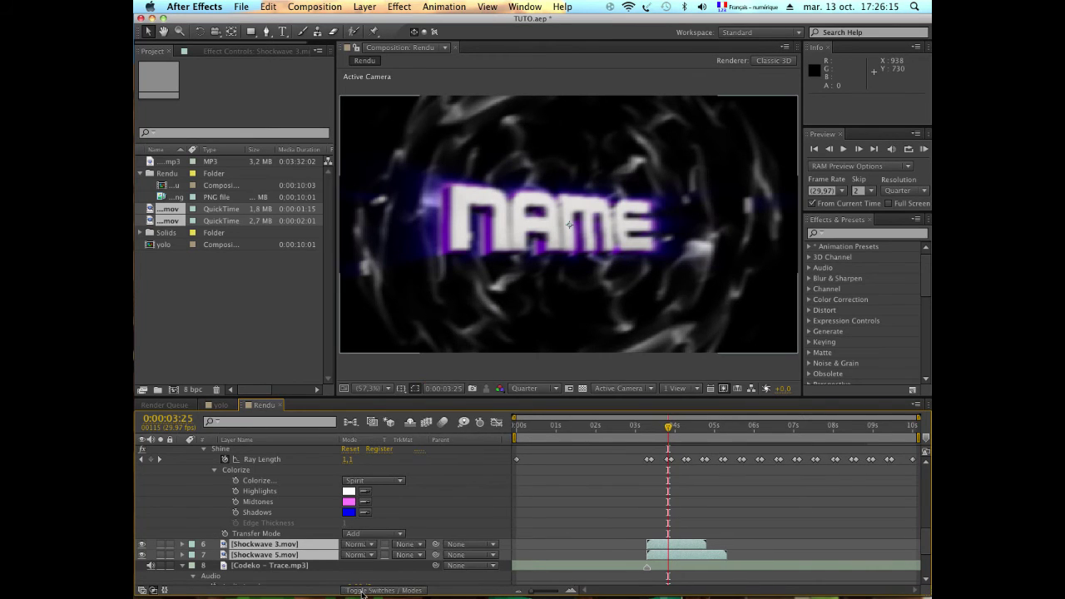
Set both shockwave layers' blend mode to Add
left_click(362, 543)
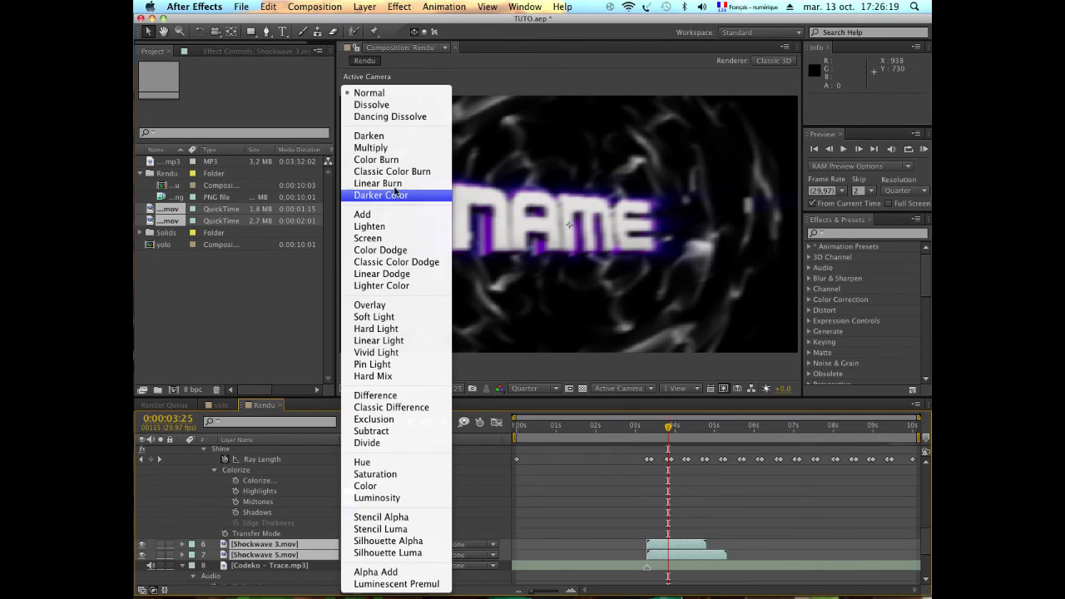
left_click(362, 214)
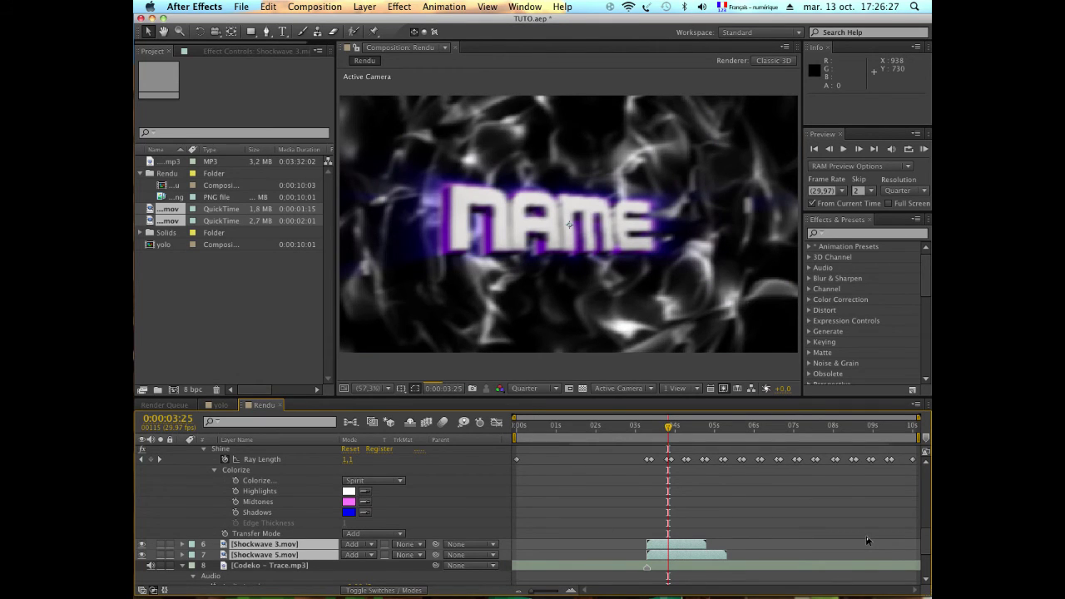
scroll(866, 539, "up", 10)
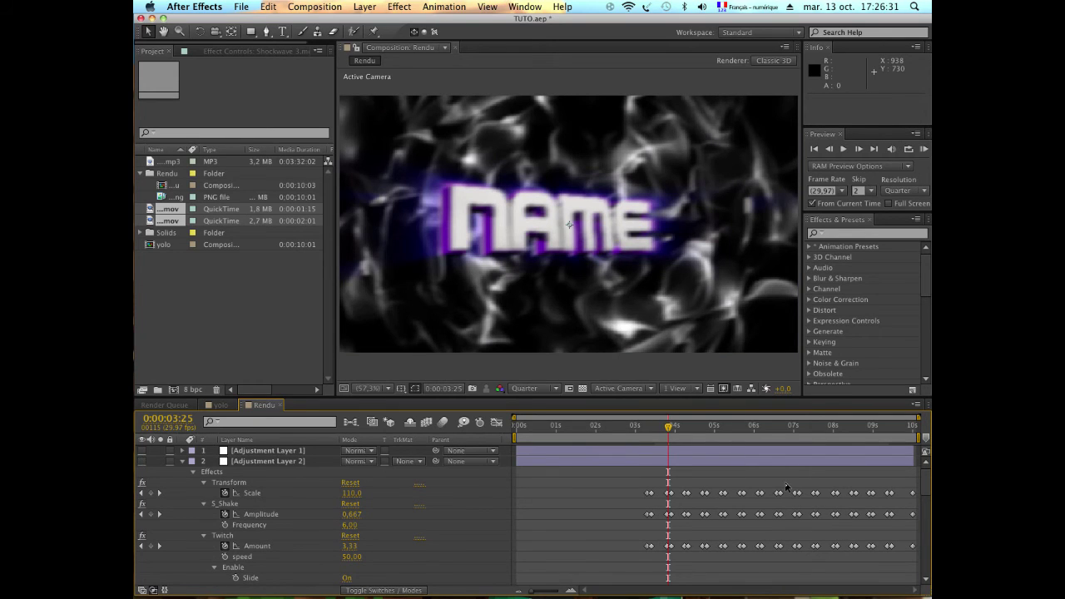
Hide the SHINE layer, return to frame 0 and select only the Shockwave 3.mov layer
scroll(786, 486, "down", 10)
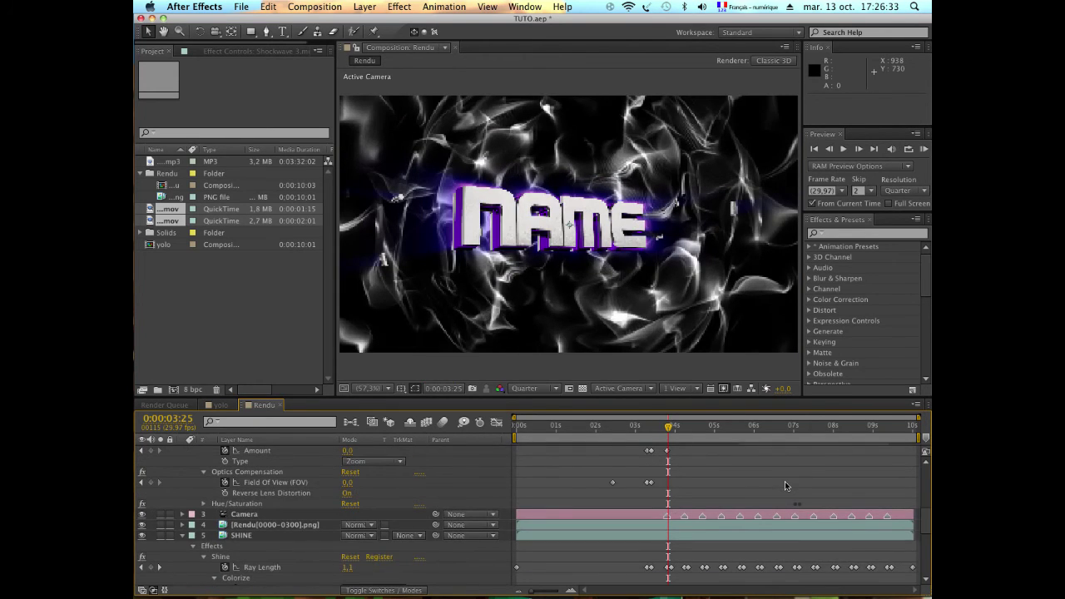
scroll(785, 485, "down", 2)
scroll(784, 481, "down", 5)
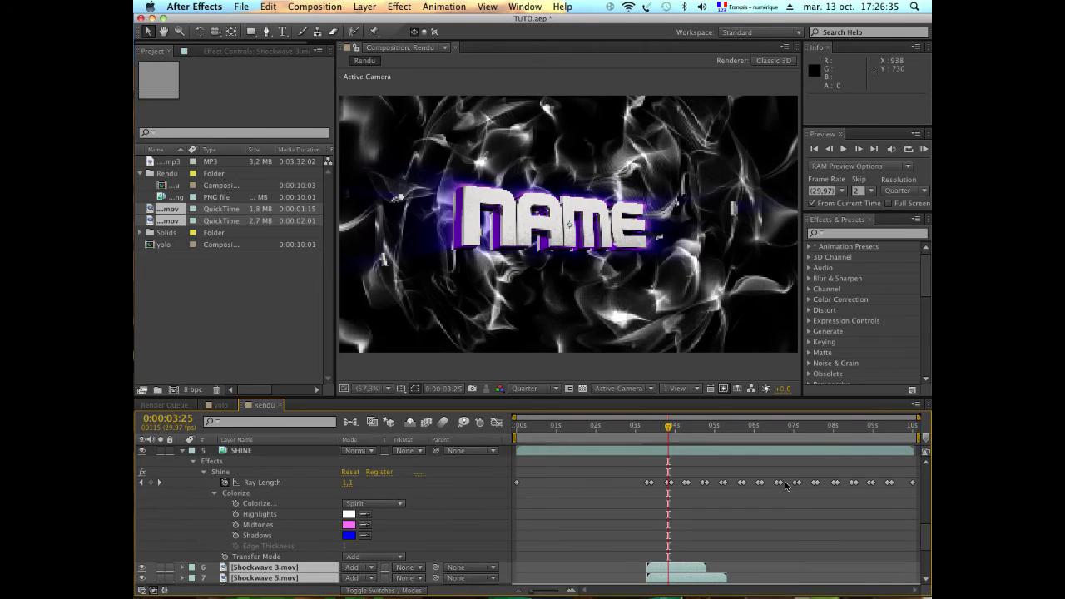
left_click(141, 450)
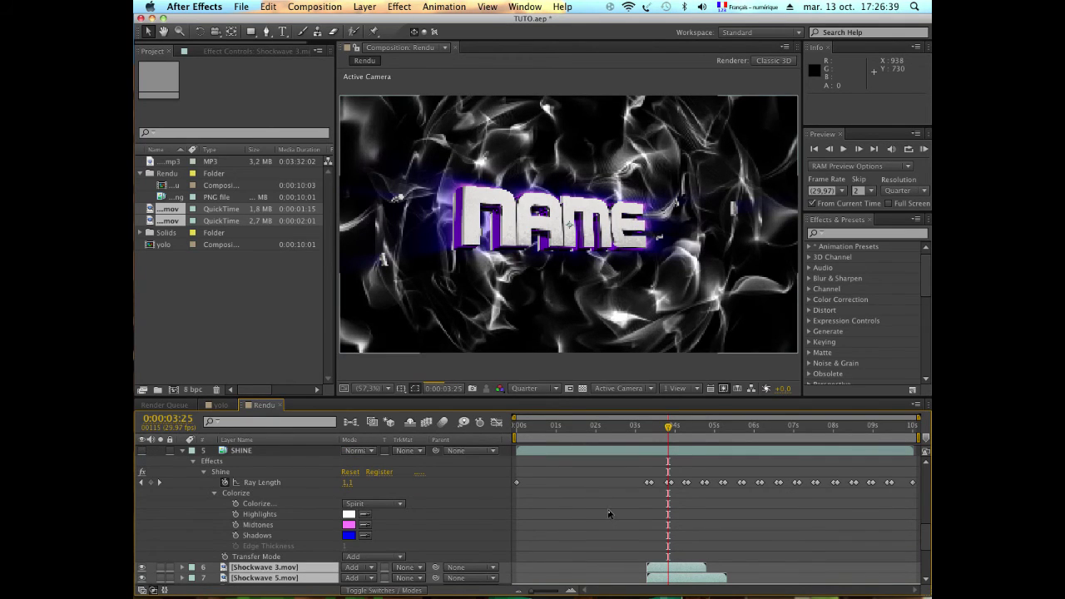
scroll(609, 513, "down", 3)
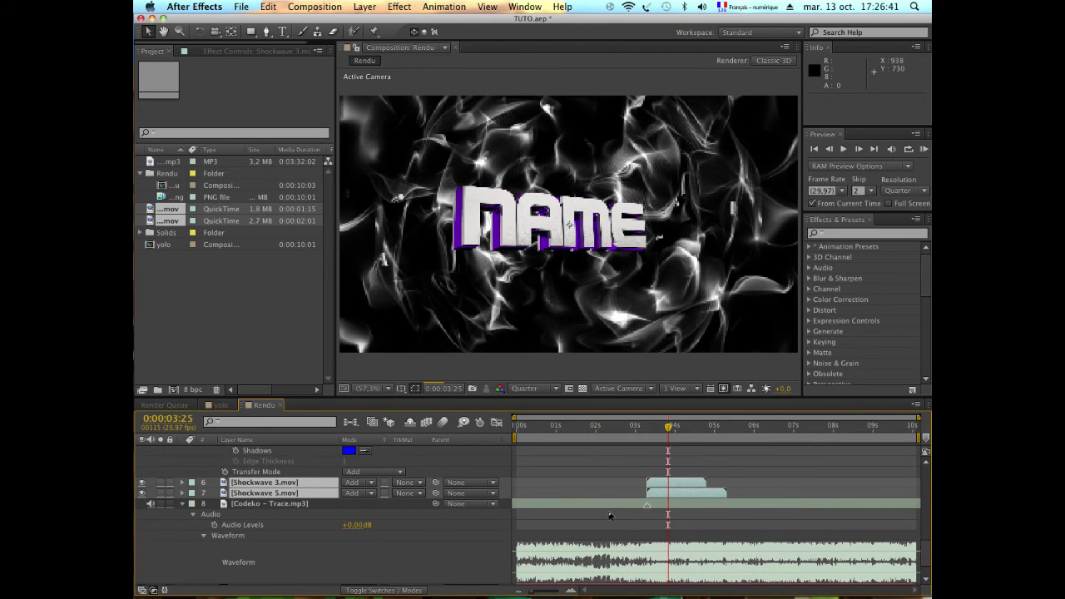
scroll(608, 515, "down", 3)
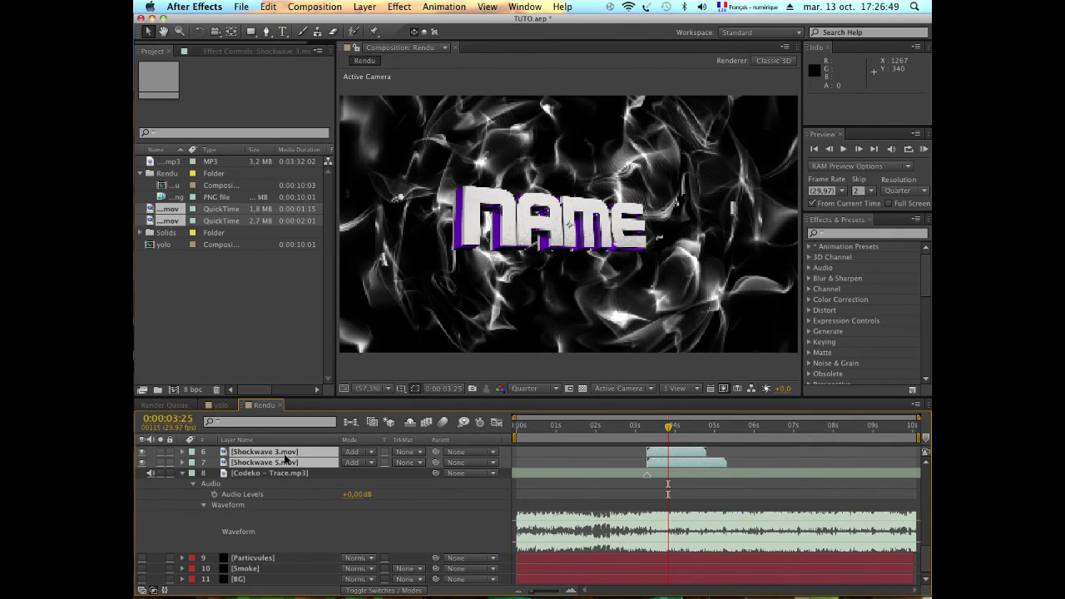
key("Home")
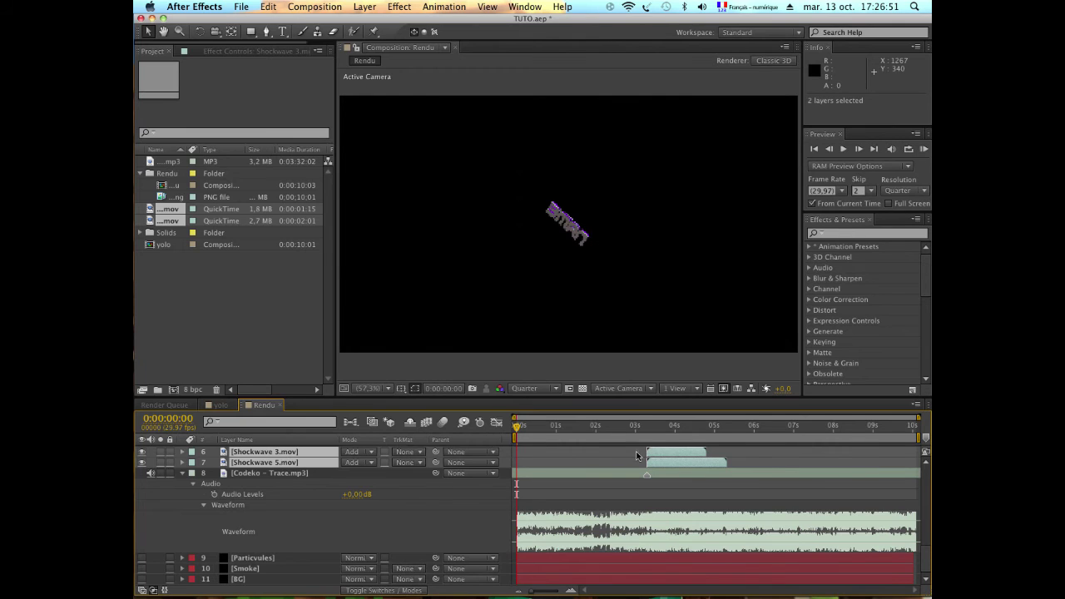
left_click(613, 456)
left_click(257, 452)
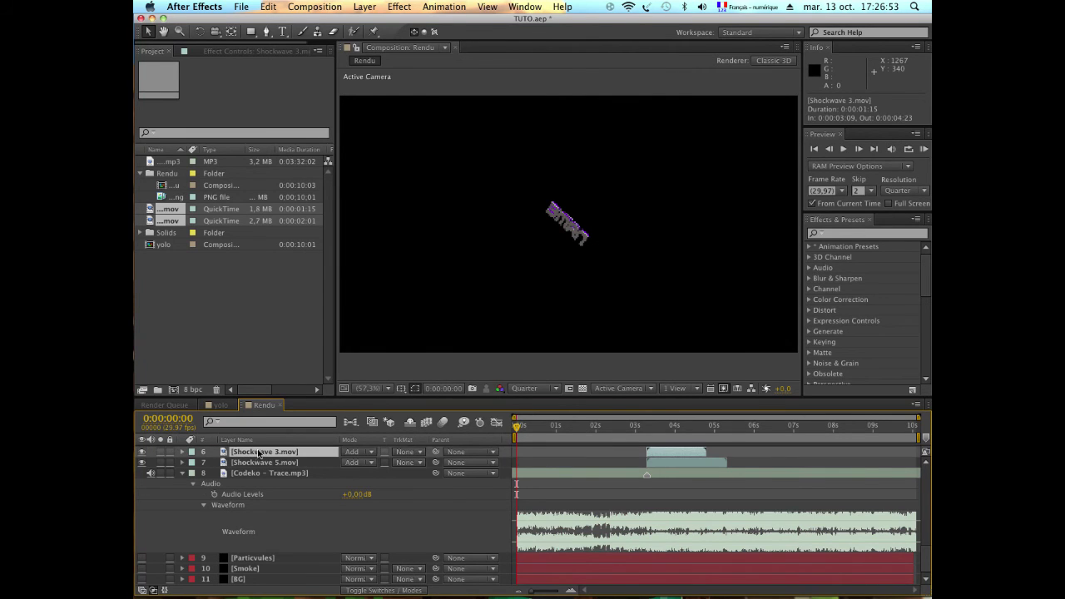
Apply the Color Correction > Change to Color effect to Shockwave 3
left_click(408, 6)
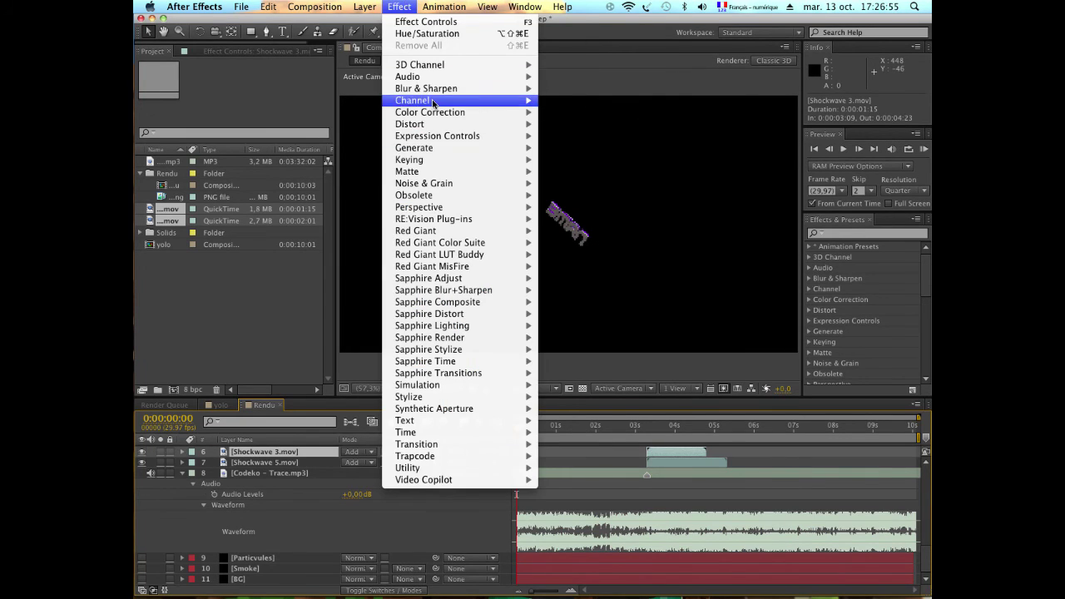
mouse_move(431, 112)
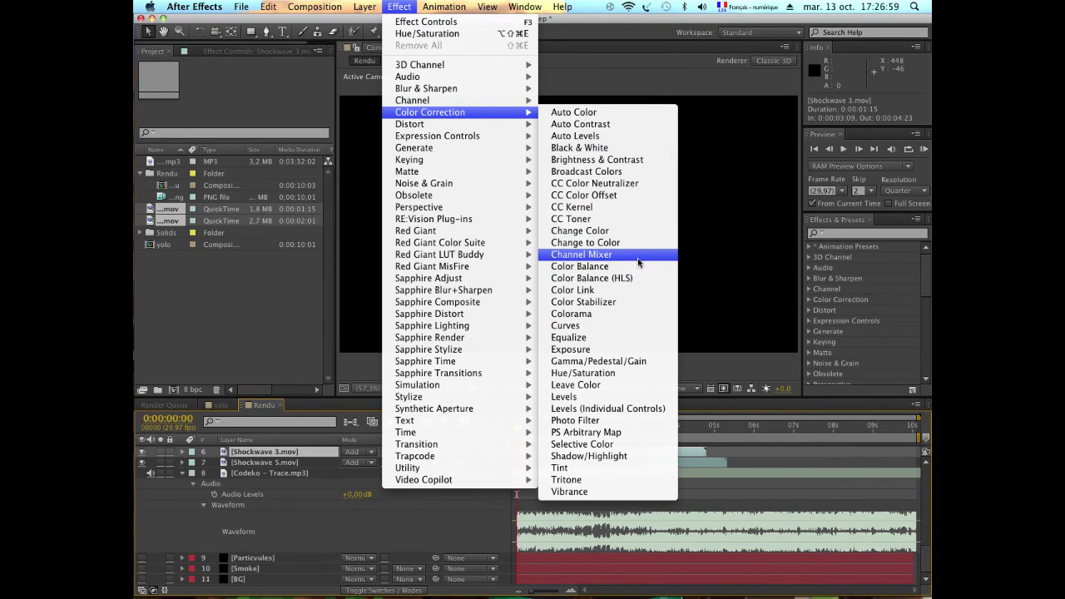
left_click(640, 242)
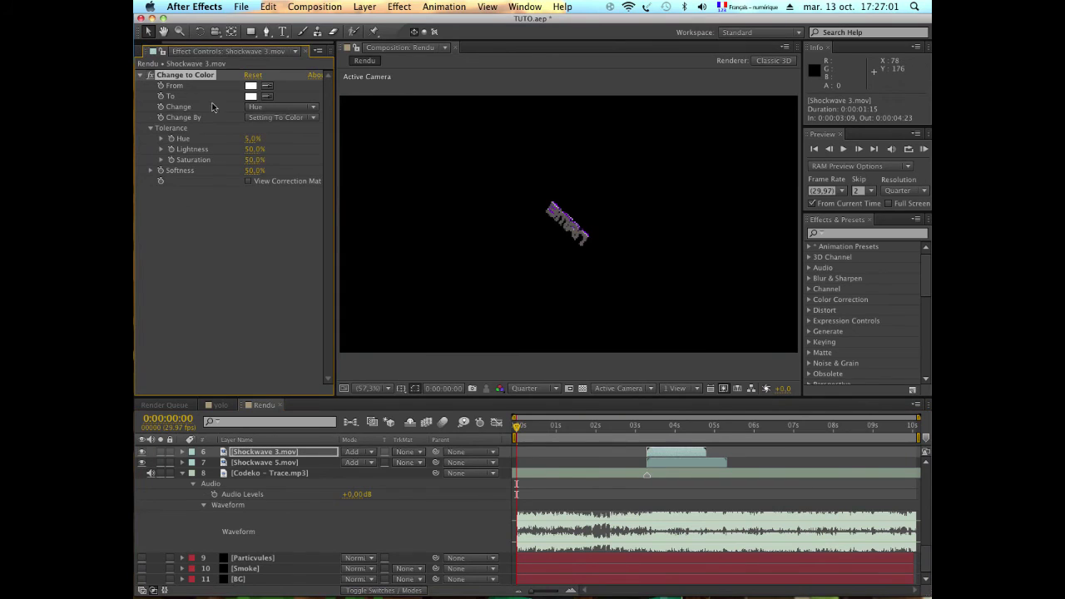
Set the To colour to purple 6C00FF and Change to Hue & Saturation
left_click(248, 97)
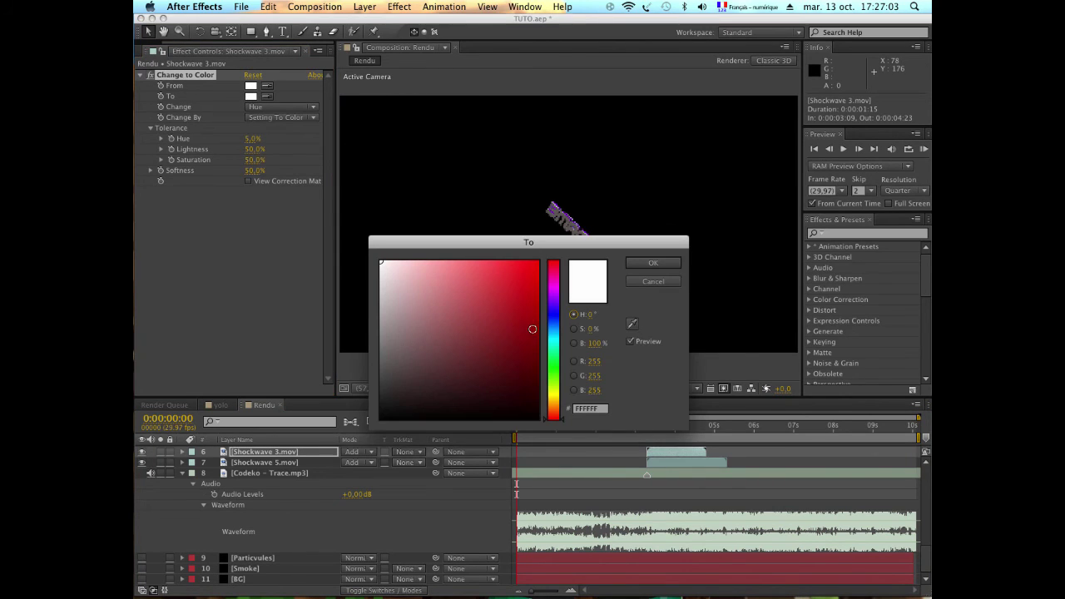
left_click(553, 304)
left_click_drag(502, 280, 697, 231)
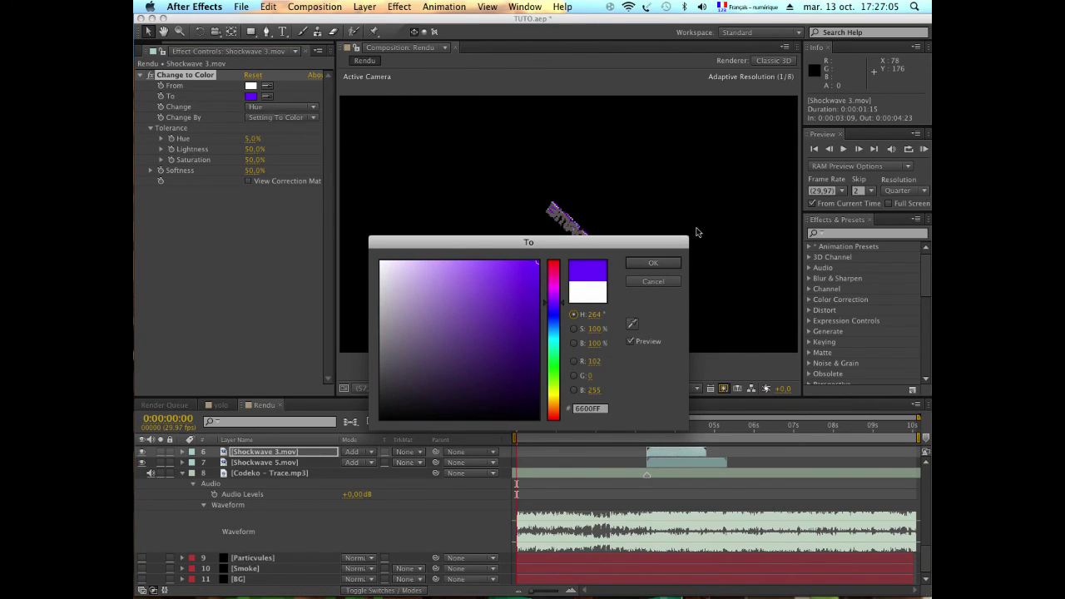
left_click(559, 302)
left_click(641, 263)
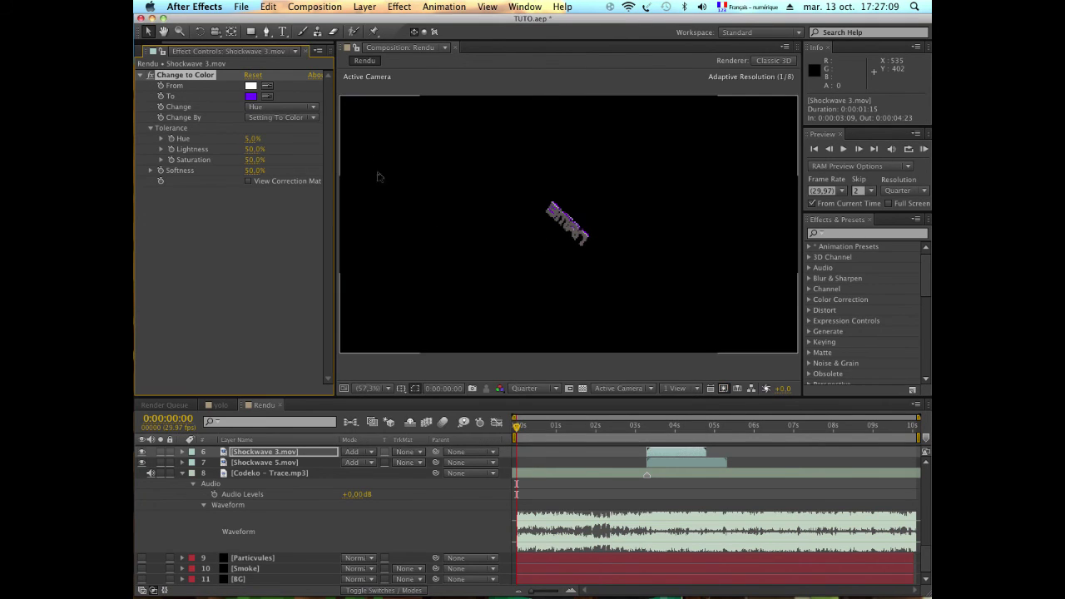
left_click(277, 112)
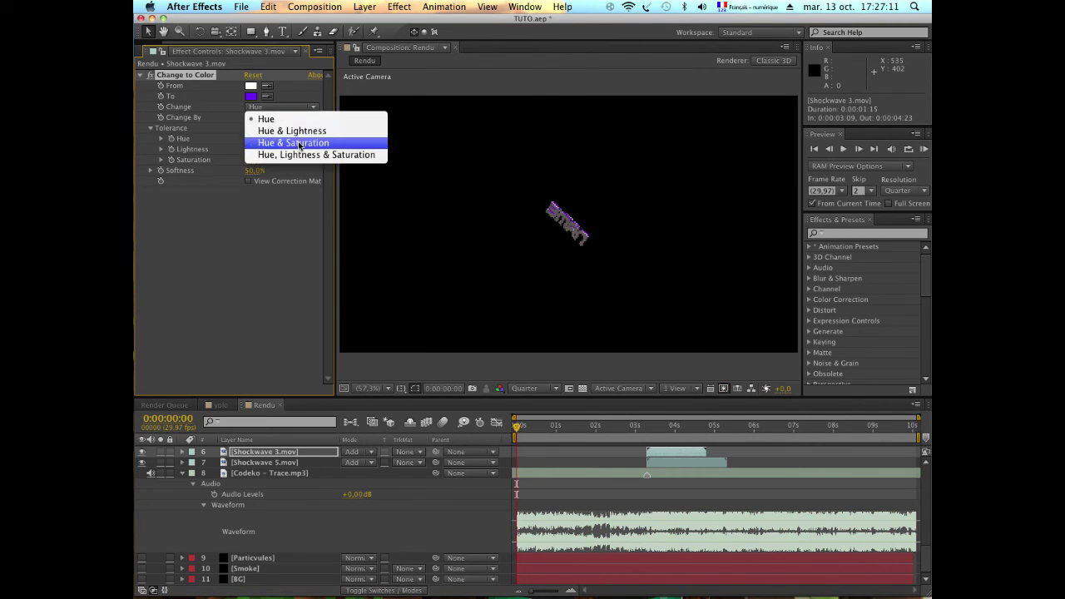
left_click(300, 143)
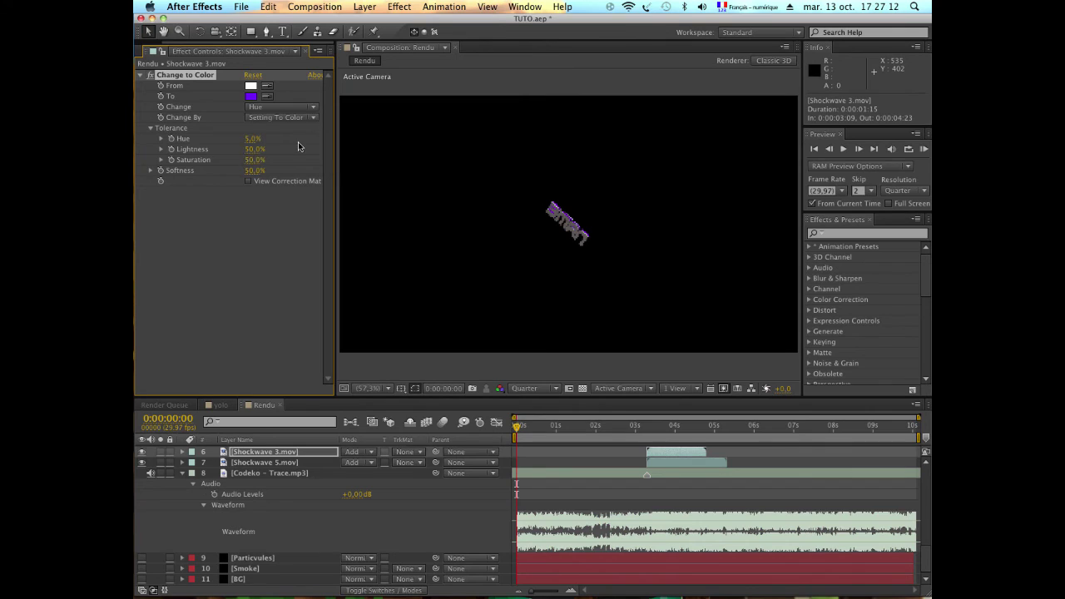
Jump near 04s, select Shockwave 3 and Shockwave 5, and show the layer switches instead of modes
left_click(665, 426)
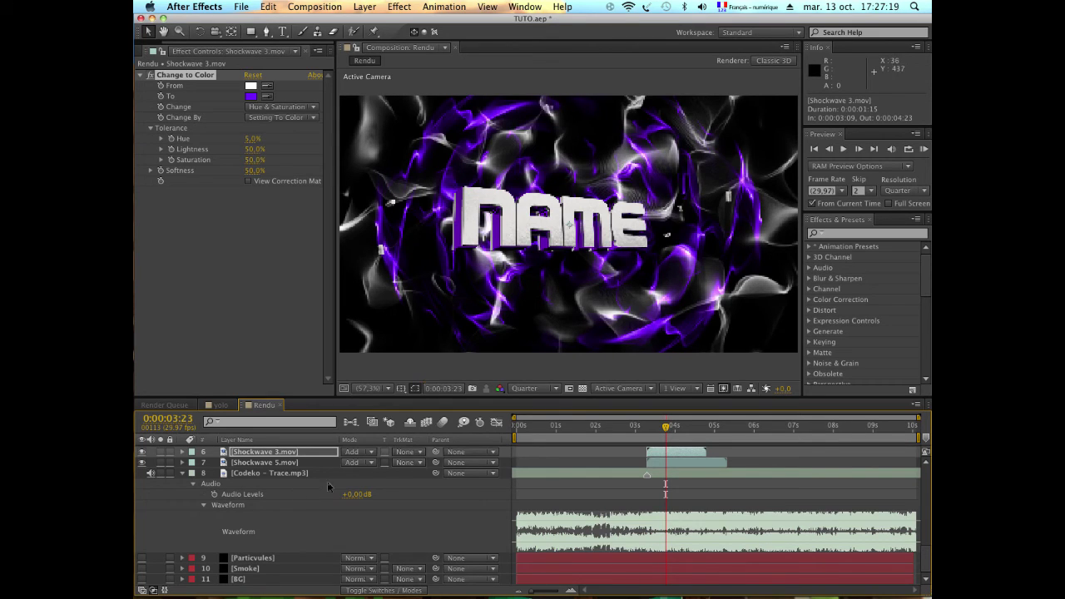
scroll(449, 519, "up", 1)
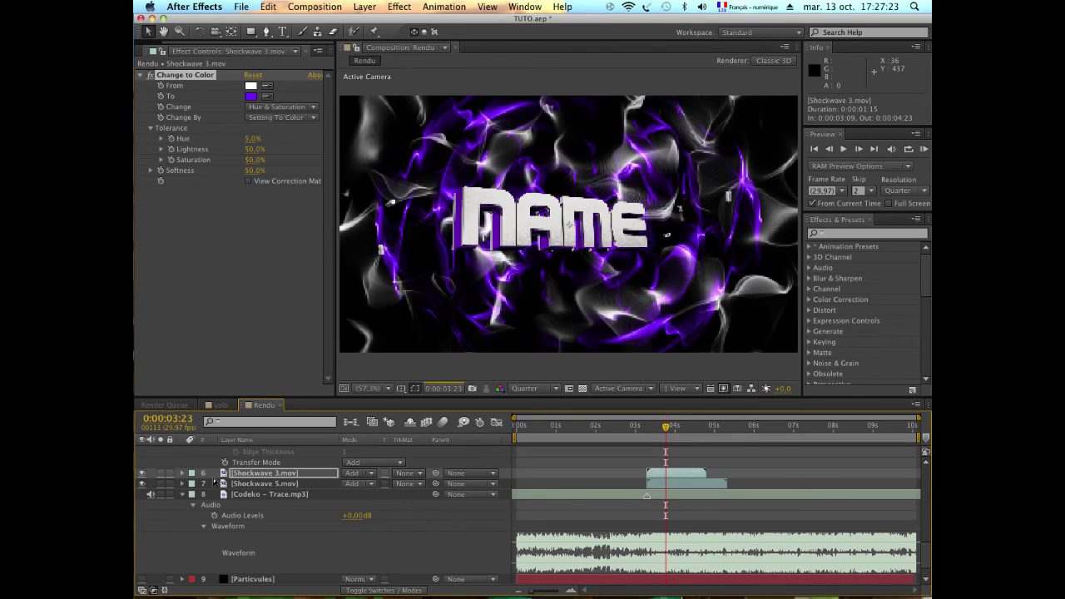
left_click(261, 474)
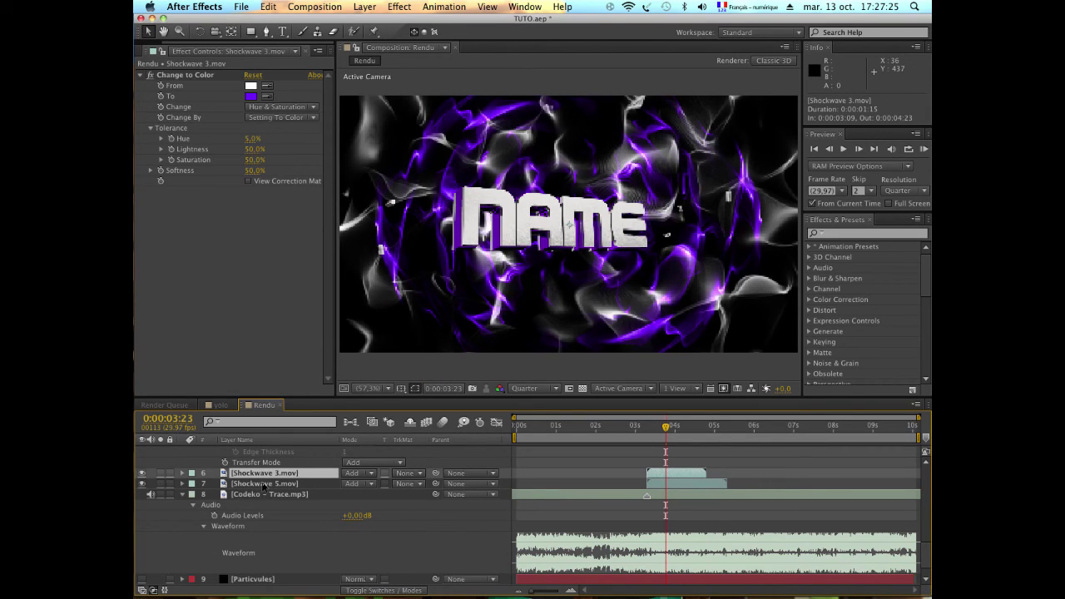
left_click(265, 484, "shift")
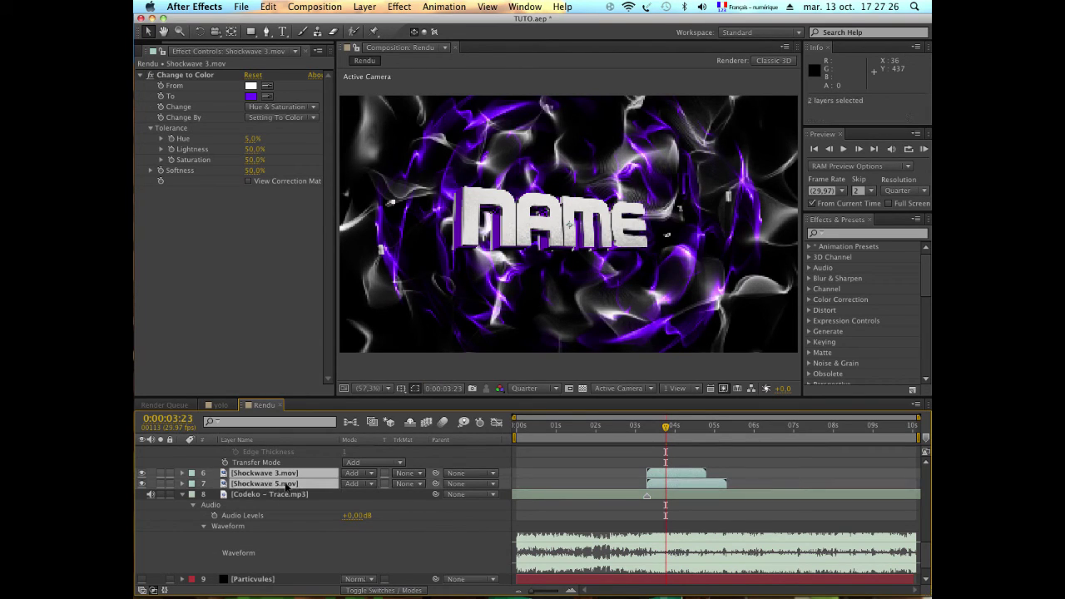
left_click(421, 591)
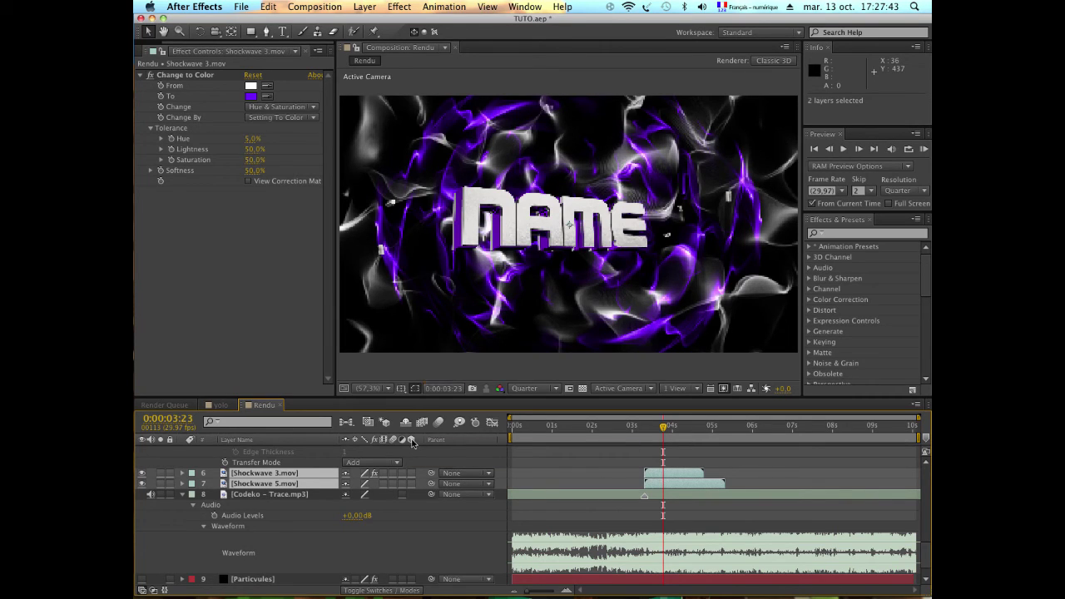
Turn on the 3D Layer switch for both Shockwave layers and check Shockwave 3's transform
left_click(411, 483)
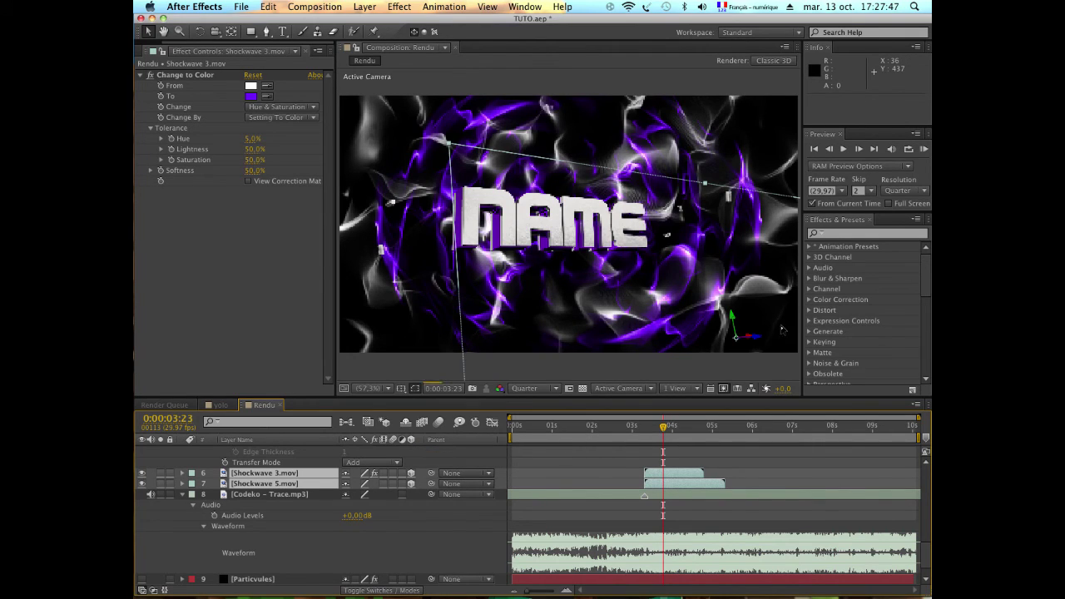
left_click_drag(773, 333, 766, 337)
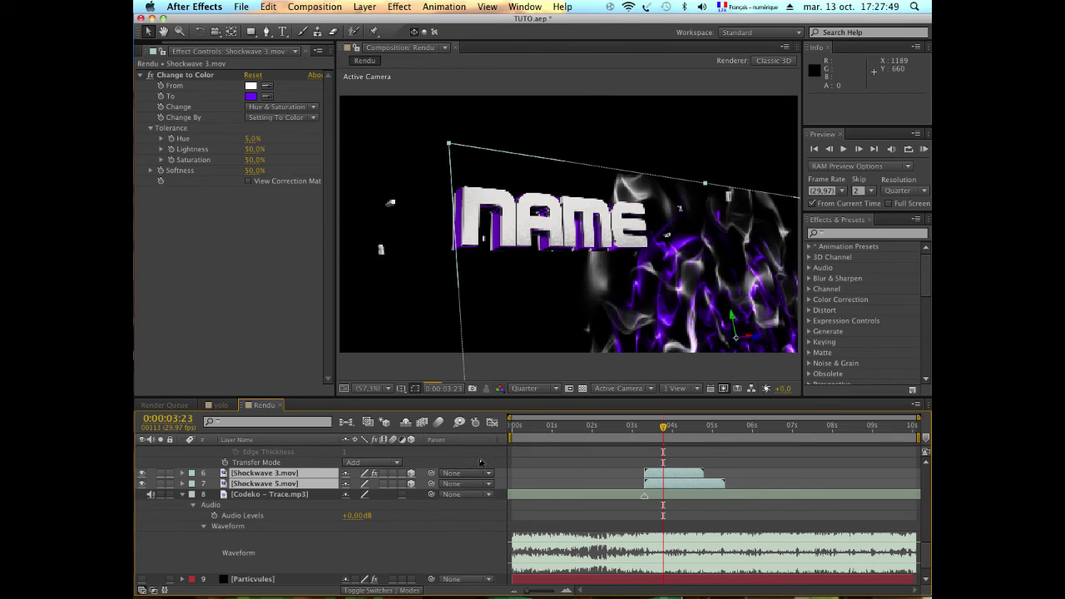
left_click(182, 473)
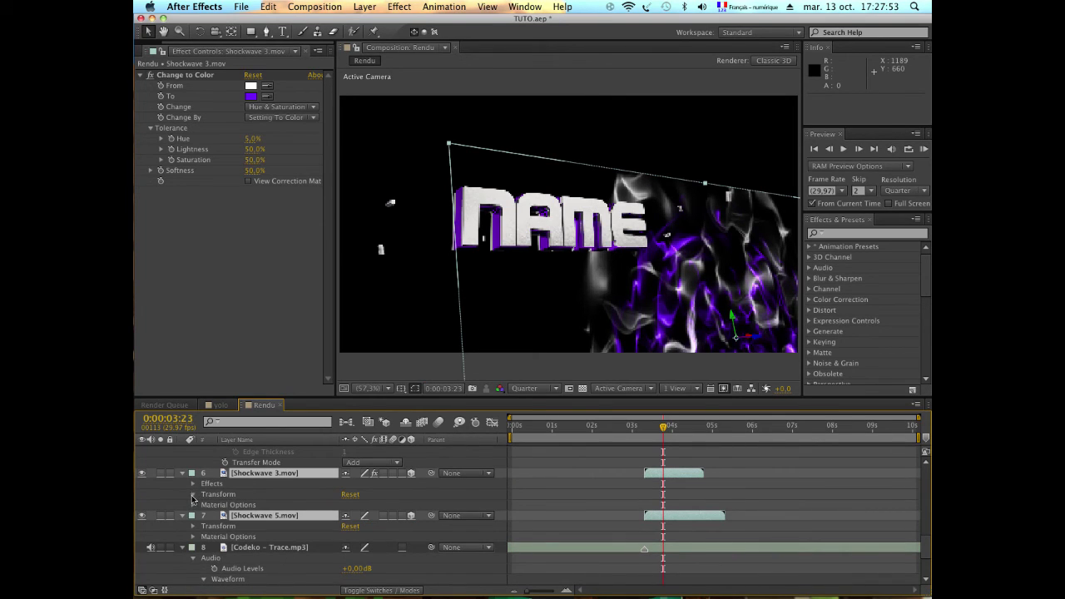
left_click(193, 495)
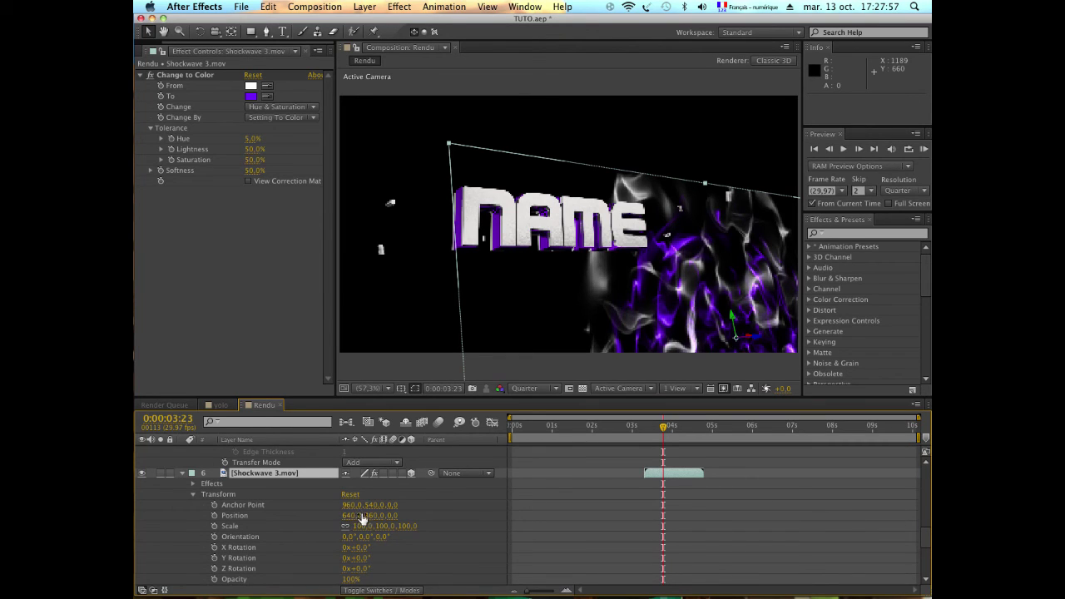
left_click(183, 472)
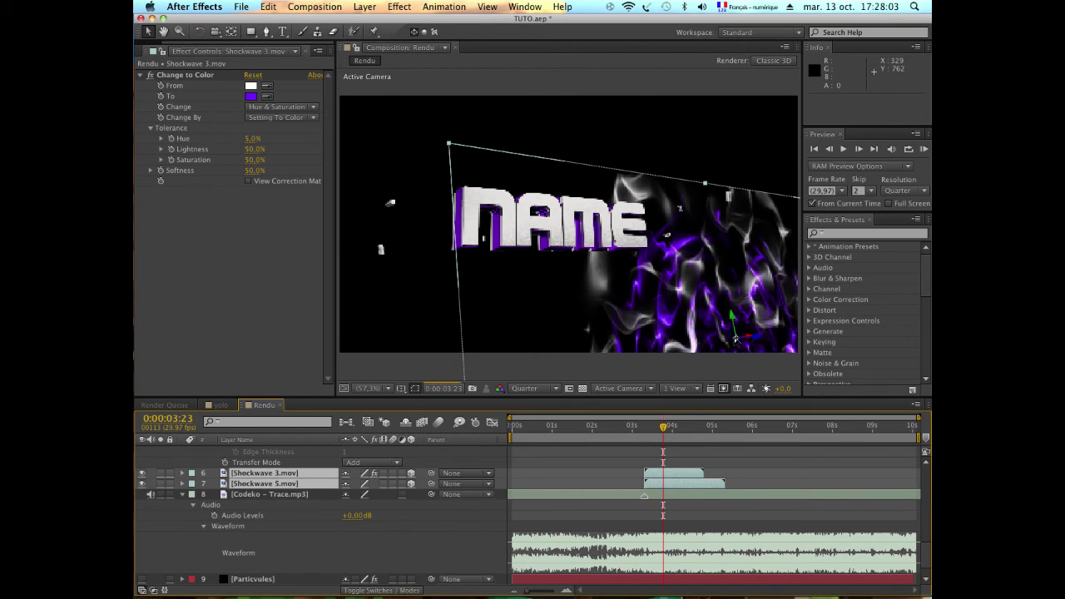
Drag Shockwave 3 in the viewer until it is centred around the NAME text, then reselect both shockwaves
mouse_move(698, 325)
left_mouse_down()
mouse_move(572, 242)
mouse_move(760, 213)
left_mouse_up()
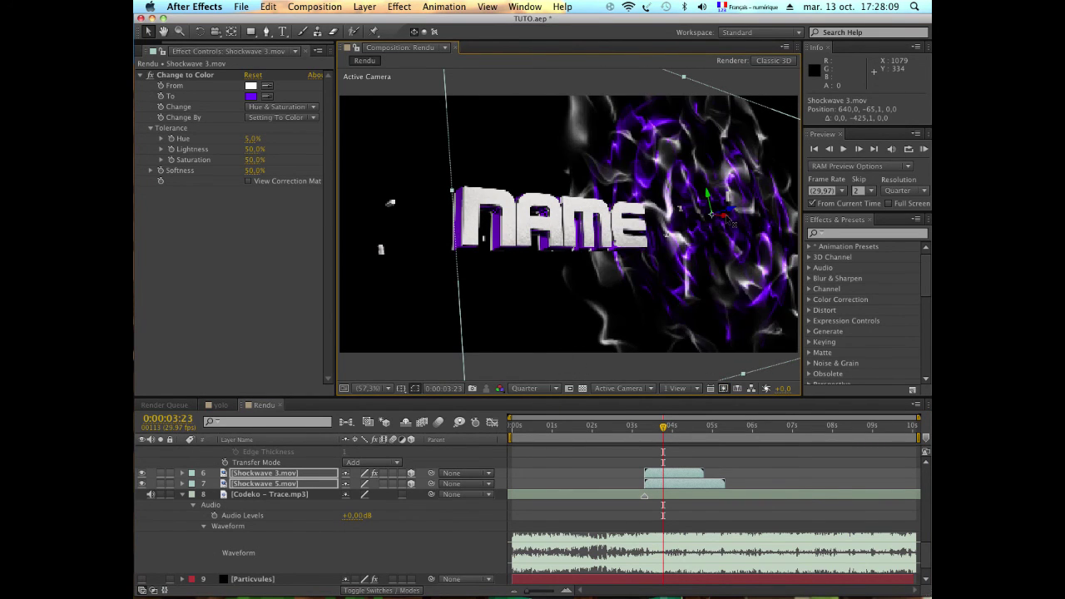
left_click_drag(729, 218, 493, 231)
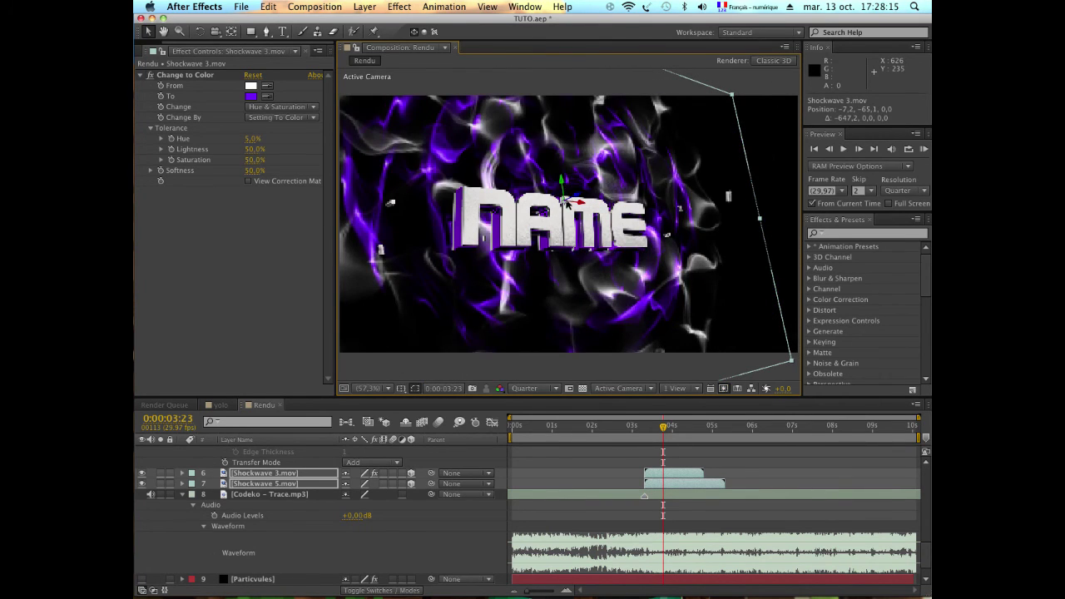
left_click_drag(563, 201, 566, 215)
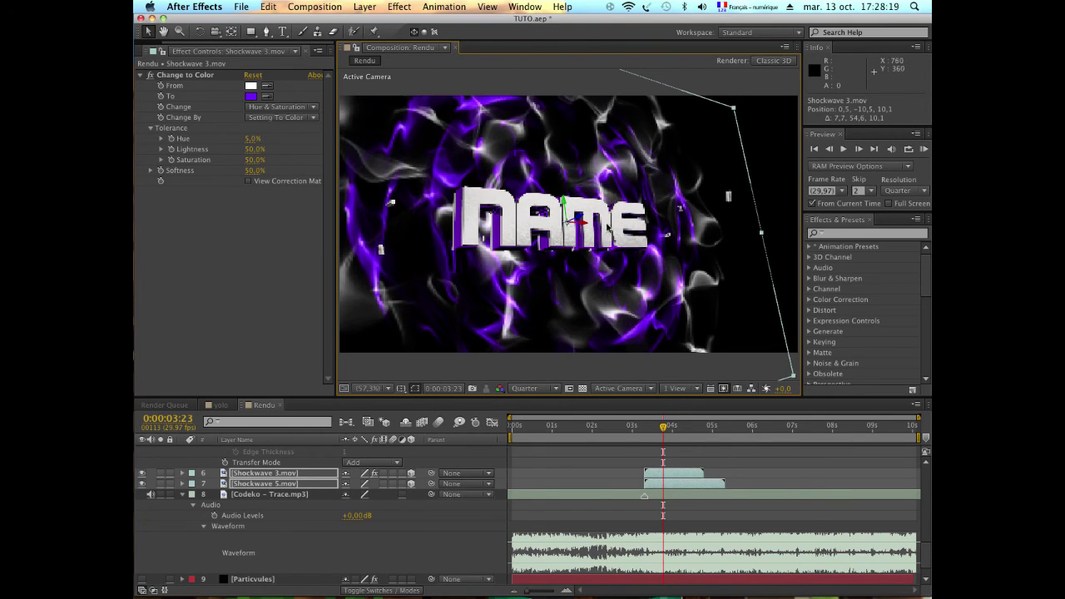
left_click(178, 482)
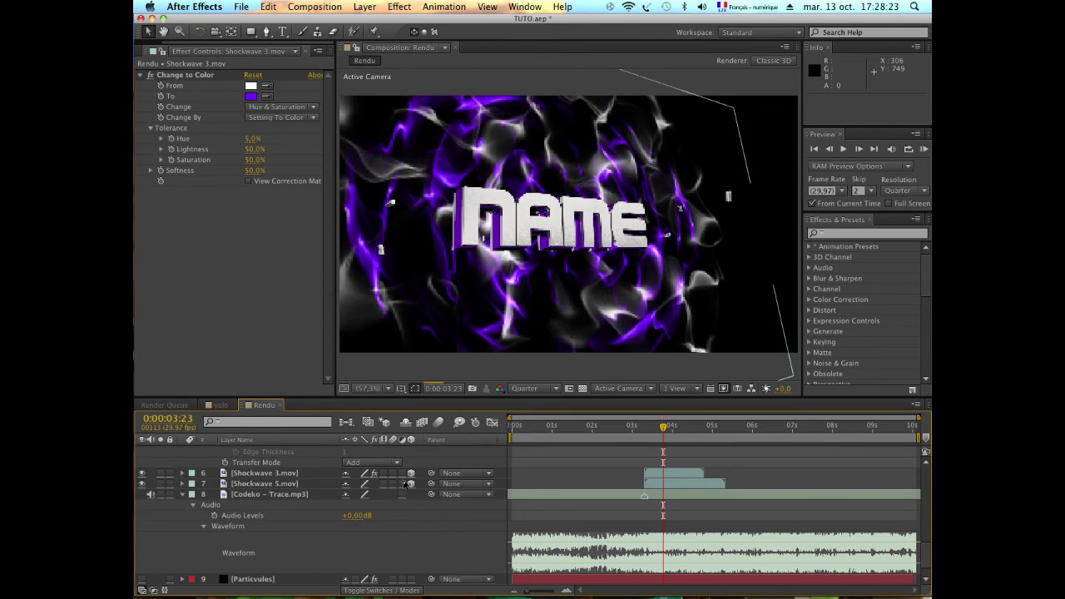
left_click(297, 473)
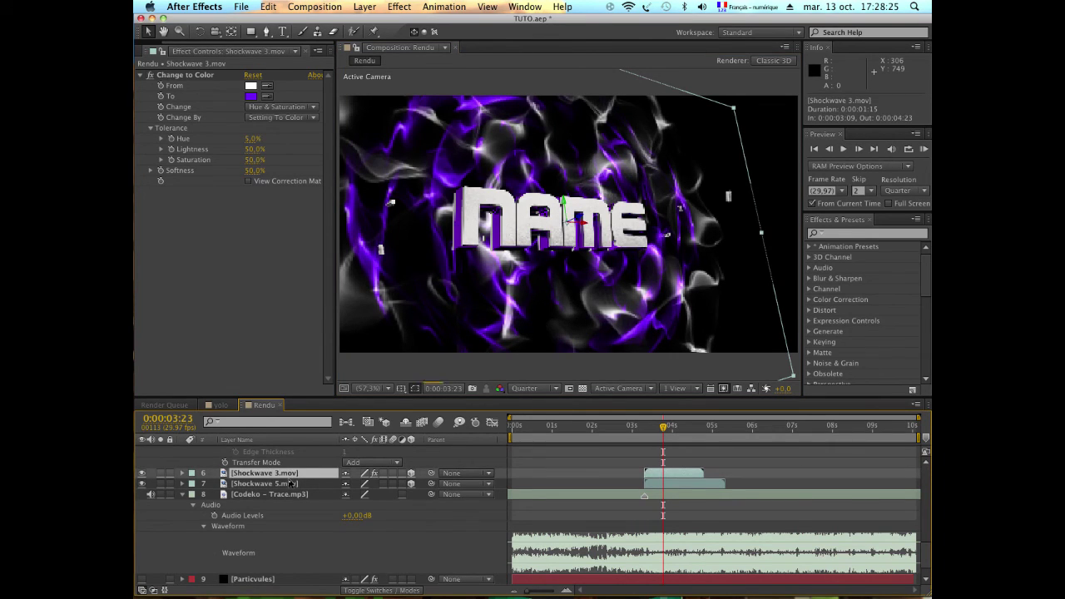
left_click(221, 484, "shift")
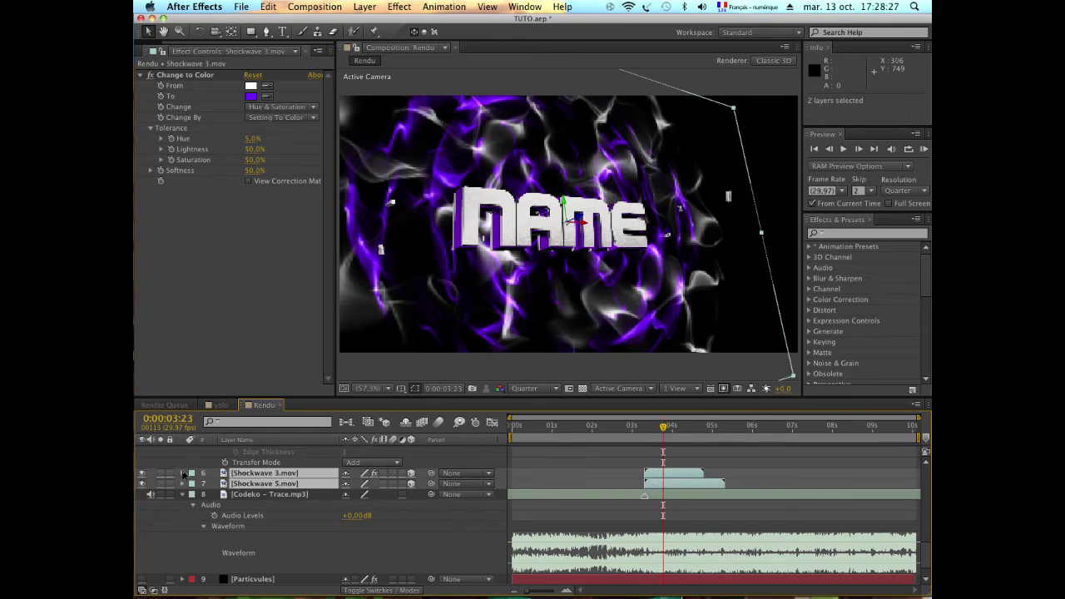
In Shockwave 3's Transform, keep X Rotation at 0° and set Y Rotation to 20°
left_click(183, 473)
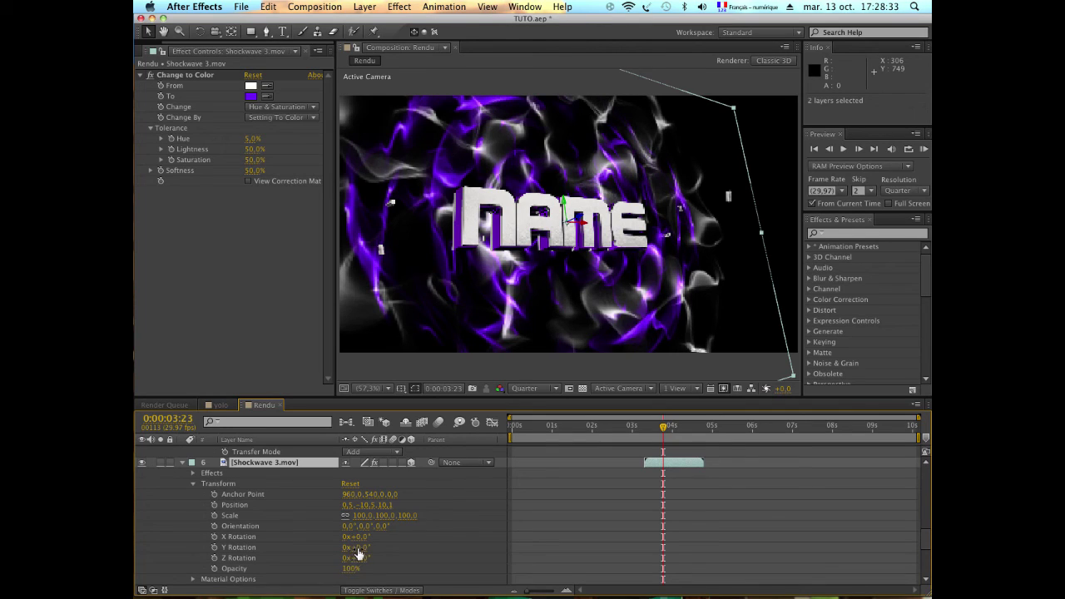
left_click_drag(361, 536, 392, 543)
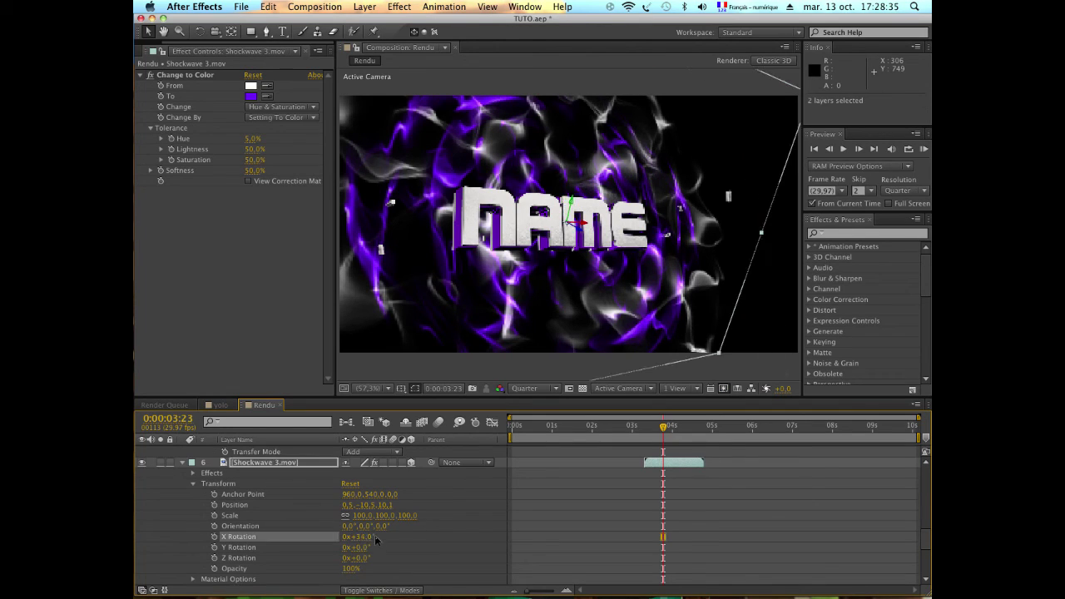
left_click(366, 539)
type("0")
key("Return")
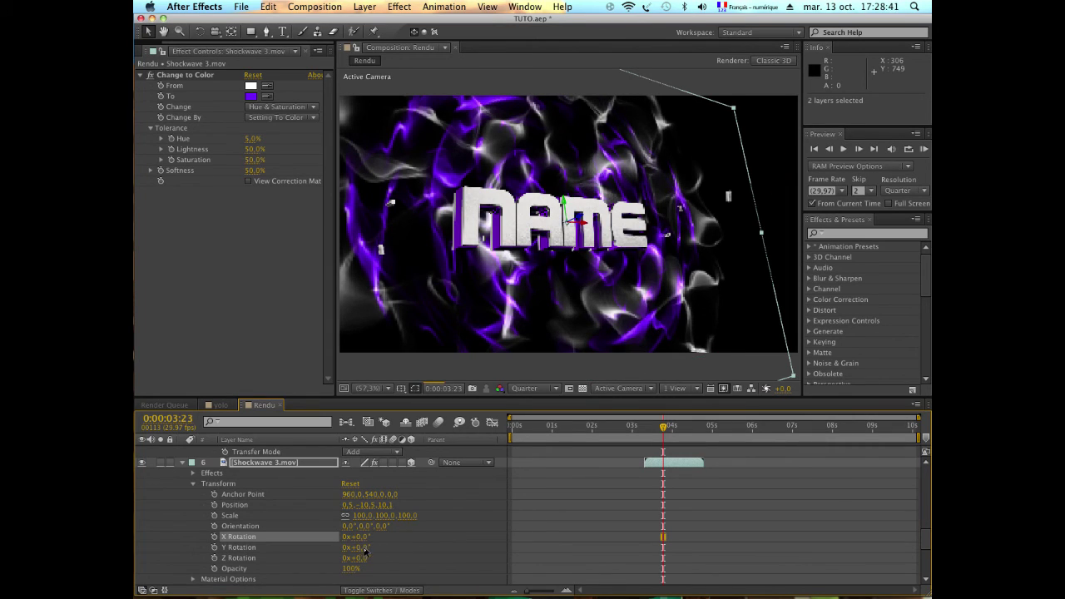
mouse_move(363, 547)
left_mouse_down()
mouse_move(391, 547)
mouse_move(371, 543)
left_mouse_up()
left_click(372, 545)
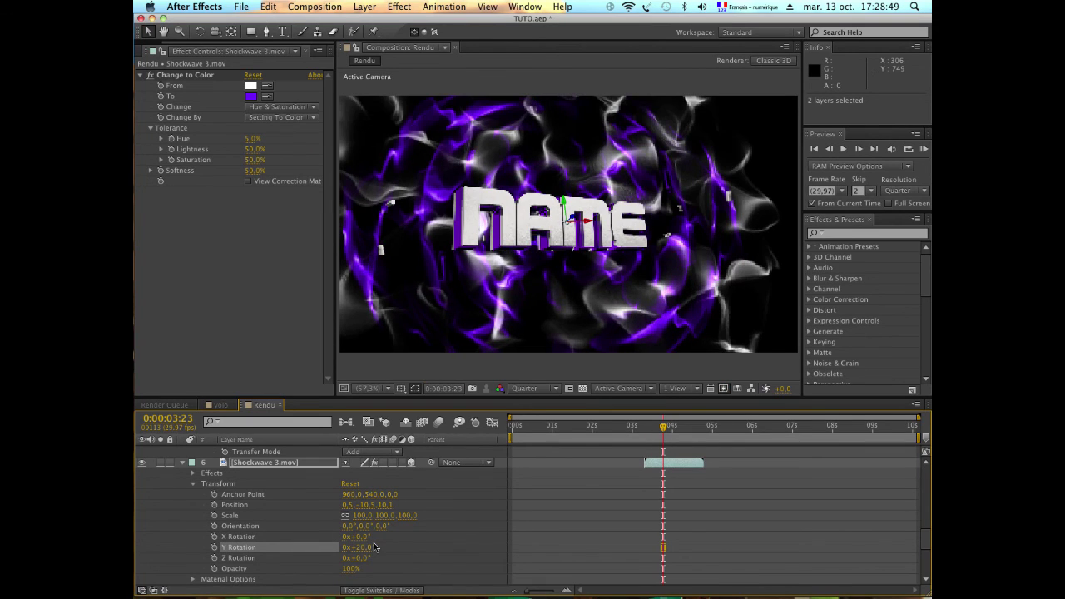
Preview the tilted shockwave at 04:16, 03:18 and 02:27
left_click(720, 480)
left_click(693, 428)
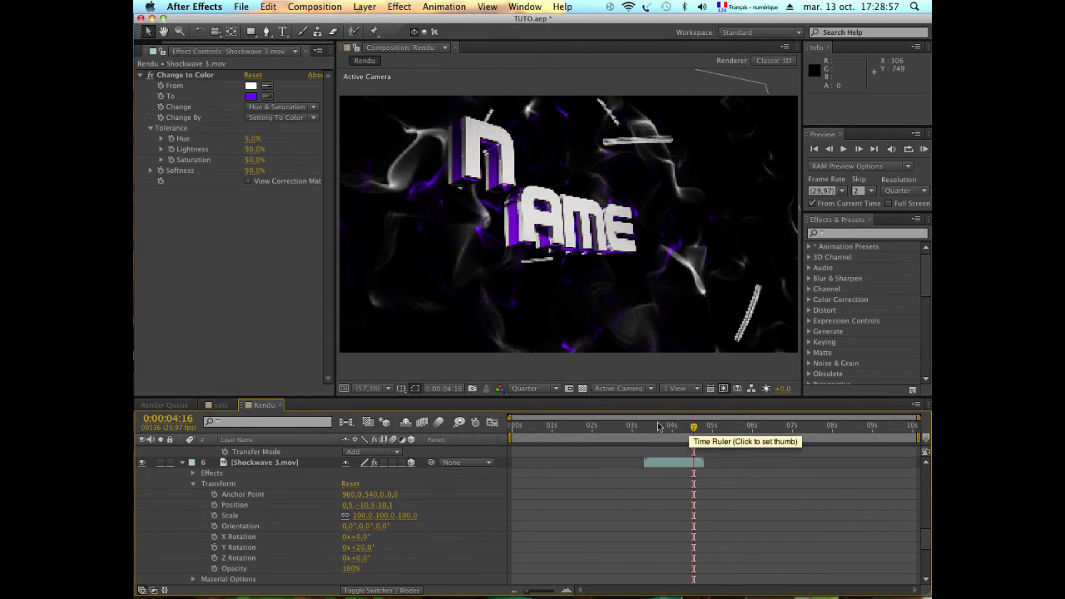
left_click(656, 427)
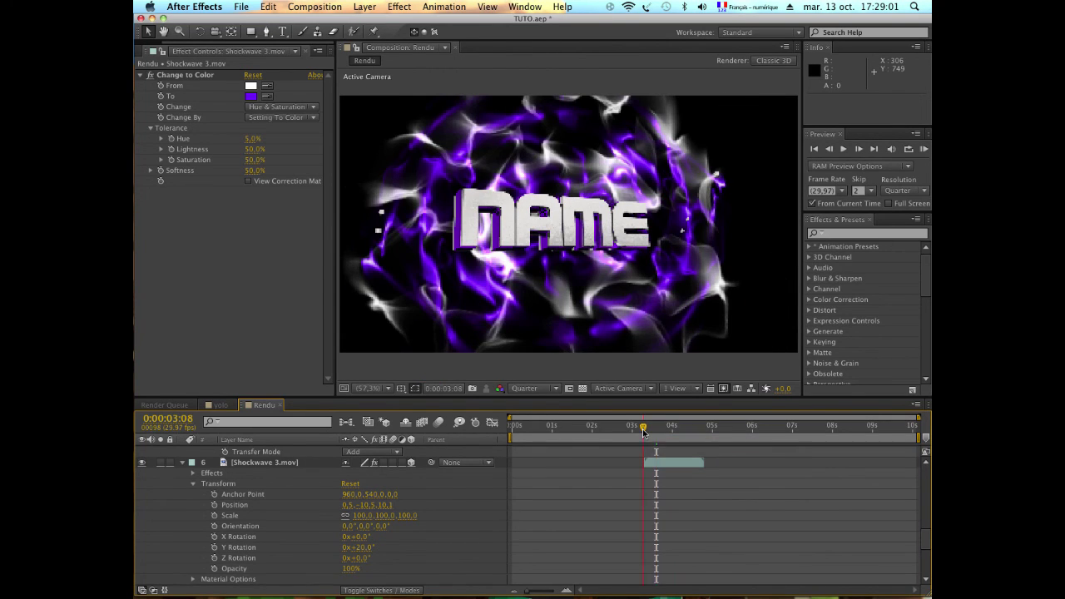
left_click_drag(657, 428, 628, 428)
Collapse the properties of Adjustment Layer 2, SHINE, both shockwaves and the Codeko audio layer
scroll(596, 458, "up", 5)
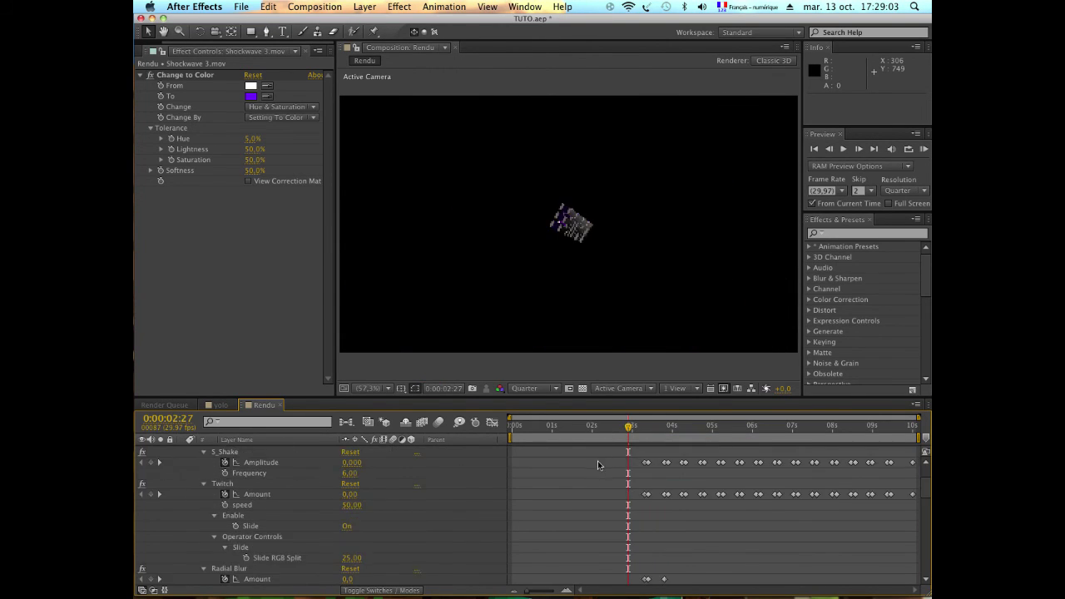
scroll(598, 461, "up", 5)
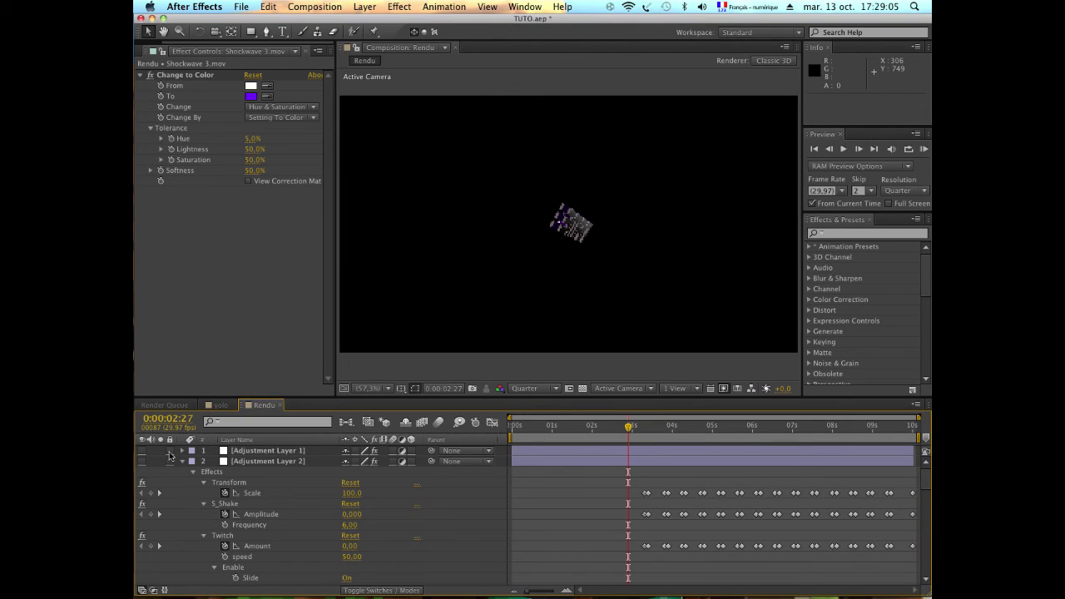
left_click(183, 461)
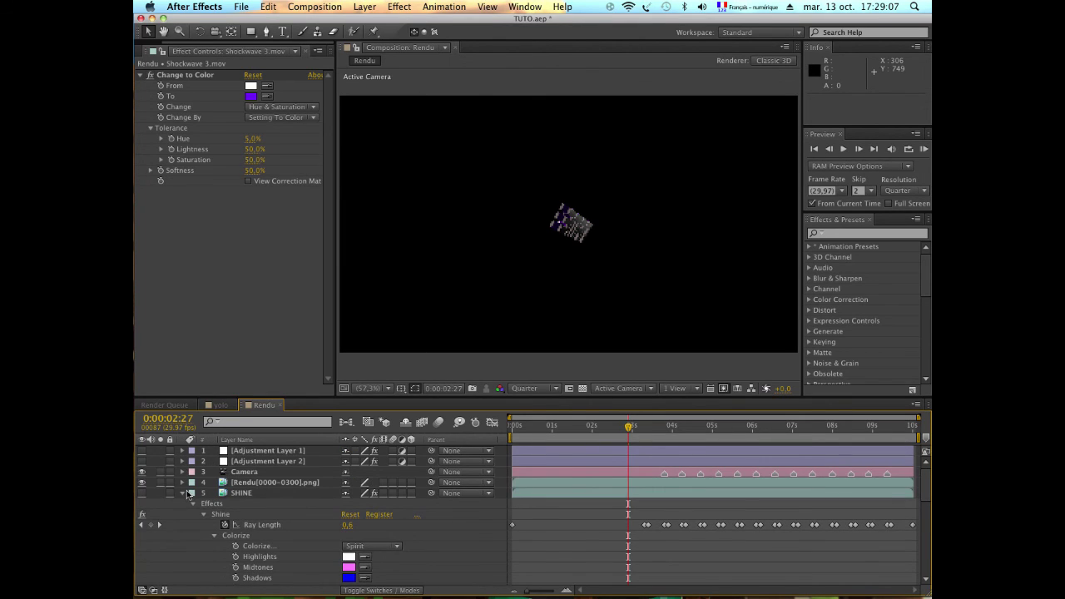
left_click(185, 493)
left_click(185, 513)
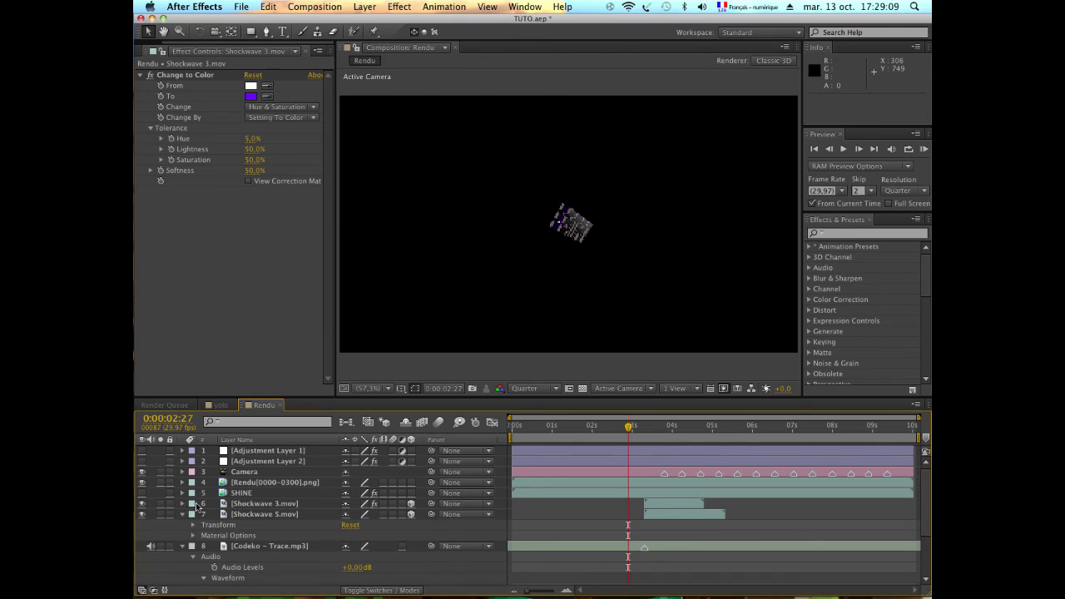
left_click(183, 515)
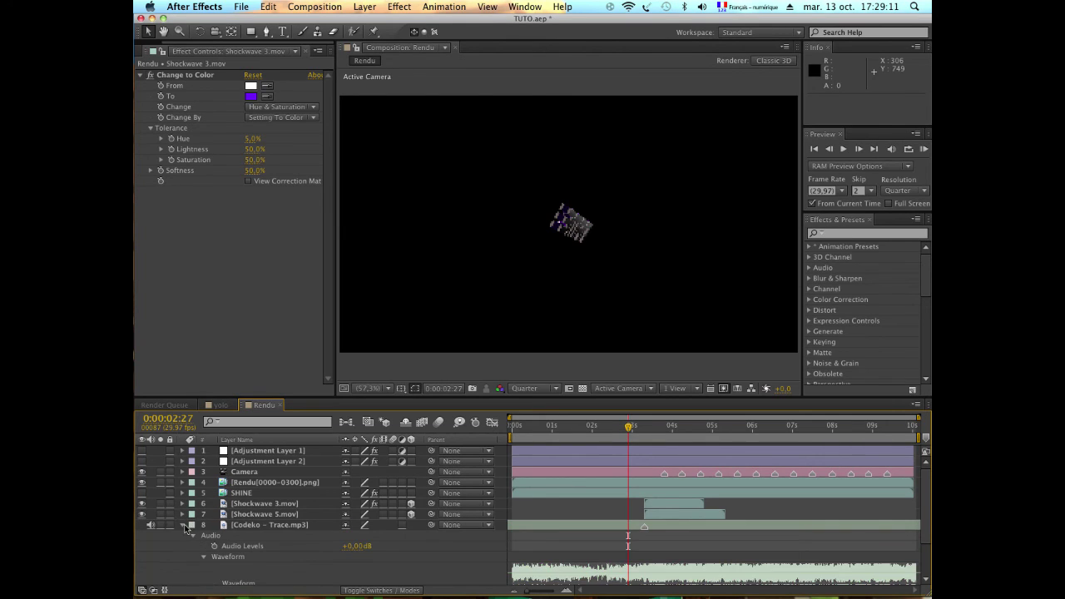
left_click(185, 525)
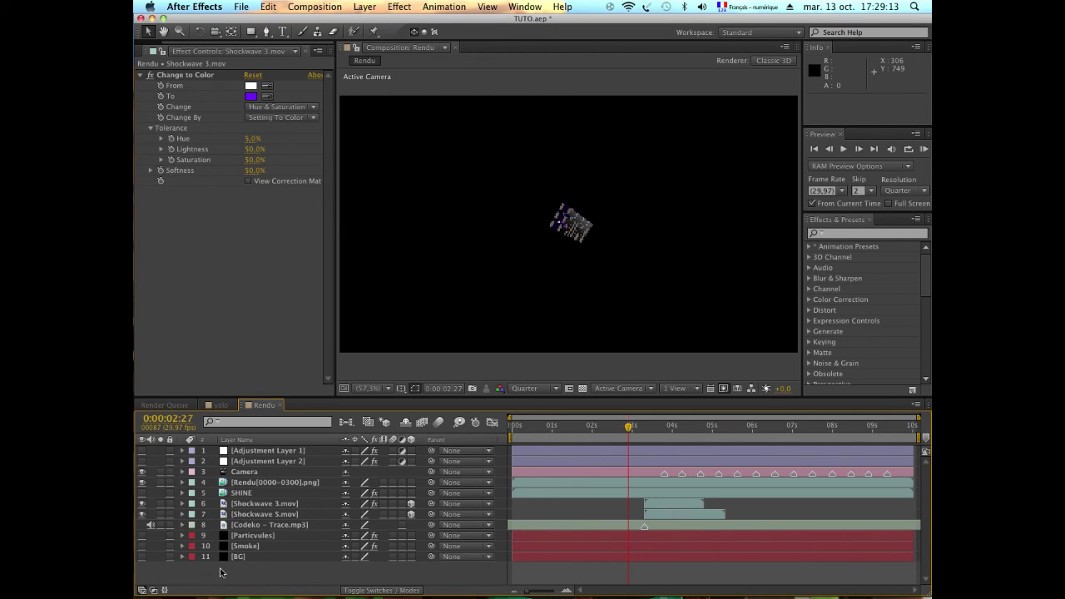
Turn visibility back on for the hidden layers and move Smoke up to second in the stack
left_click_drag(141, 556, 142, 450)
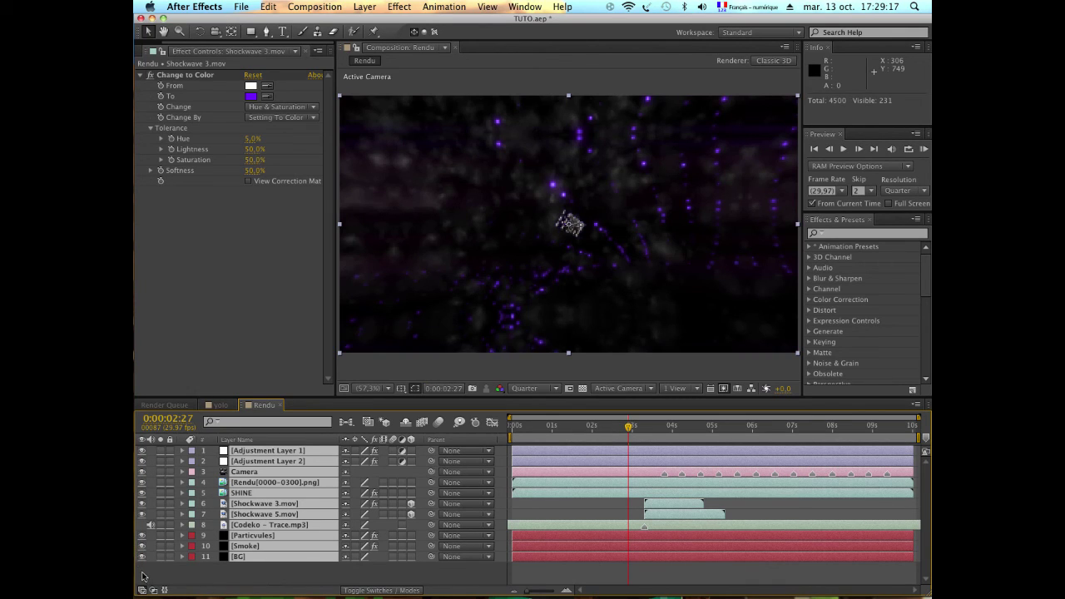
left_click(411, 572)
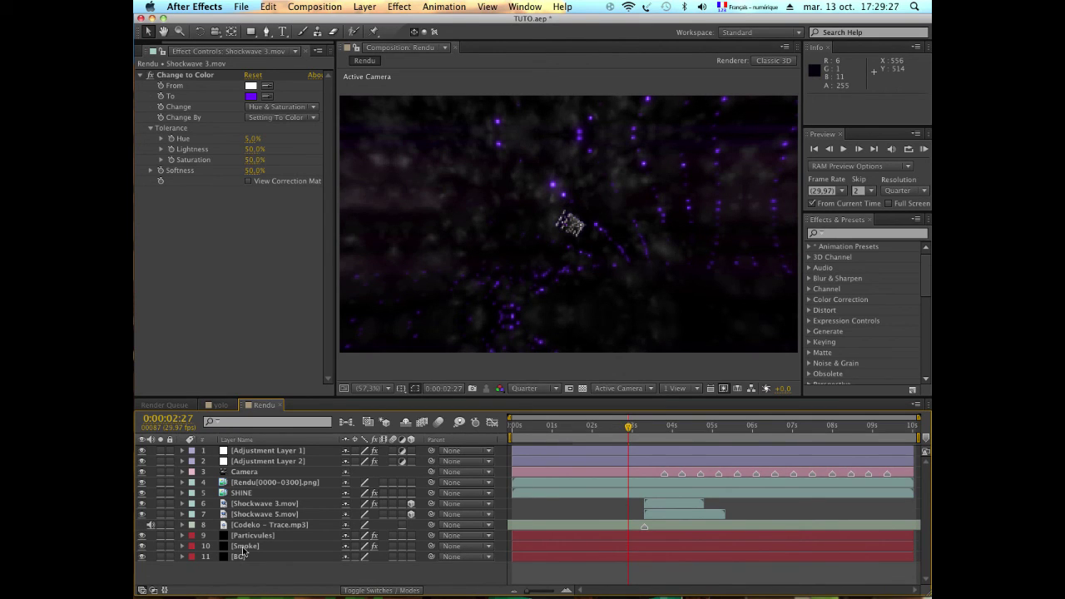
left_click_drag(244, 546, 335, 460)
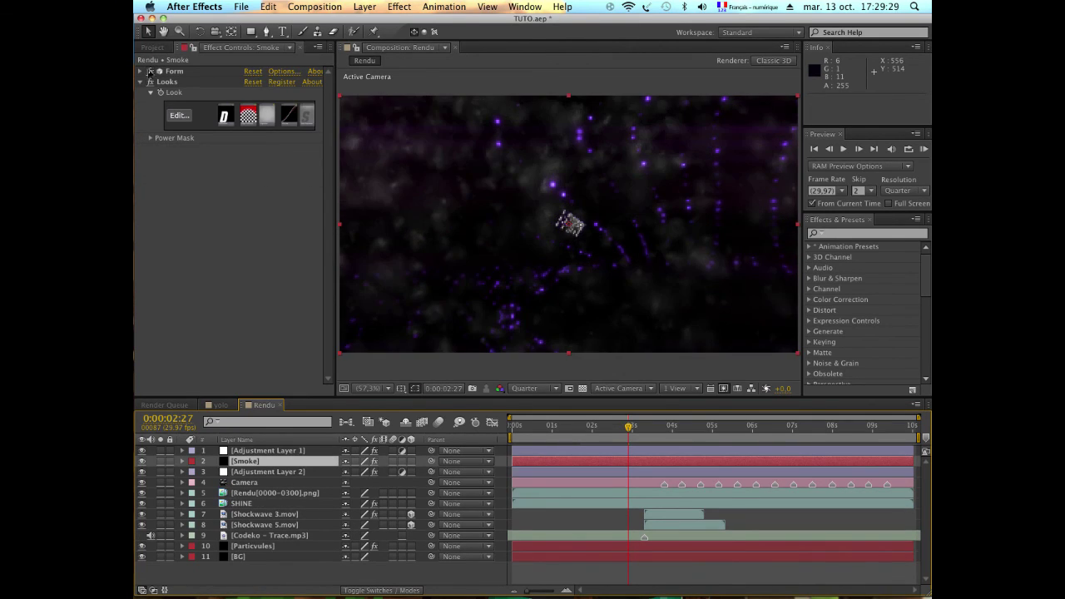
left_click(177, 116)
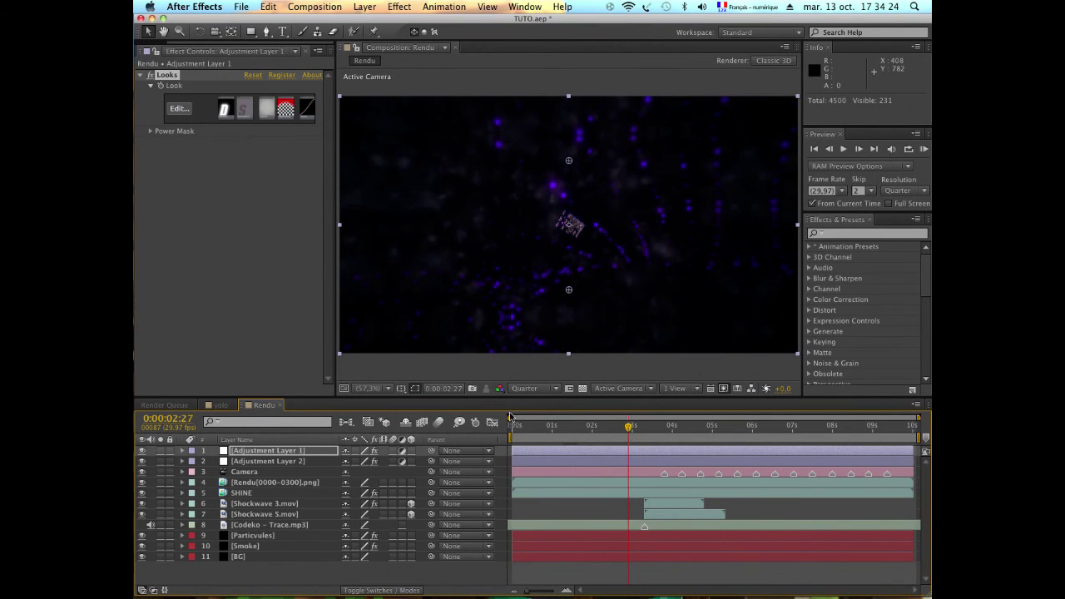
left_click(529, 394)
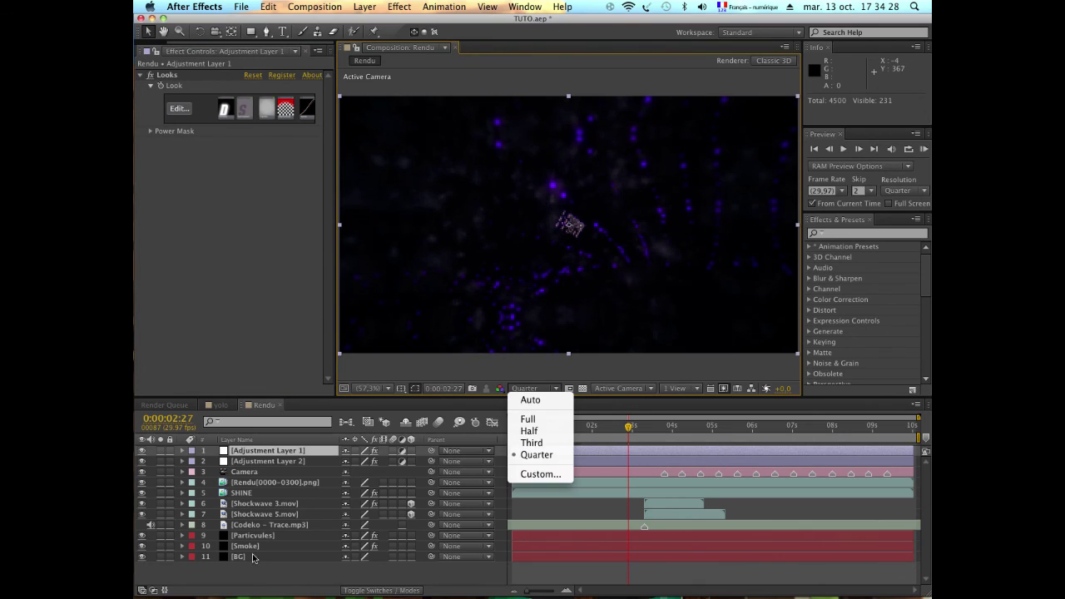
key("Escape")
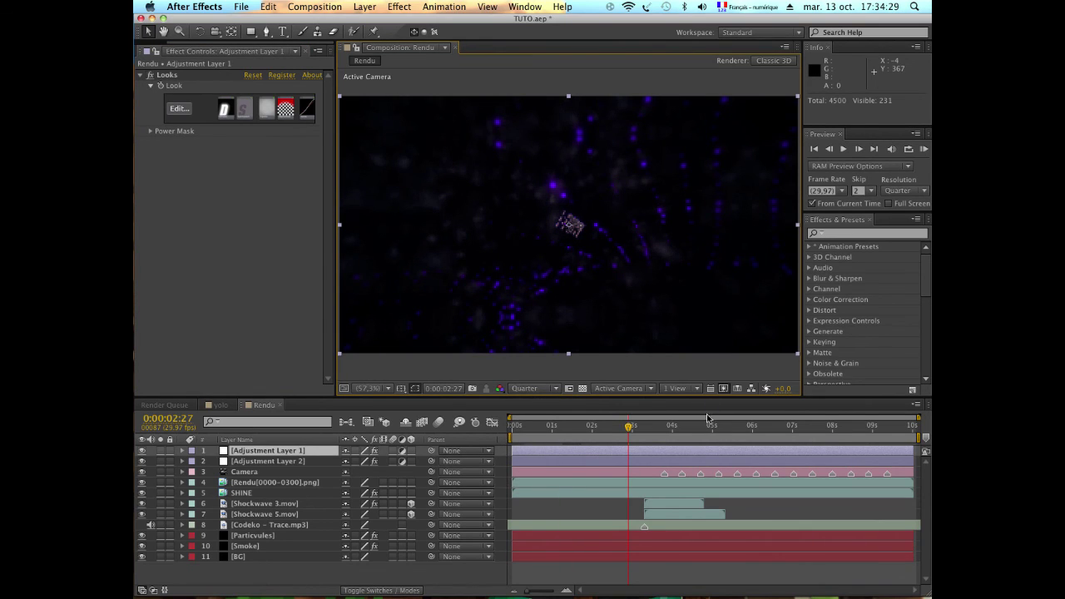
left_click(704, 425)
left_click_drag(703, 426, 722, 425)
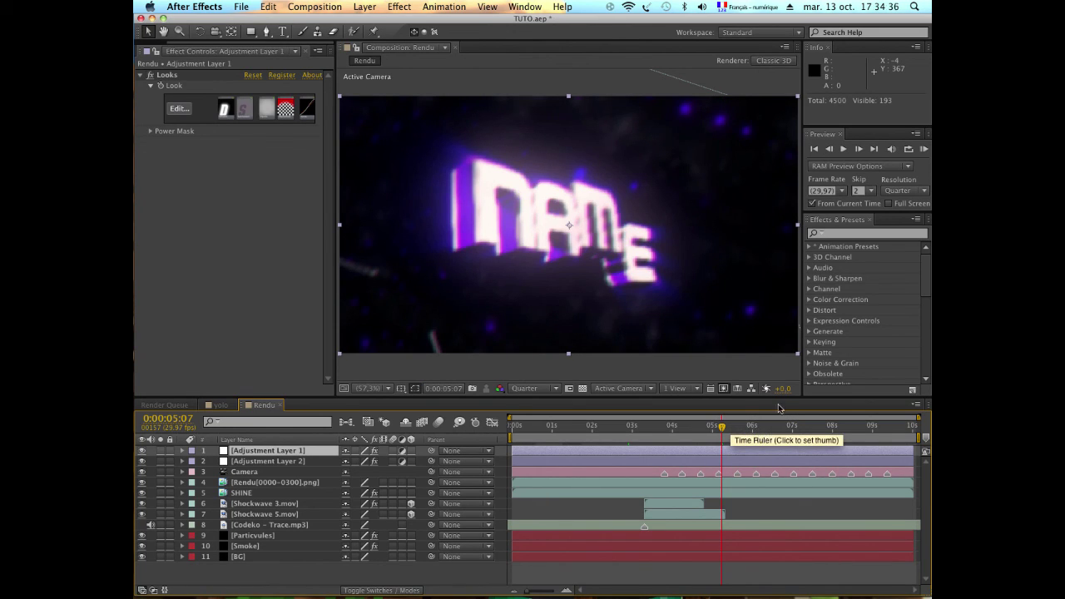
left_click_drag(763, 427, 782, 427)
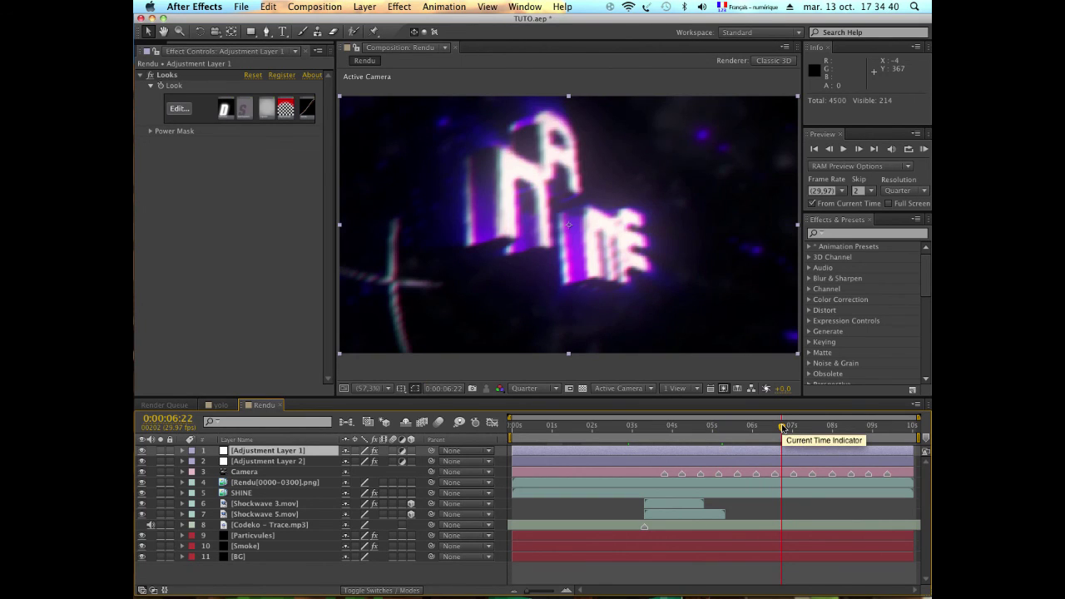
left_click(617, 426)
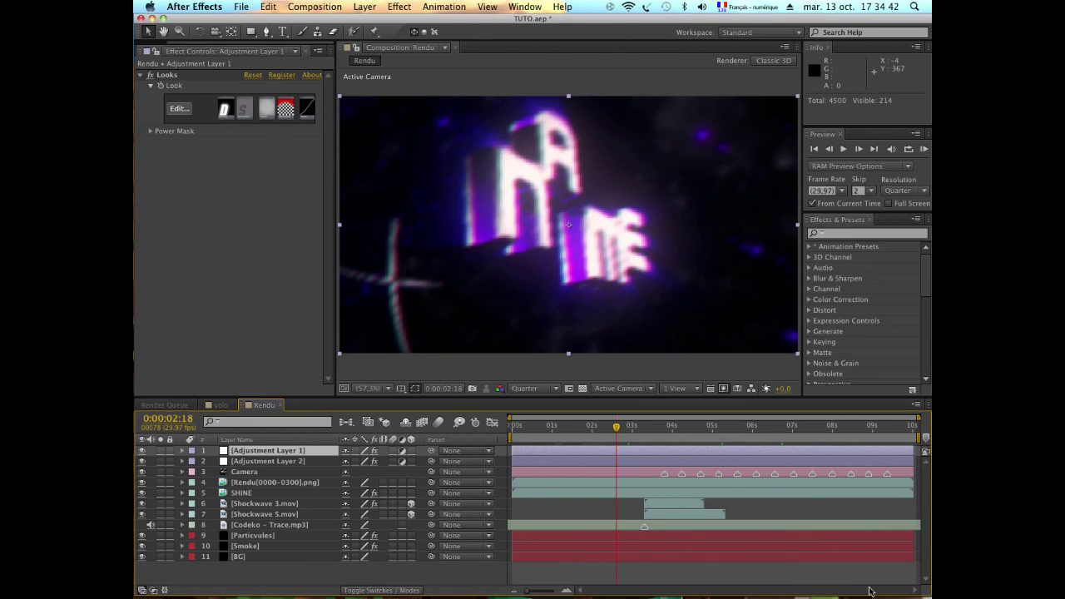
Apply Red Giant Color Suite > Looks to Adjustment Layer 1 as Looks 2 and edit it in Magic Bullet Looks
left_click(399, 6)
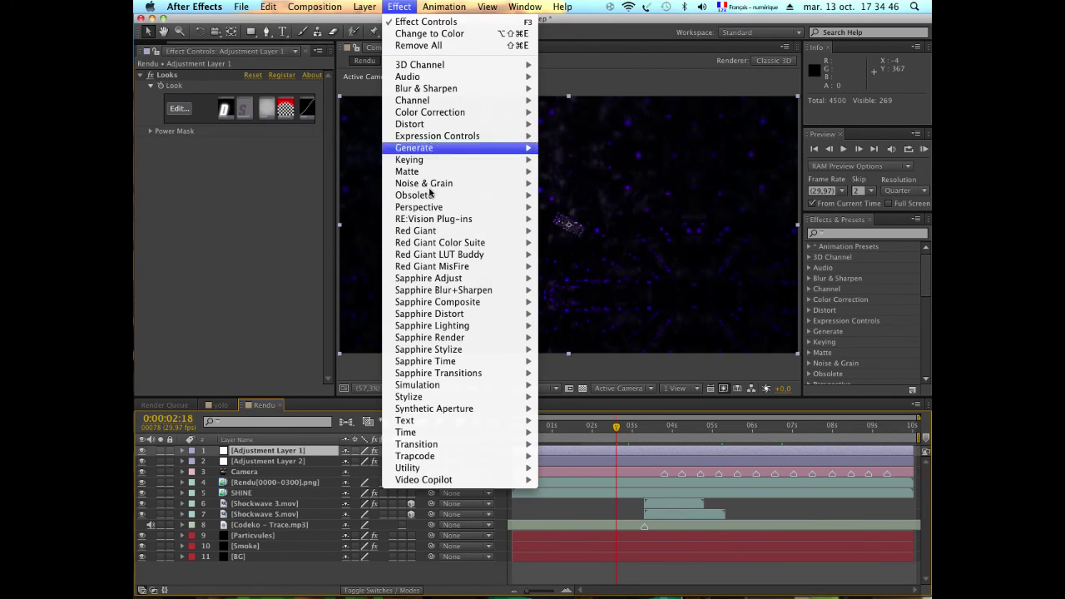
mouse_move(458, 114)
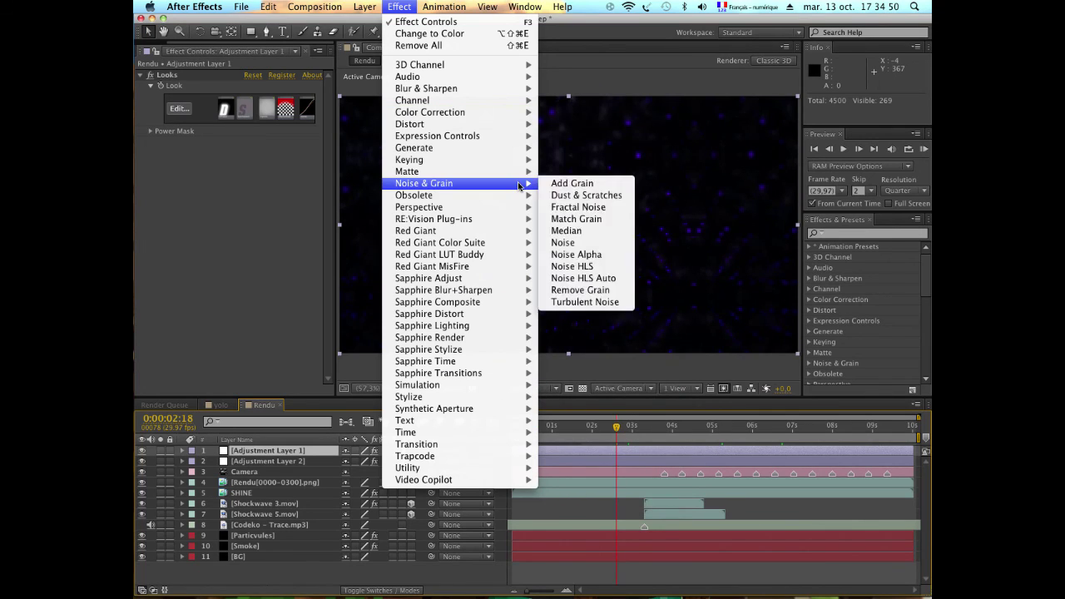
mouse_move(474, 233)
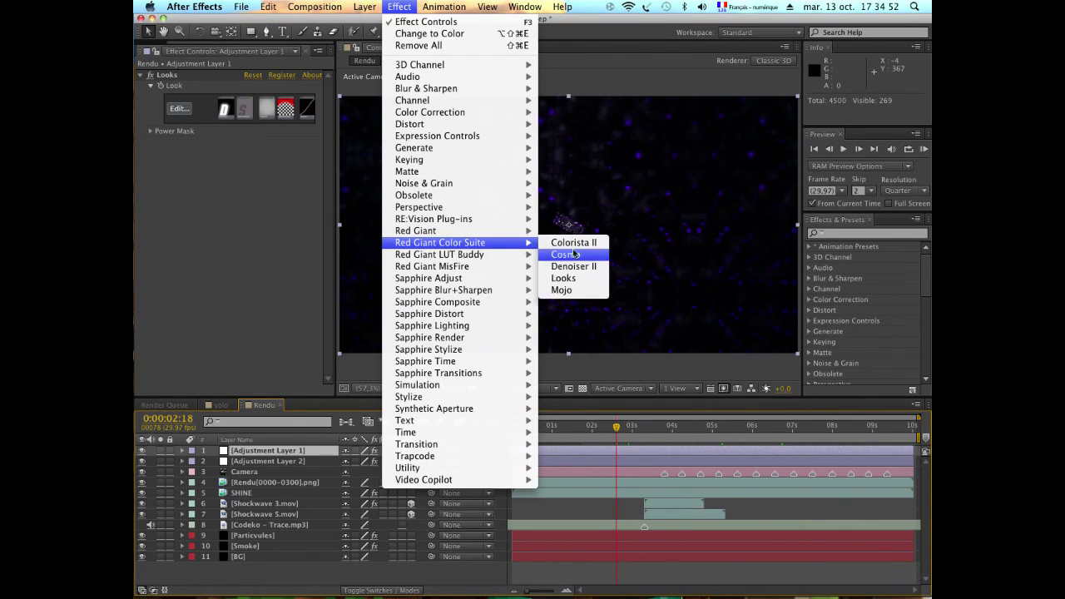
left_click(589, 277)
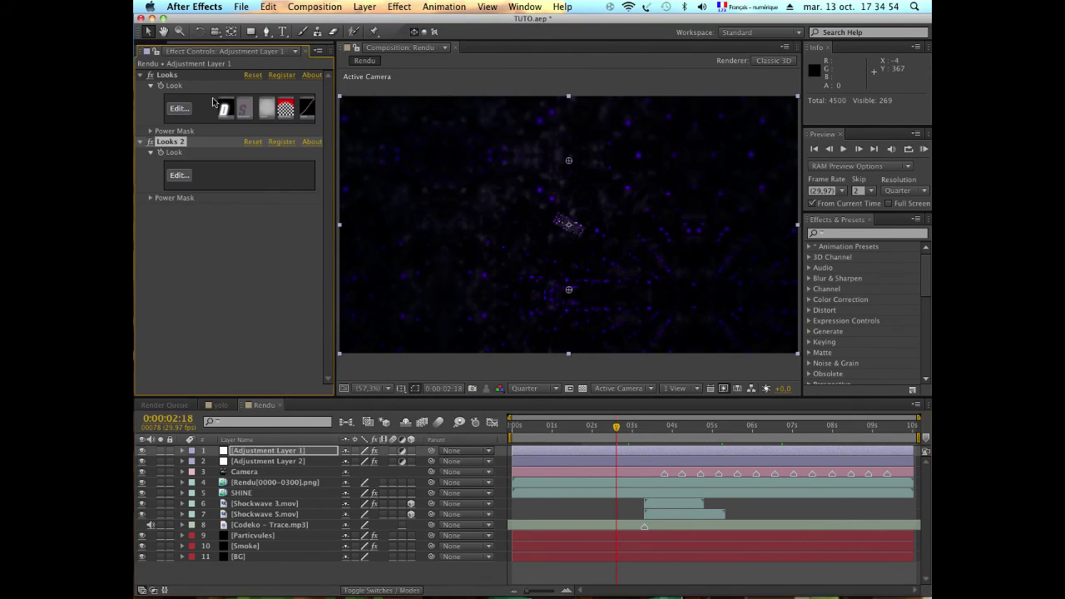
left_click(173, 176)
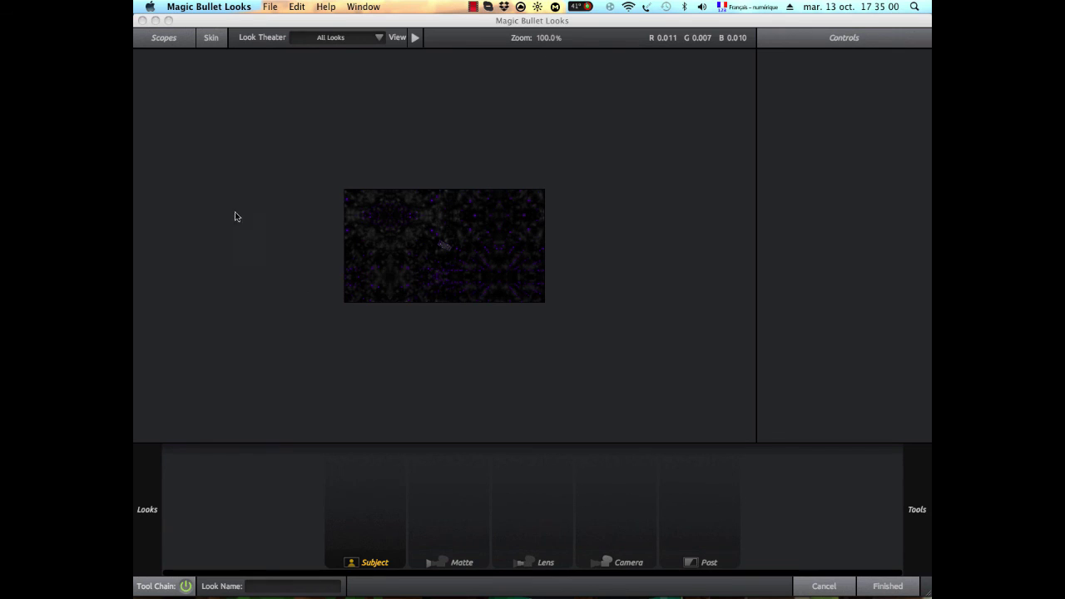
Try preset looks 8 and 5, settle on look 7, and press Finished
mouse_move(137, 219)
scroll(276, 291, "up", 5)
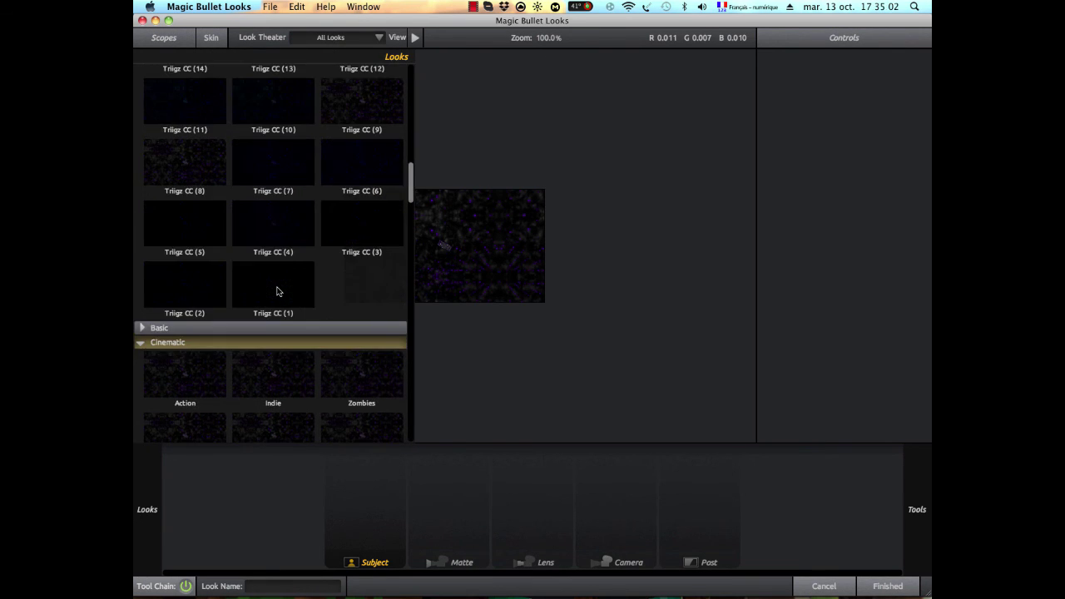
scroll(275, 291, "up", 5)
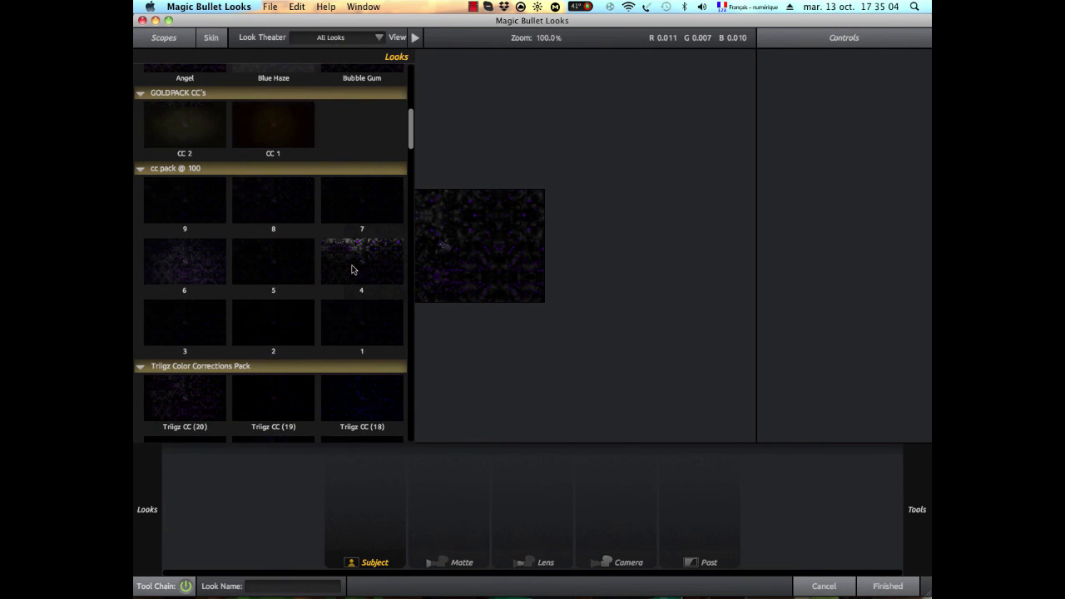
scroll(173, 267, "up", 2)
scroll(180, 258, "up", 2)
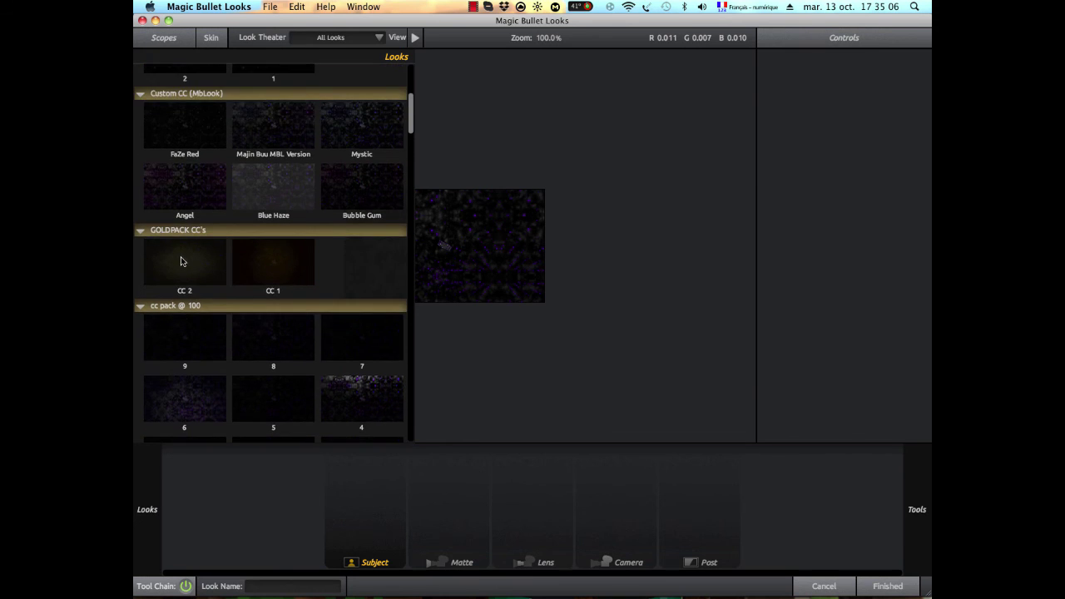
scroll(183, 254, "up", 2)
scroll(192, 250, "up", 2)
scroll(200, 242, "up", 1)
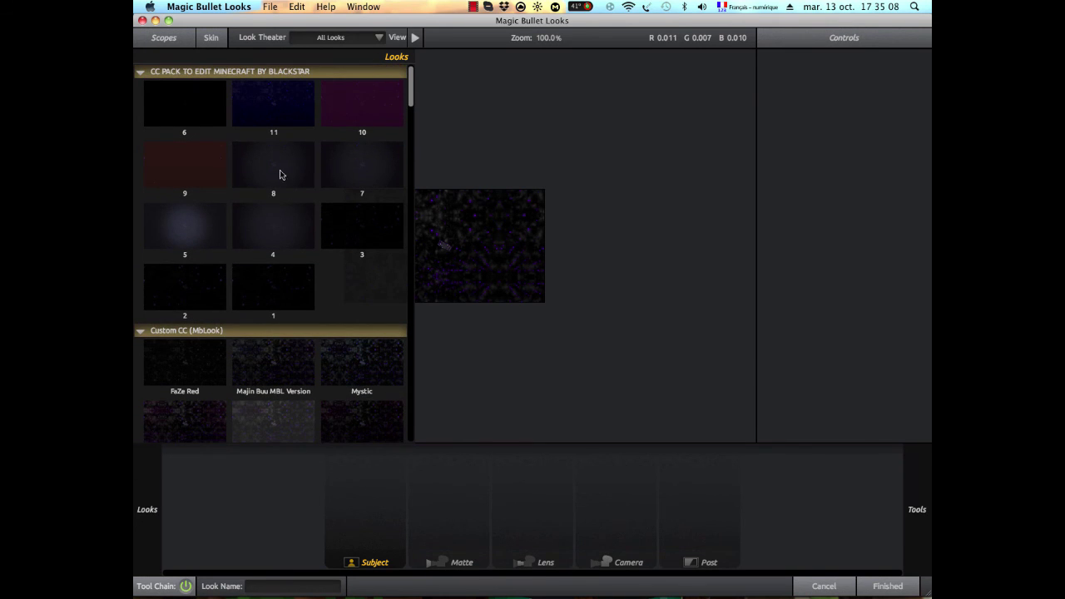
left_click(280, 172)
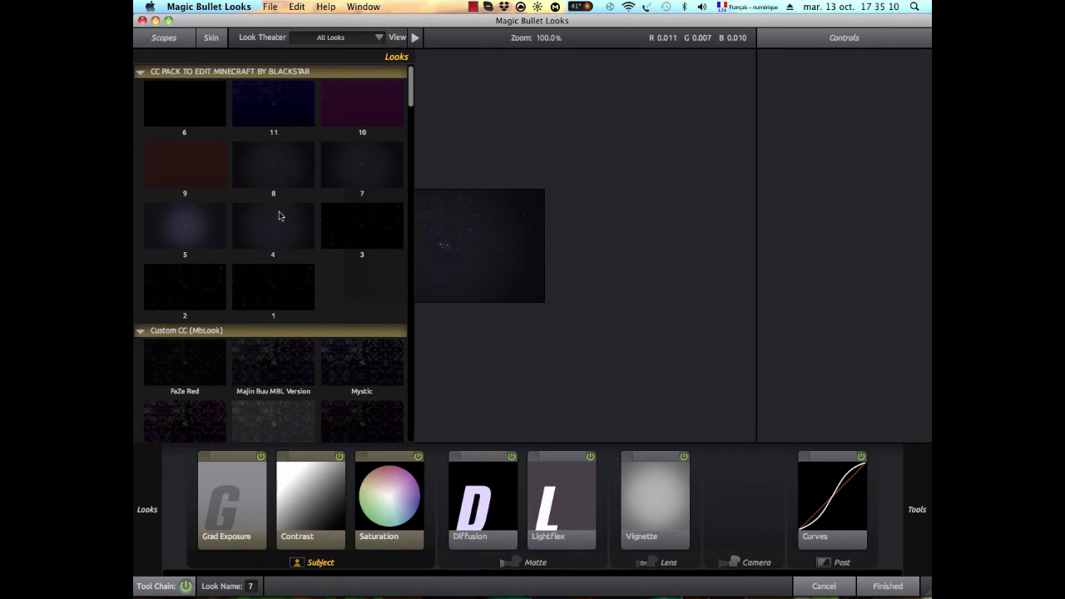
left_click(277, 218)
left_click(185, 225)
left_click(371, 174)
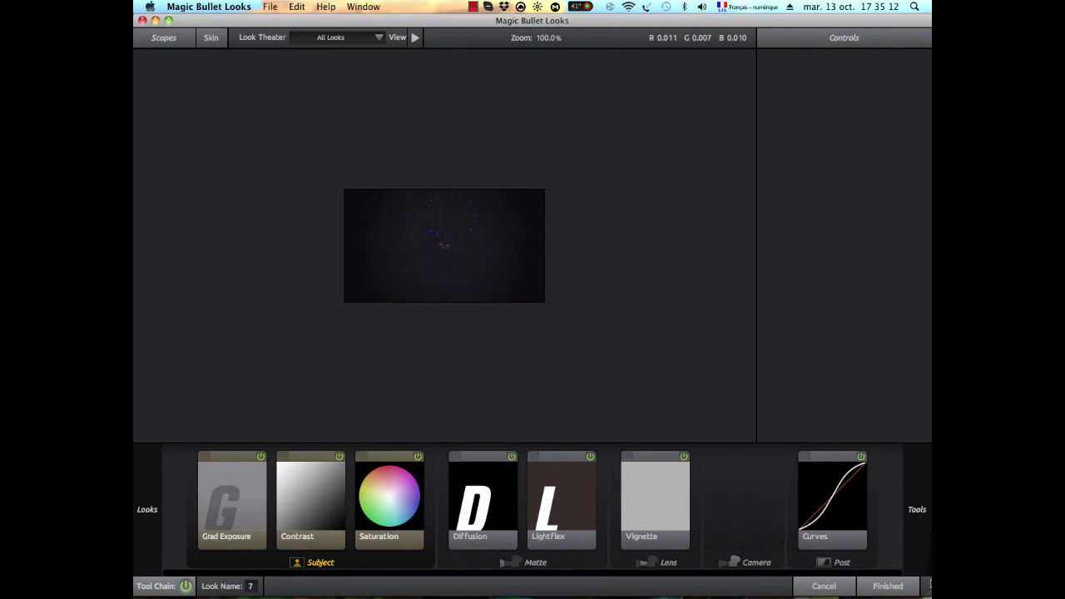
left_click(915, 587)
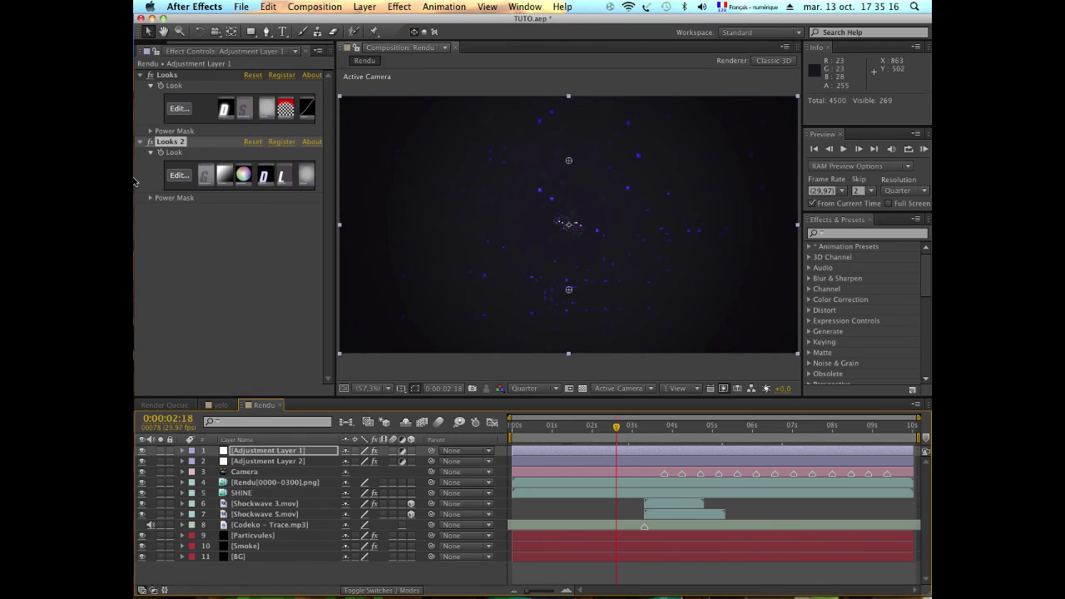
Reopen Looks 2, apply the Angel preset and press Finished
left_click(178, 174)
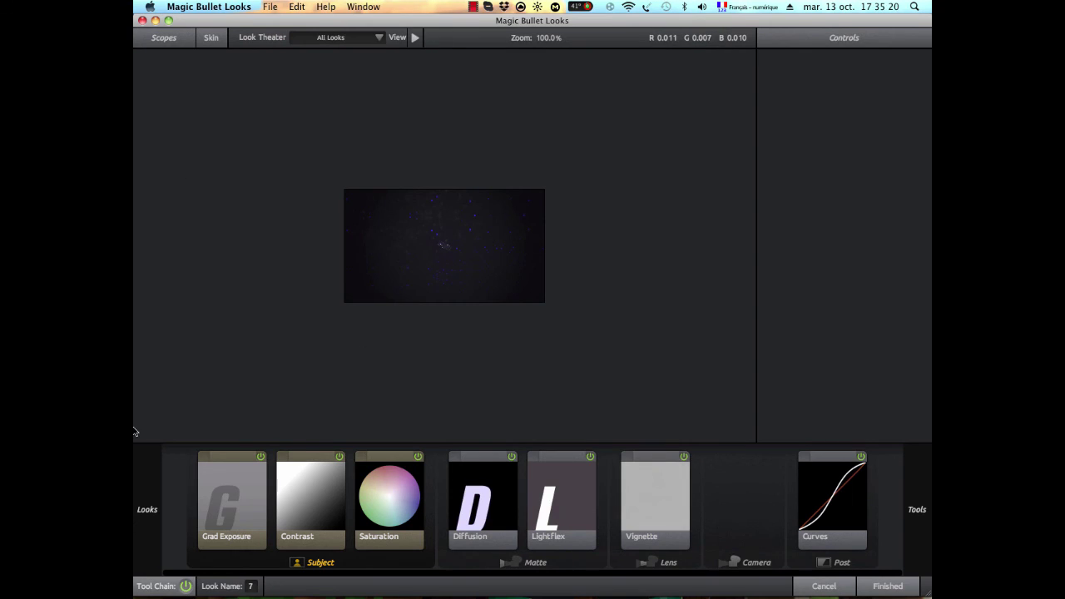
scroll(279, 383, "down", 1)
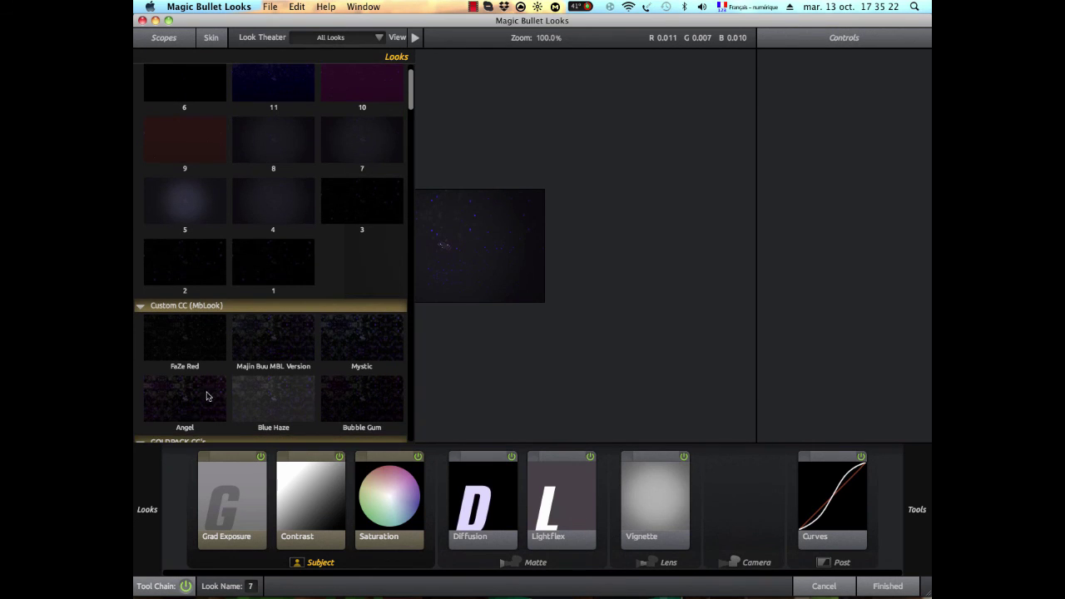
left_click(208, 397)
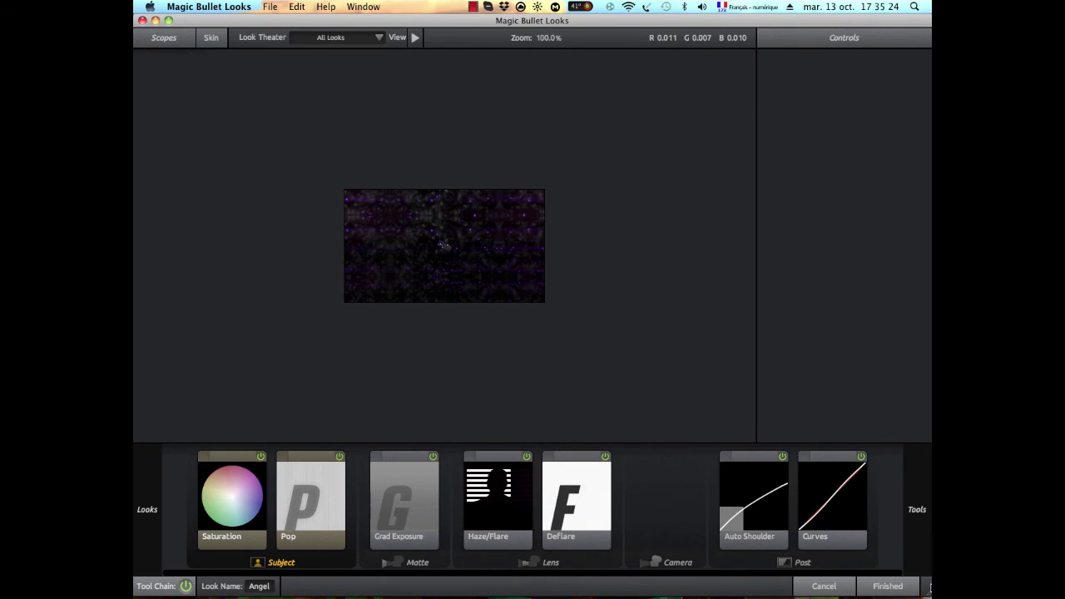
left_click(907, 587)
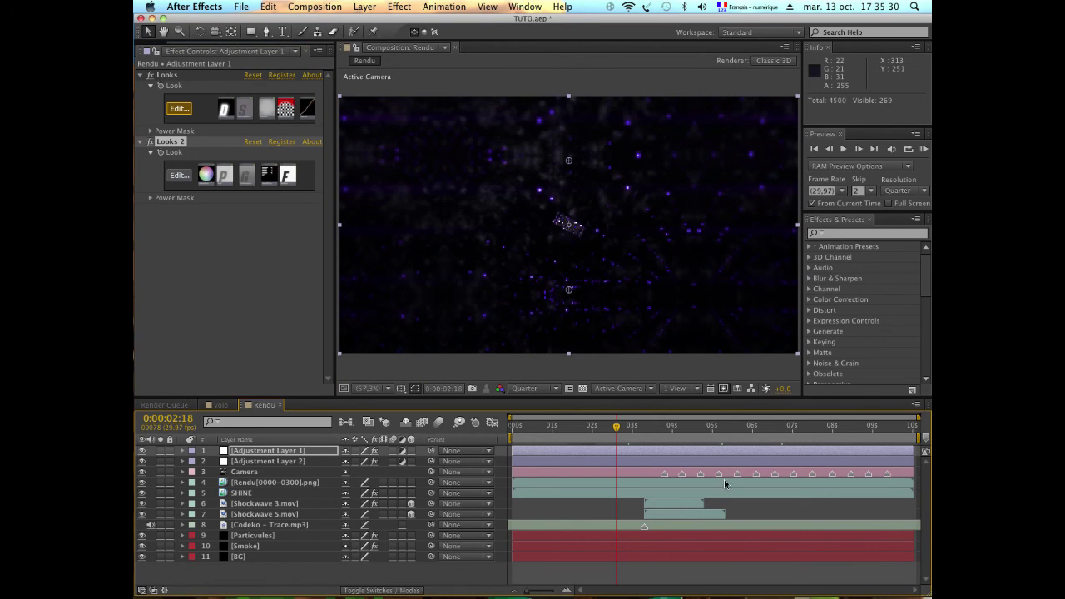
Preview the graded intro around 4 and 6 seconds, return to 0:00, and select all layers
left_click_drag(620, 429, 693, 429)
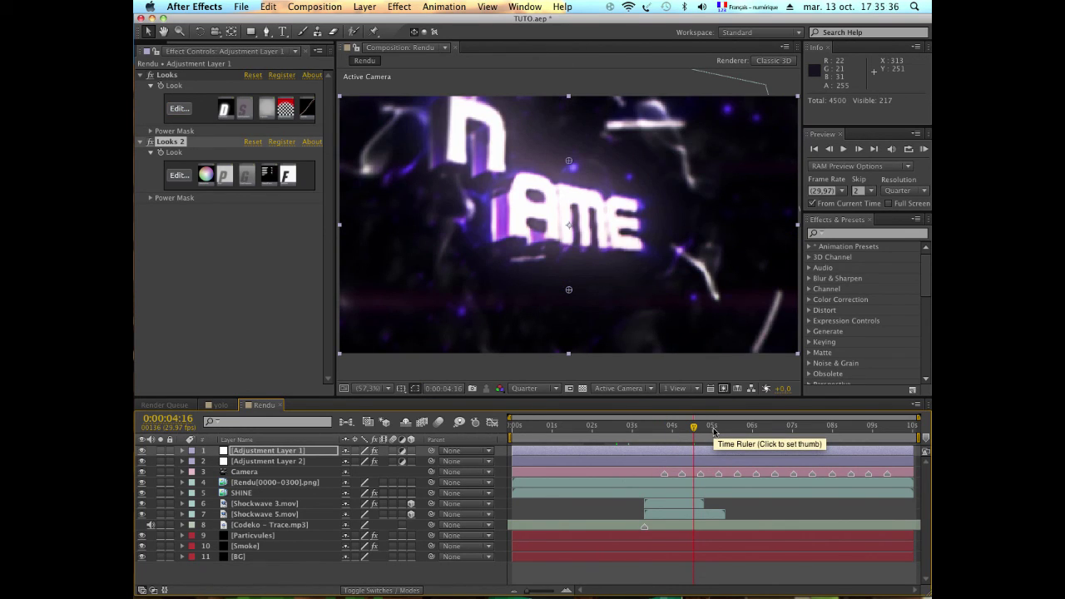
left_click(759, 431)
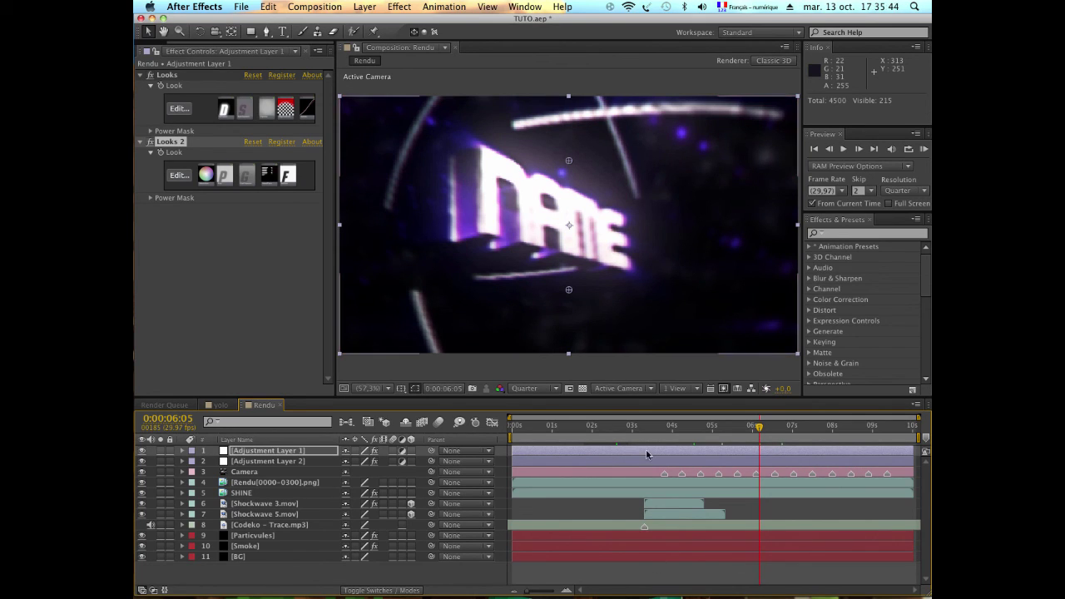
key("Home")
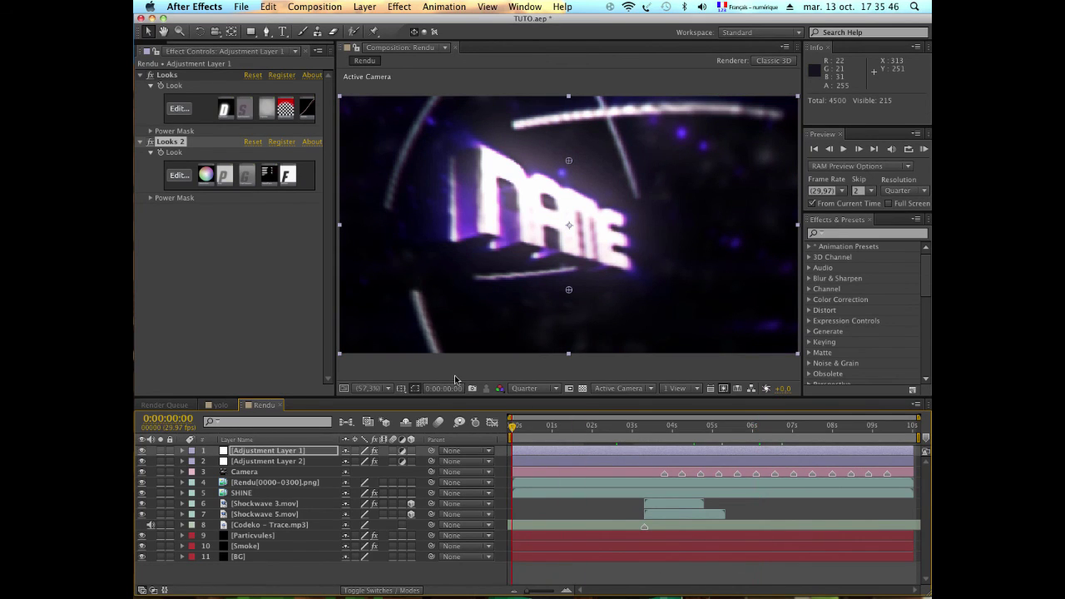
left_click(320, 6)
left_click(282, 152)
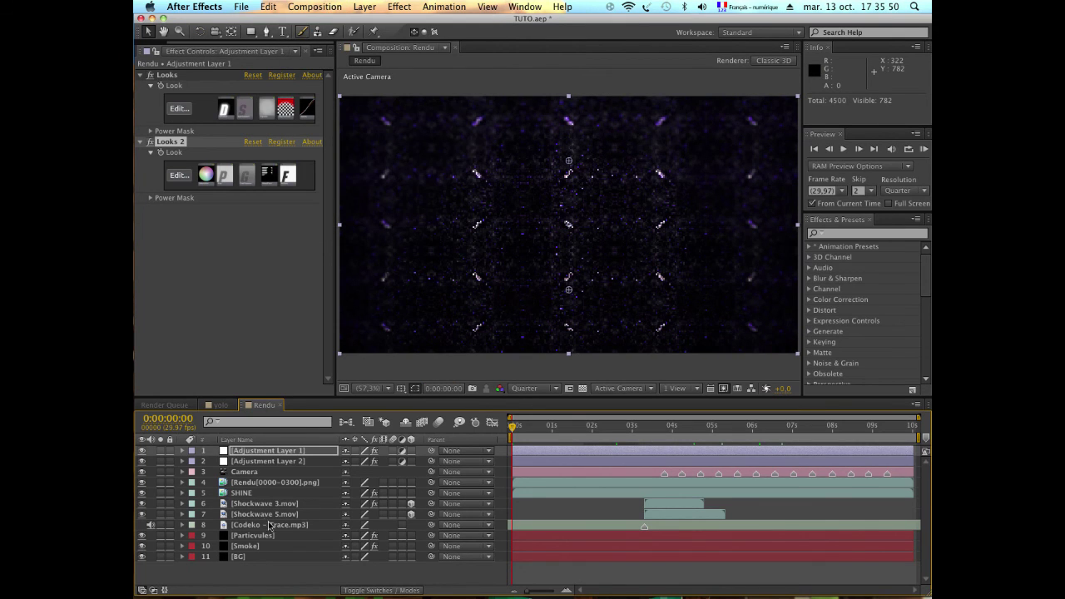
left_click_drag(255, 578, 223, 436)
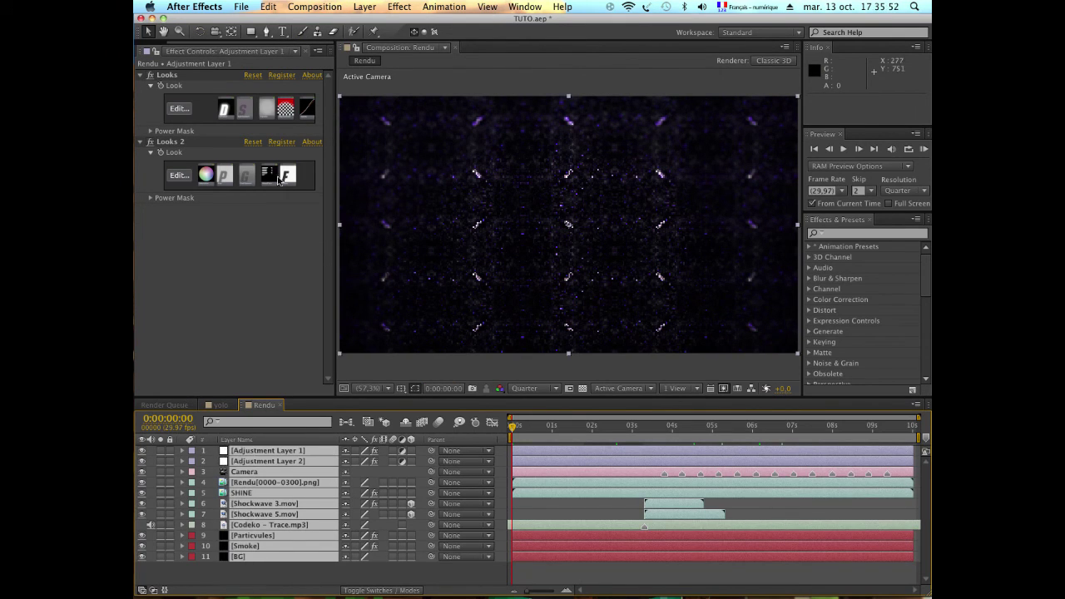
Add the Rendu composition to the Render Queue and accept Best Settings
left_click(331, 5)
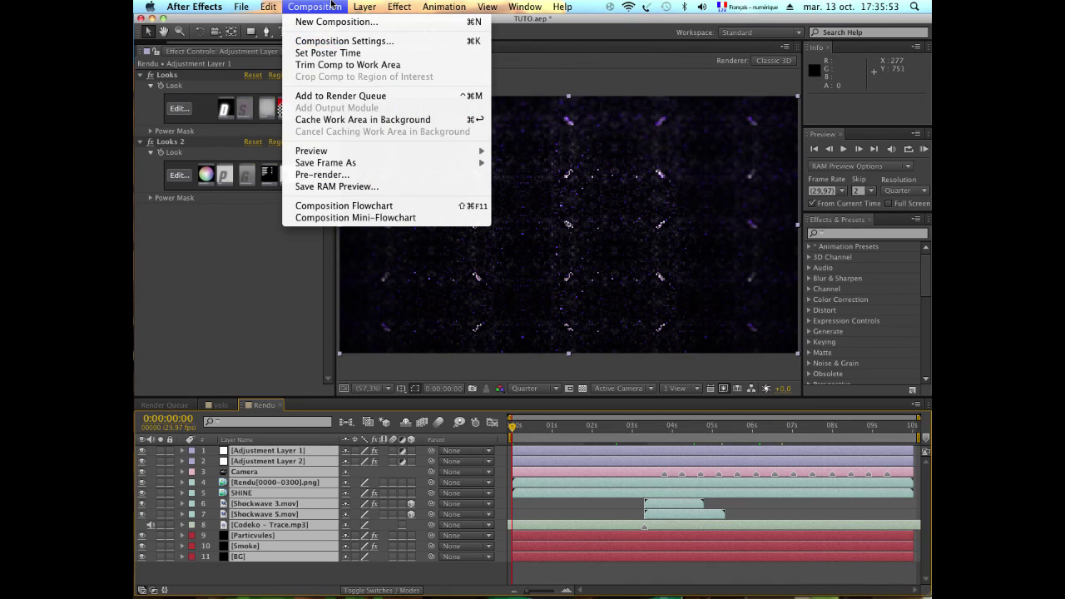
left_click(326, 97)
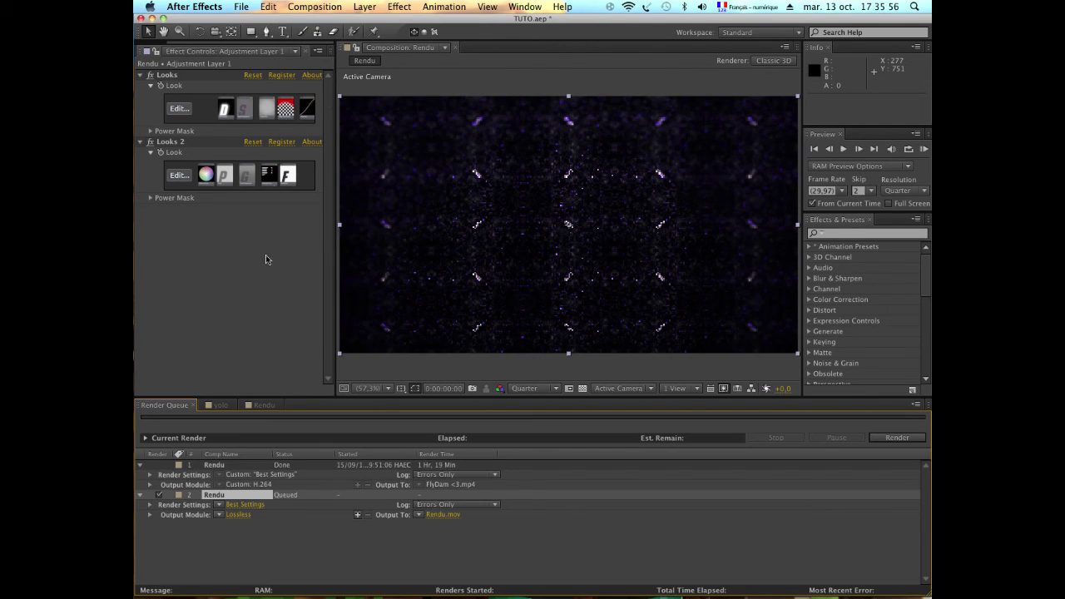
left_click(241, 505)
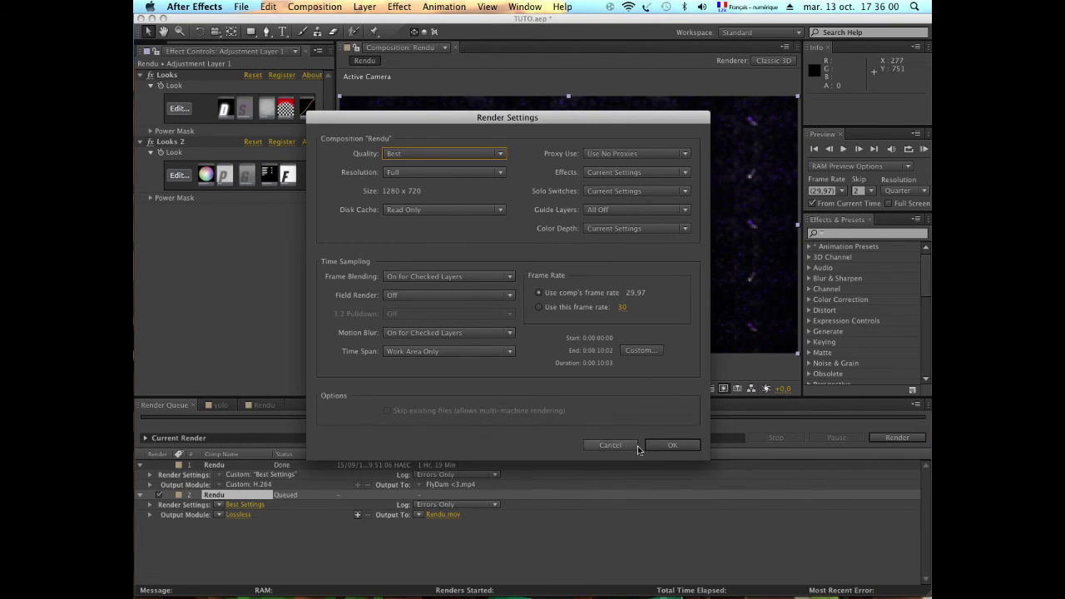
left_click(672, 445)
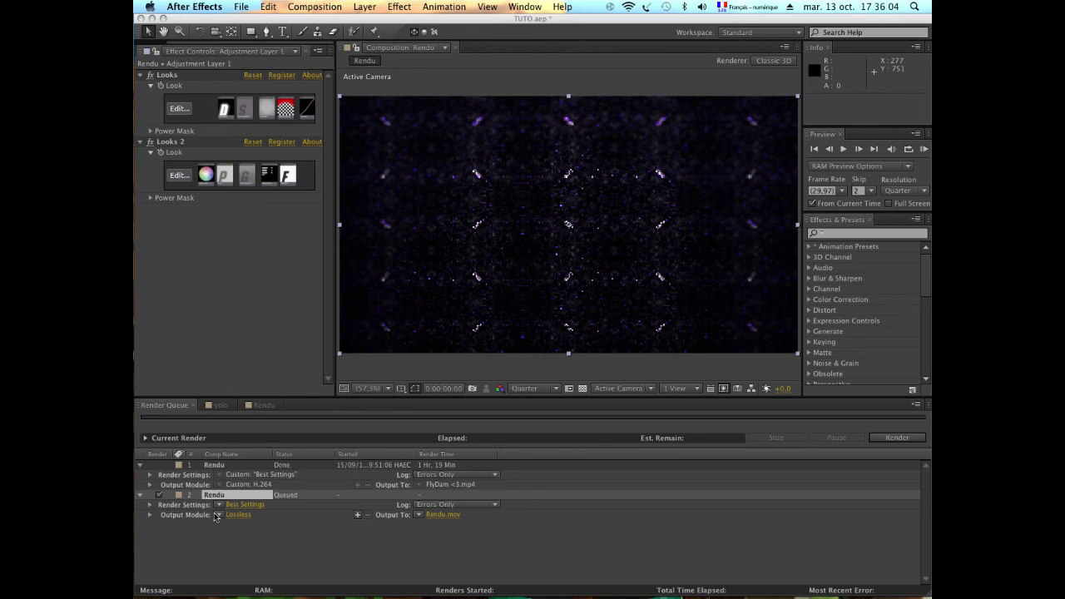
Set the Output Module to H.264 and confirm its settings
left_click(220, 515)
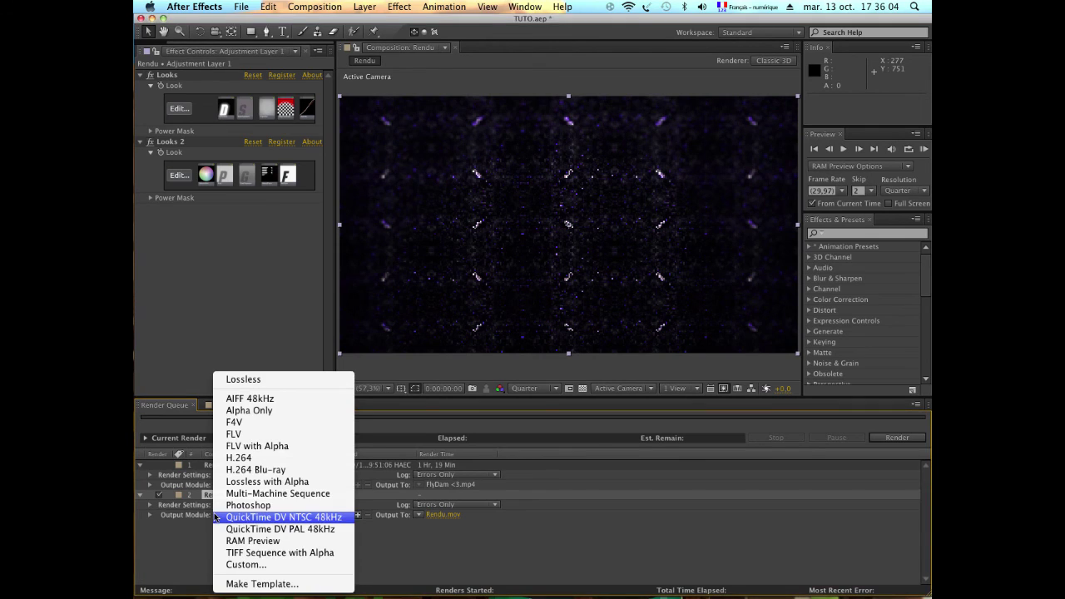
left_click(270, 459)
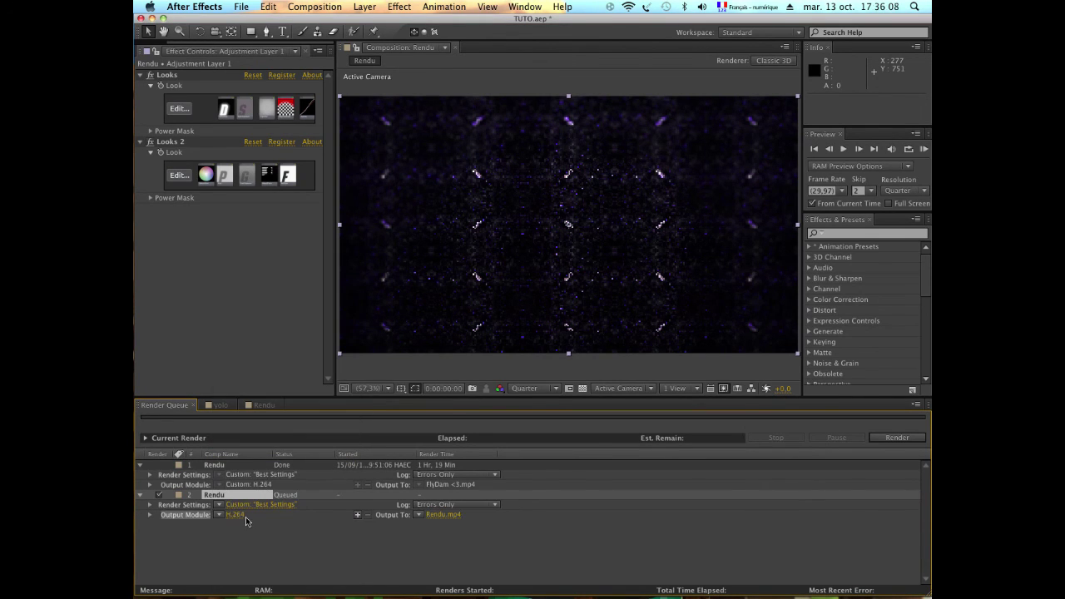
left_click(237, 515)
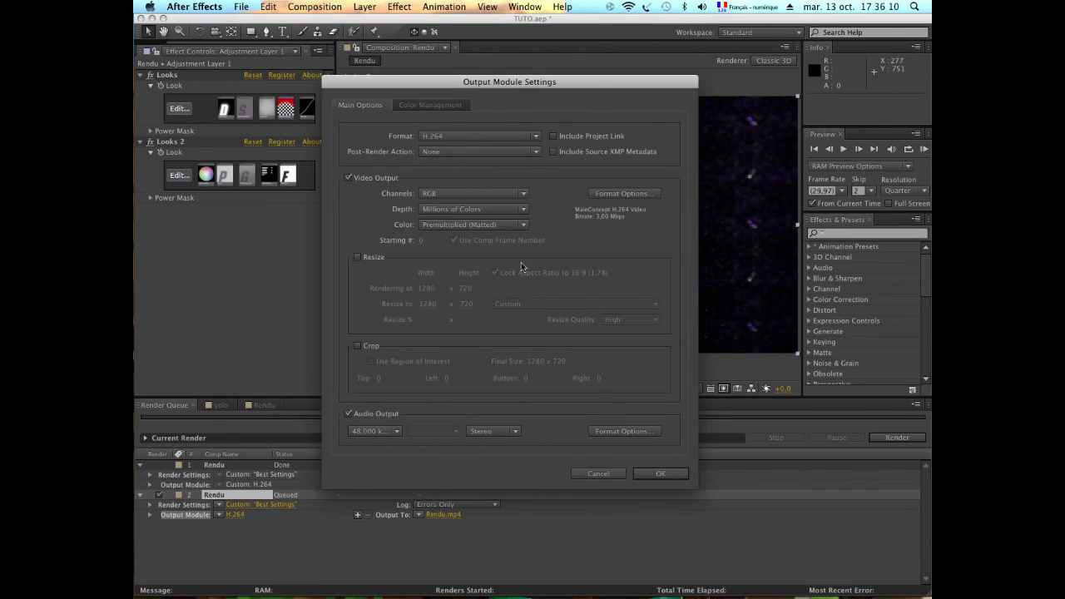
left_click(661, 473)
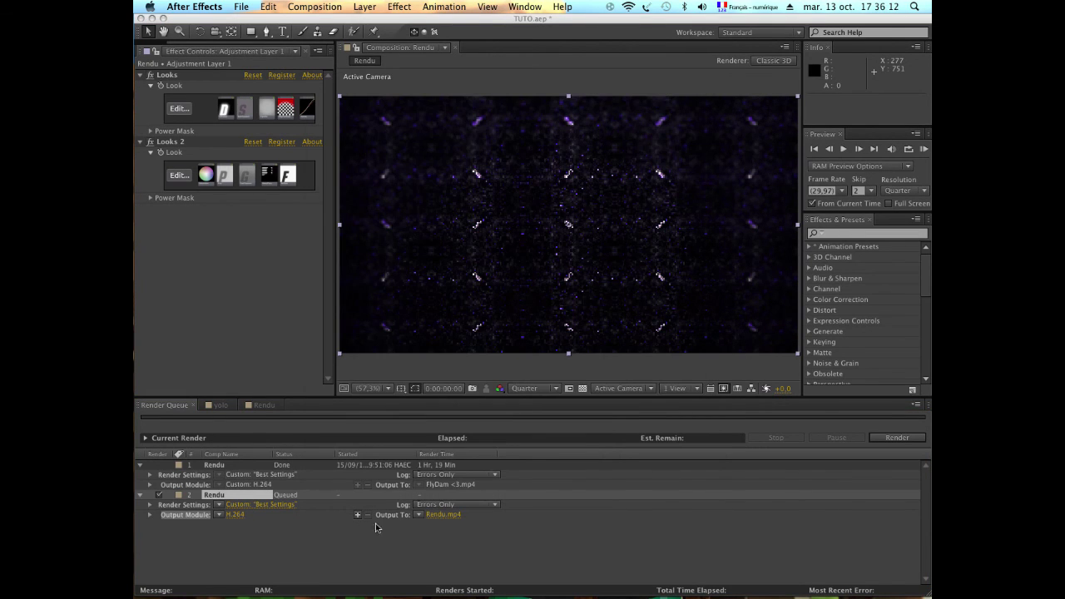
Set the render output destination to the Bureau > TUTO VFX folder
left_click(449, 516)
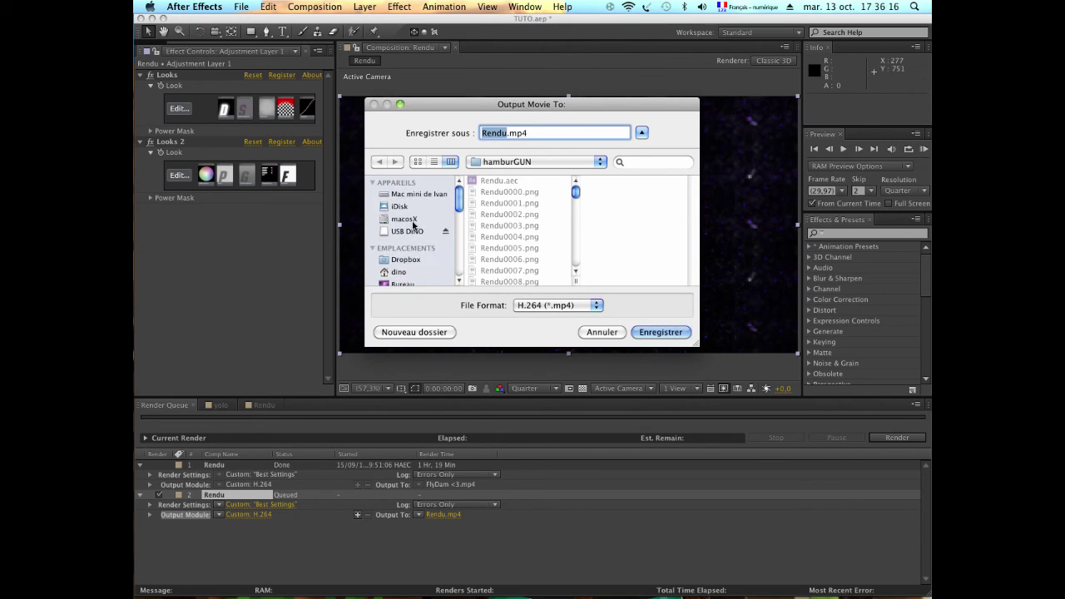
scroll(411, 273, "down", 3)
scroll(411, 273, "down", 3)
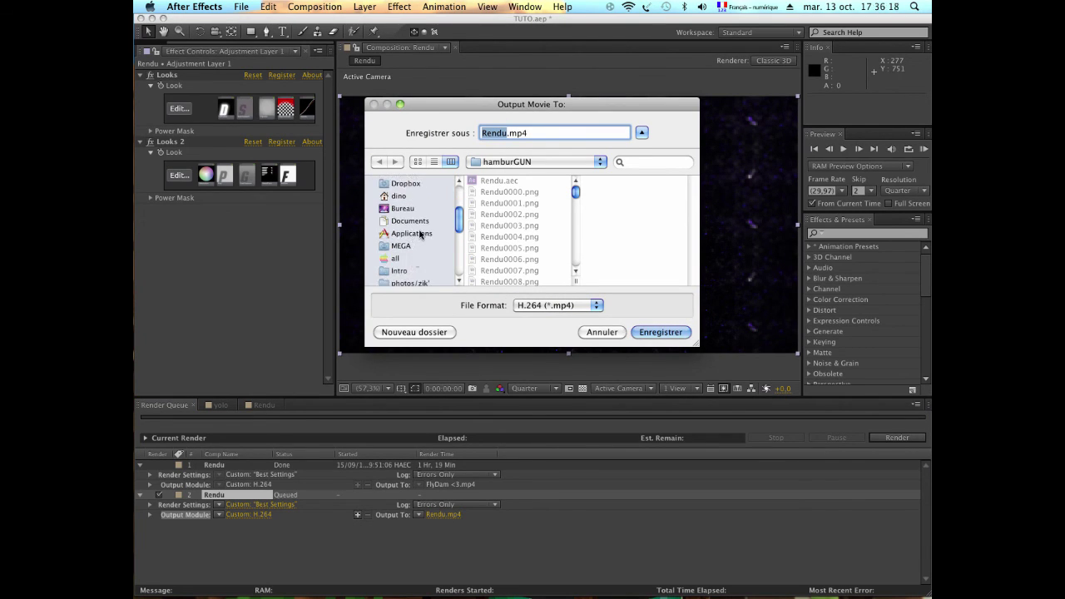
scroll(414, 241, "down", 3)
left_click(421, 238)
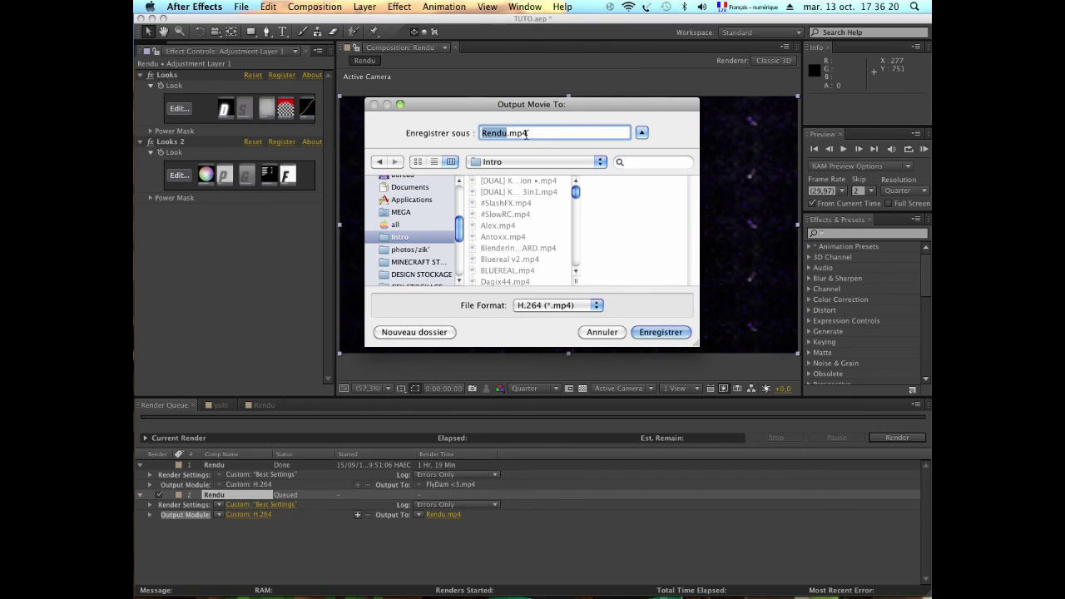
scroll(430, 250, "up", 3)
scroll(430, 241, "up", 1)
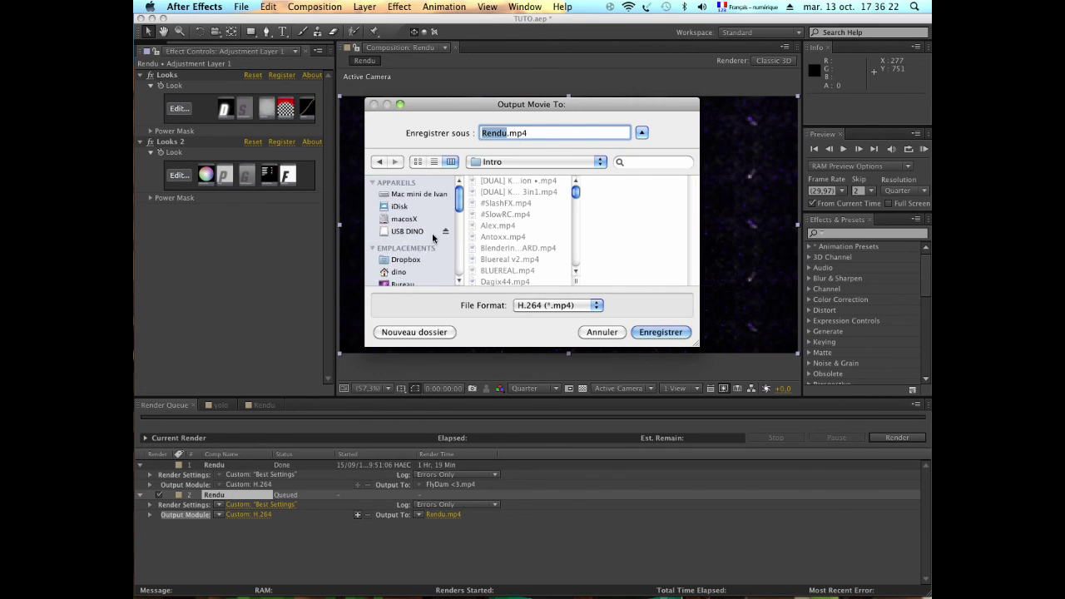
scroll(431, 242, "up", 1)
left_click(408, 259)
scroll(533, 231, "down", 3)
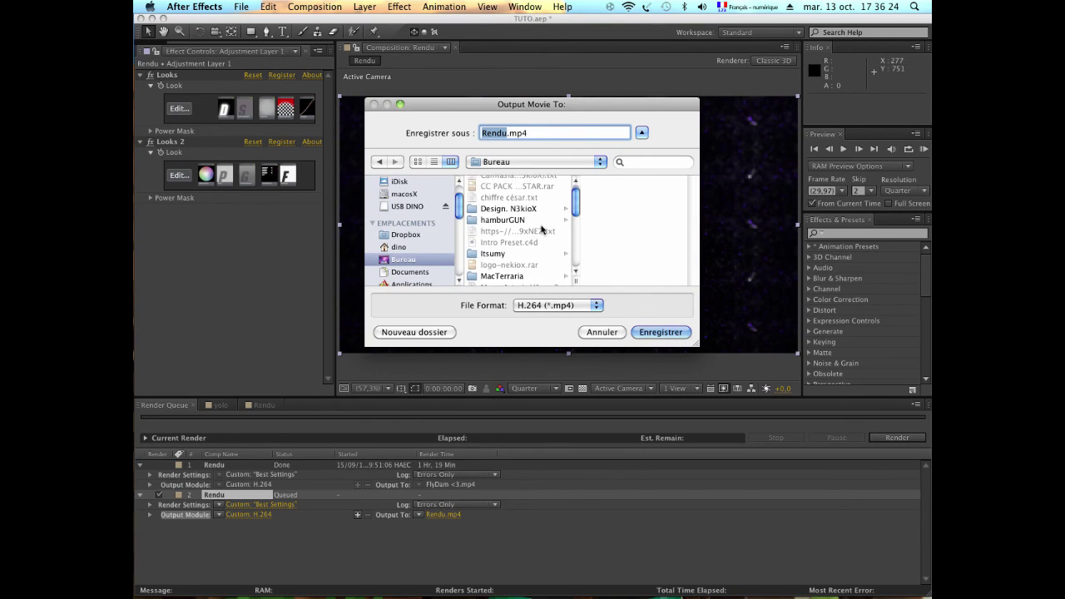
scroll(536, 230, "down", 3)
scroll(537, 234, "down", 3)
scroll(536, 238, "down", 3)
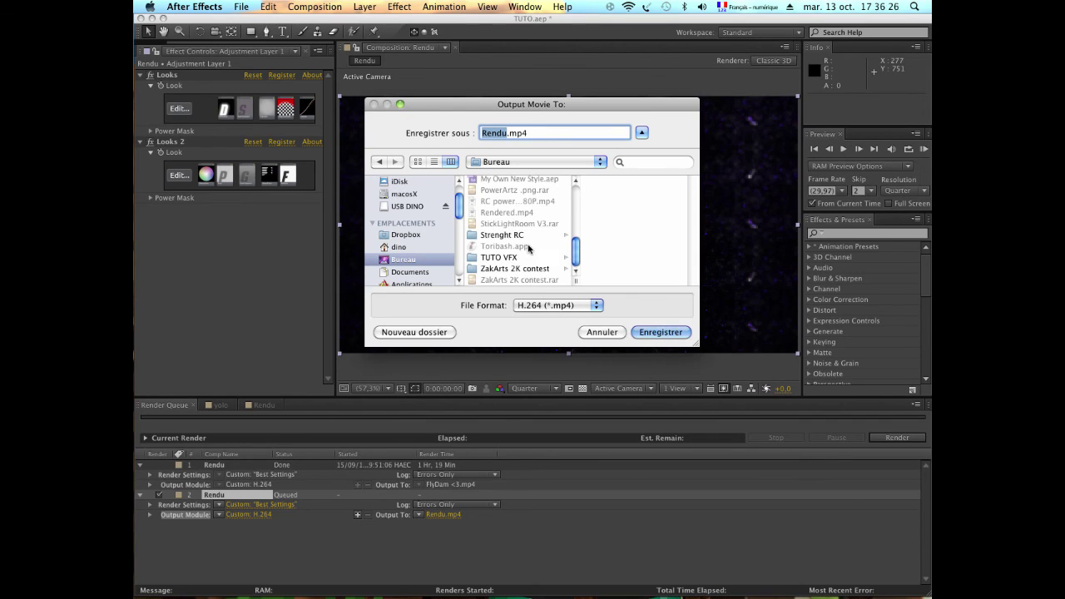
left_click(519, 257)
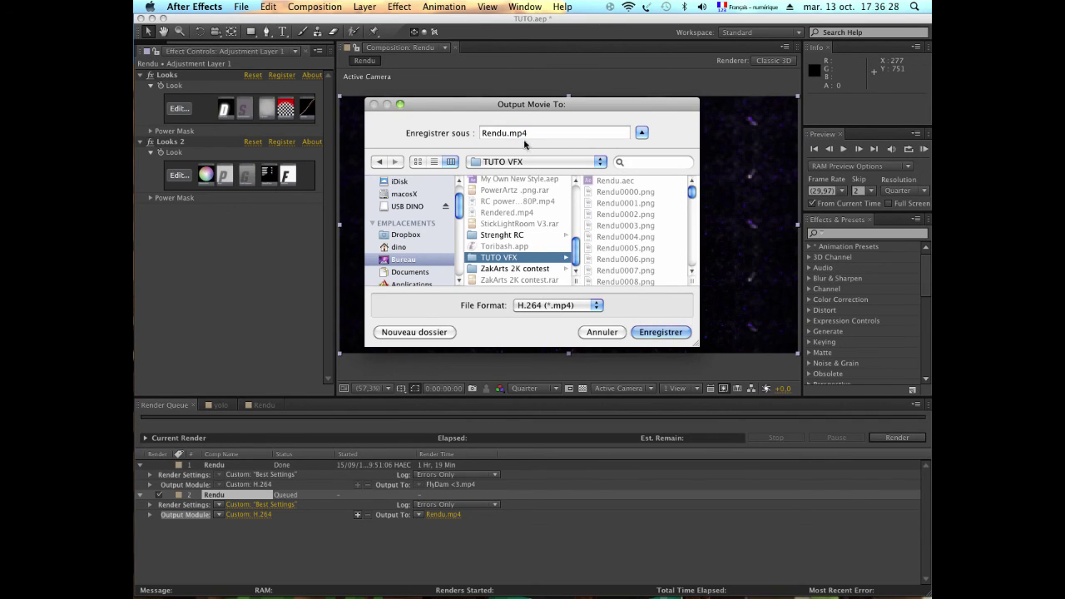
Name the output file 'Rendu TUTO VFX' and start the render
double_click(496, 133)
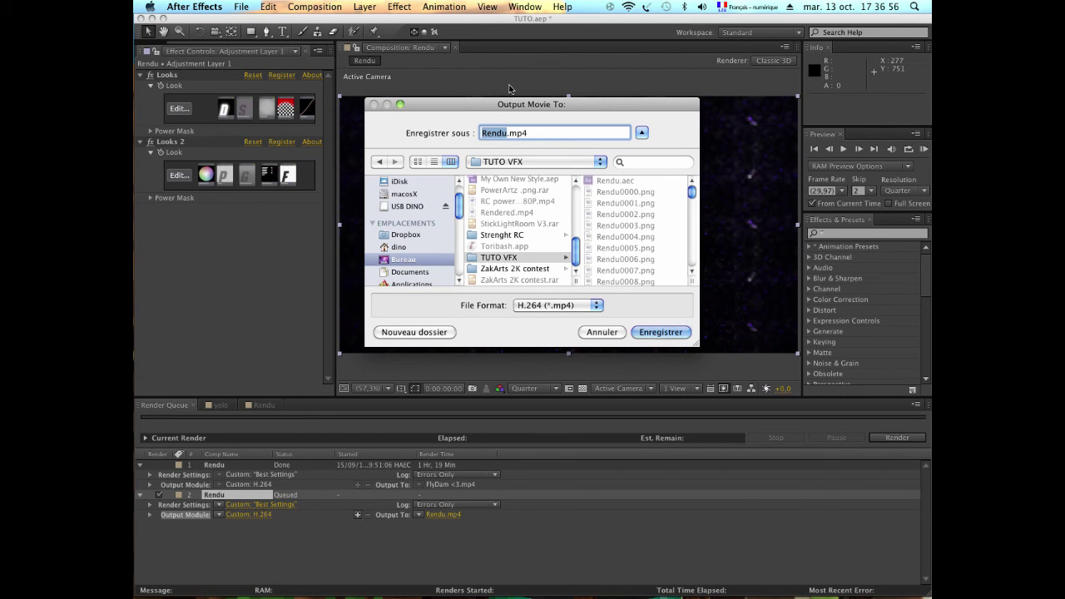
mouse_move(509, 105)
left_mouse_down()
mouse_move(468, 215)
mouse_move(487, 106)
left_mouse_up()
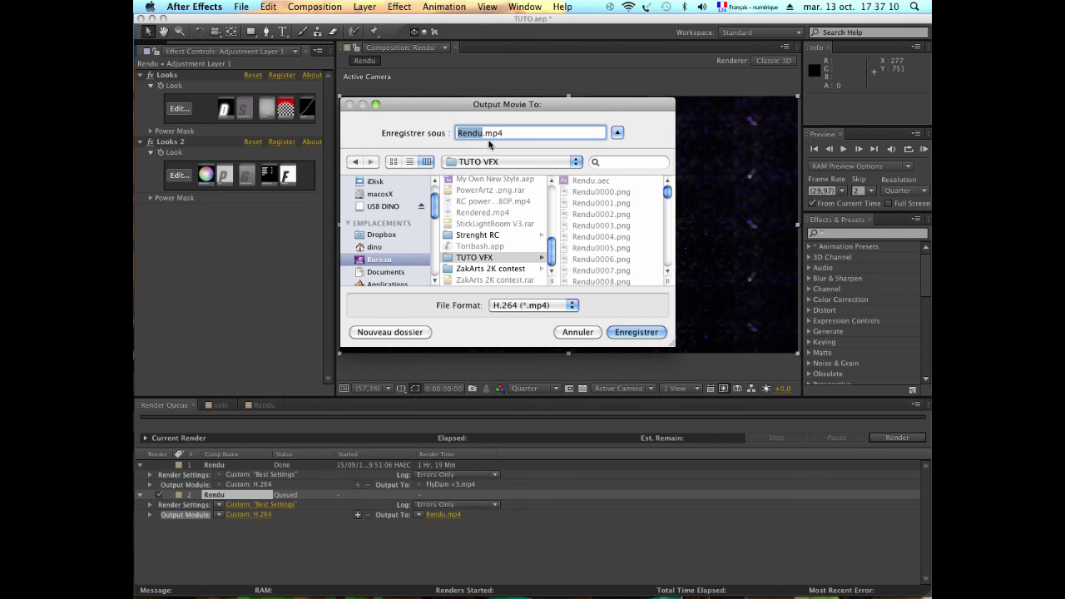
key("Right")
type("TUTO ")
type("VFX")
key("Return")
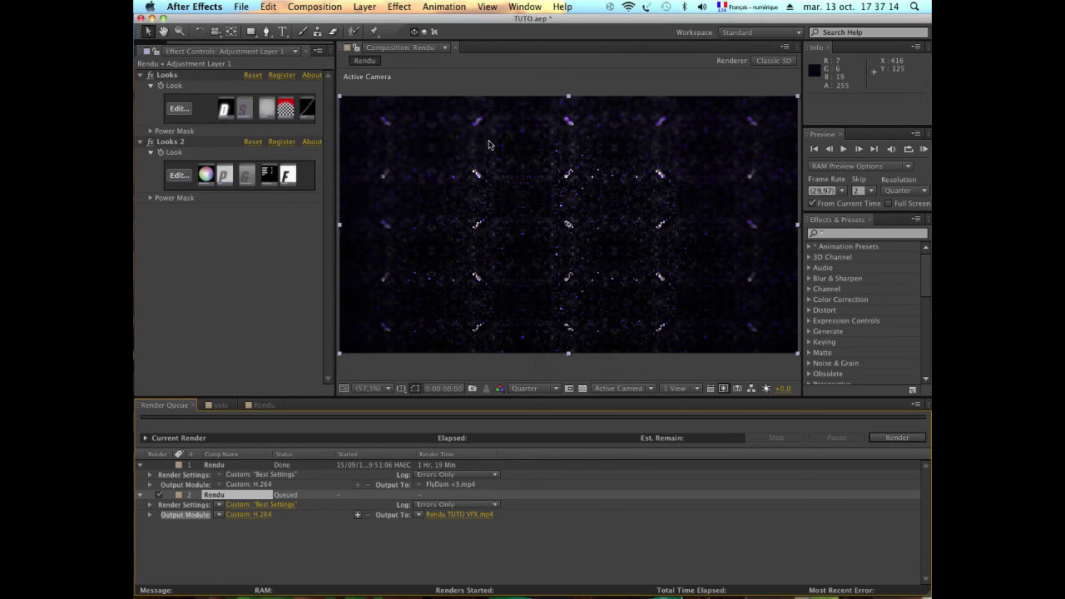
left_click(905, 440)
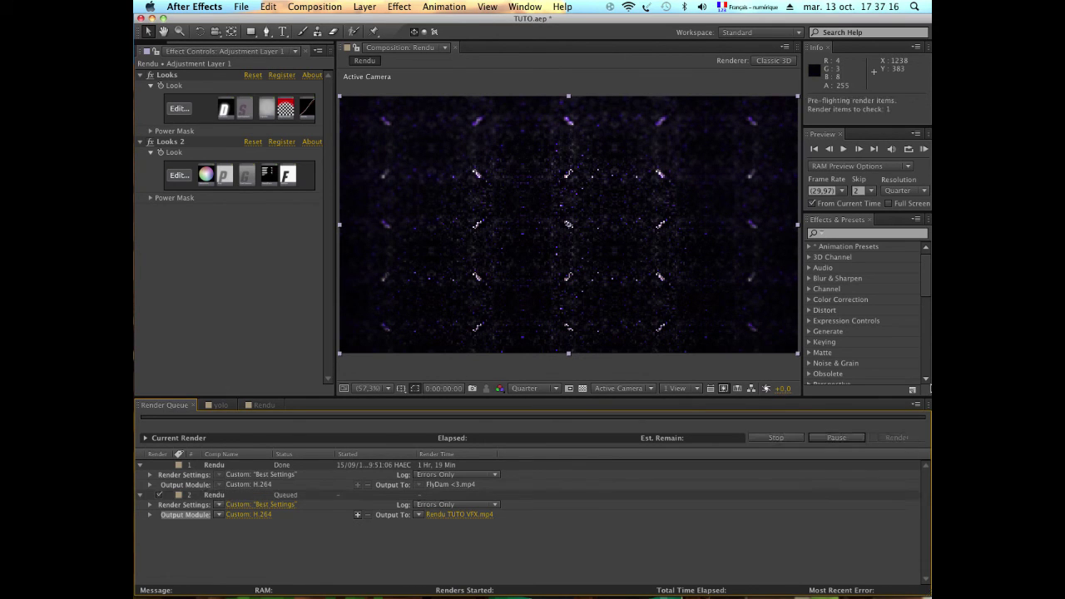